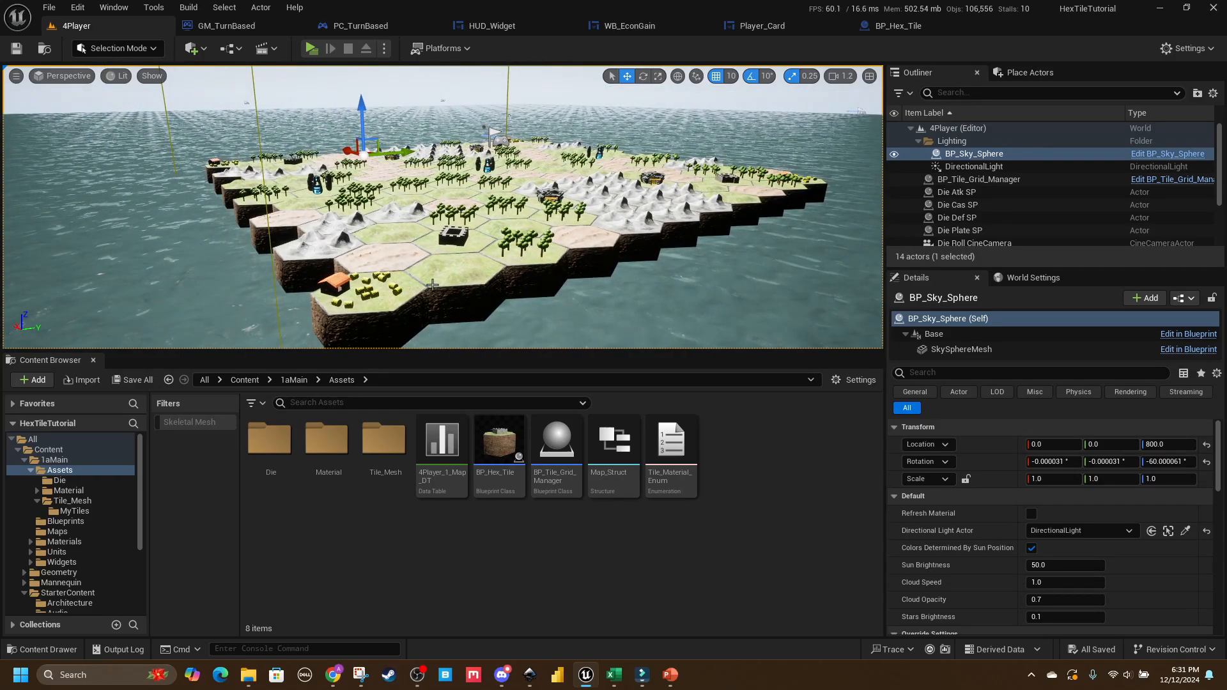
right_click_drag(559, 262, 569, 131)
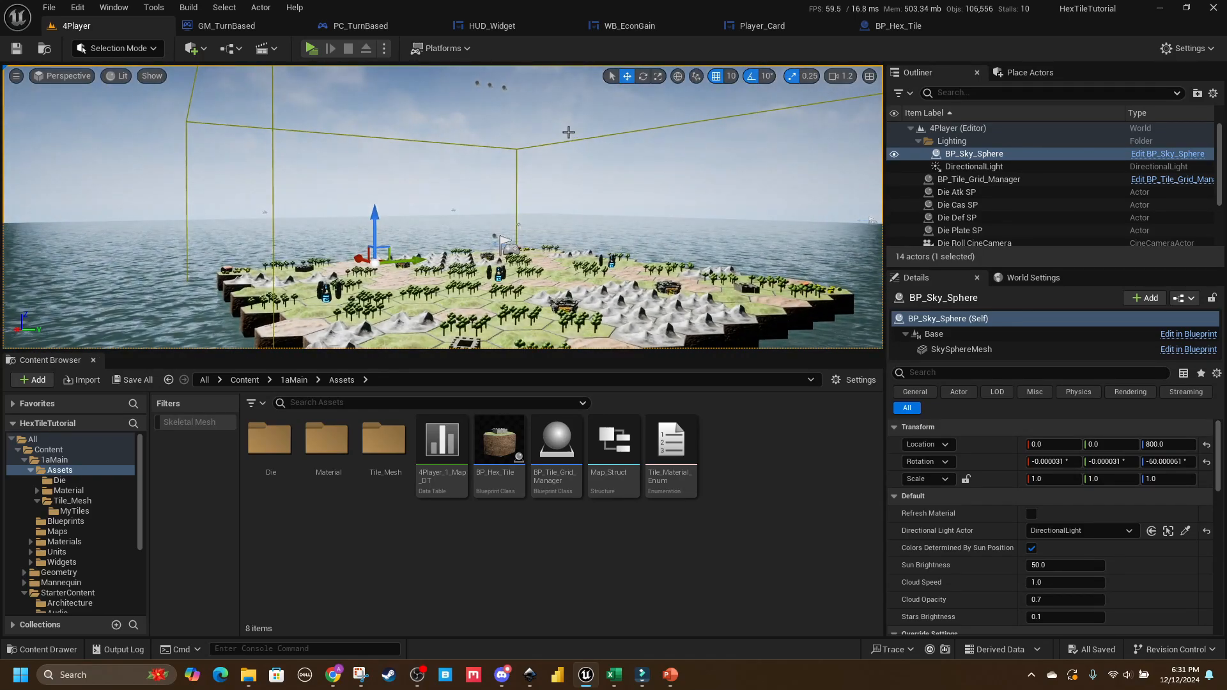
right_click_drag(581, 213, 629, 286)
key("w")
key("s")
key("a")
Step: Copy the brush image of the Player_Card border onto the border in the WB_EconGain widget
left_click(806, 26)
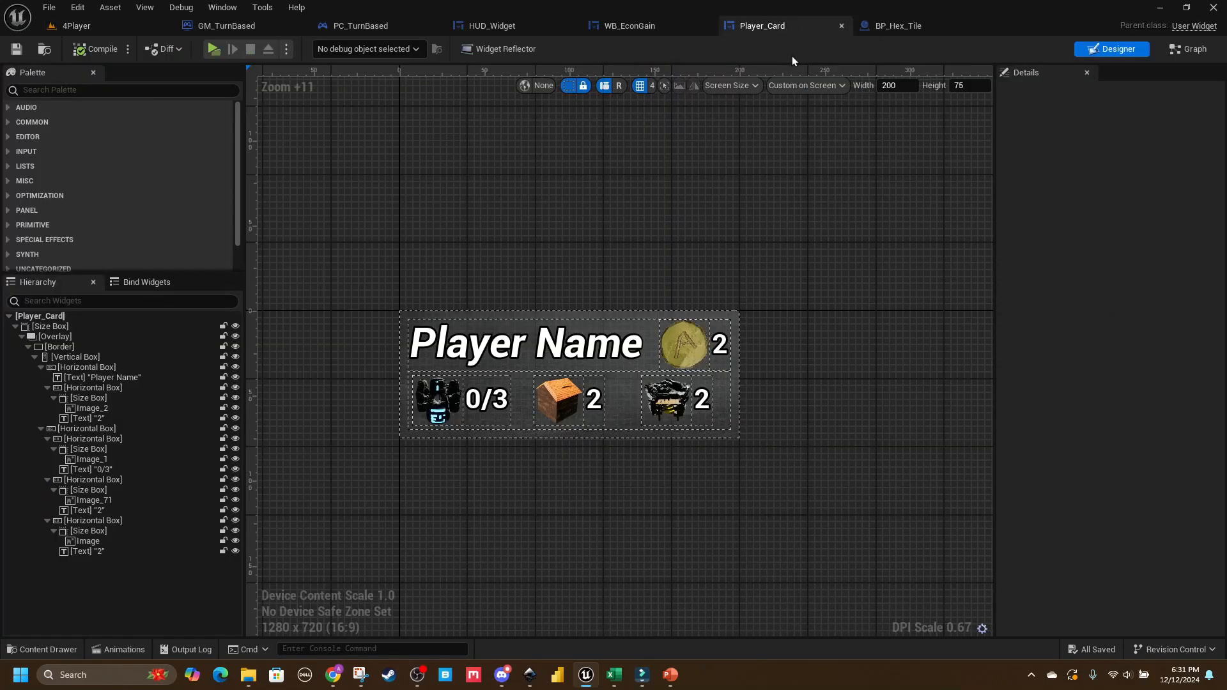
left_click(641, 26)
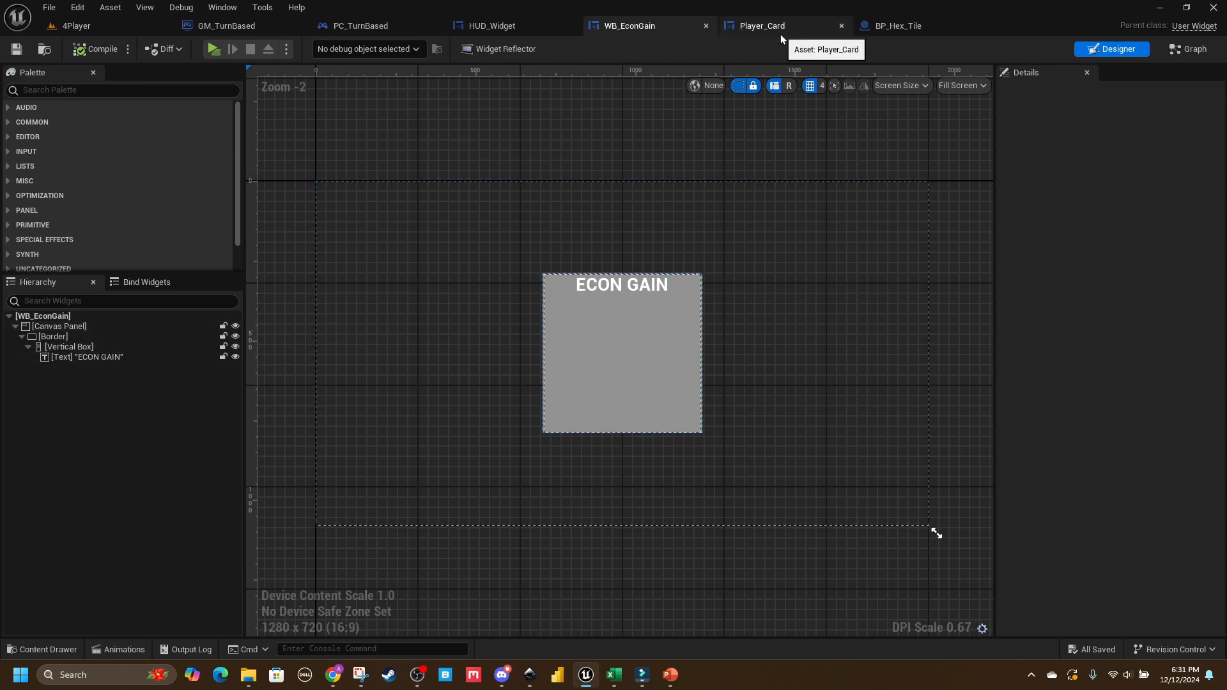
left_click(750, 28)
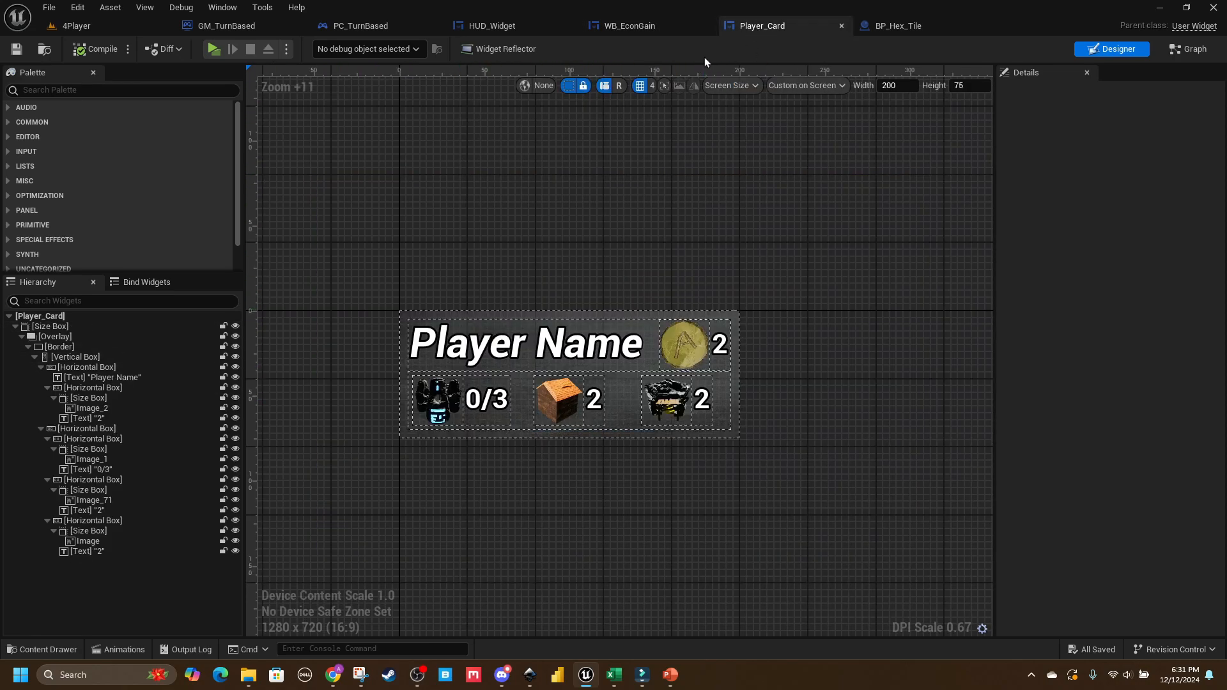
left_click(82, 347)
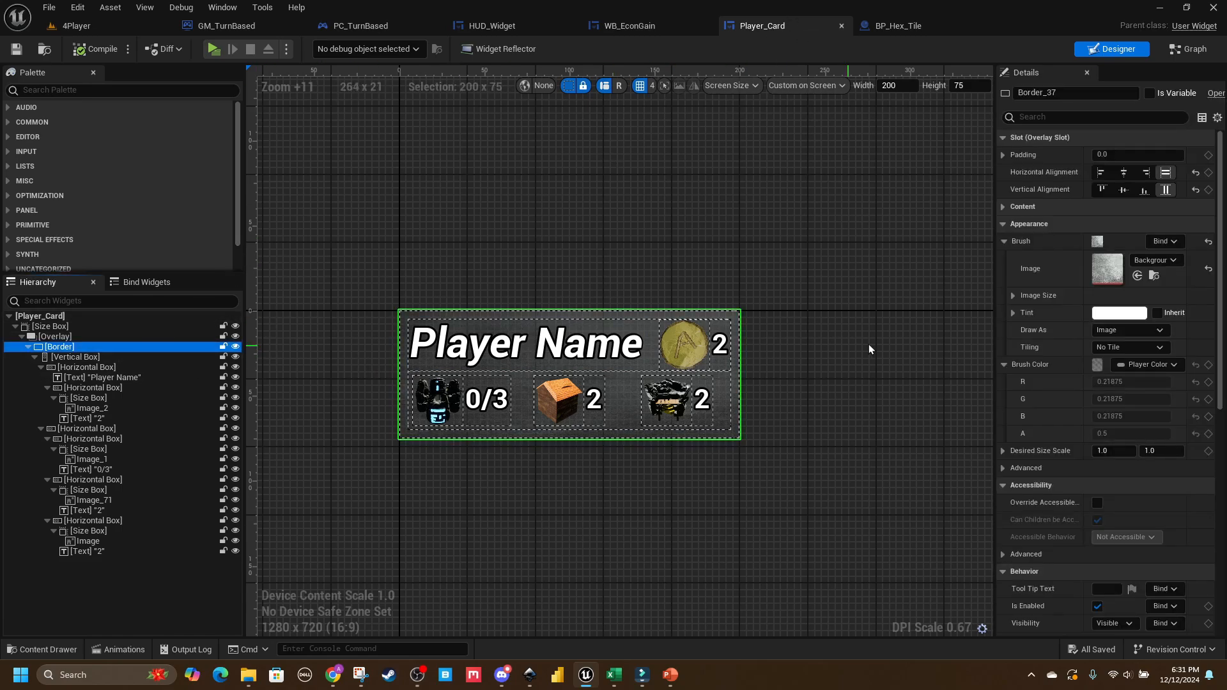
right_click(1113, 266)
left_click(1128, 285)
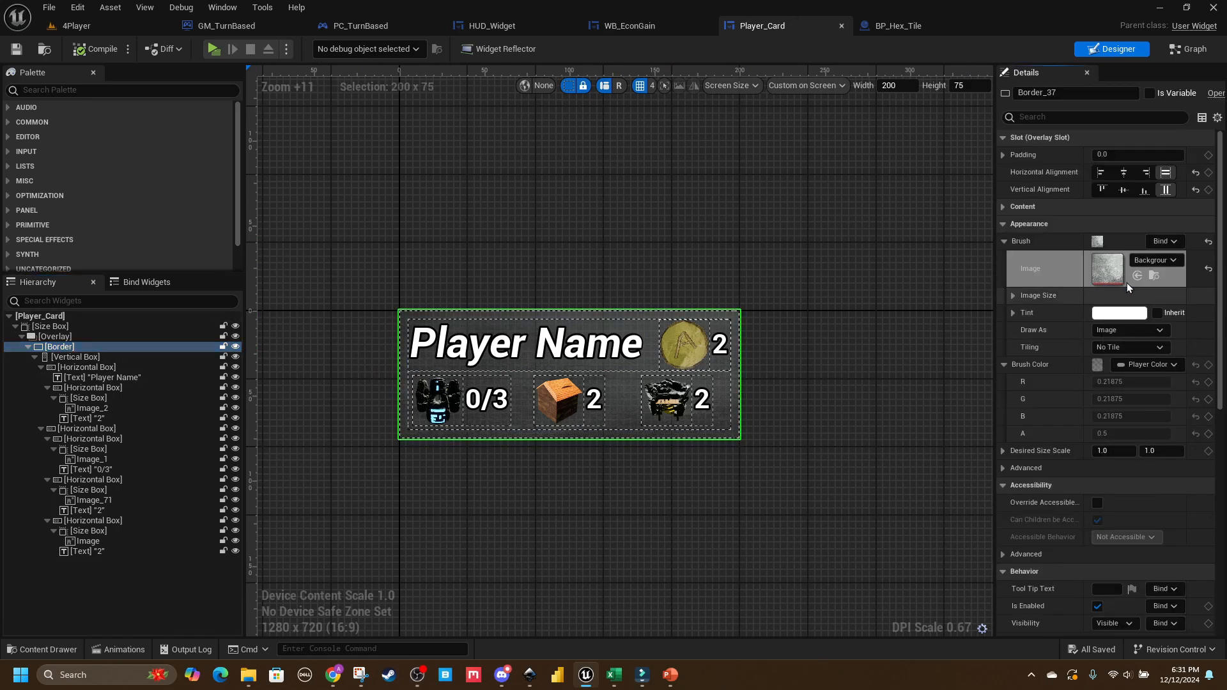
left_click(638, 27)
left_click(99, 336)
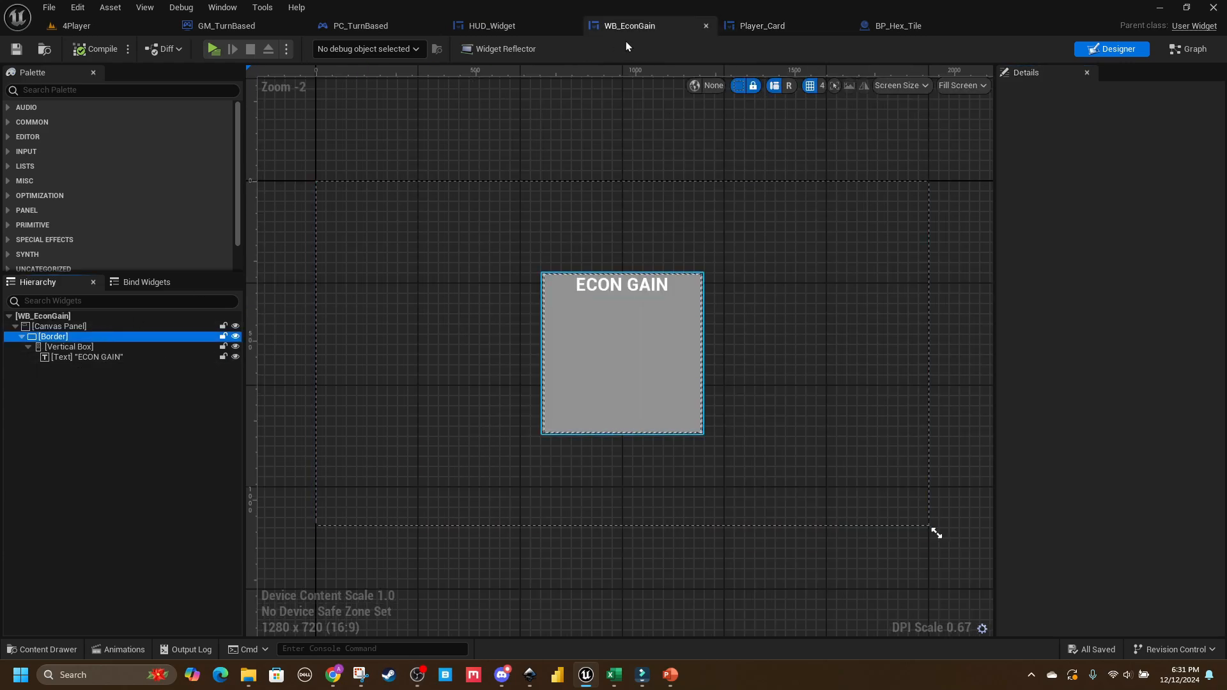
right_click(1112, 350)
left_click(1145, 388)
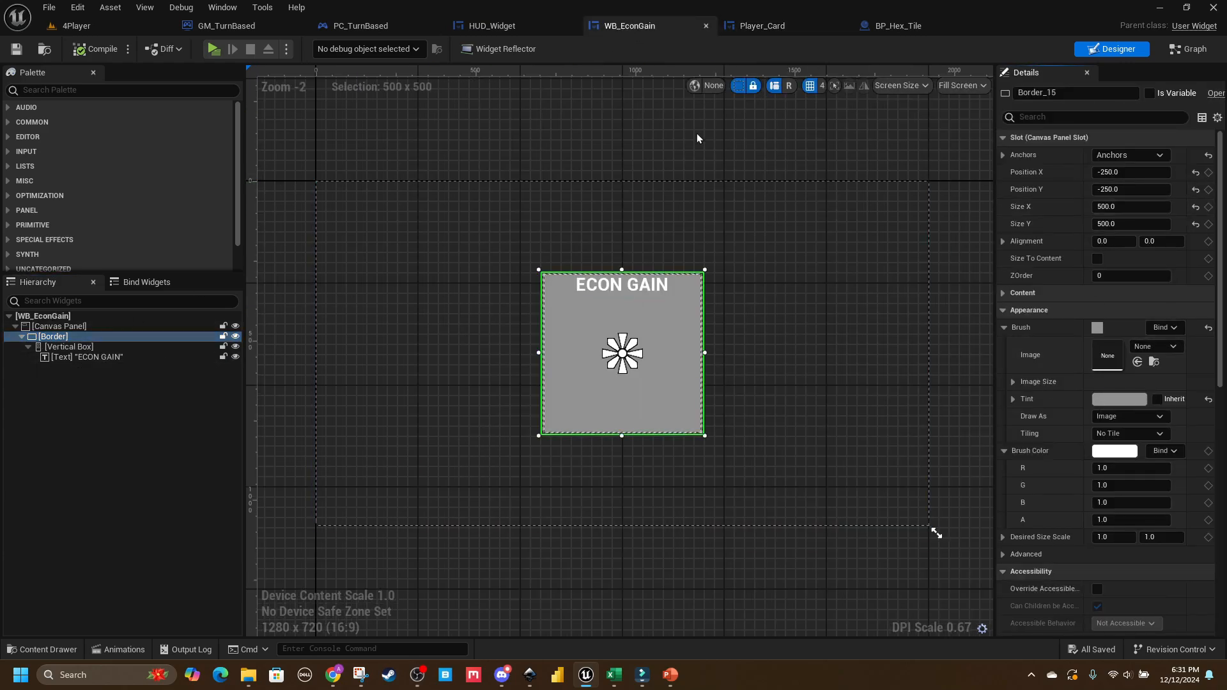
Step: Copy the default Player Color value from Player_Card into the WB_EconGain border's brush tint, and save the widget
left_click(768, 27)
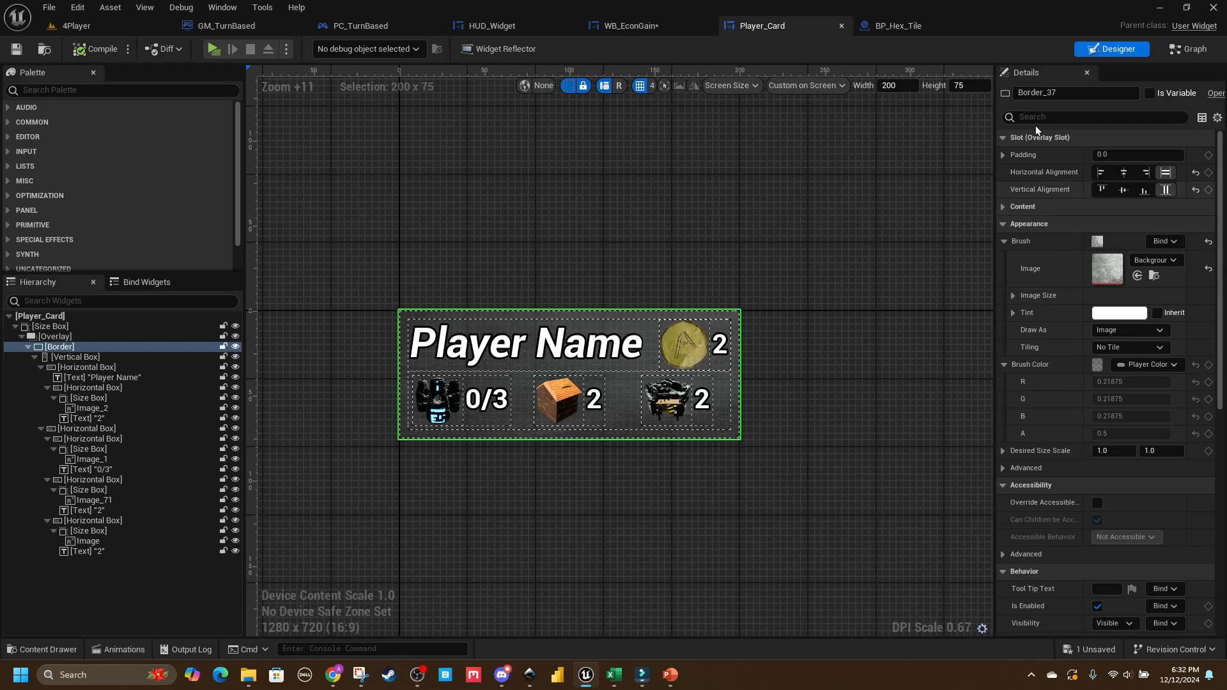
left_click(1190, 49)
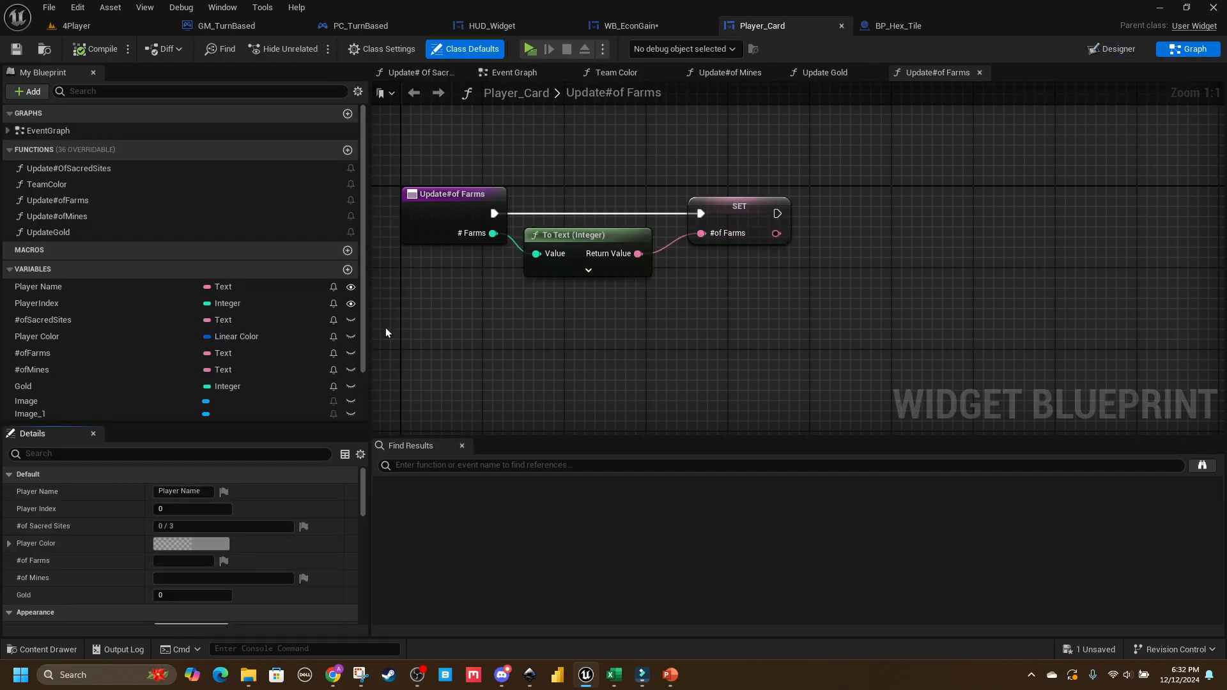
scroll(223, 338, "down", 2)
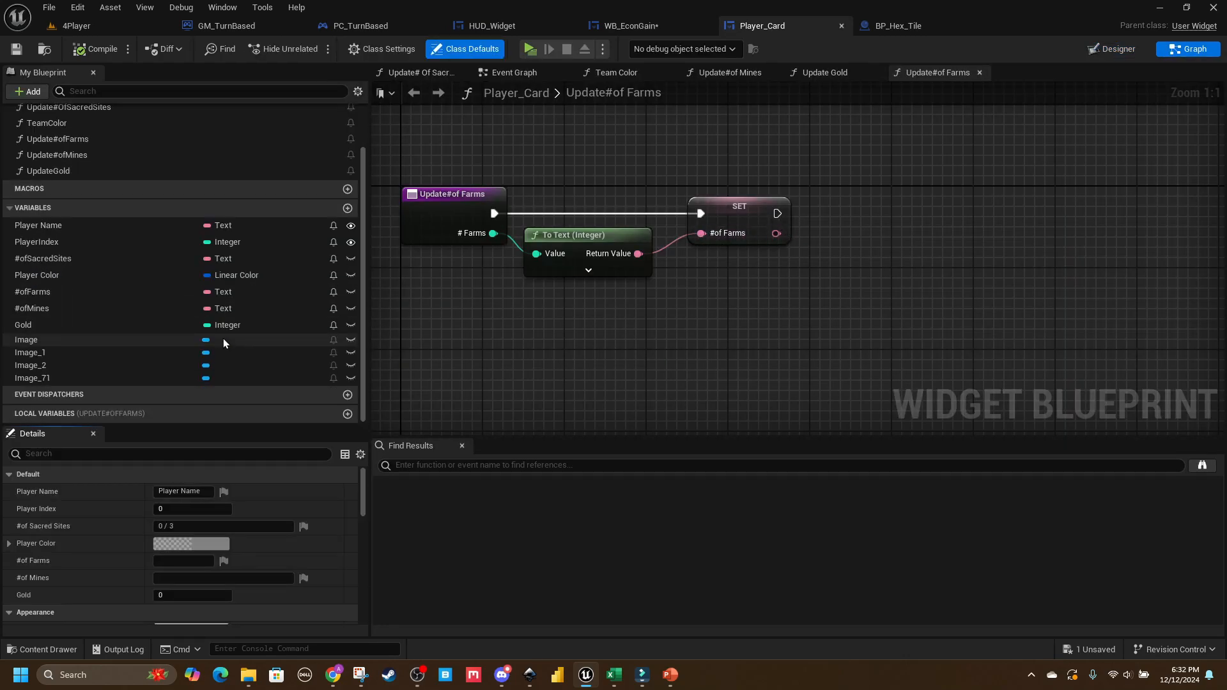
left_click(66, 276)
scroll(199, 550, "down", 4)
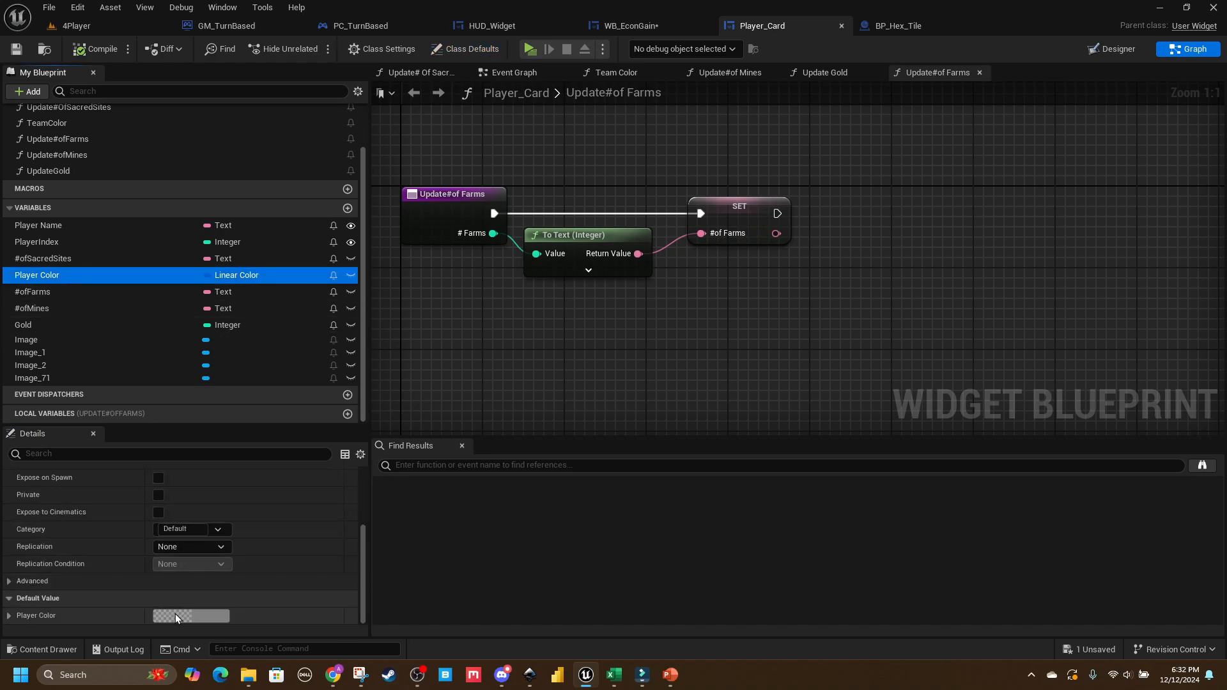
right_click(176, 615)
left_click(211, 560)
left_click(646, 24)
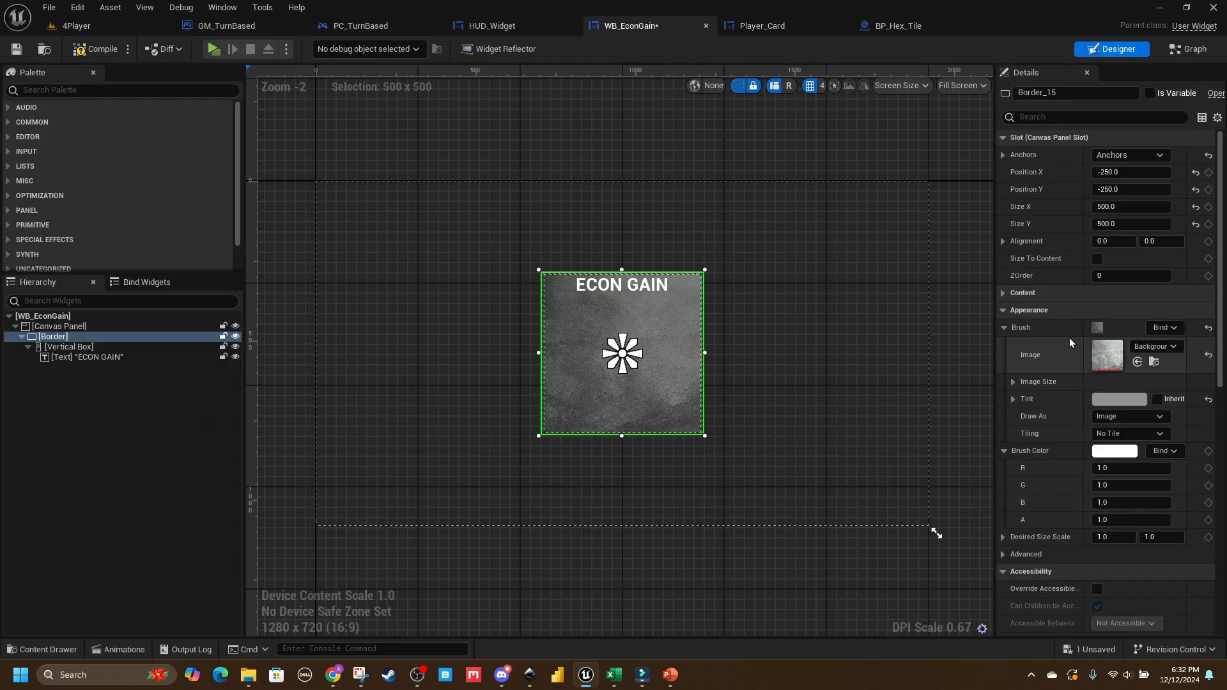
right_click(1113, 401)
left_click(1138, 480)
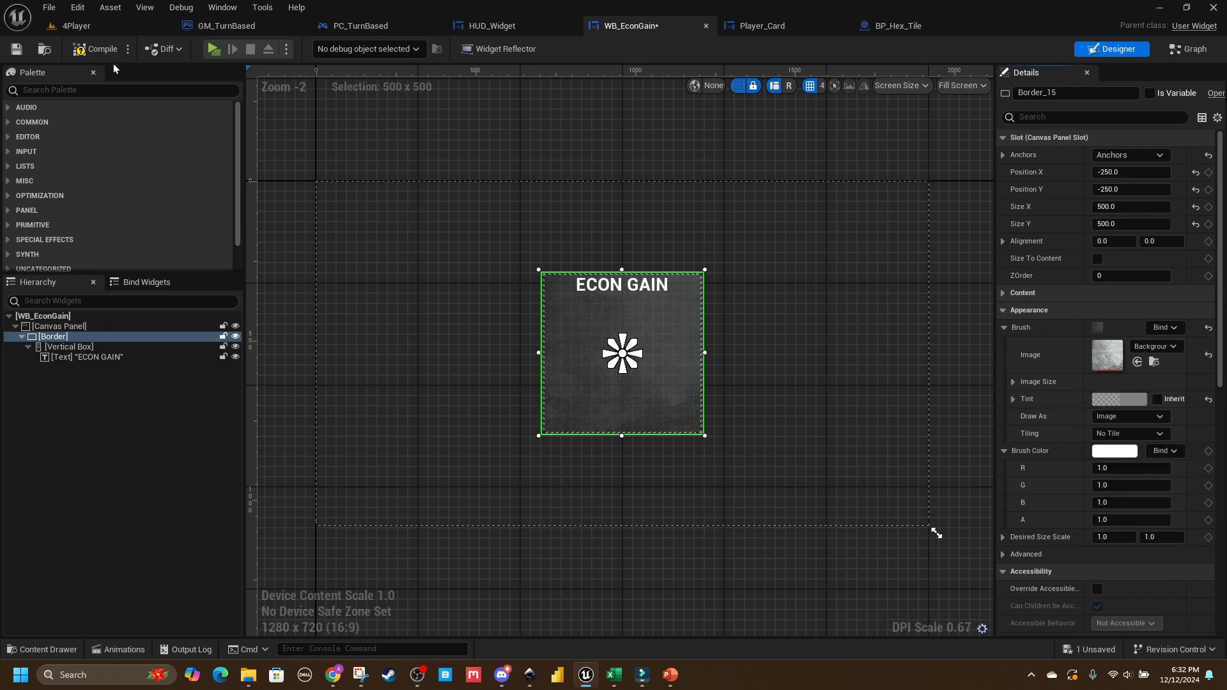
left_click(18, 50)
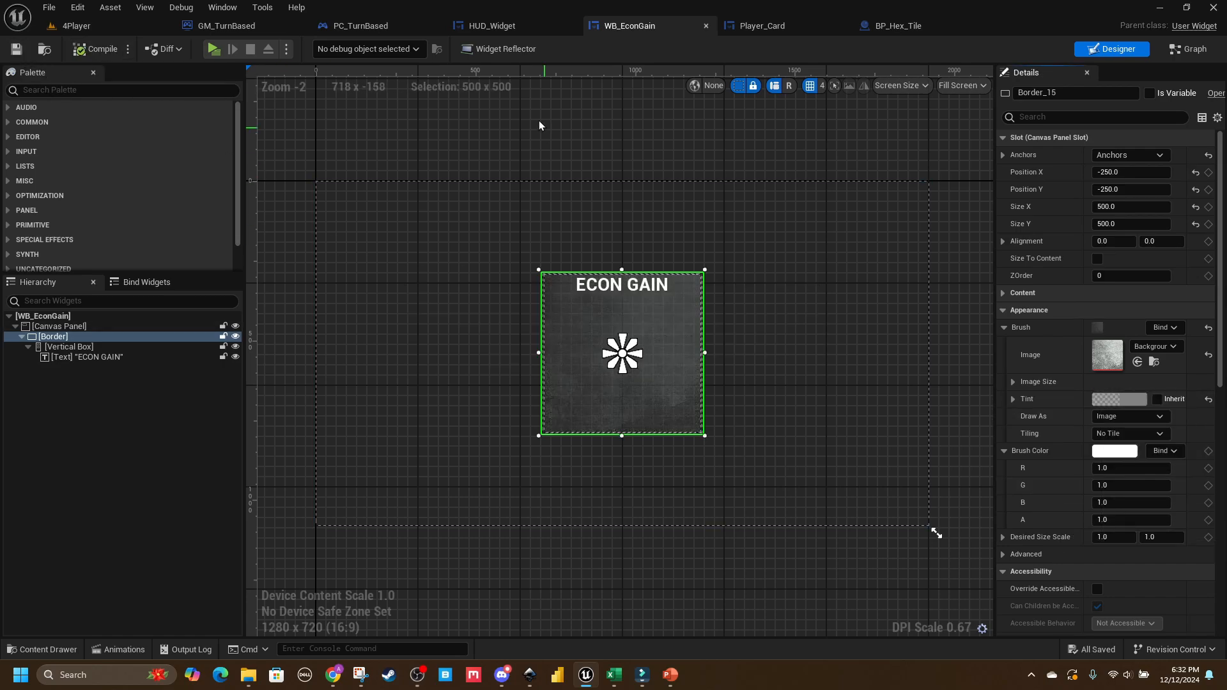
Step: Set the outline size of the ECON GAIN title text to 2 and save the widget
left_click(687, 586)
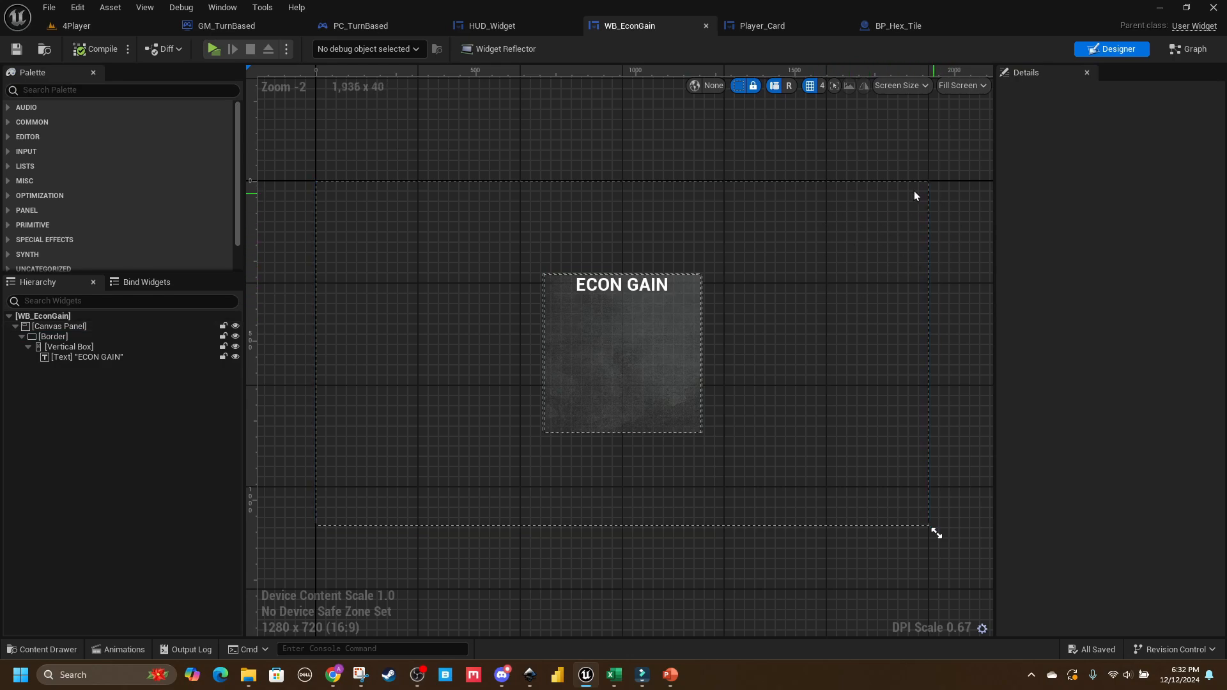
left_click(606, 292)
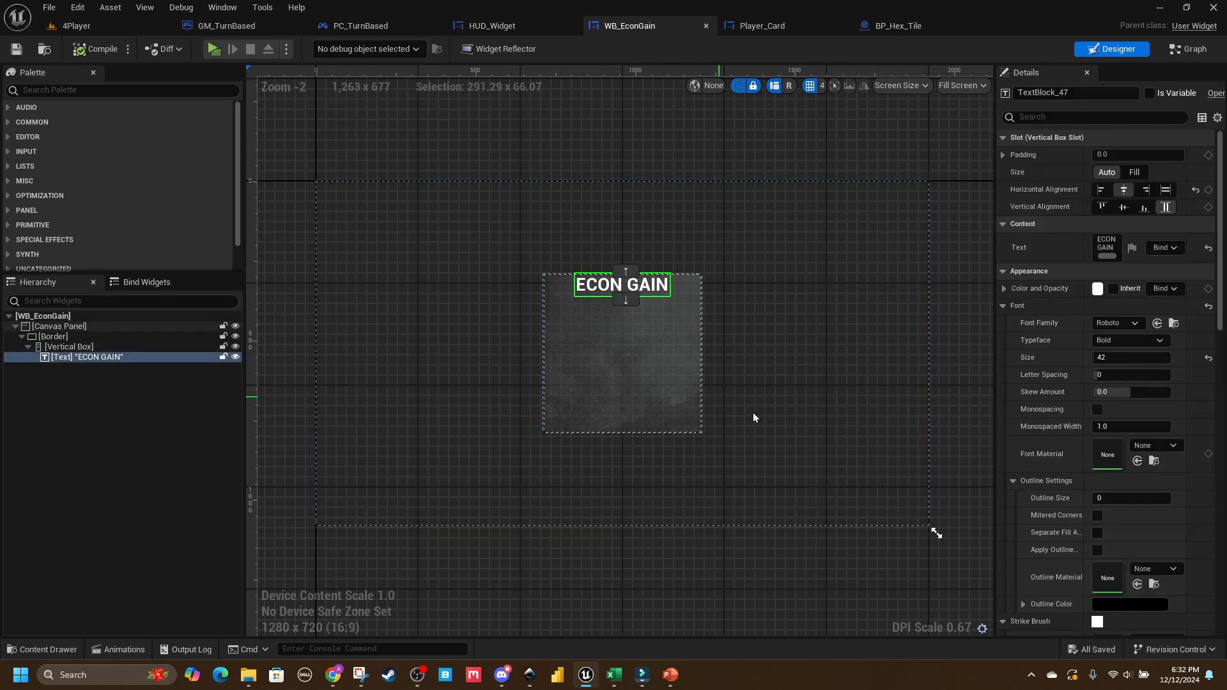
left_click(1075, 116)
type("outline")
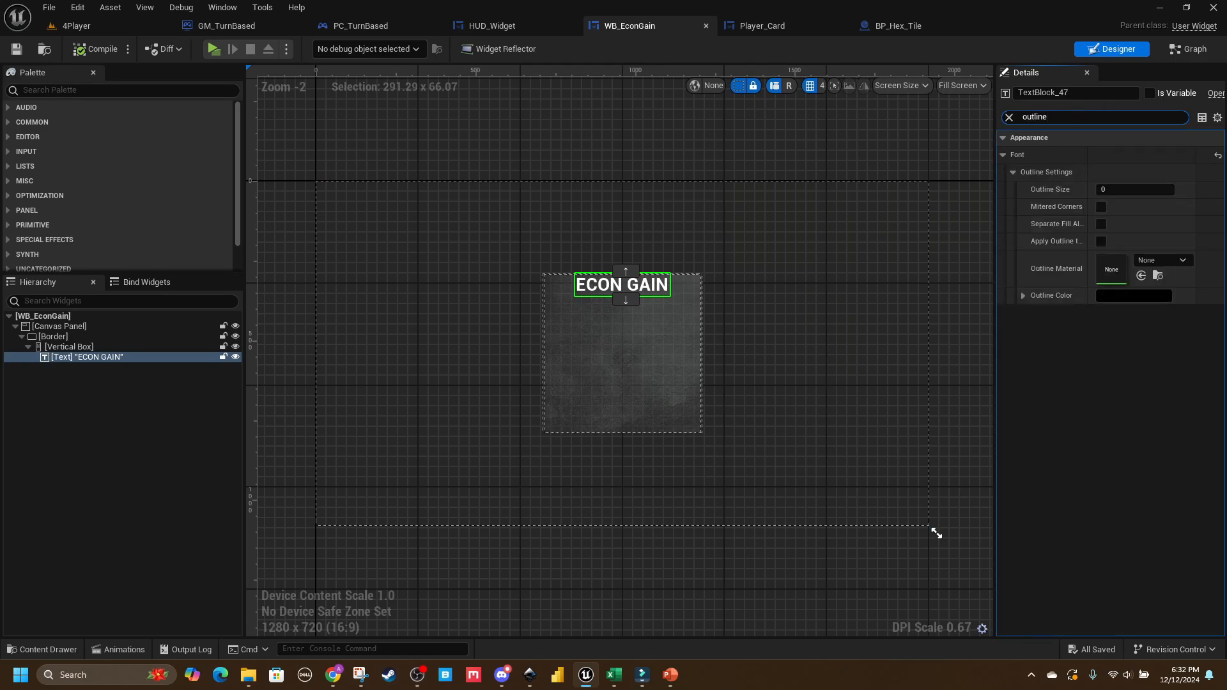
left_click(1130, 187)
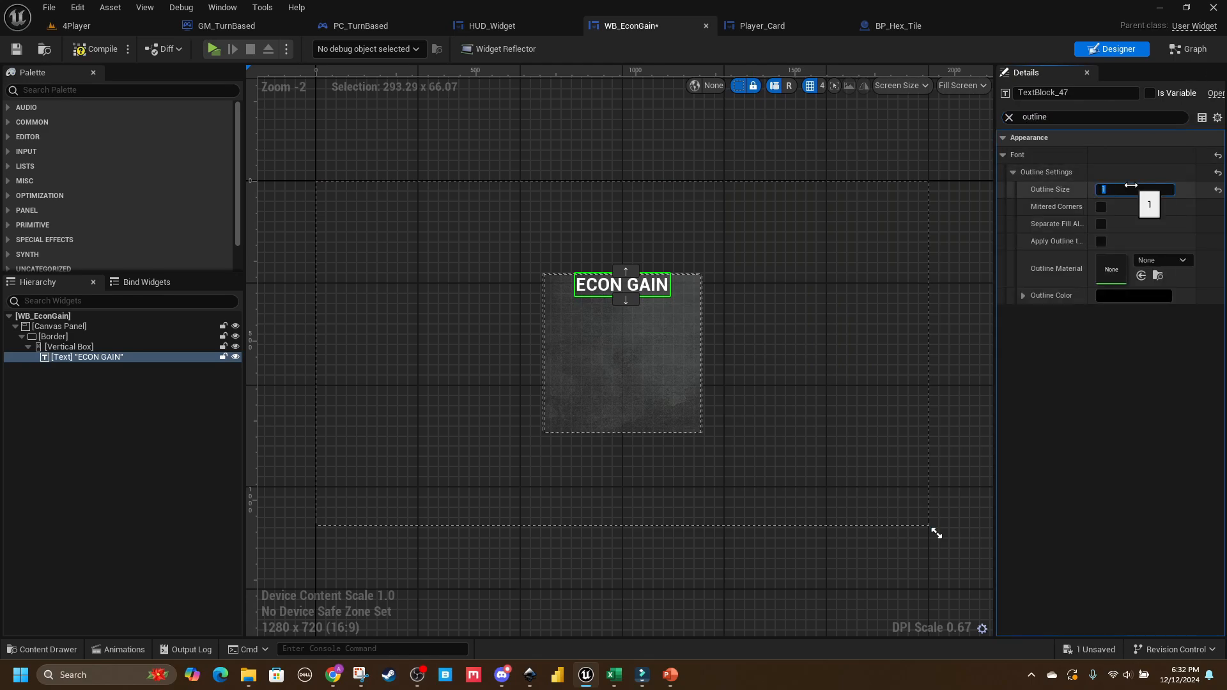
scroll(721, 304, "up", 2)
type("2")
key("Return")
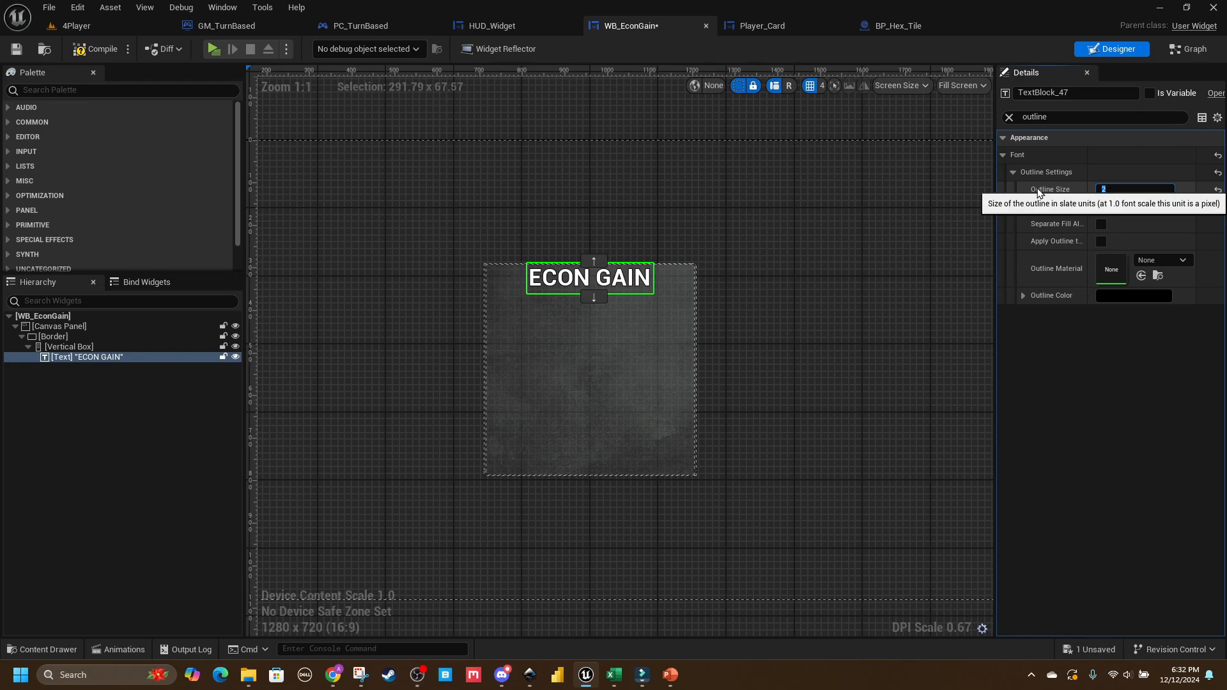
scroll(557, 297, "up", 4)
scroll(556, 370, "up", 2)
scroll(591, 369, "down", 5)
key("ctrl+s")
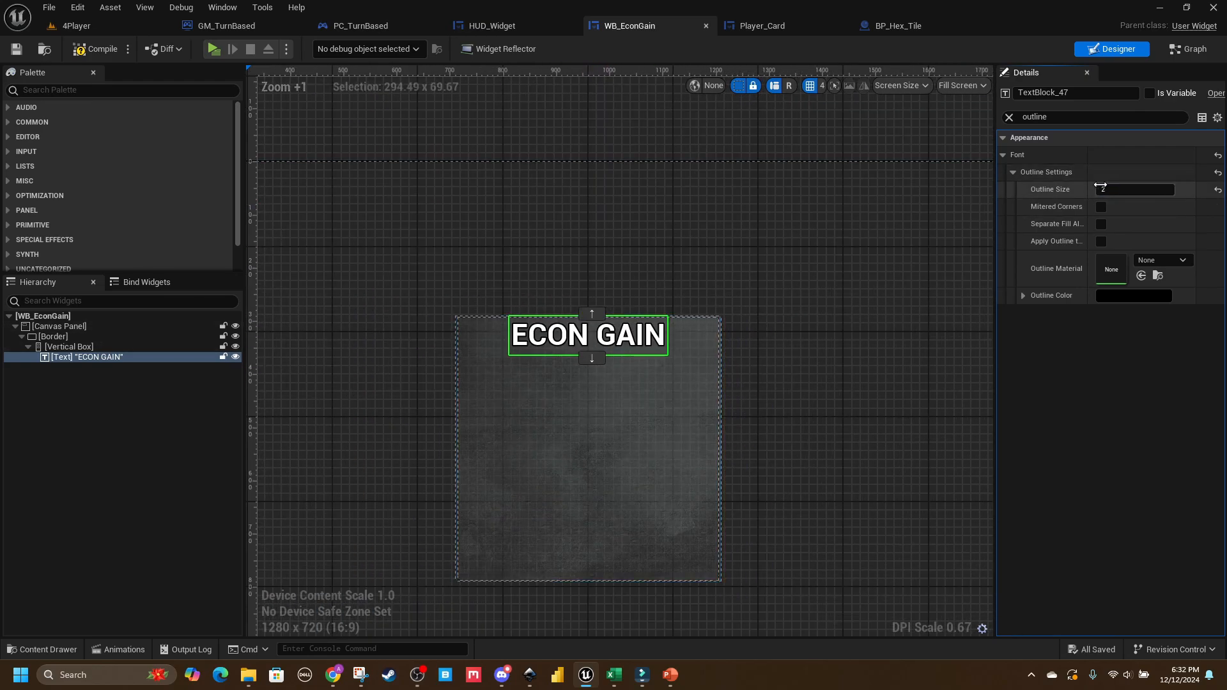
Step: Set the ECON GAIN text's outline size to 4 and clear the property filter
type("4")
key("Return")
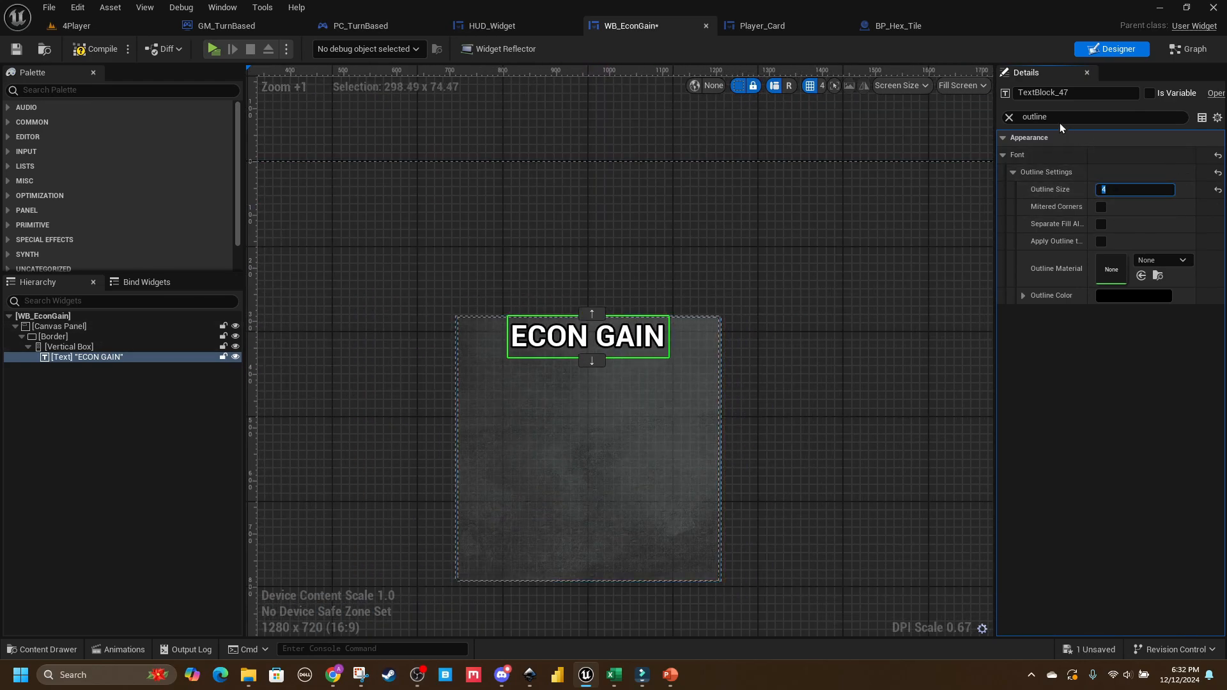
left_click(1009, 117)
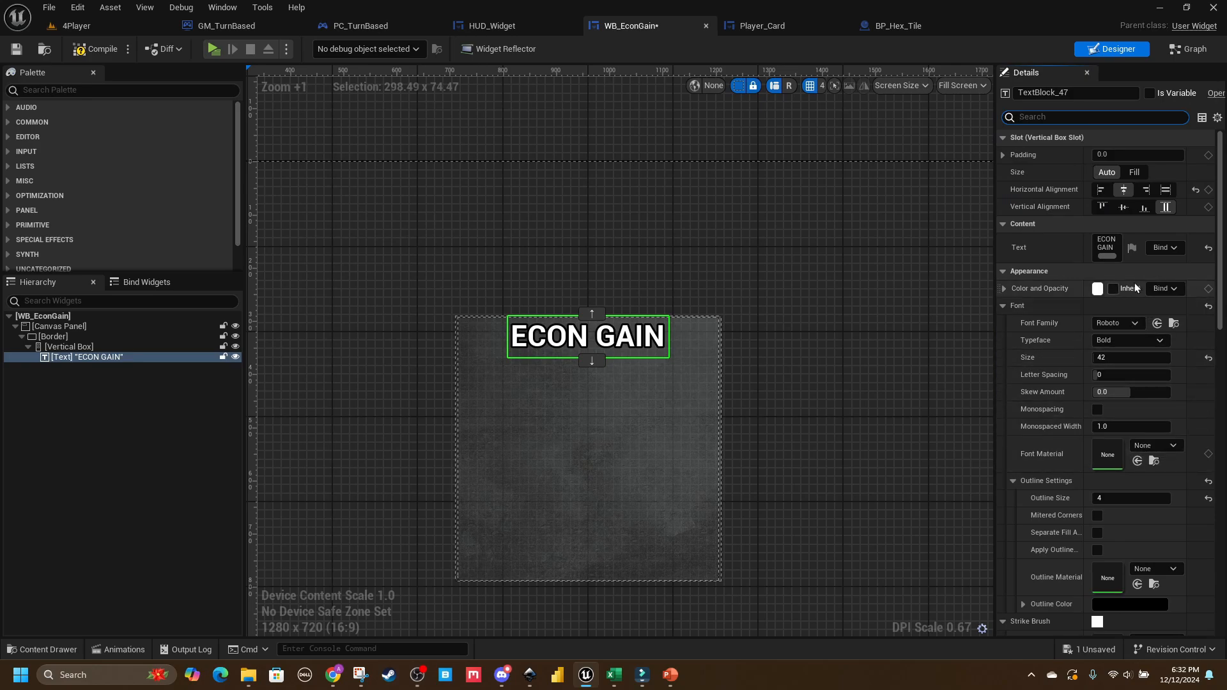
Step: Set the ECON GAIN text's typeface to Bold Italic and save the widget
scroll(1123, 443, "down", 1)
left_click_drag(993, 384, 839, 398)
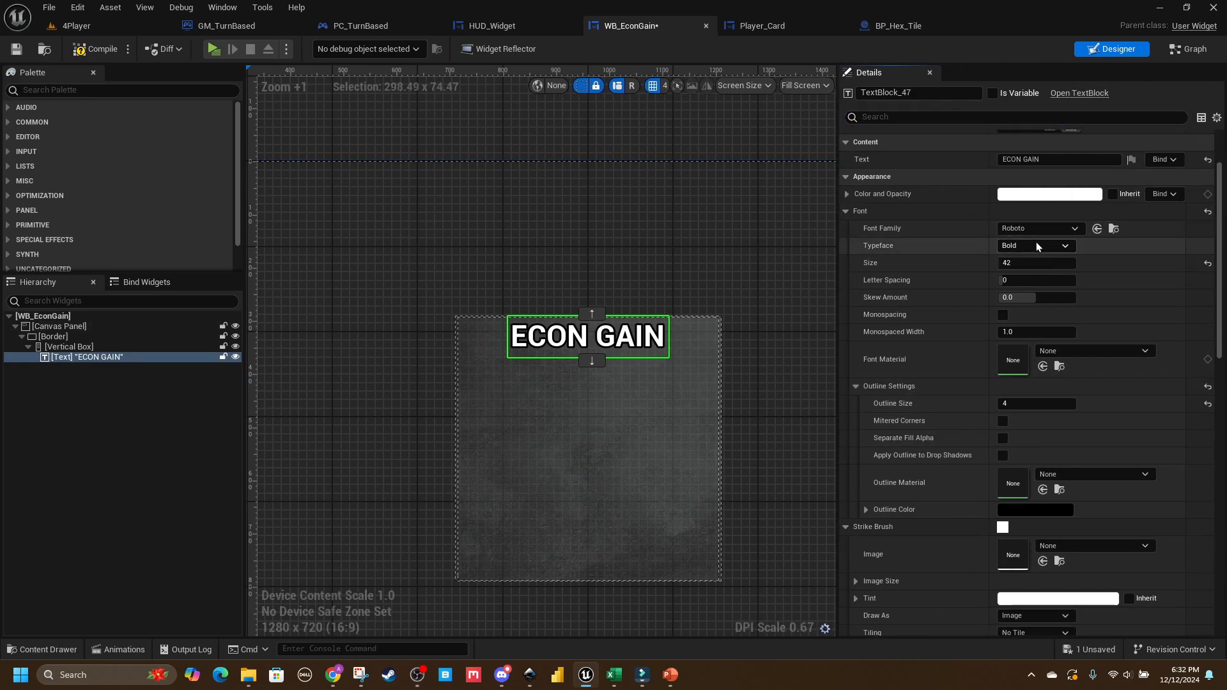
left_click(1036, 245)
left_click(1034, 271)
key("ctrl+s")
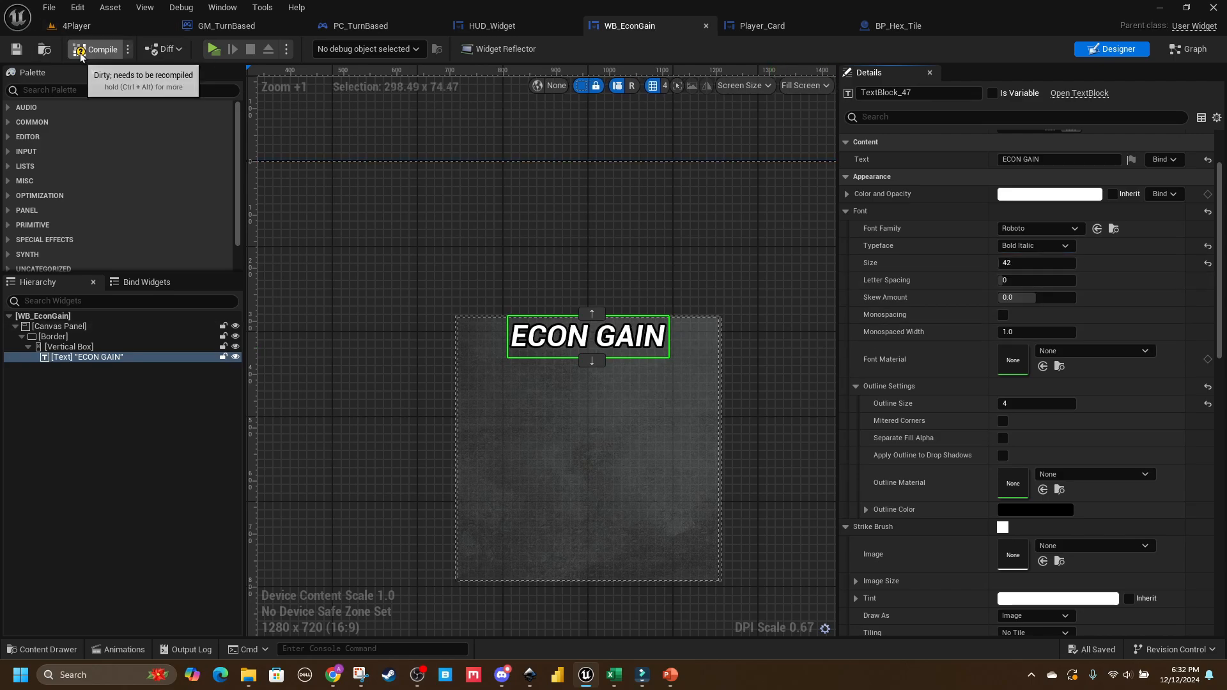
scroll(377, 322, "down", 3)
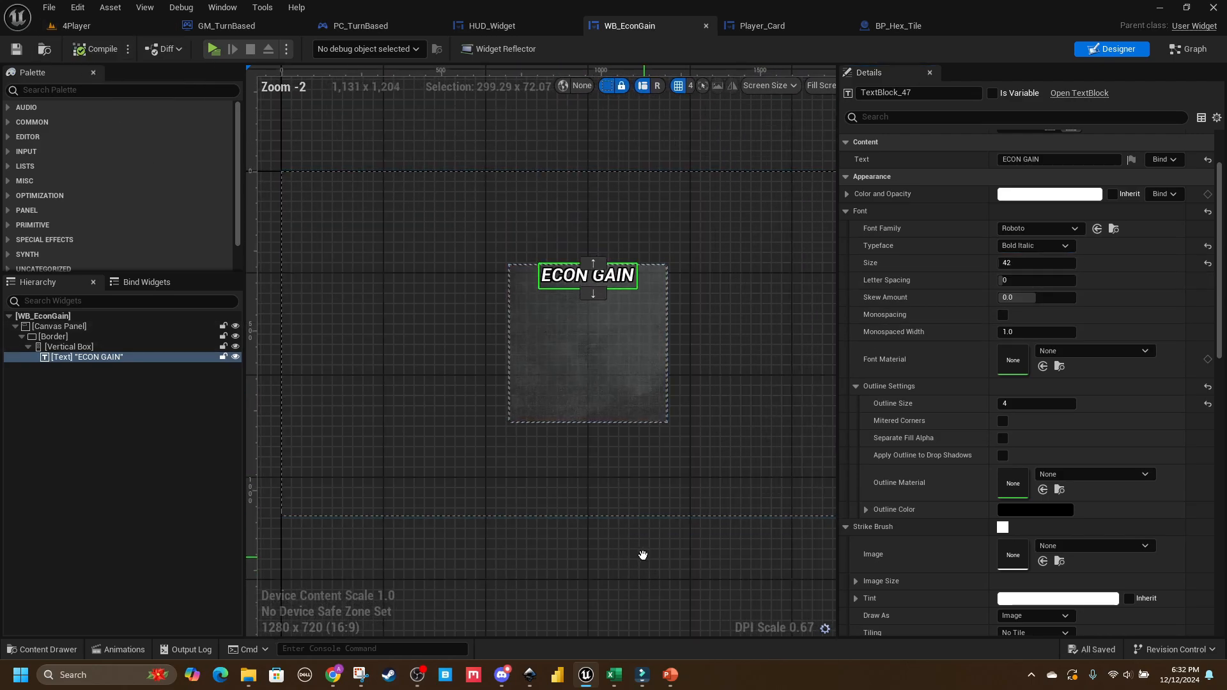
Step: Add two Horizontal Boxes to the Vertical Box beneath the ECON GAIN text
left_click(588, 305)
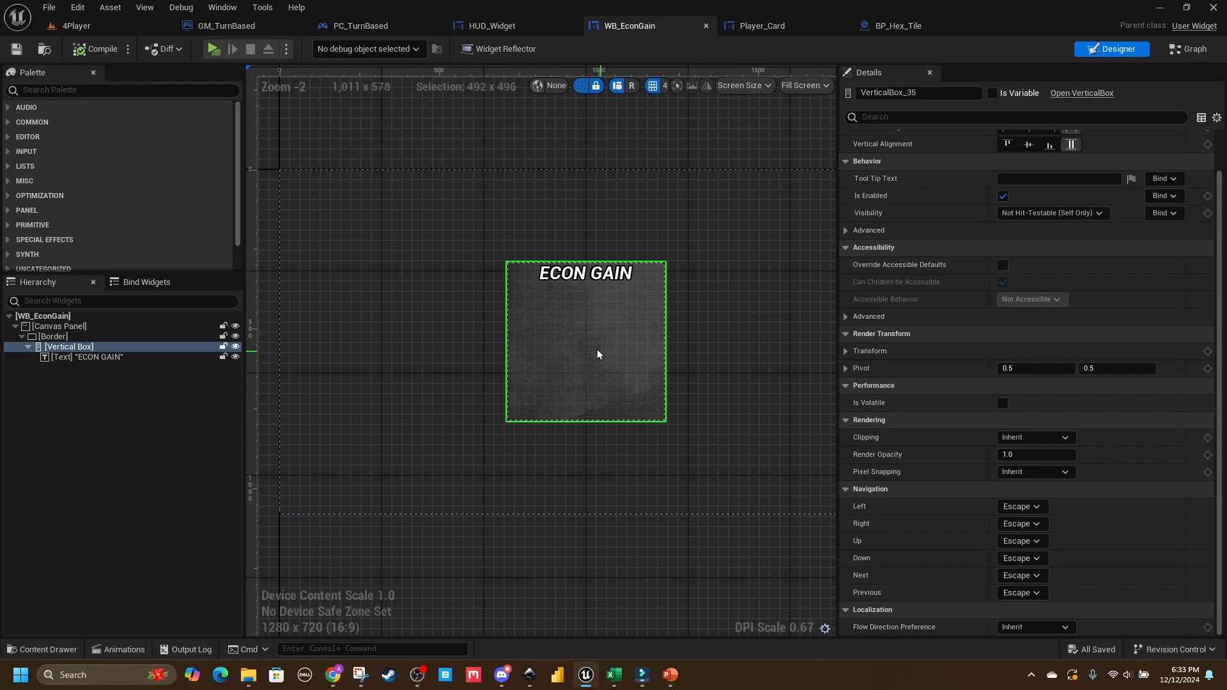
left_click(61, 358)
left_click(37, 89)
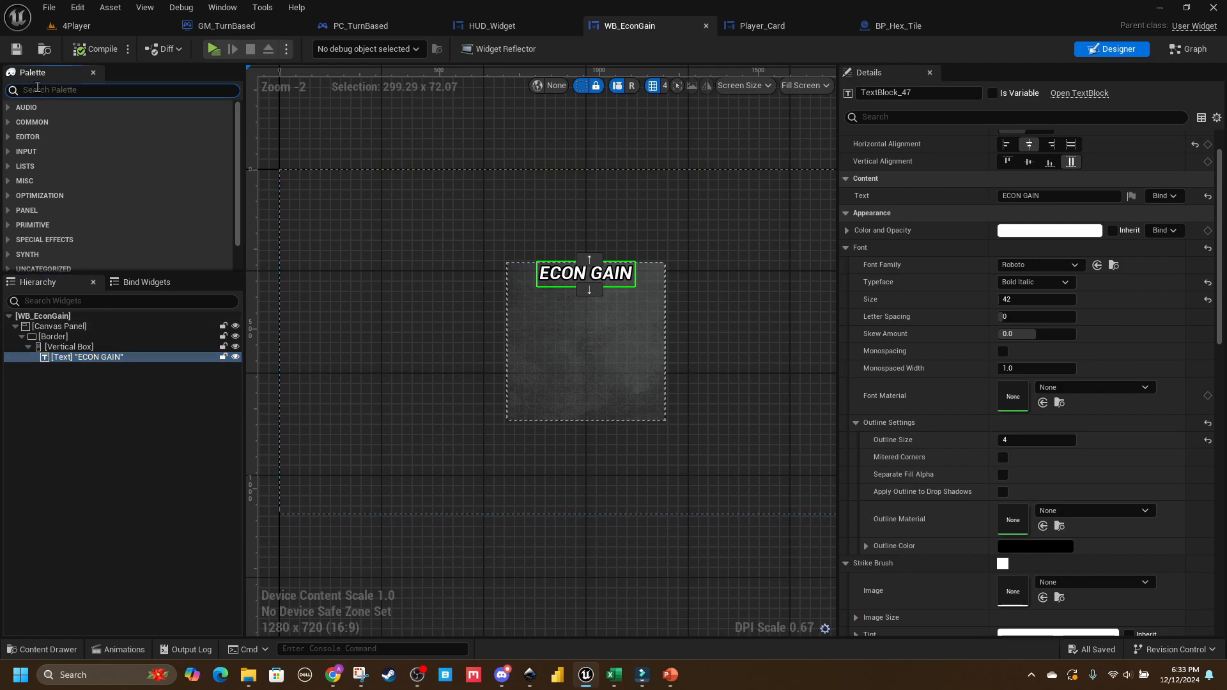
type("hor")
left_click_drag(71, 121, 110, 370)
left_click(95, 349)
key("ctrl+v")
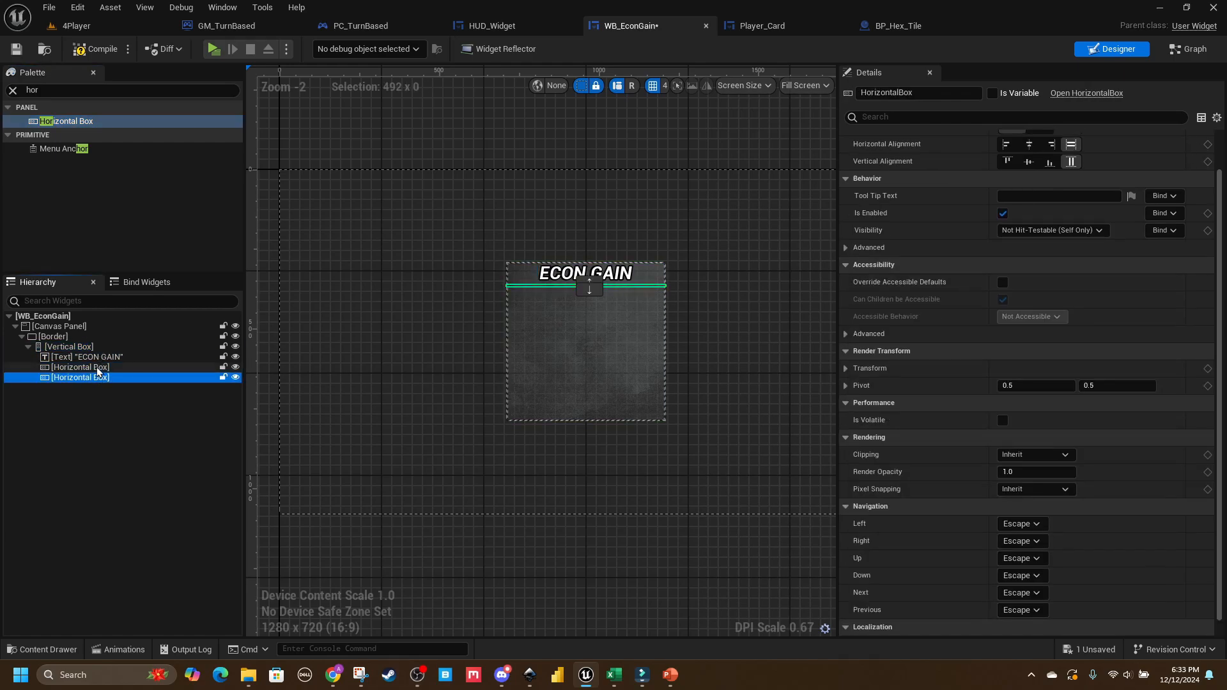
Step: Set the slot size of both Horizontal Boxes to Fill and compile the widget
left_click(100, 368)
left_click(96, 379, "shift")
scroll(1074, 256, "up", 2)
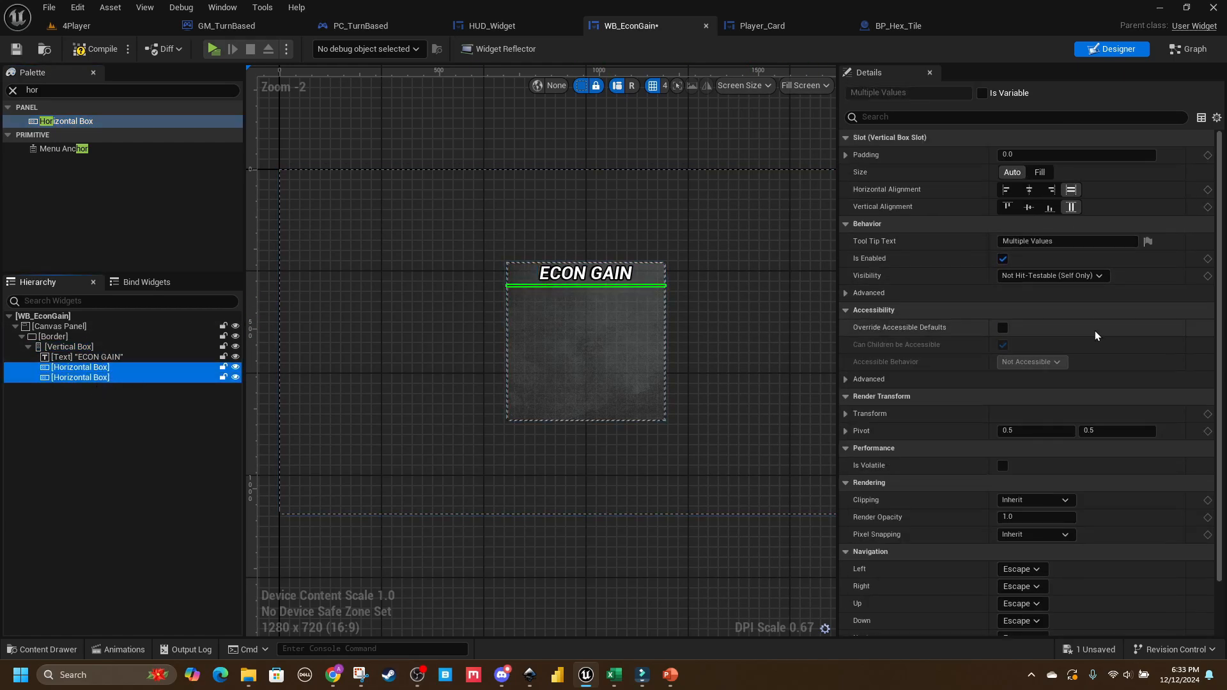
left_click(1039, 172)
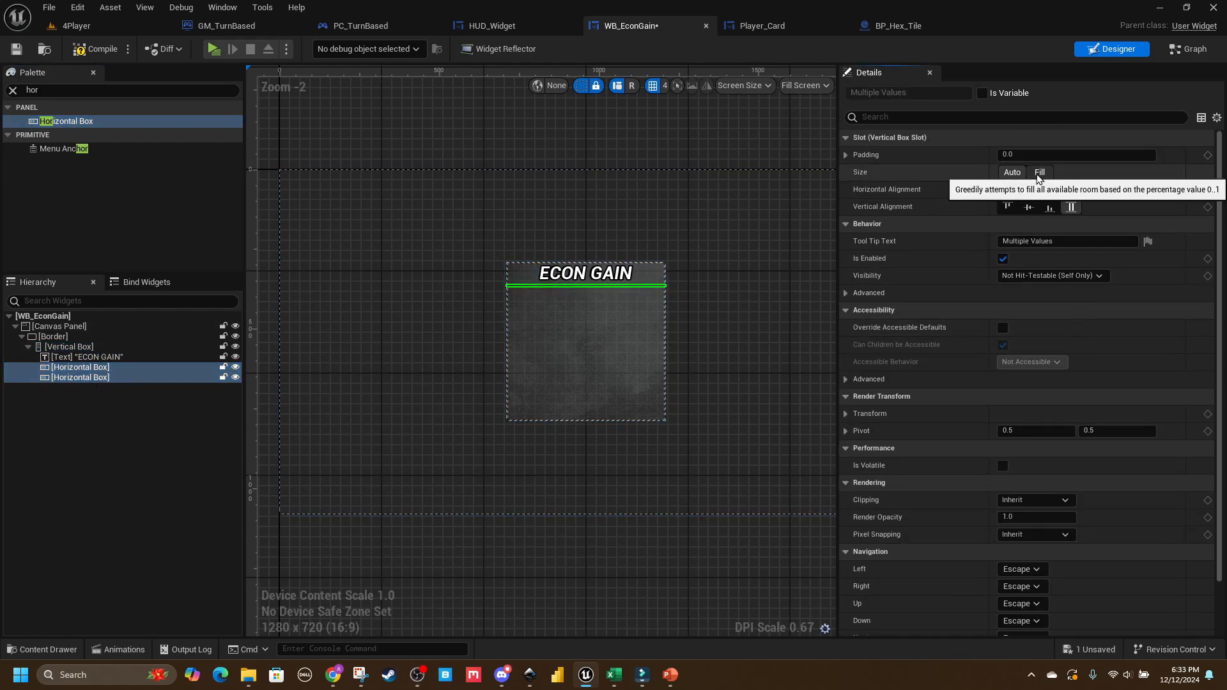
left_click(102, 55)
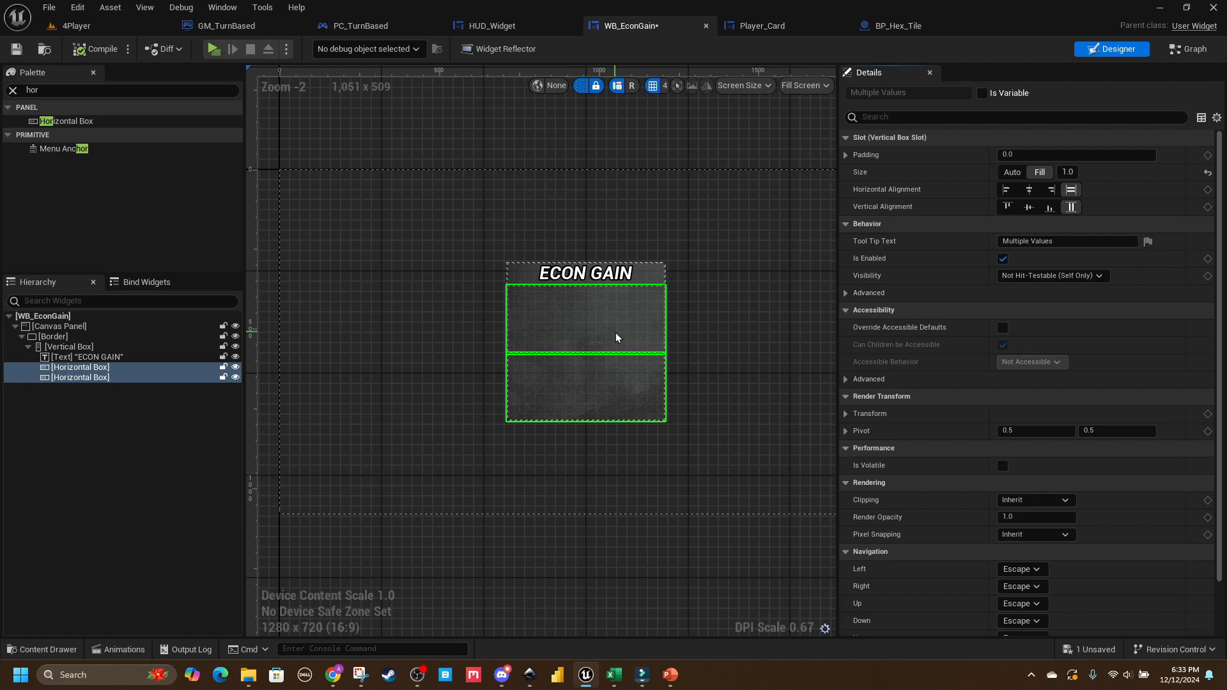
Step: Copy the Horizontal Box holding the farm icon and its number from Player_Card into the first empty row of WB_EconGain
left_click(759, 29)
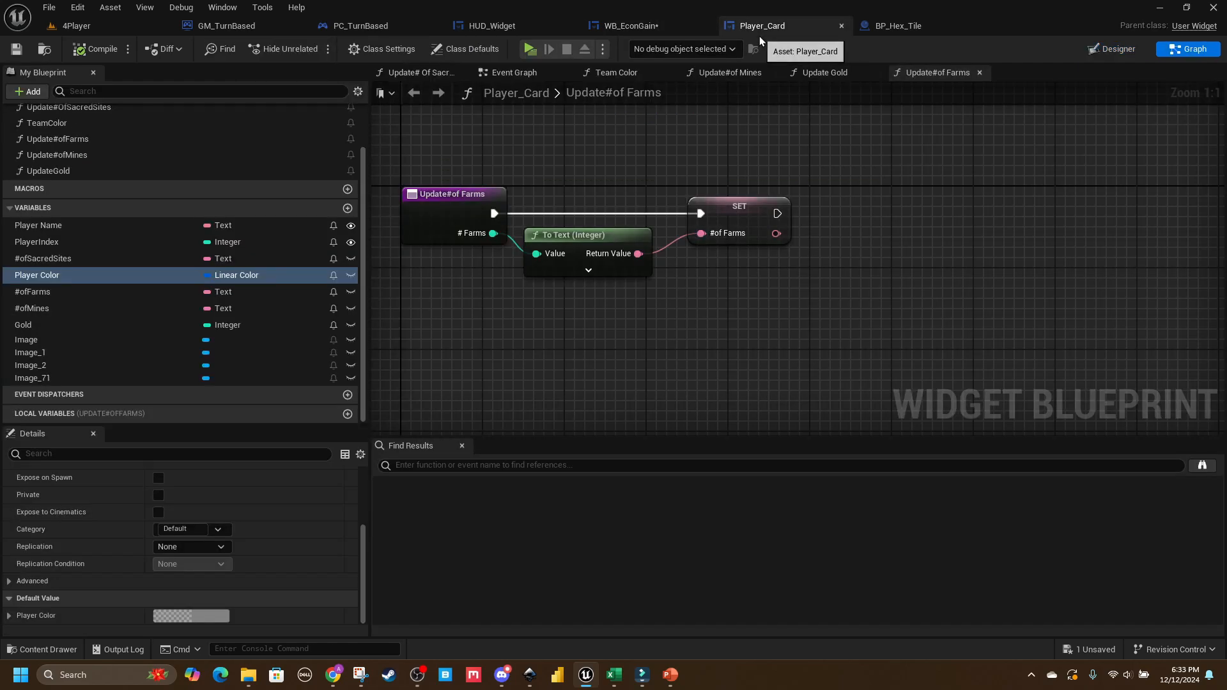
left_click(1112, 50)
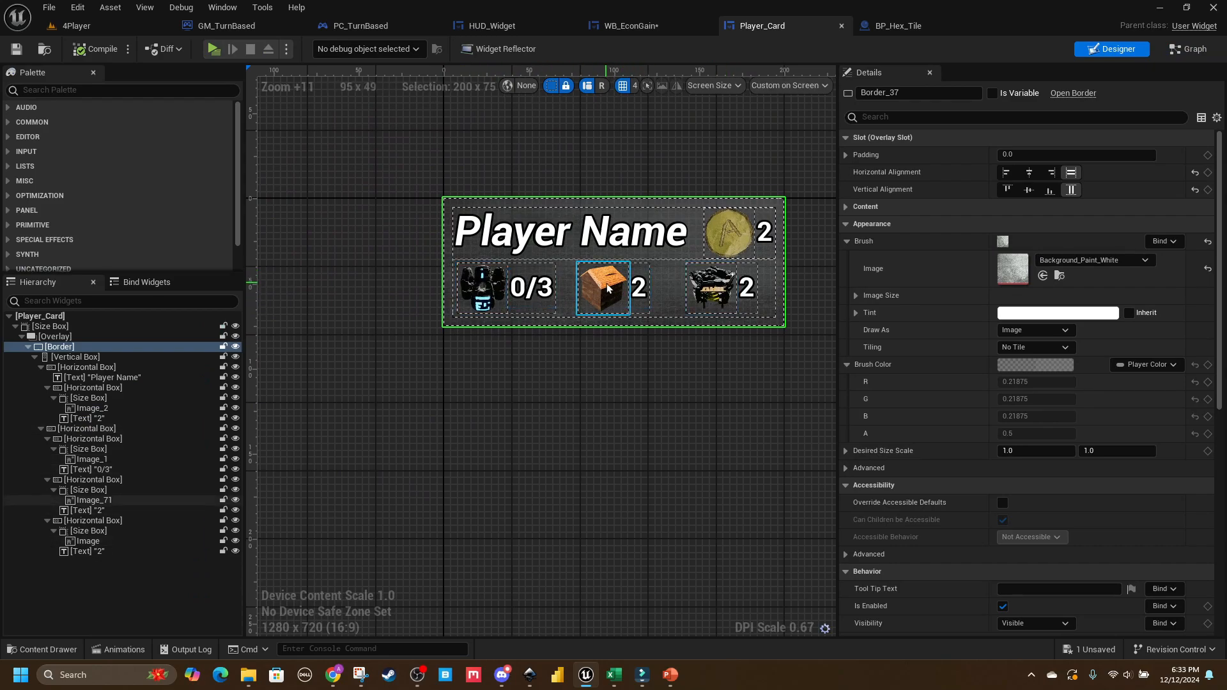
left_click(606, 301)
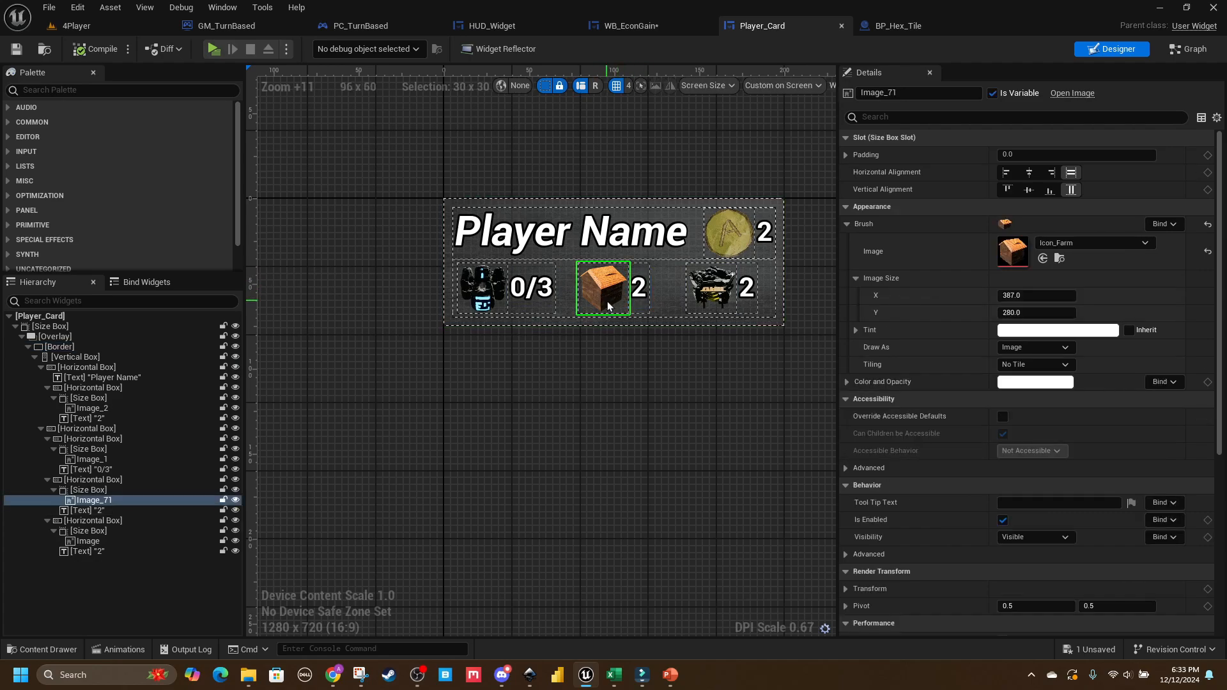
left_click(118, 480)
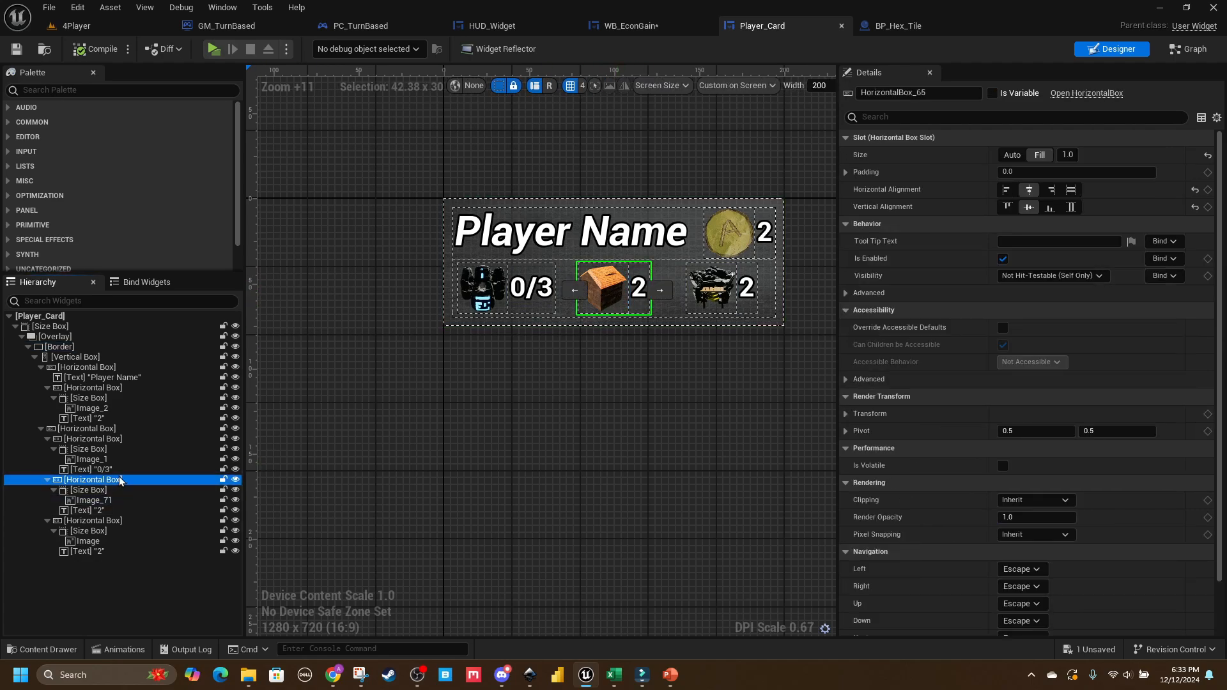
left_click(631, 25)
left_click(97, 370)
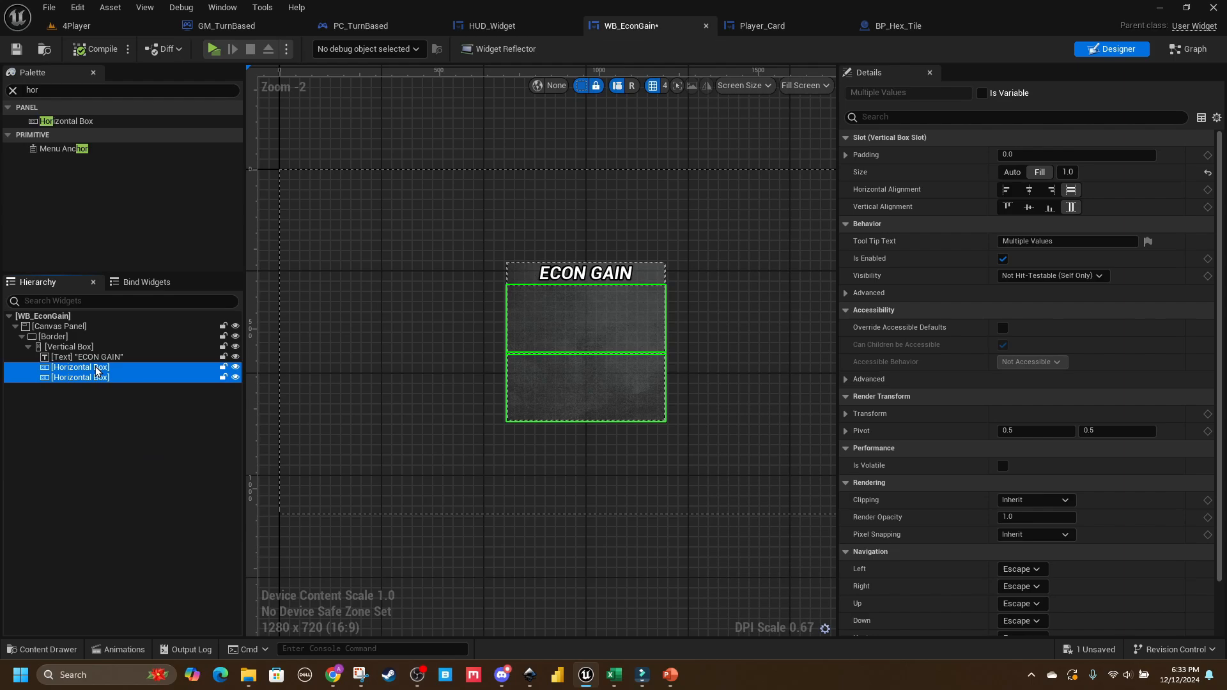
left_click(96, 370)
key("ctrl+v")
scroll(583, 333, "up", 11)
scroll(598, 344, "down", 5)
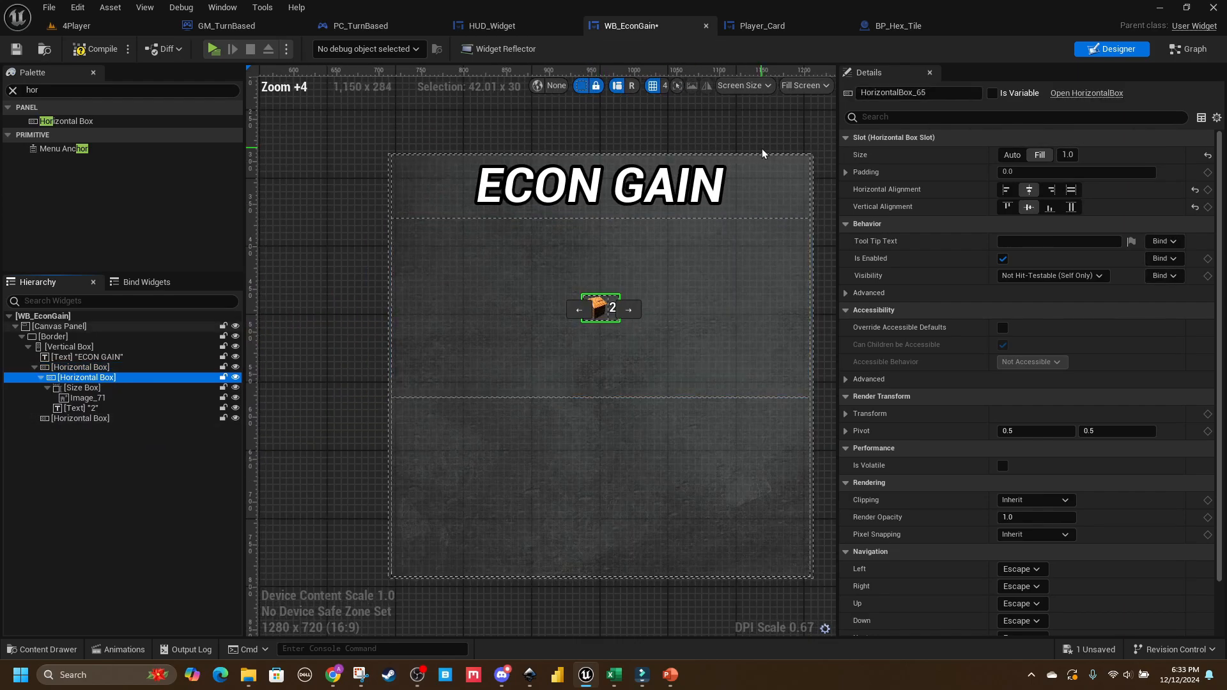
Step: Copy the Horizontal Box holding the mine icon and its number from Player_Card into the second row of WB_EconGain
left_click(762, 26)
left_click(718, 291)
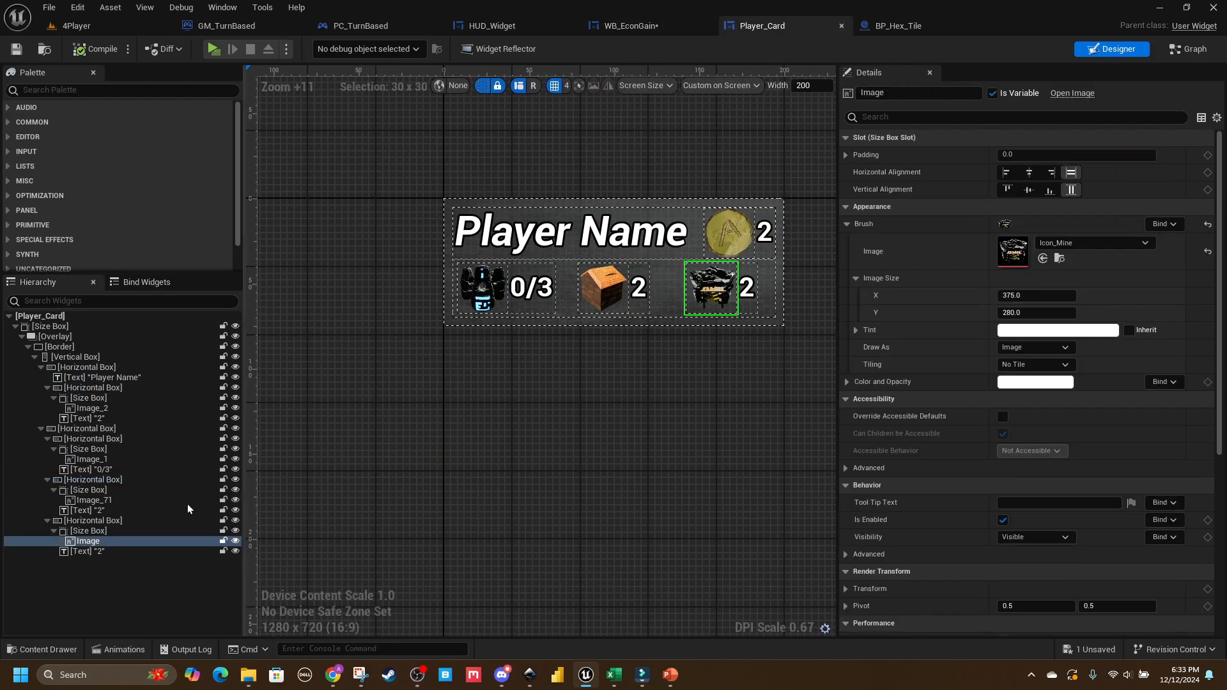
left_click(125, 523)
left_click(635, 27)
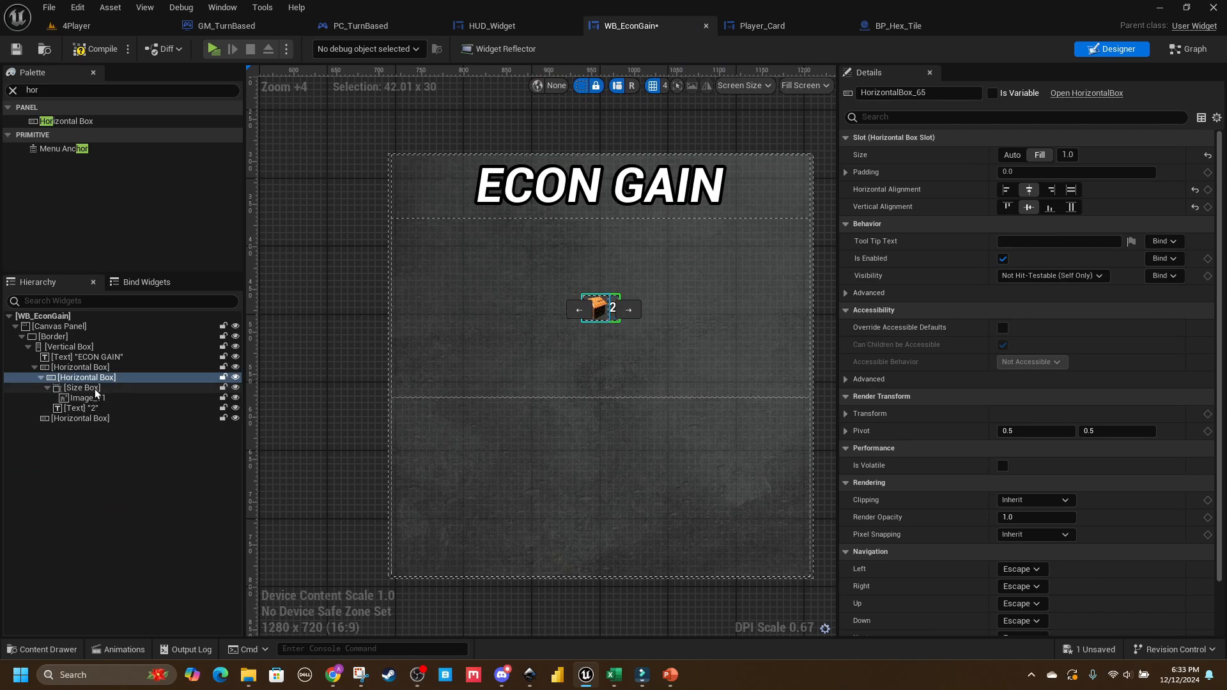
left_click(87, 419)
key("ctrl+v")
Step: Select the farm and mine icons' Size Boxes together and set their width and height overrides to 250
left_click(93, 388)
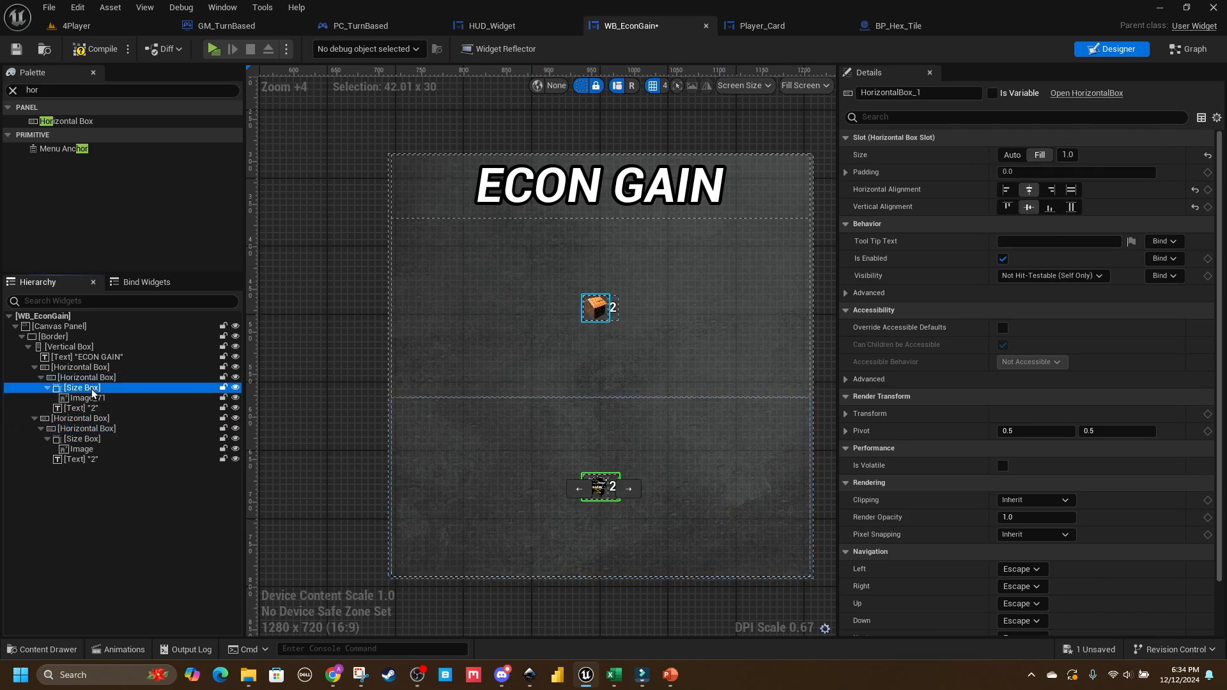
left_click(82, 439, "ctrl")
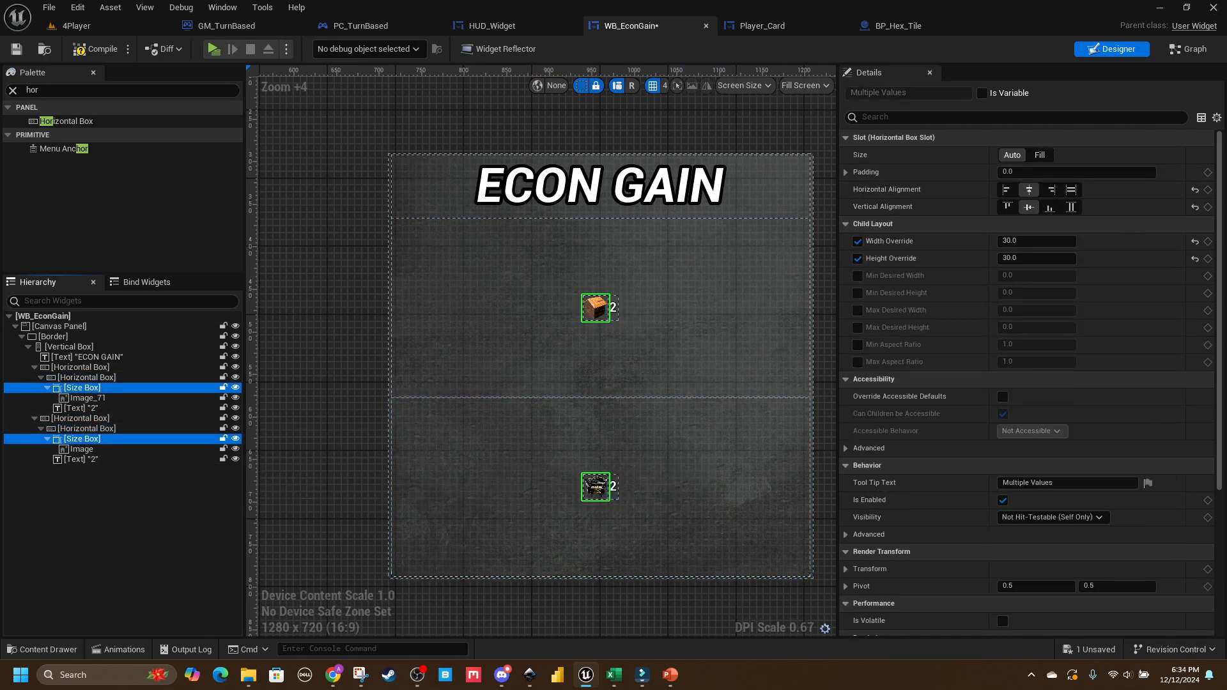
left_click(1035, 240)
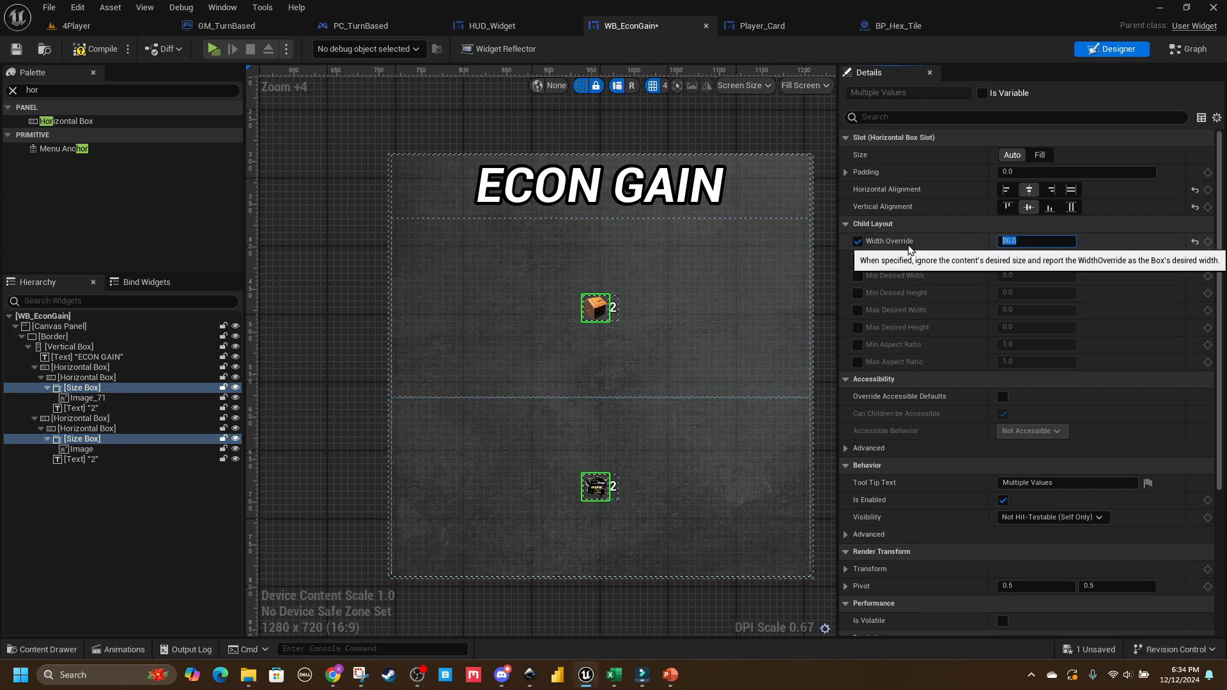
type("500")
key("Return")
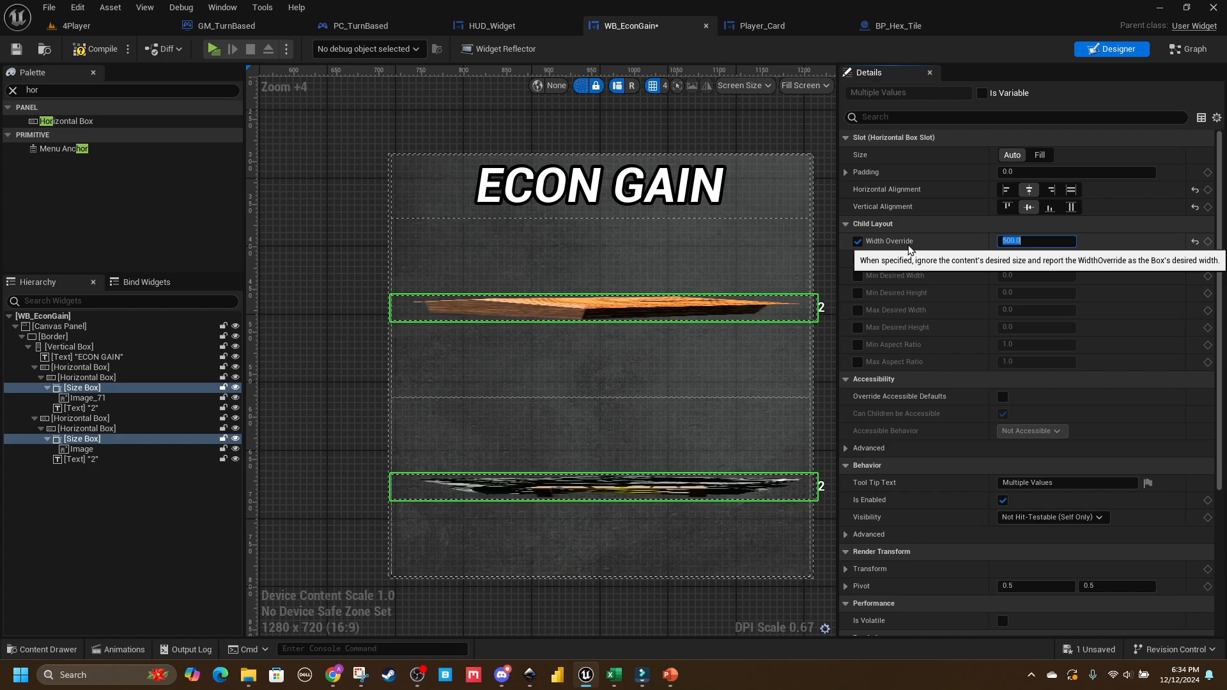
type("250")
key("Return")
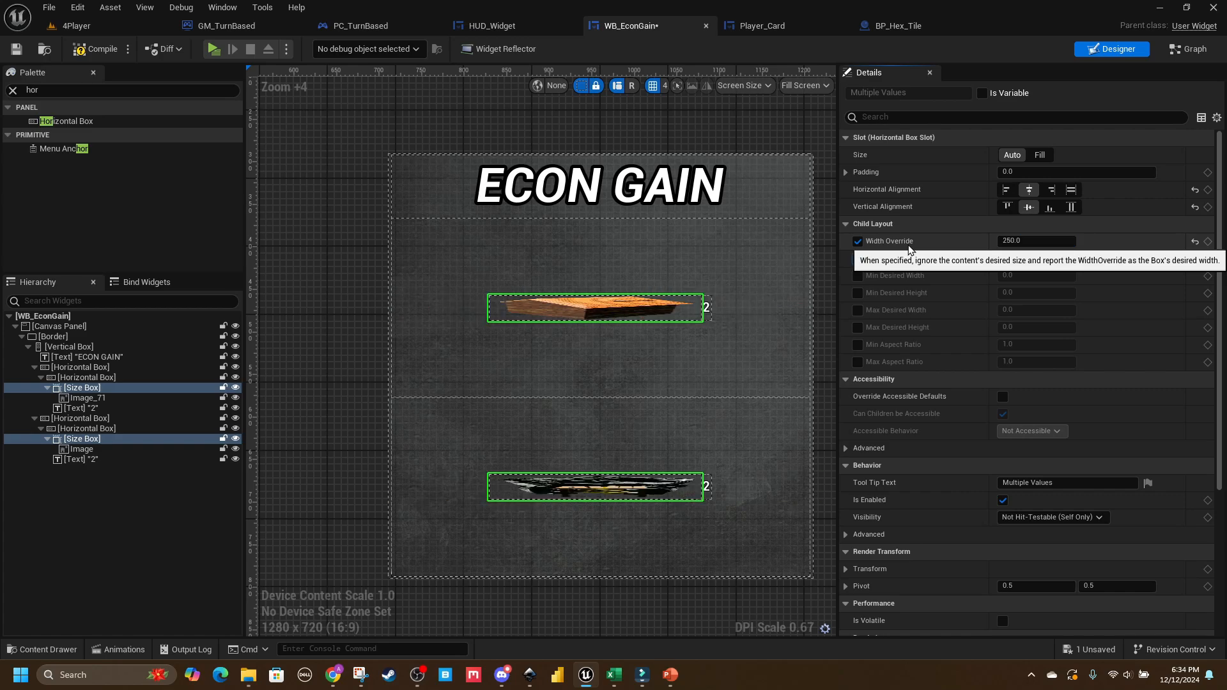
key("Return")
left_click(857, 259)
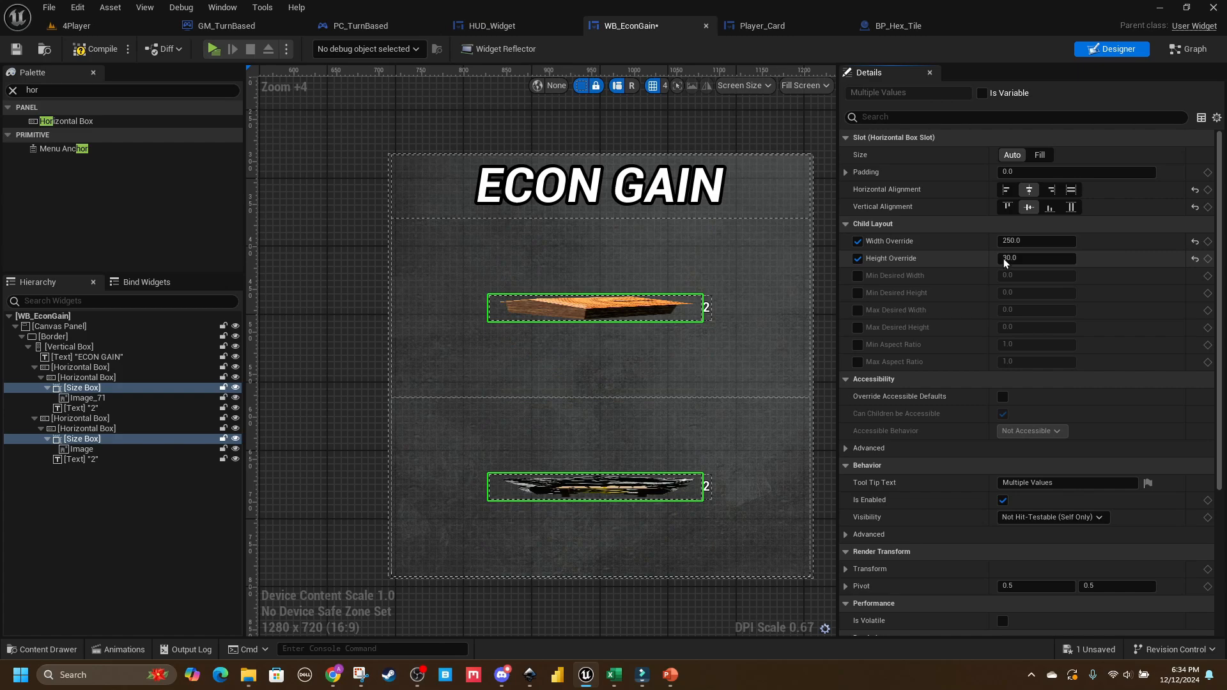
left_click(1009, 257)
type("250")
key("Return")
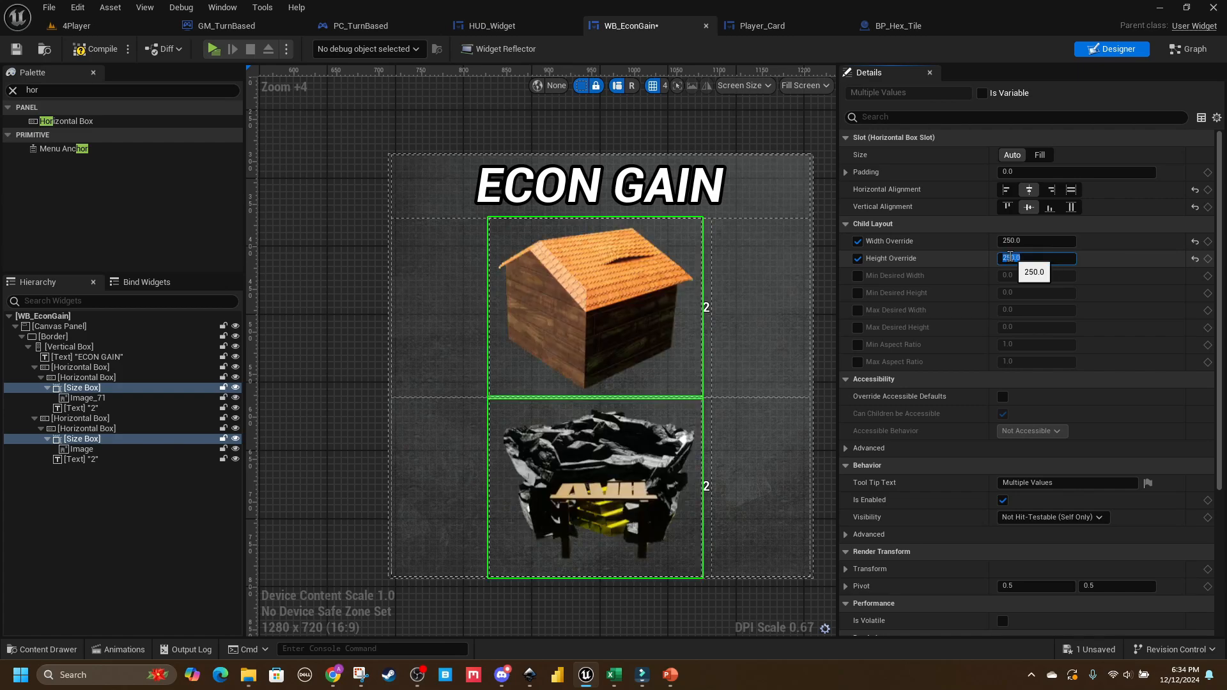
Step: Set the width and height overrides of both icon Size Boxes to 150 and save the widget
left_click(1018, 242)
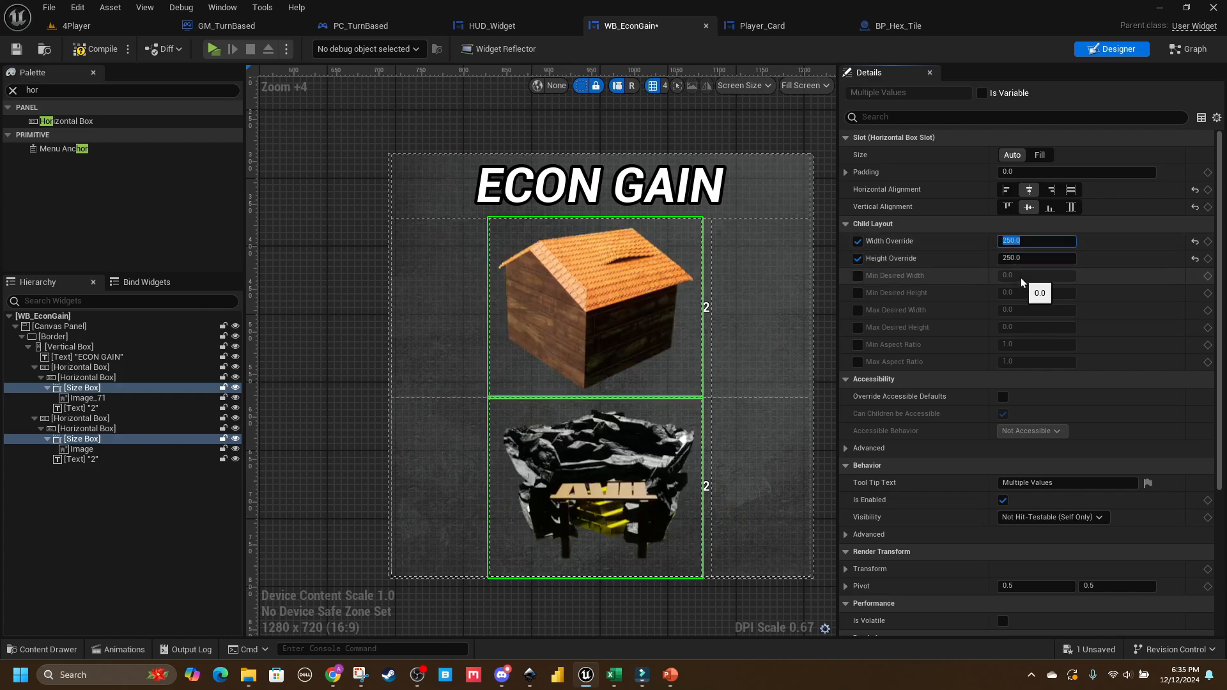
type("150")
key("Return")
type("150")
key("Return")
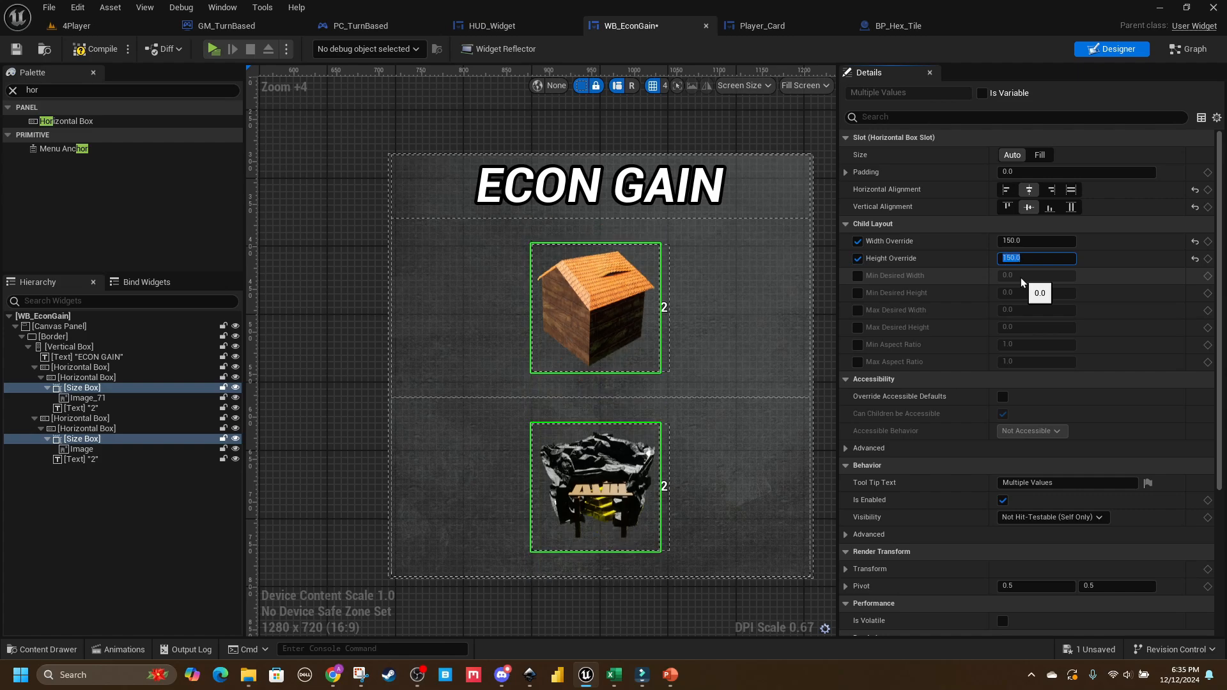
right_click_drag(571, 349, 518, 323)
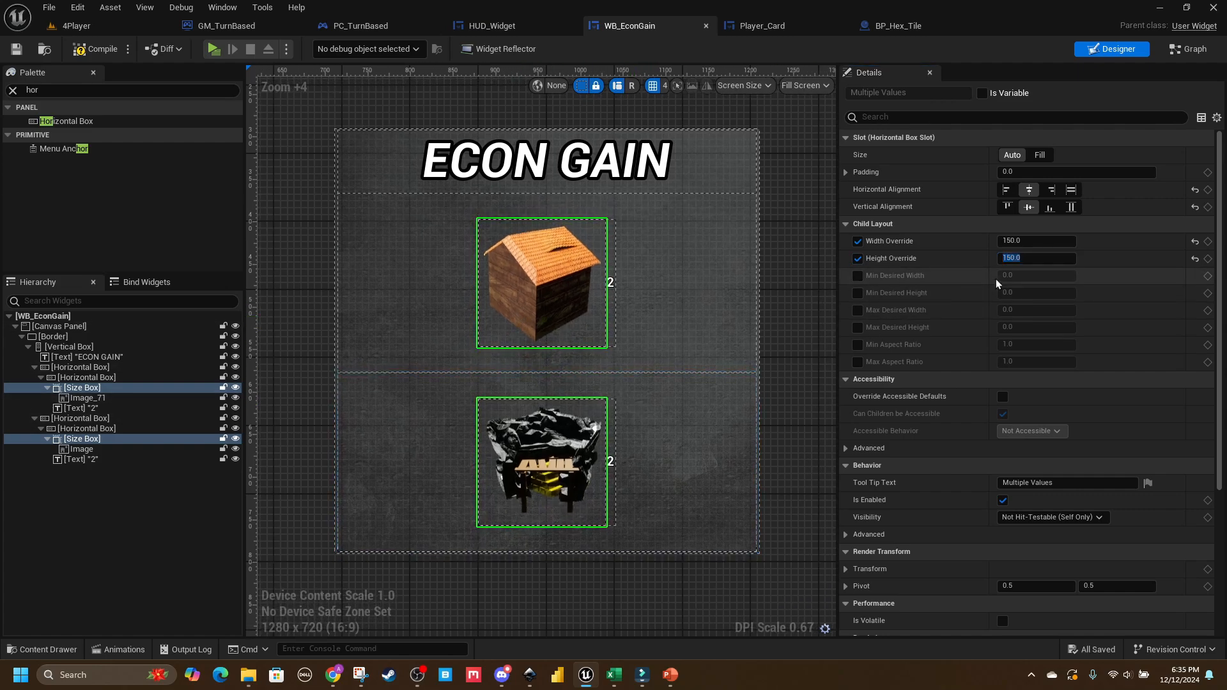
Step: Set the width and height overrides of both icon Size Boxes to 100 and compile the widget
left_click(1023, 240)
type("100")
key("Tab")
key("Tab")
type("100")
key("Return")
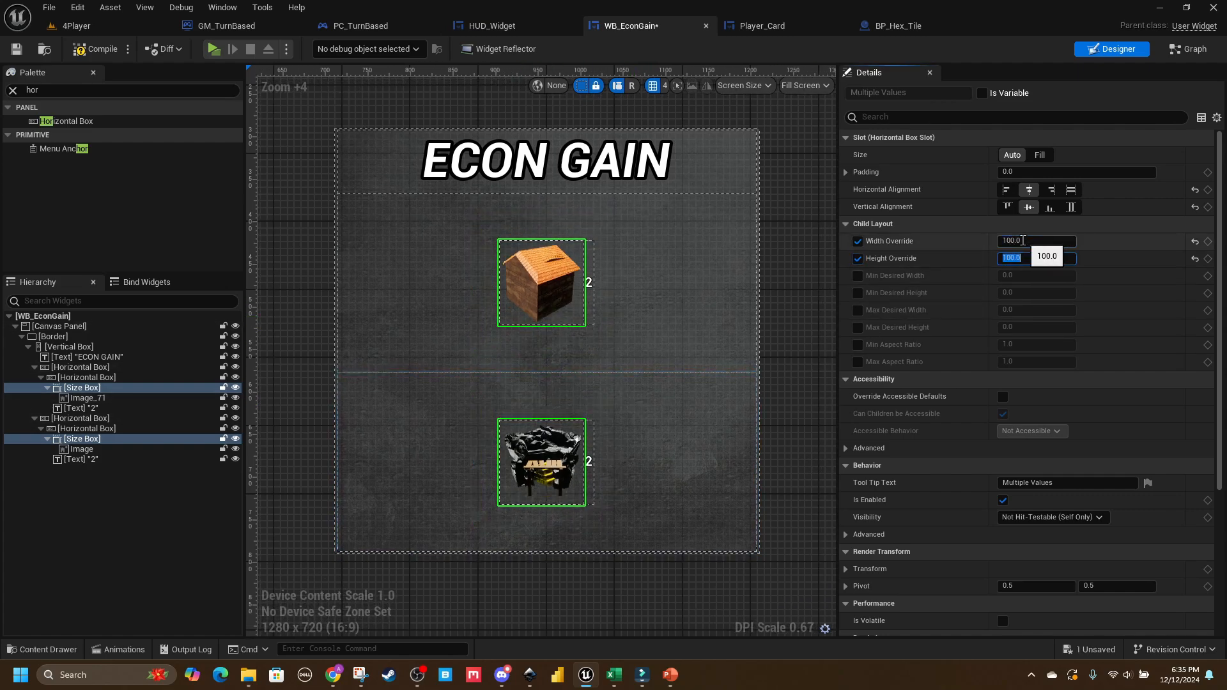
left_click(102, 51)
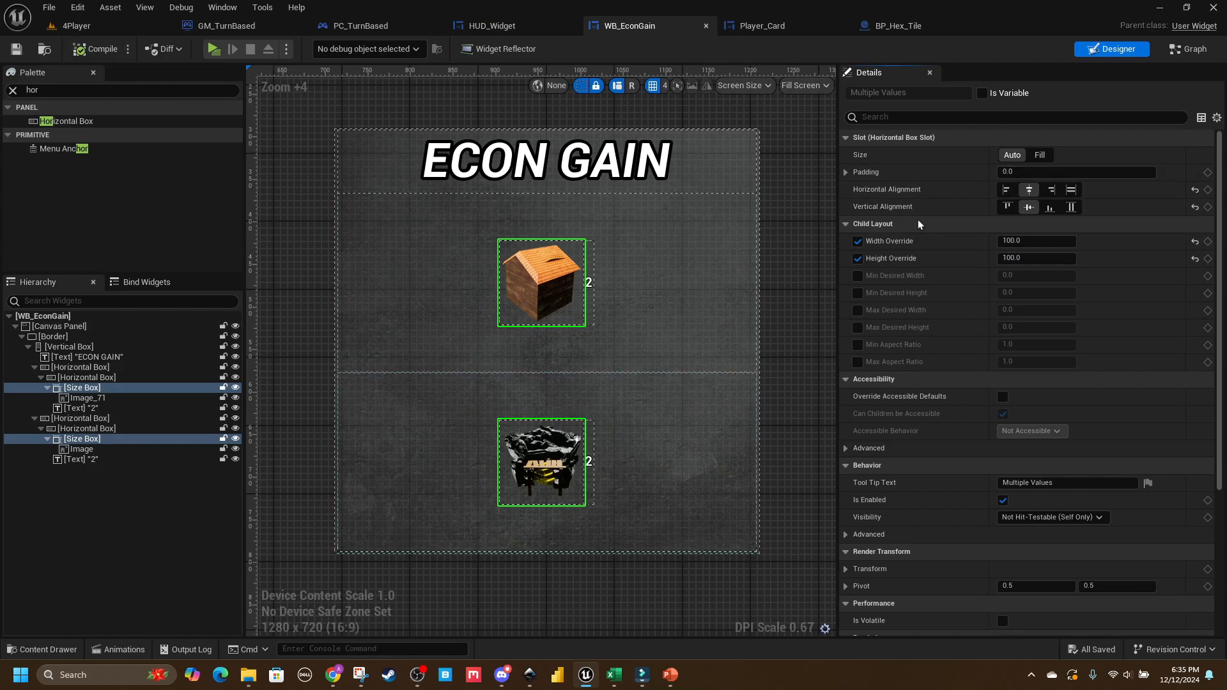
Step: Left-align both icon Size Boxes in their slots, trying the Fill slot size and returning it to Auto
left_click(1006, 189)
left_click(1039, 154)
left_click(1011, 155)
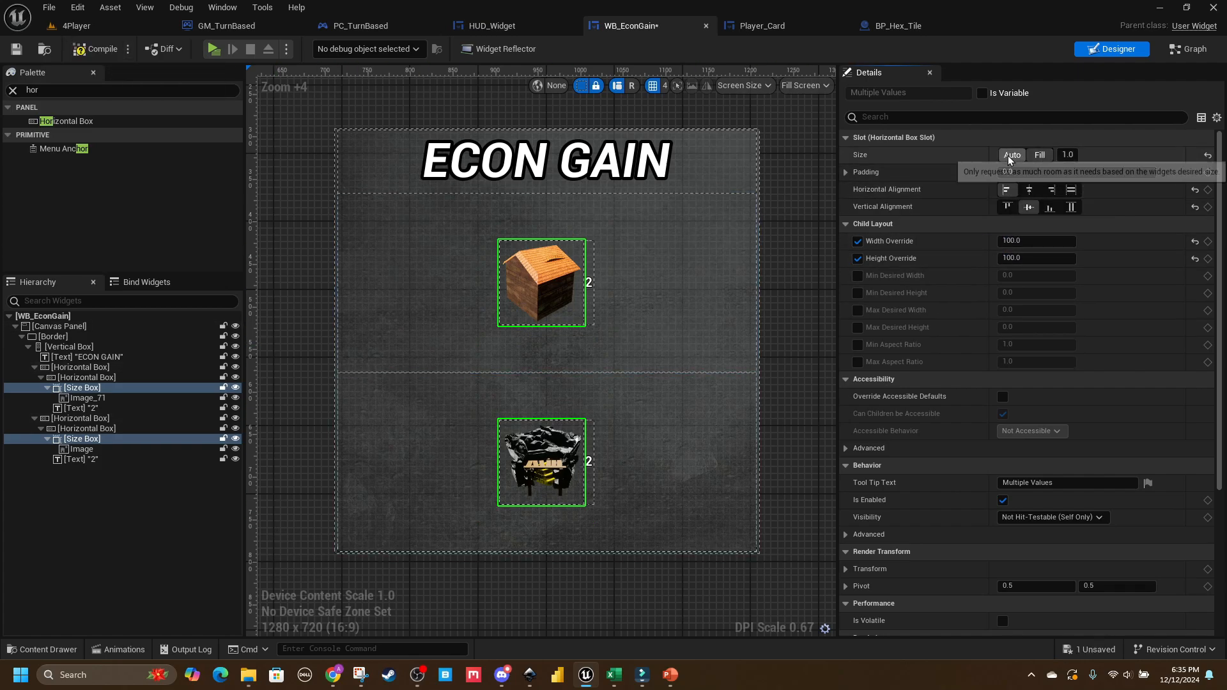
Step: Left-align the inner Horizontal Boxes of both the farm and mine rows and save the widget
left_click(82, 430)
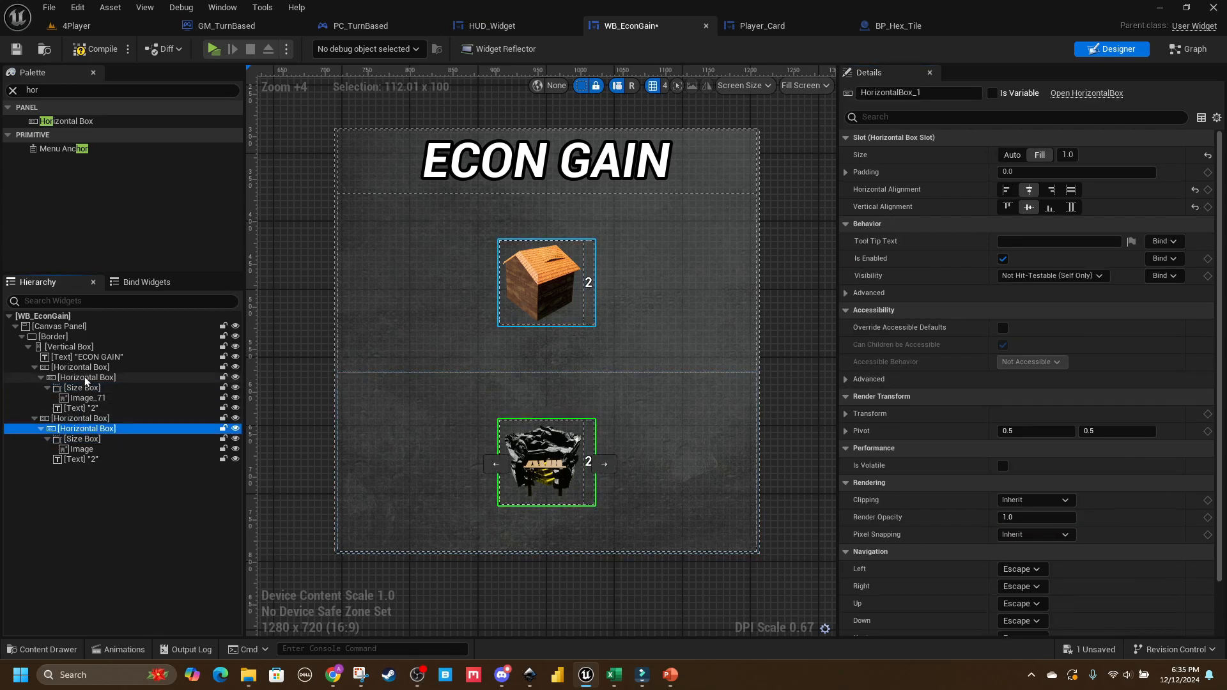
left_click(82, 439)
left_click(75, 459)
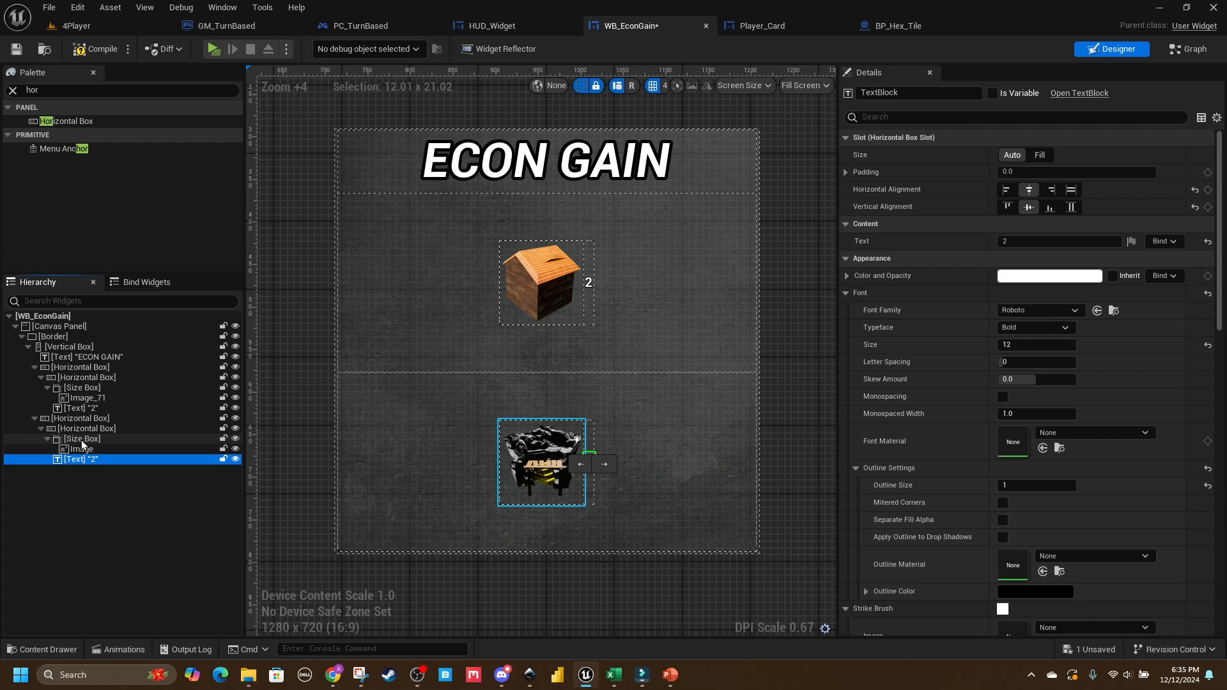
left_click(82, 440)
left_click(101, 429)
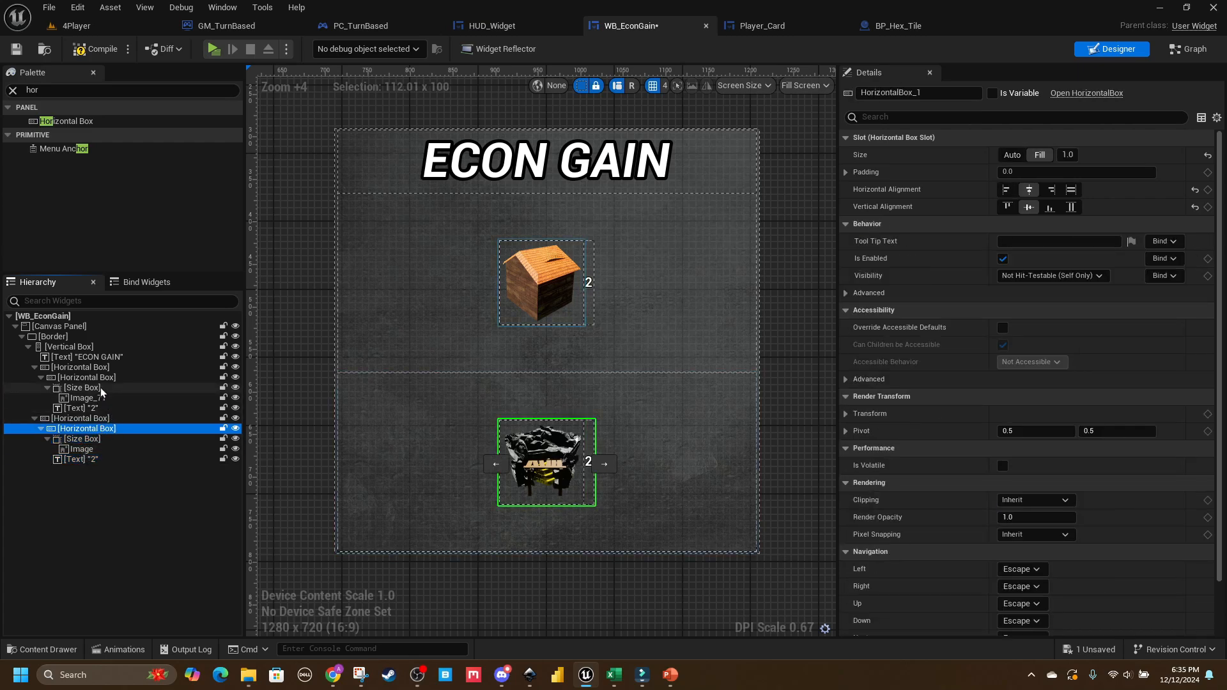
left_click(86, 378, "ctrl")
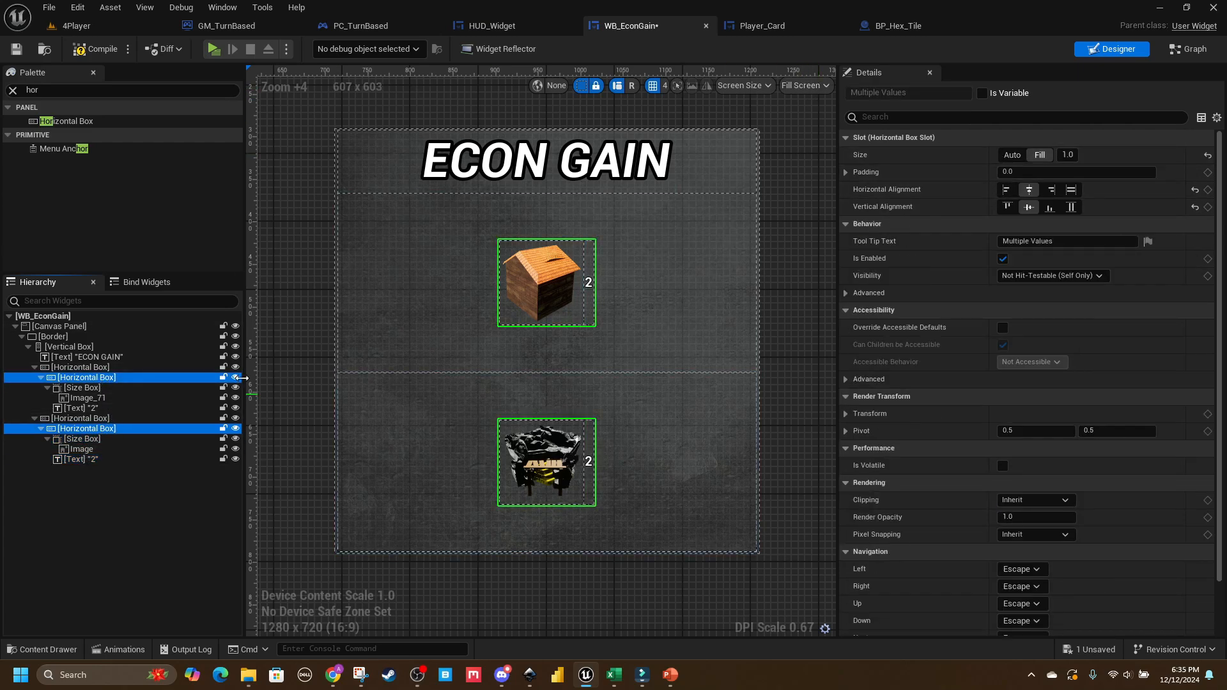
left_click(1007, 190)
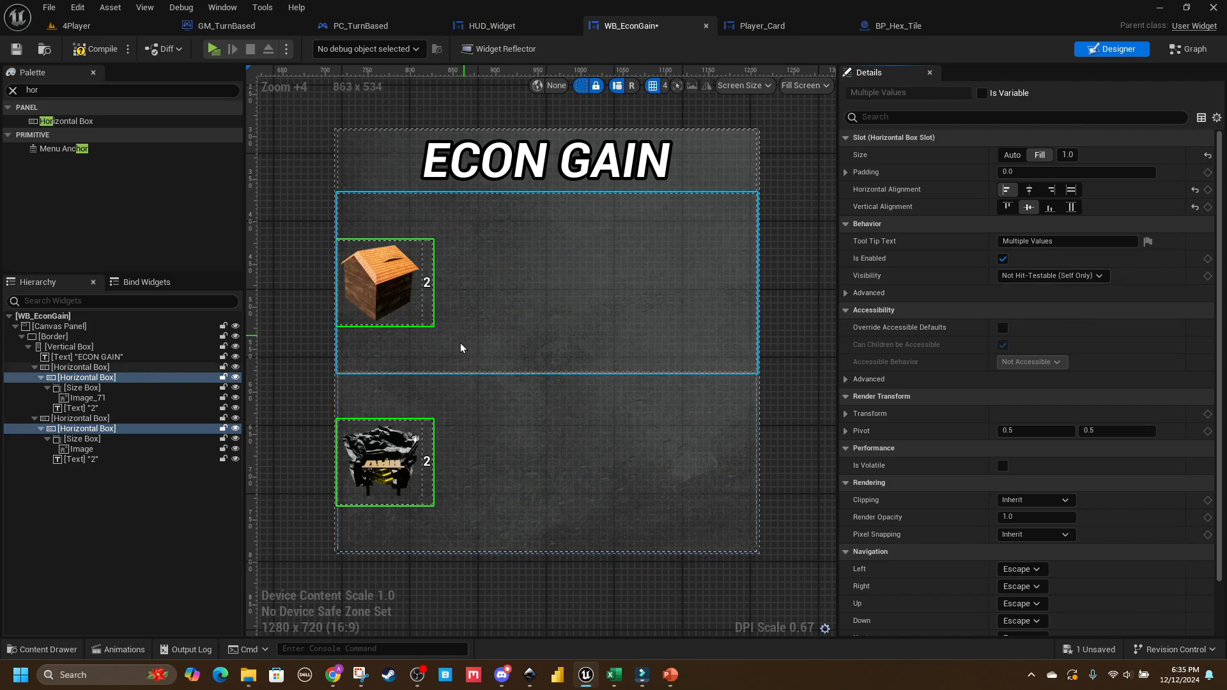
key("ctrl+s")
Step: Set the font size of the number texts beside the farm and mine icons to 36
left_click(429, 288)
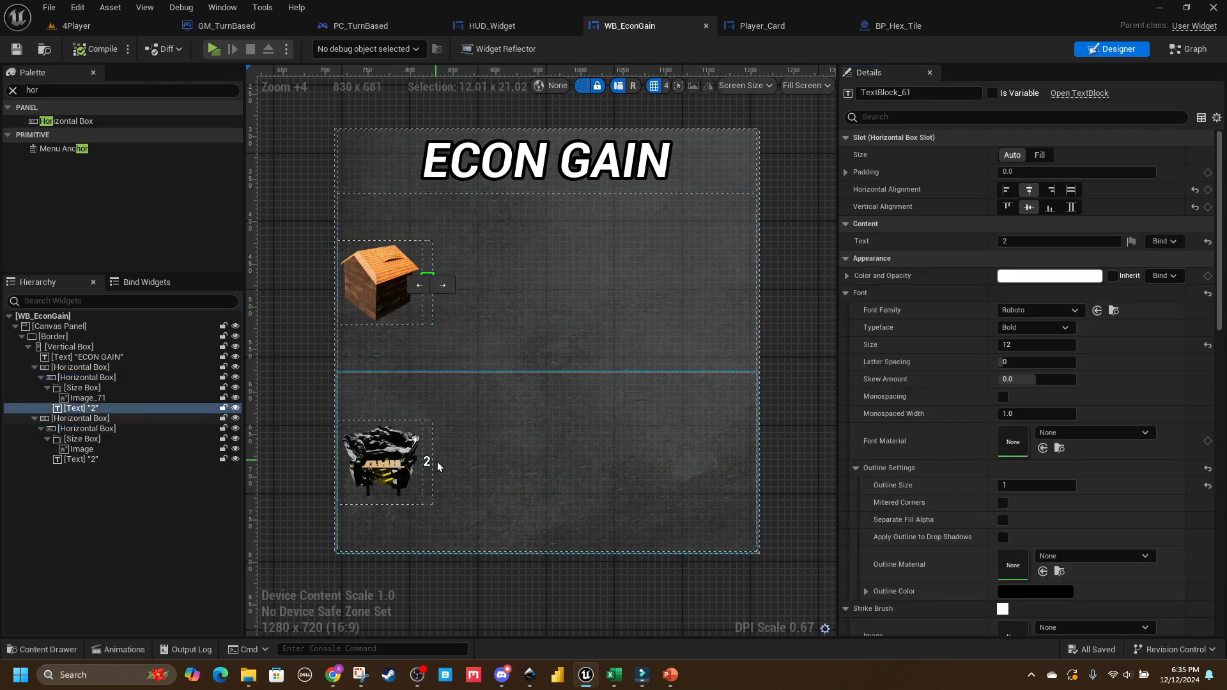
left_click(431, 466, "ctrl")
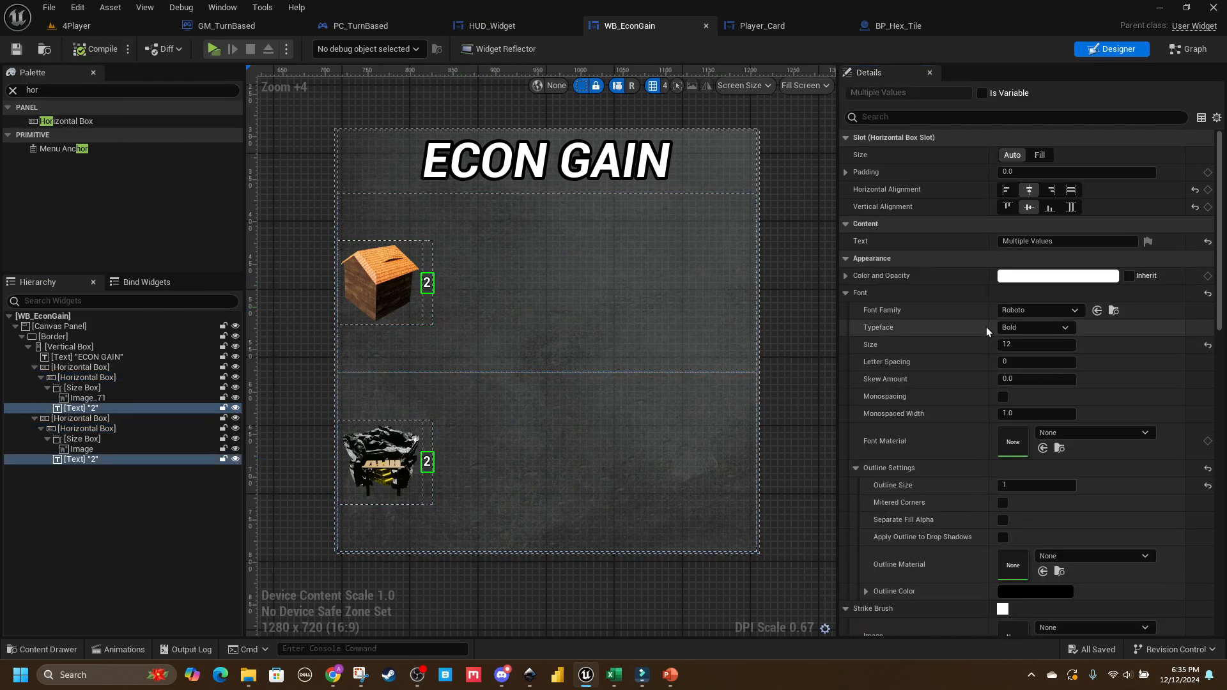
left_click(1024, 343)
type("36")
key("Return")
Step: Try changing the number text beside the farm icon to #2
left_click(459, 181)
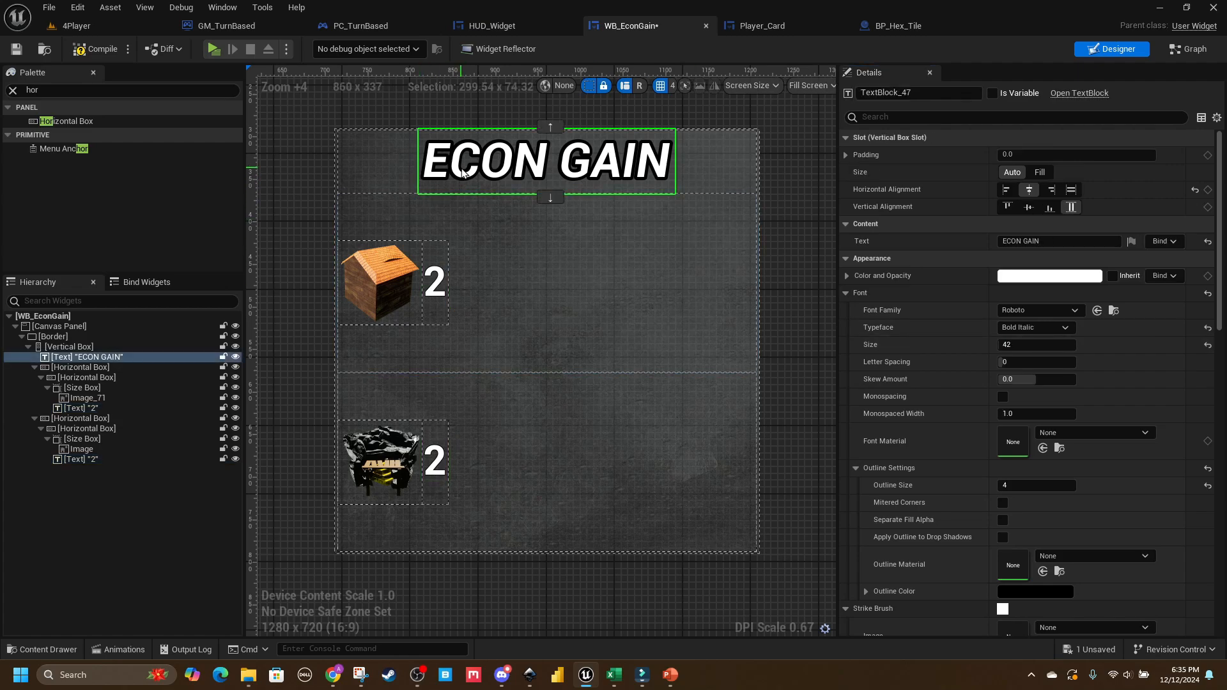
left_click(435, 282)
left_click(436, 461)
left_click(434, 282)
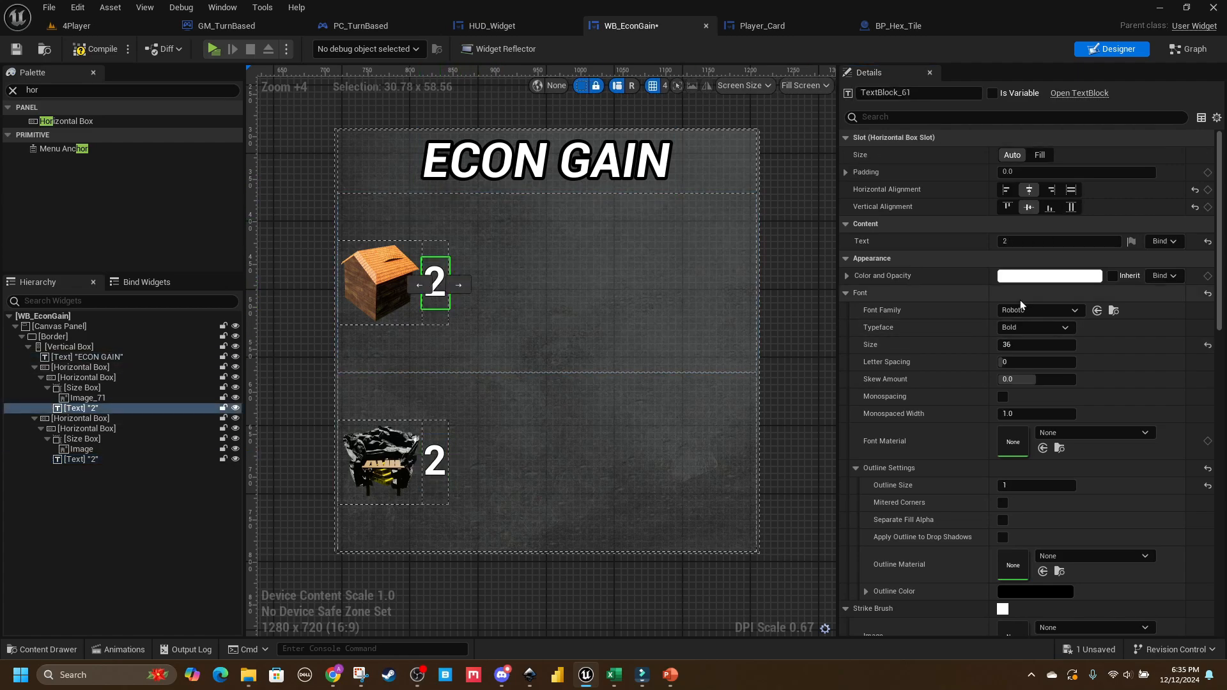
left_click(1024, 240)
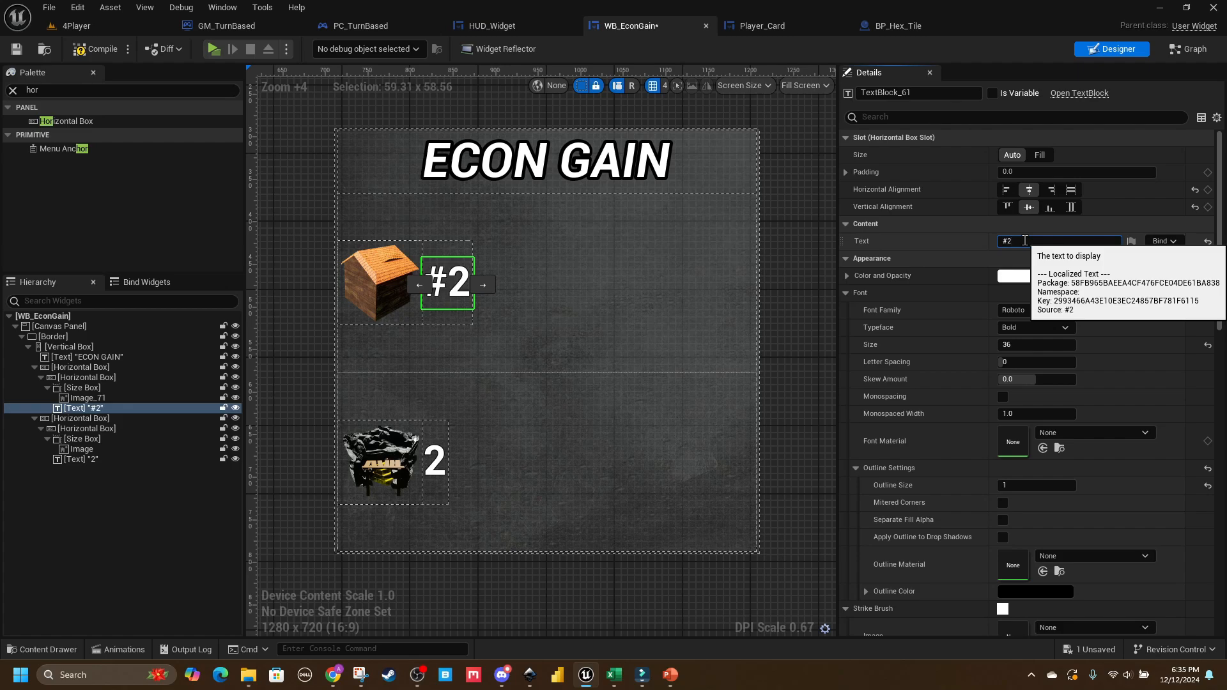
left_click(97, 51)
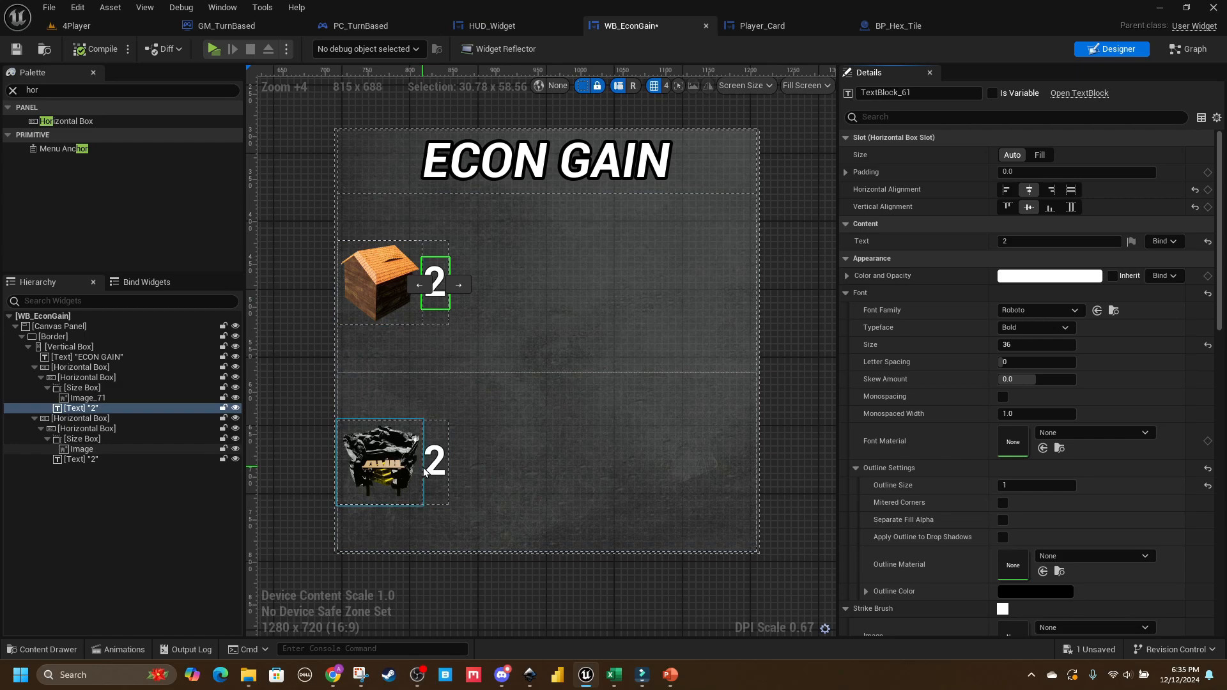
left_click(411, 324)
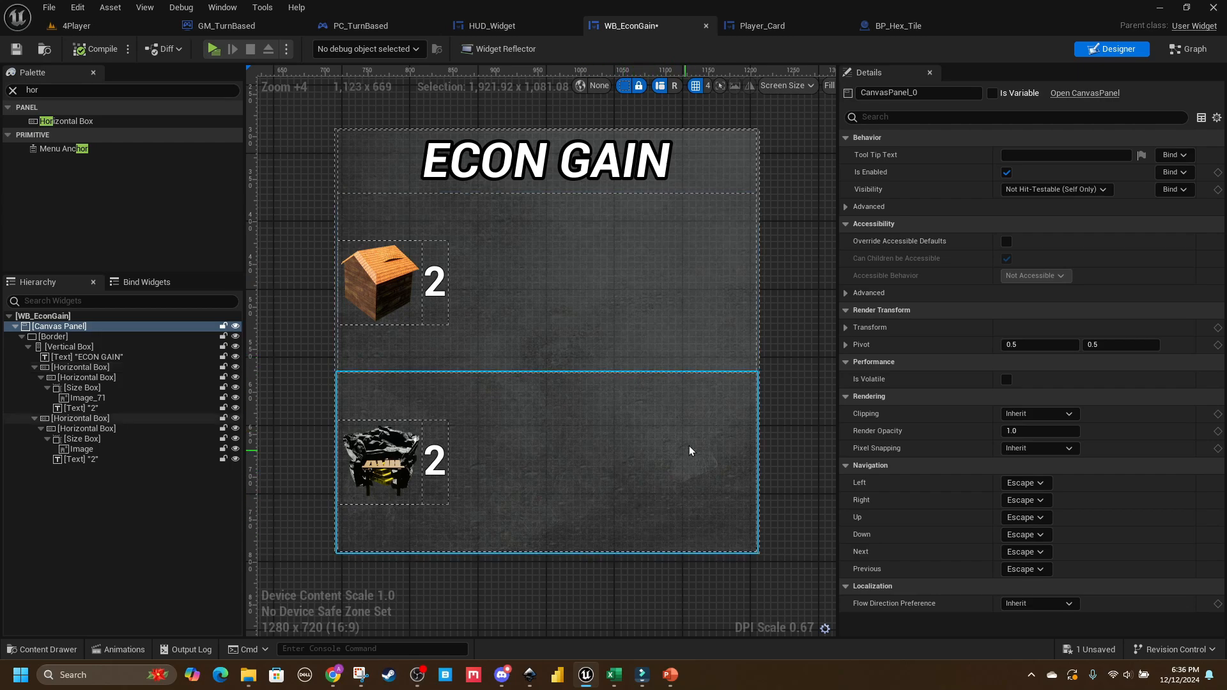
Step: Copy the gold coin Horizontal Box from the Player_Card widget into the mine row of WB_EconGain
left_click(760, 25)
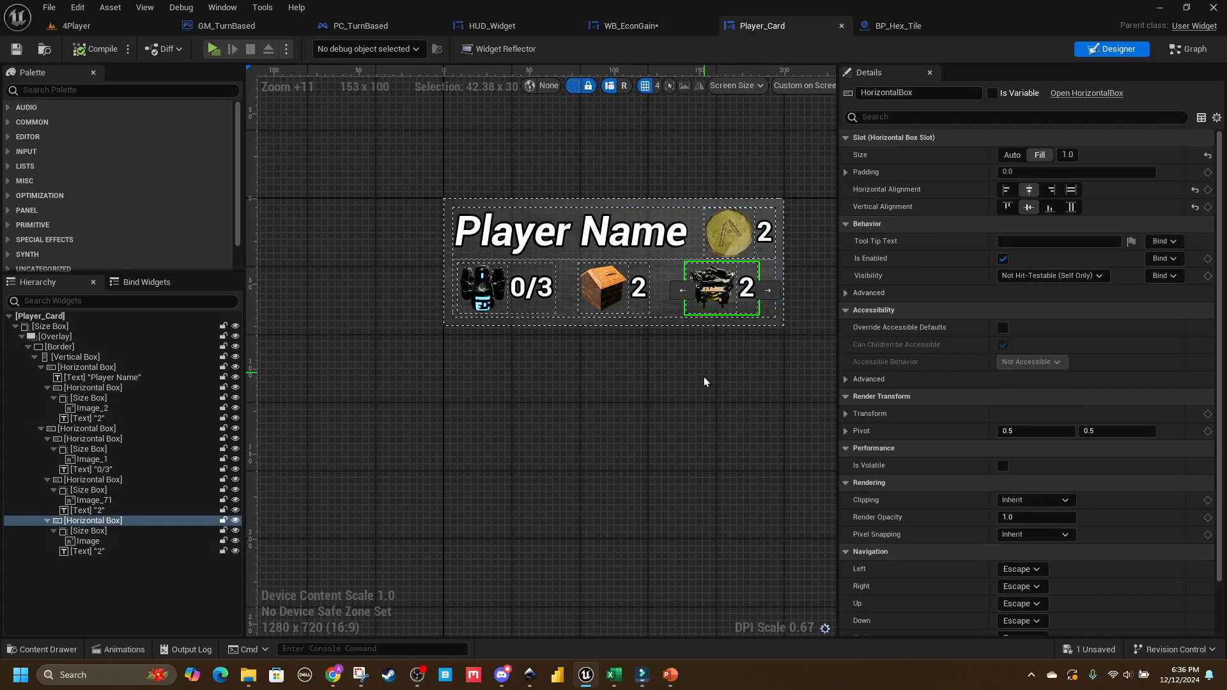
left_click(732, 219)
left_click(78, 388)
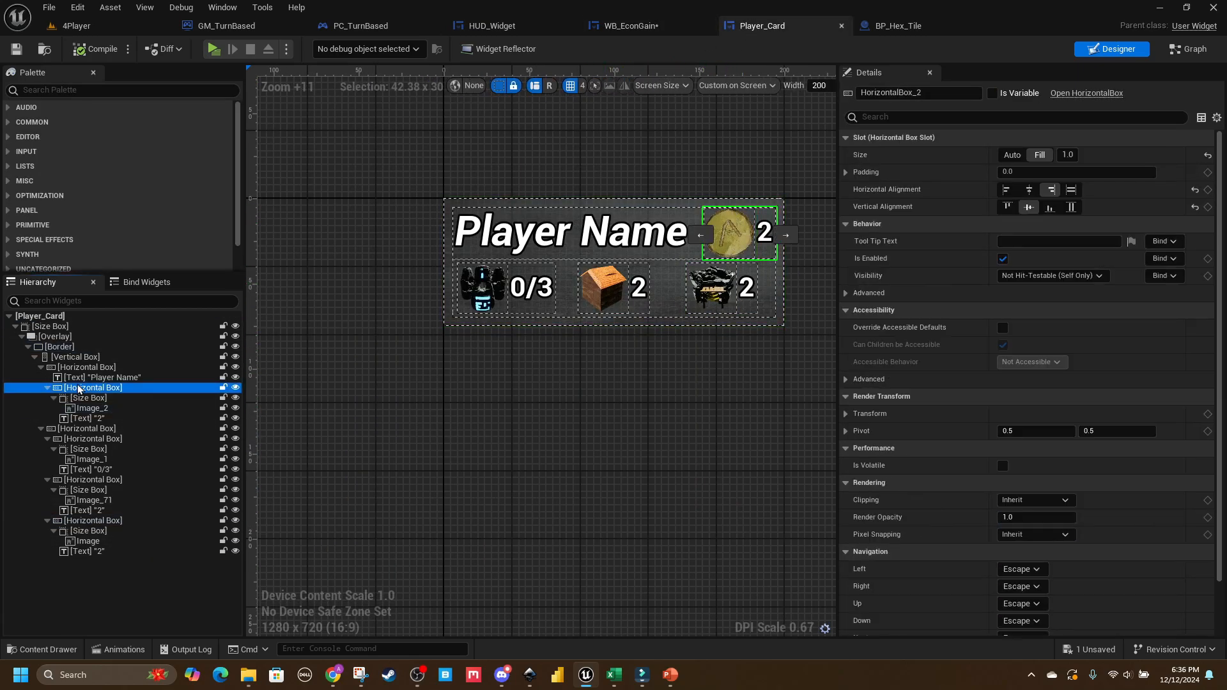
right_click(79, 388)
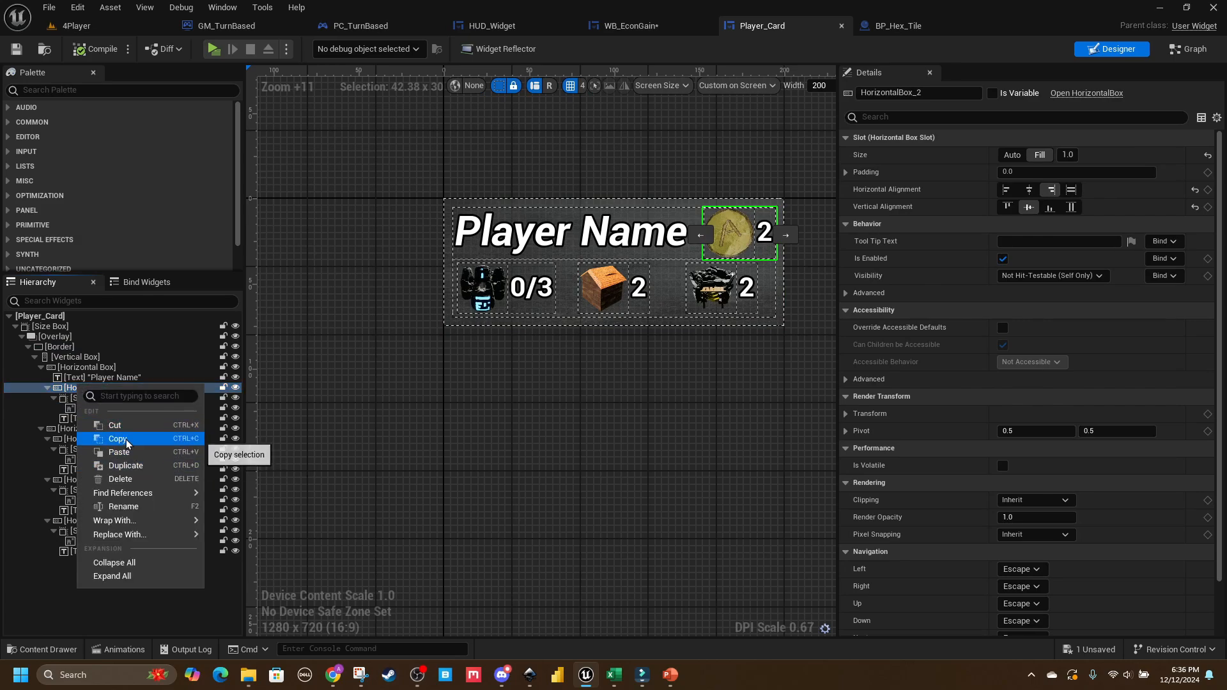
left_click(125, 441)
left_click(631, 25)
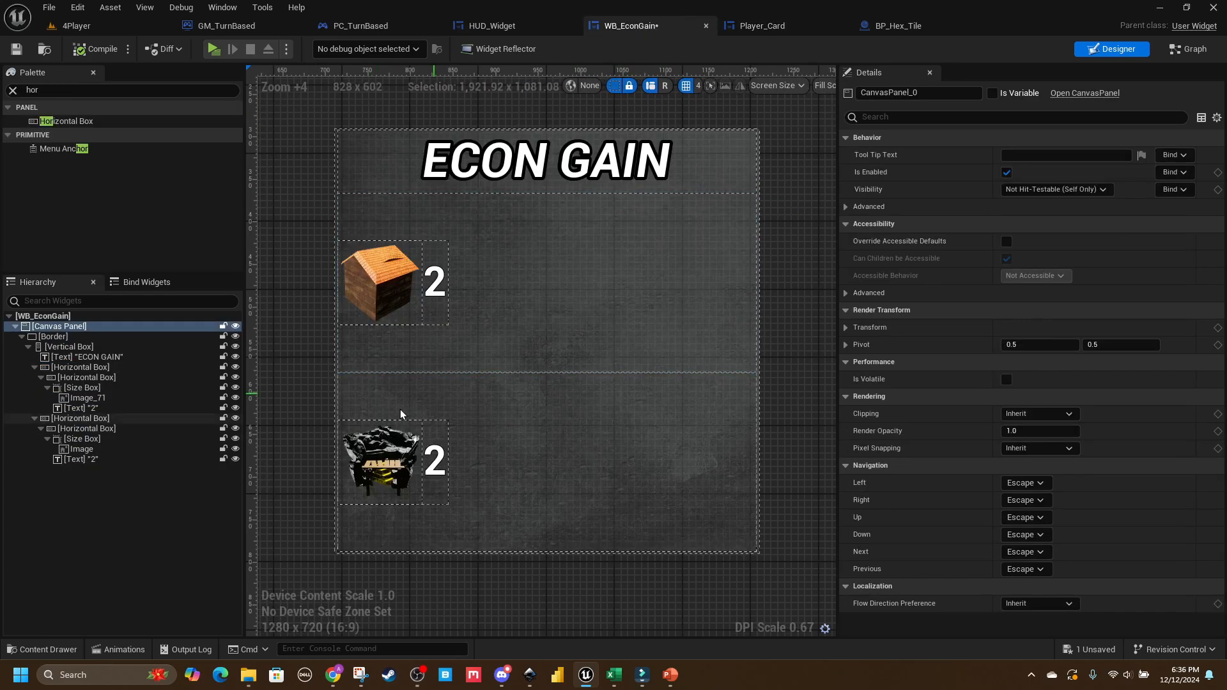
left_click(94, 369)
left_click(78, 419)
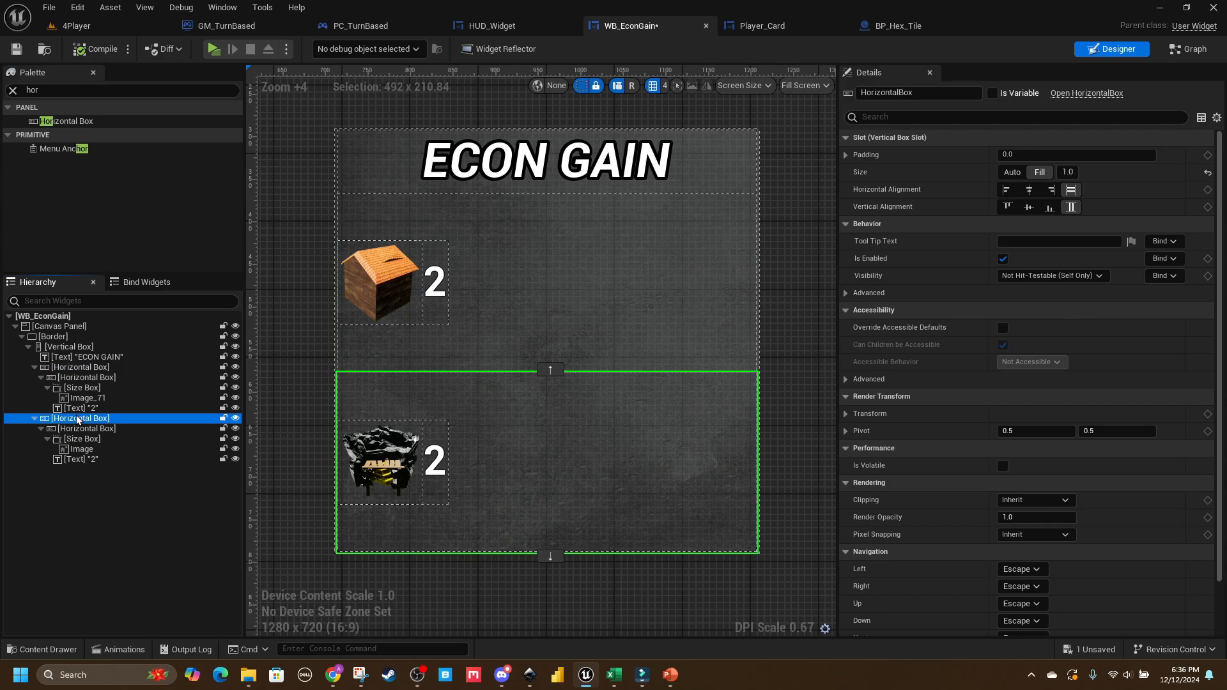
key("ctrl+v")
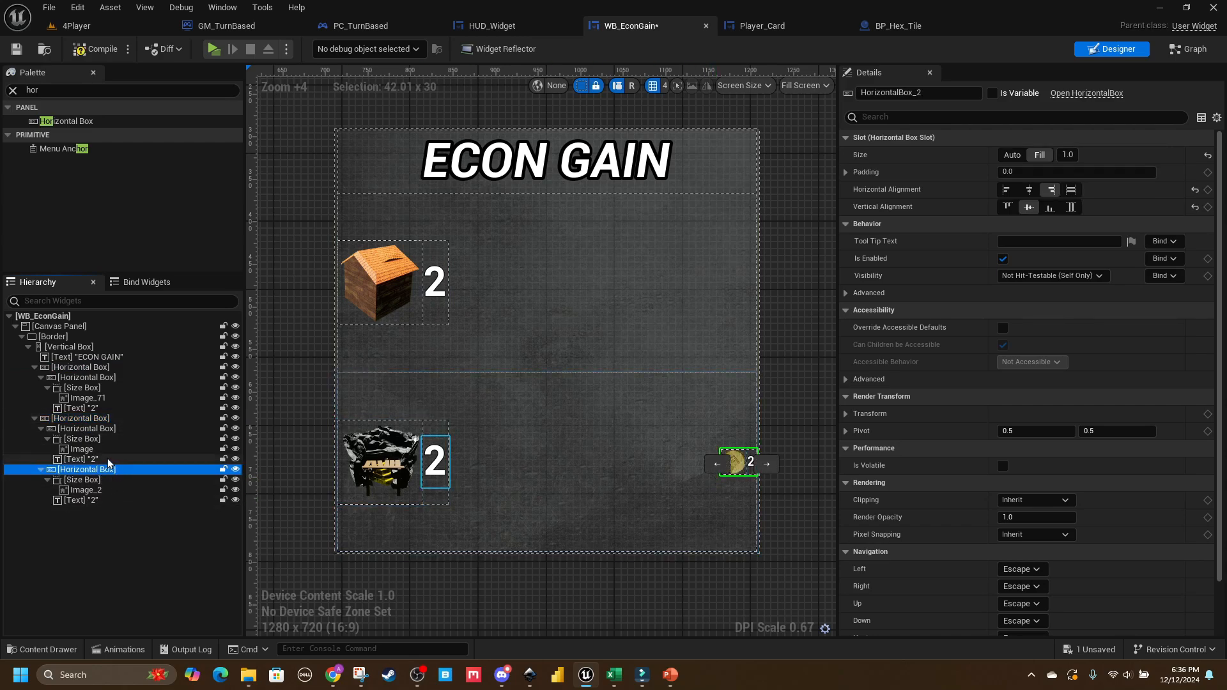
Step: Set the coin Size Box's width and height overrides to 100 and save the widget
left_click(97, 480)
left_click(94, 439)
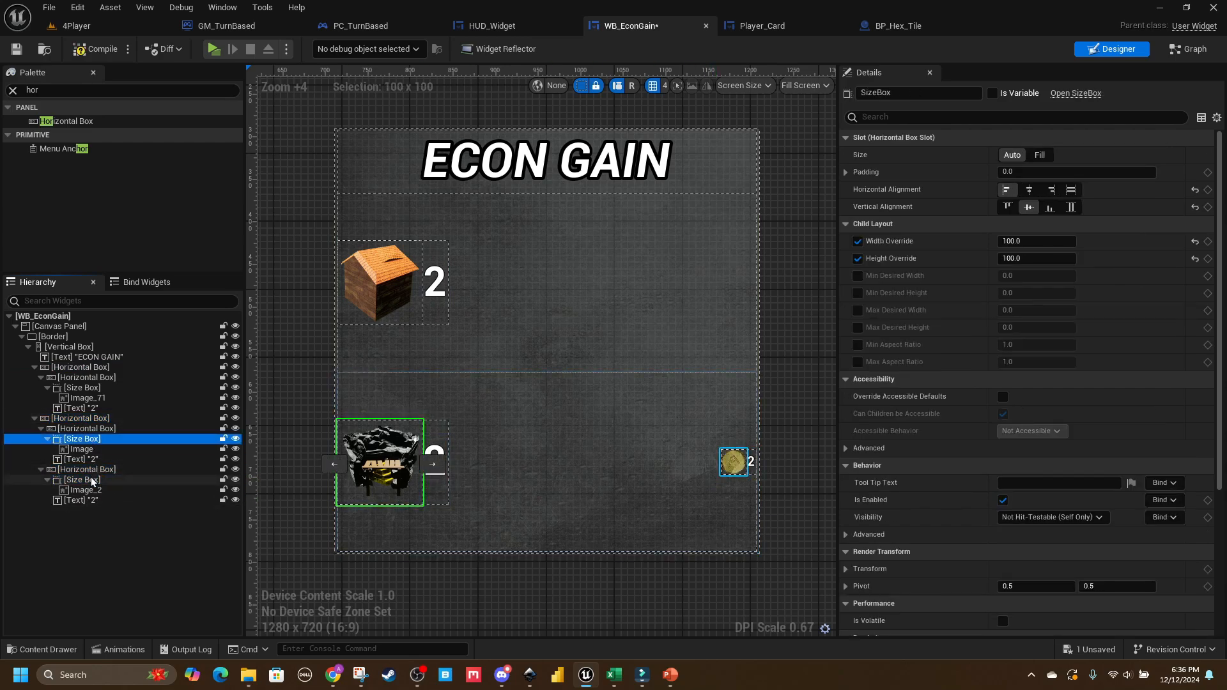
left_click(99, 478)
left_click(1037, 242)
type("100")
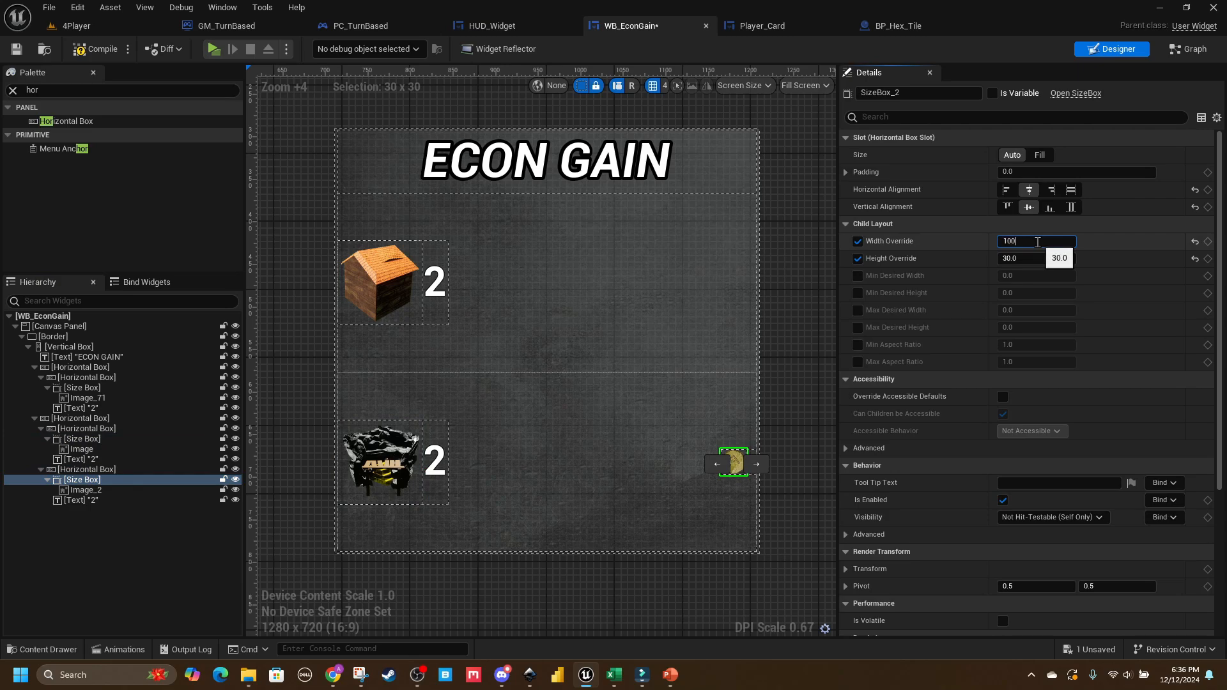
key("Tab")
type("100")
key("Return")
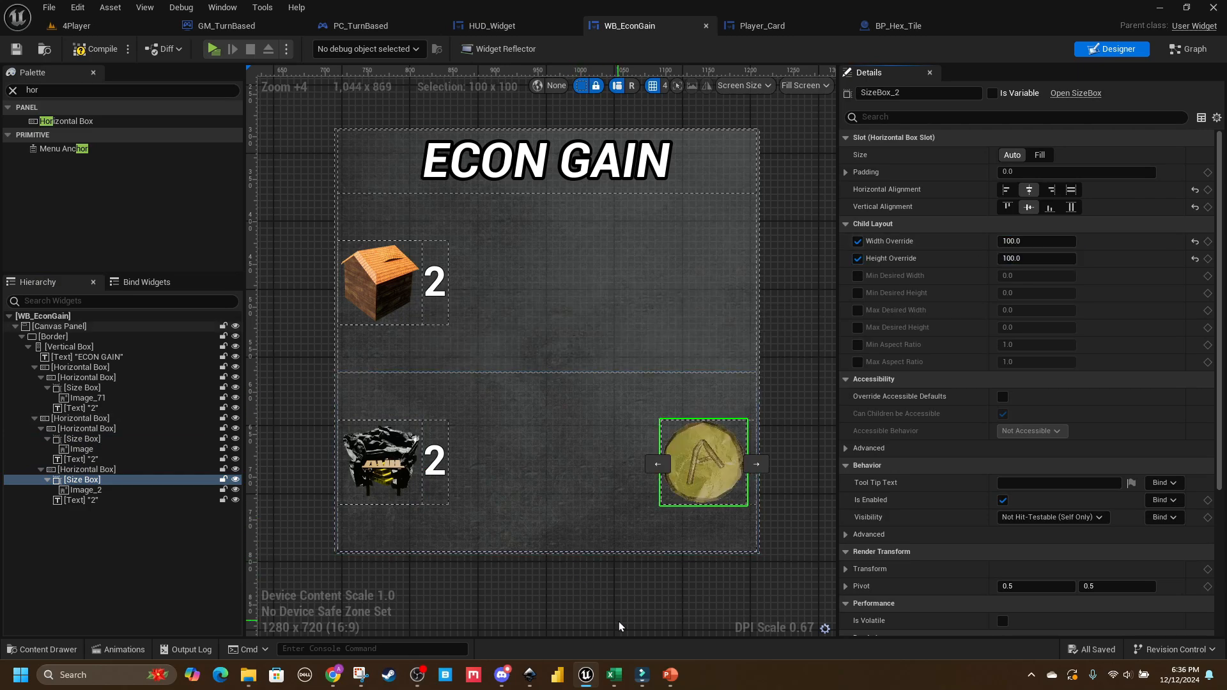
left_click(619, 627)
Step: Set the font size of the number text beside the mine row's coin to 36
left_click(435, 461)
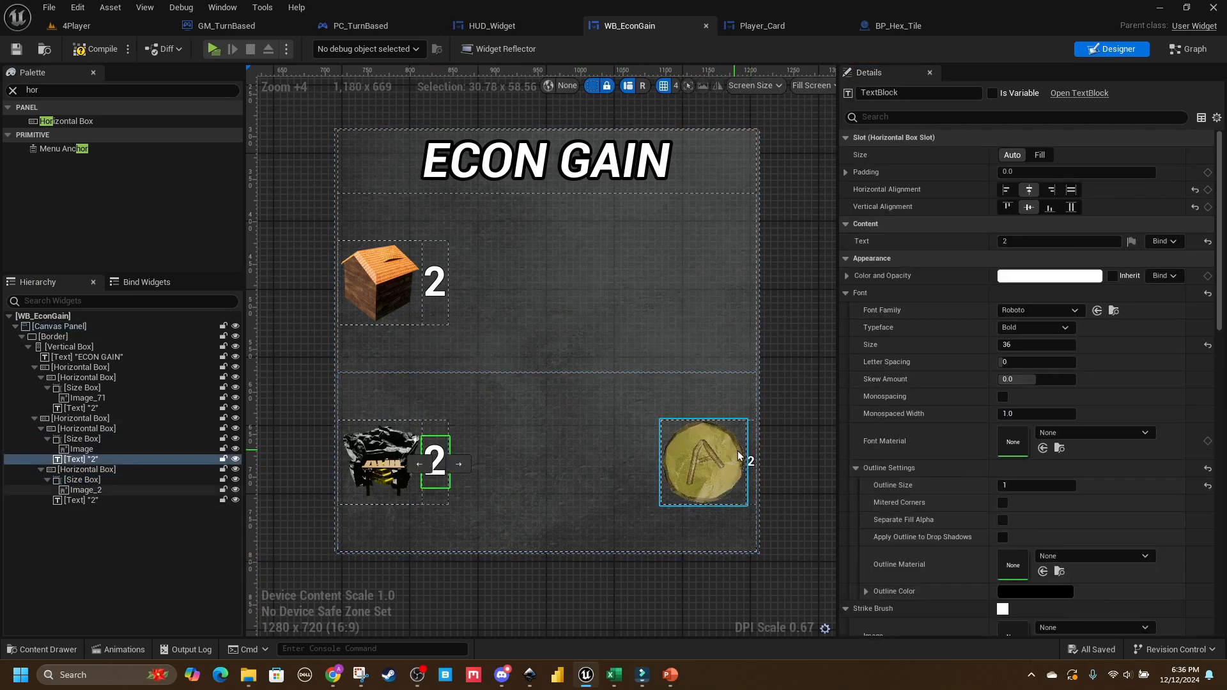
left_click(750, 460)
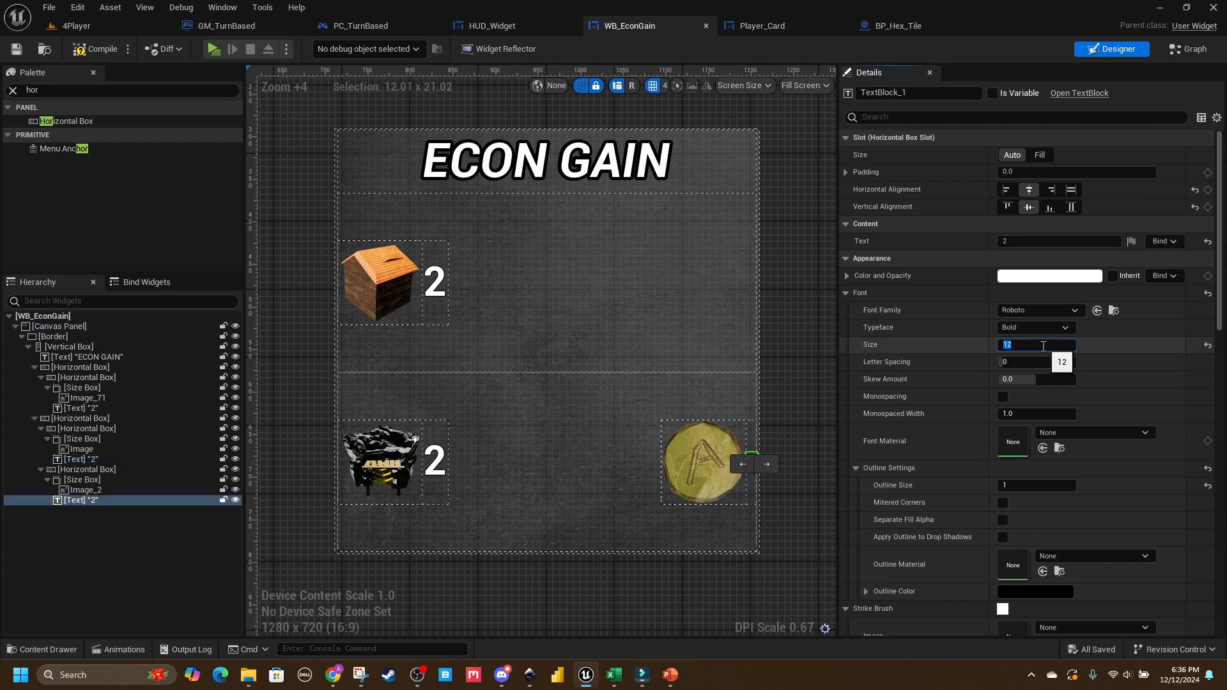
type("36")
key("Return")
left_click(567, 601)
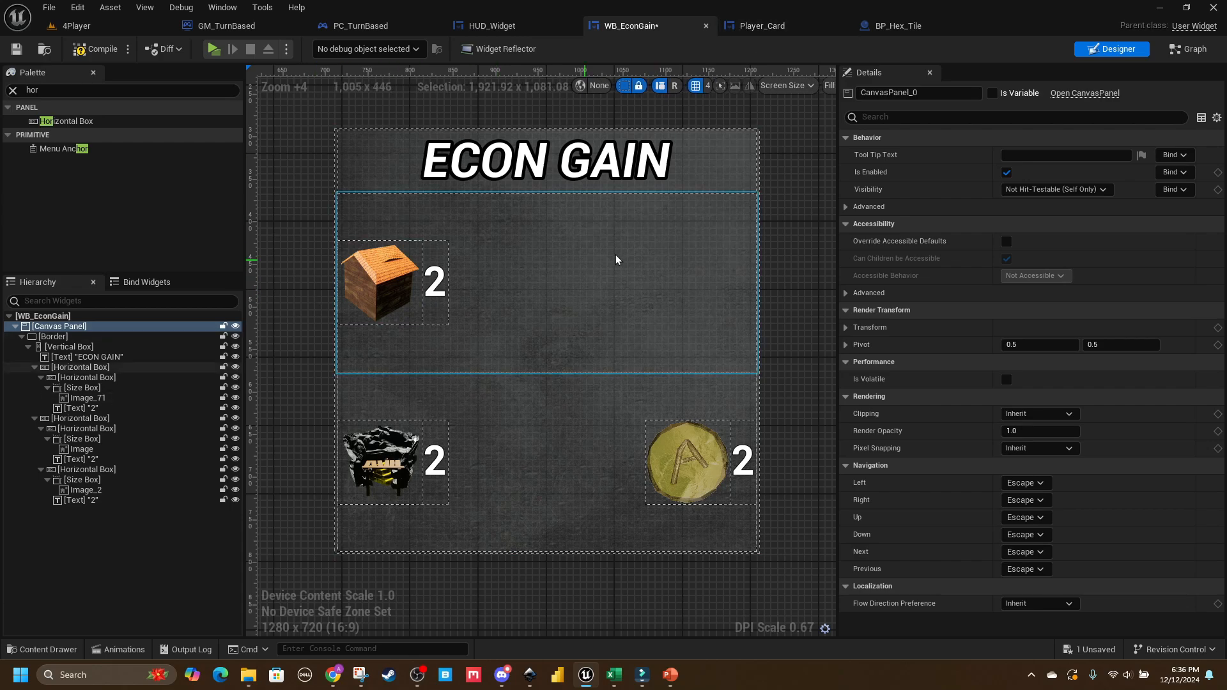
left_click(764, 26)
left_click(665, 394)
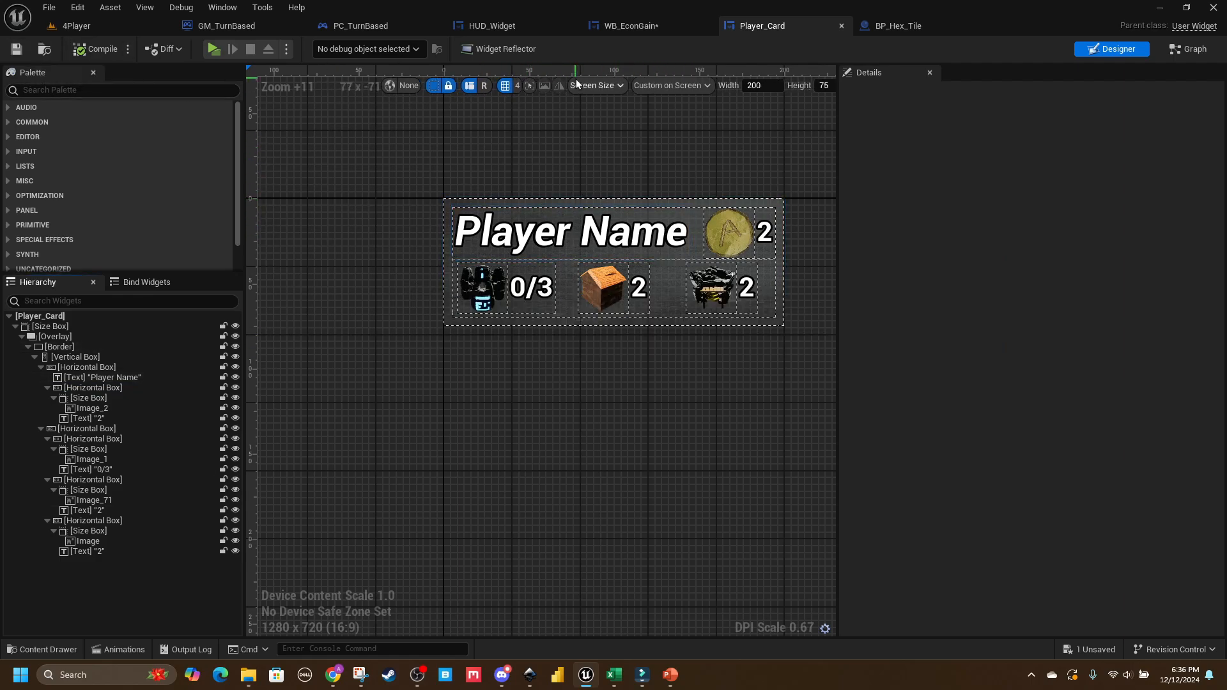
left_click(623, 27)
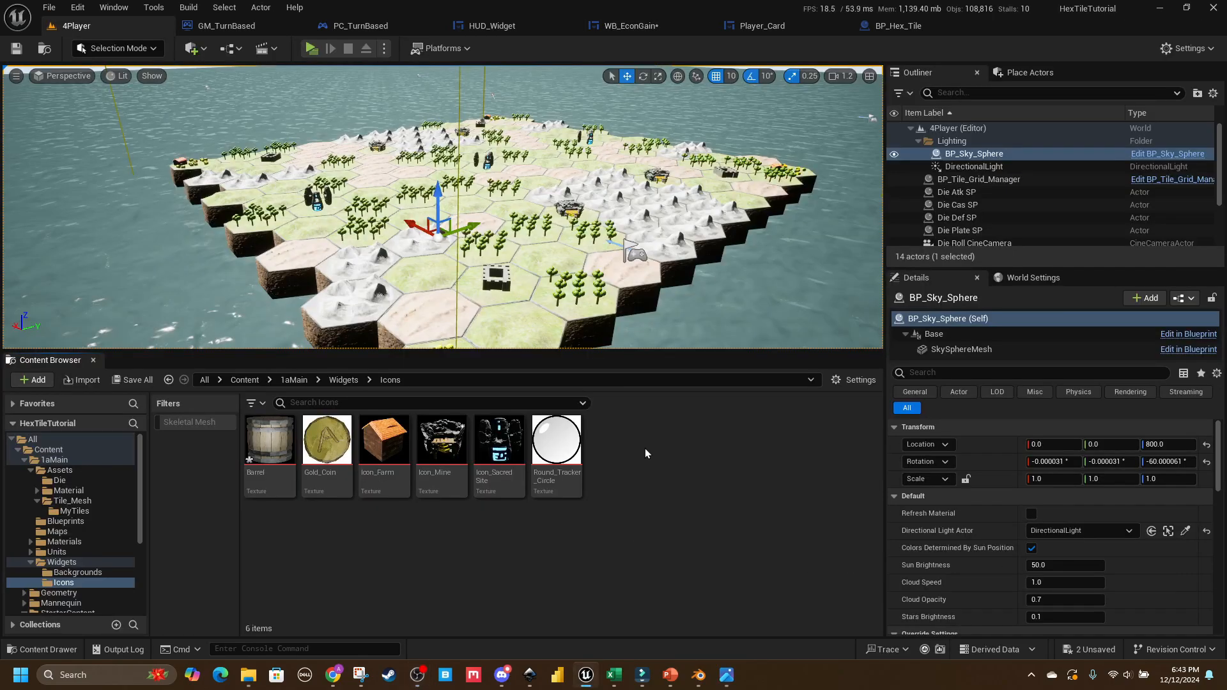
Step: Open the Barrel texture, switch to Blender and examine the barrel model with its Planks and Iron materials
double_click(269, 444)
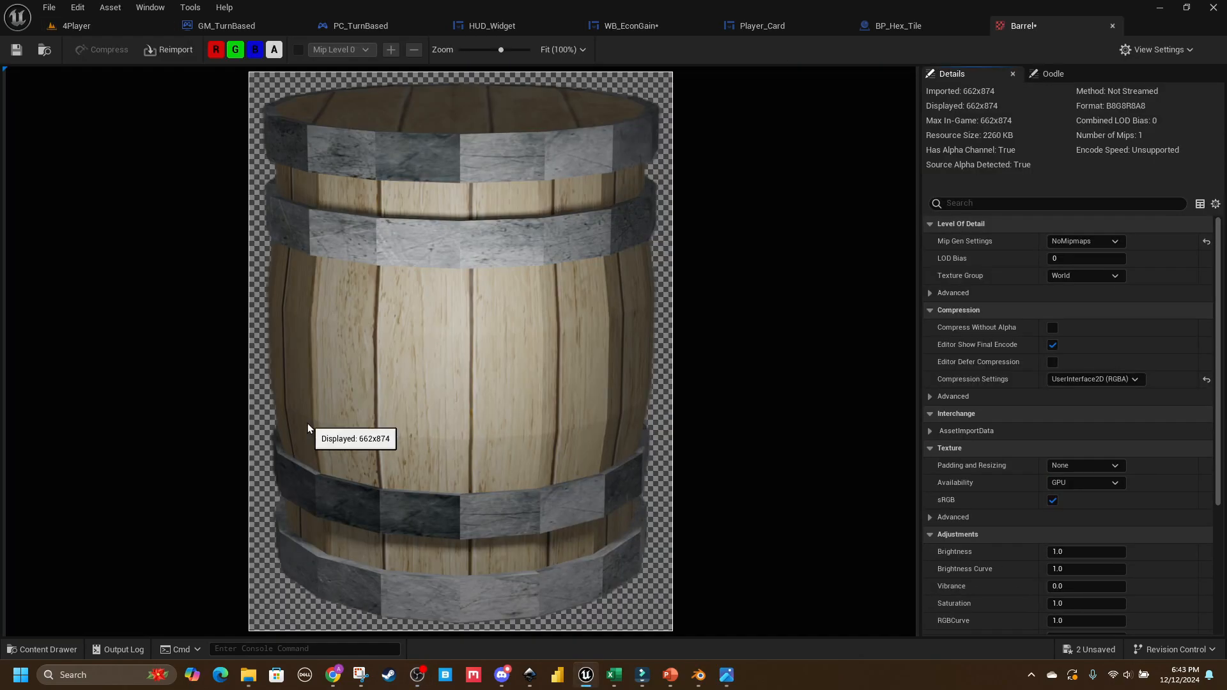
left_click(702, 675)
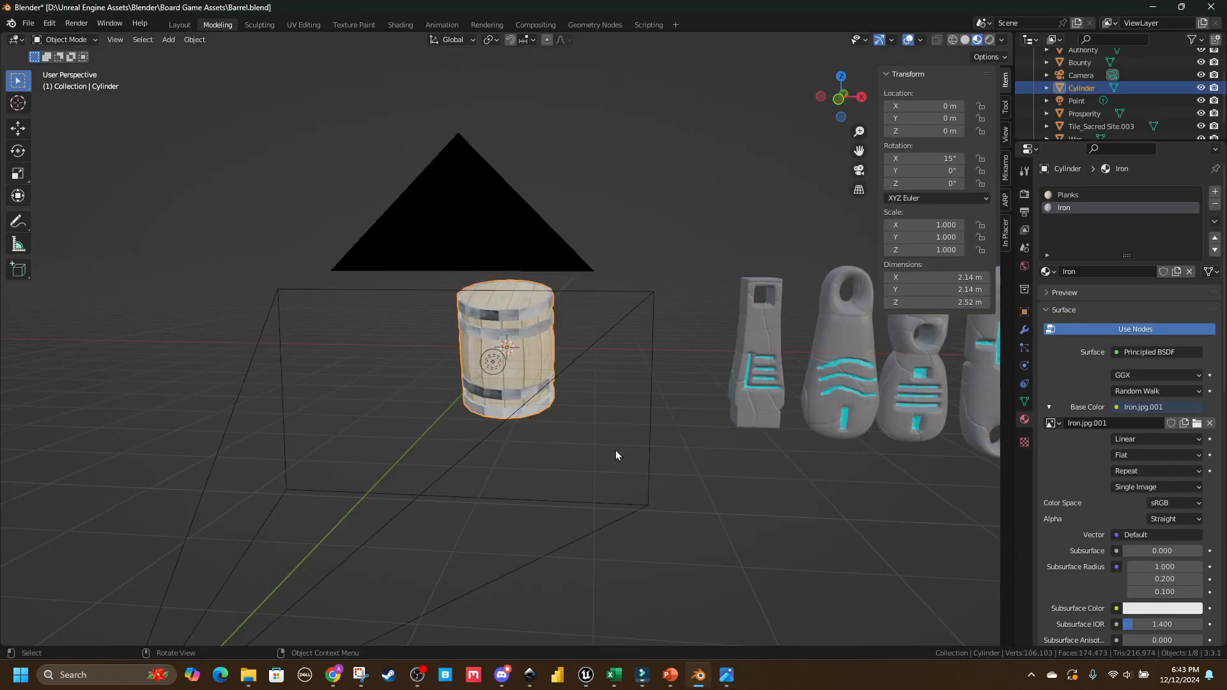
middle_click_drag(615, 450, 481, 391)
left_click(484, 493)
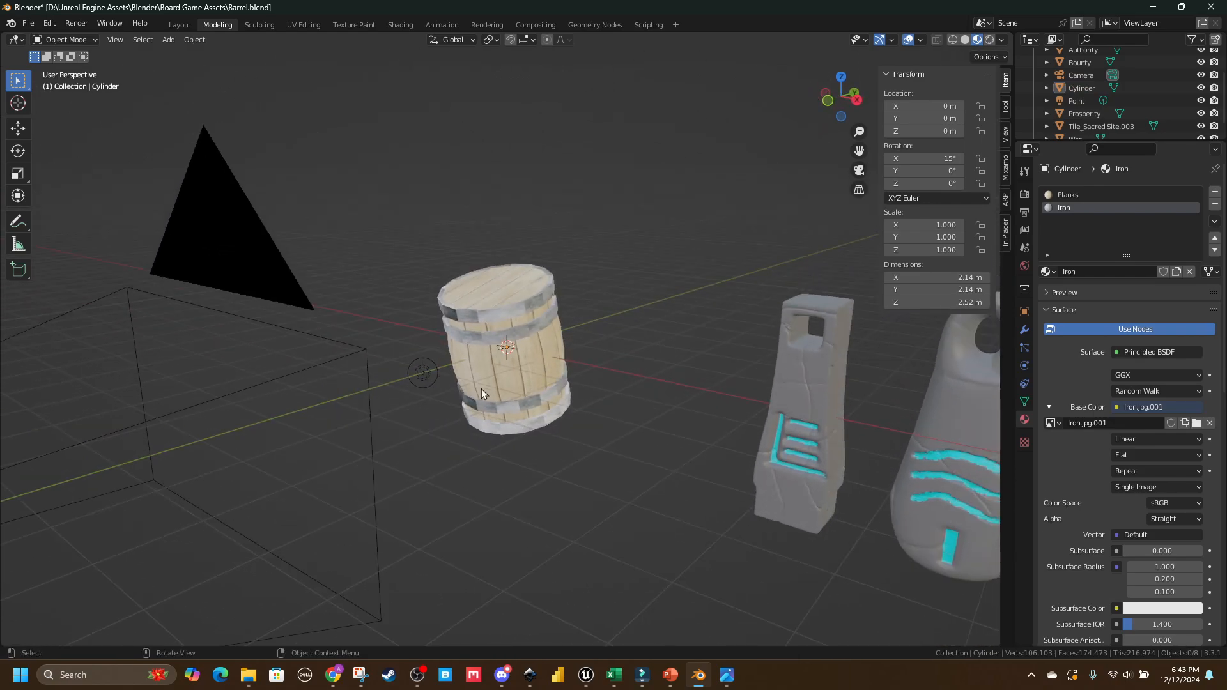
key("ctrl+z")
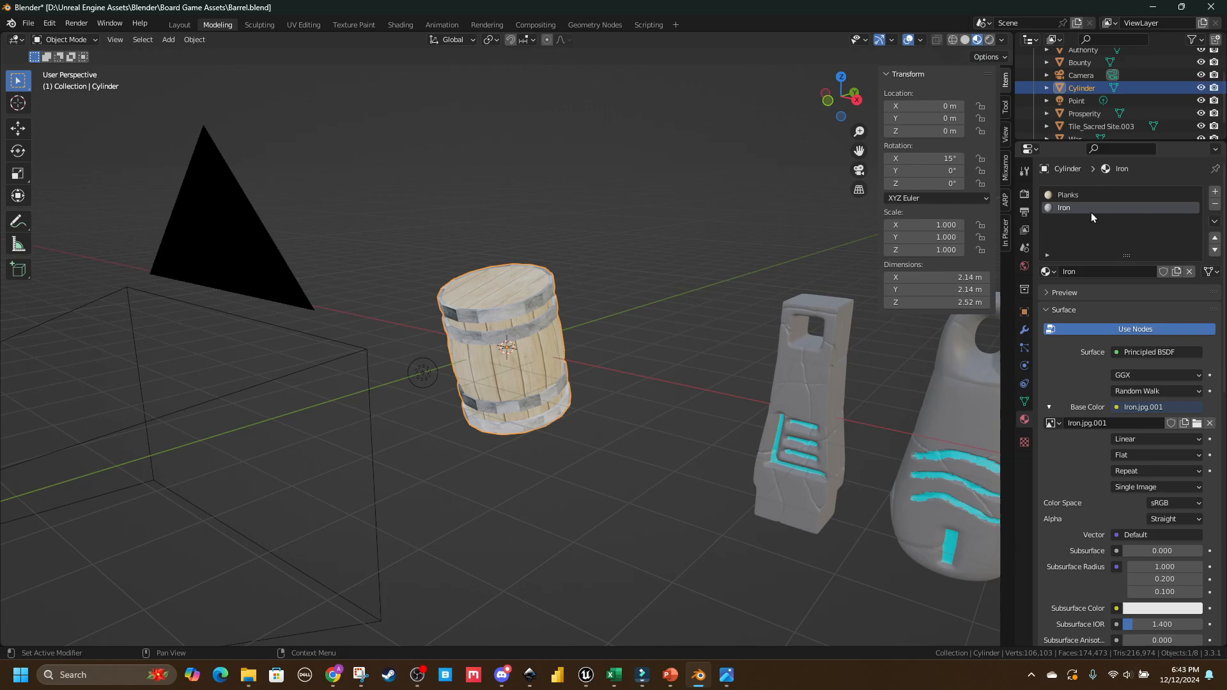
left_click(1090, 198)
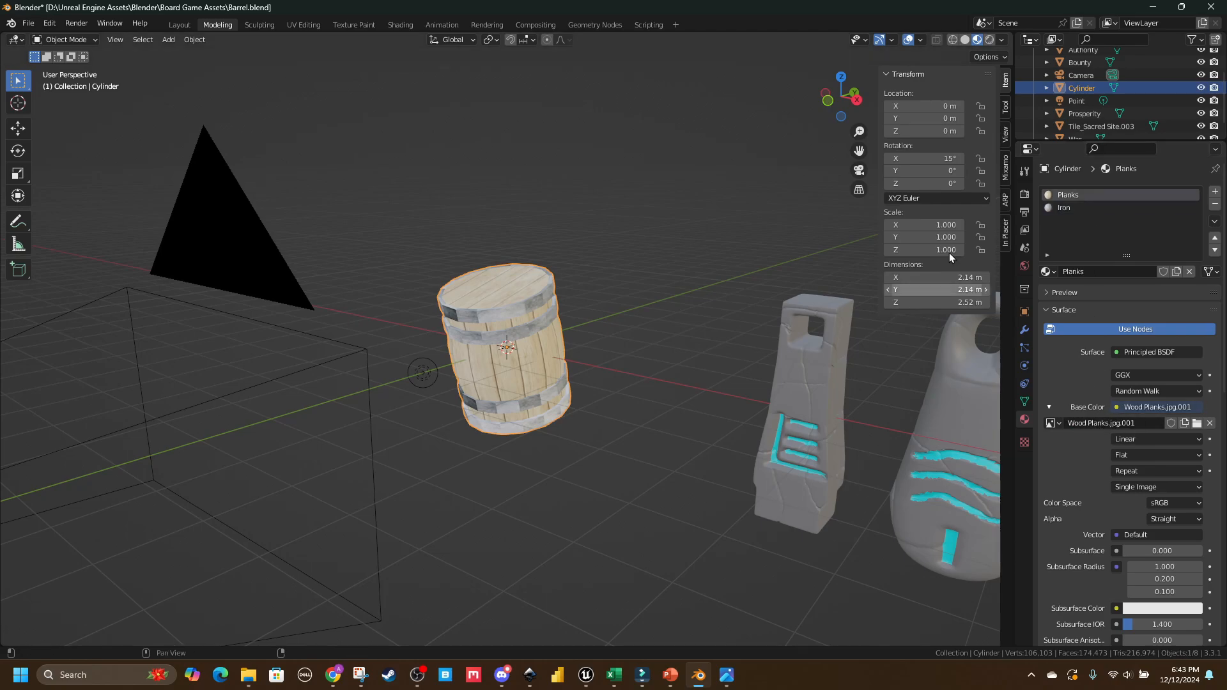
left_click(1058, 207)
middle_click_drag(613, 485, 981, 215)
Step: Select the scene camera and view the barrel model from the camera perspective
left_click(1086, 77)
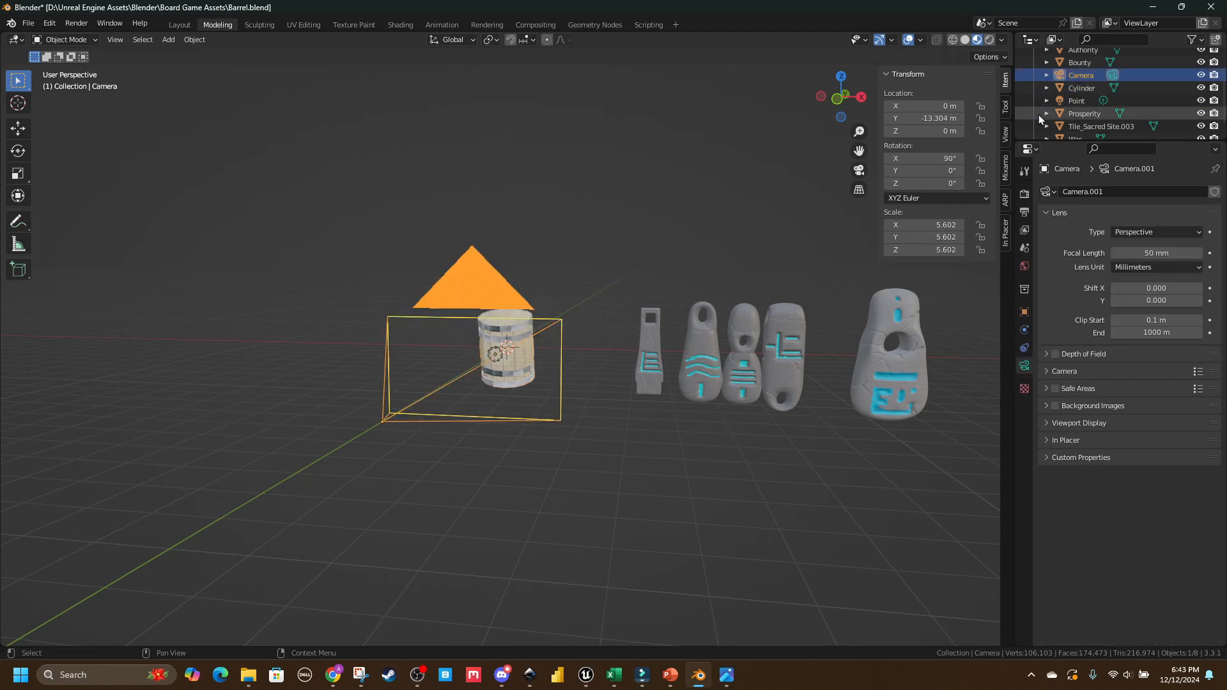
left_click(860, 170)
scroll(532, 313, "up", 4)
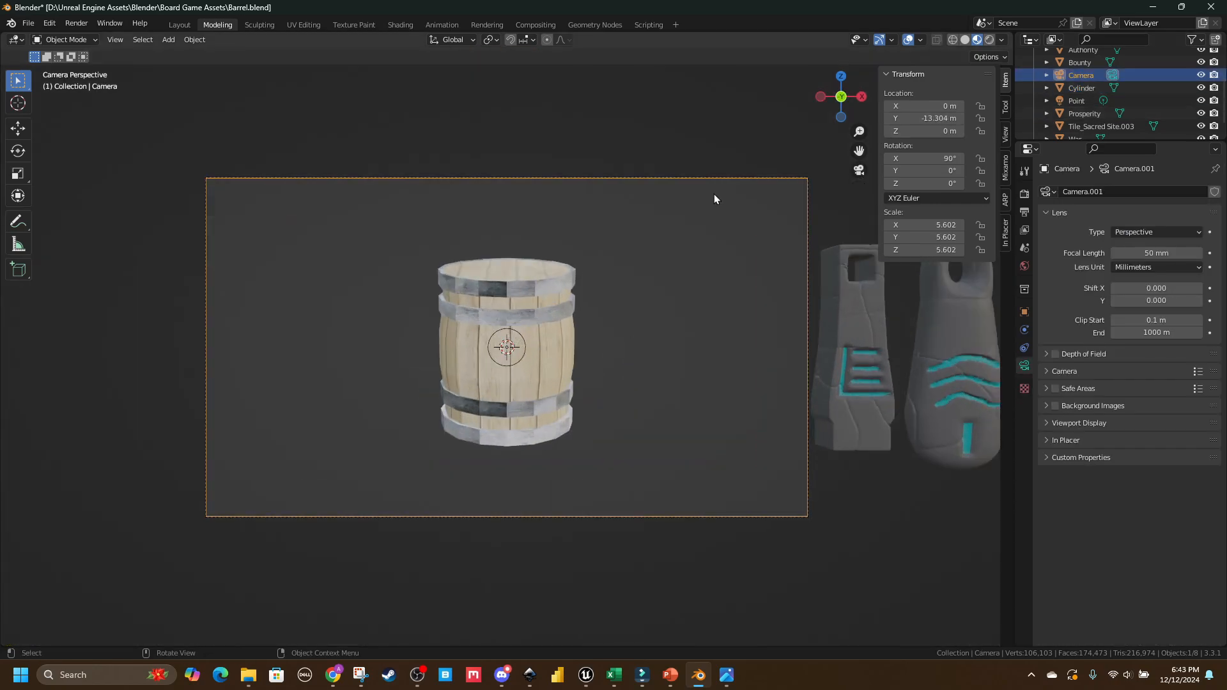
middle_click_drag(714, 194, 667, 511)
Step: Switch back to Unreal Editor and save all unsaved assets
left_click(703, 681)
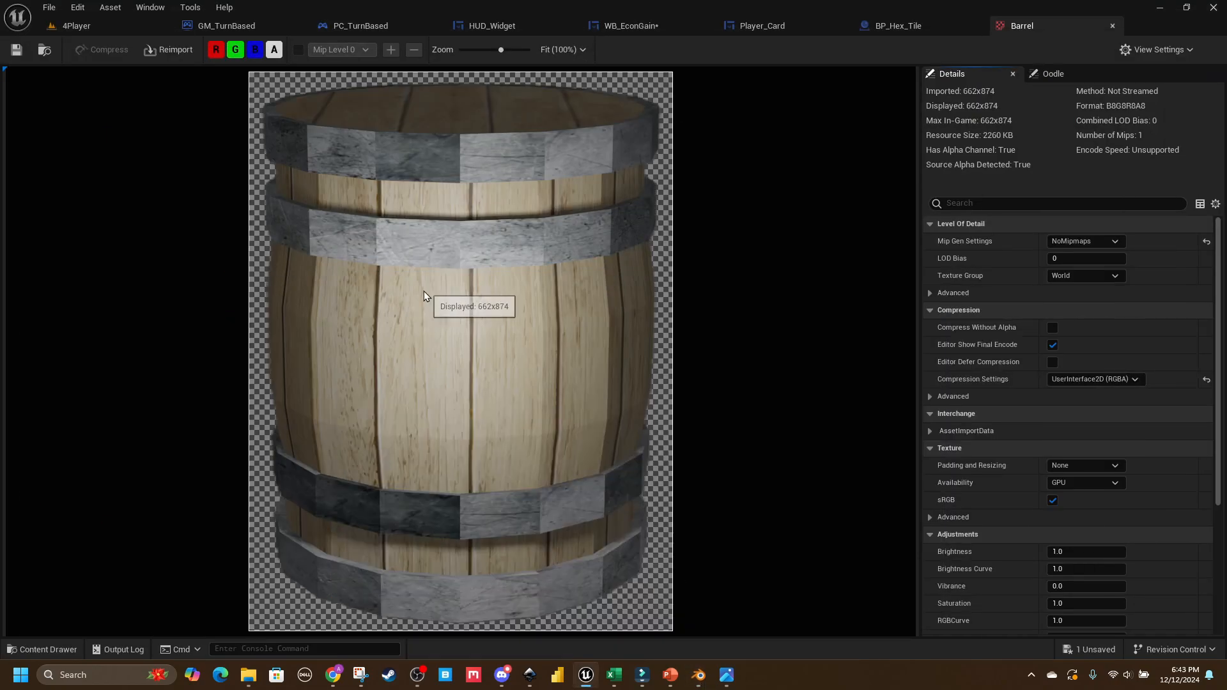
left_click(61, 12)
left_click(96, 88)
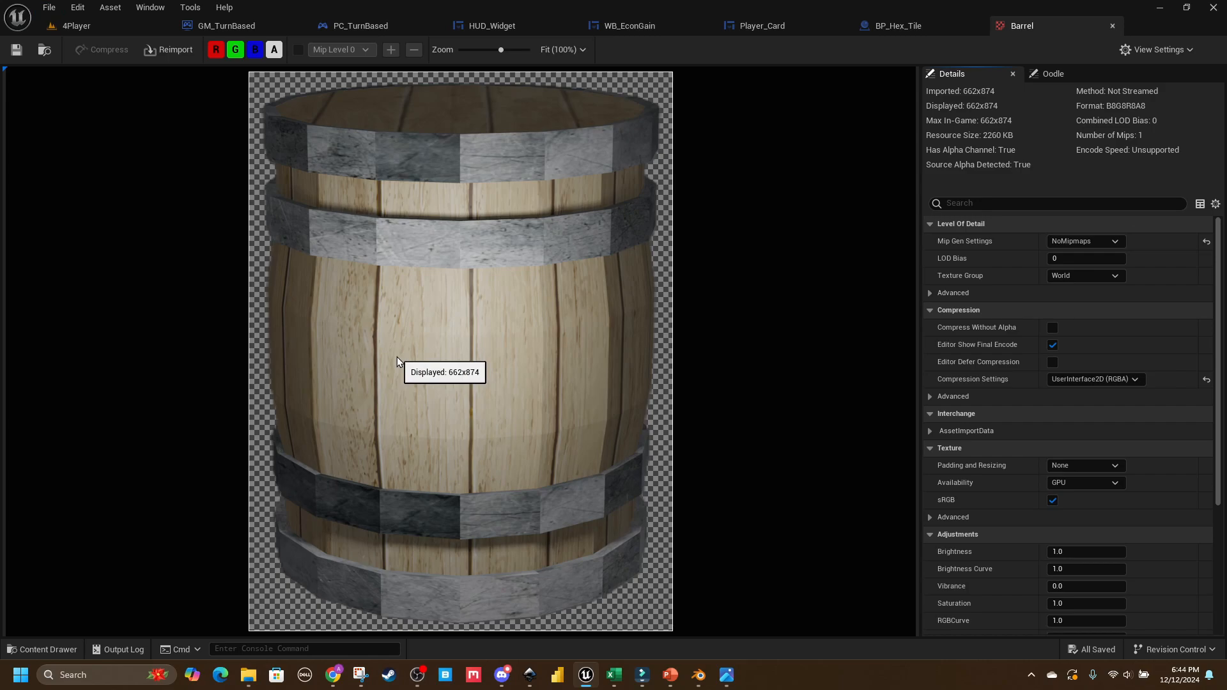
Step: Examine the hex tile board in the 4Player level, including its farm and mine tiles
left_click(76, 28)
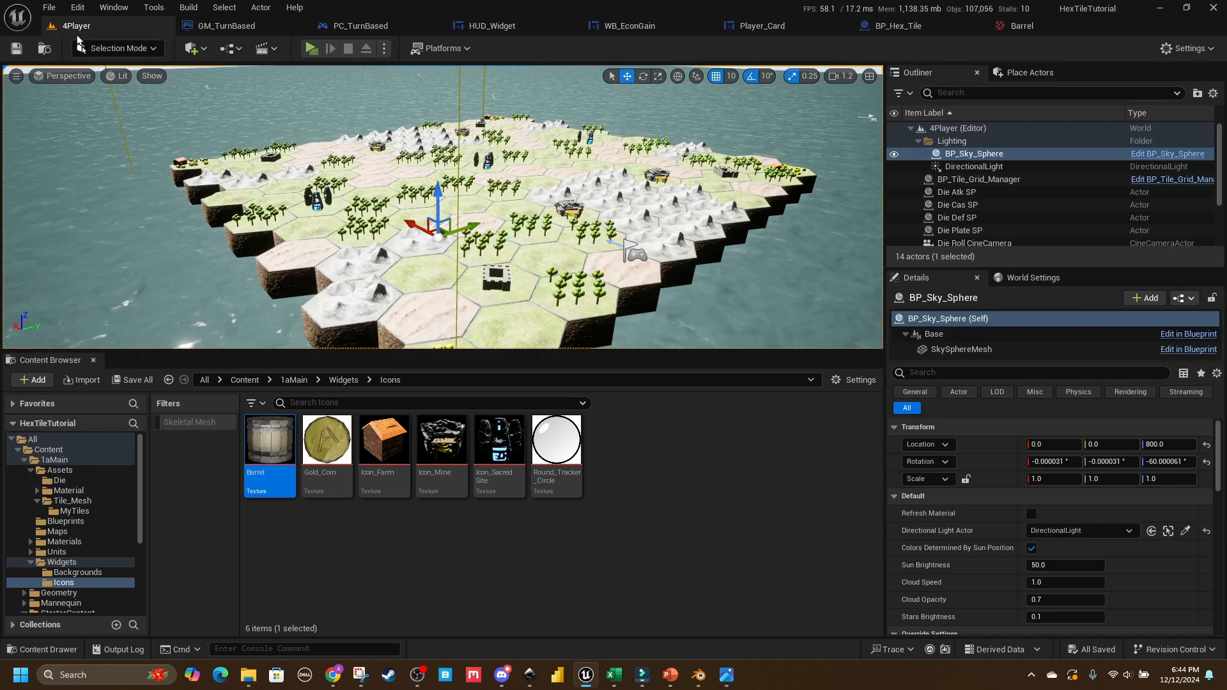
right_click_drag(521, 258, 498, 208)
left_click(440, 178)
key("f")
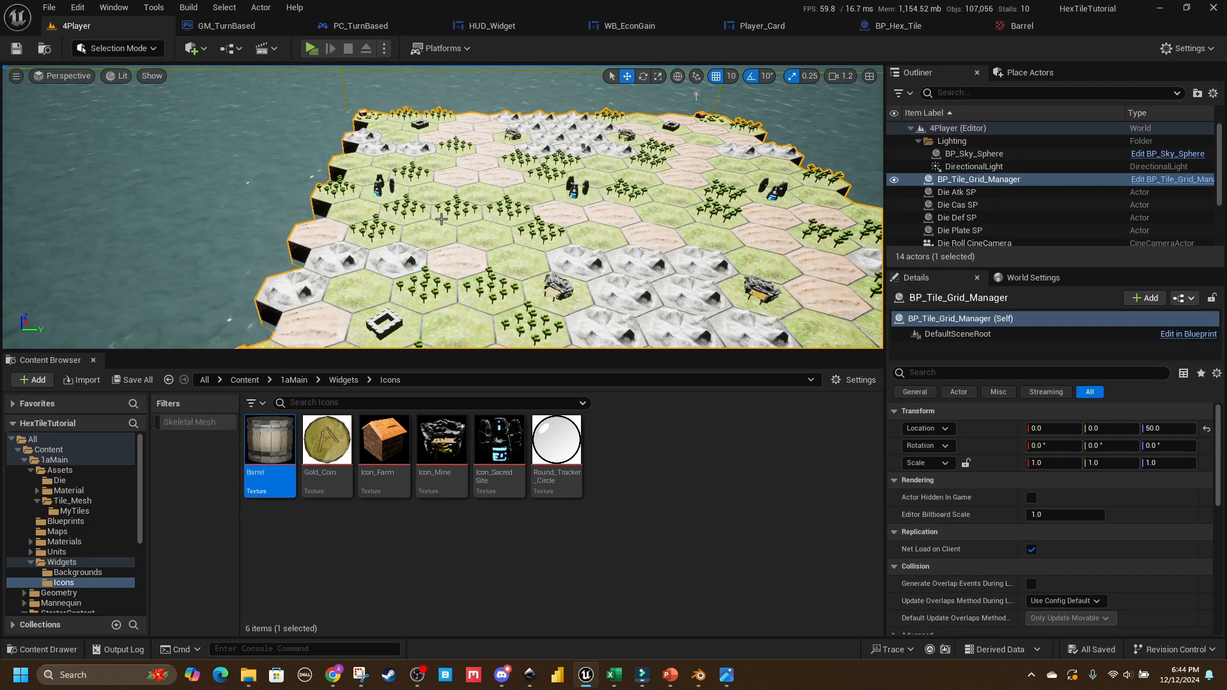
left_click(397, 131)
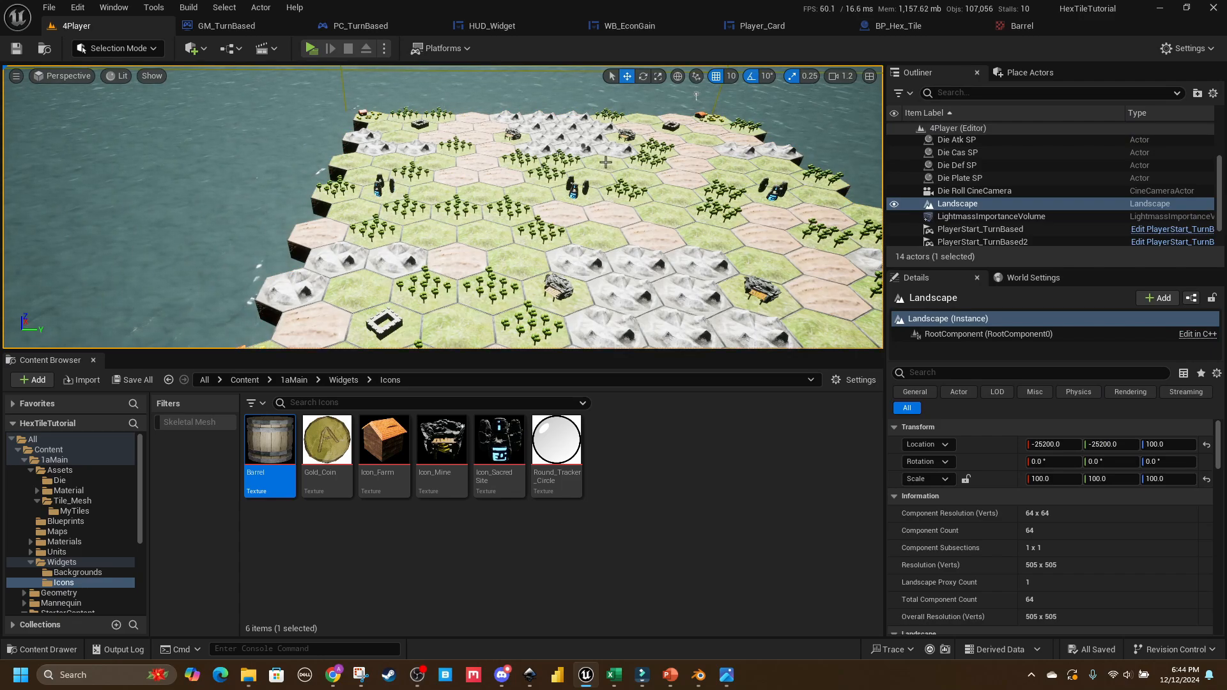
mouse_move(505, 267)
right_mouse_down()
mouse_move(529, 285)
mouse_move(518, 270)
mouse_move(508, 285)
right_mouse_up()
right_click_drag(375, 259, 369, 263)
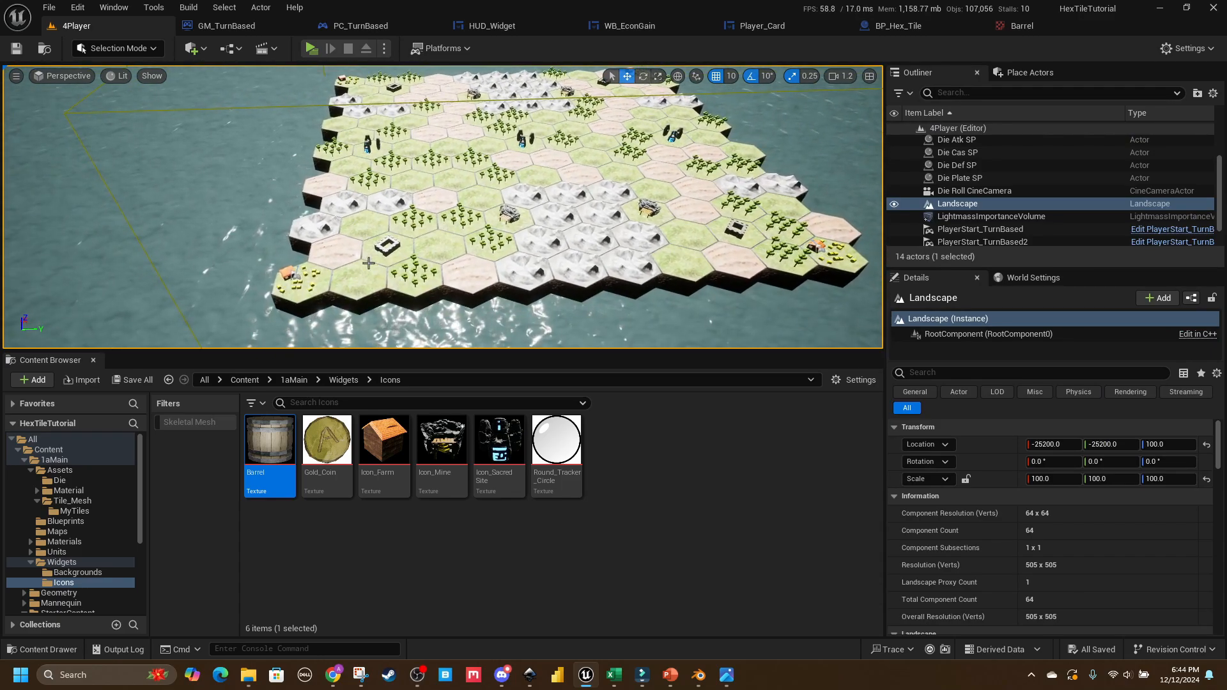
mouse_move(694, 251)
right_mouse_down()
mouse_move(706, 251)
mouse_move(708, 225)
mouse_move(697, 256)
right_mouse_up()
right_click_drag(430, 189, 403, 184)
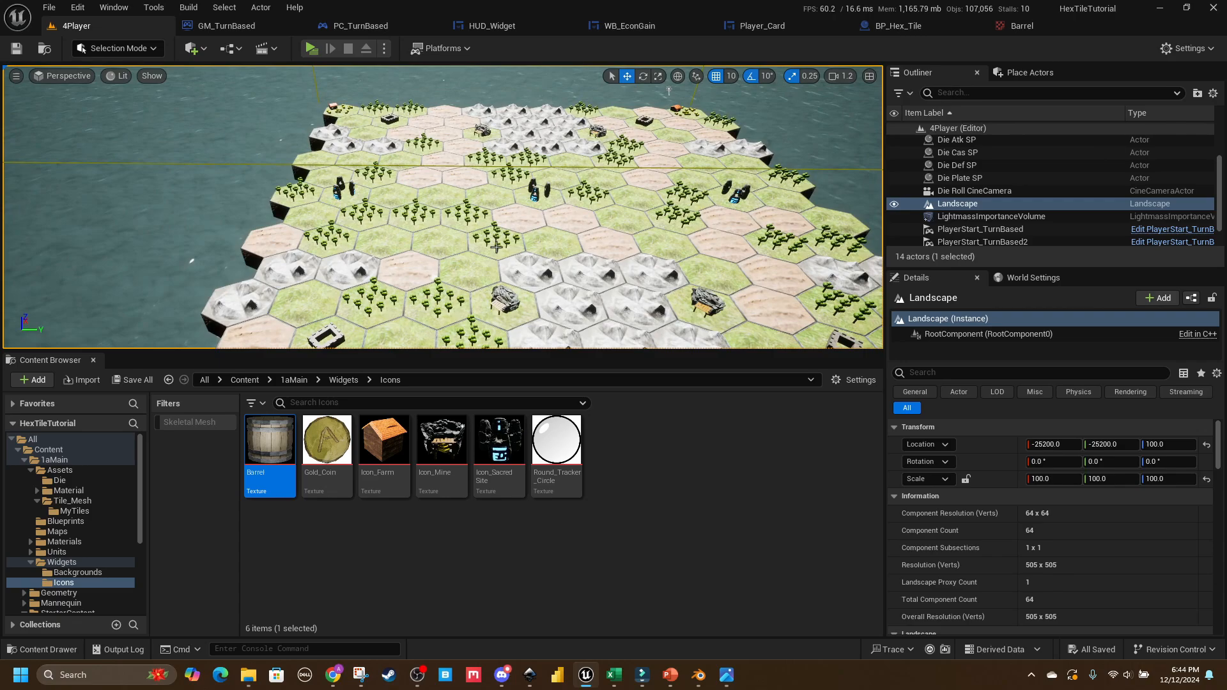
mouse_move(634, 216)
right_mouse_down()
mouse_move(614, 218)
mouse_move(626, 217)
right_mouse_up()
right_click_drag(478, 224, 477, 242)
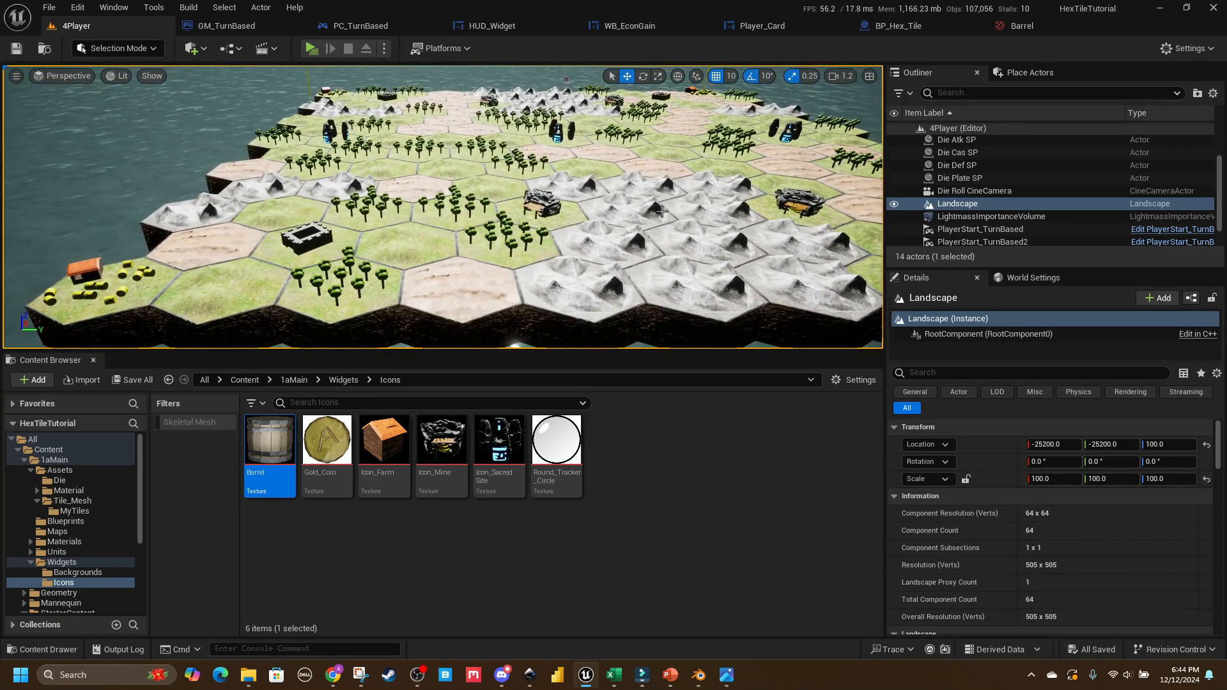
Step: Close the Barrel texture and return to the WB_EconGain widget
left_click(1102, 29)
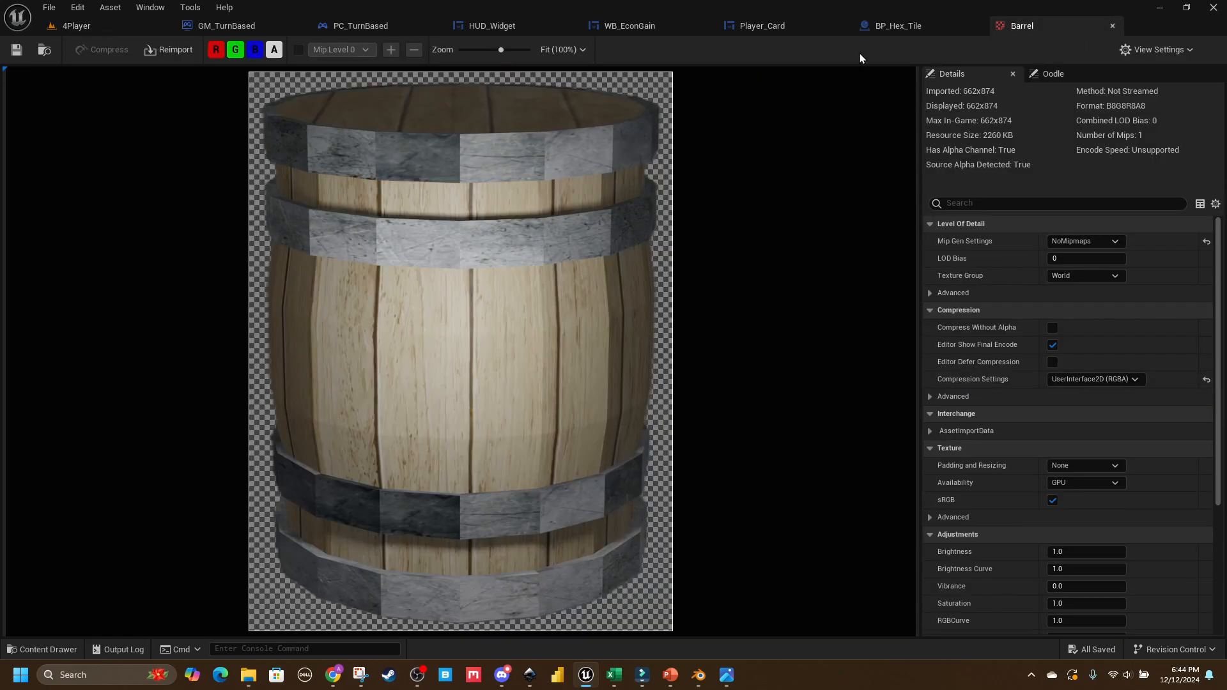
left_click(1112, 26)
left_click(660, 28)
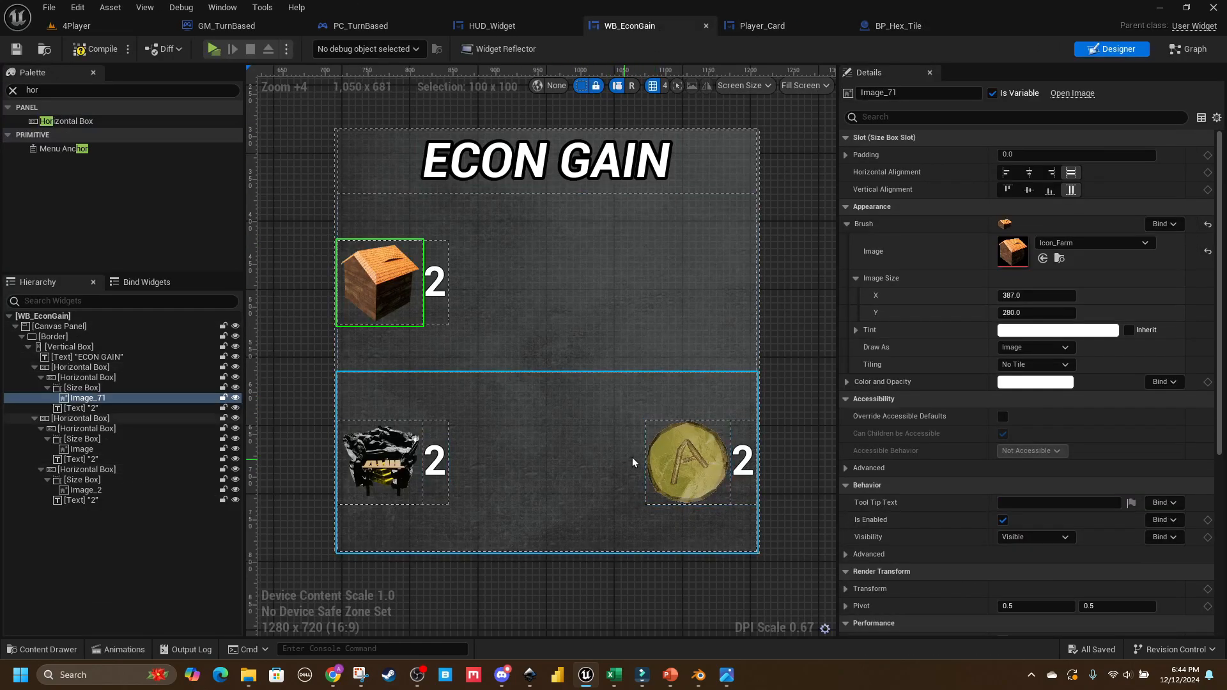
Step: Copy the coin Horizontal Box from the mine row into the farm row
left_click(112, 490)
left_click(106, 470)
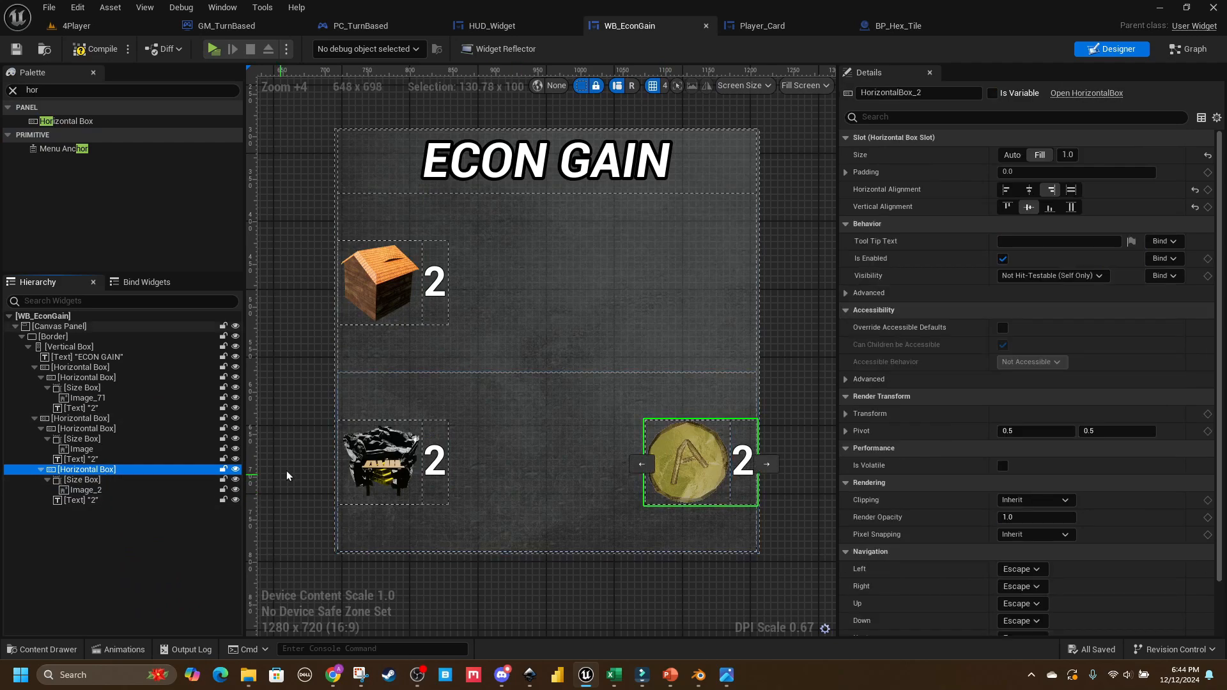
left_click(90, 369)
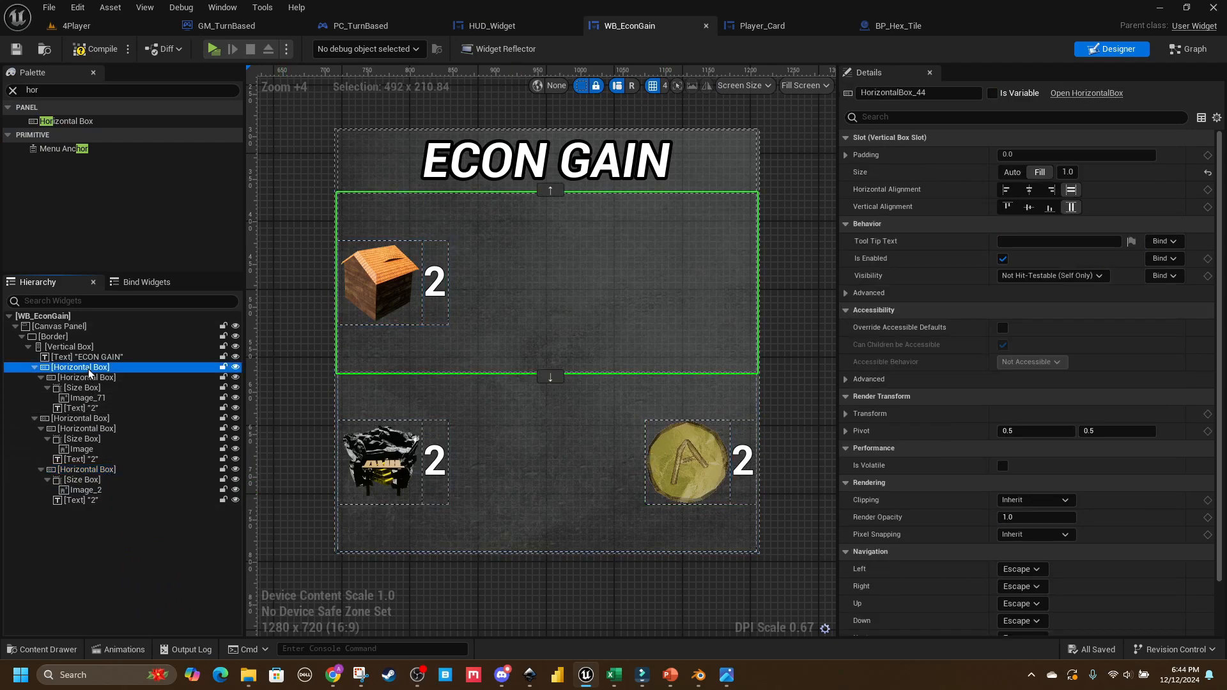
left_click(93, 377)
left_click(95, 369)
key("ctrl+v")
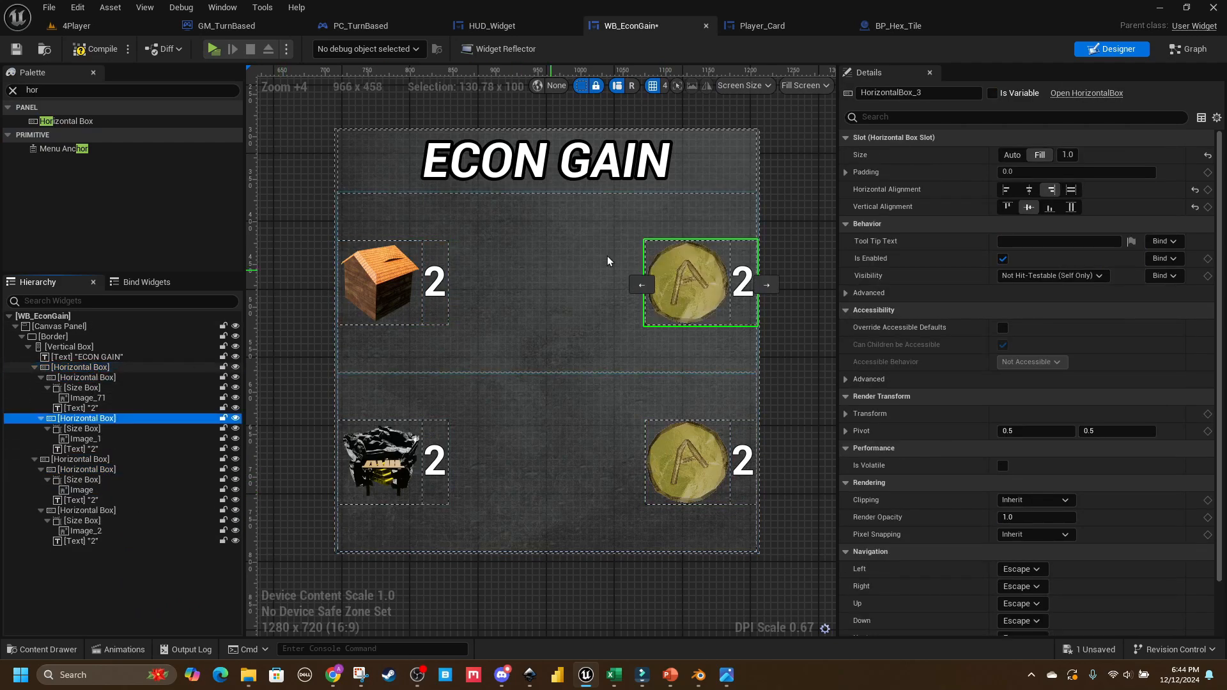
Step: Replace the coin image in the farm row with the Barrel texture
left_click(703, 287)
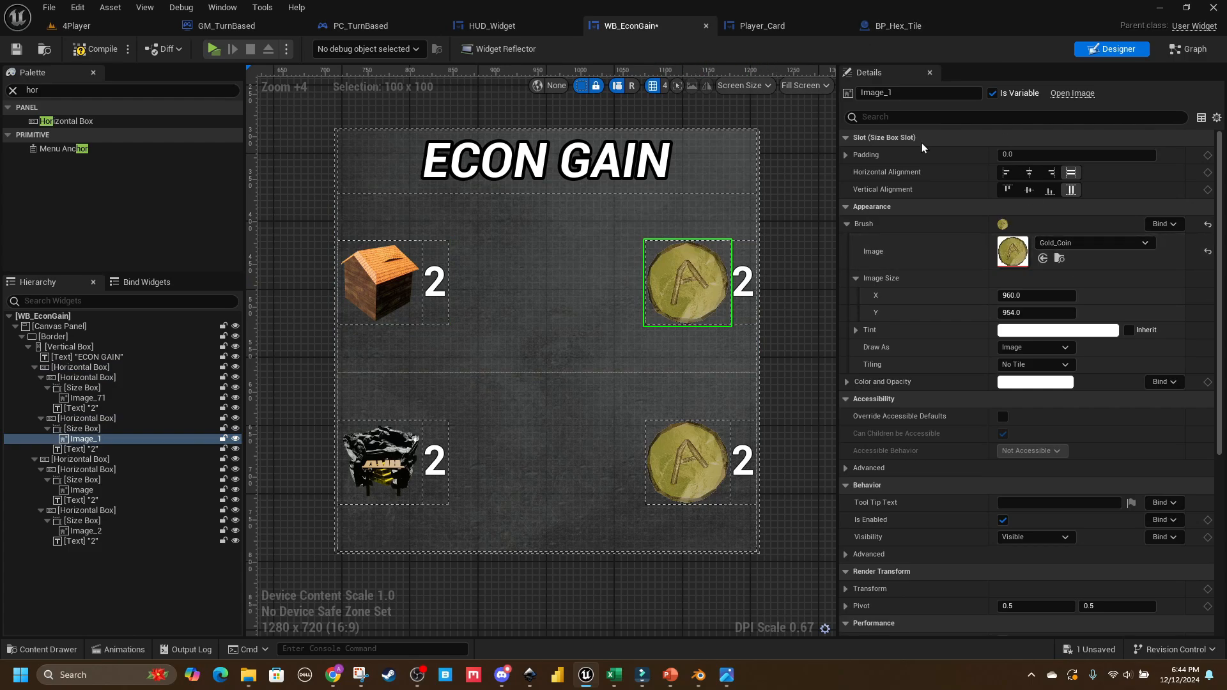
left_click(1058, 258)
left_click(274, 460)
mouse_move(315, 447)
left_mouse_down()
mouse_move(868, 45)
mouse_move(962, 45)
mouse_move(807, 19)
mouse_move(665, 27)
mouse_move(1014, 253)
left_mouse_up()
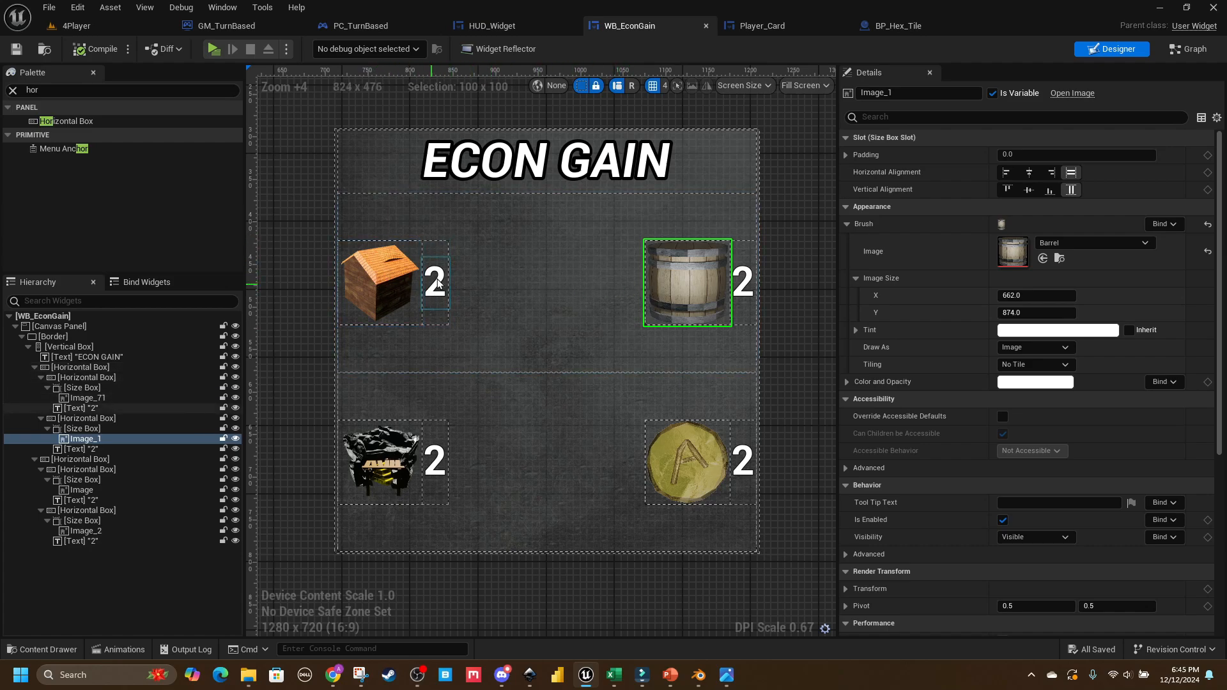
left_click(787, 350)
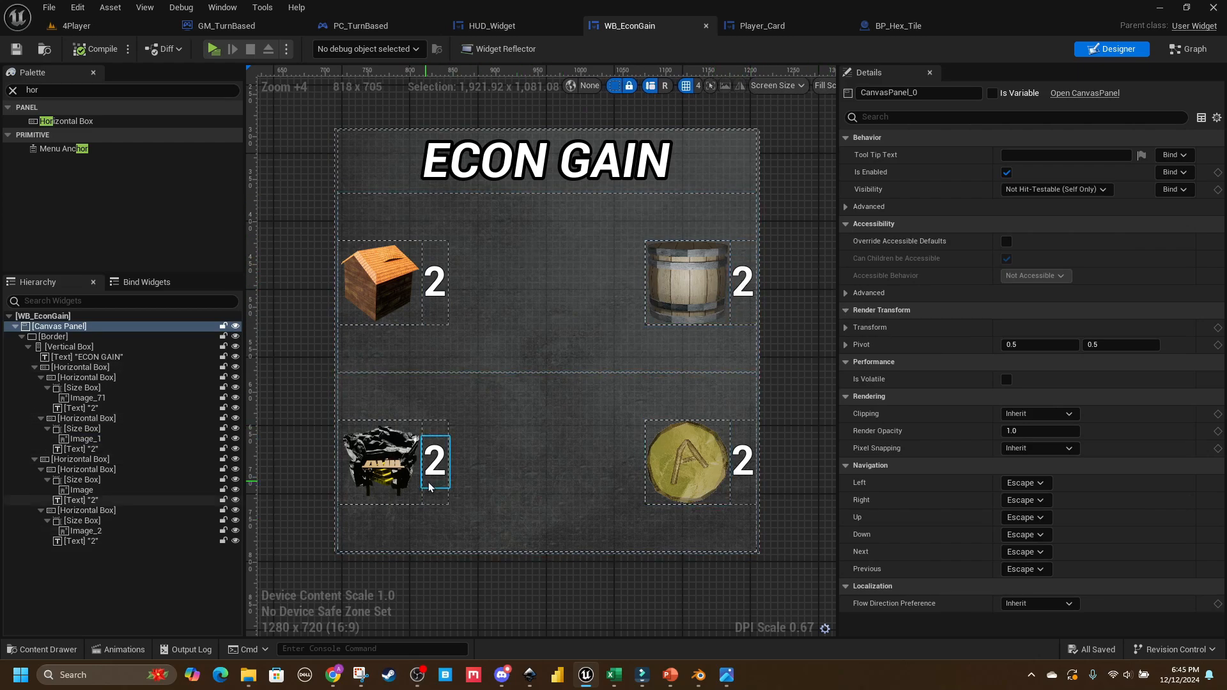
Step: Reorder the coin and barrel Horizontal Boxes so the number text comes before the icon in both rows
left_click(744, 463)
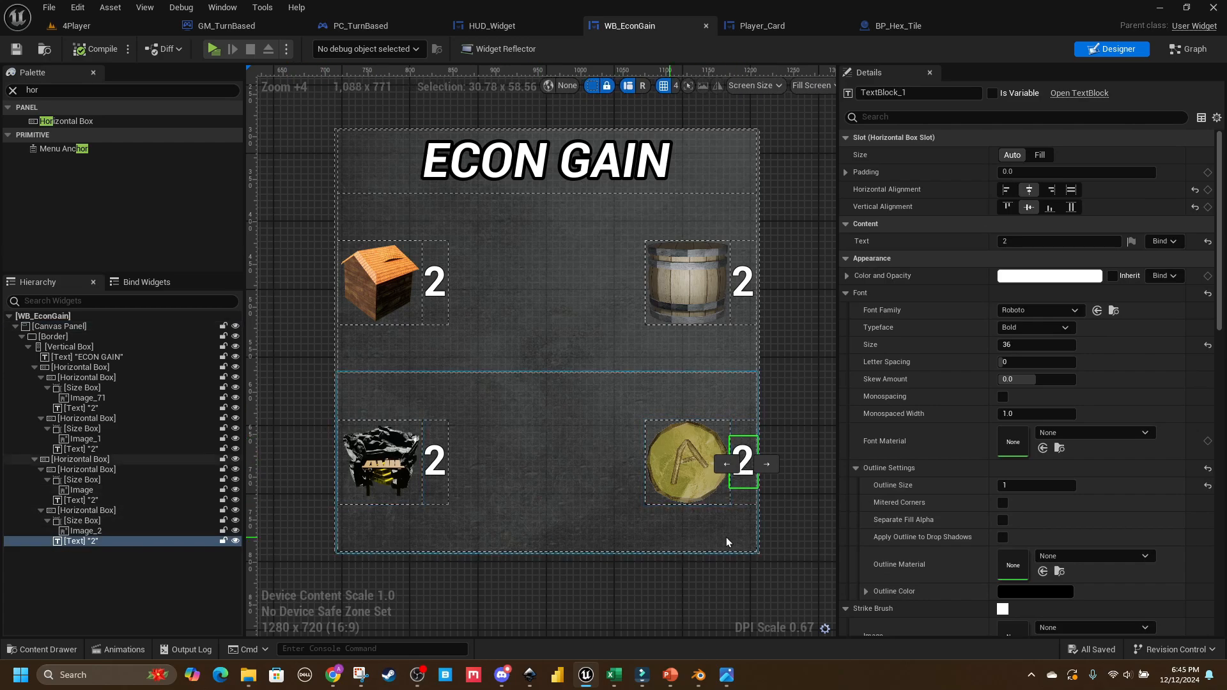
left_click_drag(88, 542, 85, 518)
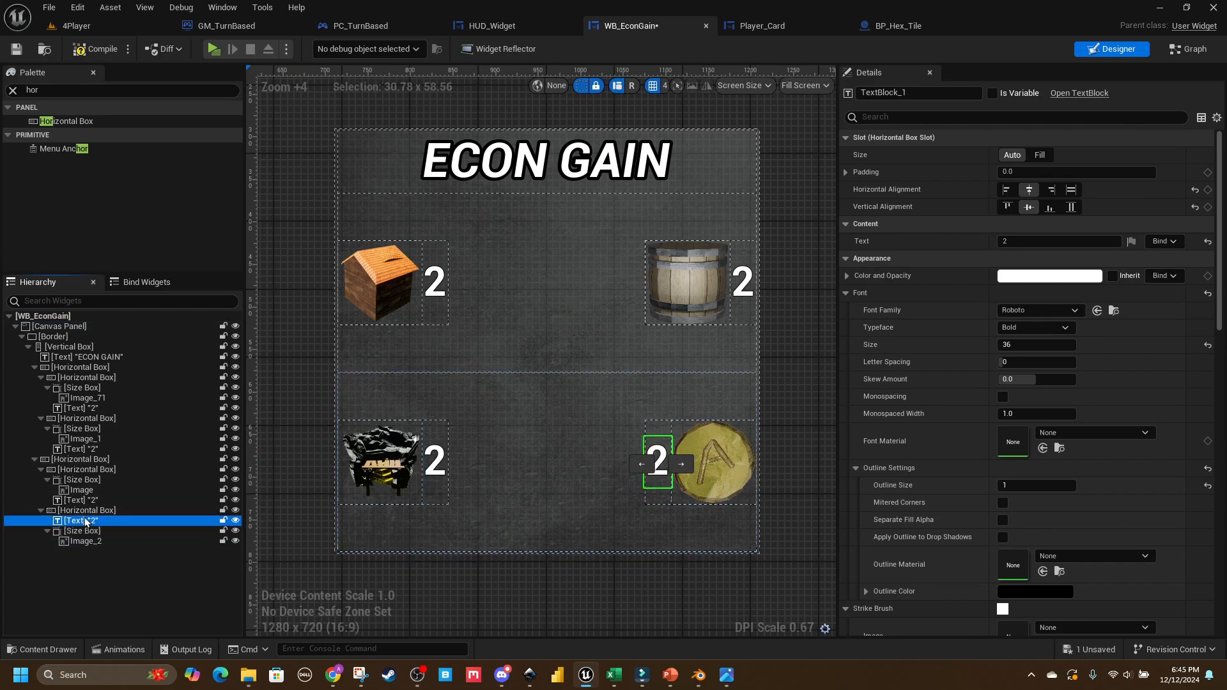
left_click(742, 288)
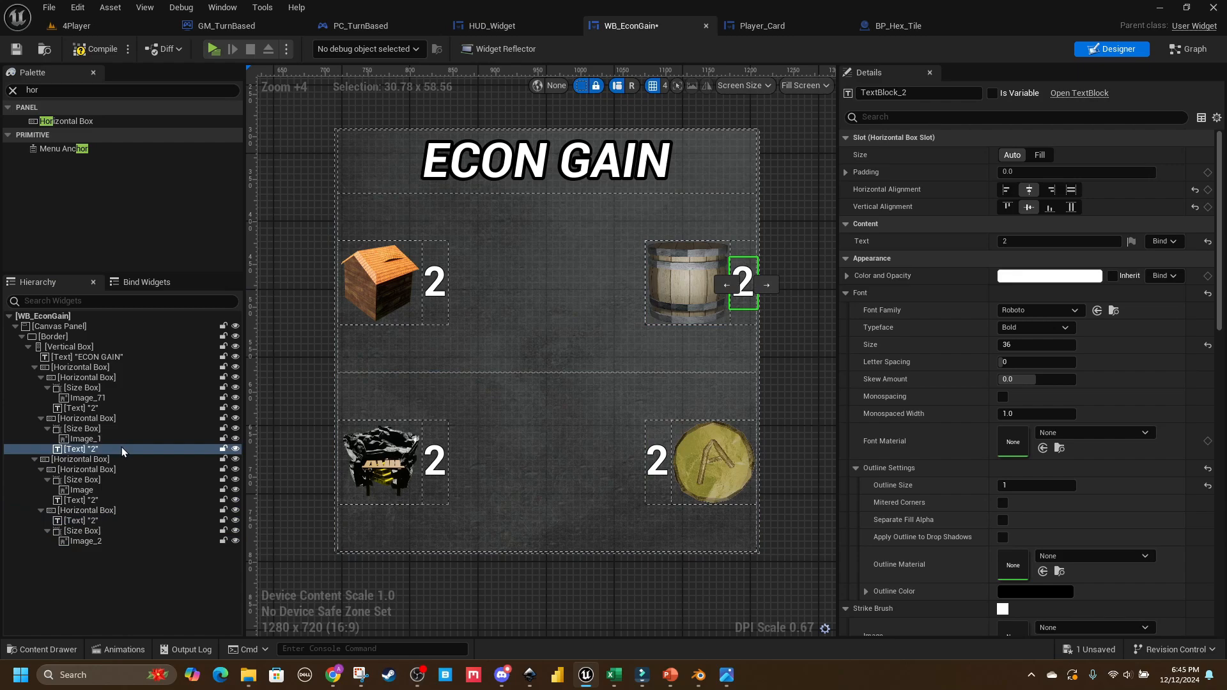
left_click_drag(113, 450, 111, 425)
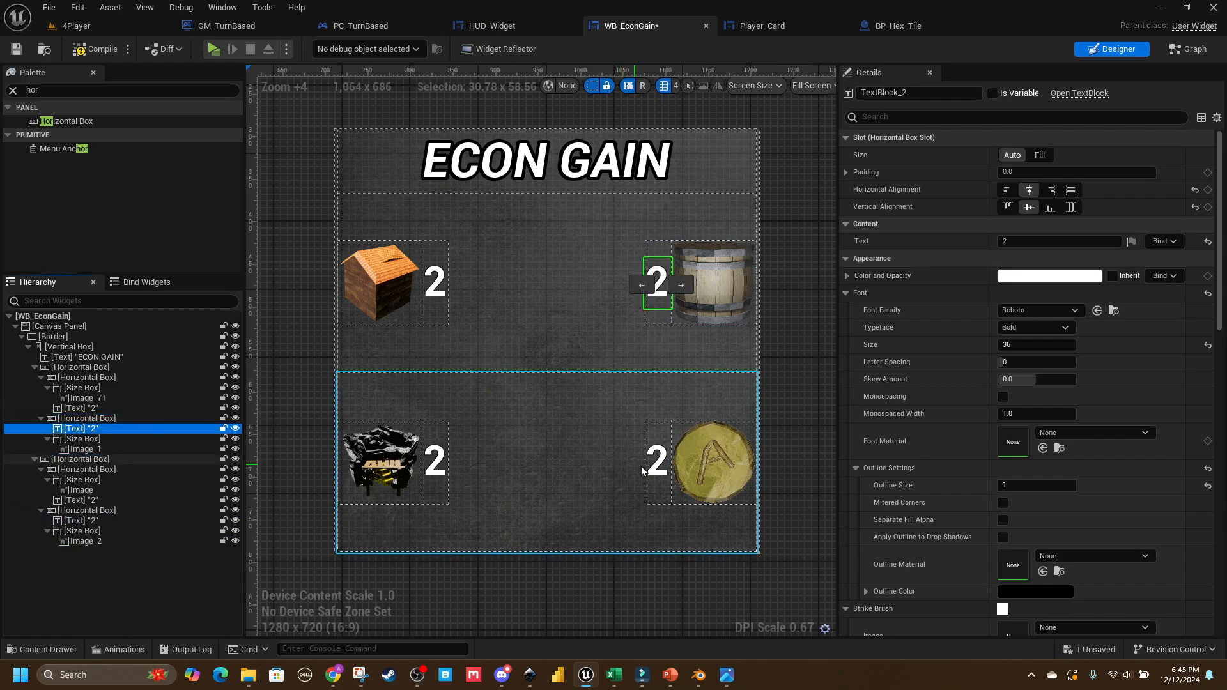
Step: Set the number text beside the coin to "+2" and compile the widget
left_click(646, 470)
left_click(1041, 242)
type("+")
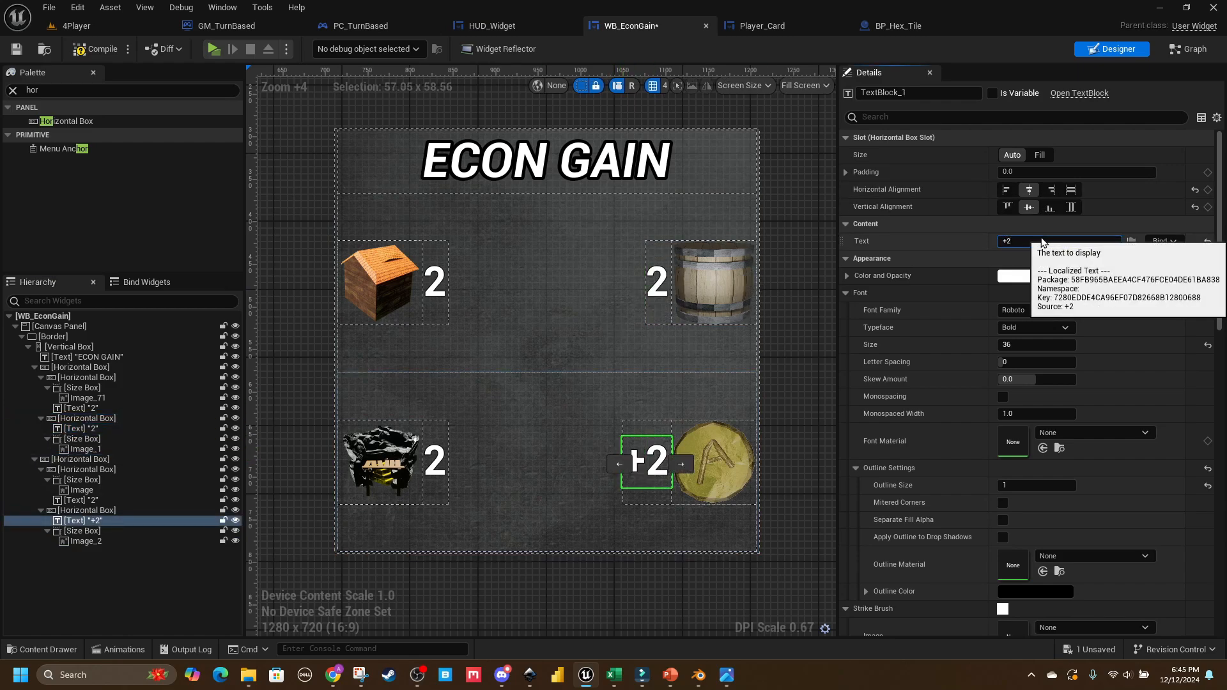
left_click(574, 597)
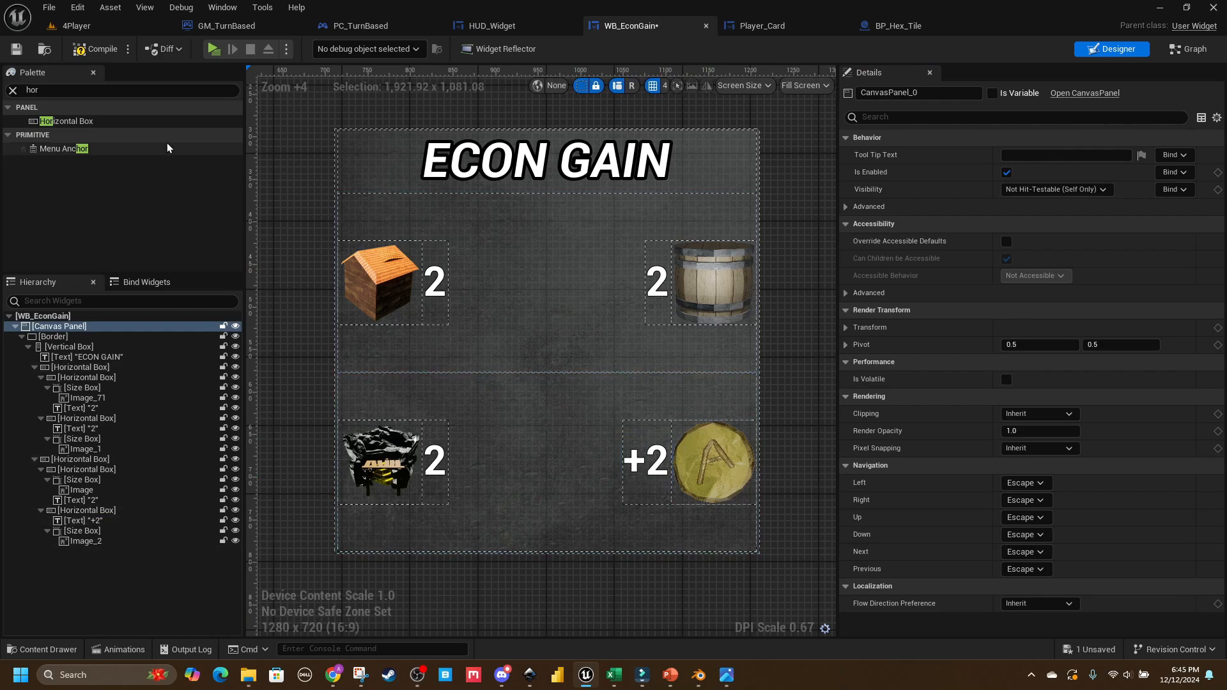
left_click(89, 49)
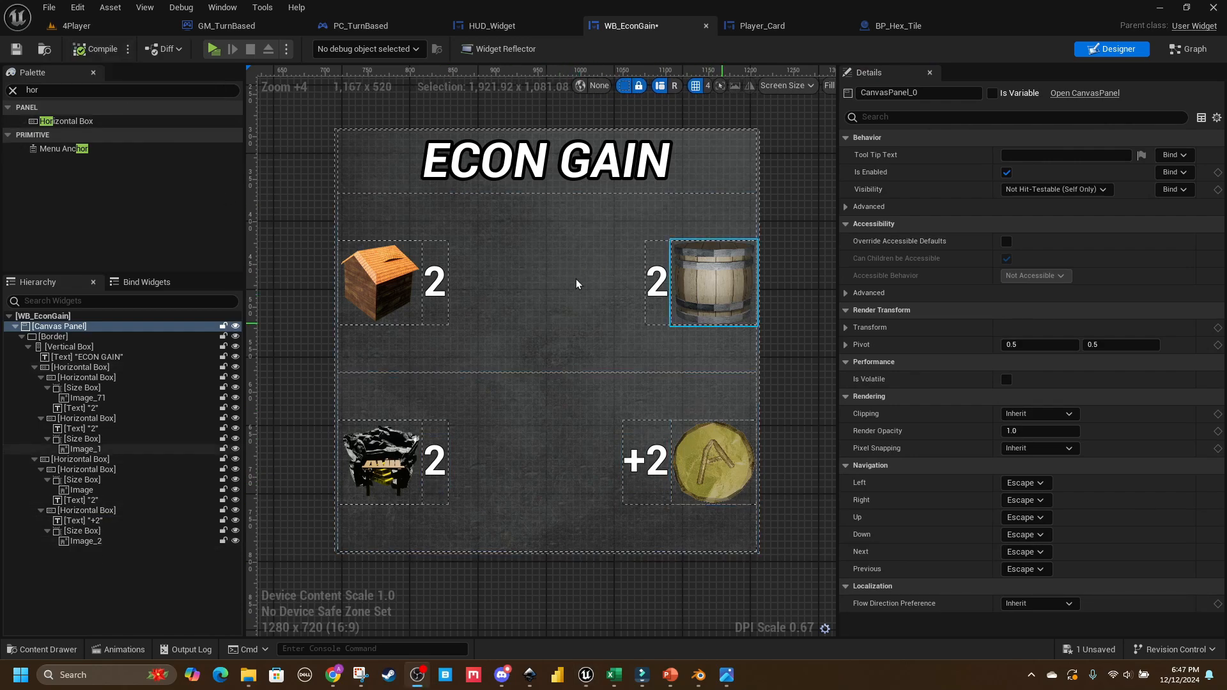
left_click(529, 673)
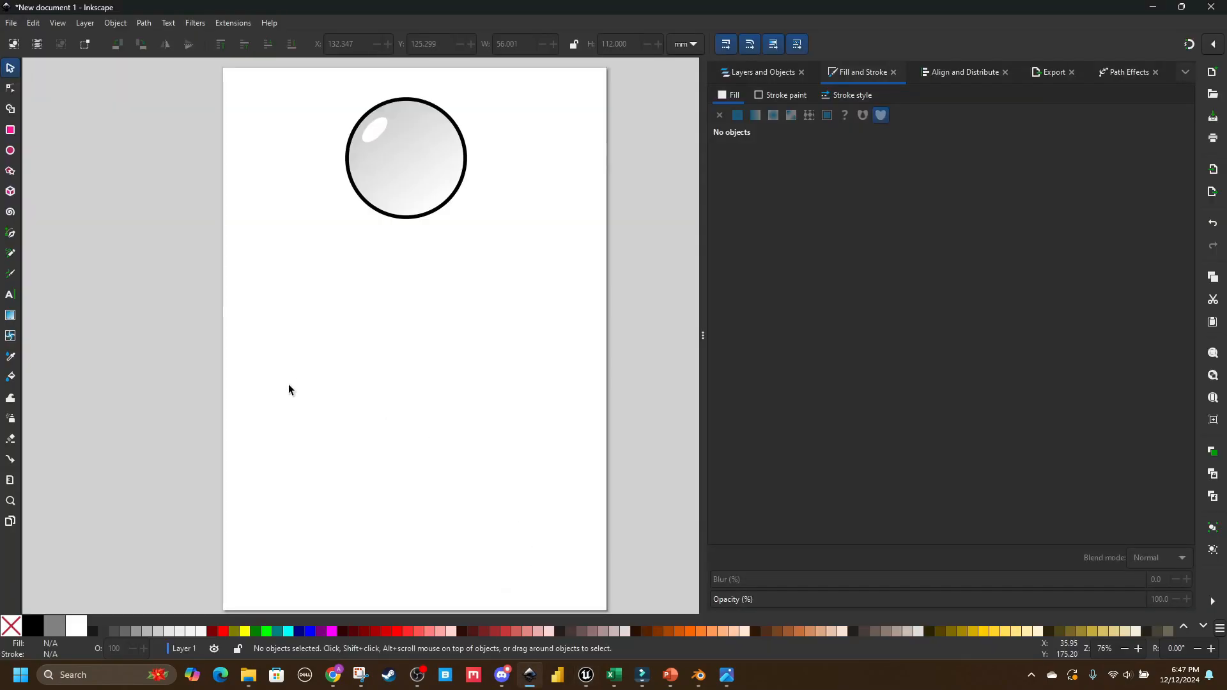
scroll(364, 382, "down", 1, "ctrl")
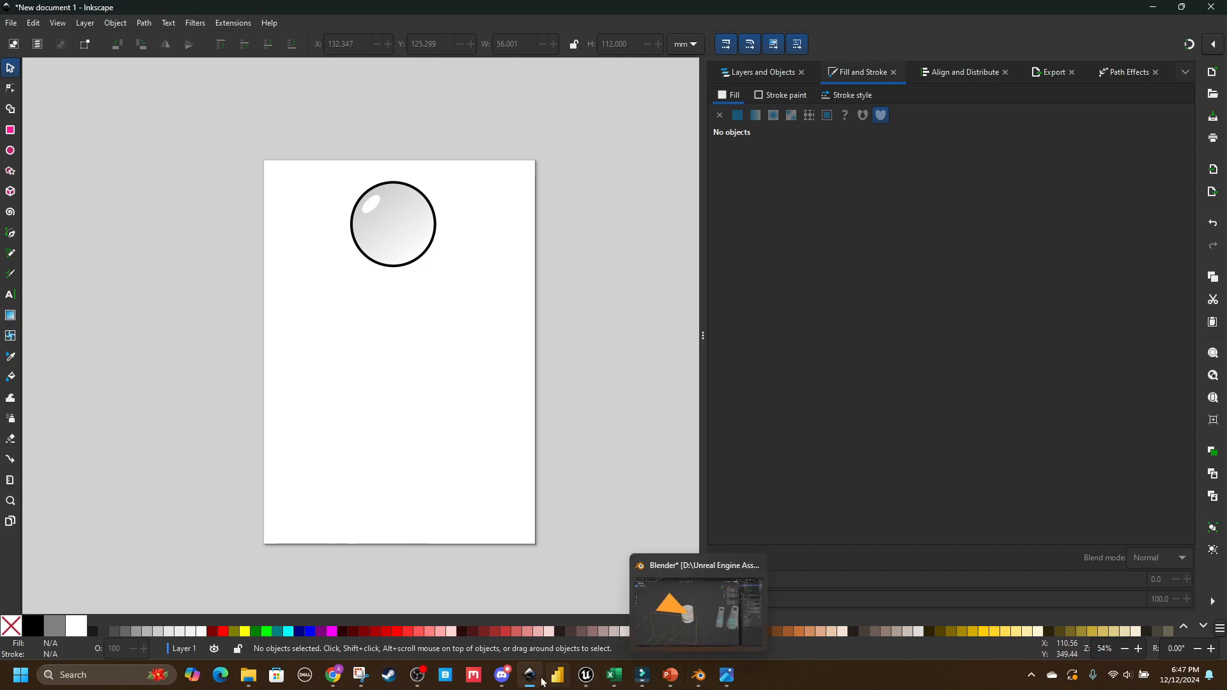
left_click(585, 675)
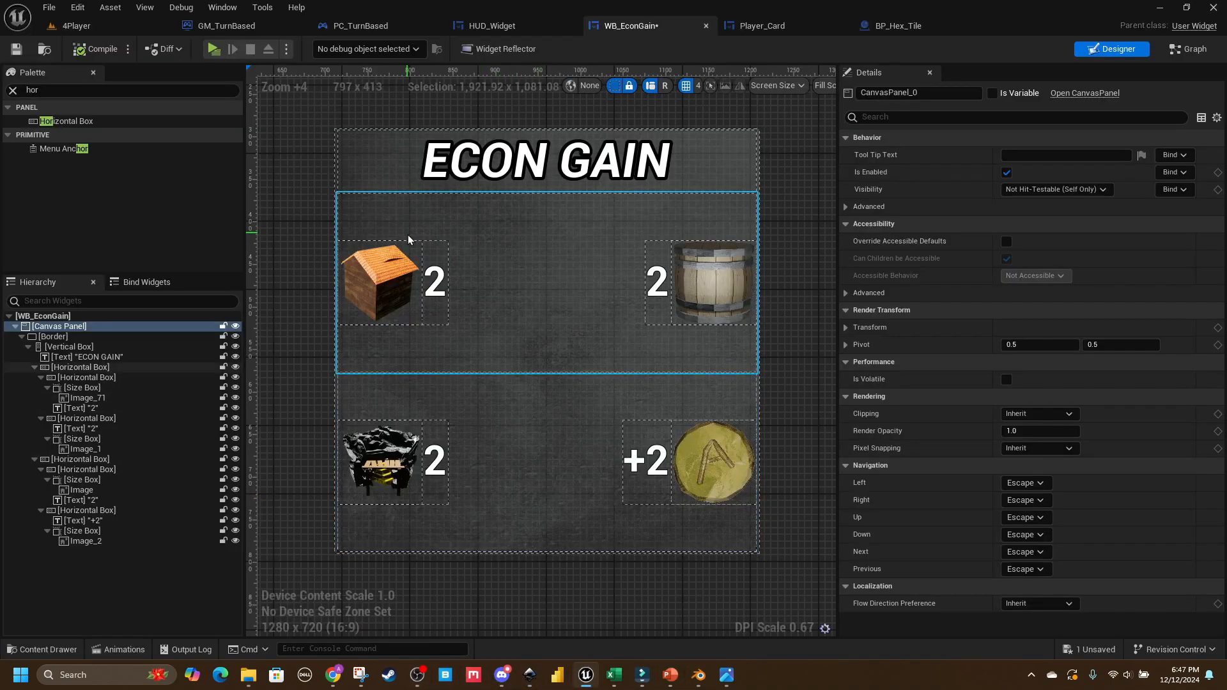
Step: Try ">>>" as the text beside the farm icon, and restore it to "2"
left_click(435, 281)
left_click(1000, 243)
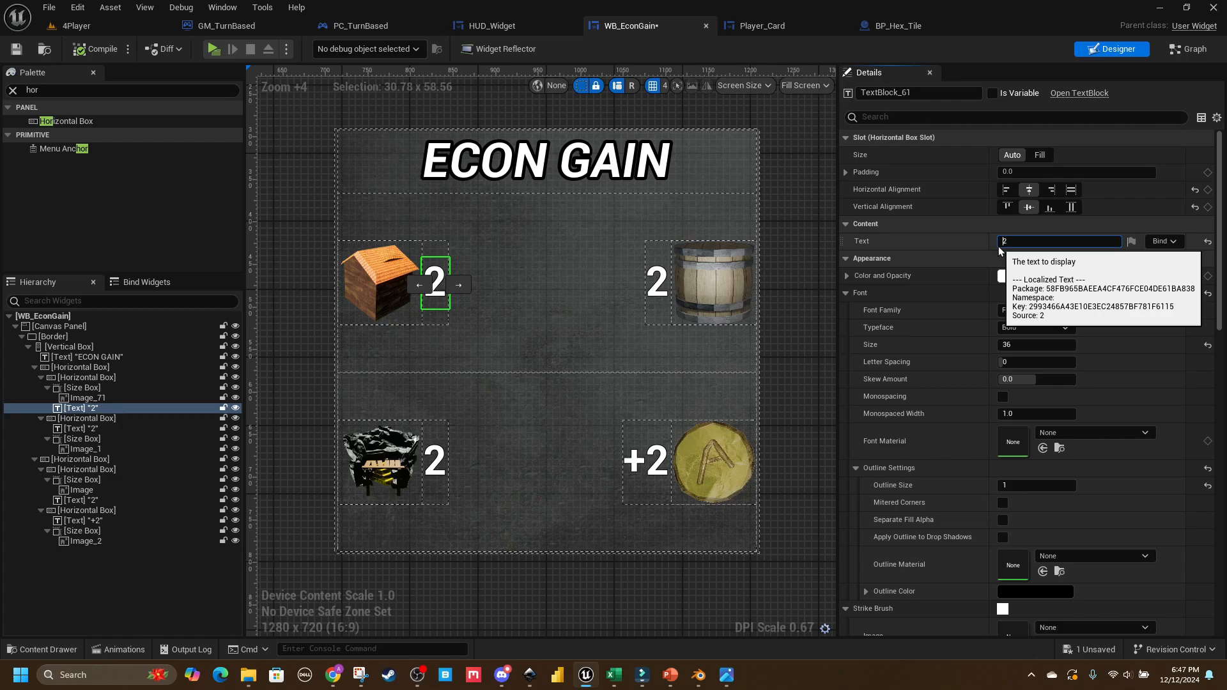
type(">>>")
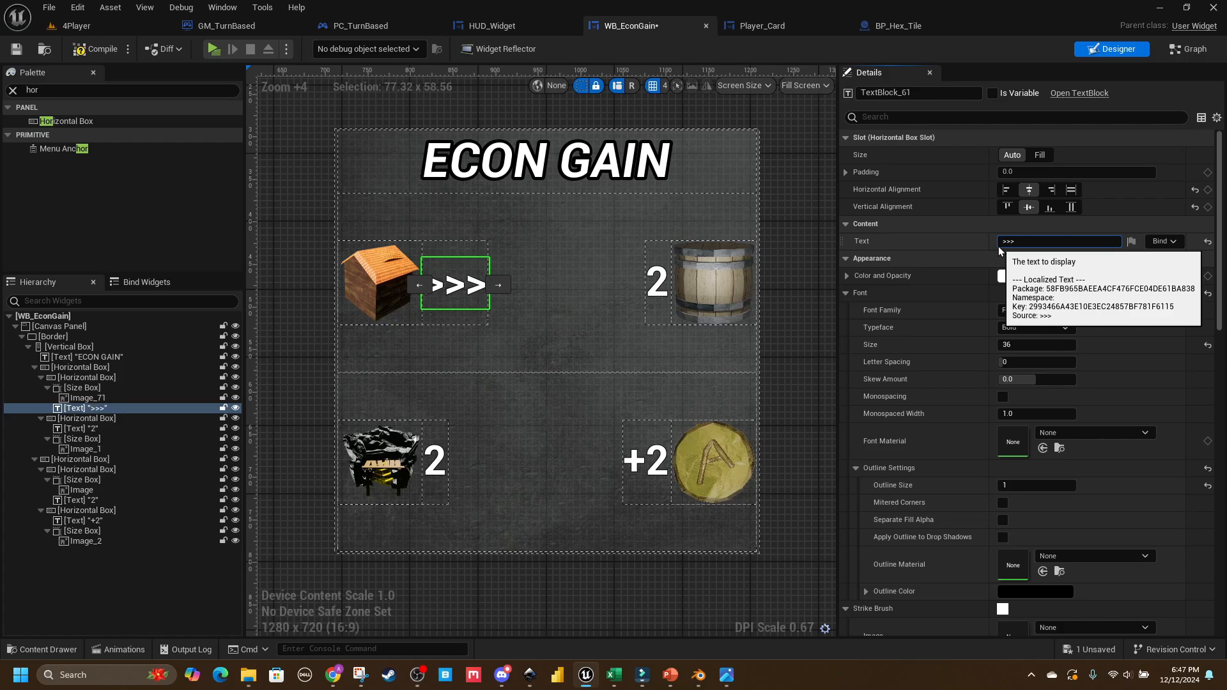
double_click(1017, 242)
type("2")
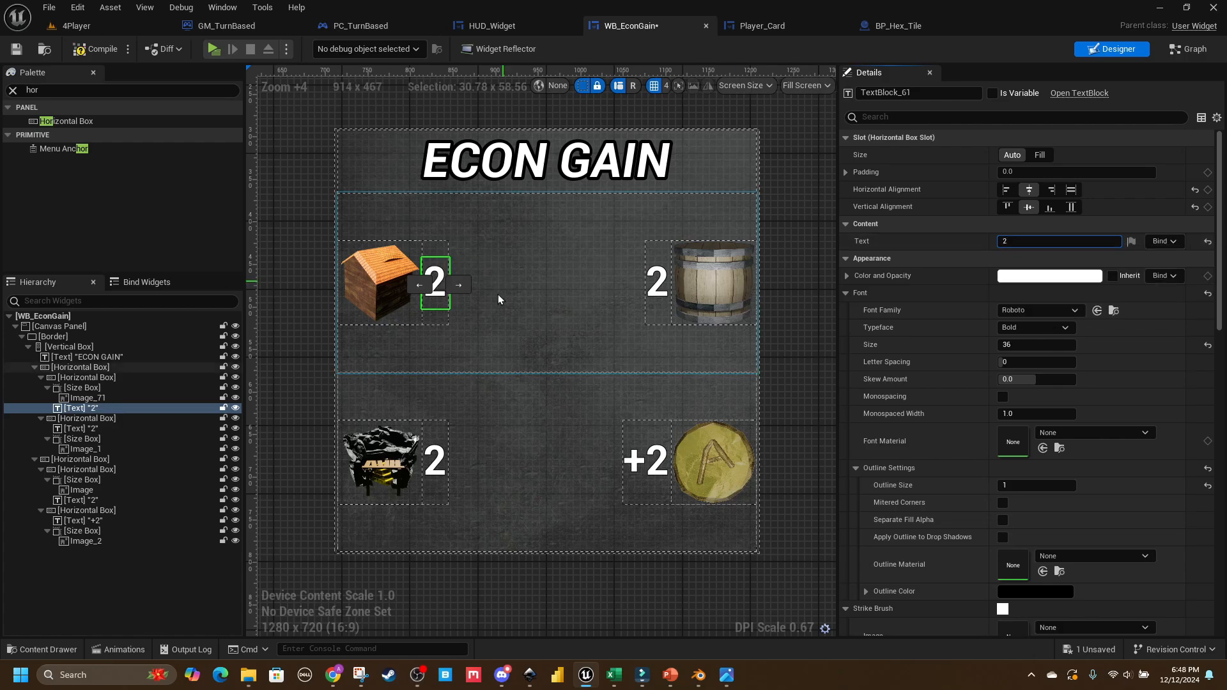
left_click(551, 572)
Step: Switch to Inkscape and draw a grey square about 90 mm wide below the circle
left_click(529, 675)
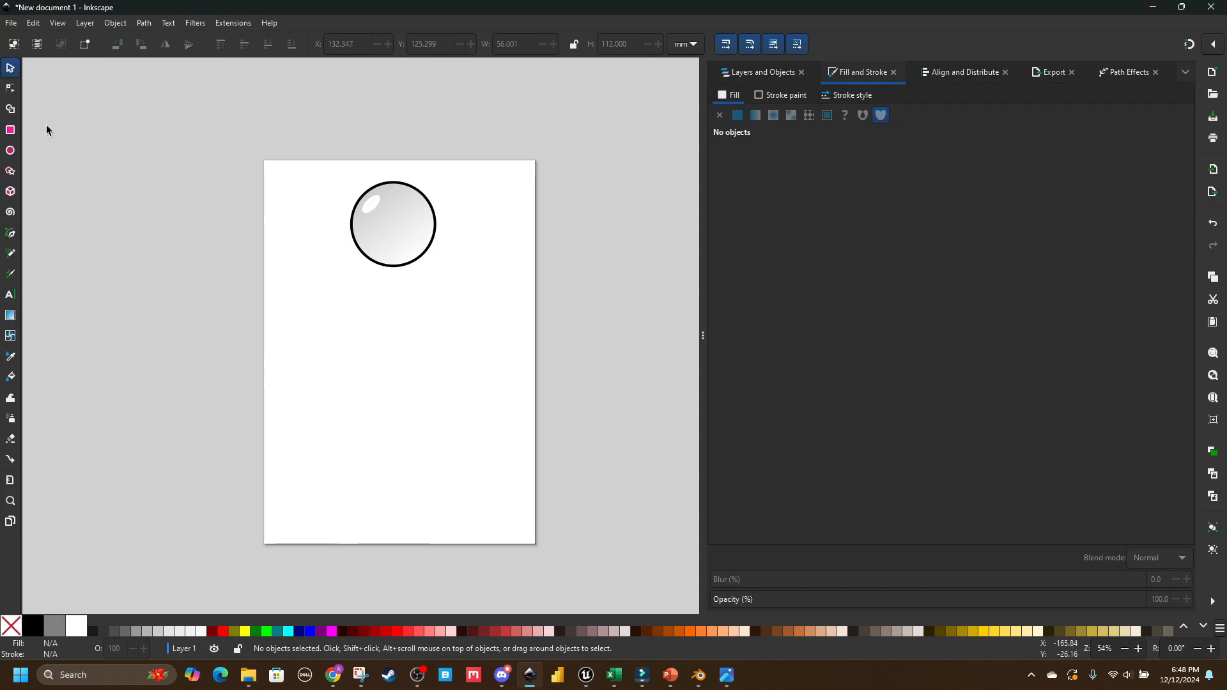
left_click(11, 131)
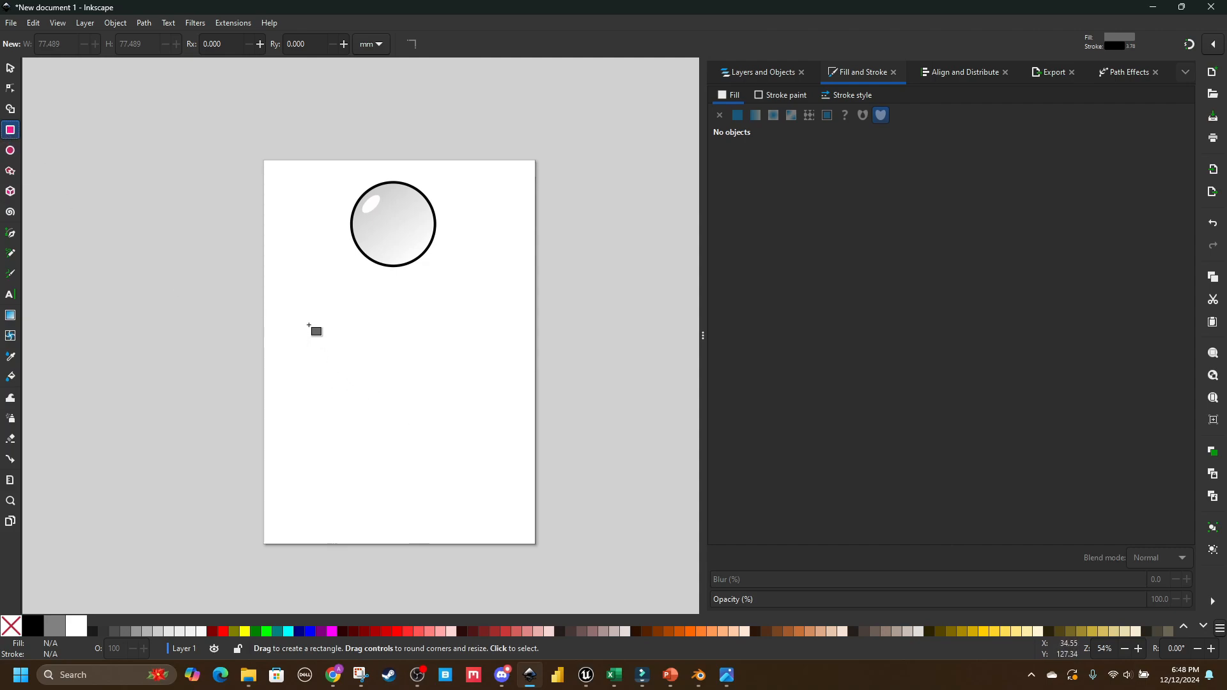
mouse_move(300, 325)
left_mouse_down()
mouse_move(467, 452)
mouse_move(434, 441)
left_mouse_up()
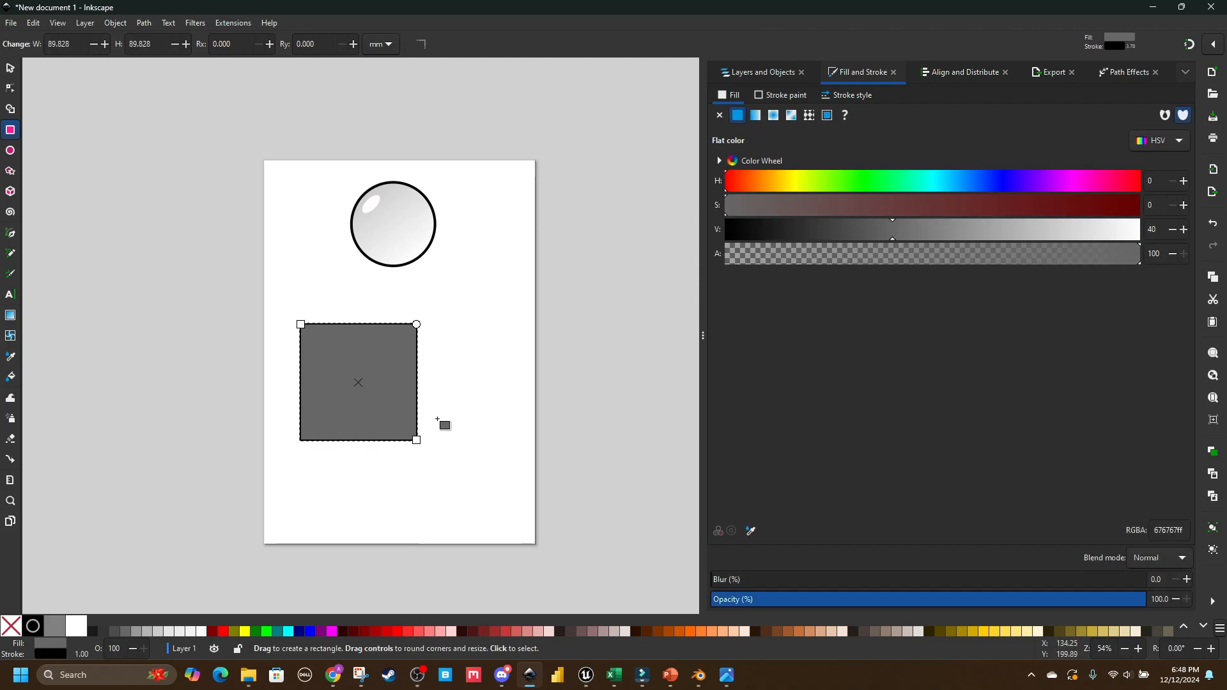
mouse_move(472, 343)
left_mouse_down()
mouse_move(646, 452)
mouse_move(617, 455)
mouse_move(550, 317)
mouse_move(502, 283)
mouse_move(609, 327)
mouse_move(548, 381)
mouse_move(480, 385)
mouse_move(505, 372)
mouse_move(586, 457)
mouse_move(623, 475)
left_mouse_up()
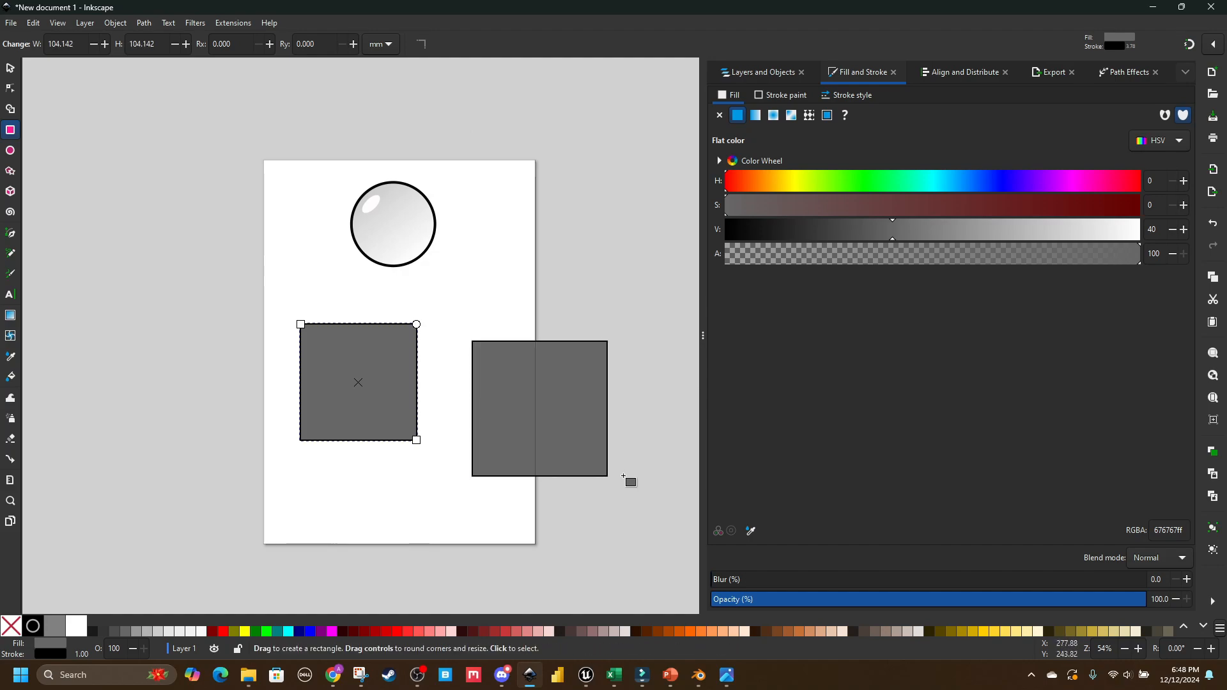
key("Delete")
key("s")
Step: Remove the square's outline by setting its stroke width to 0 mm
left_click(392, 406)
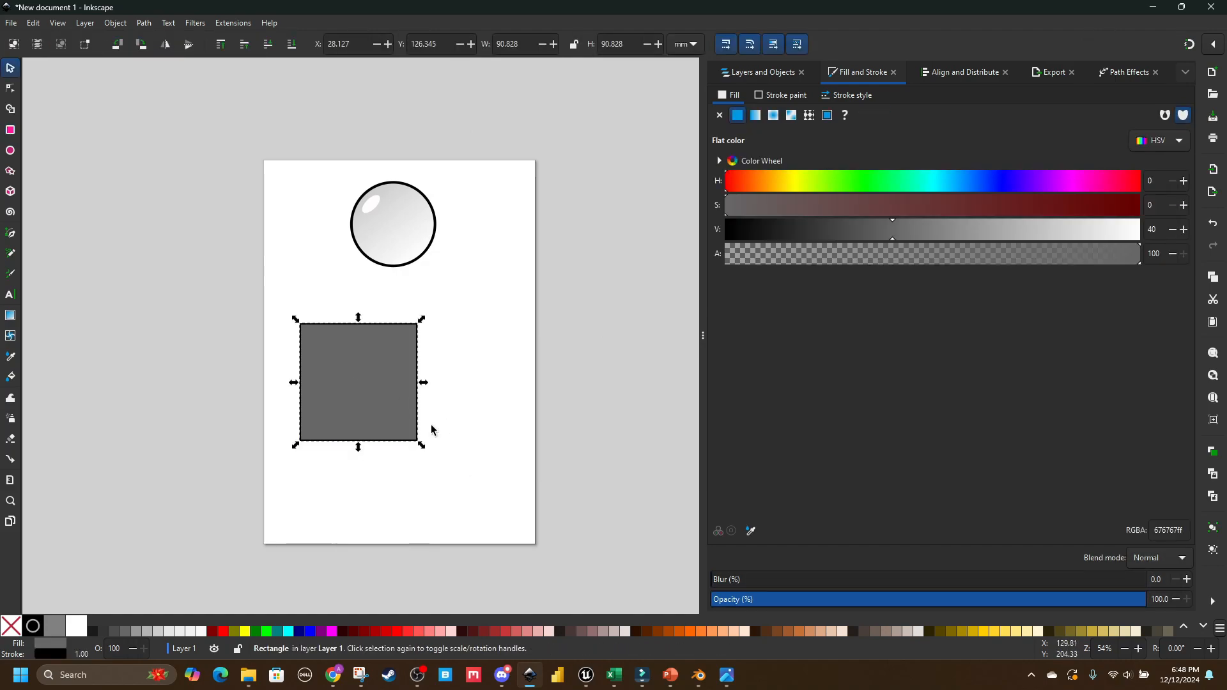
left_click(432, 416)
left_click(396, 404)
left_click_drag(844, 262, 1185, 261)
left_click(779, 96)
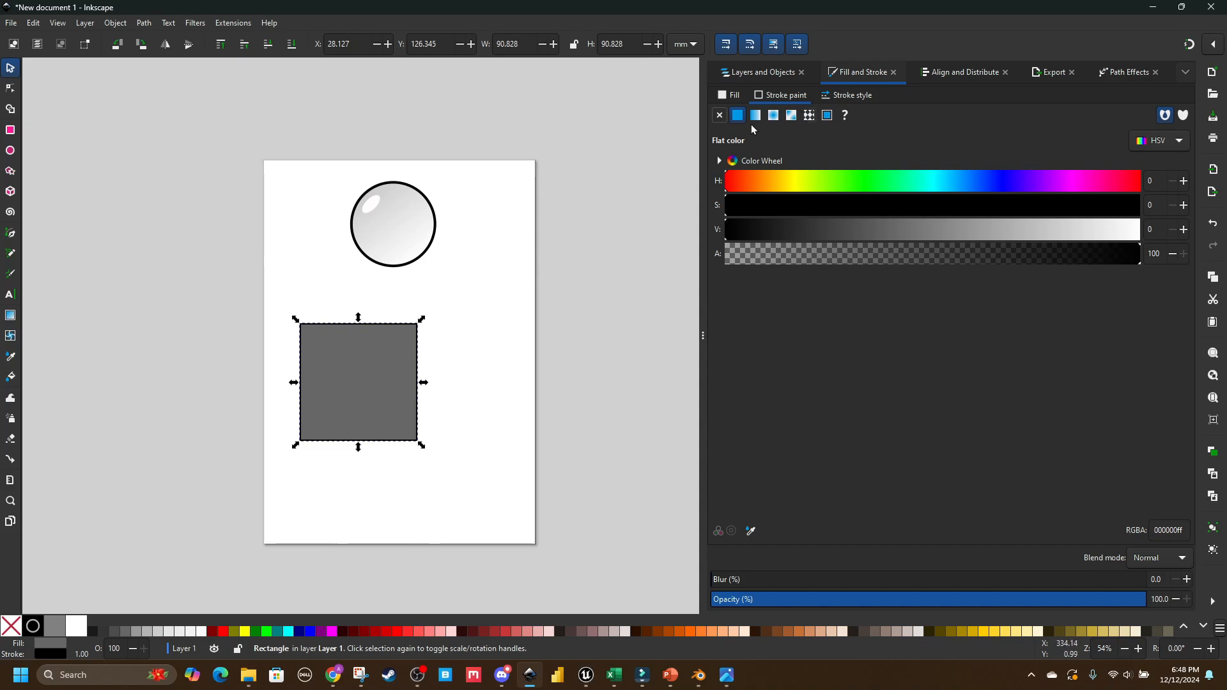
left_click(847, 95)
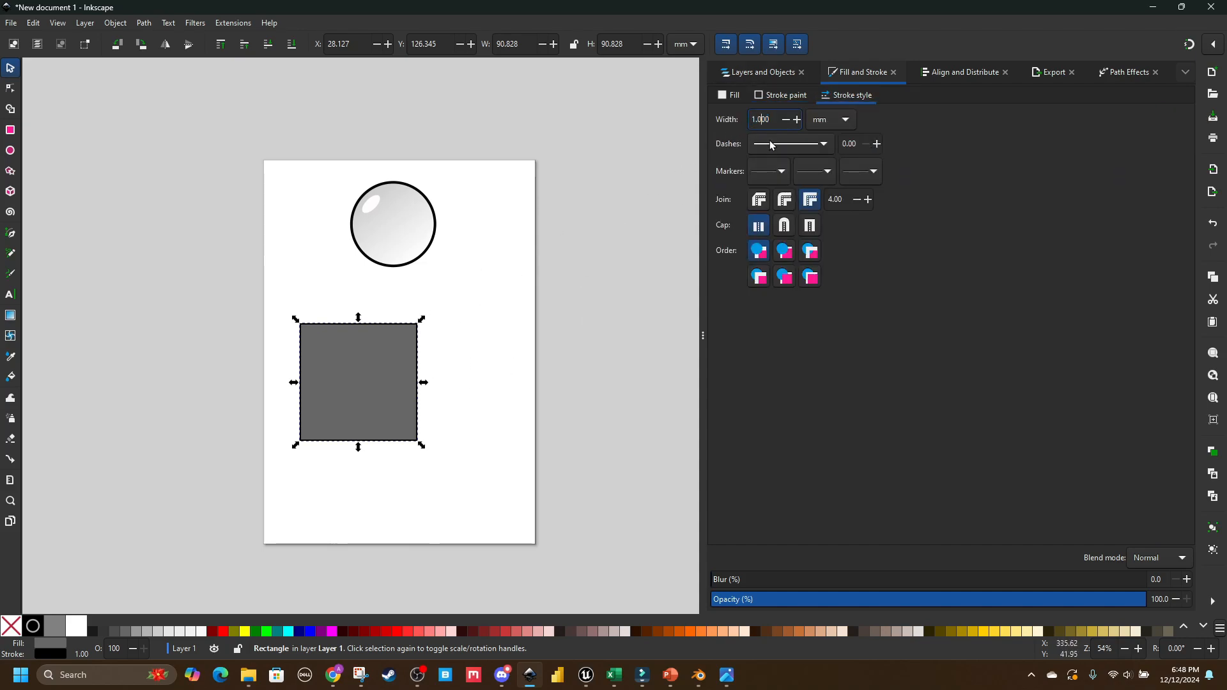
key("ctrl+a")
type("2")
key("Return")
key("ctrl+a")
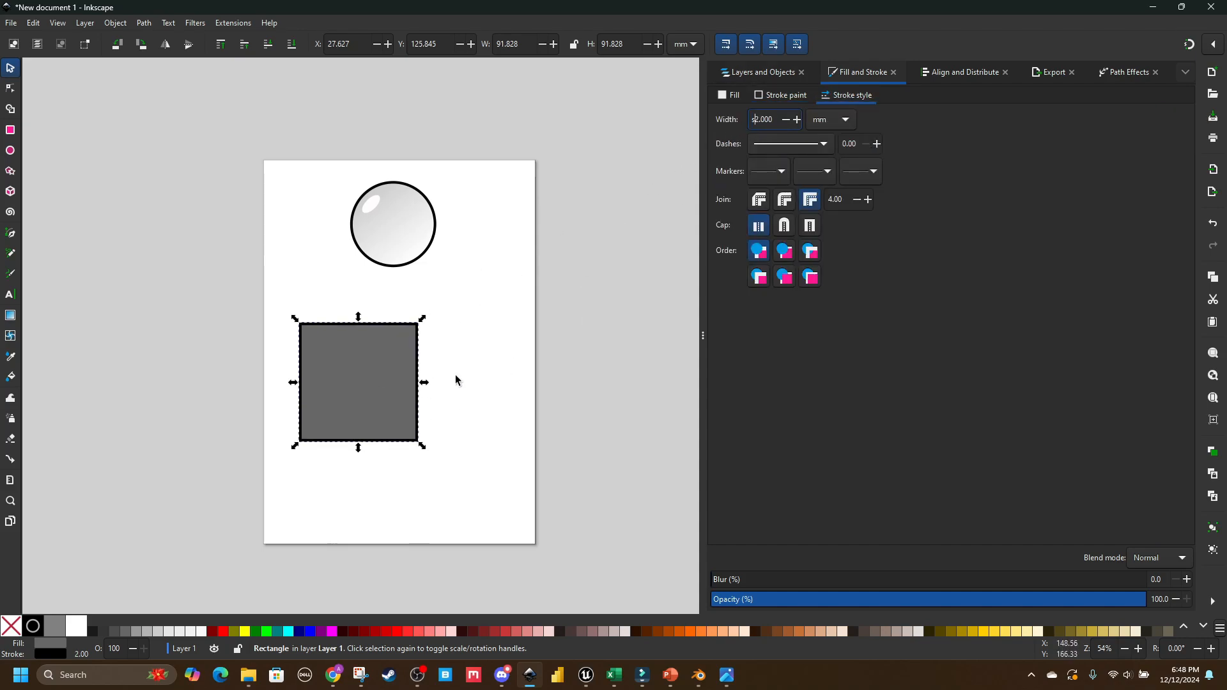
type("0")
left_click(399, 378)
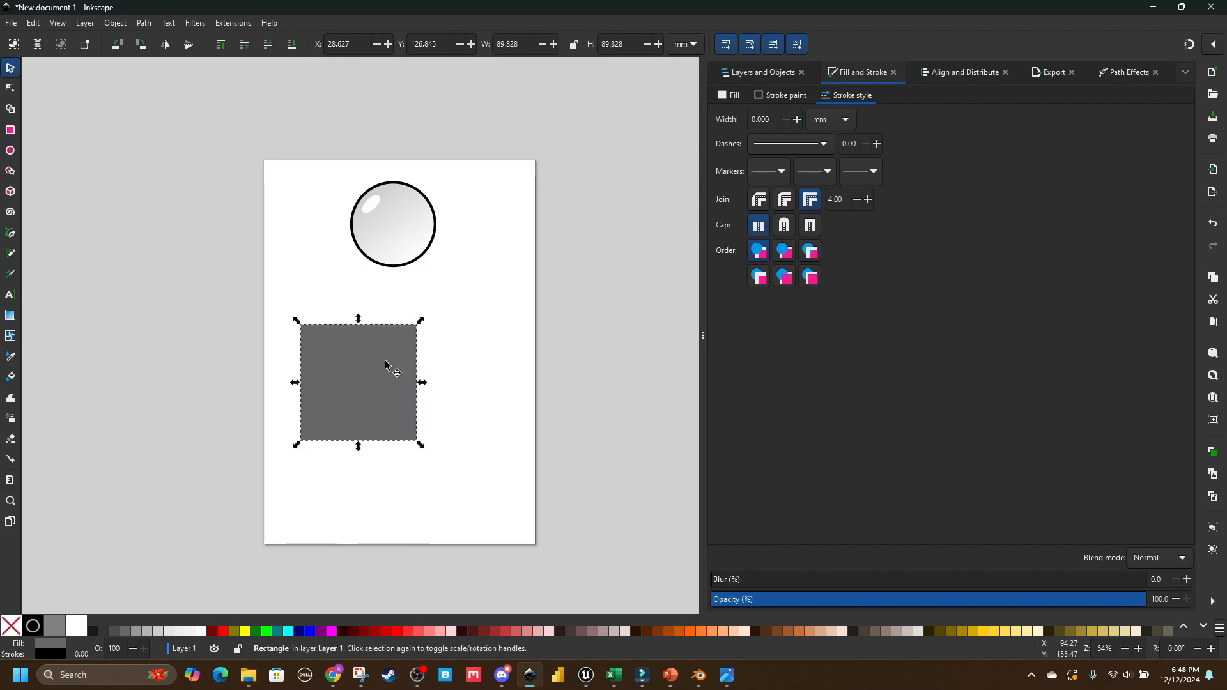
Step: Rotate the square 45° into a diamond and move it horizontally to X about 51 mm
left_click(386, 363)
left_click(445, 376)
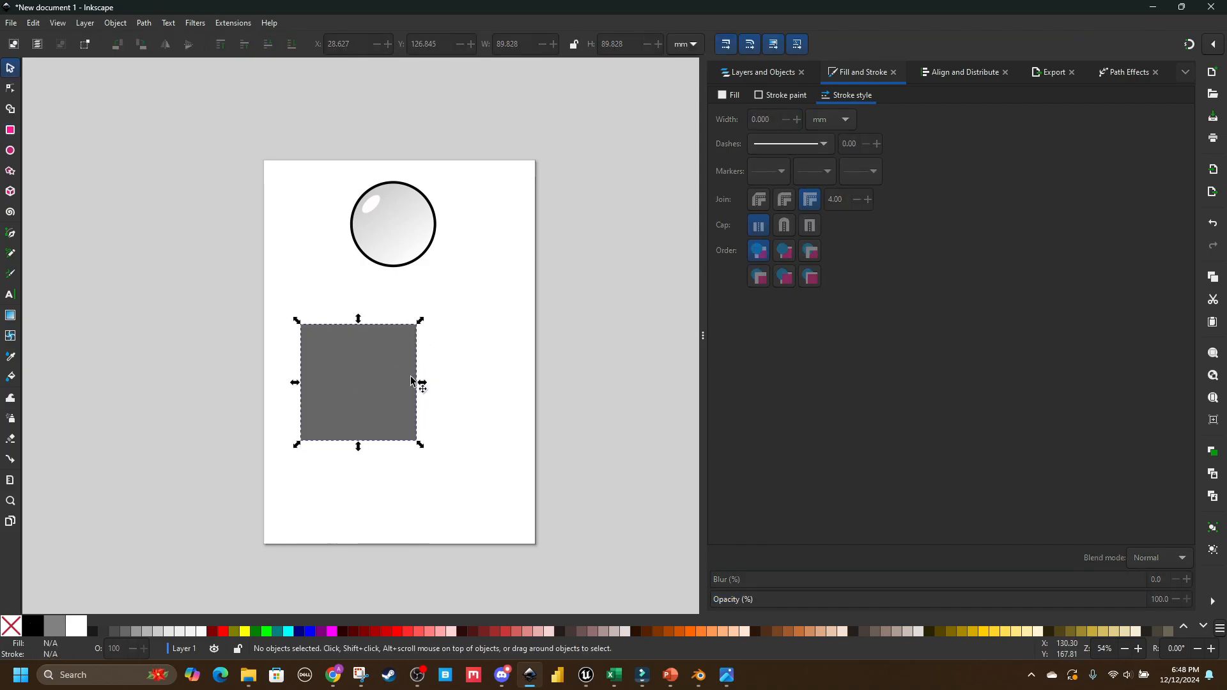
double_click(396, 378)
key("s")
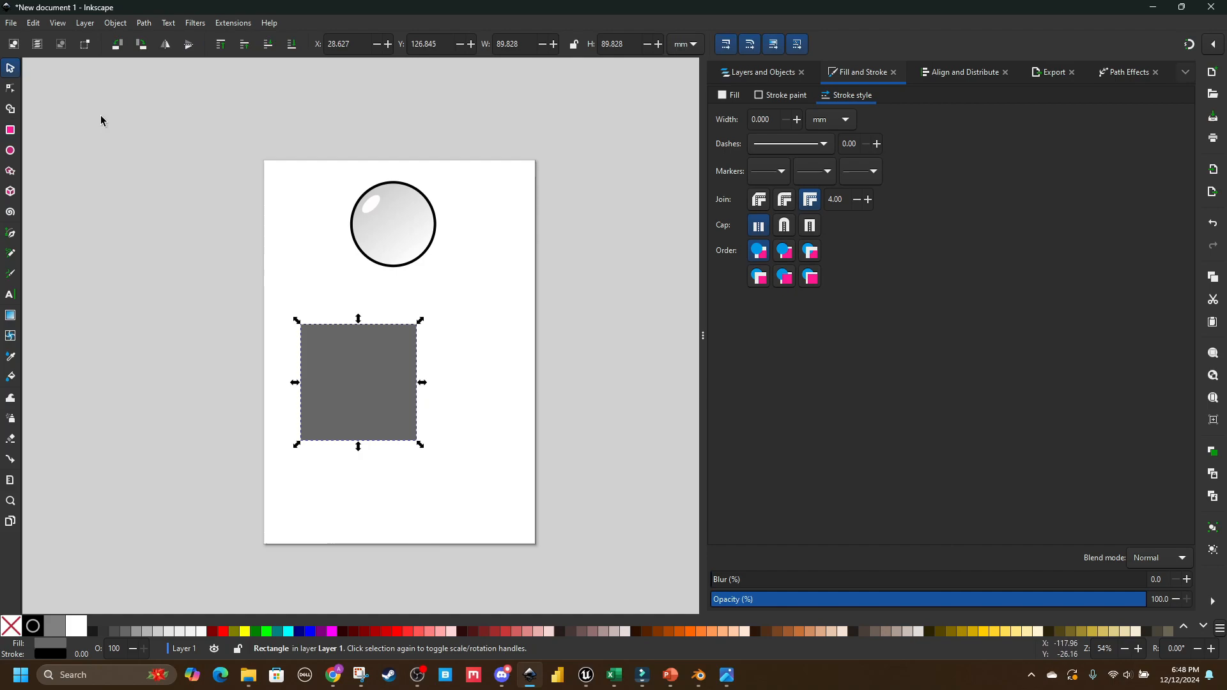
left_click(366, 379)
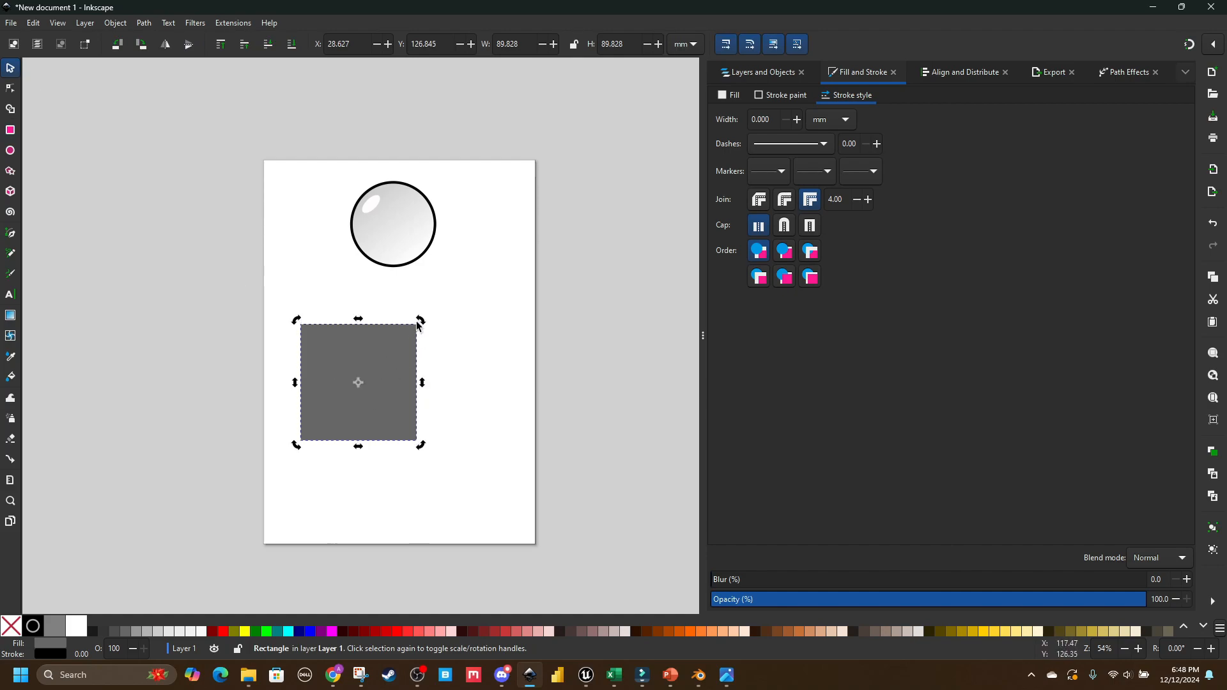
key("ctrl")
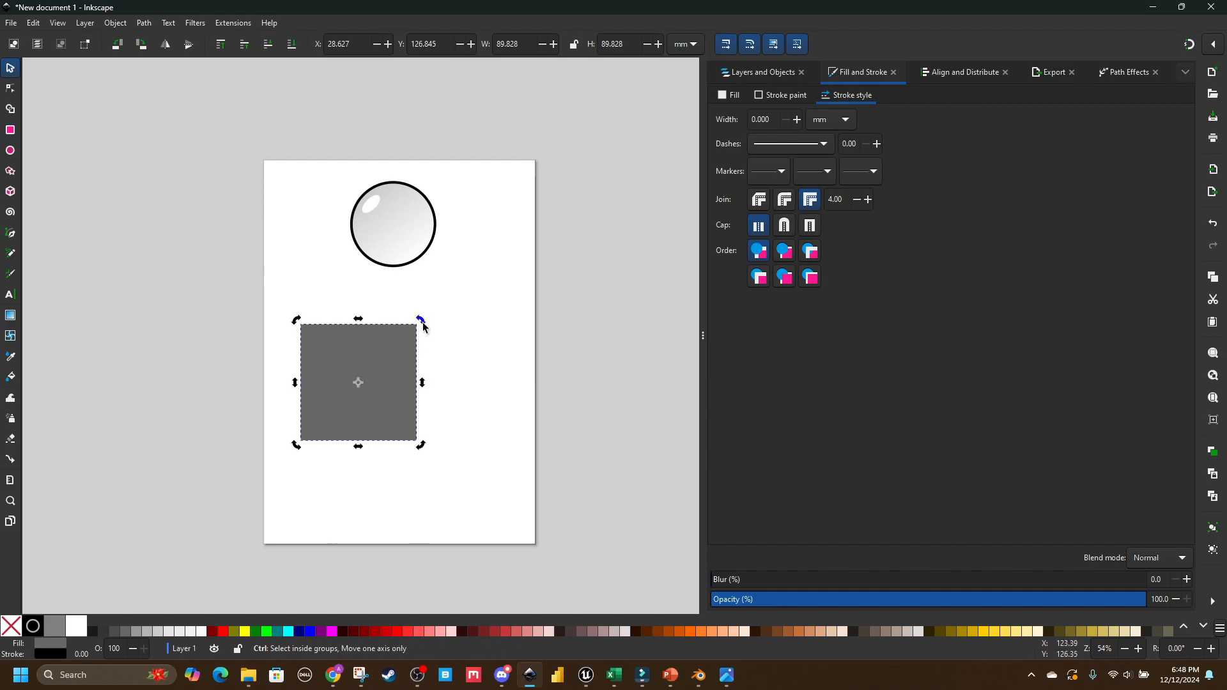
left_click_drag(422, 323, 464, 386, "ctrl")
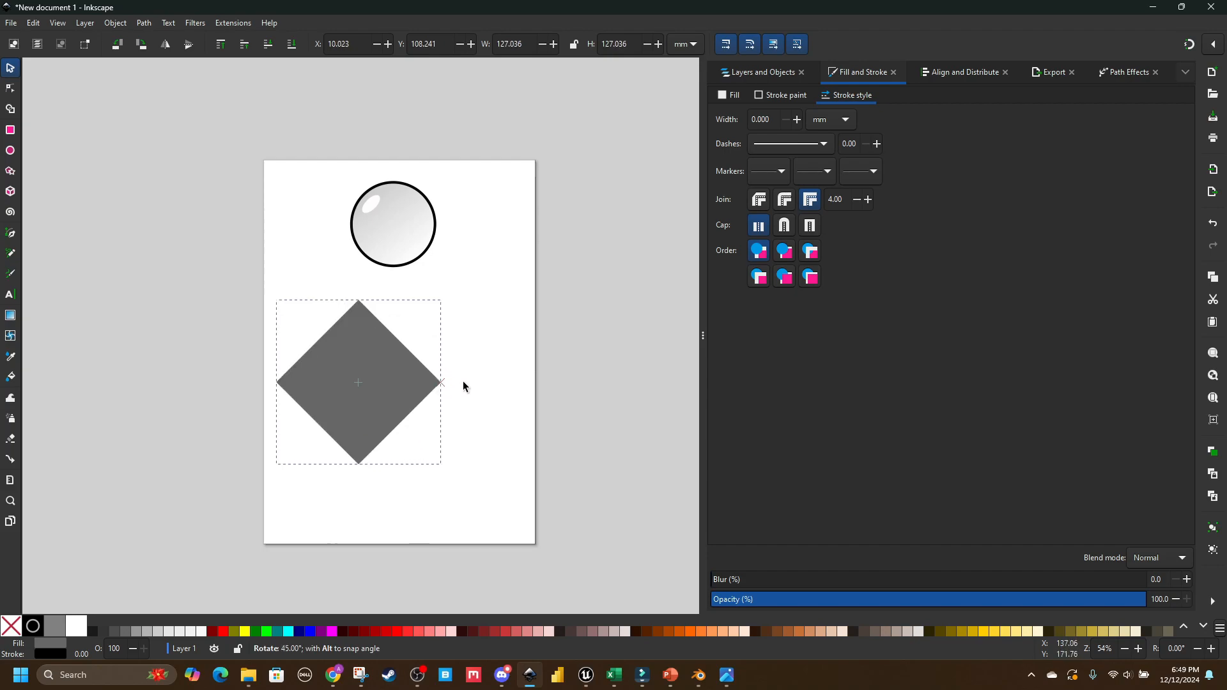
left_click_drag(462, 381, 463, 381, "ctrl")
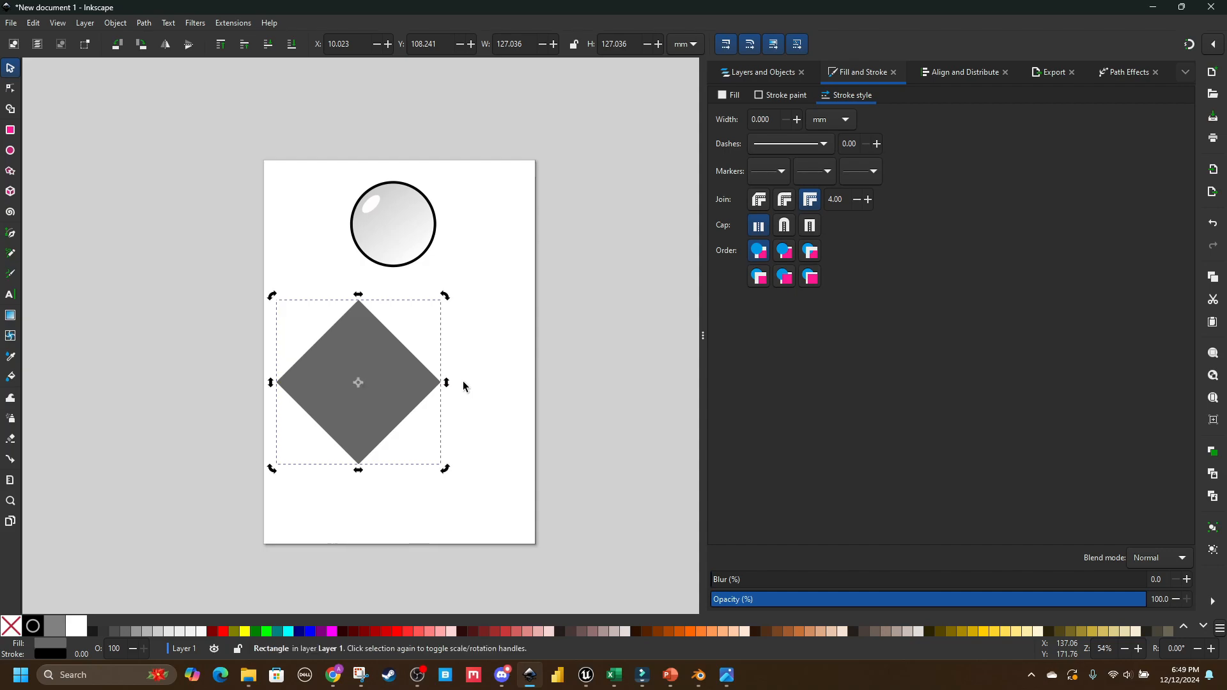
left_click_drag(409, 411, 463, 410, "ctrl")
Step: Convert the diamond to a path
left_click(129, 25)
mouse_move(144, 23)
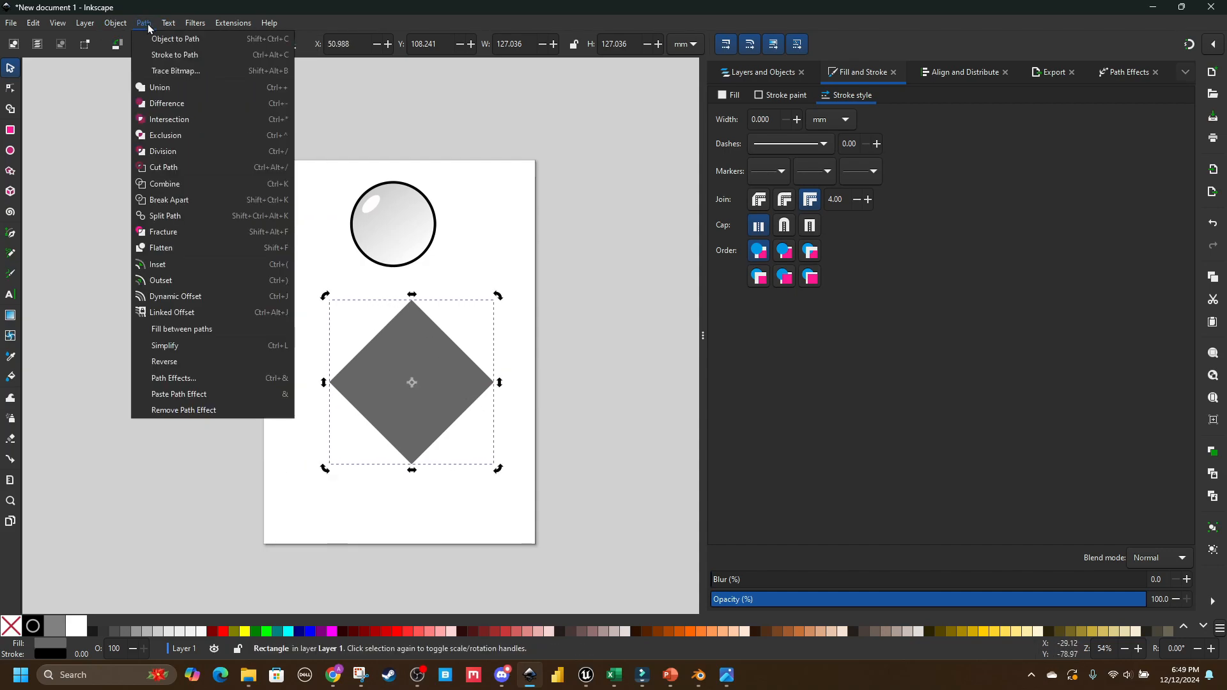
left_click(165, 41)
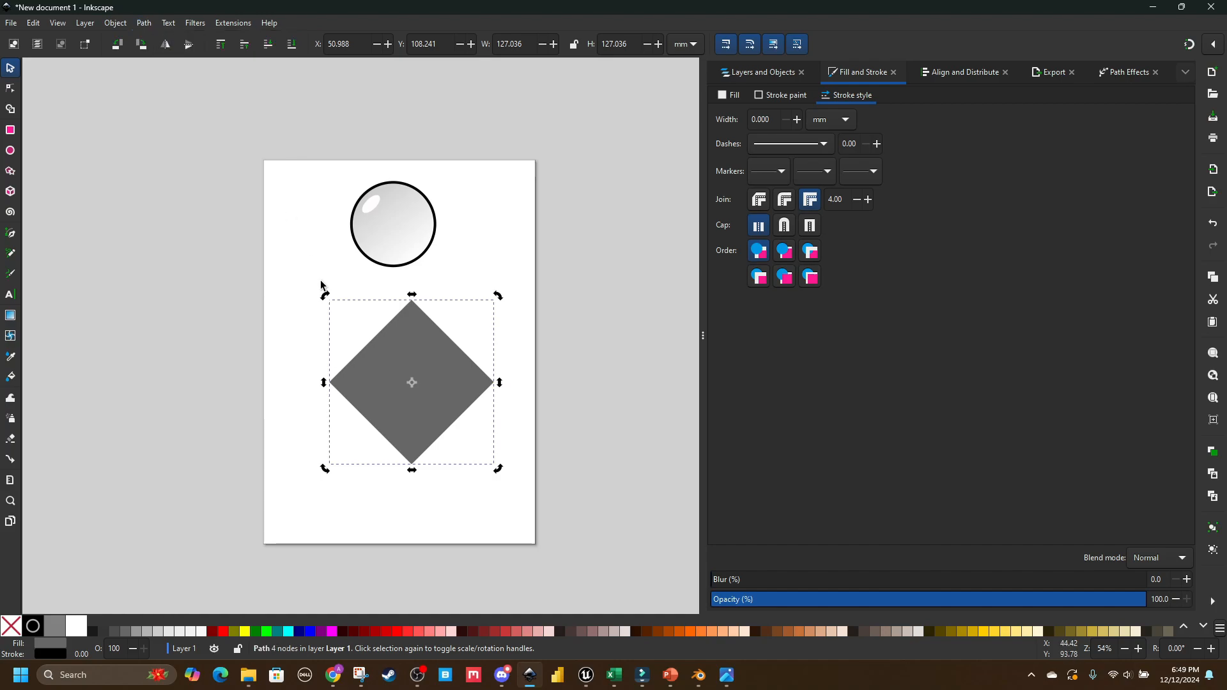
Step: Delete the diamond's left corner node so that a right-pointing triangle remains
double_click(391, 387)
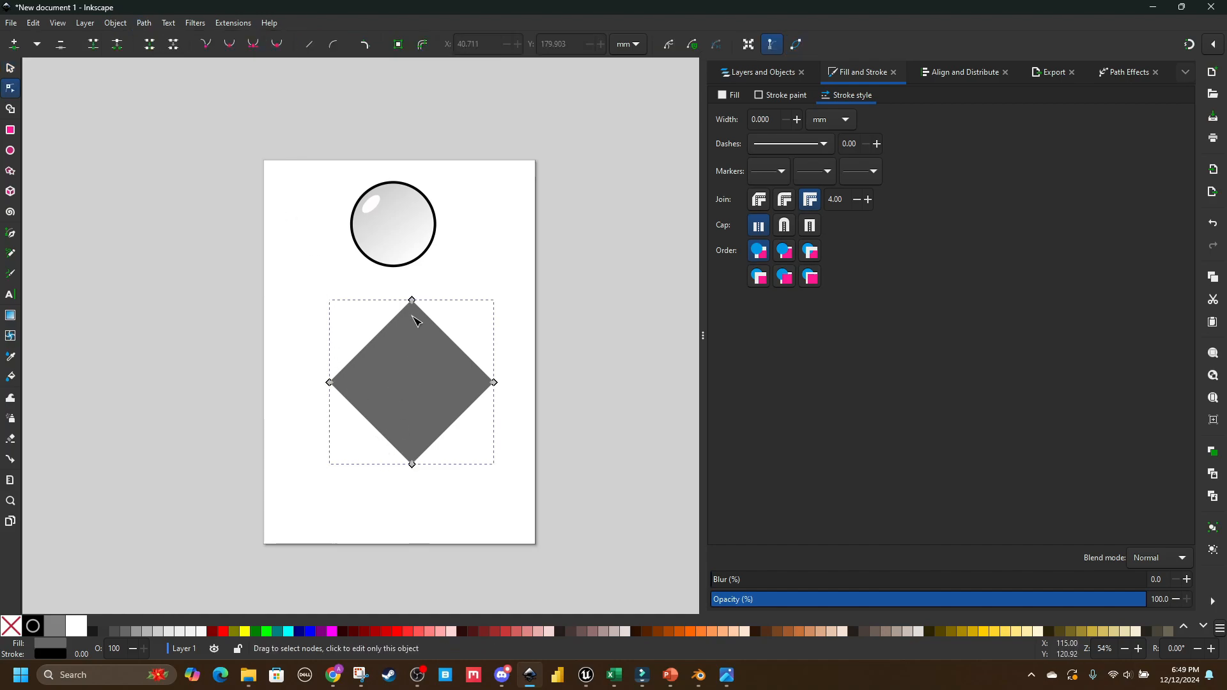
left_click_drag(294, 358, 356, 433)
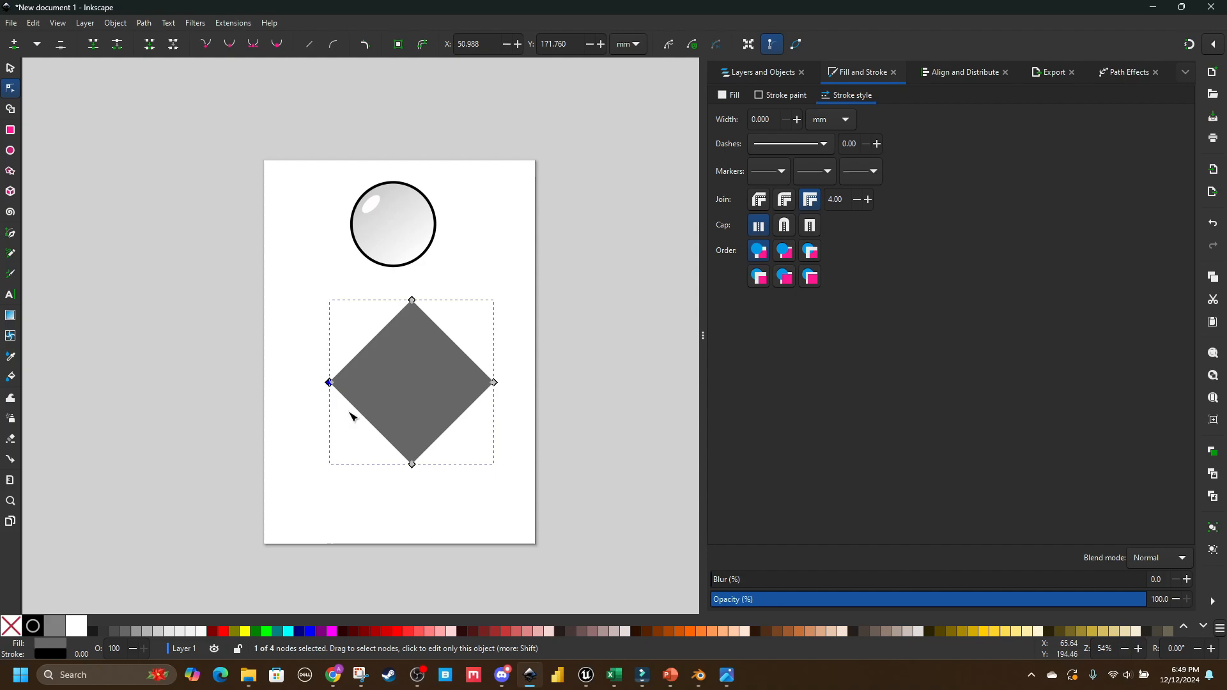
key("Delete")
key("s")
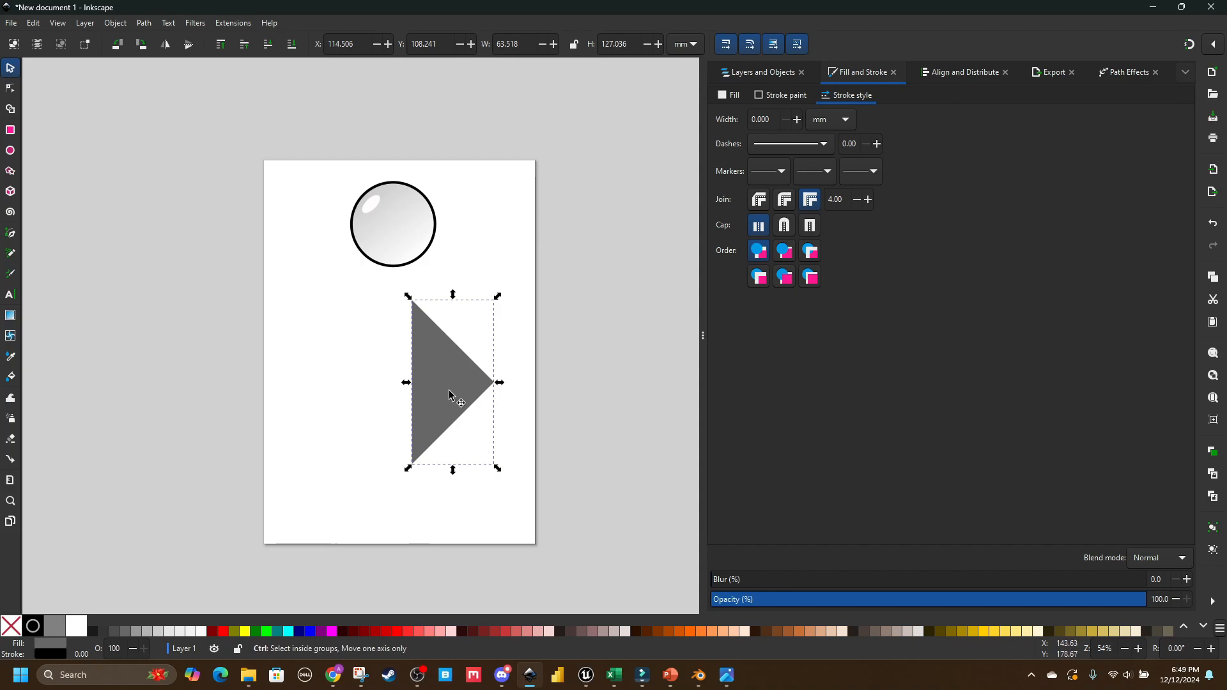
Step: Duplicate the triangle, shift the copy horizontally left to X about 94 mm and fill it black
key("ctrl+d")
left_click_drag(450, 394, 419, 386, "ctrl")
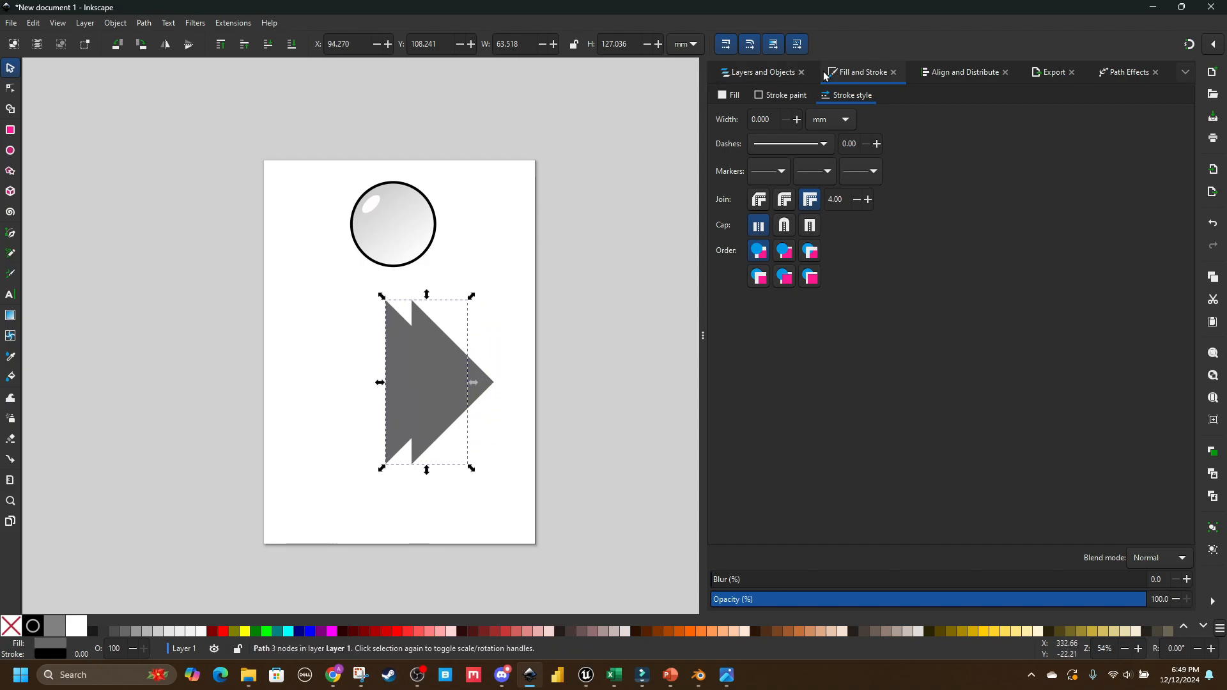
left_click(731, 100)
left_click_drag(781, 229, 595, 251)
left_click_drag(406, 383, 416, 390, "ctrl")
Step: Try cutting the black triangle out of the grey one with Difference, and undo the cut
left_click(490, 385, "shift")
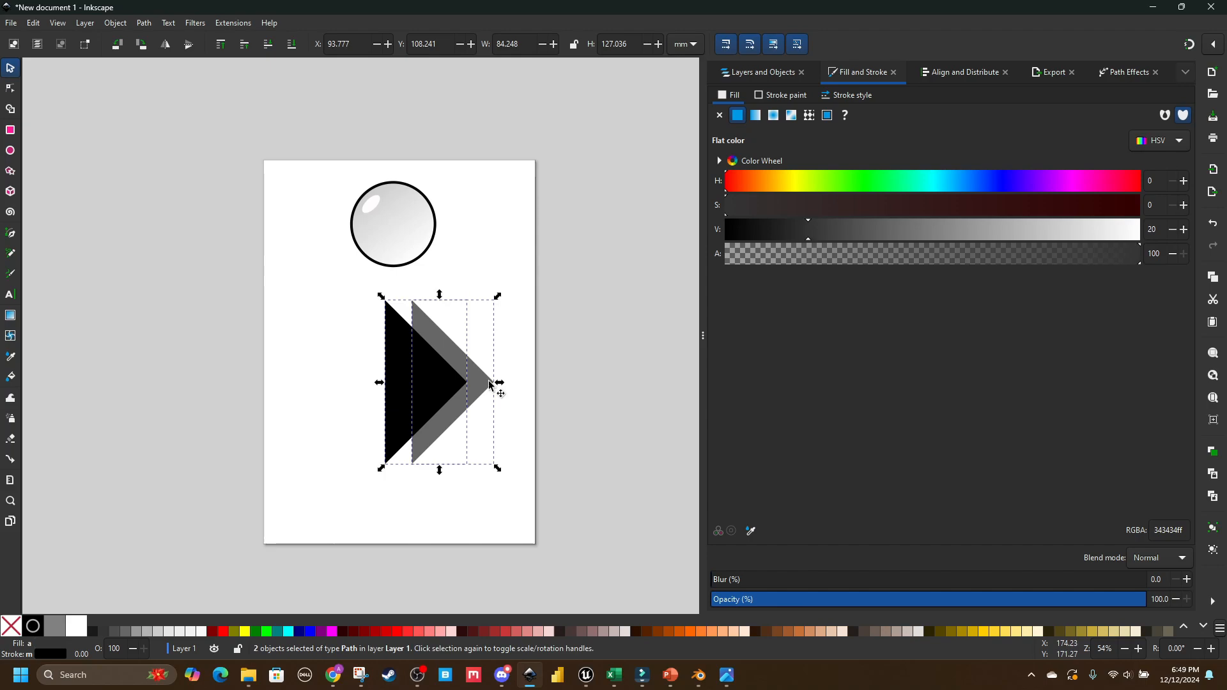
left_click(143, 24)
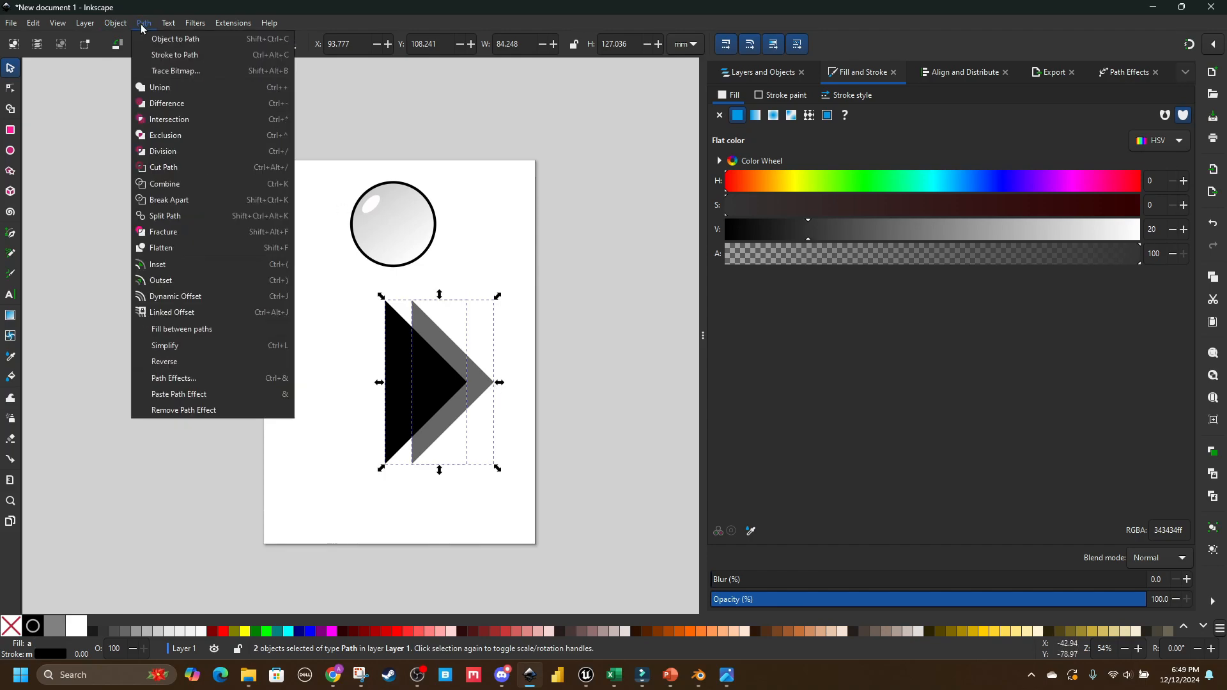
left_click(167, 104)
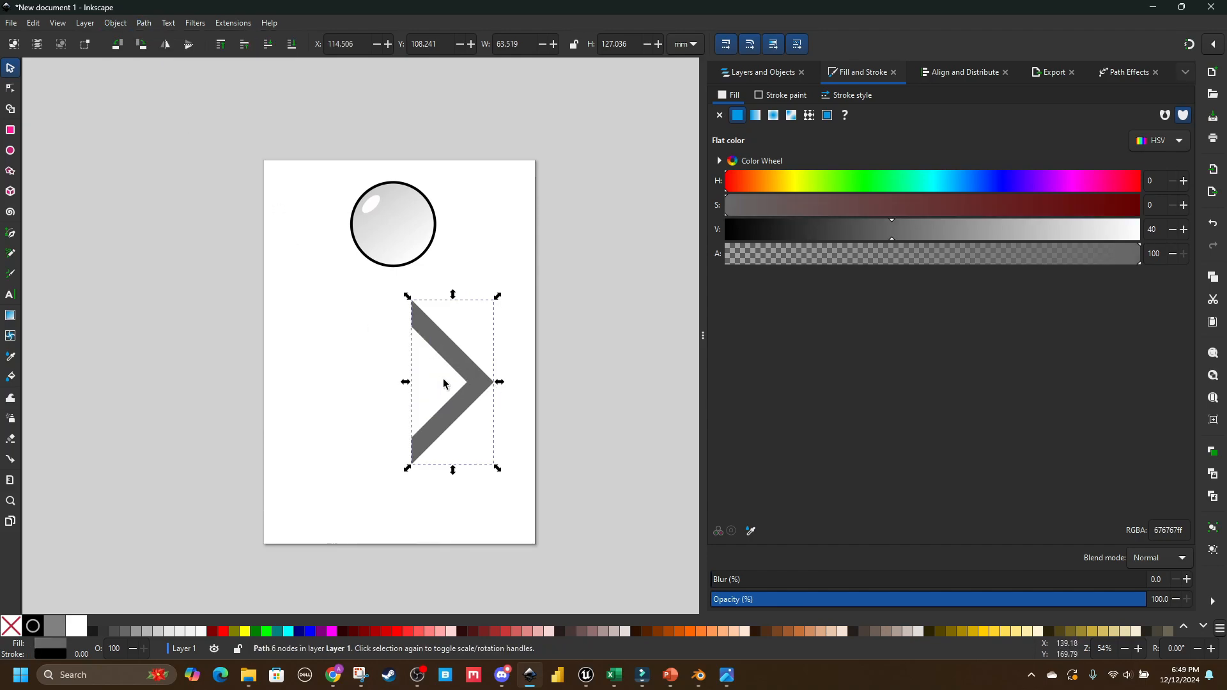
left_click(381, 389)
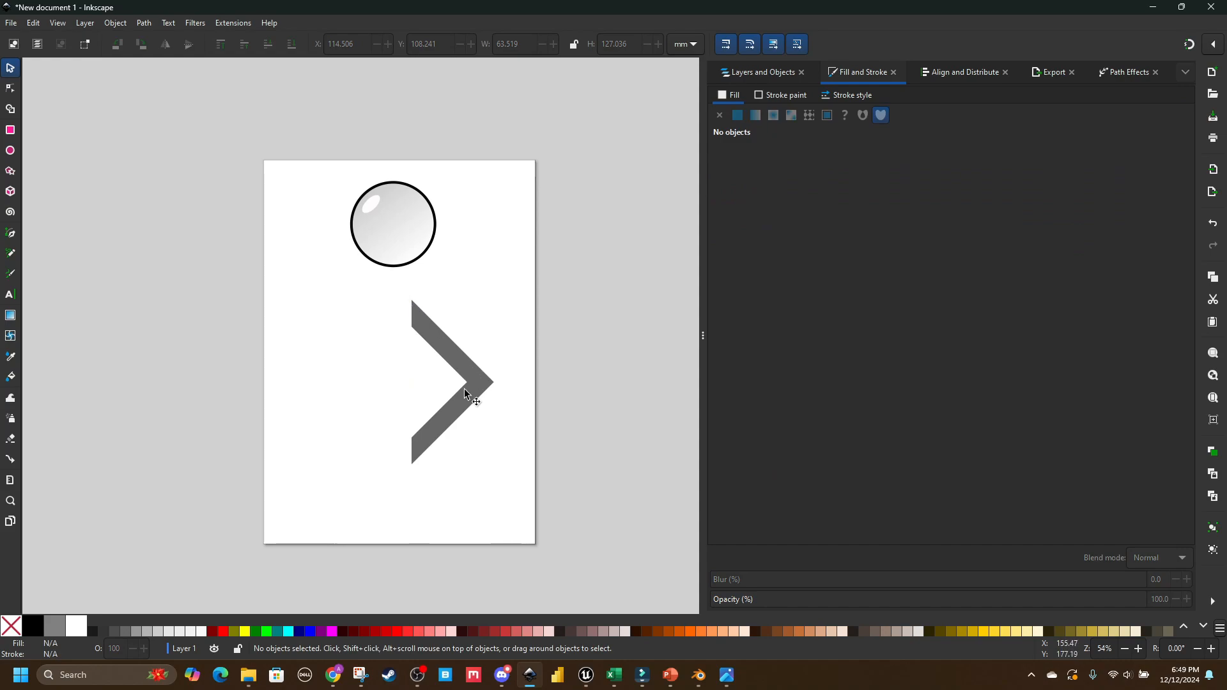
key("ctrl+z")
Step: Move the black triangle to X about 96 mm, try the Difference cut with the grey triangle, and undo the cut
left_click(424, 392)
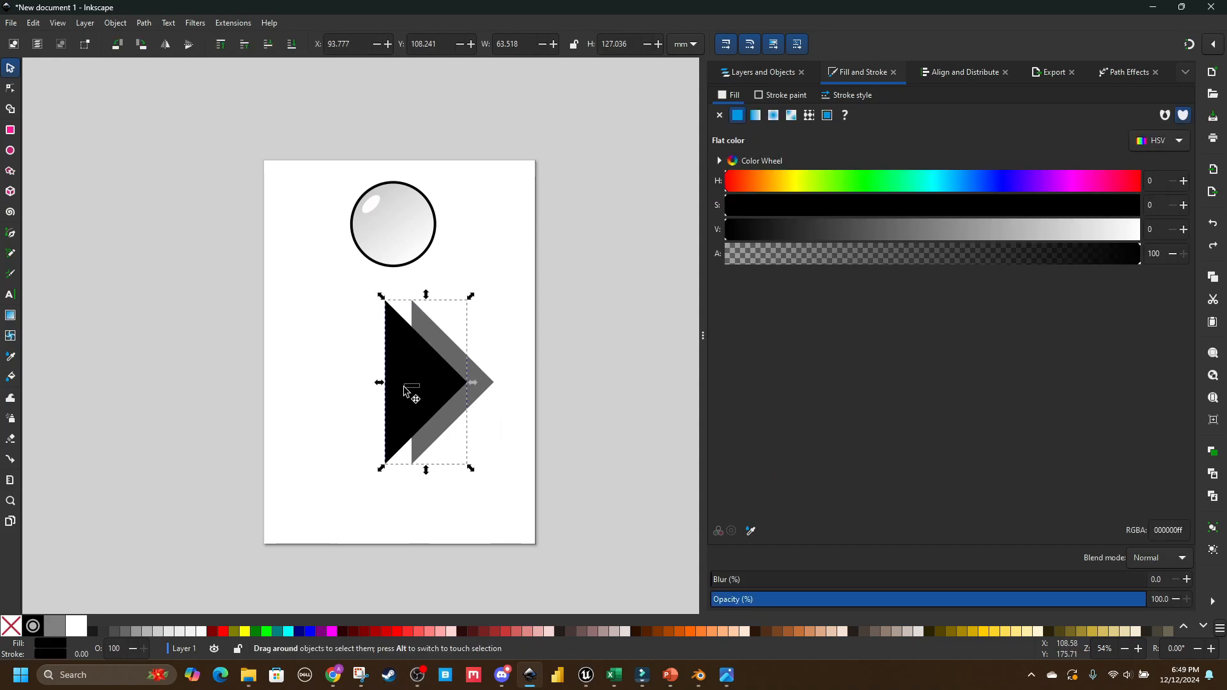
left_click_drag(416, 388, 443, 389, "ctrl")
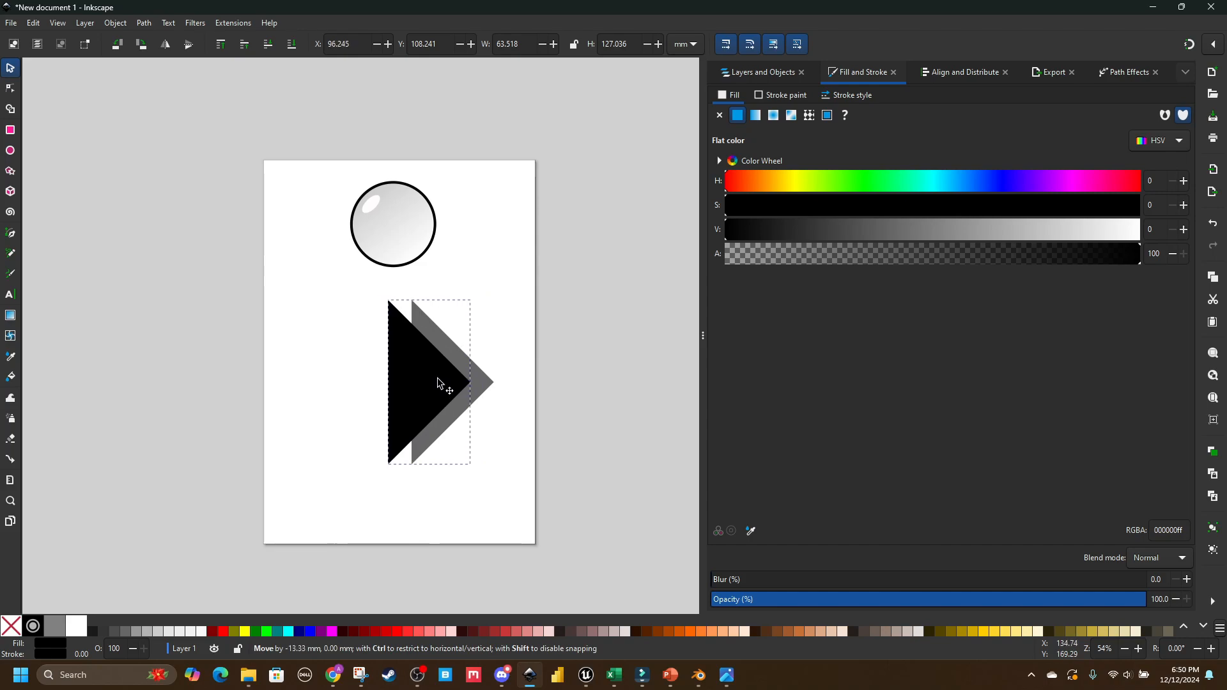
left_click(445, 347, "shift")
left_click(139, 30)
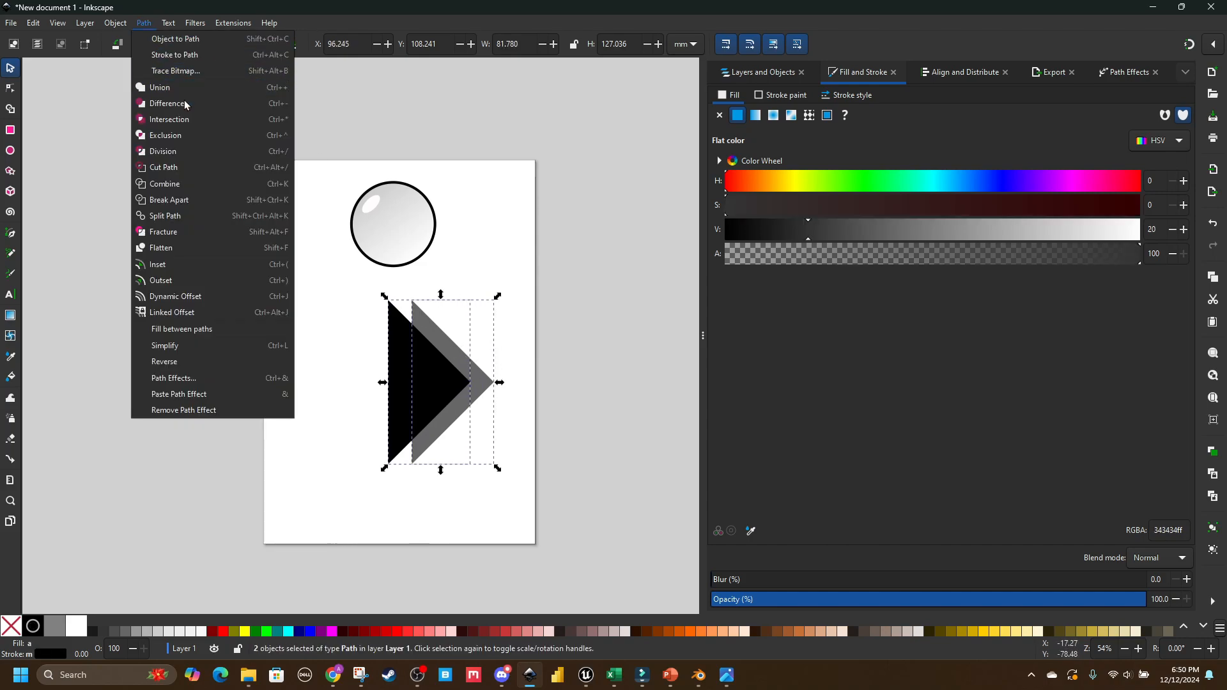
left_click(192, 104)
key("ctrl+z")
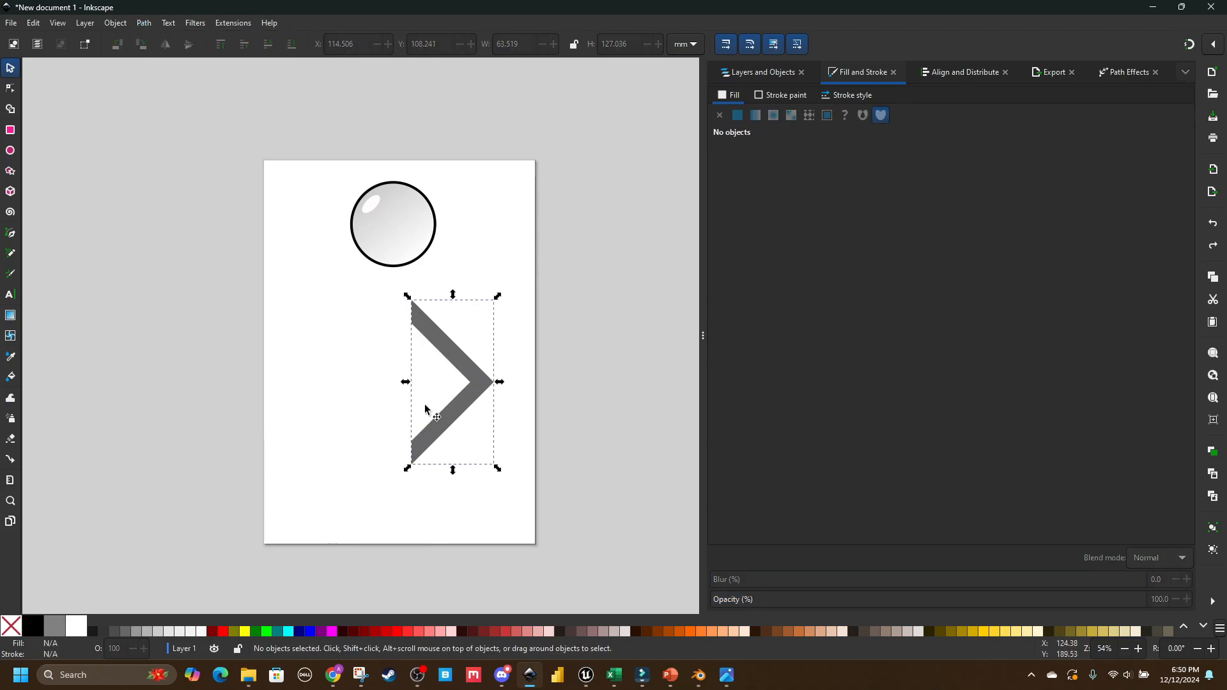
Step: Move the black triangle left to X about 87 mm and subtract it from the grey triangle with Difference to form a chevron
left_click_drag(421, 386, 395, 386, "ctrl")
left_click(474, 377, "shift")
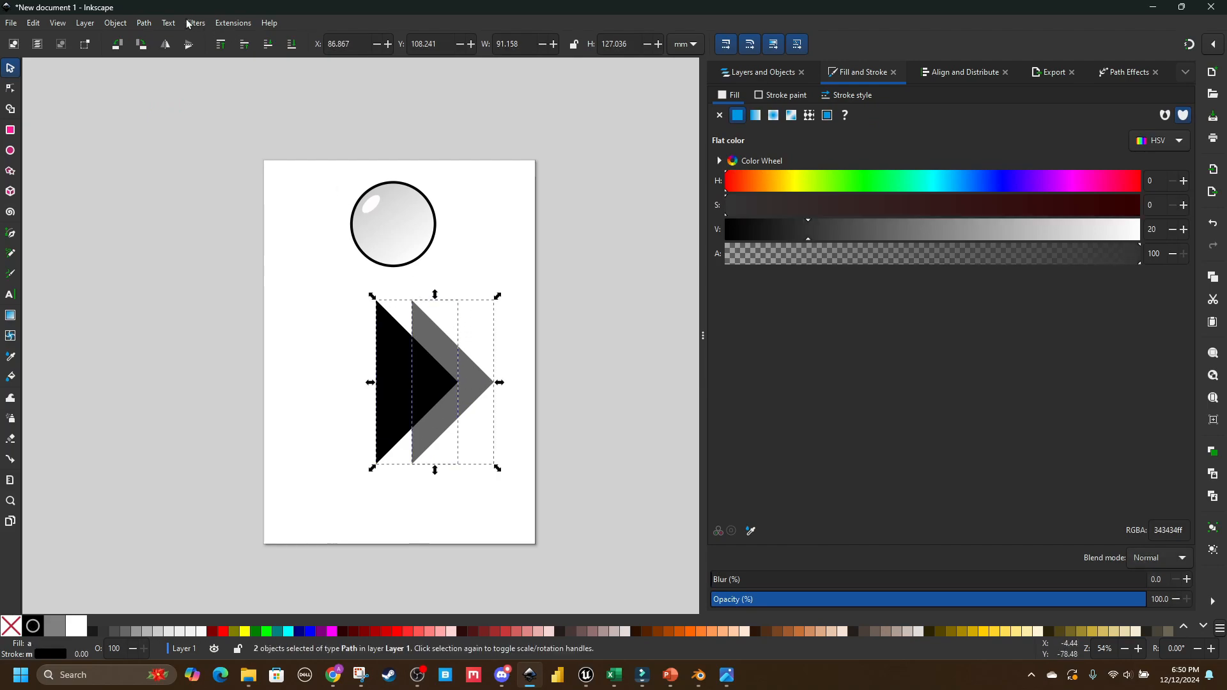
left_click(143, 23)
left_click(192, 104)
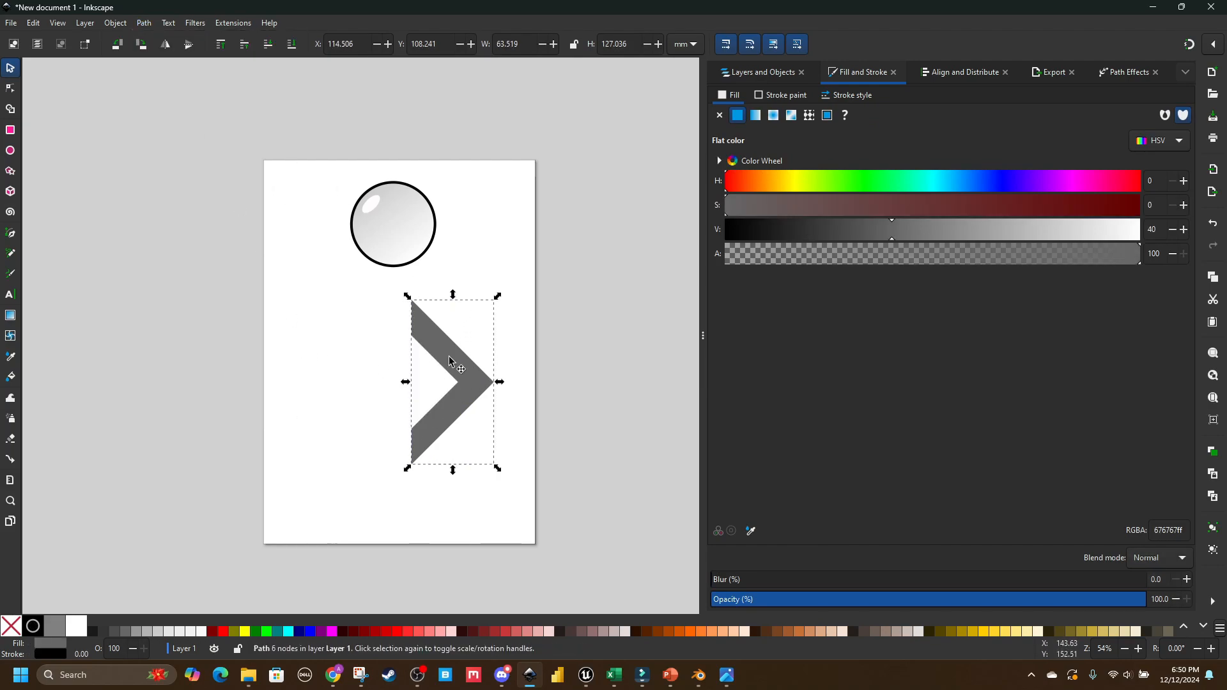
Step: Duplicate the chevron twice to its left, forming a horizontal row of three about 159 mm wide
key("ctrl+d")
left_click_drag(458, 378, 338, 382)
key("ctrl+d")
Step: Lighten the fill of all three chevrons to an HSV value of 93
left_click(418, 390, "shift")
left_click(478, 381, "shift")
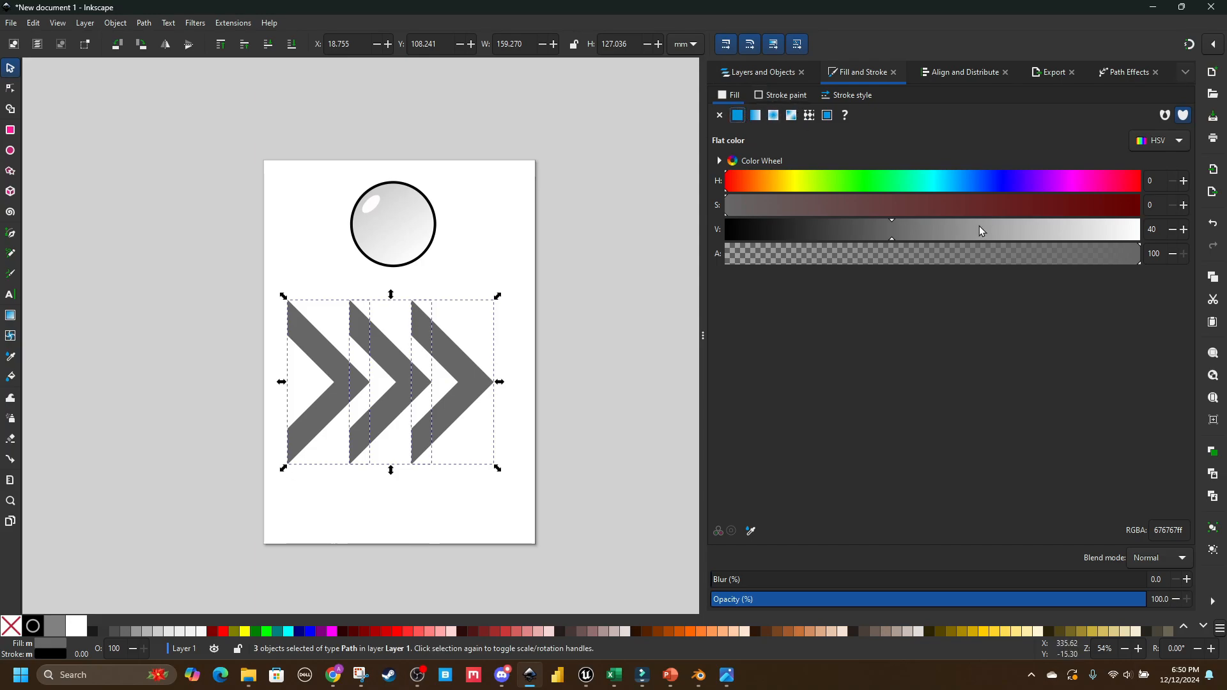
left_click_drag(982, 231, 1111, 232)
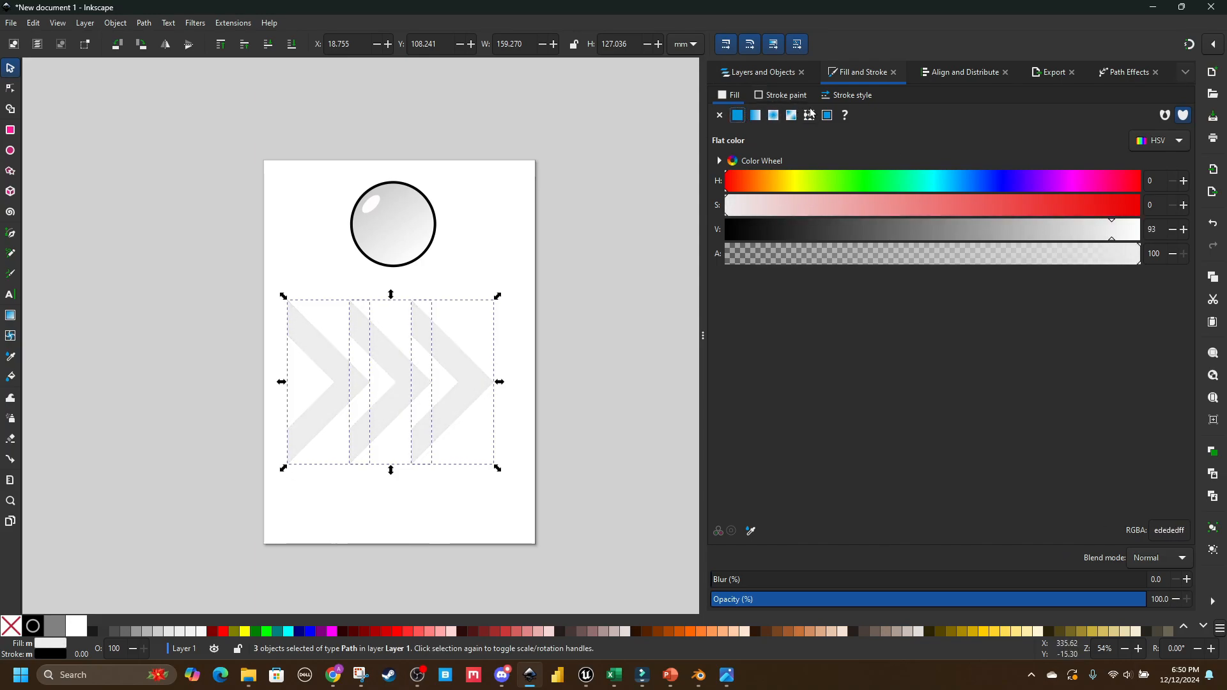
Step: Give the three chevrons a black outline with a stroke width of 2 mm
left_click(790, 95)
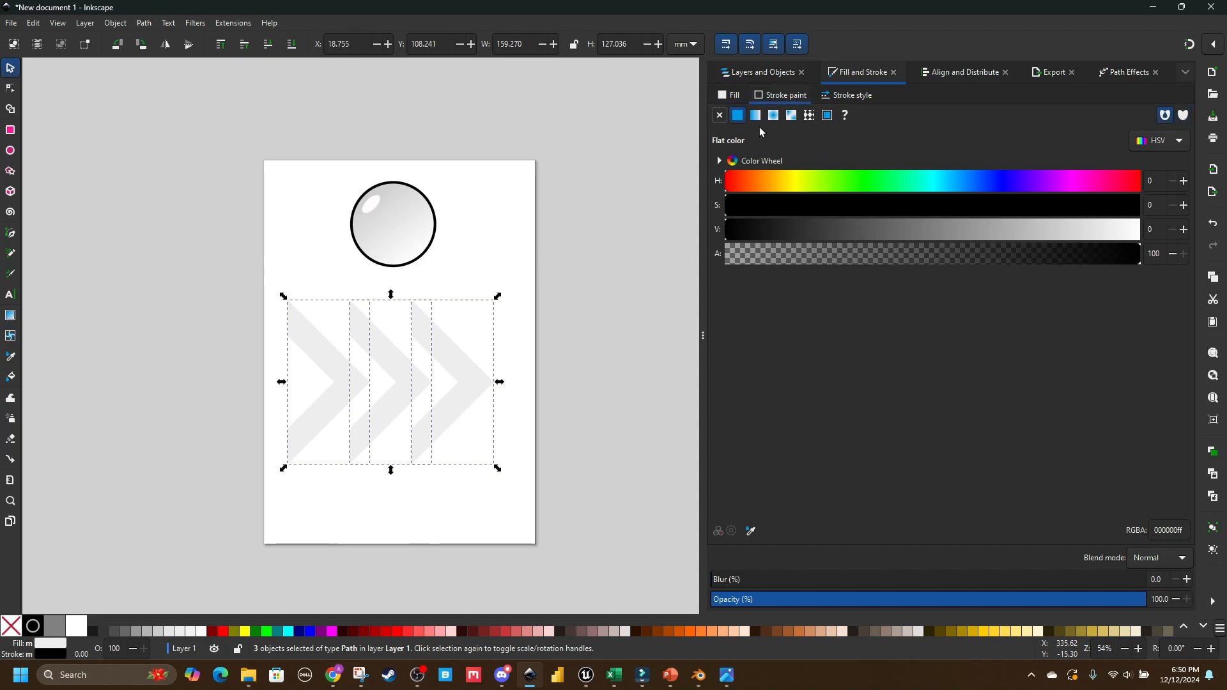
left_click(840, 98)
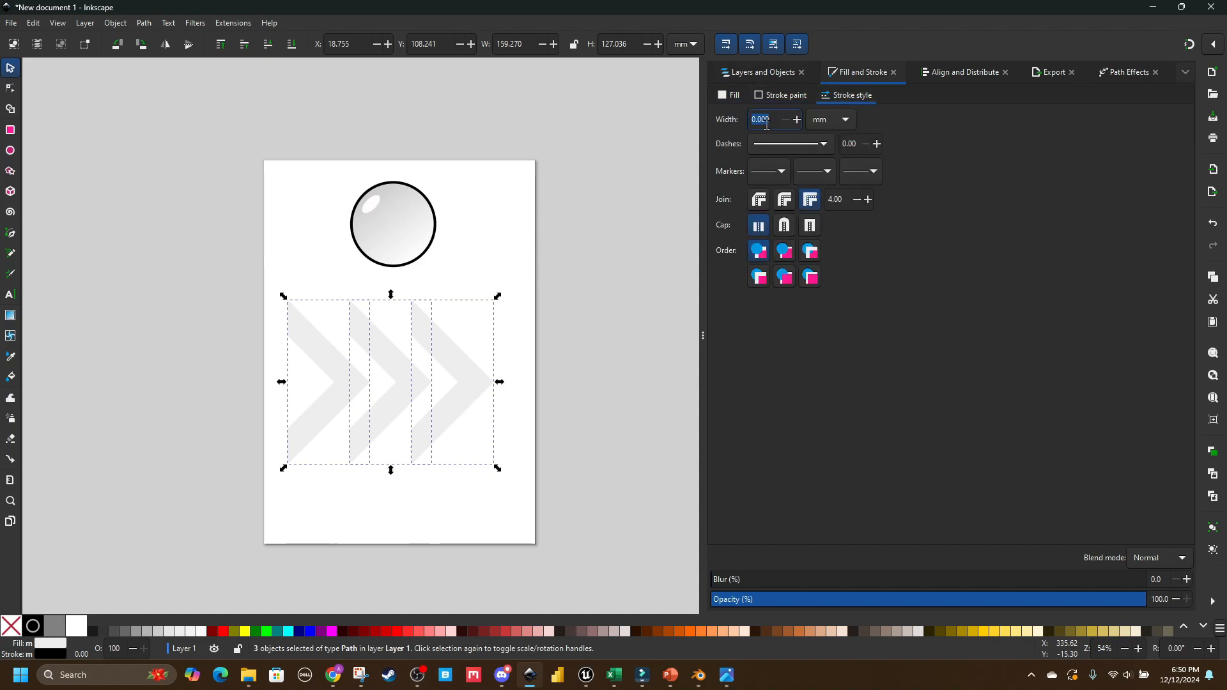
type("2")
key("Return")
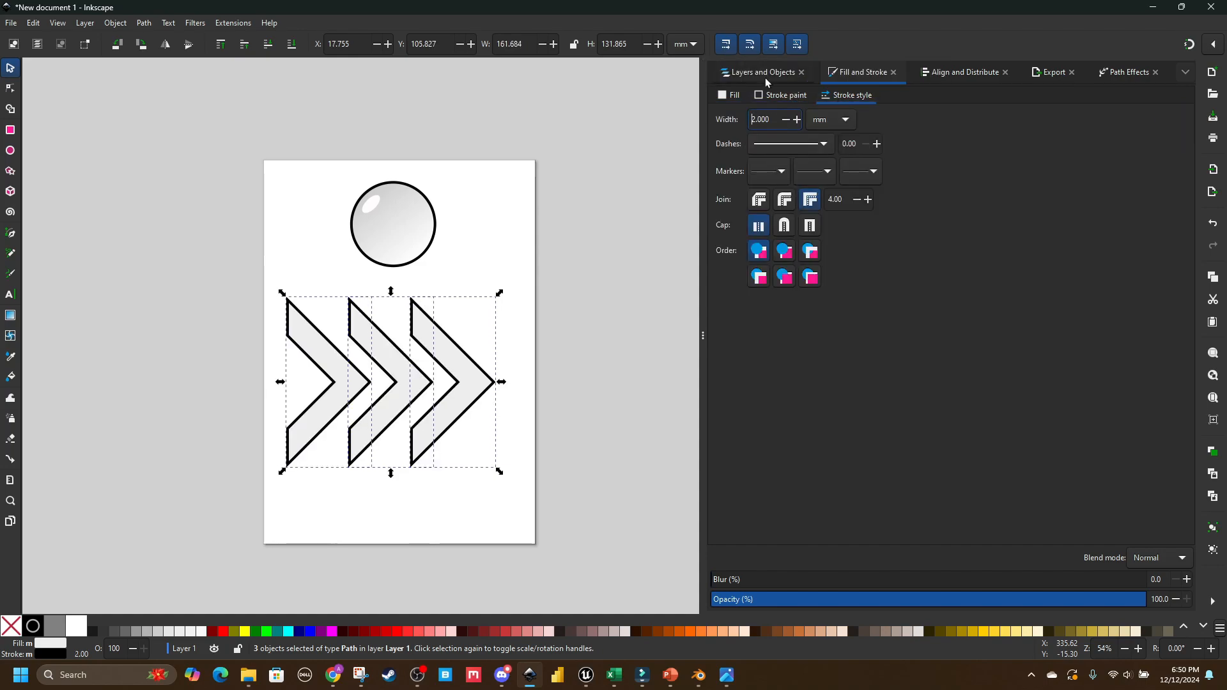
left_click(784, 95)
left_click(599, 319)
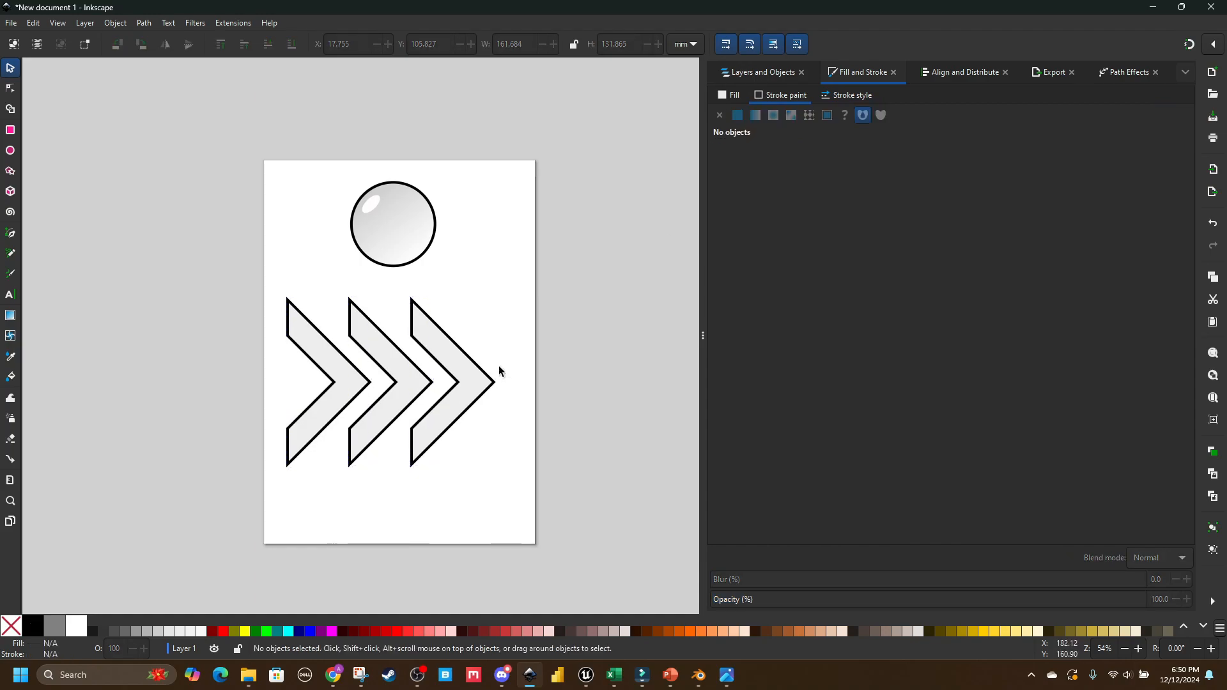
Step: Select the three chevrons and restrict the export to the selected objects only
left_click_drag(540, 277, 195, 533)
left_click(1051, 73)
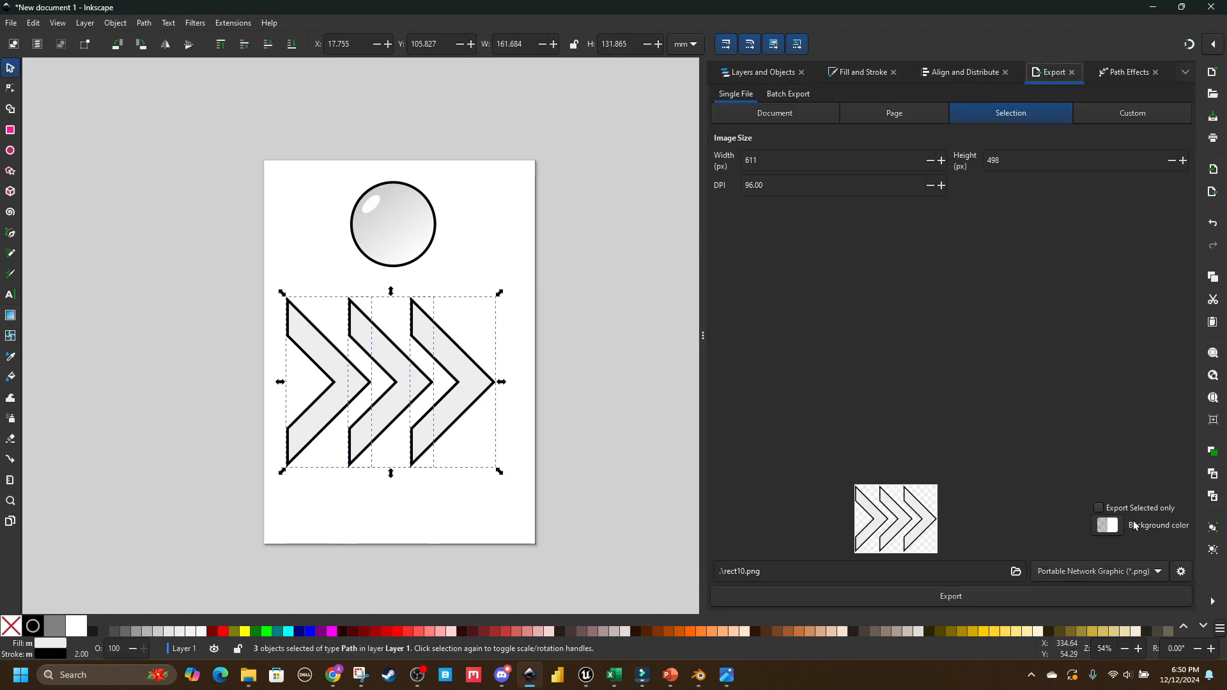
left_click(1102, 511)
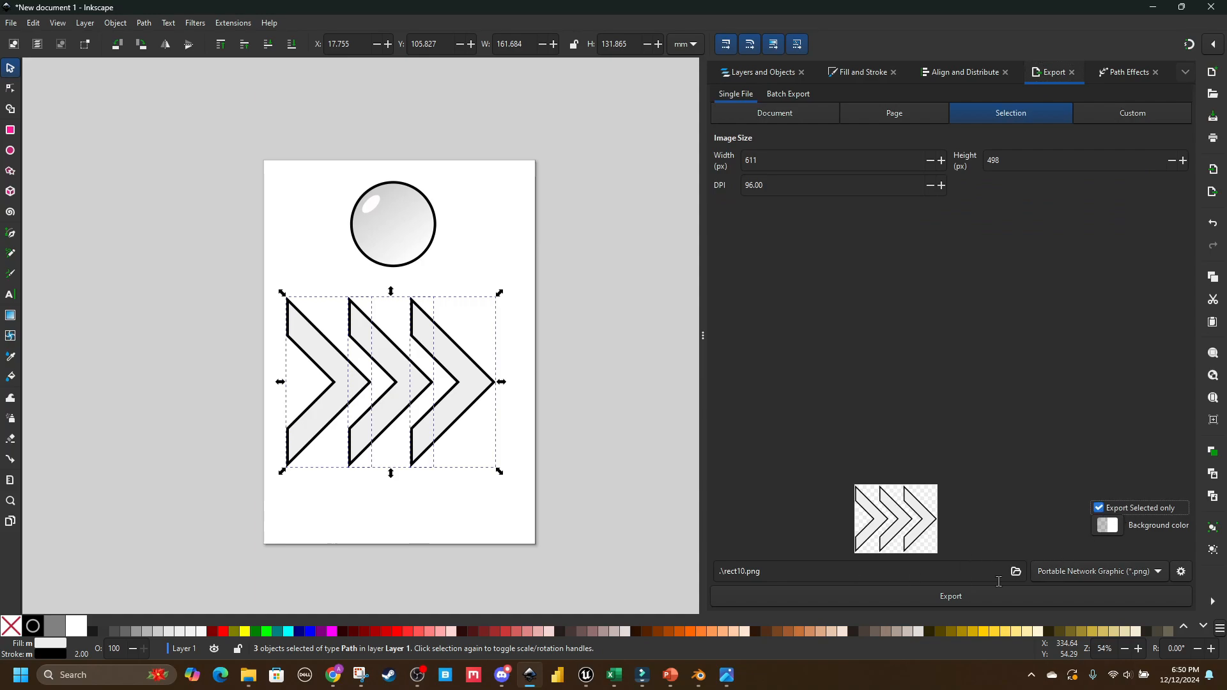
Step: Set the chevrons' PNG export to the file name Arrow_3 in the Board Game folder and export them
left_click(1016, 572)
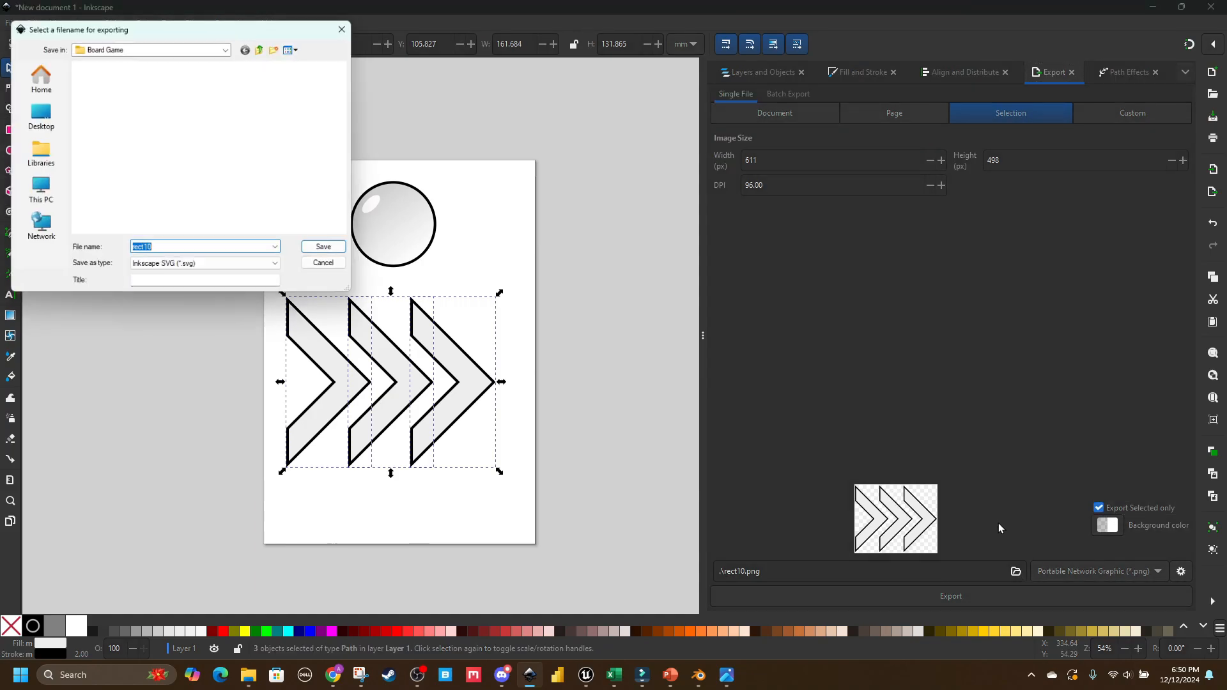
left_click(259, 275)
left_click(191, 283)
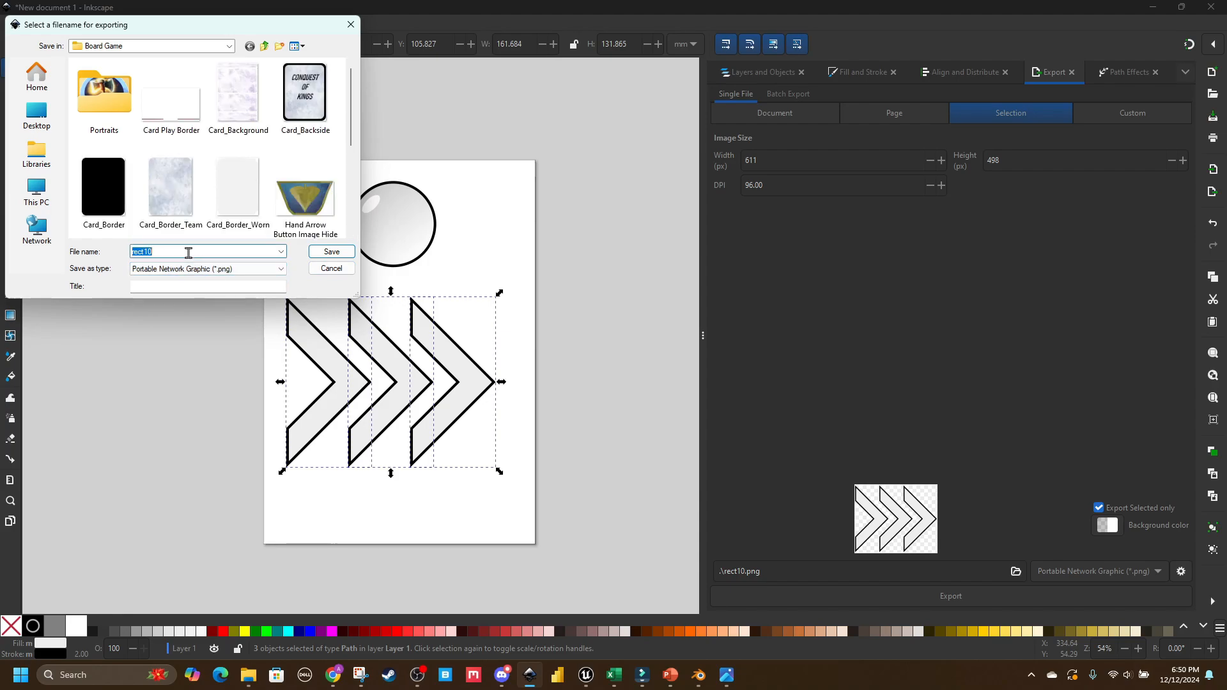
type("Arrow_3")
left_click(329, 254)
left_click(616, 363)
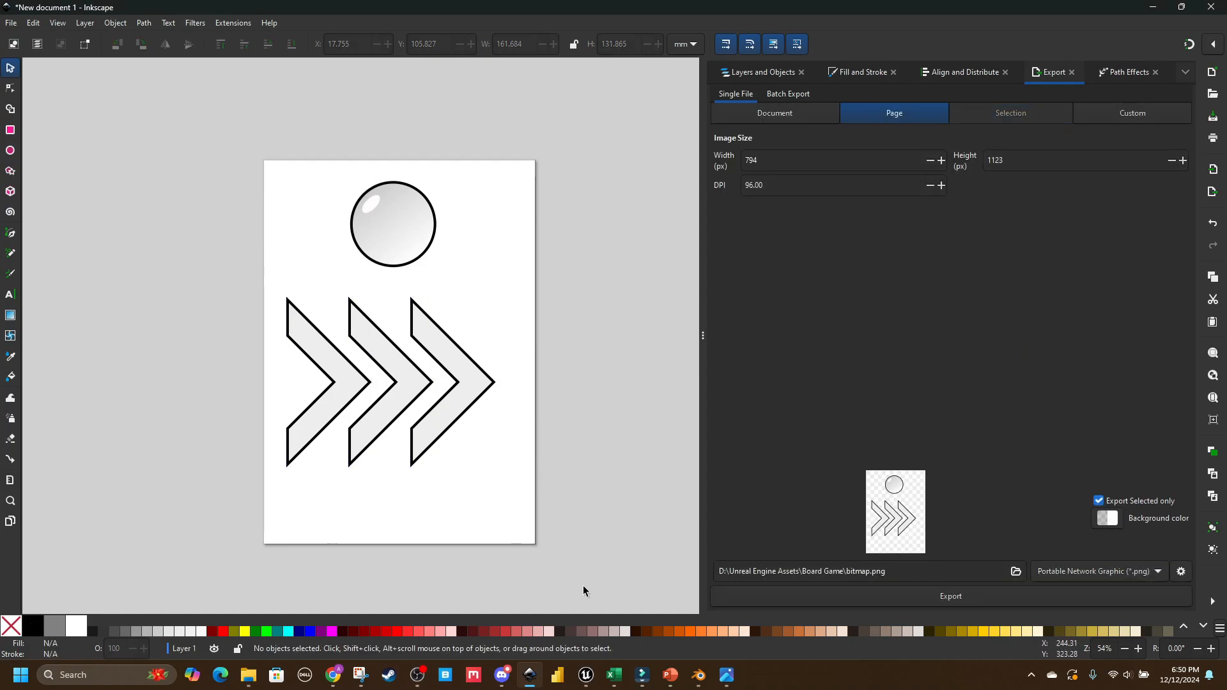
Step: Switch to Unreal Engine and import the Arrow_3 image into the Widgets/Icons content folder
left_click(586, 674)
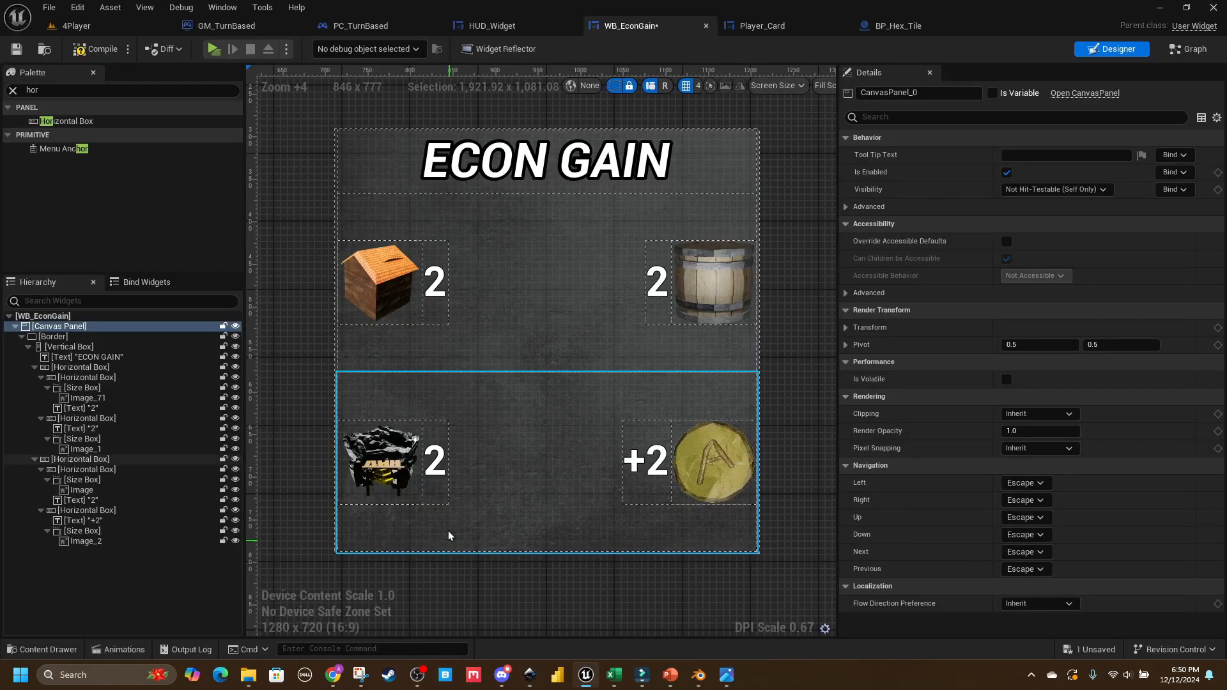
left_click(743, 292)
left_click(1056, 260)
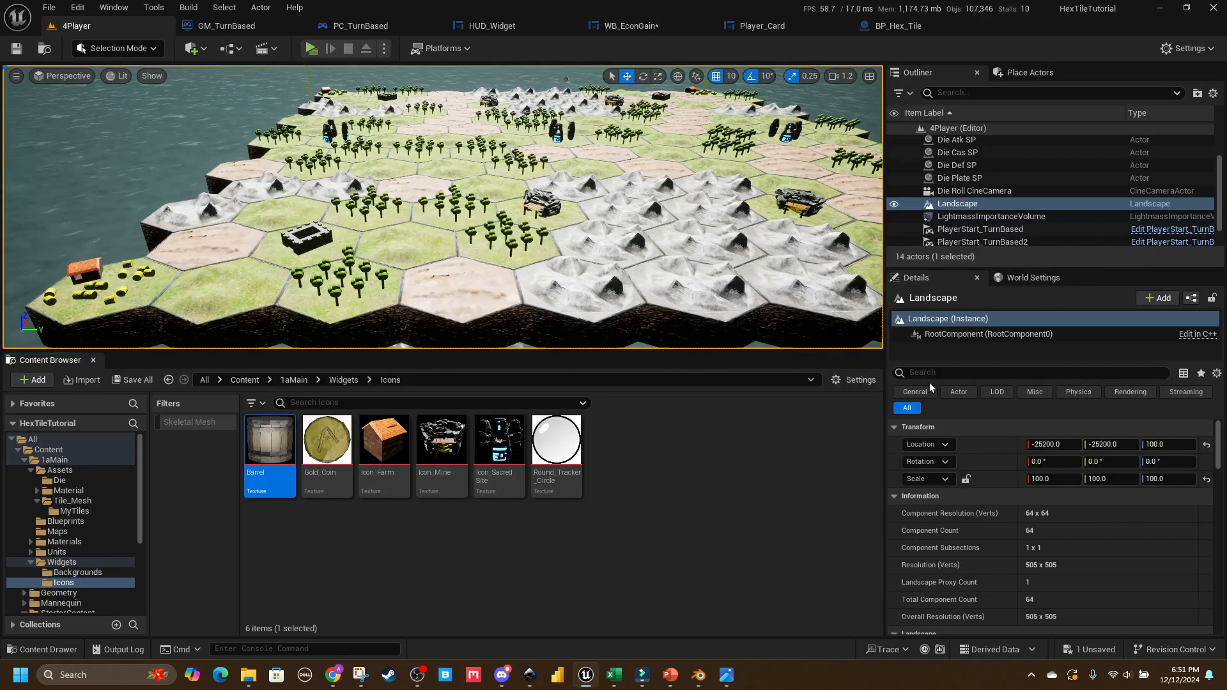
left_click(629, 440)
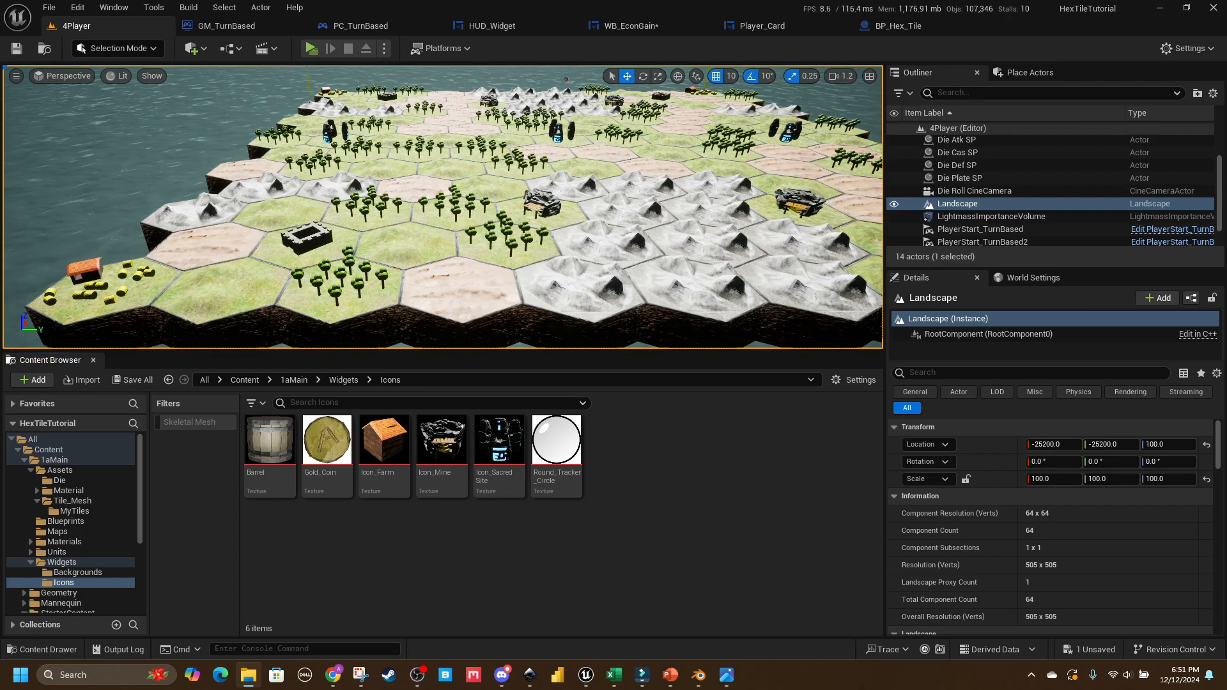
left_click_drag(536, 440, 607, 456)
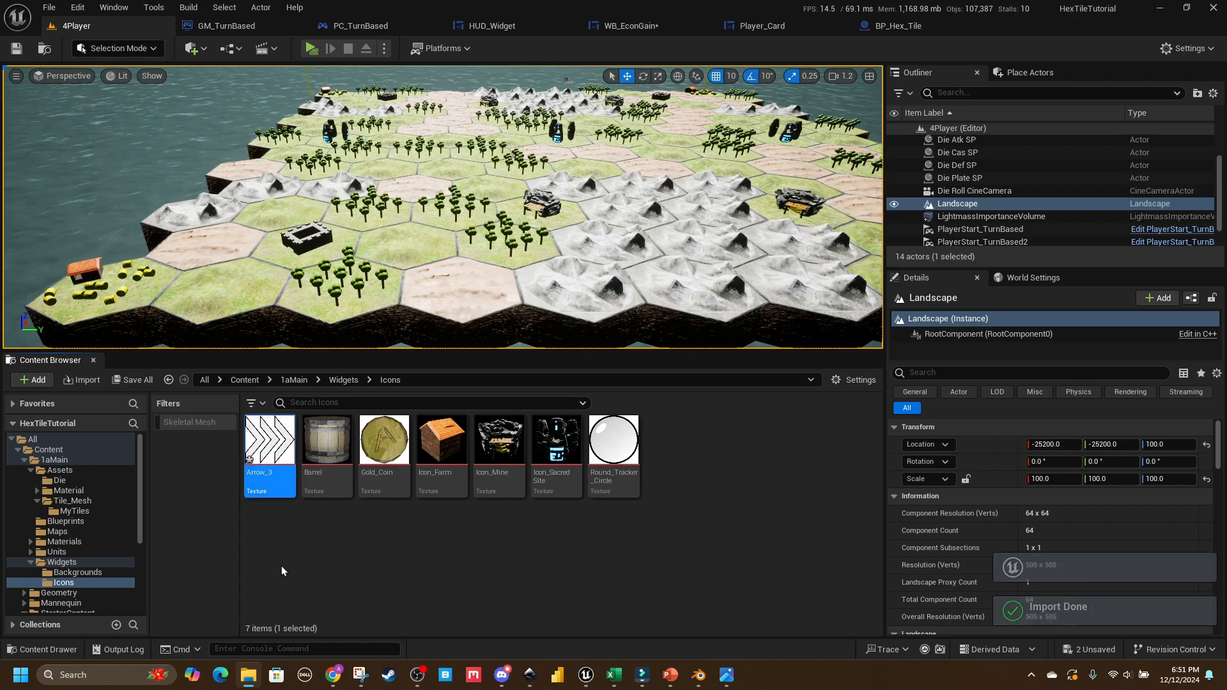
left_click(425, 504)
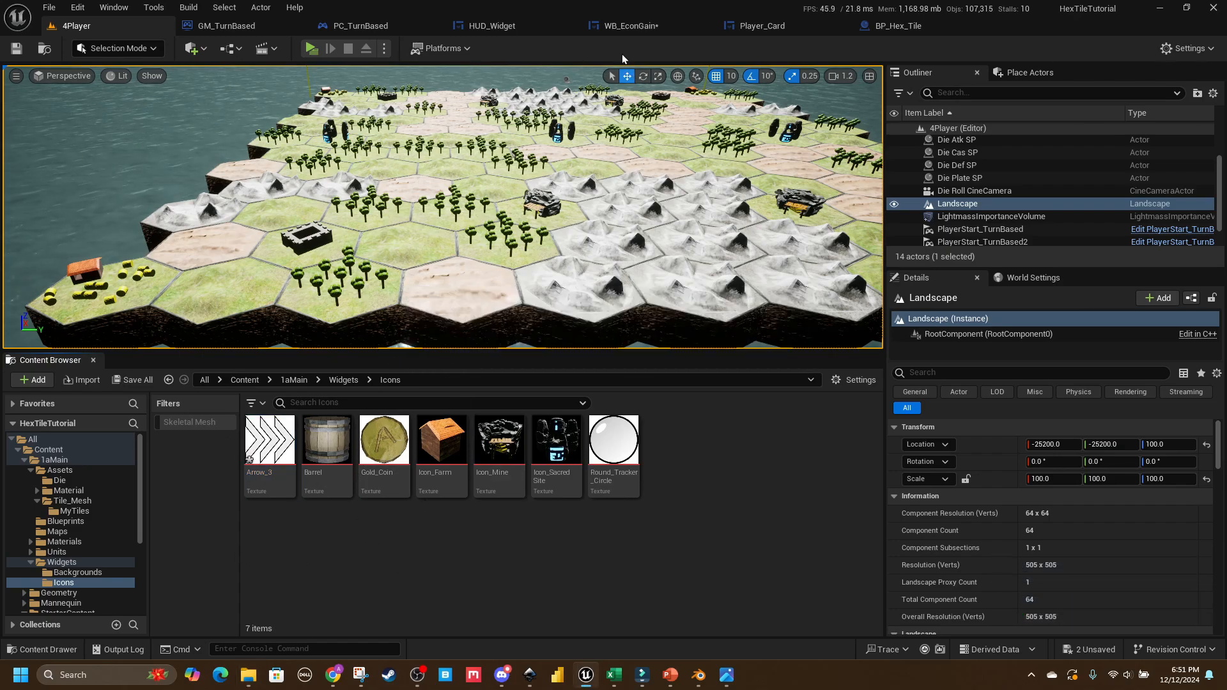
Step: In WB_EconGain, add a Size Box to the farm row between the farm group and the barrel group
left_click(641, 25)
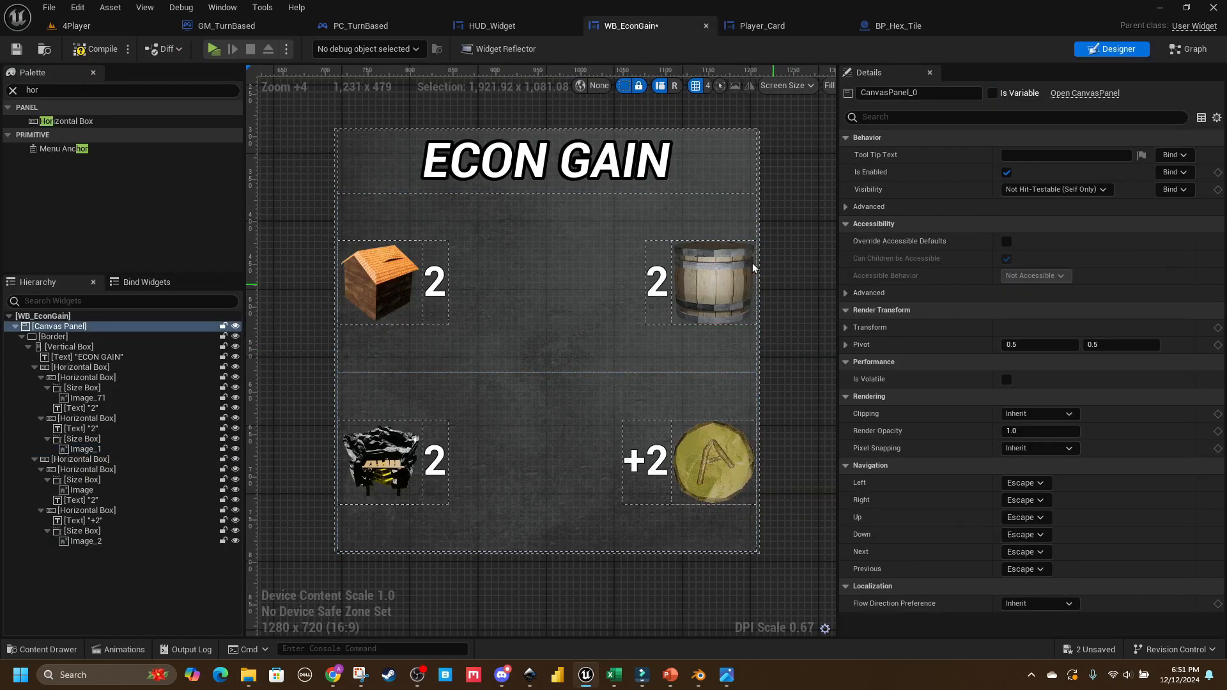
left_click(523, 295)
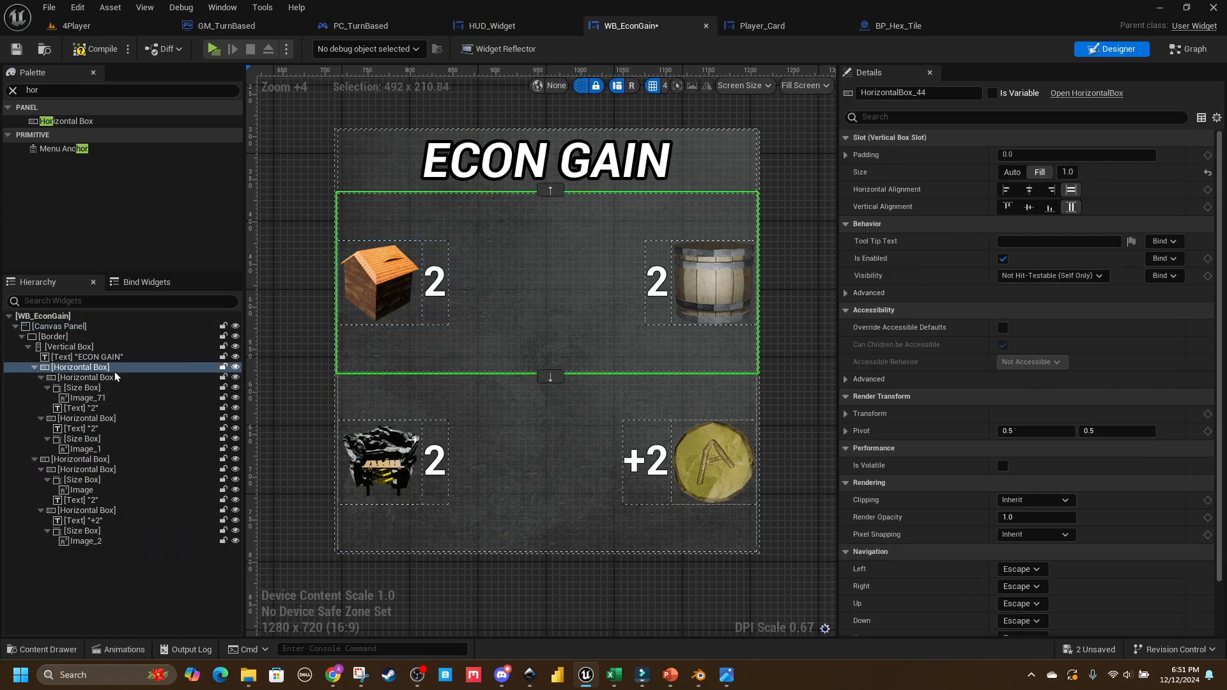
left_click(73, 91)
type("siz")
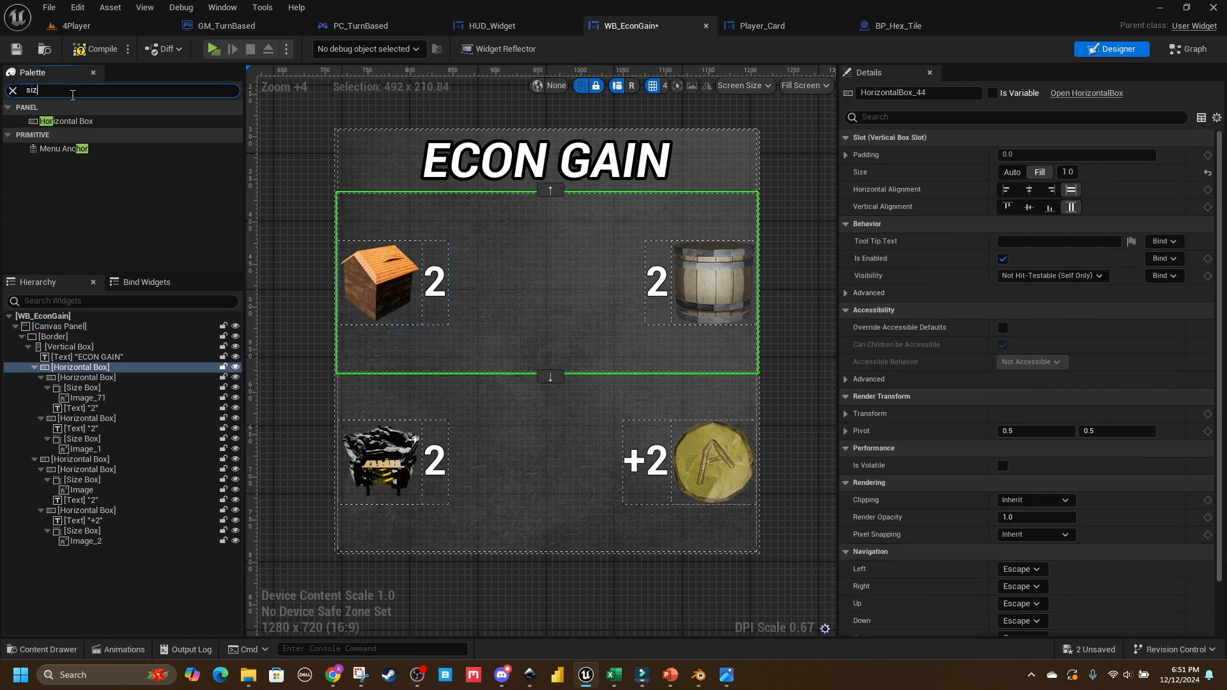
type("e")
left_click_drag(64, 122, 83, 420)
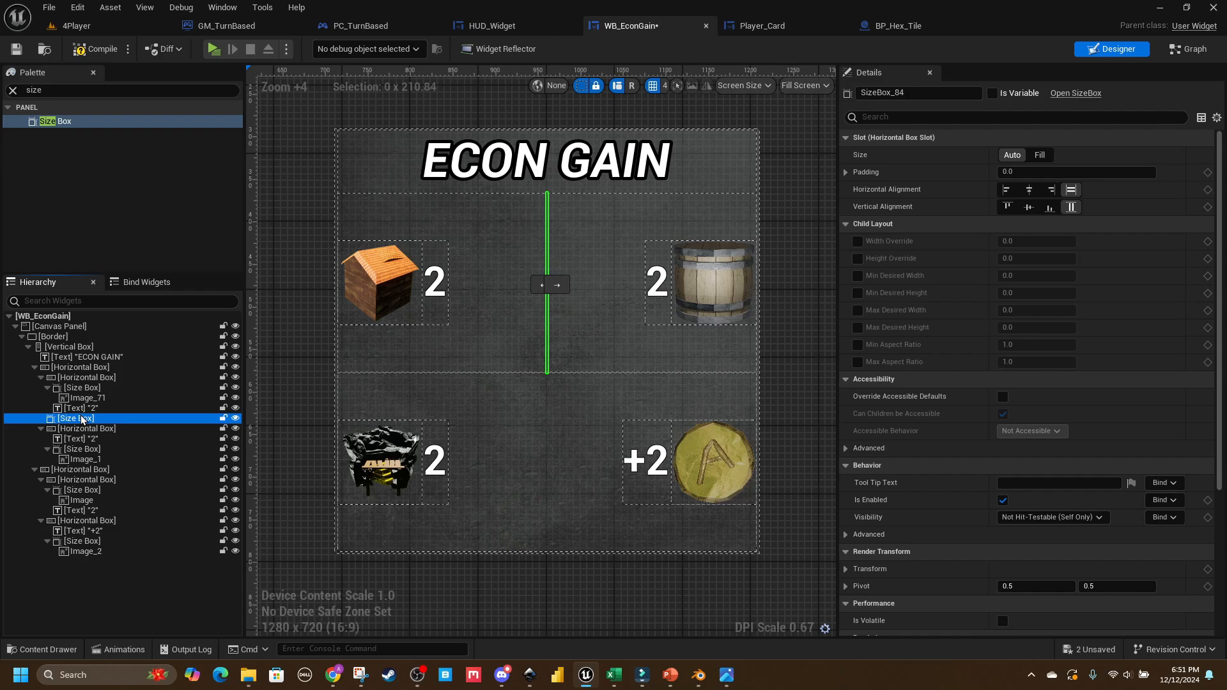
Step: Enable the width and height overrides on the farm row's new Size Box and set both to 100
left_click(857, 241)
left_click(858, 258)
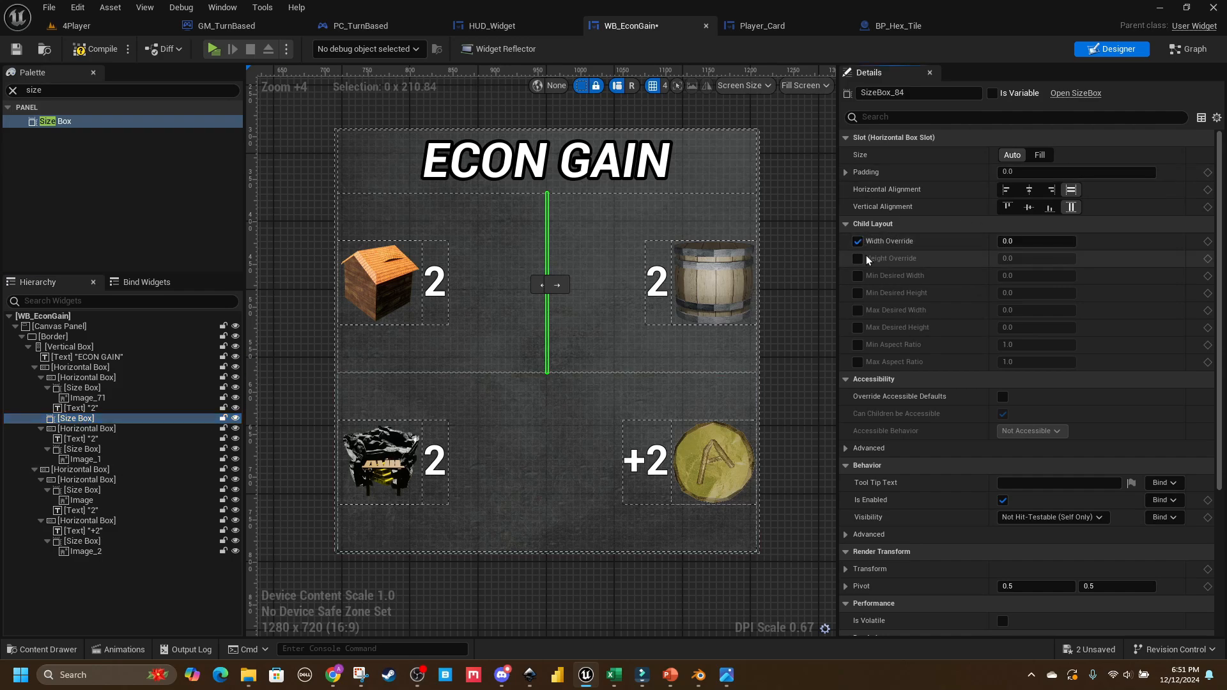
left_click(1007, 241)
type("100")
key("Tab")
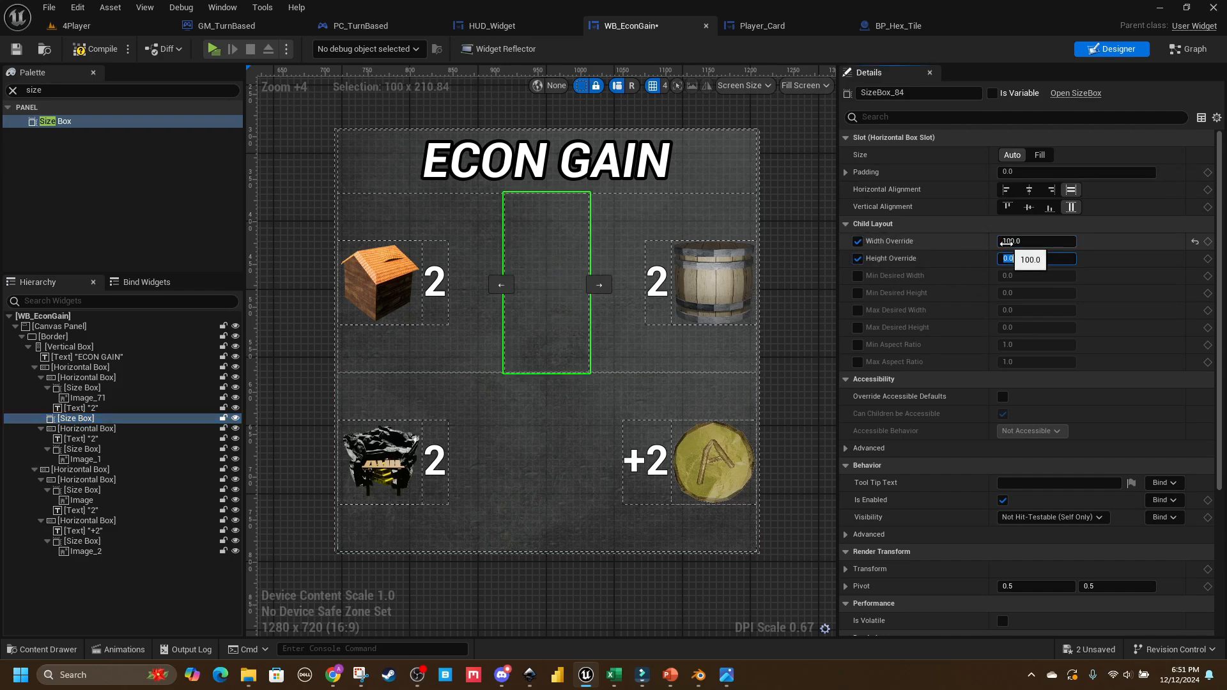
key("Tab")
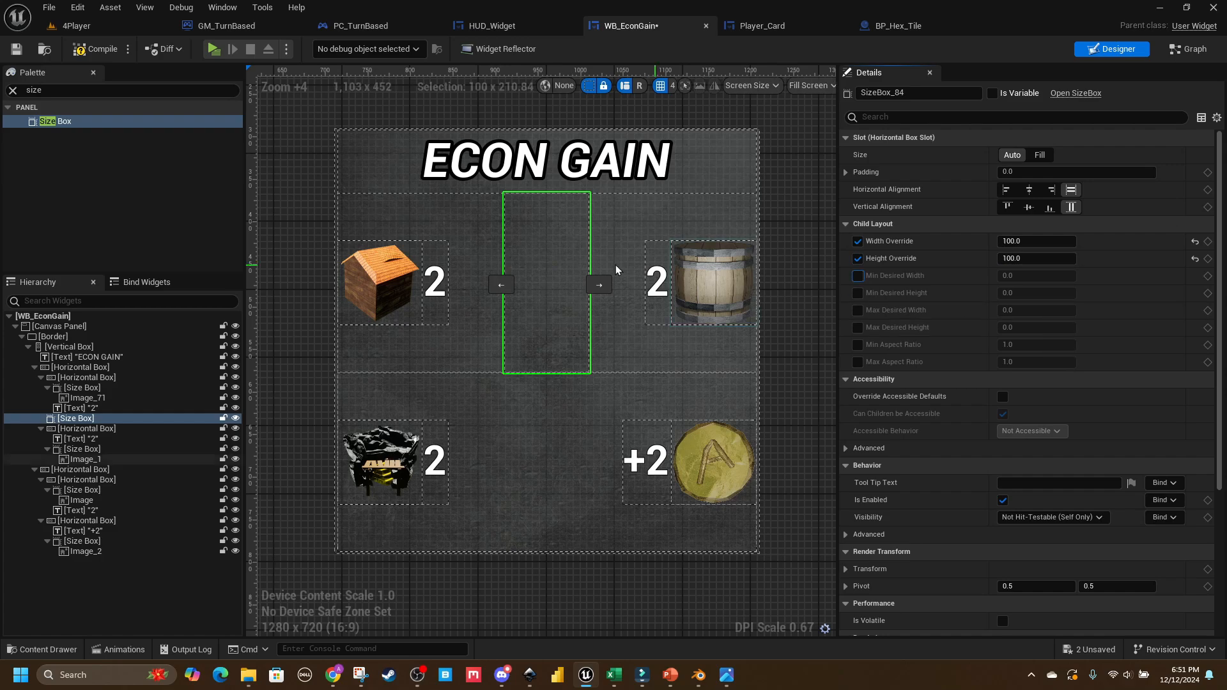
Step: Set the Size Box's slot size to Fill, center it horizontally and vertically, and save the widget
left_click(1040, 156)
left_click(1029, 190)
left_click(1028, 207)
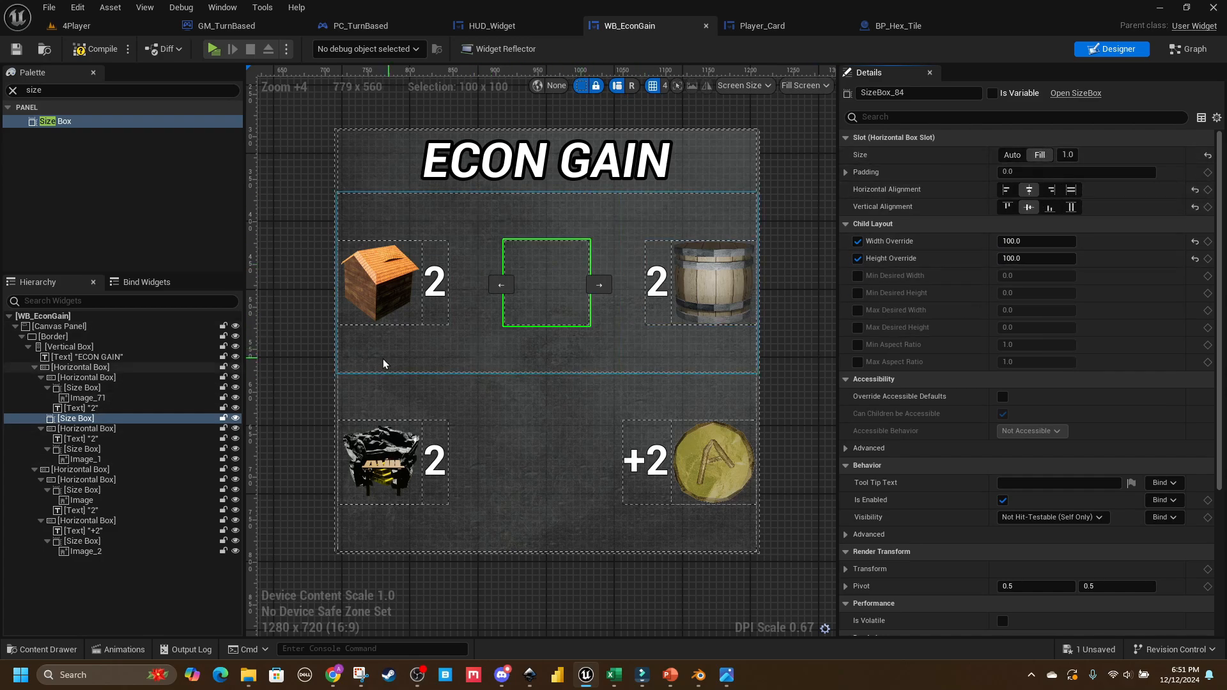
key("ctrl+s")
Step: Add an Image inside the farm row's middle Size Box and assign the Arrow_3 texture to it
left_click(85, 90)
type("iam")
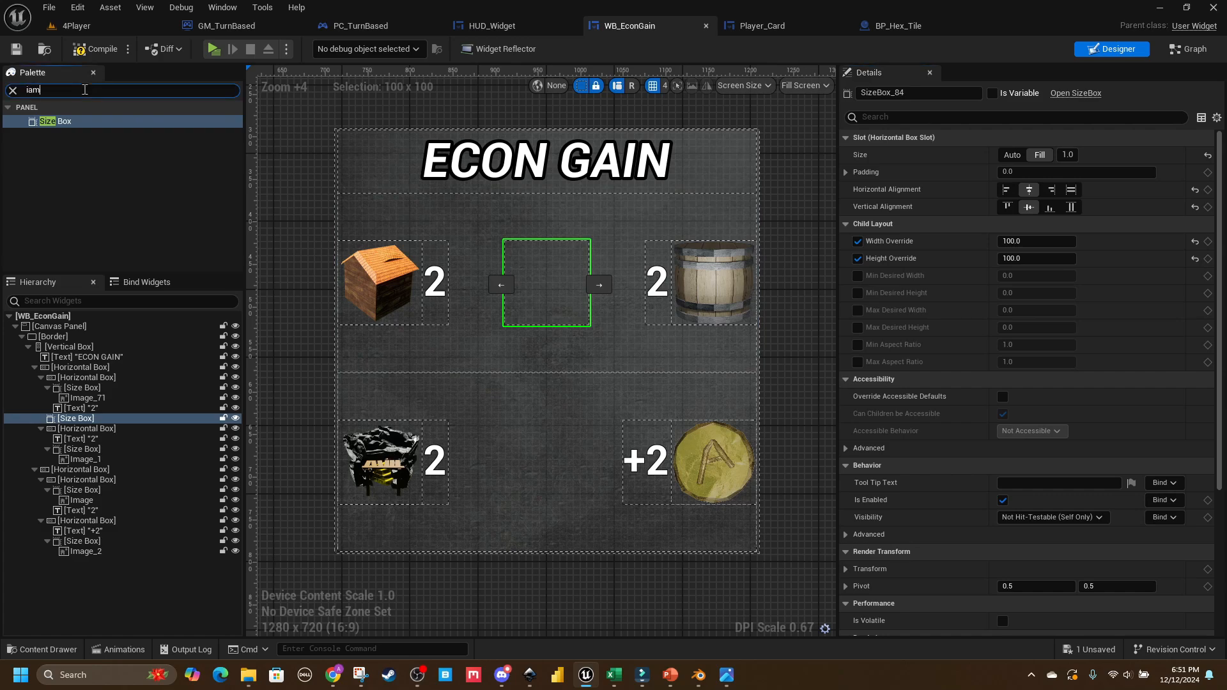
type("ge")
type("a")
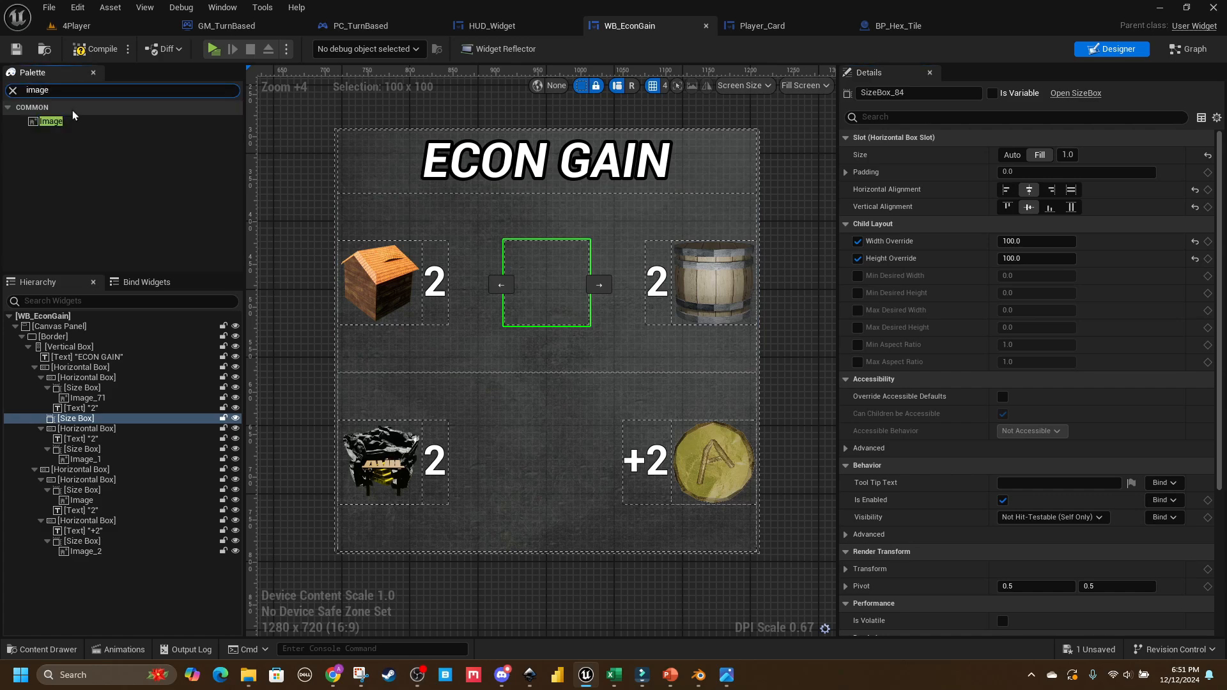
left_click_drag(64, 121, 87, 423)
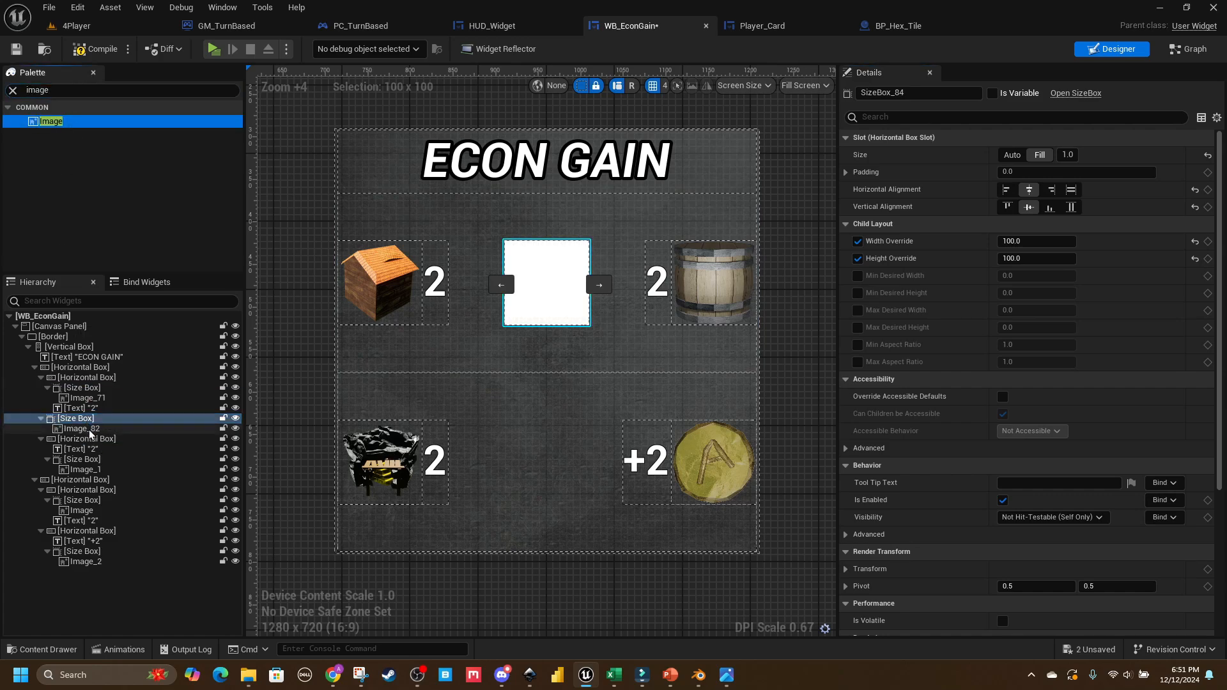
left_click(74, 25)
mouse_move(287, 441)
left_mouse_down()
mouse_move(846, 51)
mouse_move(539, 39)
mouse_move(619, 25)
mouse_move(1037, 298)
mouse_move(1054, 253)
left_mouse_up()
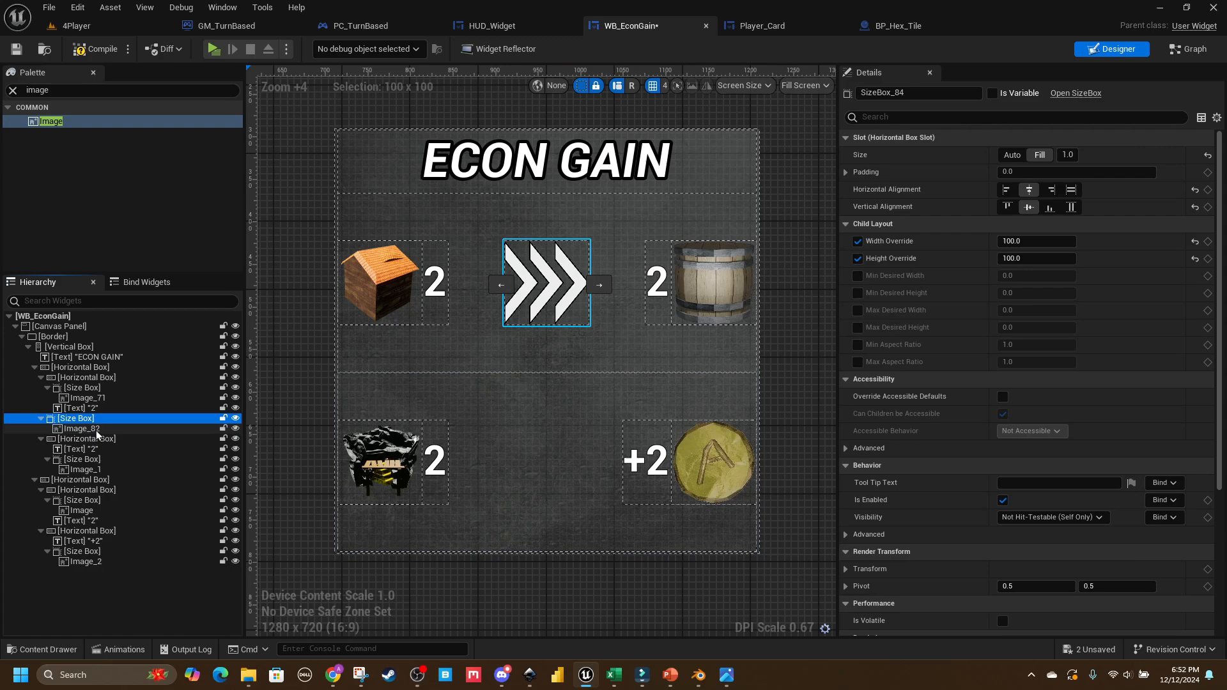
Step: Copy the arrow Size Box into the mine row and place it between the mine group and the coin group
left_click(80, 479)
key("ctrl+v")
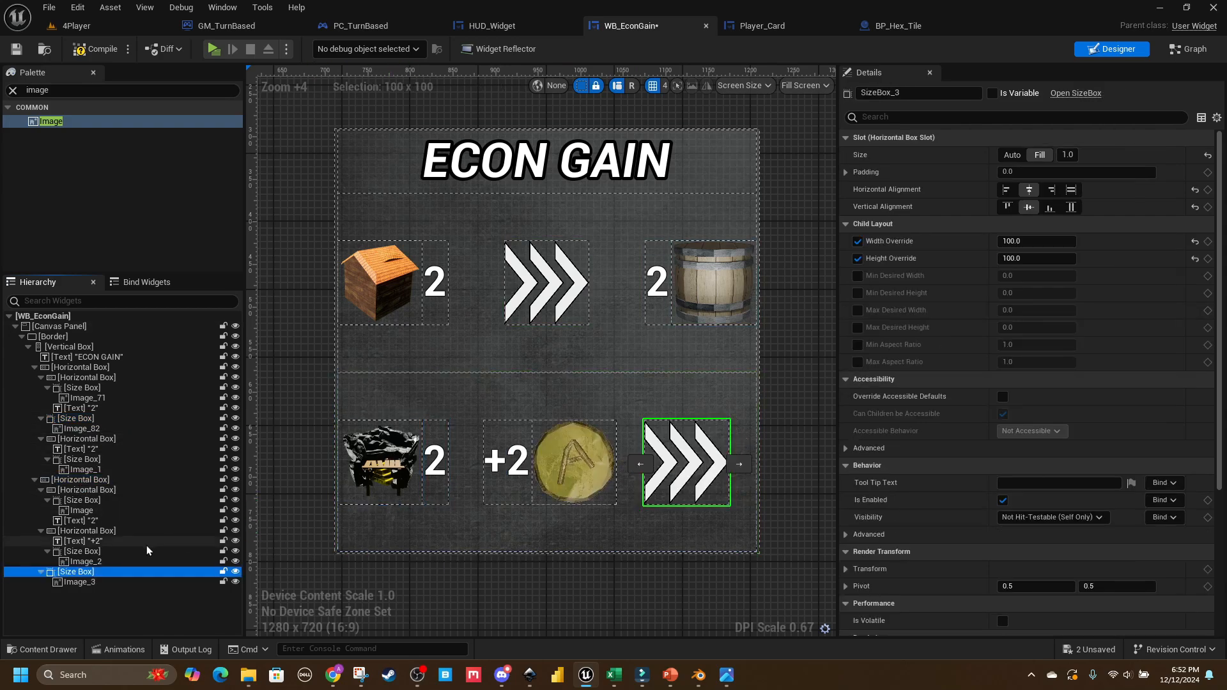
left_click_drag(93, 571, 94, 530)
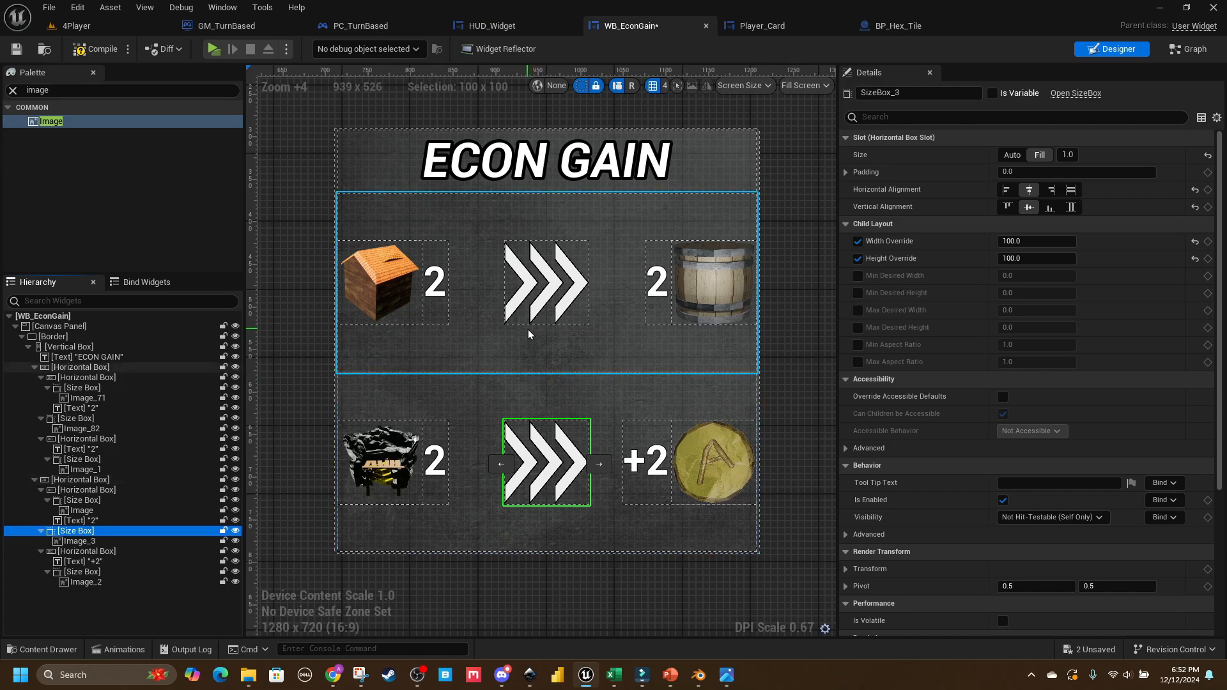
left_click(303, 394)
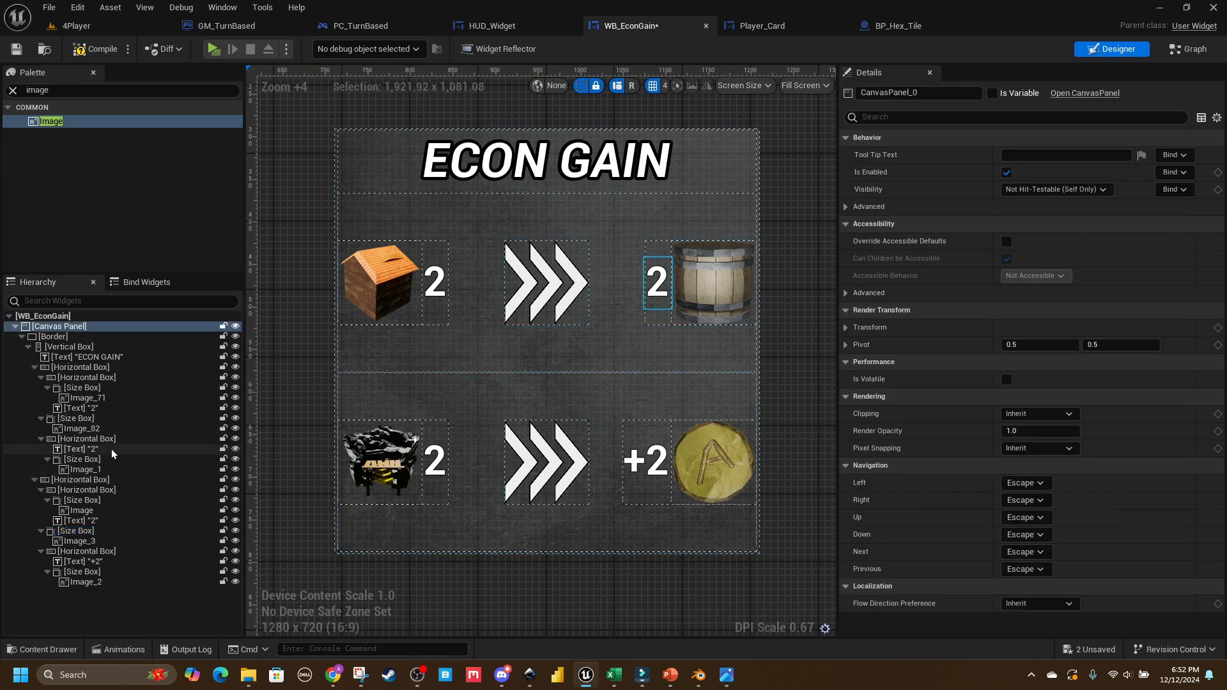
Step: Select both arrow Size Boxes and set their height override to 85 and width override to 150
left_click(81, 428)
left_click(75, 418)
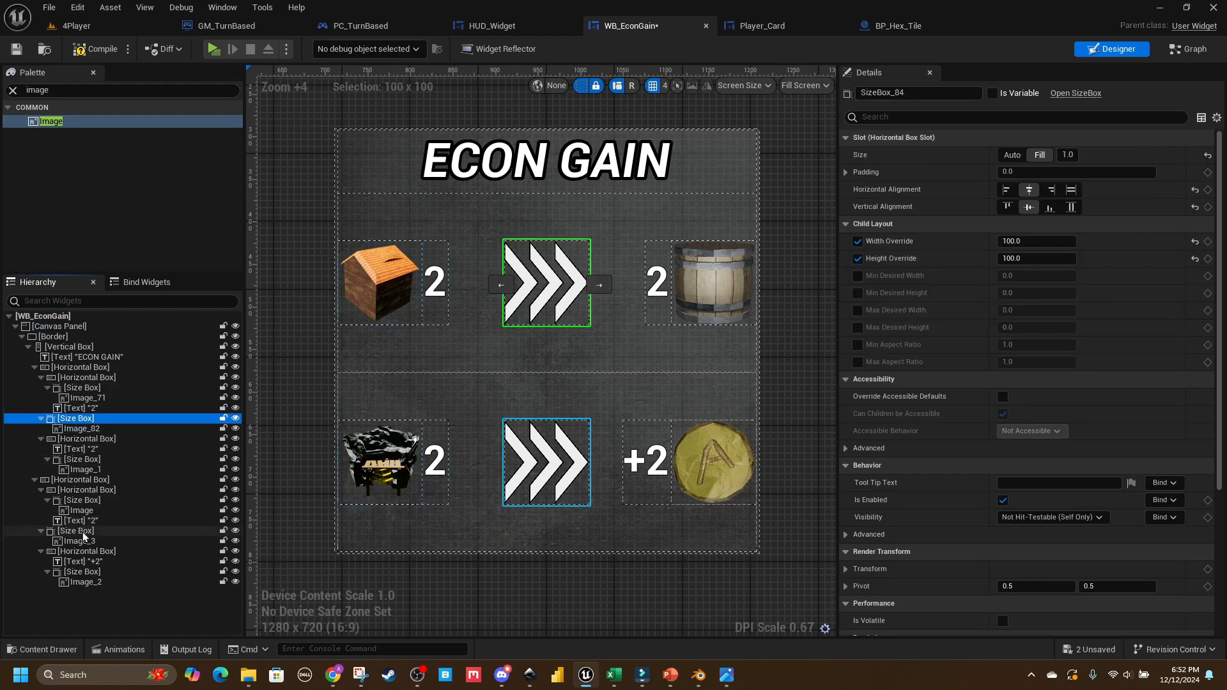
left_click(75, 530, "ctrl")
left_click(1045, 241)
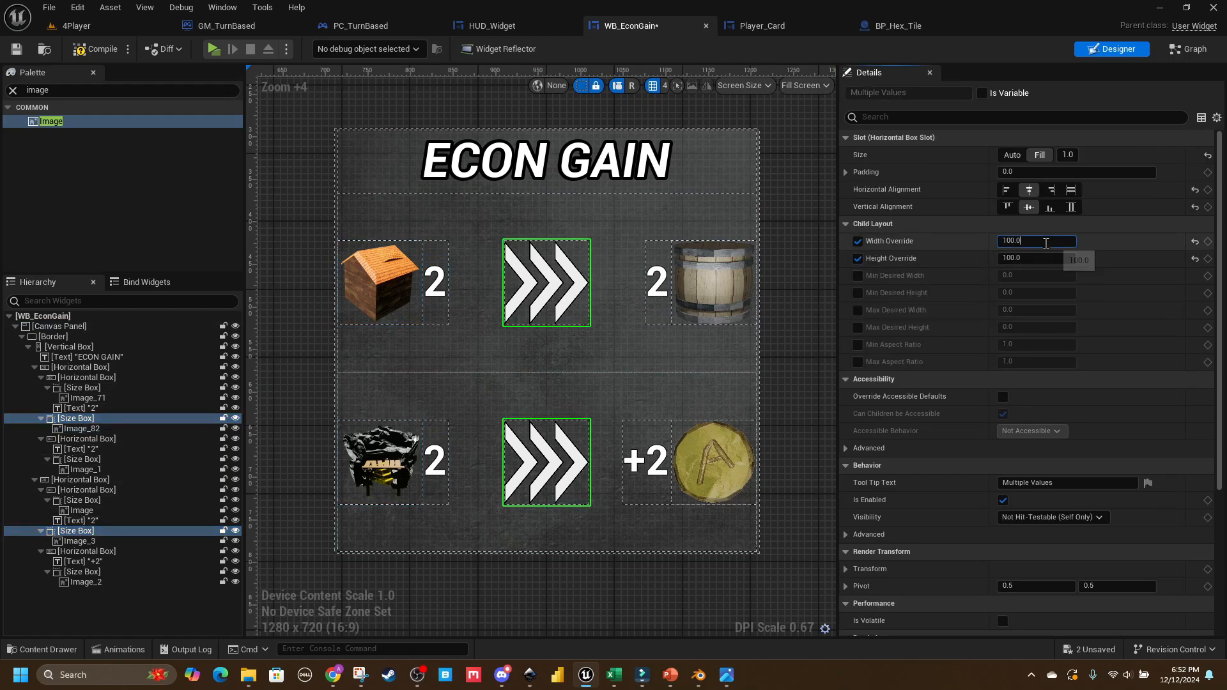
key("Tab")
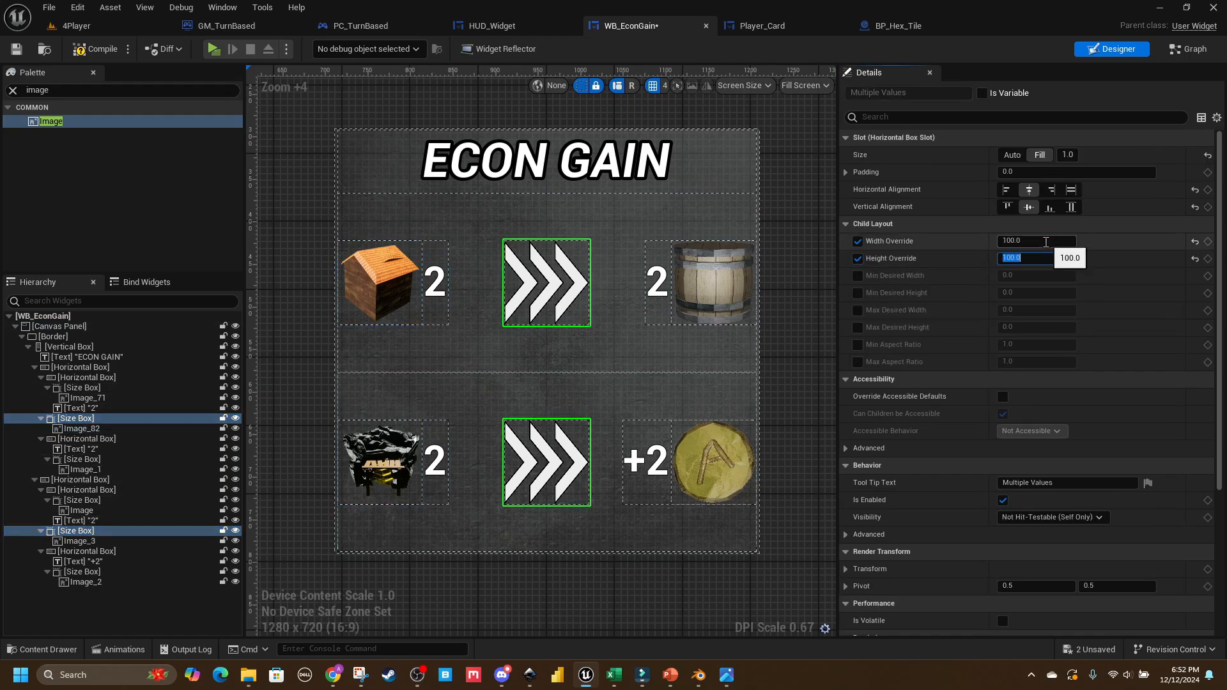
type("85")
key("Return")
left_click(1045, 242)
type("1")
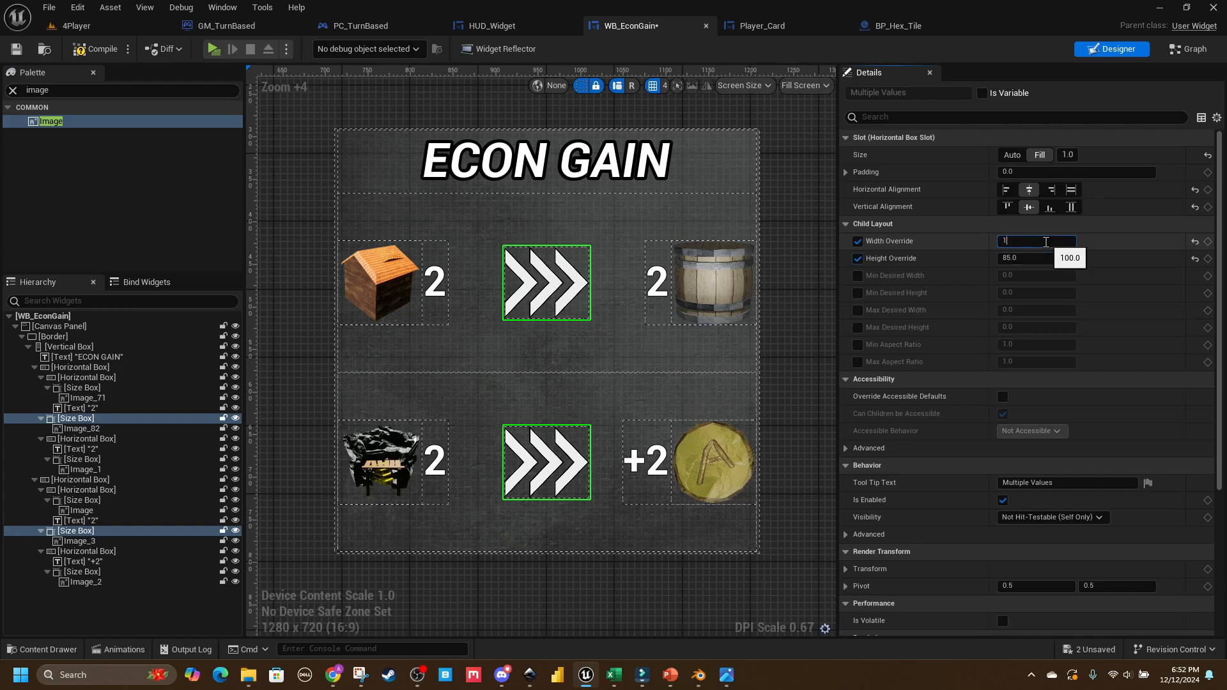
type("50")
key("Return")
Step: Reduce both arrow Size Boxes to a height override of 75 and a width override of 135
type("8")
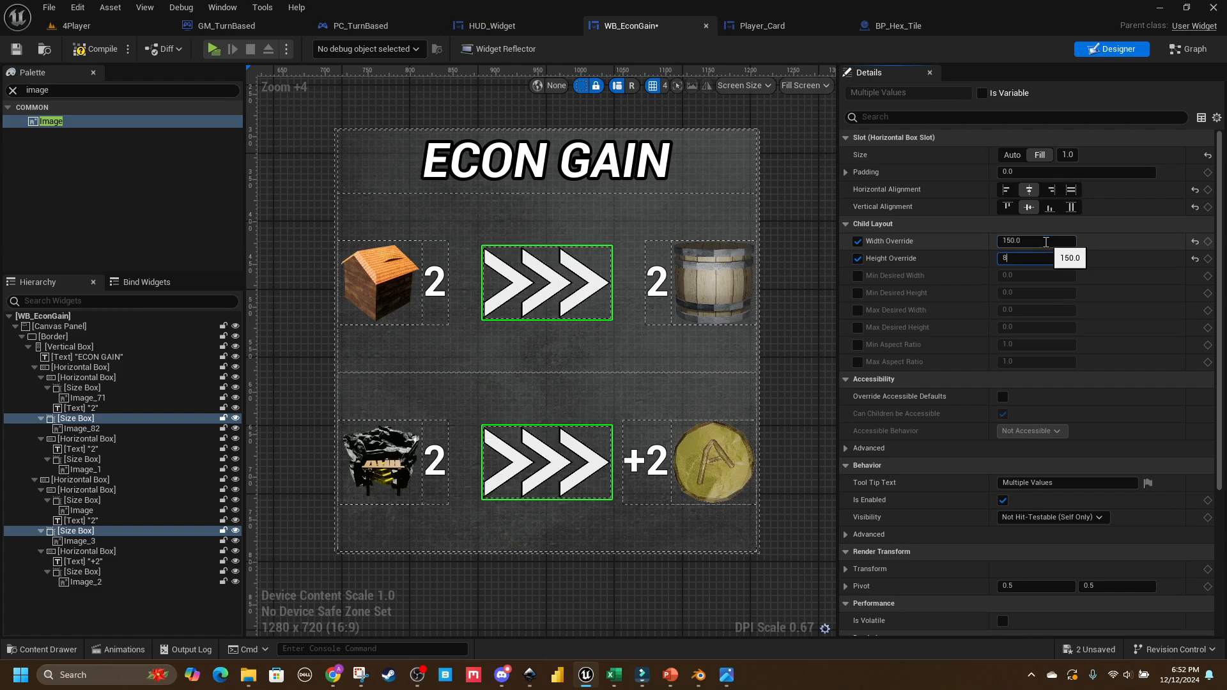
type("0")
key("Return")
type("75")
key("Return")
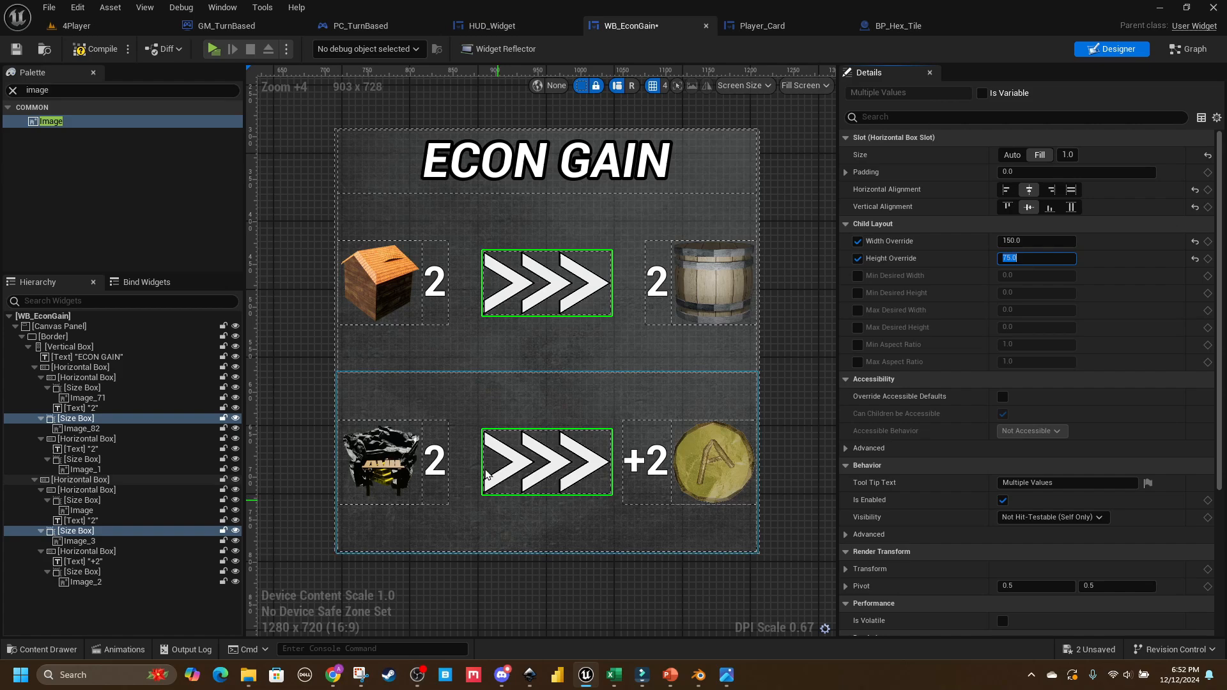
left_click(1011, 242)
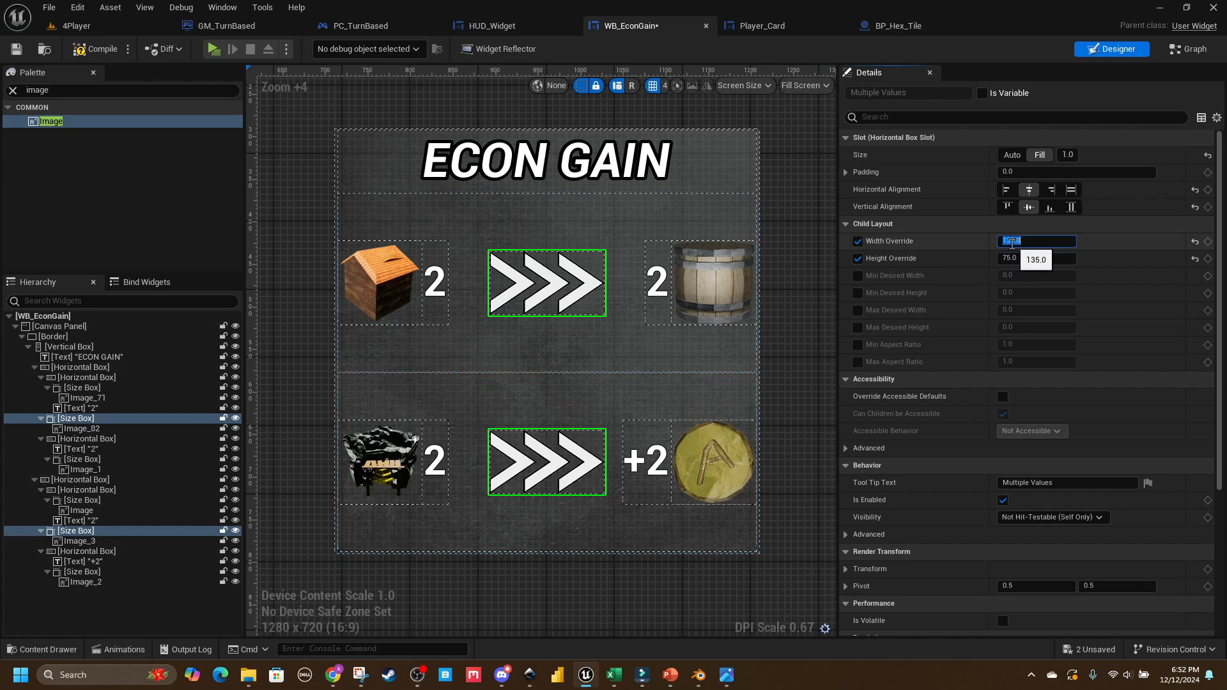
left_click(601, 577)
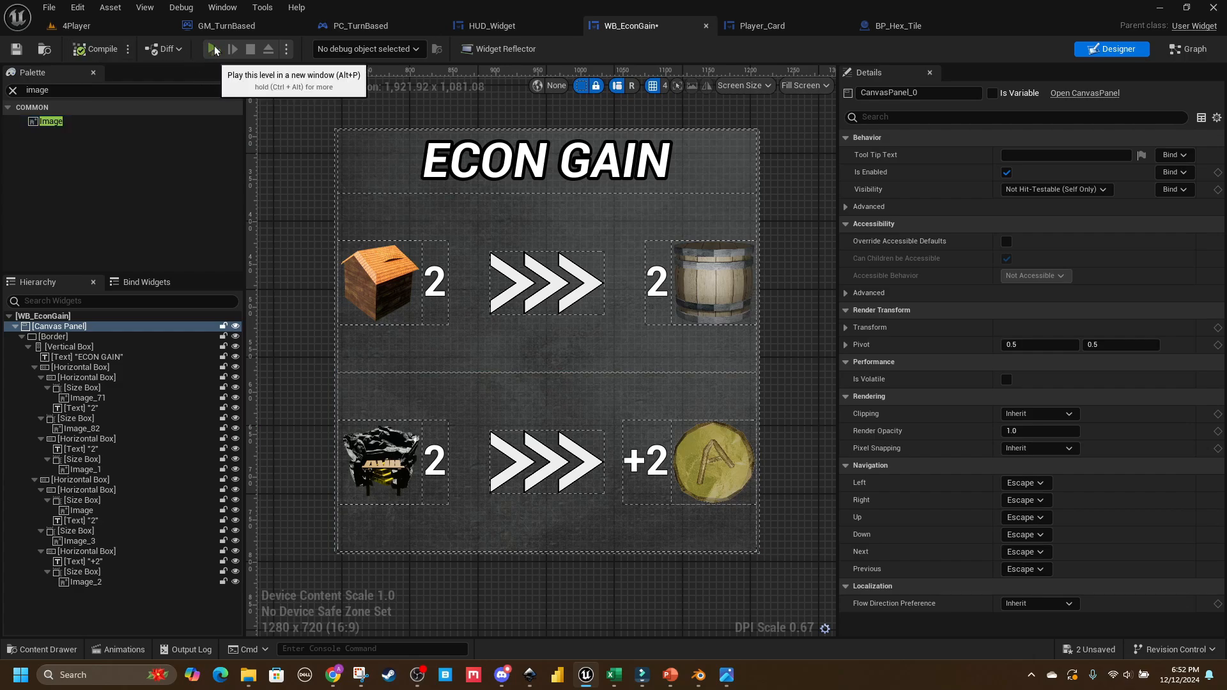
Step: Play the level in a new preview window to examine the in-game interface
key("alt+p")
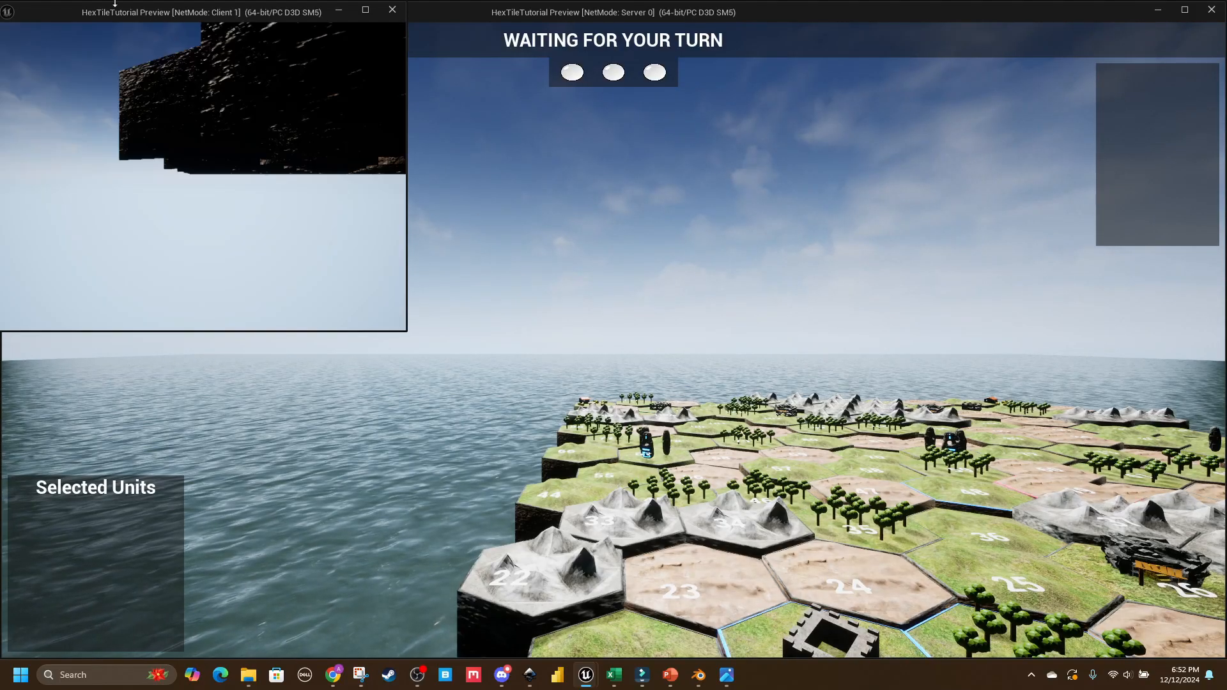
left_click(308, 335)
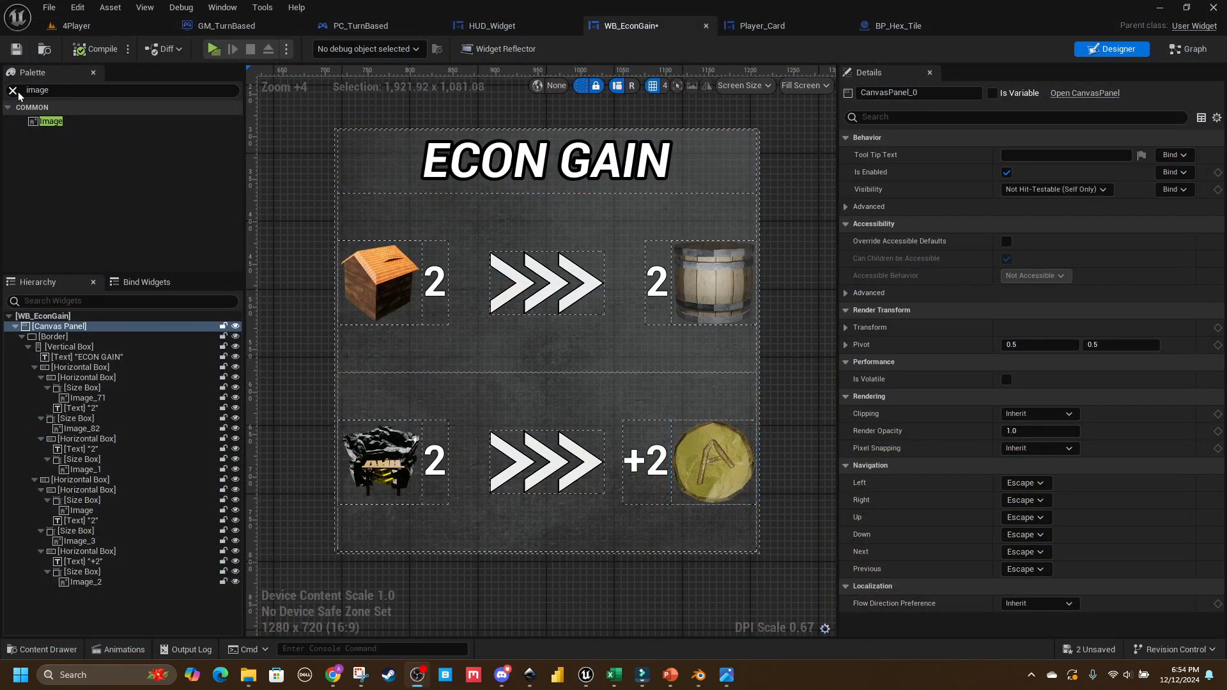
Step: Set the alpha of the background Border's brush tint to 0.75 and save the widget
left_click(82, 336)
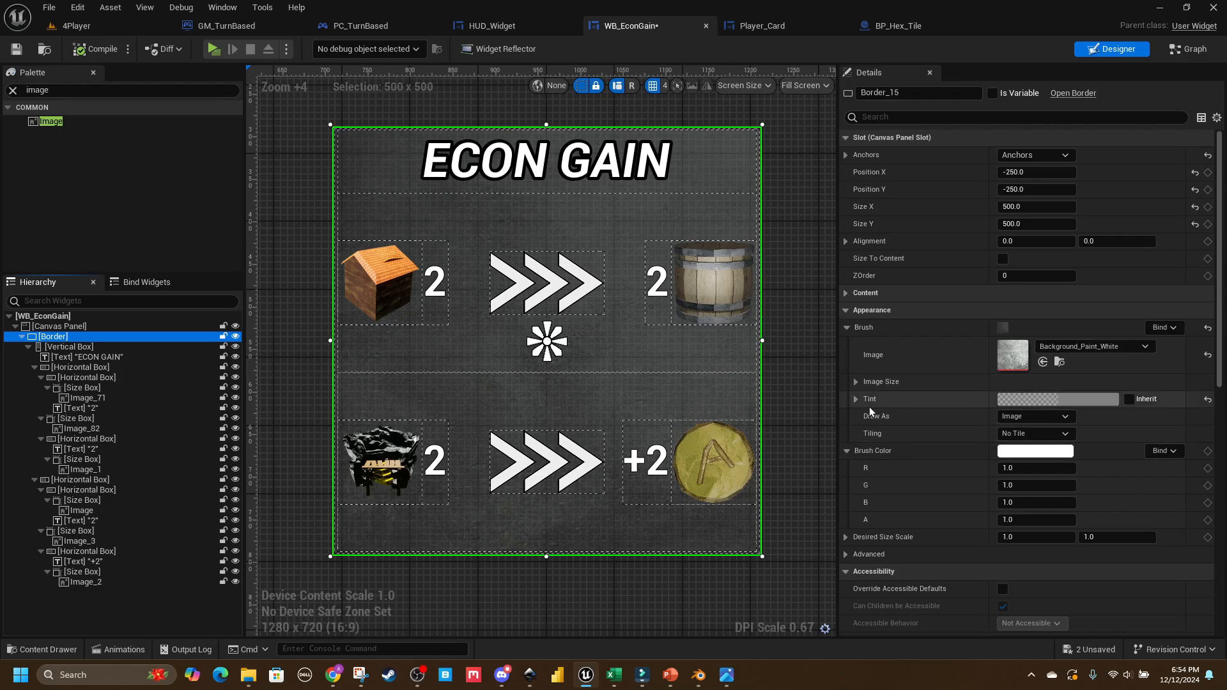
left_click(855, 399)
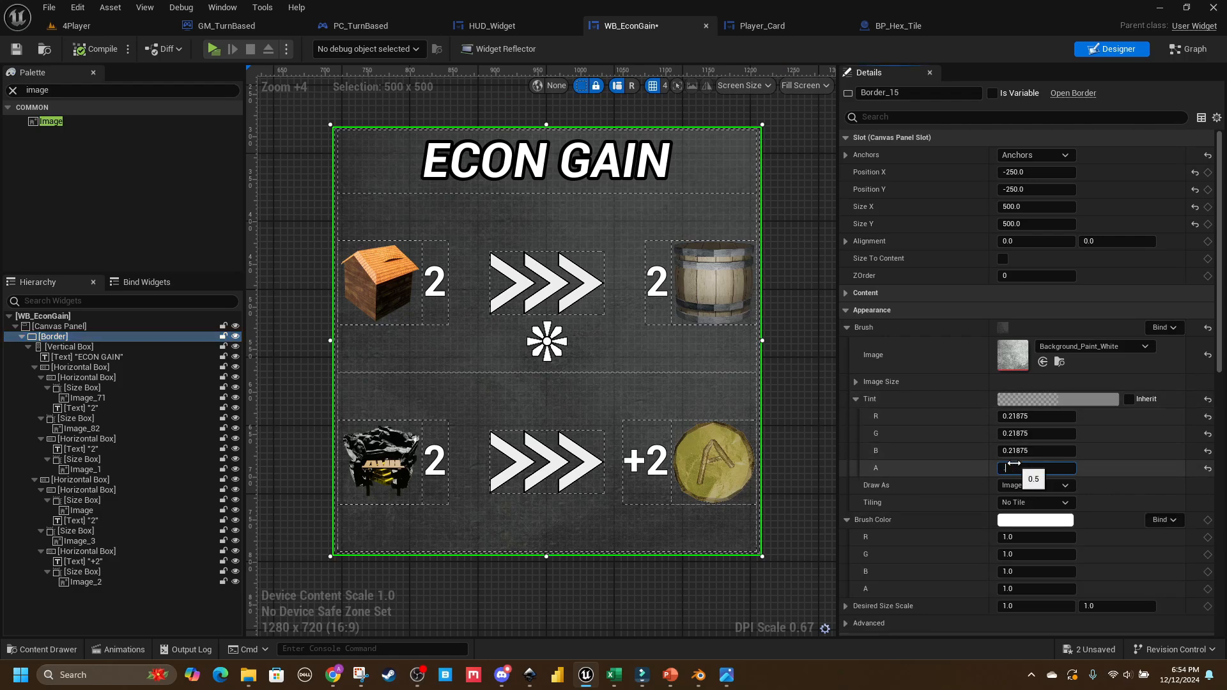
type("0.75")
key("Return")
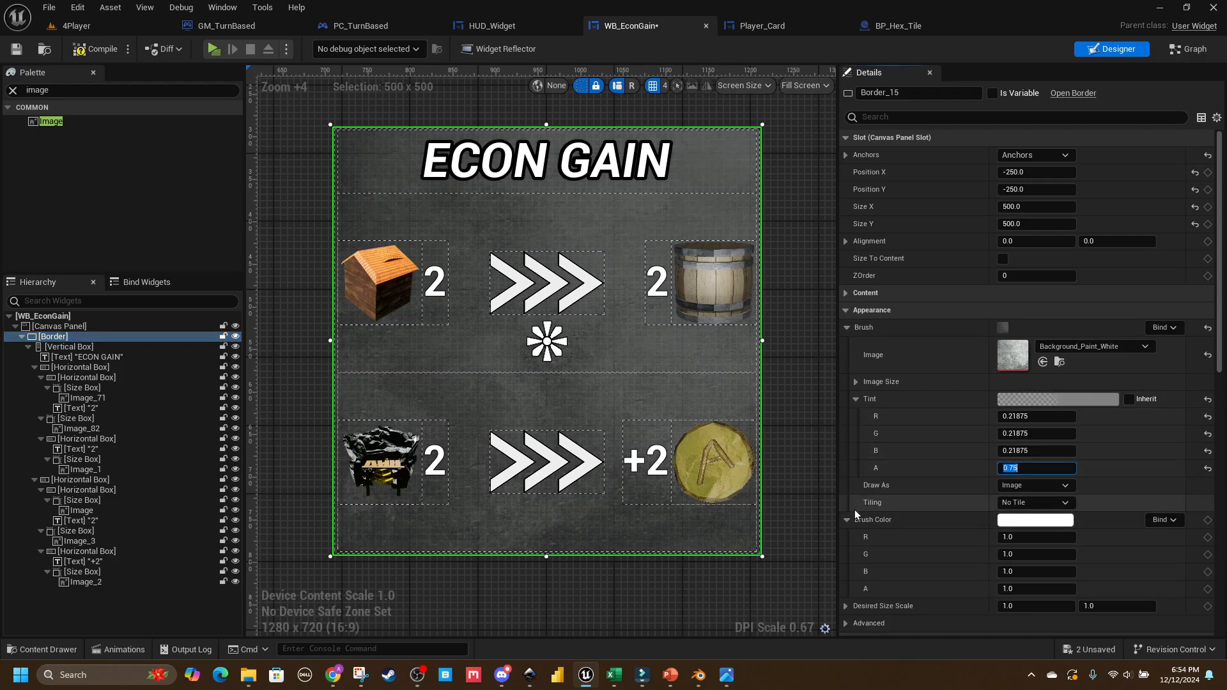
key("ctrl+s")
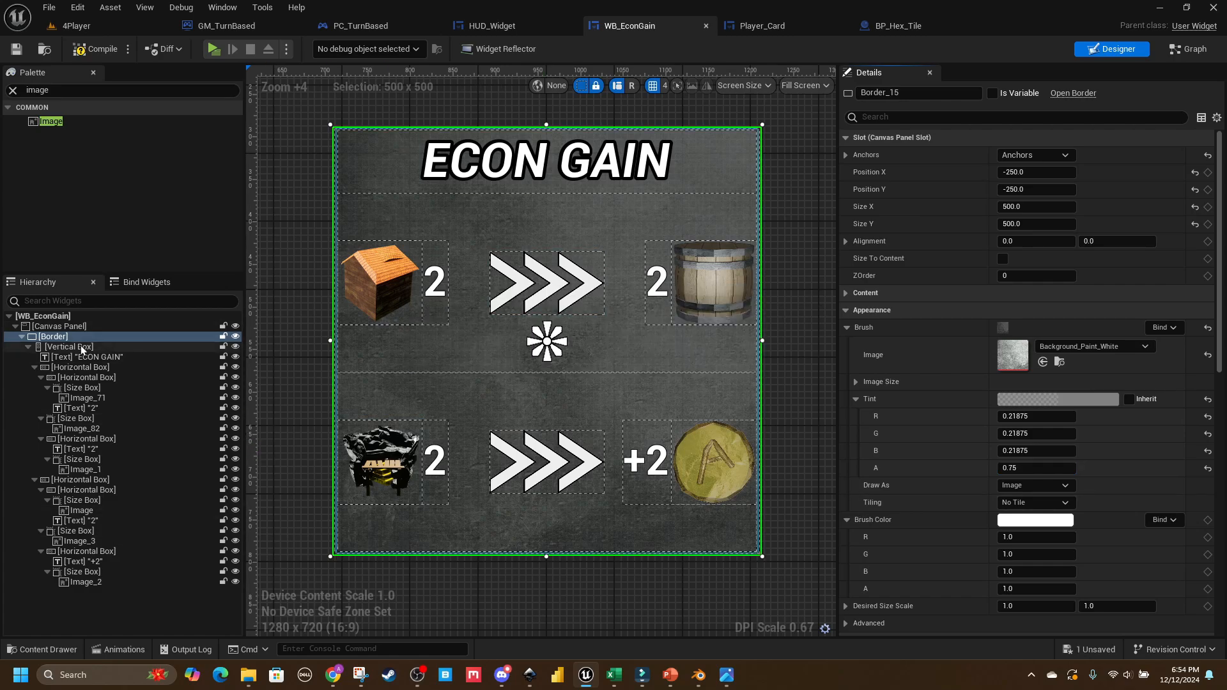
Step: Wrap the background Border with another Border
left_click(56, 338)
right_click(56, 337)
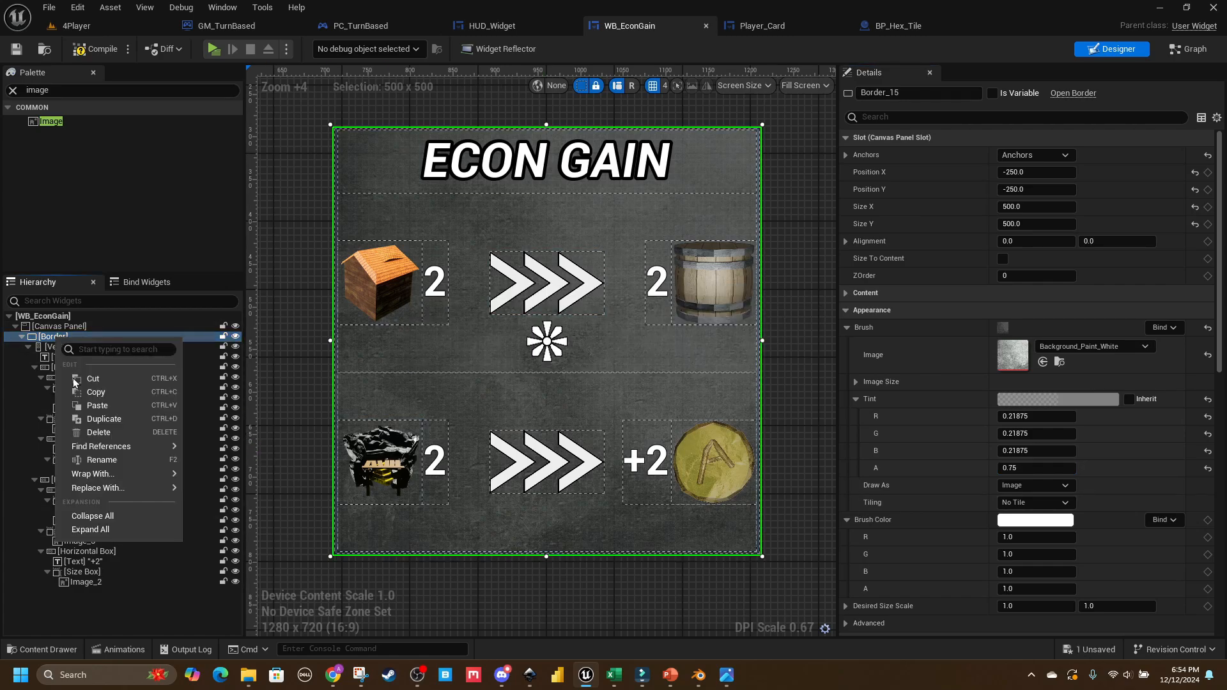
mouse_move(128, 474)
left_click(211, 379)
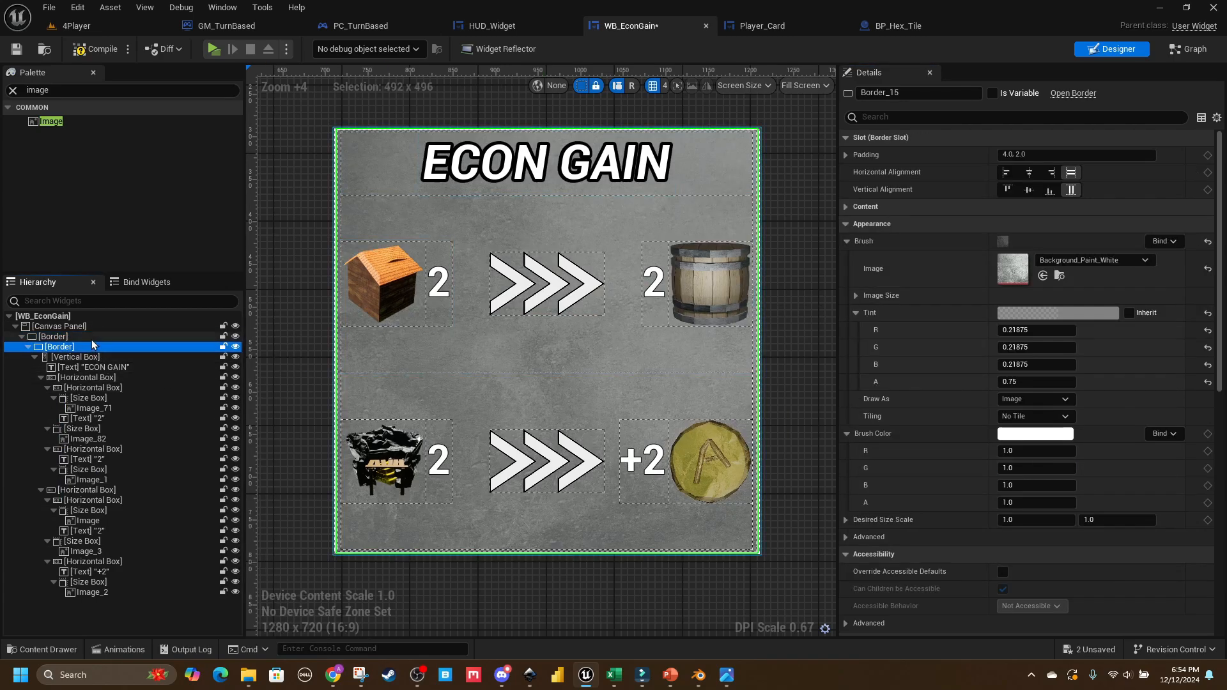
Step: Set the inner Border's slot padding to 10 on all sides
left_click(91, 336)
left_click(70, 346)
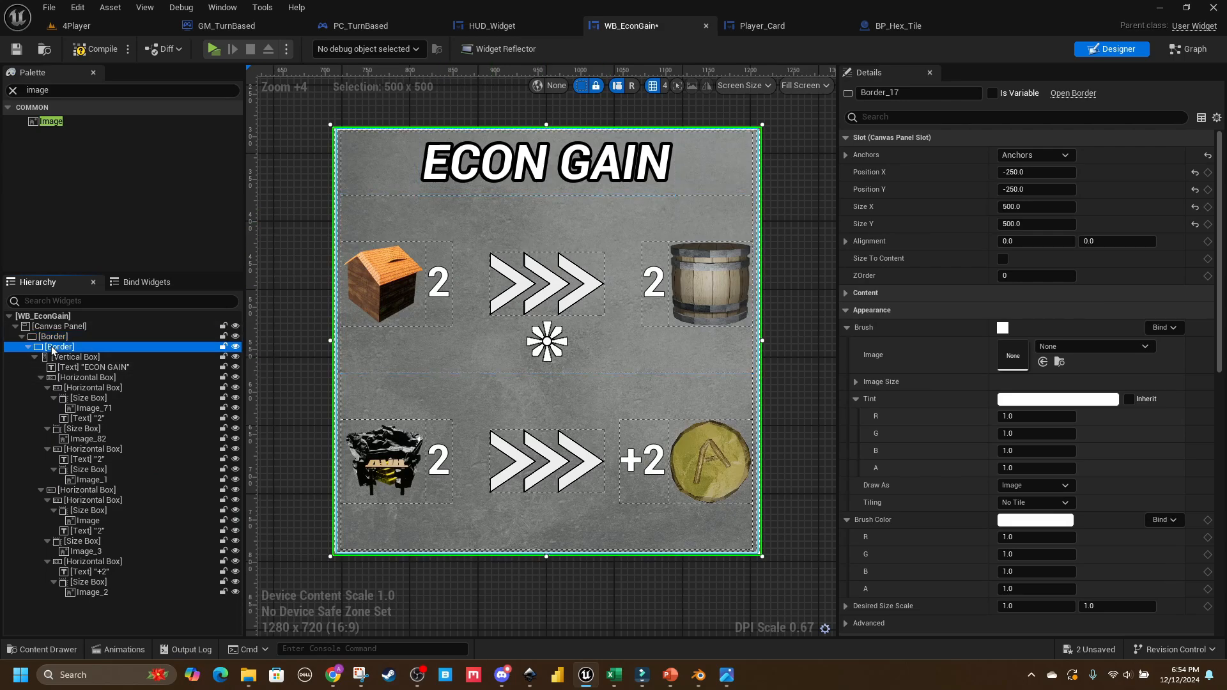
left_click(1022, 154)
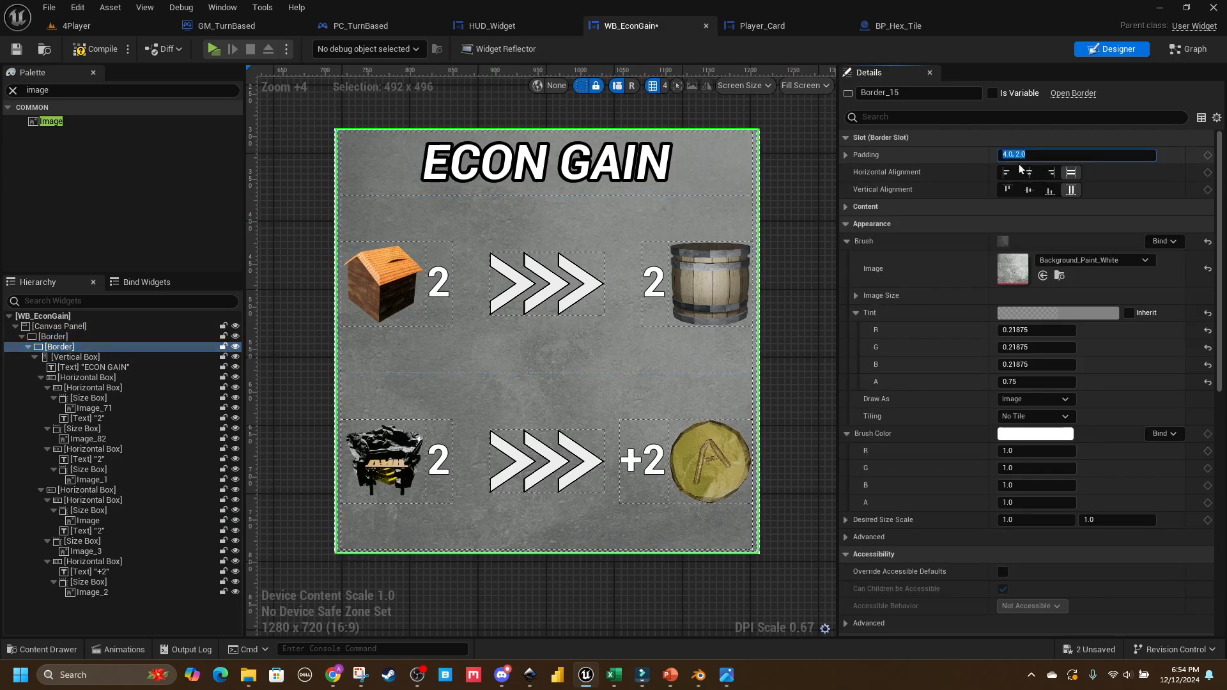
type("1.0")
key("Return")
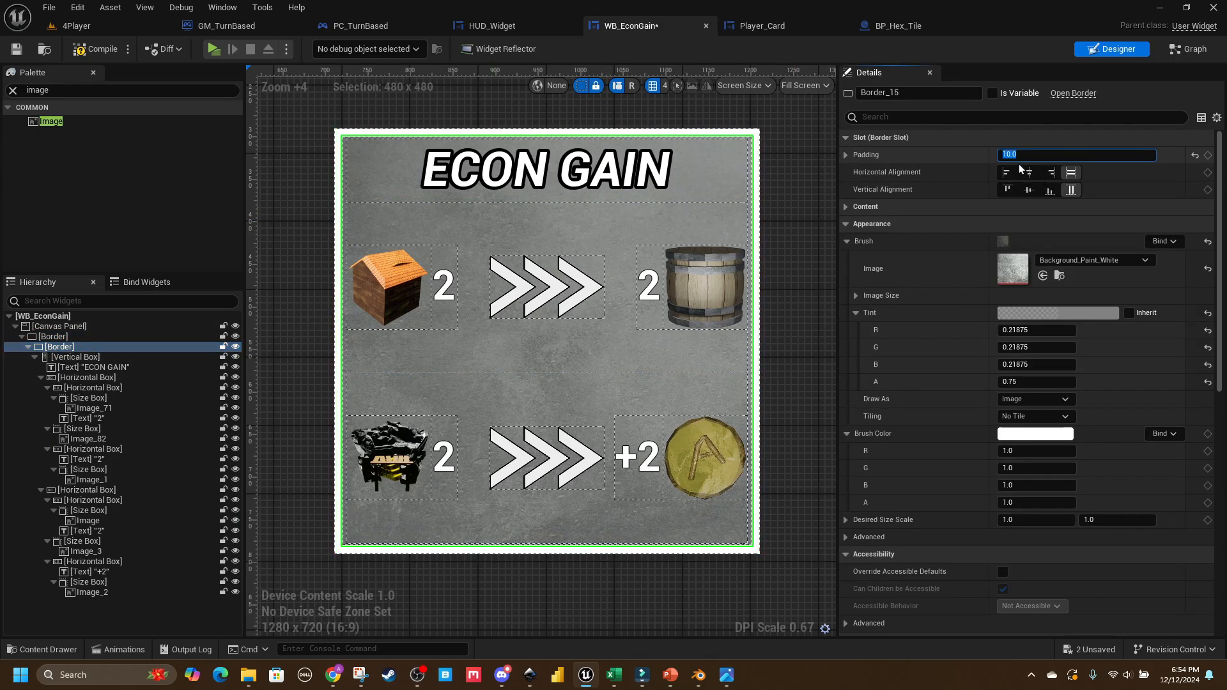
Step: Set the outer Border's brush tint to black with a color value of 0
left_click(76, 337)
left_click(1057, 399)
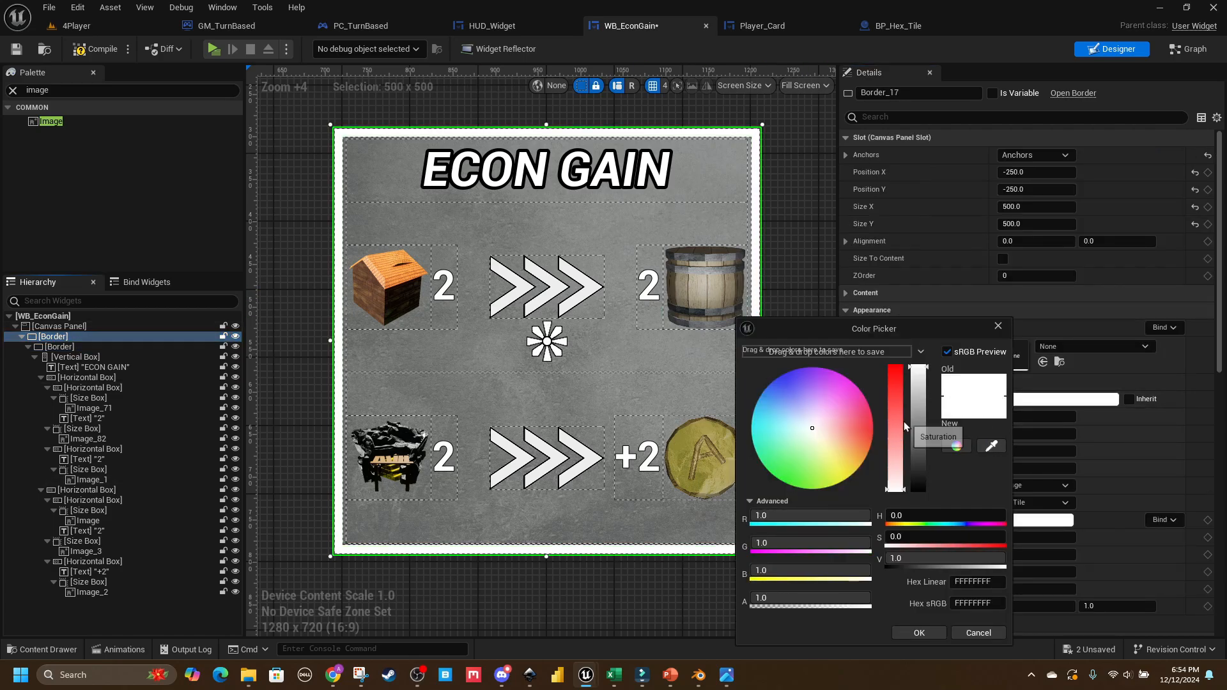
left_click_drag(918, 421, 921, 549)
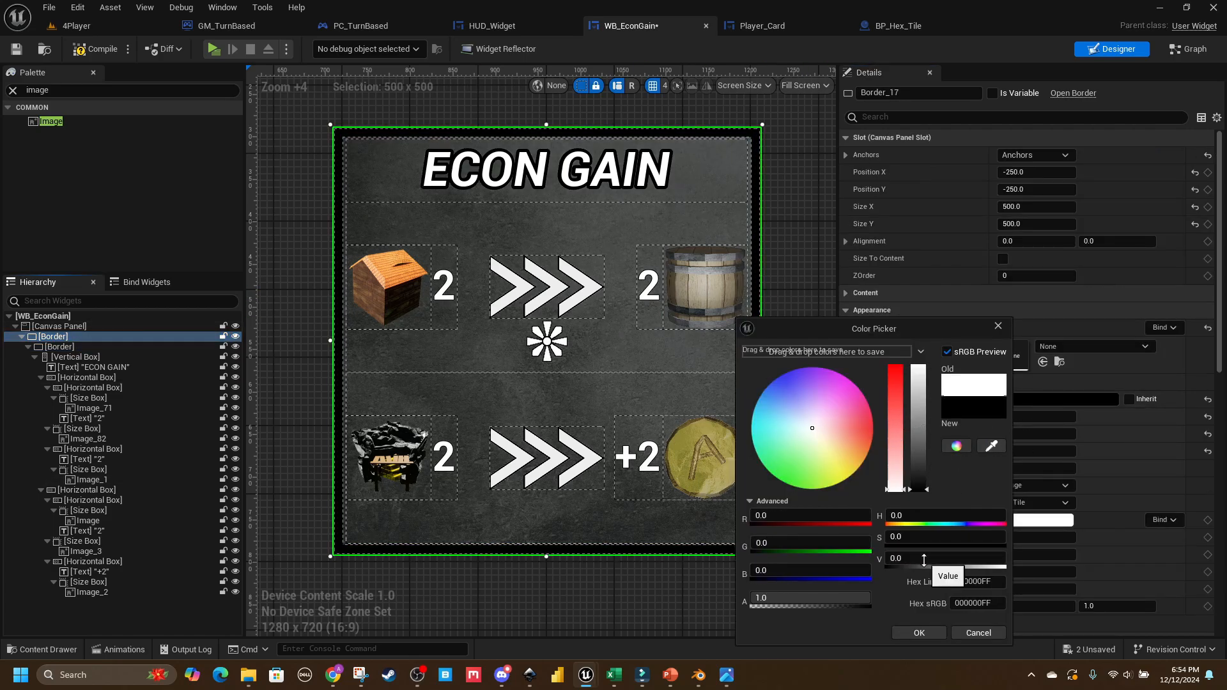
left_click_drag(924, 524, 911, 624)
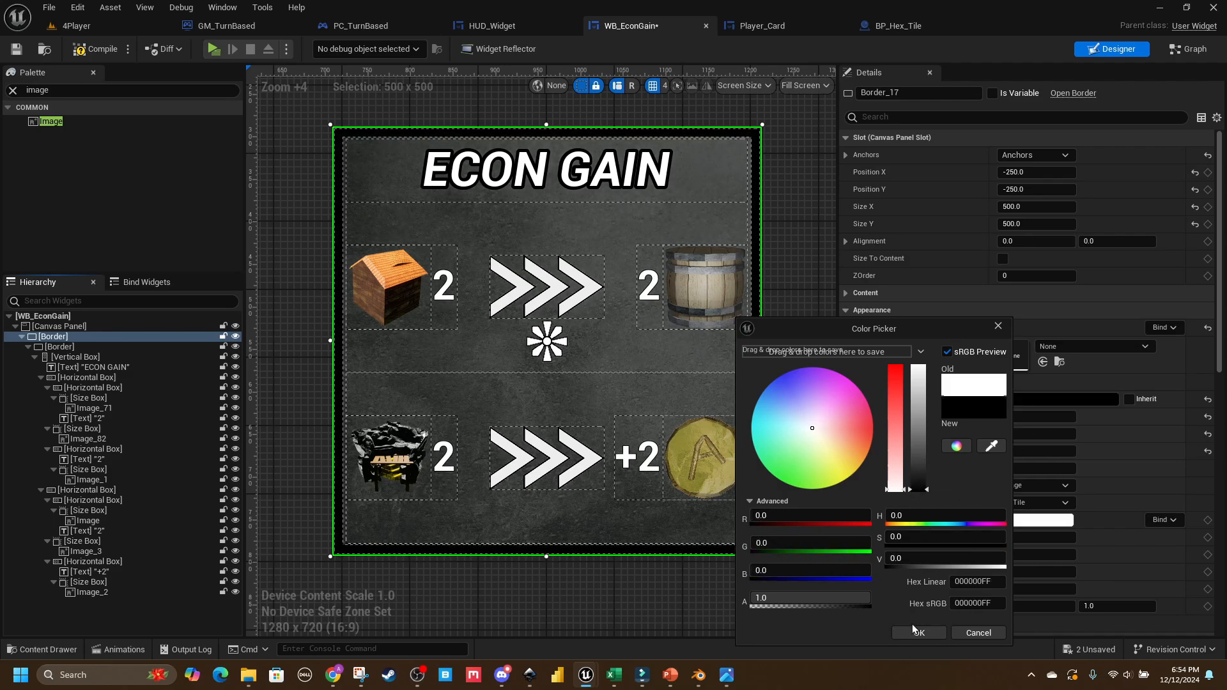
left_click(919, 632)
Step: Copy the inner Border's Background_Paint_White brush image to the outer Border's brush
left_click(112, 348)
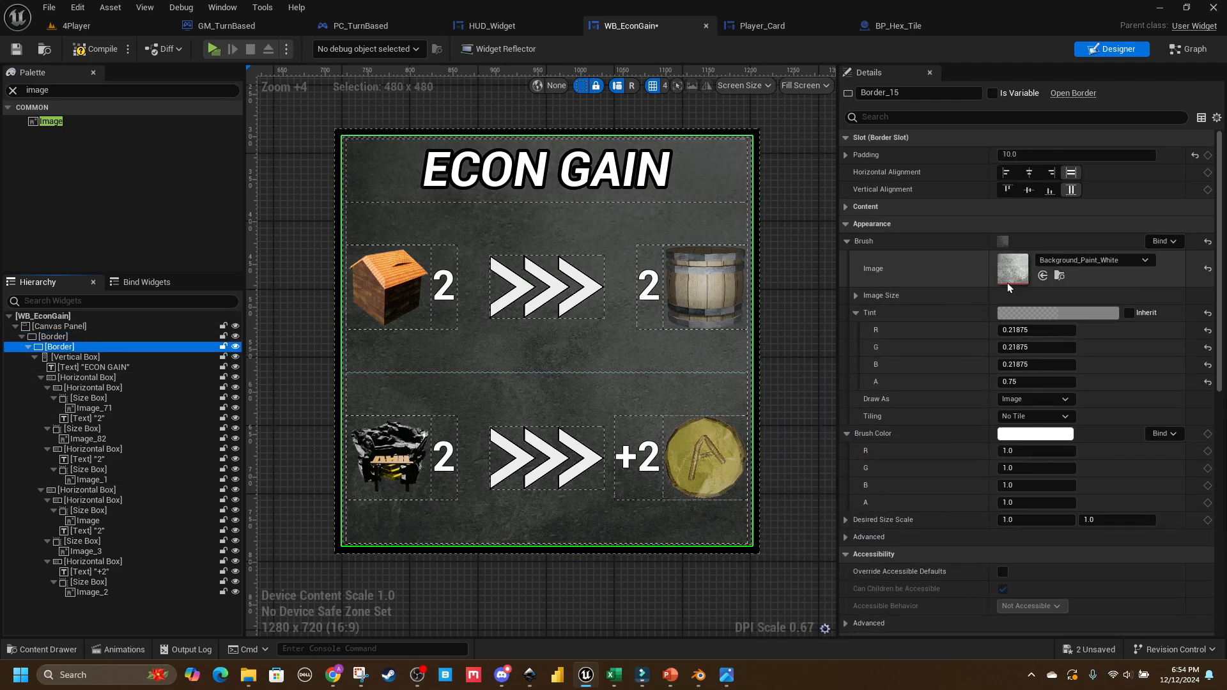
right_click(1007, 283)
left_click(1048, 308)
left_click(54, 336)
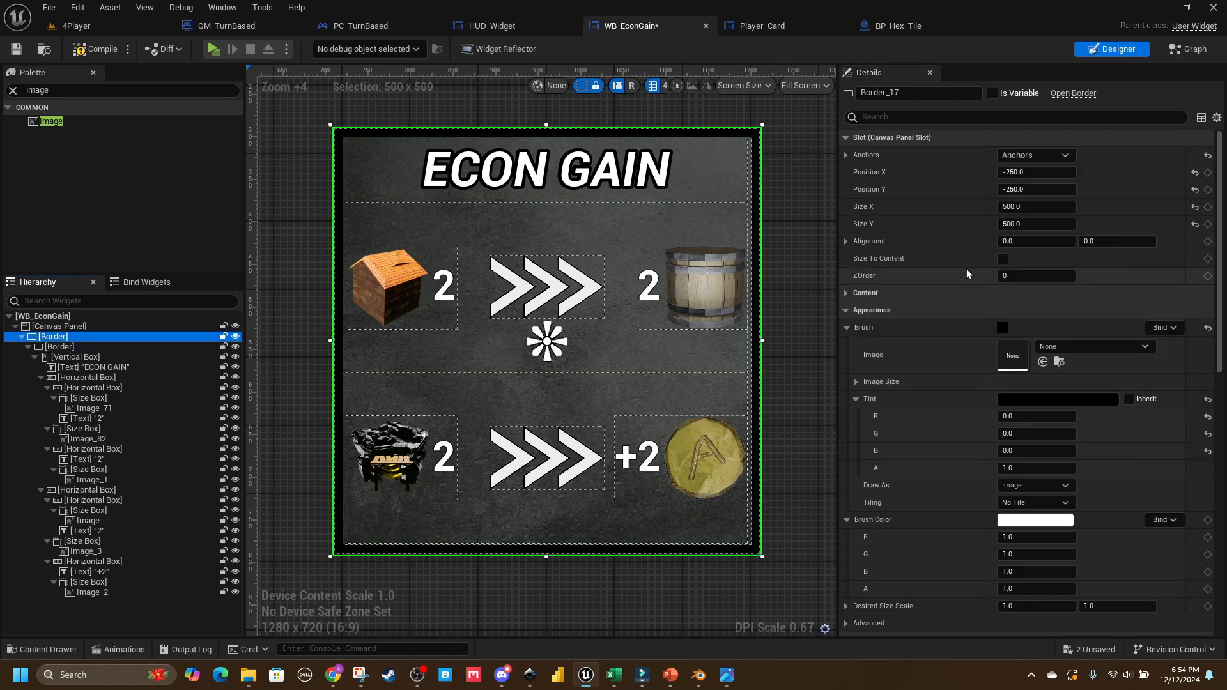
right_click(1012, 355)
left_click(1048, 397)
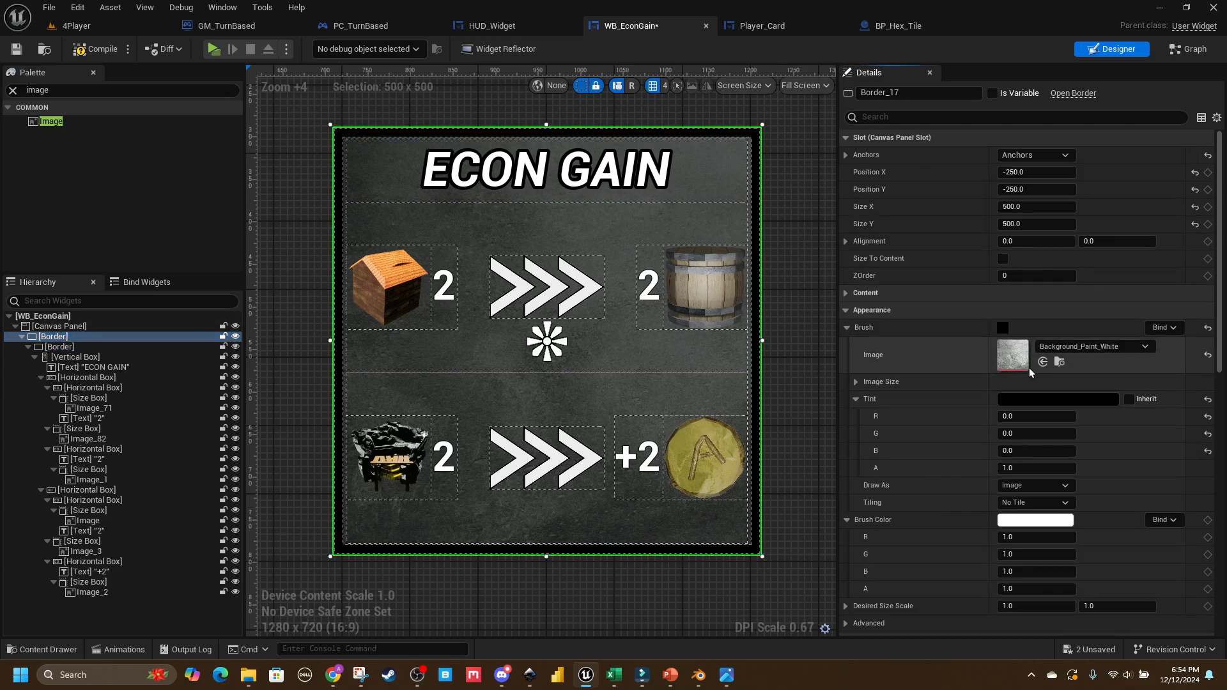
left_click(1026, 400)
left_click_drag(927, 483, 940, 359)
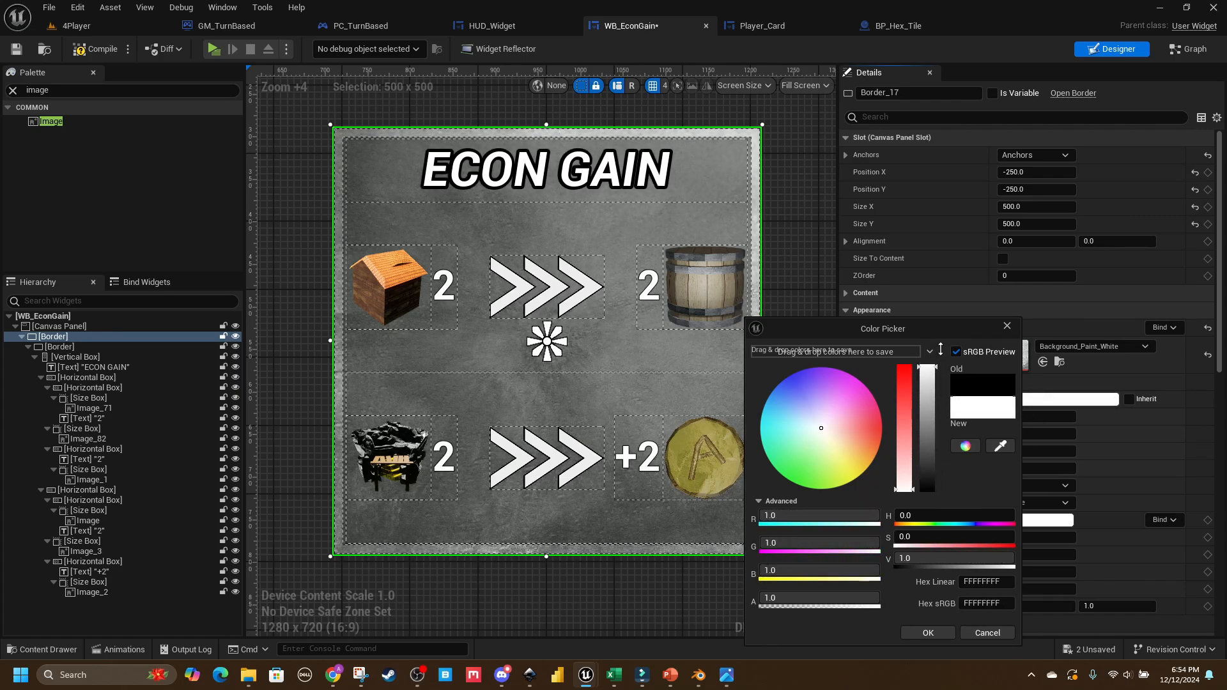
mouse_move(835, 458)
left_mouse_down()
mouse_move(872, 424)
mouse_move(856, 453)
mouse_move(753, 368)
mouse_move(833, 466)
left_mouse_up()
left_click(980, 631)
left_click(1009, 398)
left_click(969, 633)
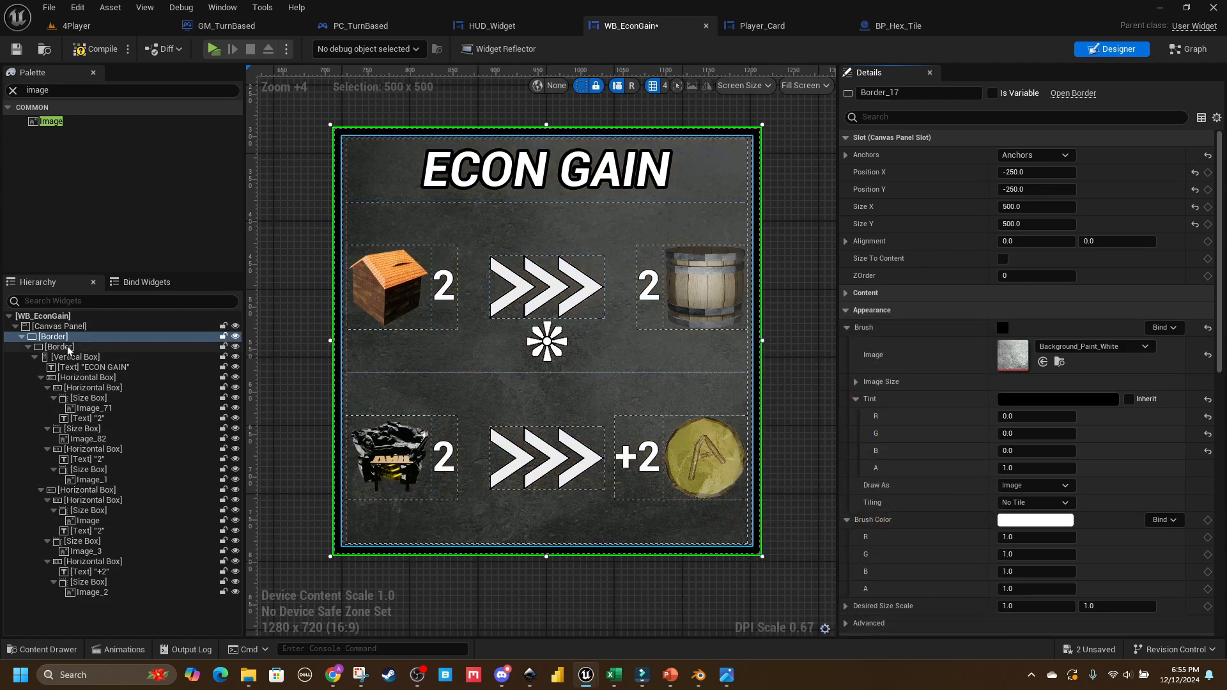
left_click(94, 49)
left_click(58, 347)
left_click(756, 495)
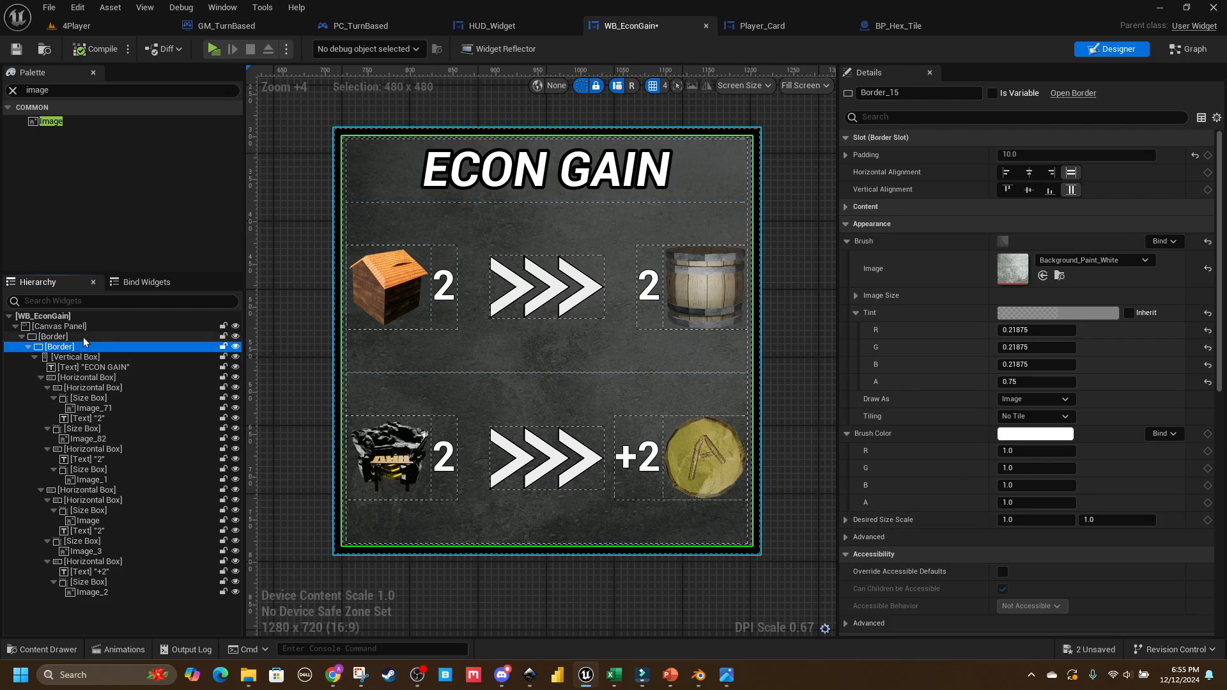
left_click(1033, 399)
left_click_drag(863, 480, 813, 487)
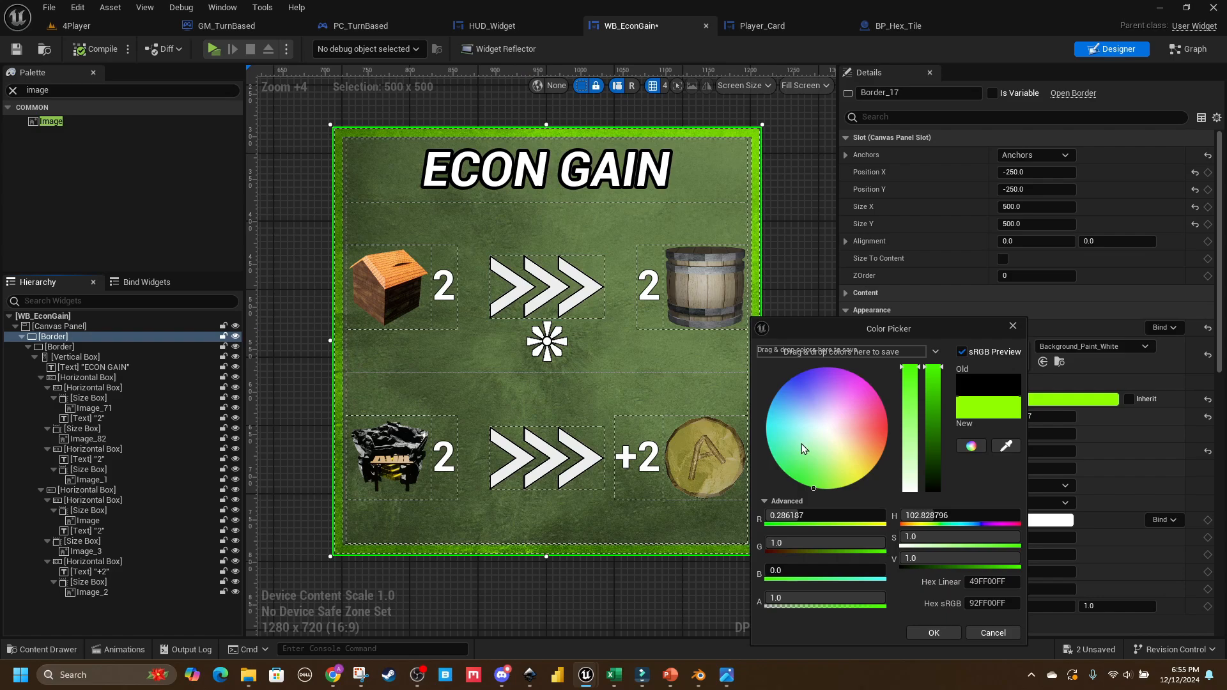
left_click_drag(801, 443, 788, 382)
left_click(993, 633)
Step: Set the inner Border's brush tint to alpha 1 and darken its grey to an RGB value of 0.078125
left_click(60, 346)
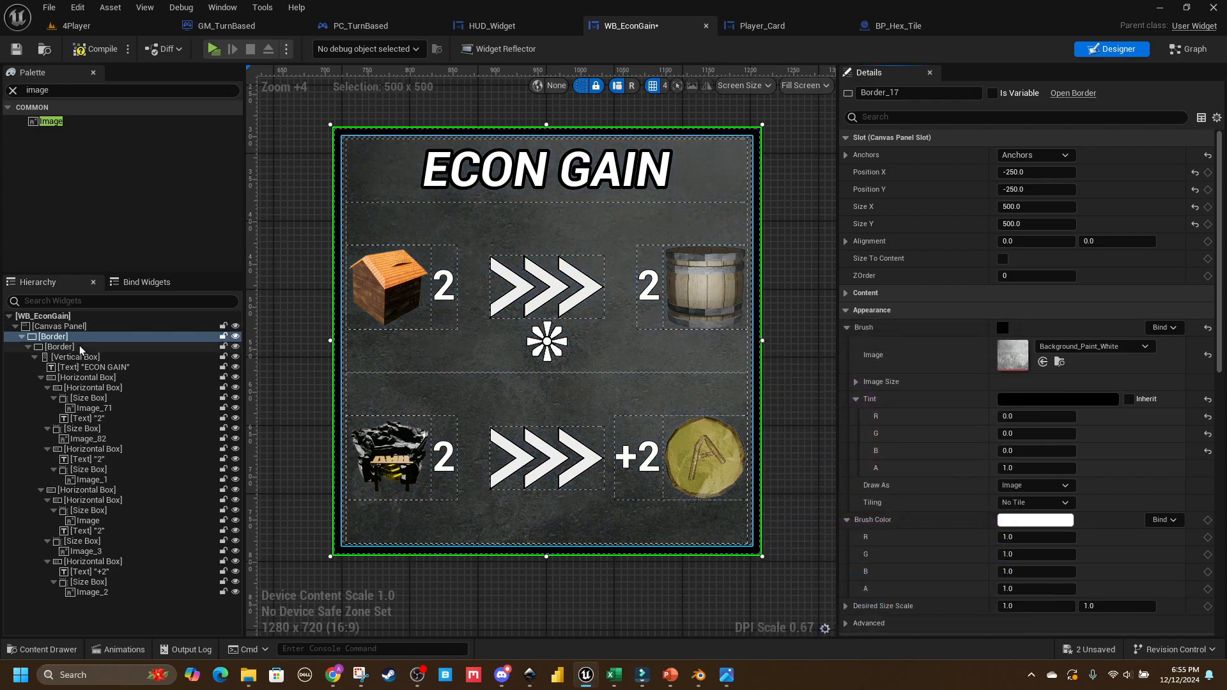
left_click(1036, 382)
type("1")
key("Return")
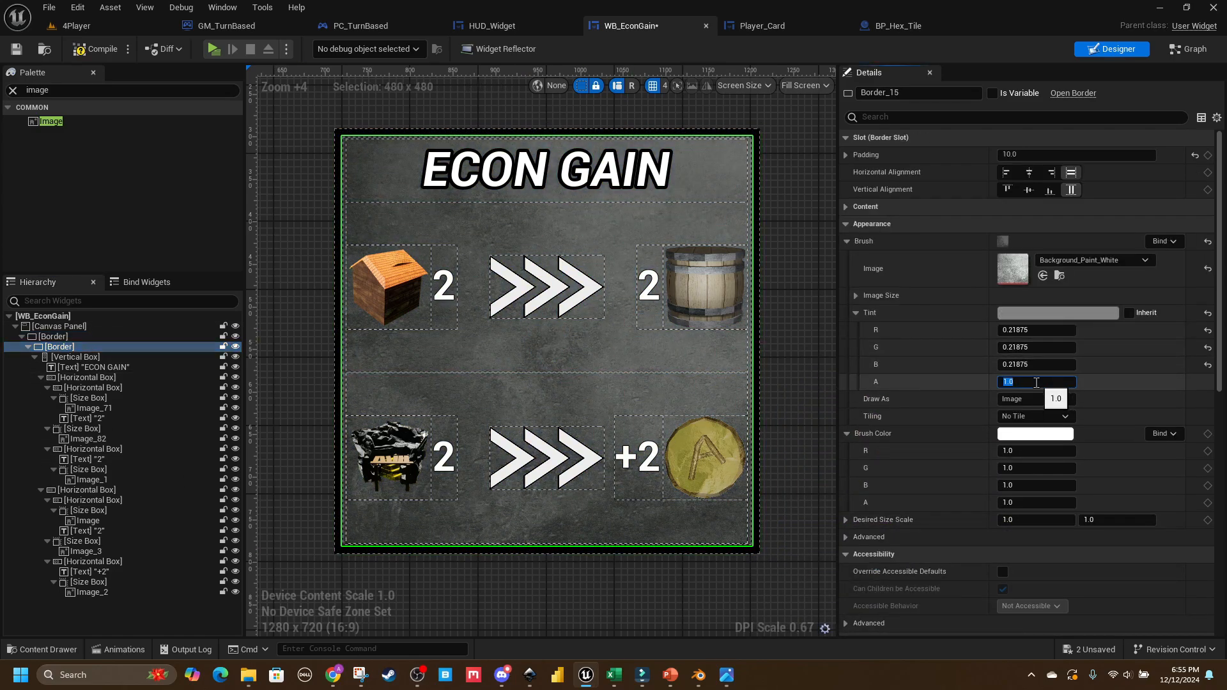
left_click(1033, 316)
left_click_drag(931, 384, 929, 481)
left_click(933, 631)
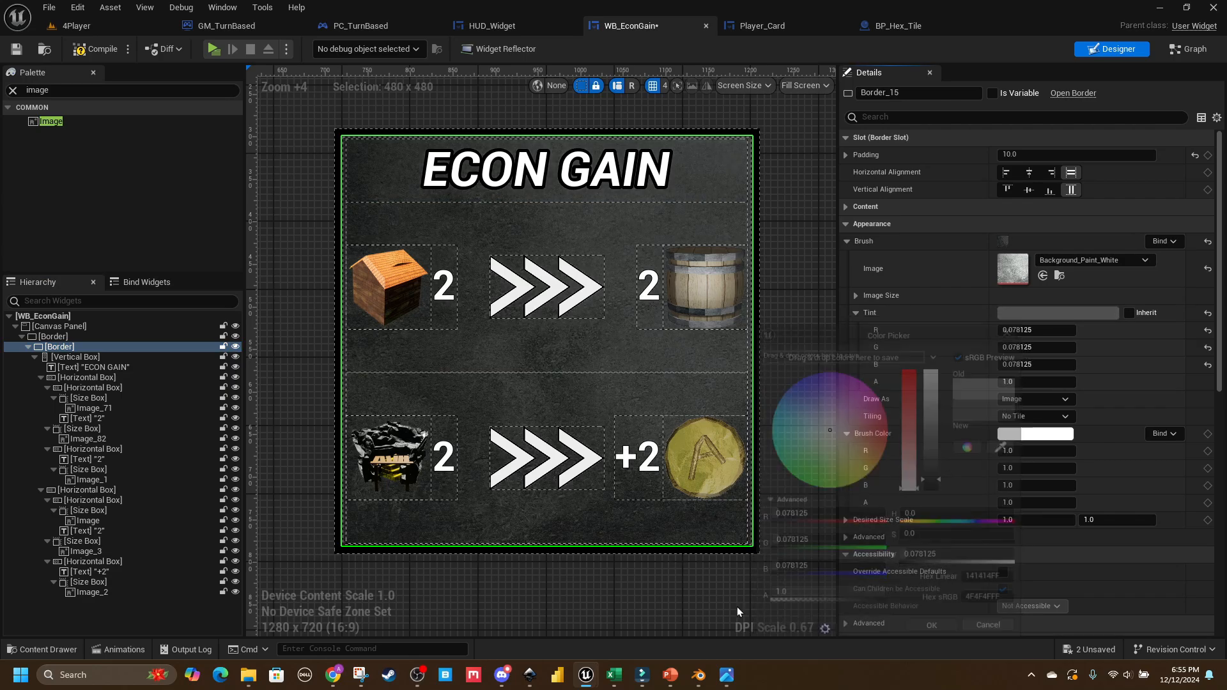
Step: Tint the outer Border's brush dark crimson (R 0.151042, G 0.0, B 0.013379) and compile the widget
left_click(76, 339)
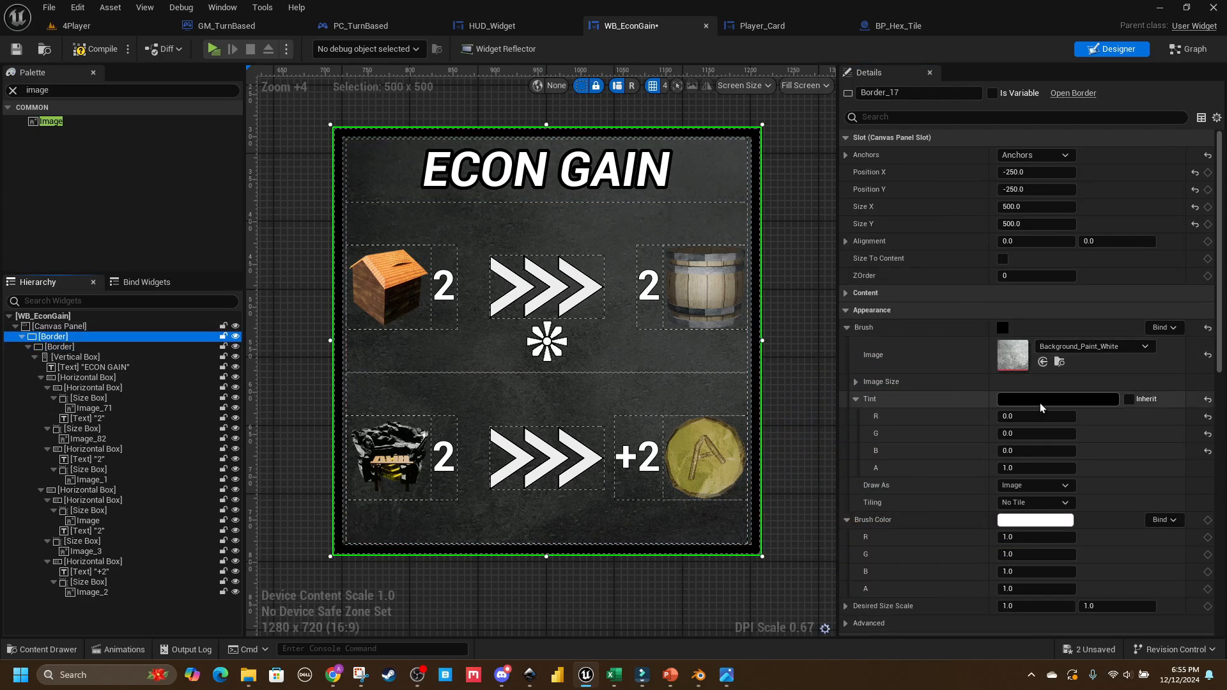
left_click(1040, 401)
mouse_move(871, 481)
left_mouse_down()
mouse_move(888, 442)
mouse_move(867, 434)
mouse_move(881, 455)
mouse_move(914, 450)
mouse_move(944, 423)
mouse_move(941, 471)
left_mouse_up()
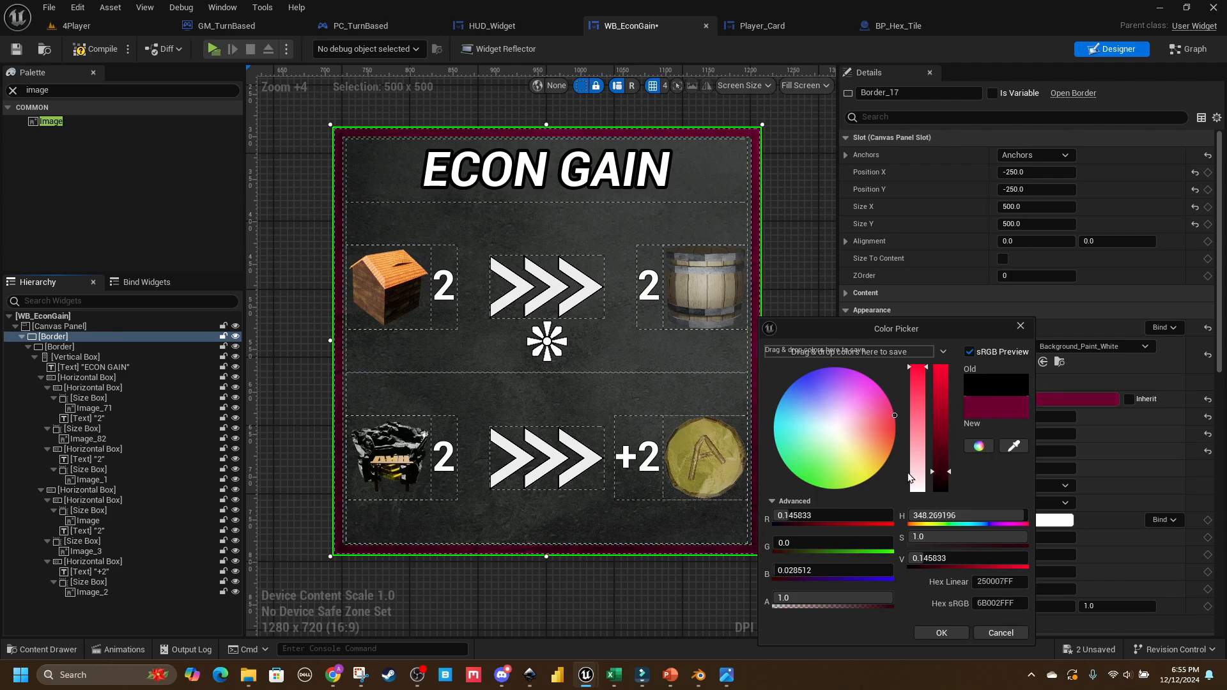
mouse_move(865, 460)
left_mouse_down()
mouse_move(890, 471)
mouse_move(886, 490)
mouse_move(899, 480)
mouse_move(811, 375)
mouse_move(736, 400)
mouse_move(773, 450)
mouse_move(900, 467)
mouse_move(933, 396)
mouse_move(950, 415)
left_mouse_up()
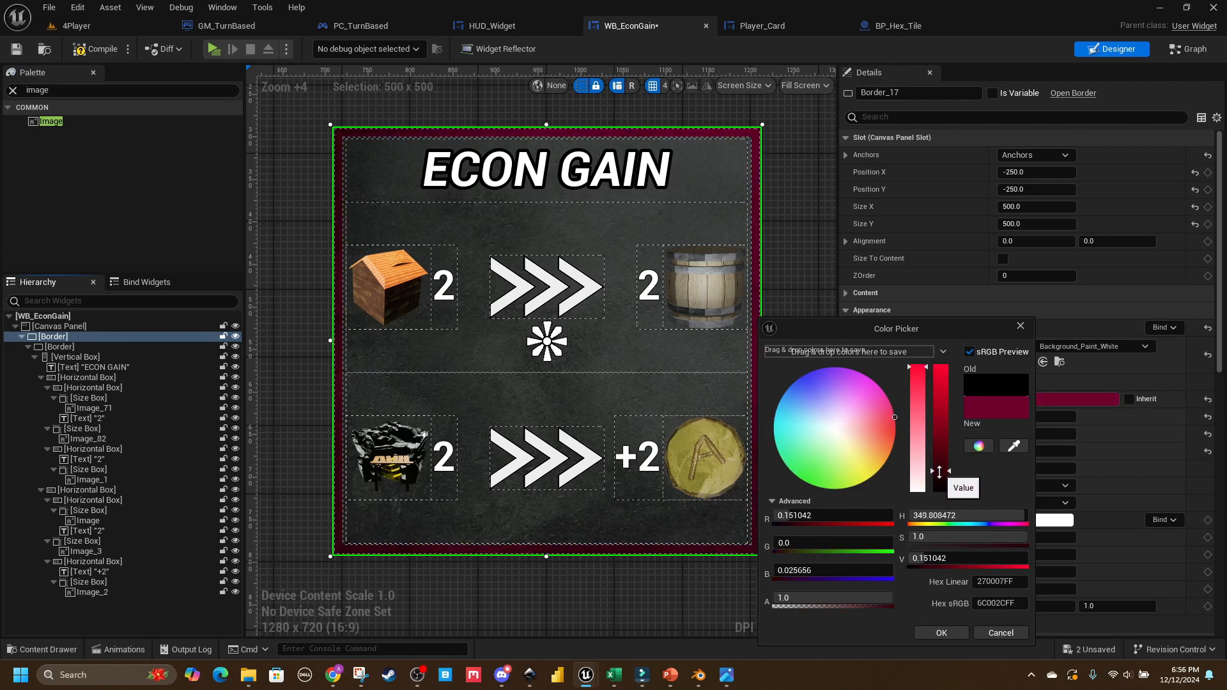
left_click_drag(898, 454, 947, 424)
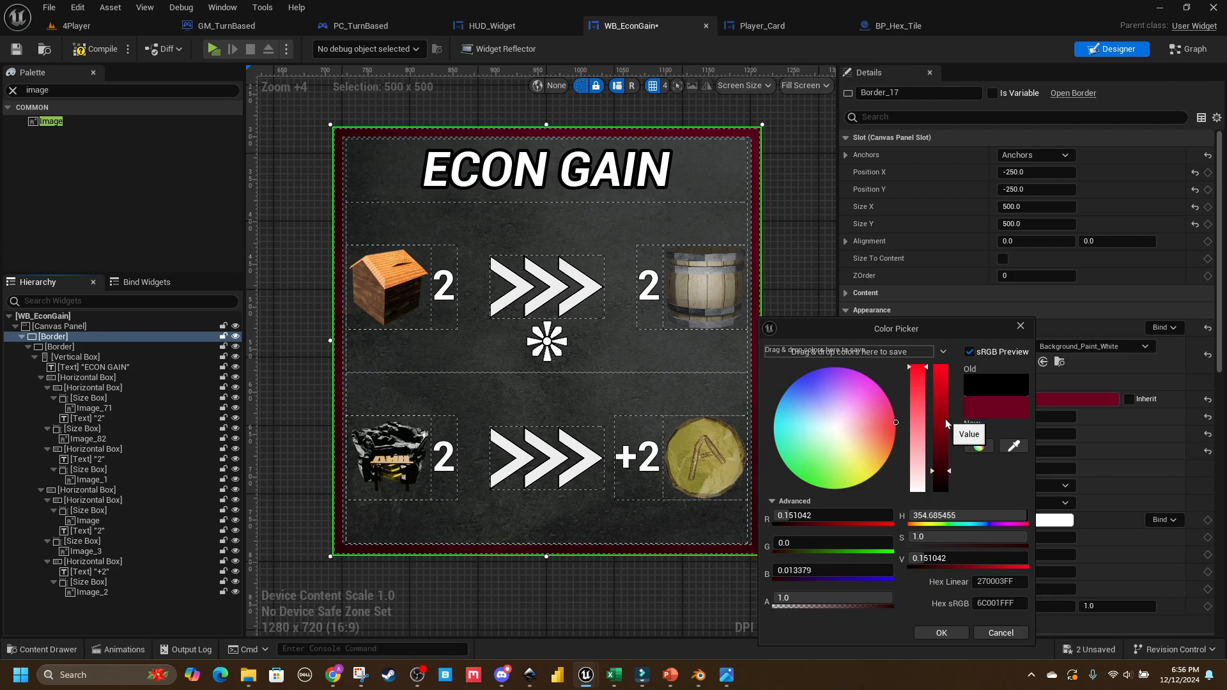
left_click(937, 632)
left_click(300, 214)
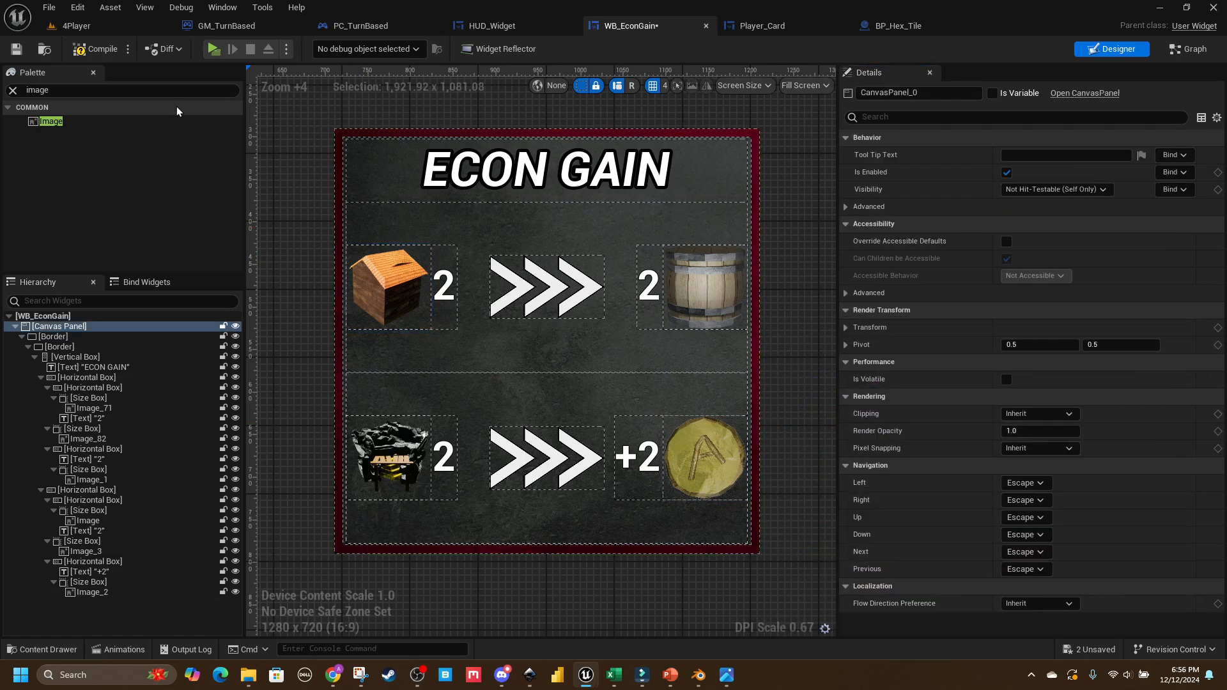
left_click(107, 55)
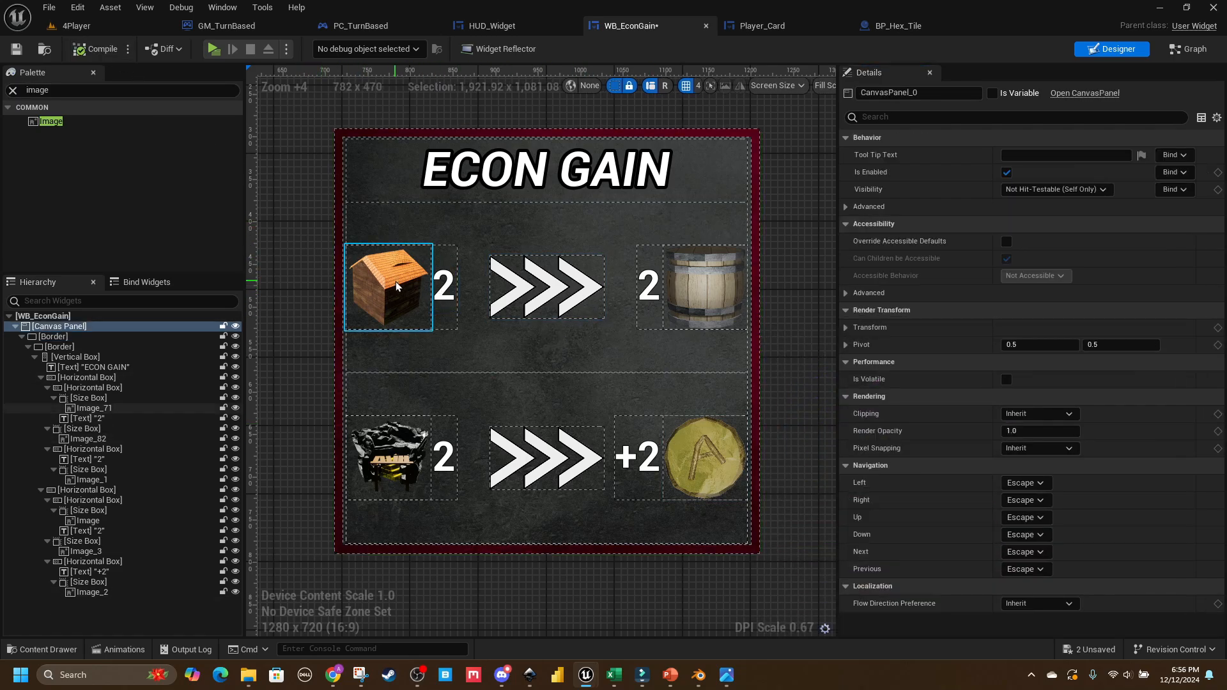
Step: Set the width and height overrides of the four Size Boxes holding the house, barrel, mine and coin images to 125
left_click(94, 407)
left_click(86, 397)
left_click(86, 428, "ctrl")
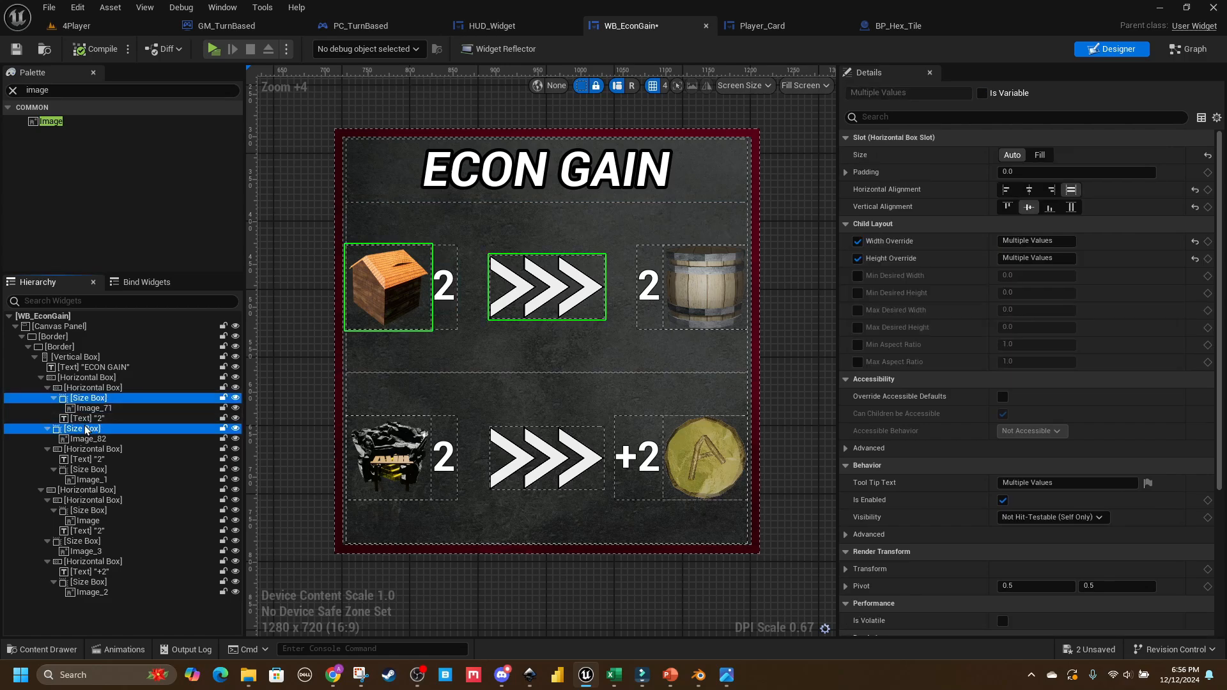
left_click(72, 397)
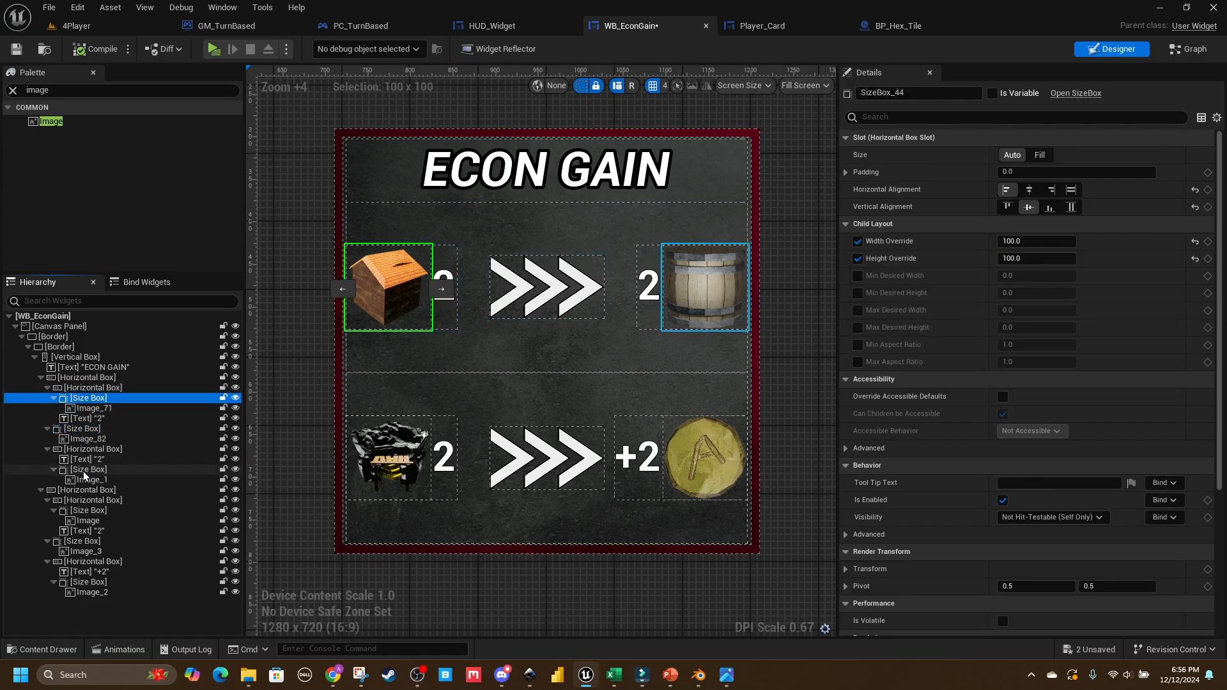
left_click(84, 469, "ctrl")
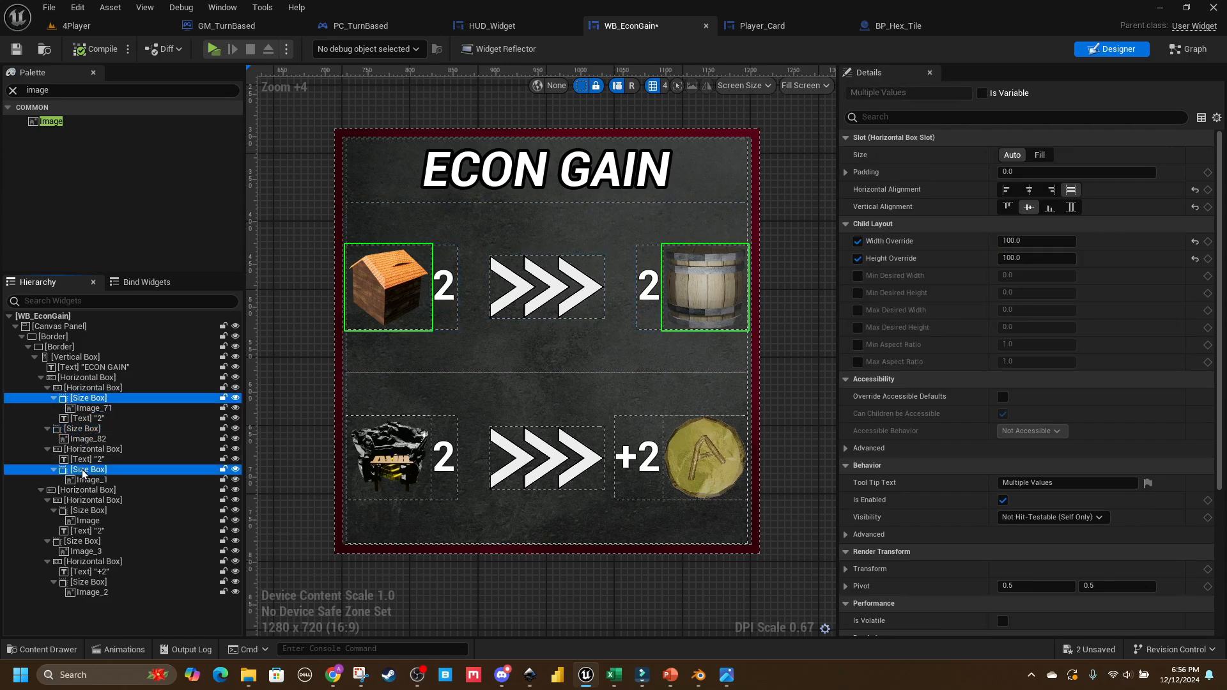
left_click(86, 510, "ctrl")
left_click(86, 581, "ctrl")
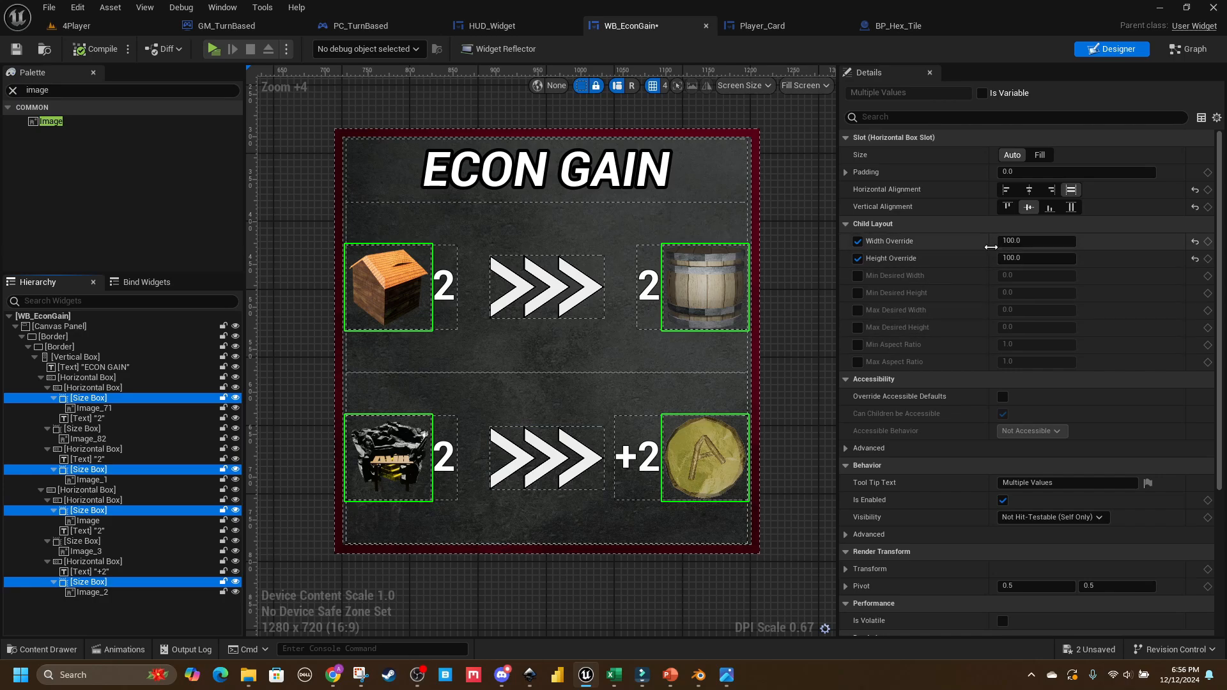
left_click(1022, 240)
type("125")
key("Return")
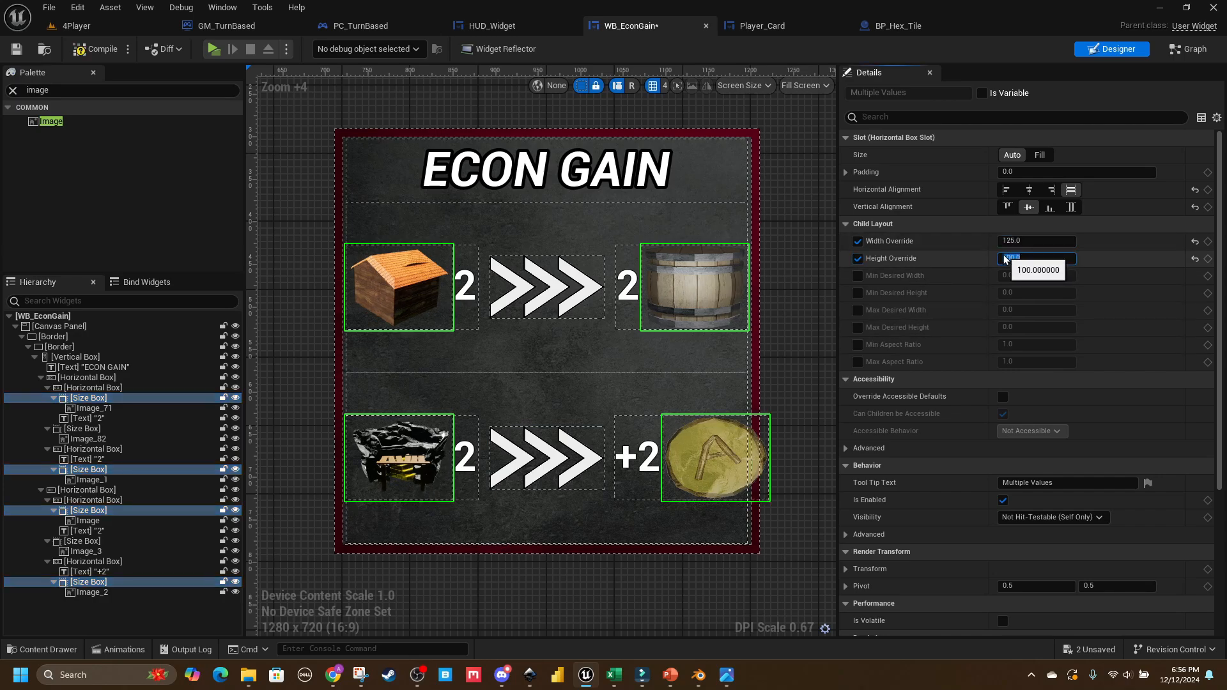
type("125")
key("Return")
Step: Set both triple-arrow Size Boxes to a width override of 125 and a height override of 50
left_click(550, 289)
left_click(549, 458, "ctrl")
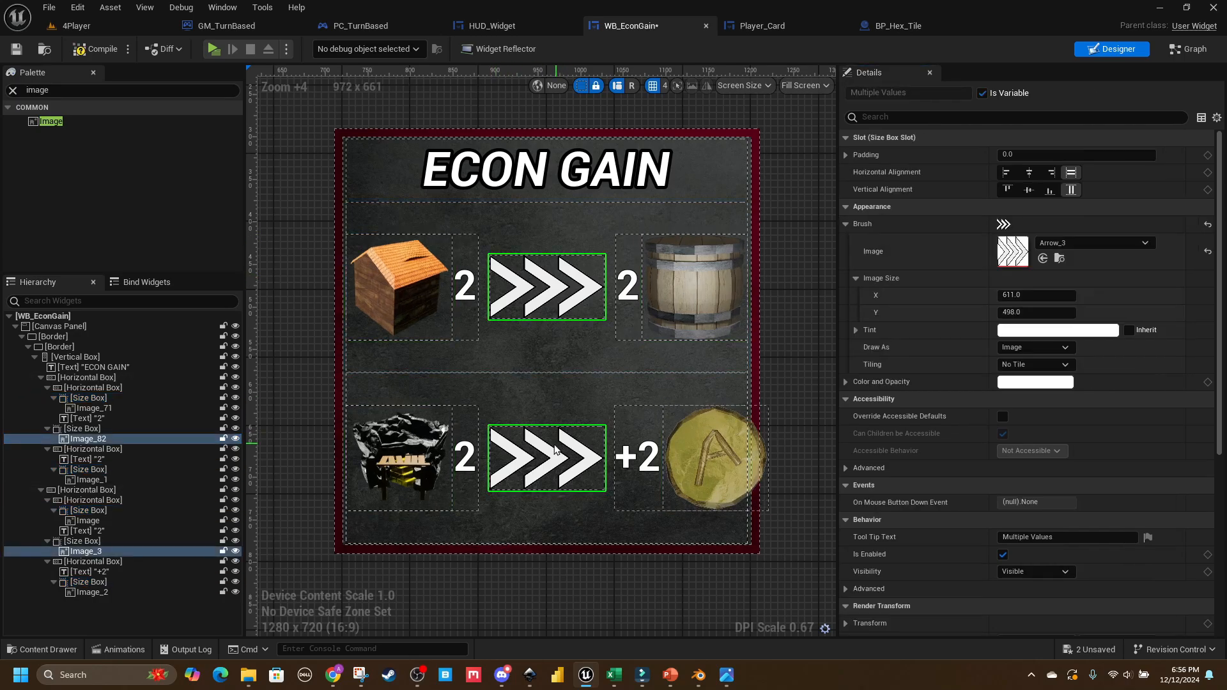
left_click(95, 429)
left_click(92, 542, "ctrl")
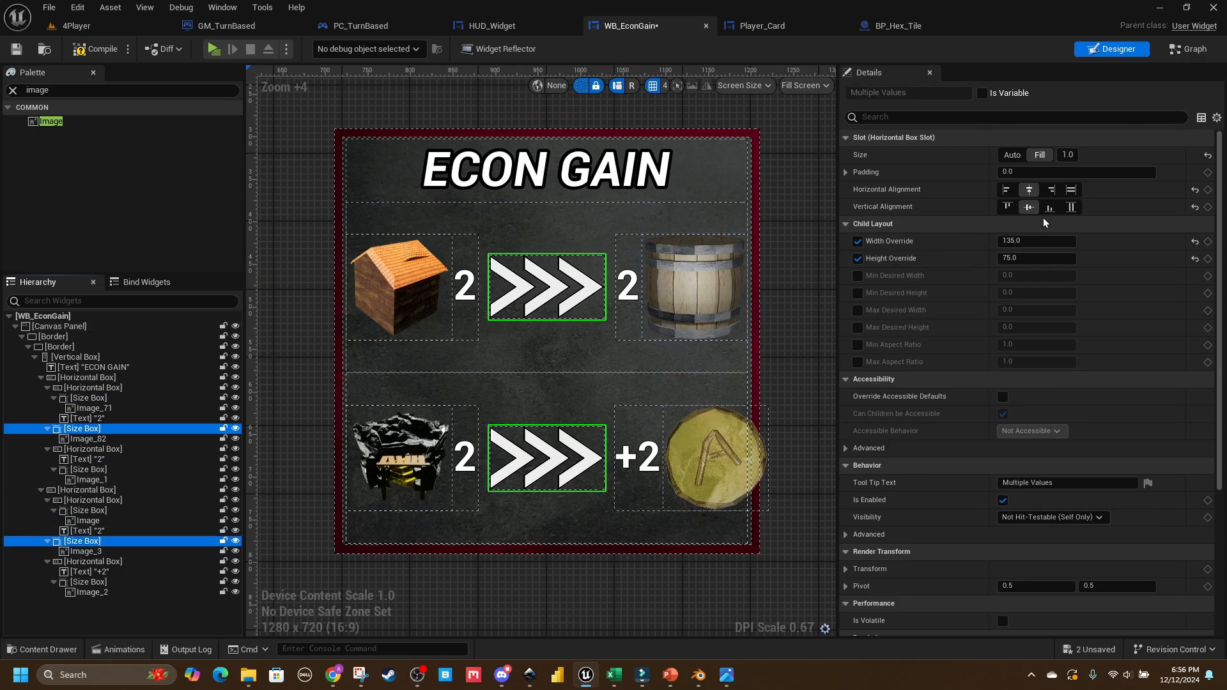
left_click(1036, 242)
key("Return")
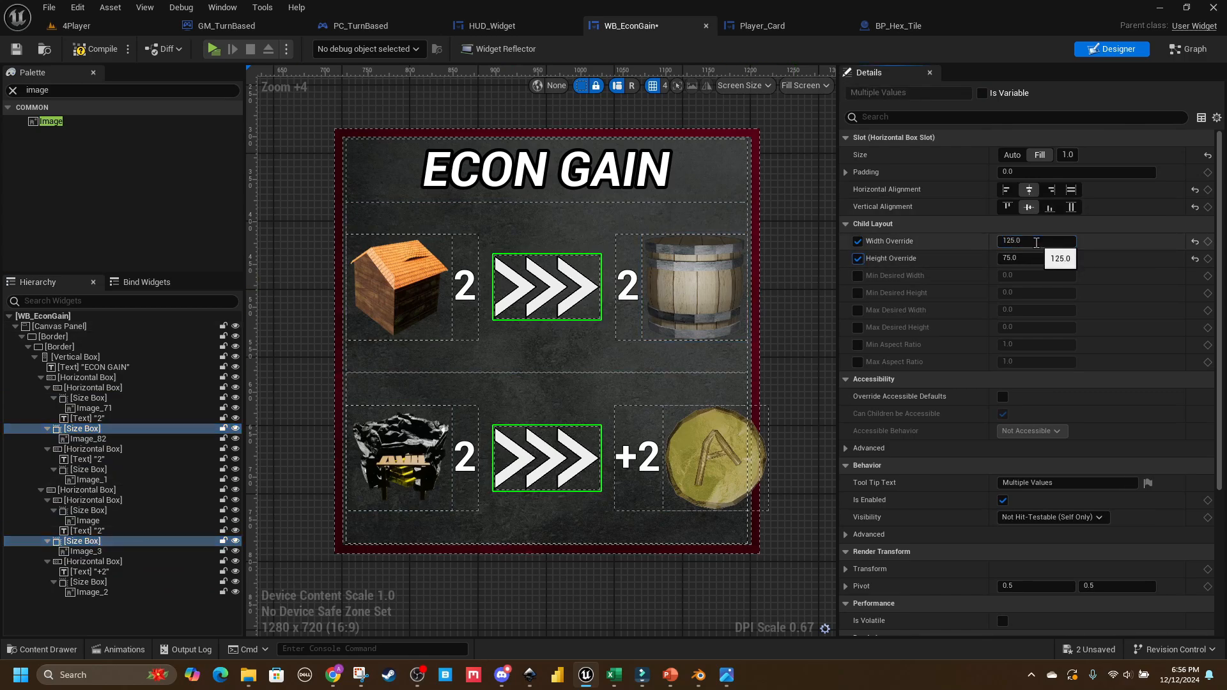
type("50")
key("Return")
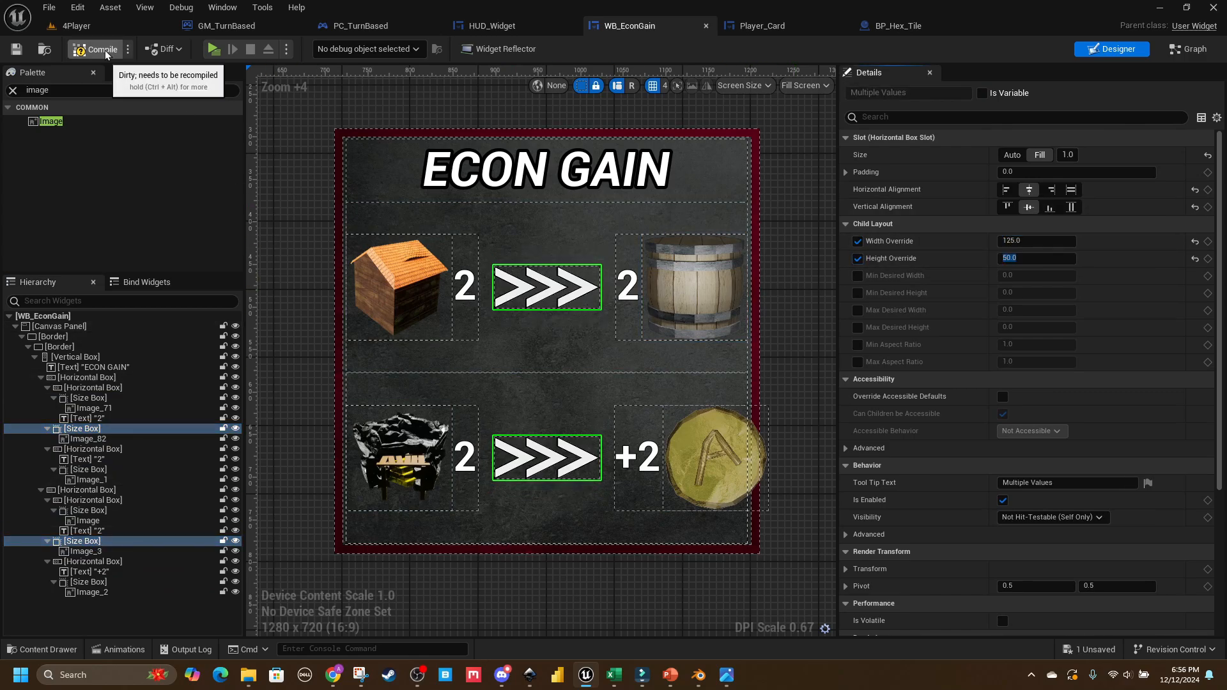
Step: Compile the widget, examine the Econ Gain panel in a maximized game preview, and stop the preview
left_click(93, 49)
left_click(306, 227)
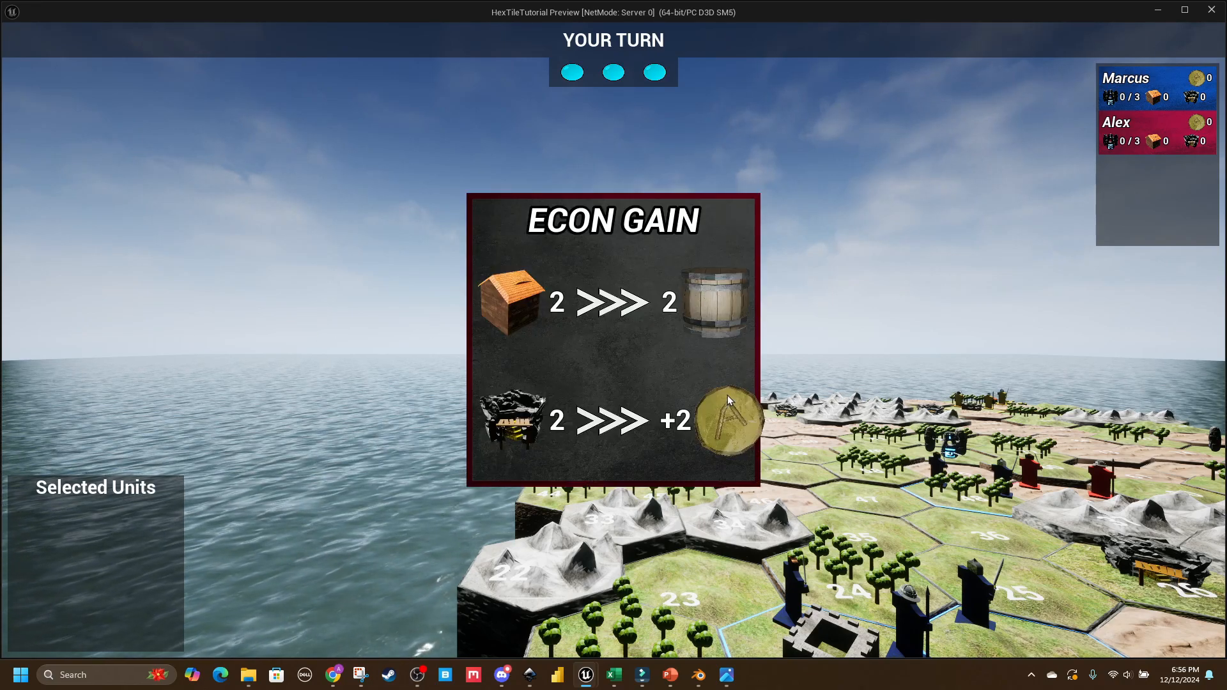
left_click(1184, 9)
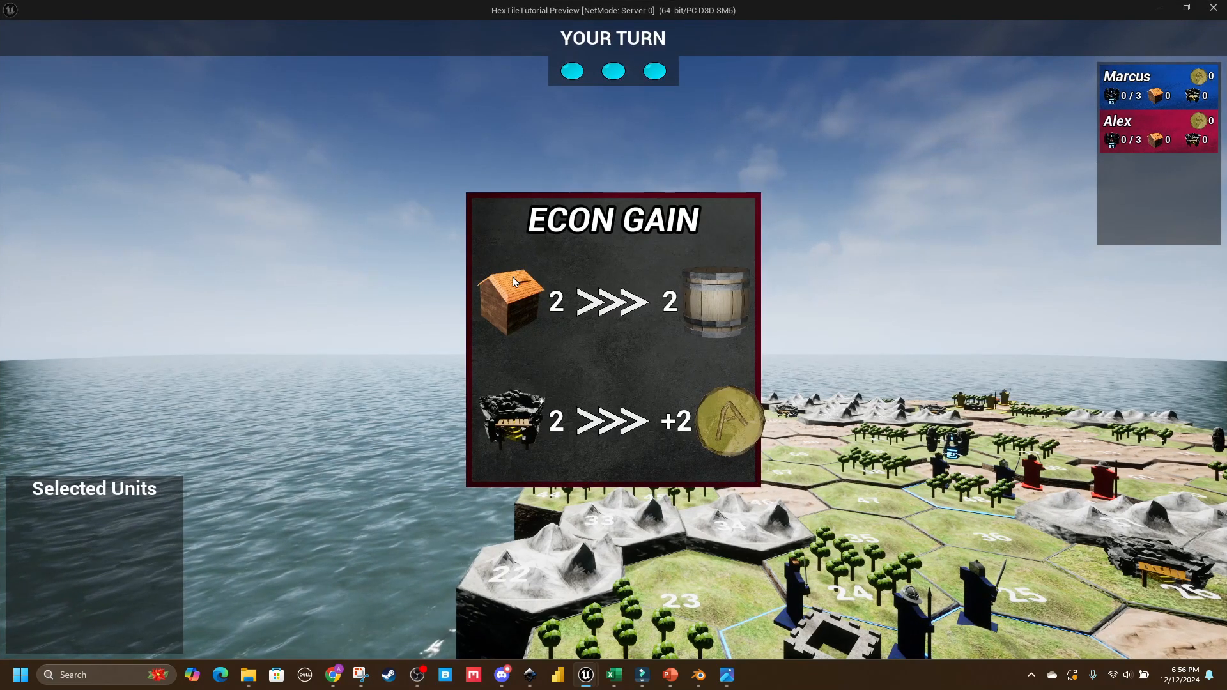
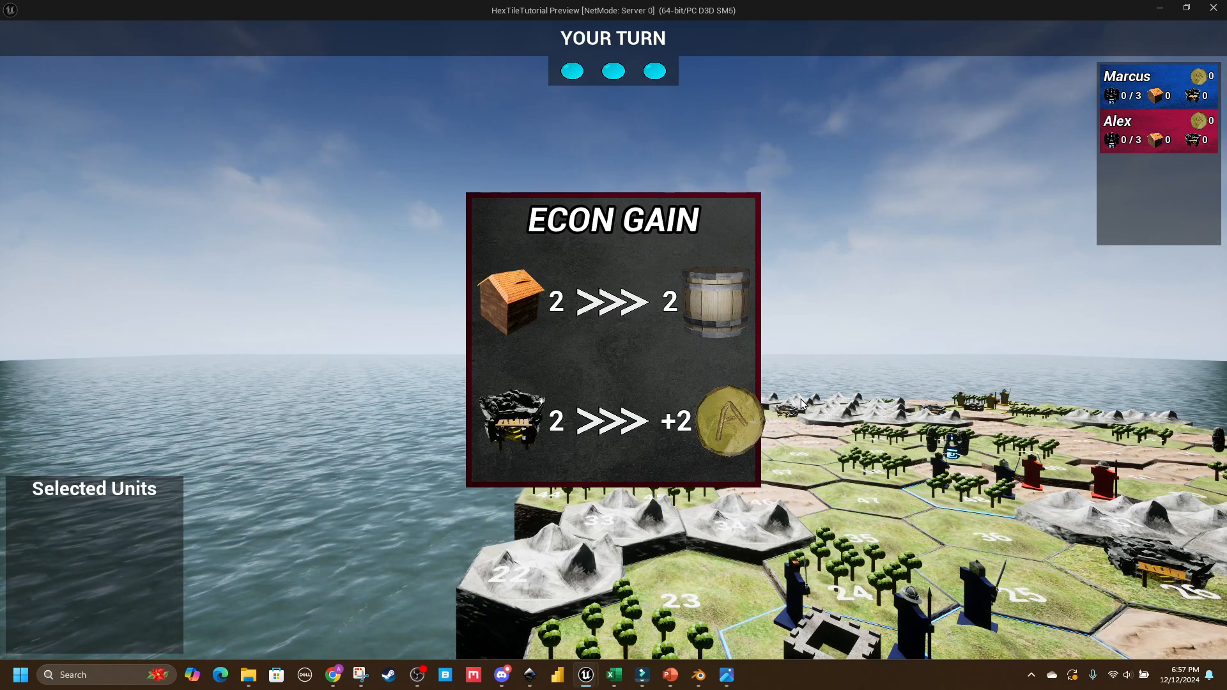
key("Escape")
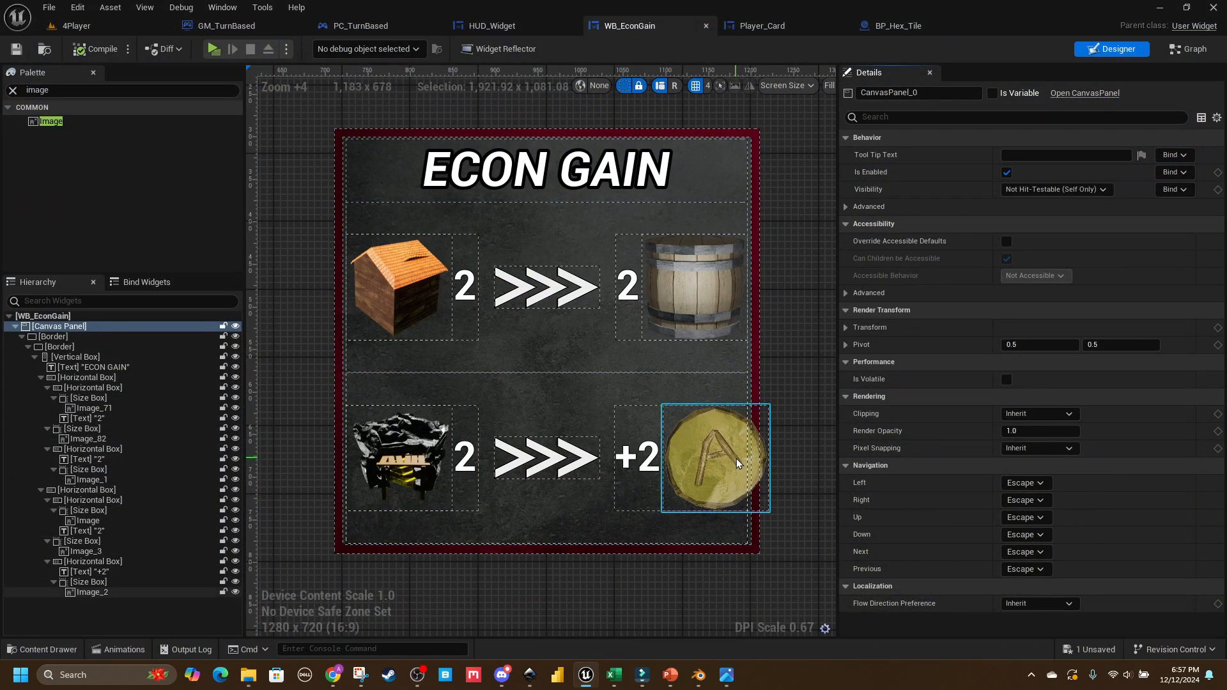
Step: Set the width and height overrides of the house, barrel, mine and coin Size Boxes to 110
right_click_drag(490, 594, 488, 564)
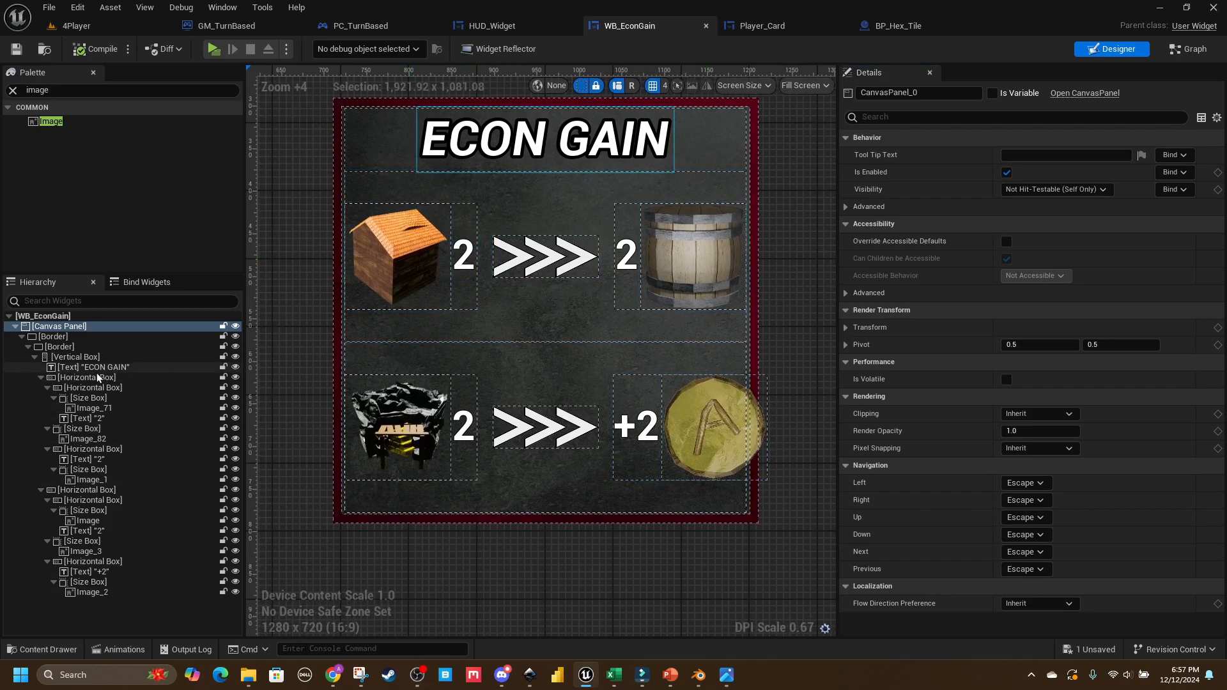
left_click(88, 397)
left_click(82, 428, "ctrl")
left_click(89, 510, "ctrl")
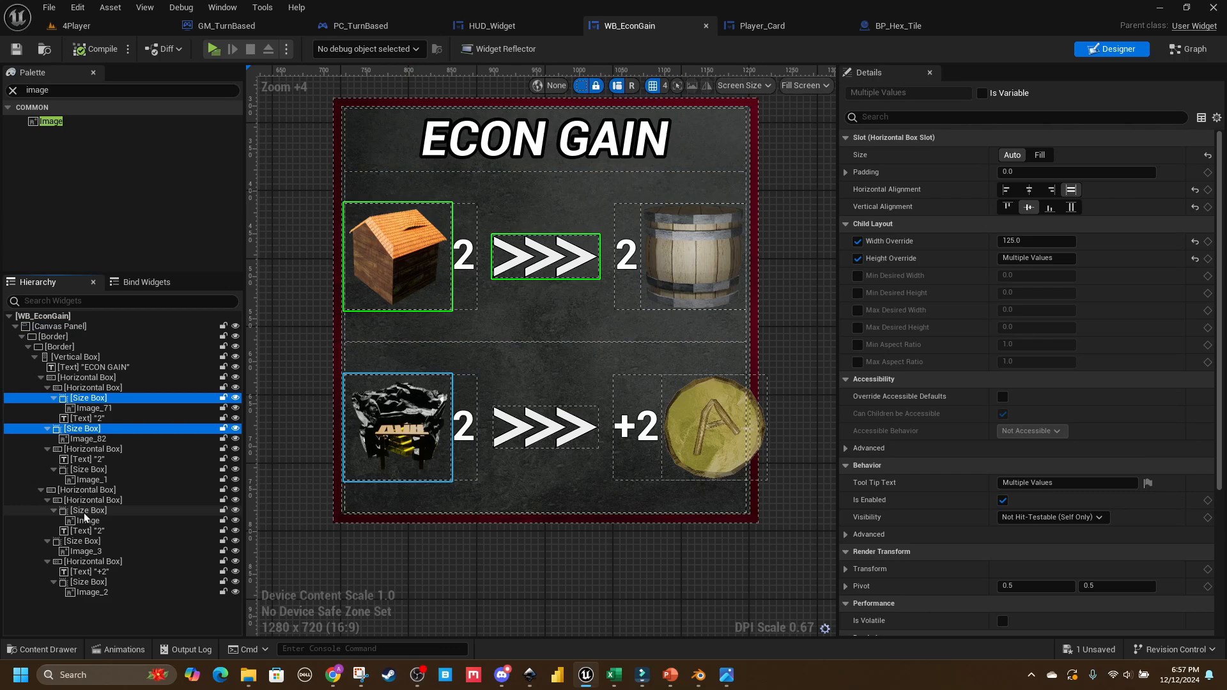
left_click(83, 581, "ctrl")
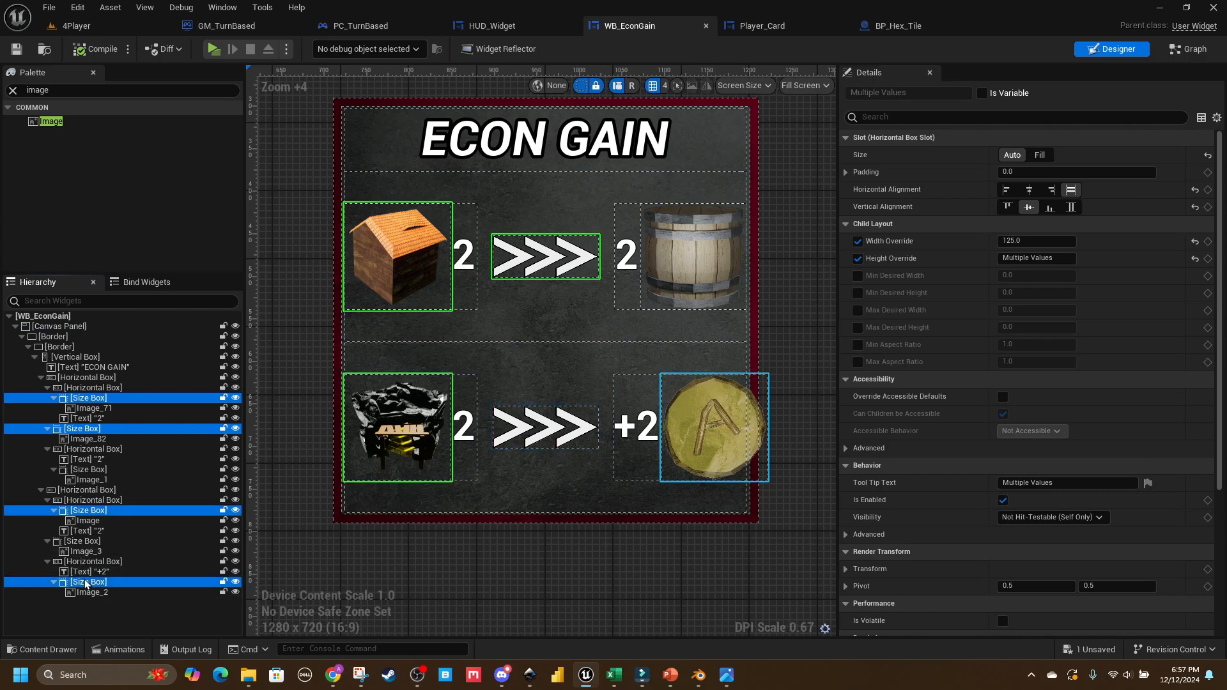
left_click(83, 429, "ctrl")
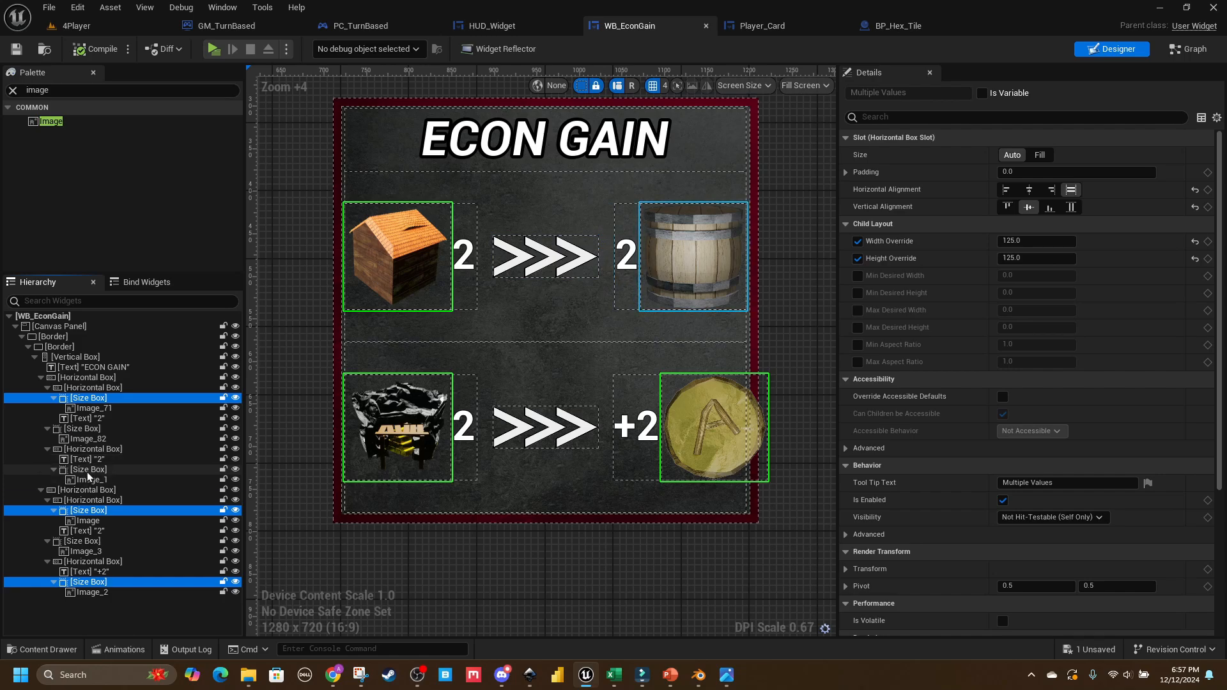
left_click(88, 470, "ctrl")
left_click(1008, 240)
type("110")
key("Return")
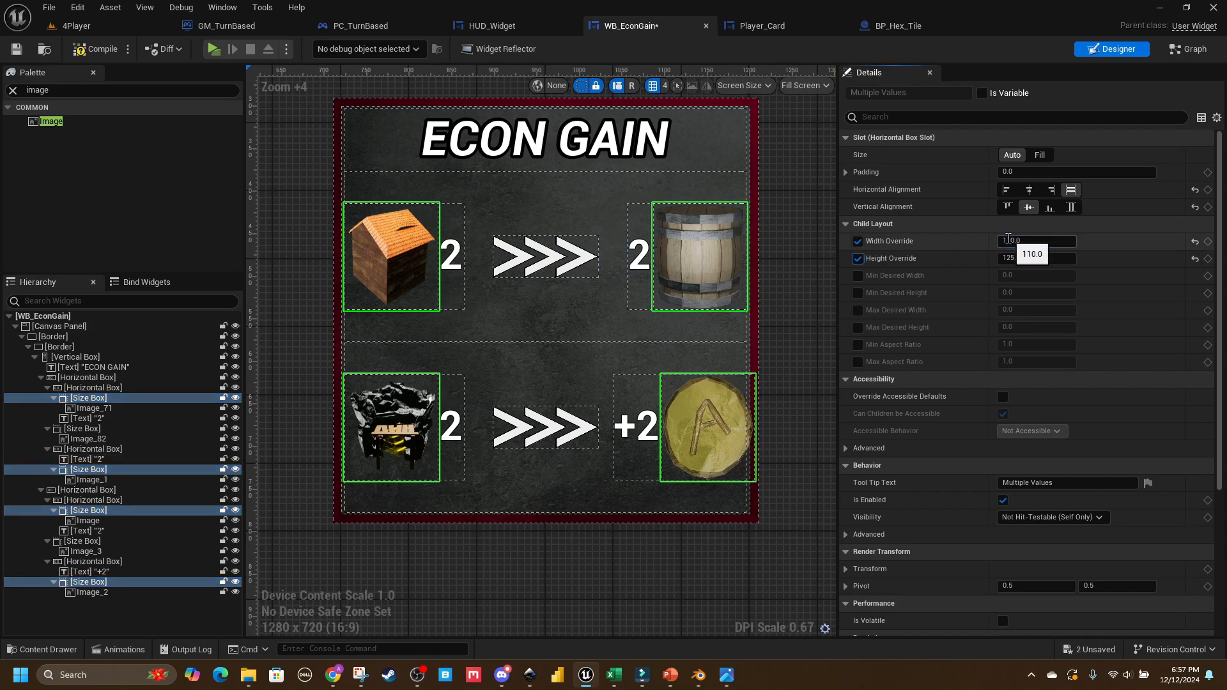
type("110")
key("Return")
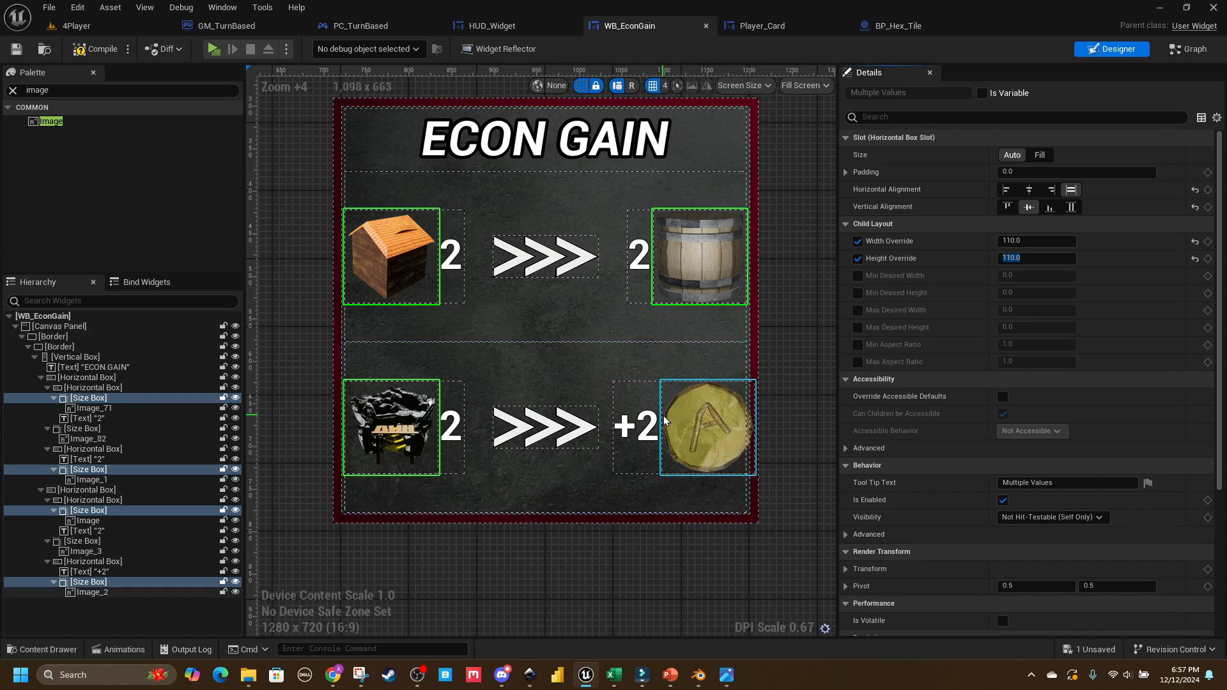
Step: Try Auto slot sizing on the Horizontal Boxes holding the barrel and coin, and return both to Fill
left_click(86, 562)
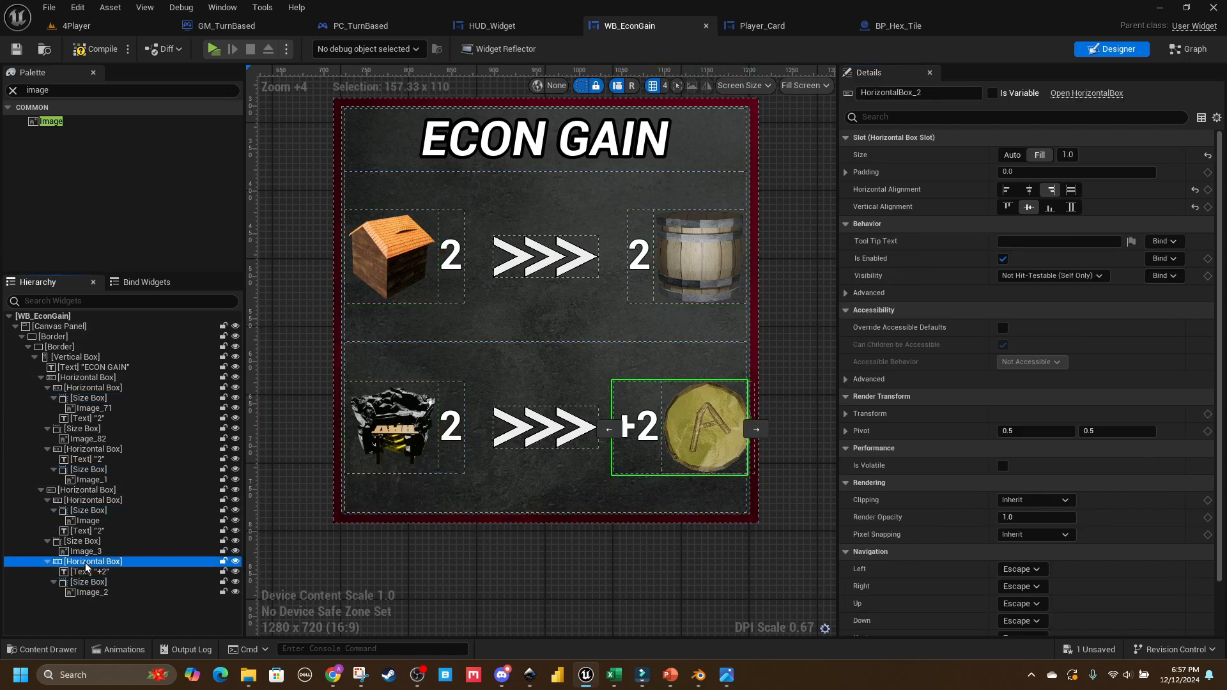
left_click(93, 448, "ctrl")
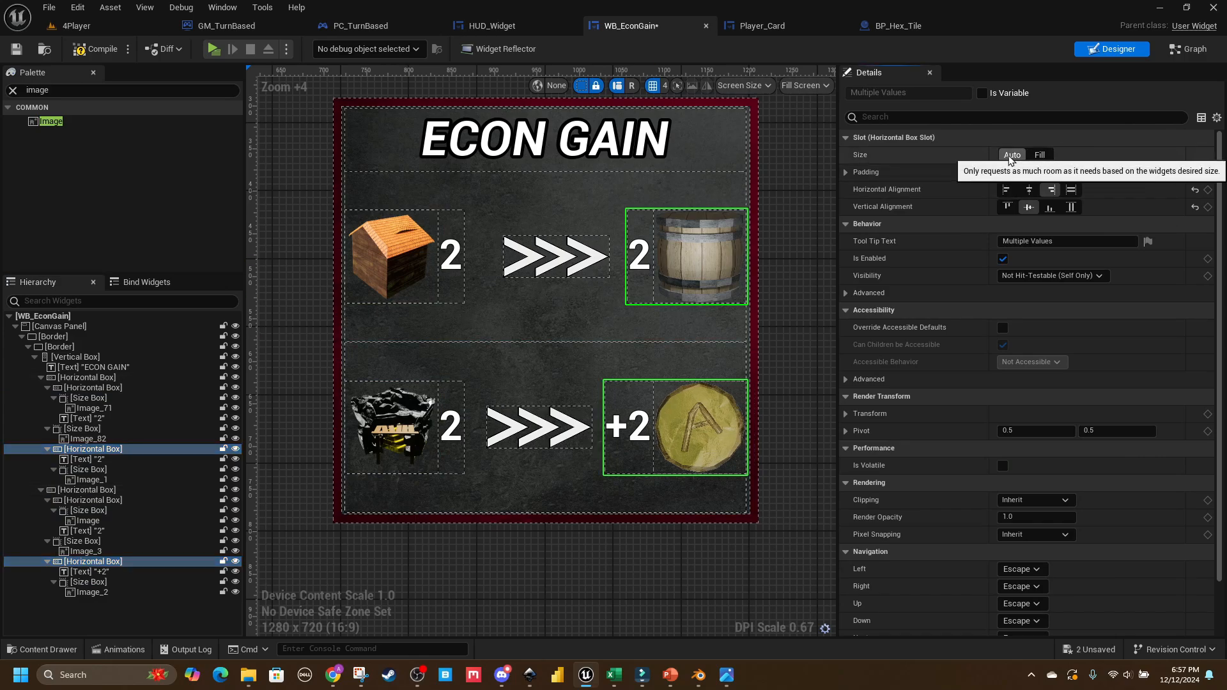
left_click(1039, 155)
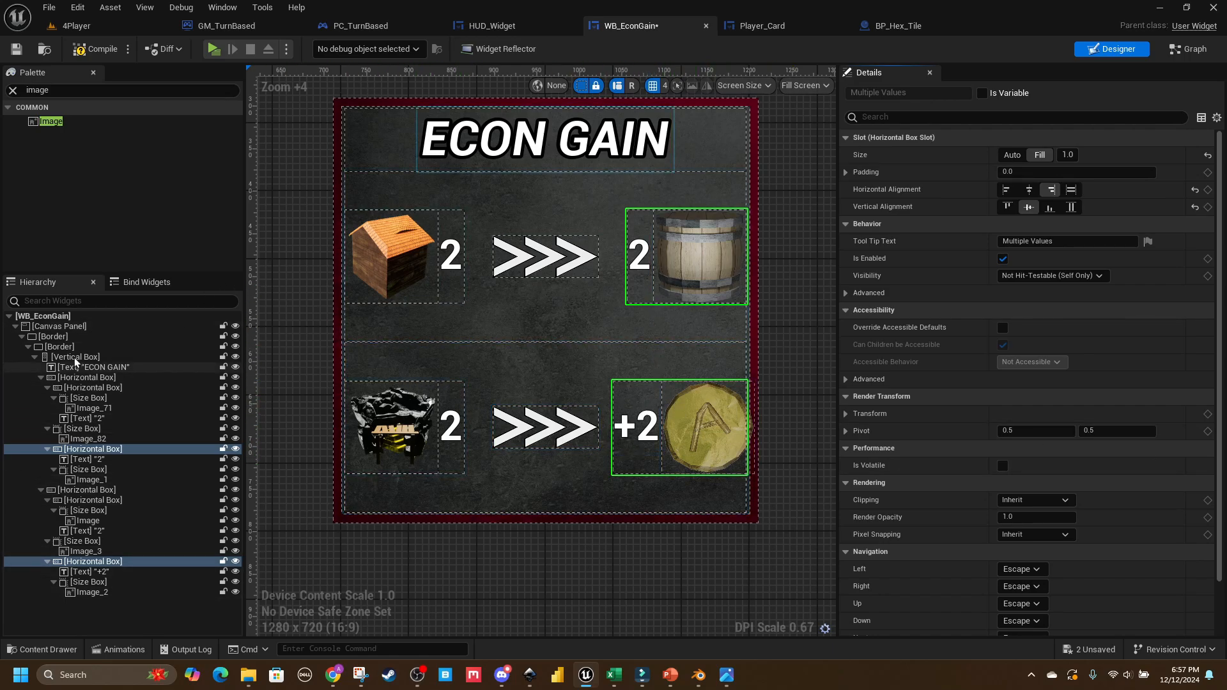
Step: Set the outer Border's Size X to 600 and its Position X to -300
left_click(69, 338)
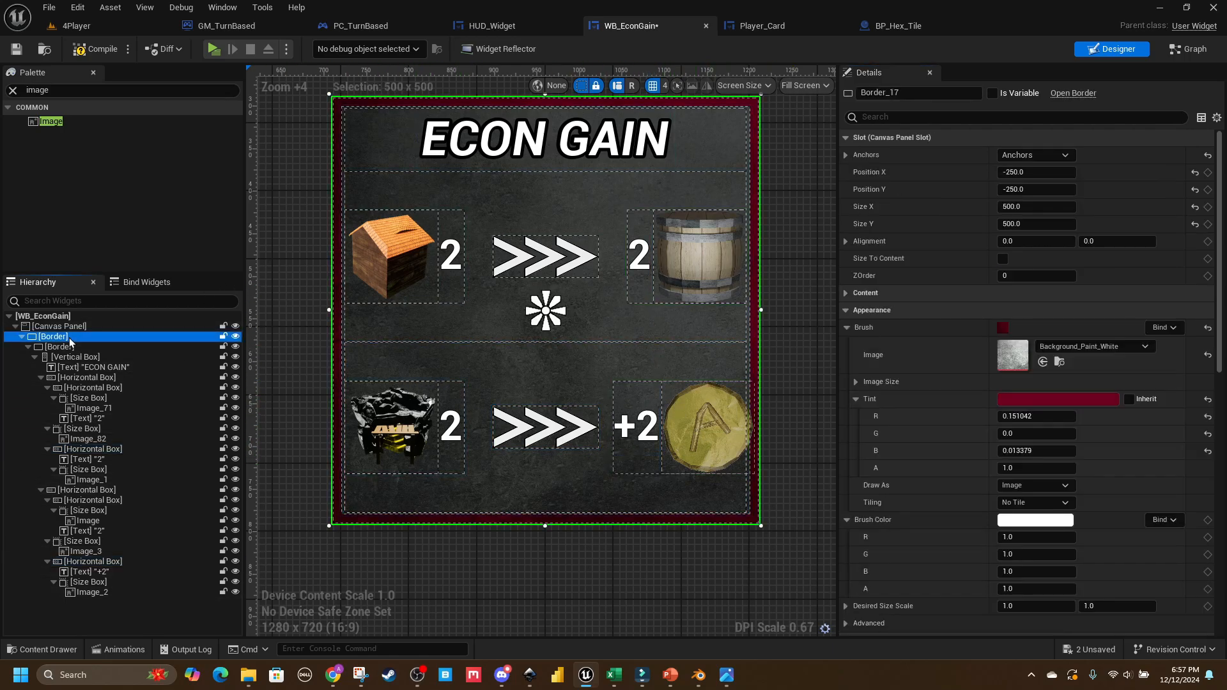
left_click(1048, 208)
key("Tab")
type("-30")
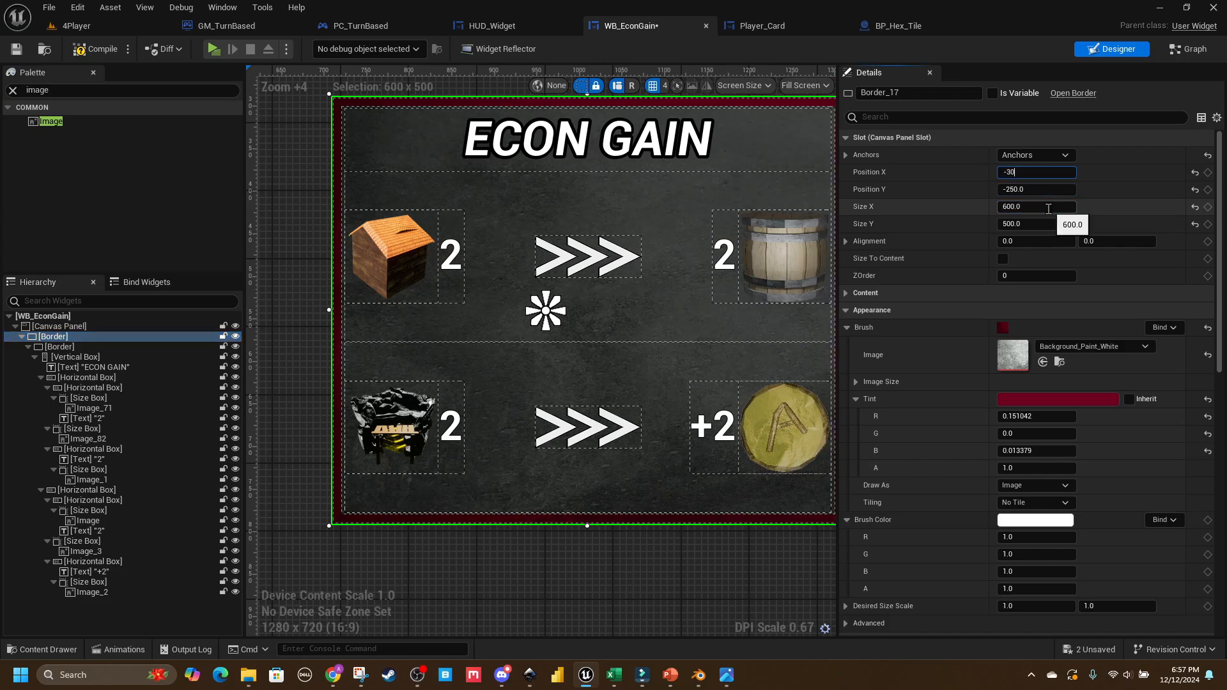
type("0")
key("Return")
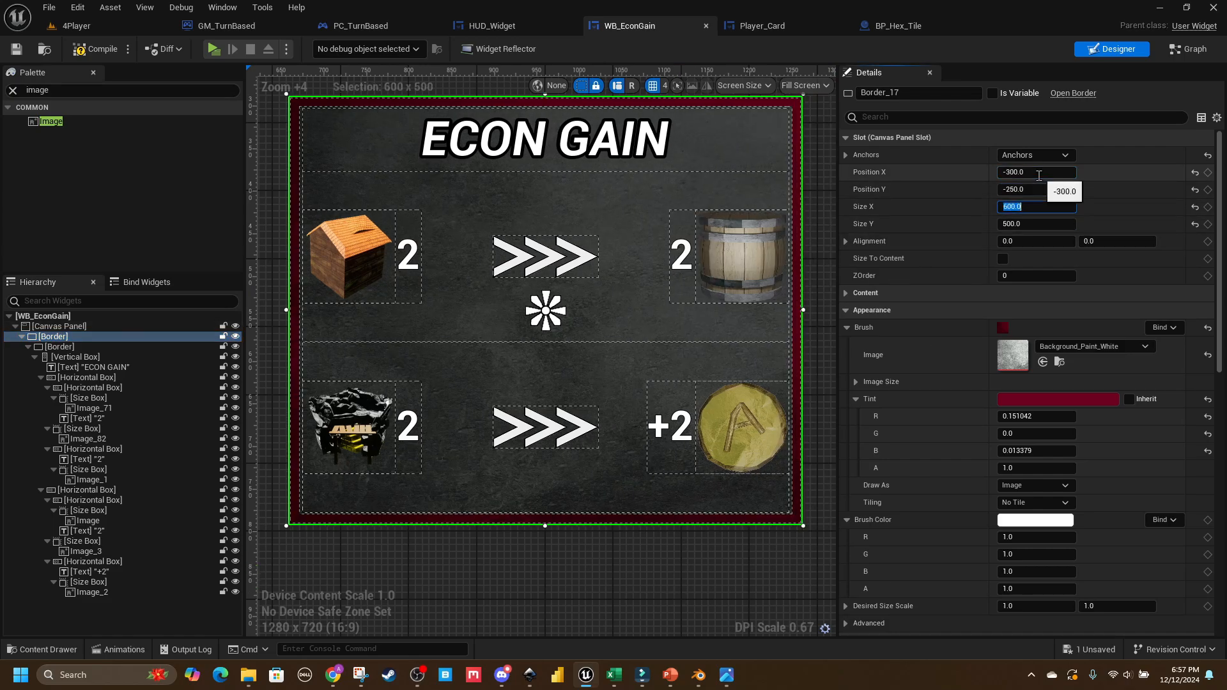
Step: Set the outer Border's Size X to 550 and its Position X to -275
type("550")
key("Return")
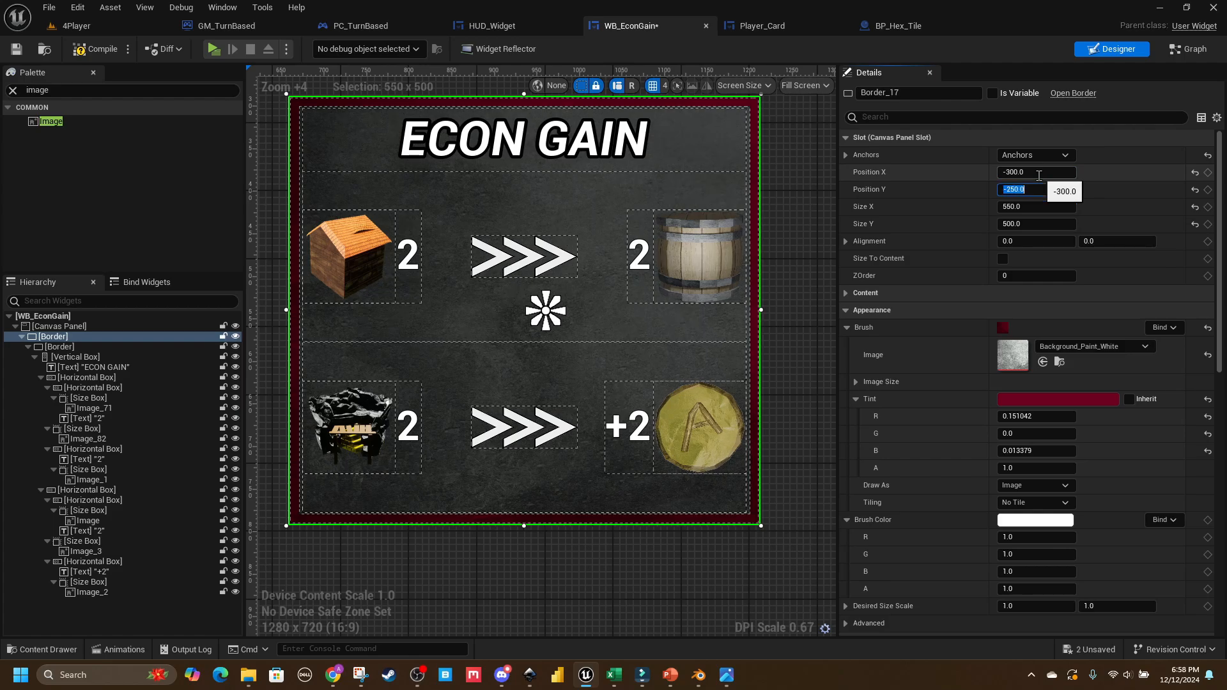
left_click(1039, 176)
type("-275")
key("Return")
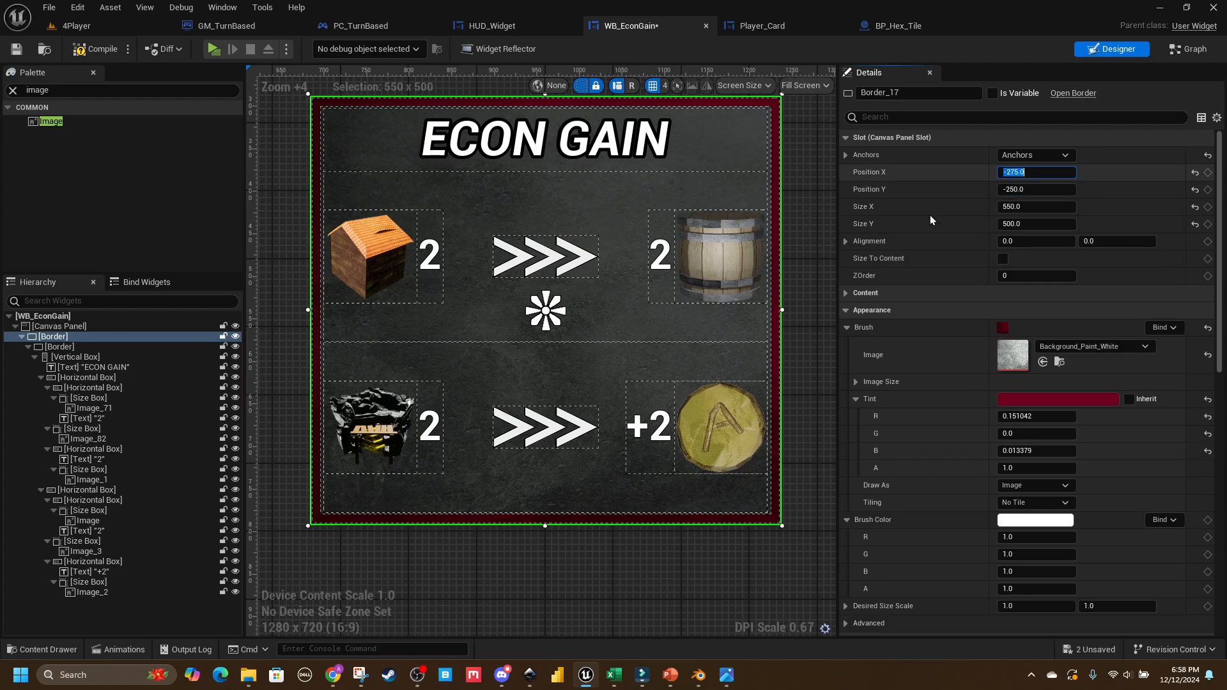
Step: Save the widget and examine the Econ Gain panel in a maximized game preview, stopping the preview when done
key("ctrl+s")
scroll(605, 529, "down", 3)
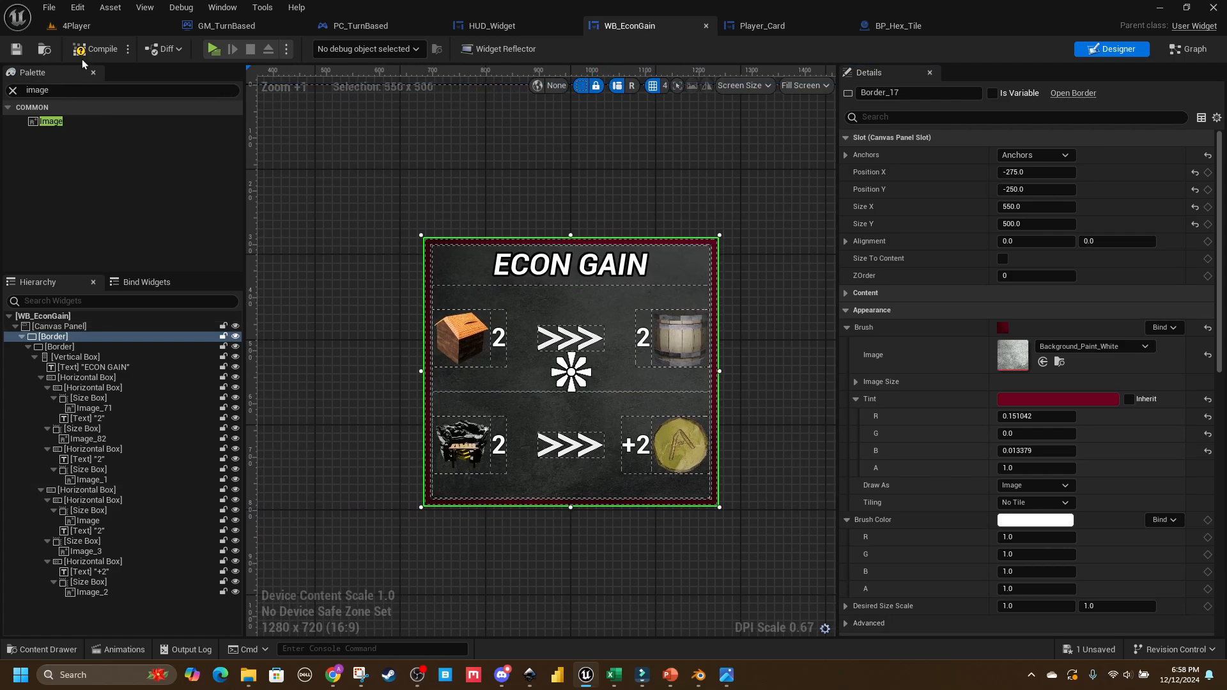
left_click(215, 49)
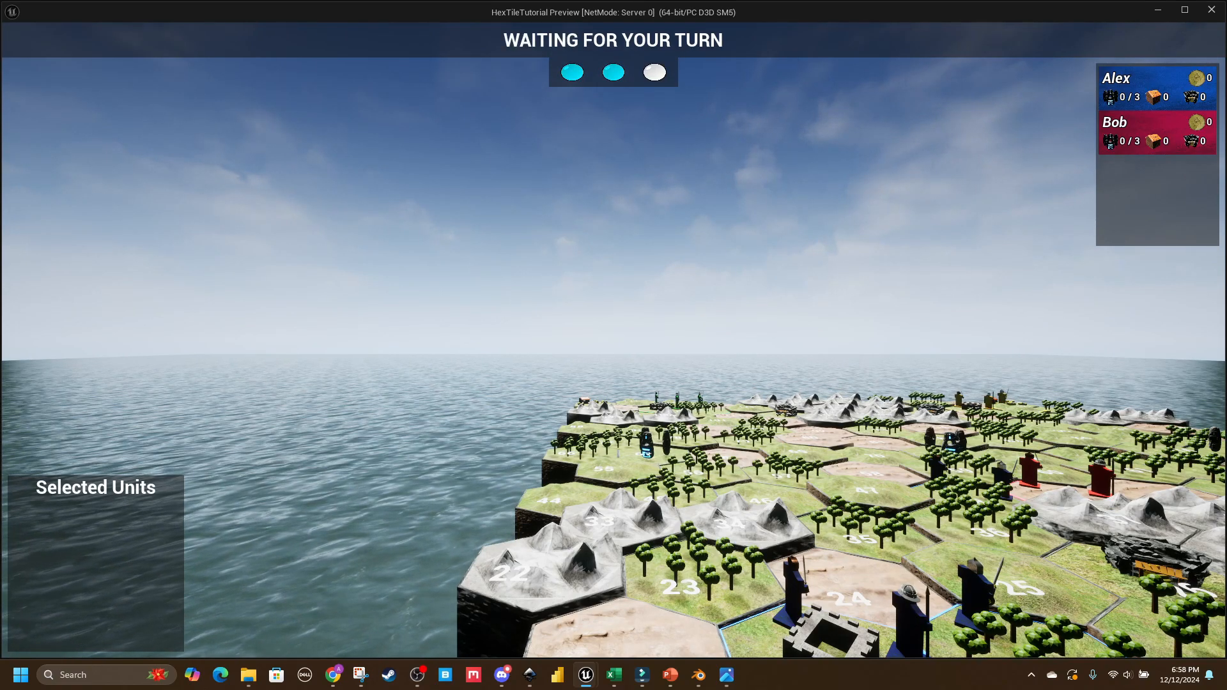
left_click(1181, 10)
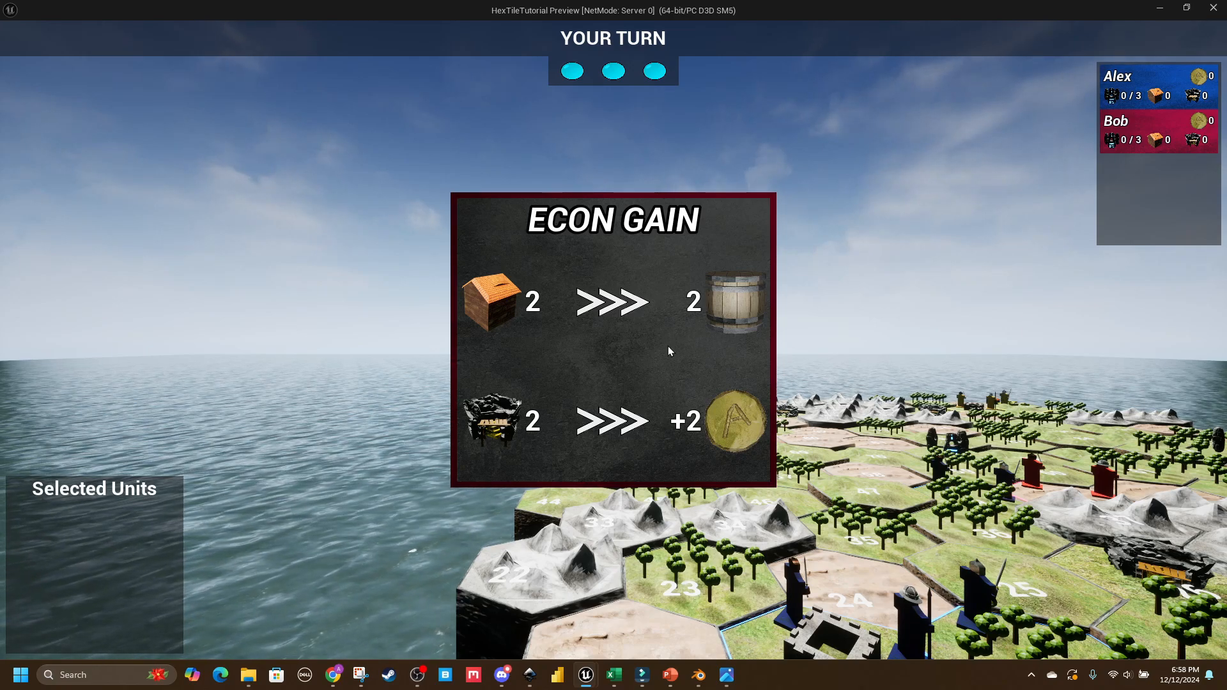
key("Escape")
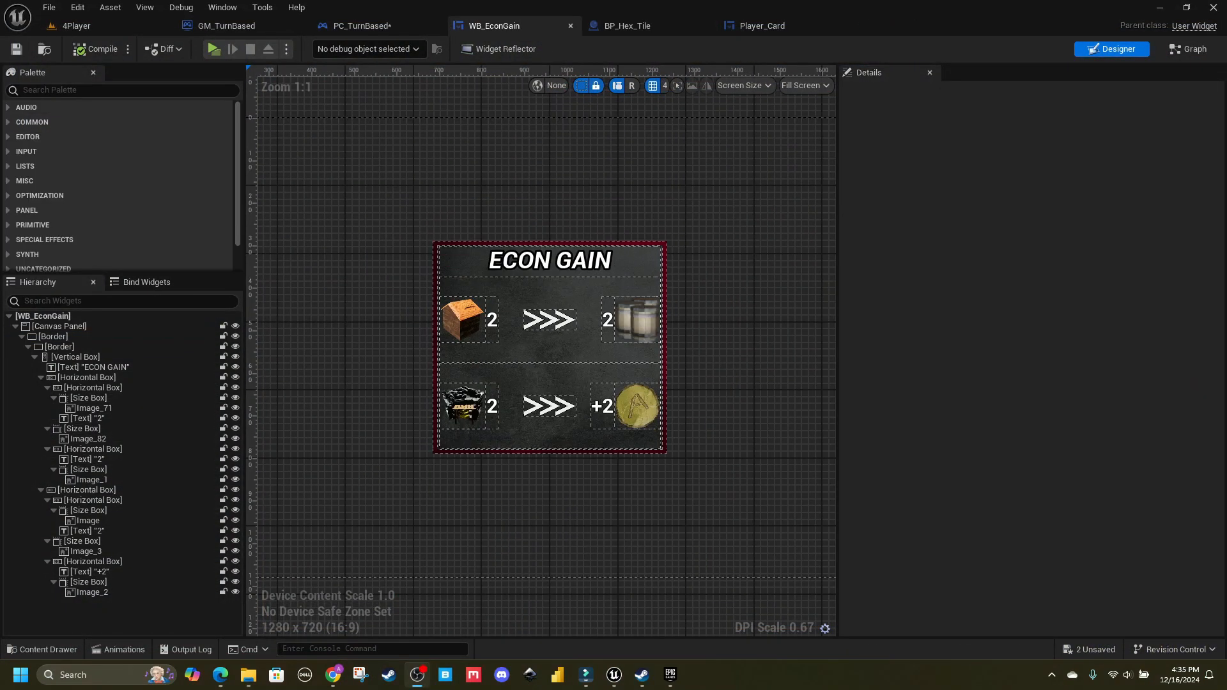
Step: In the widget's graph, assign the Image variable to a new category named Images
left_click(699, 298)
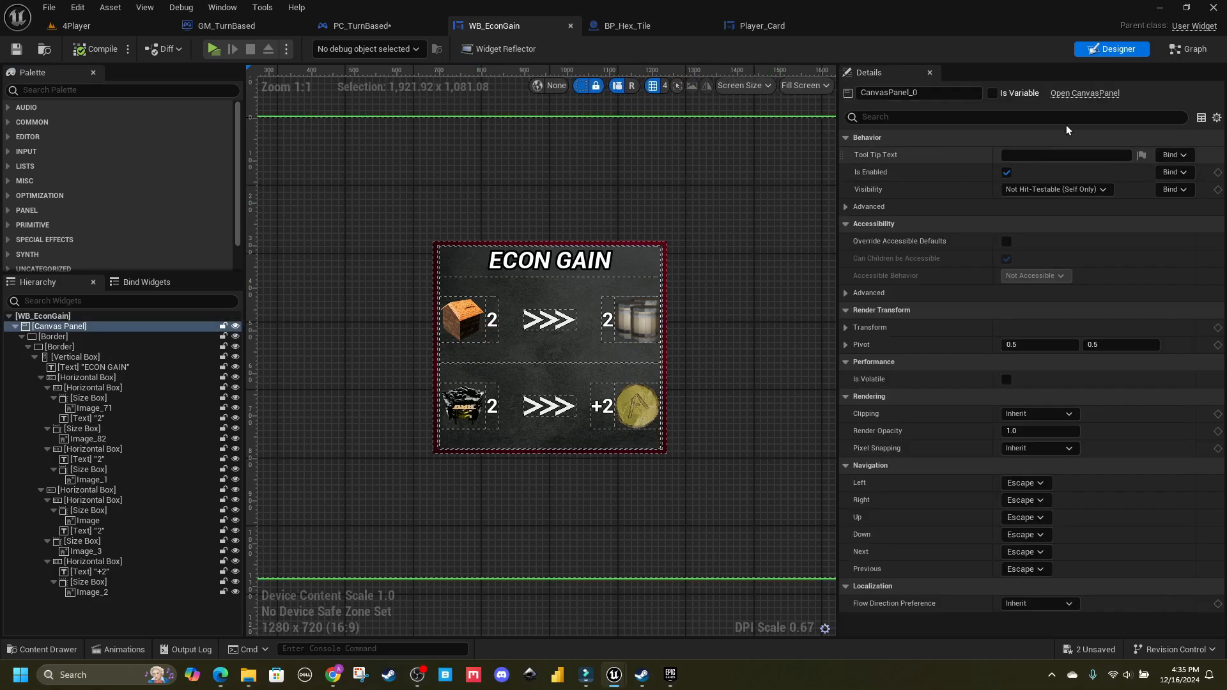
left_click(1187, 49)
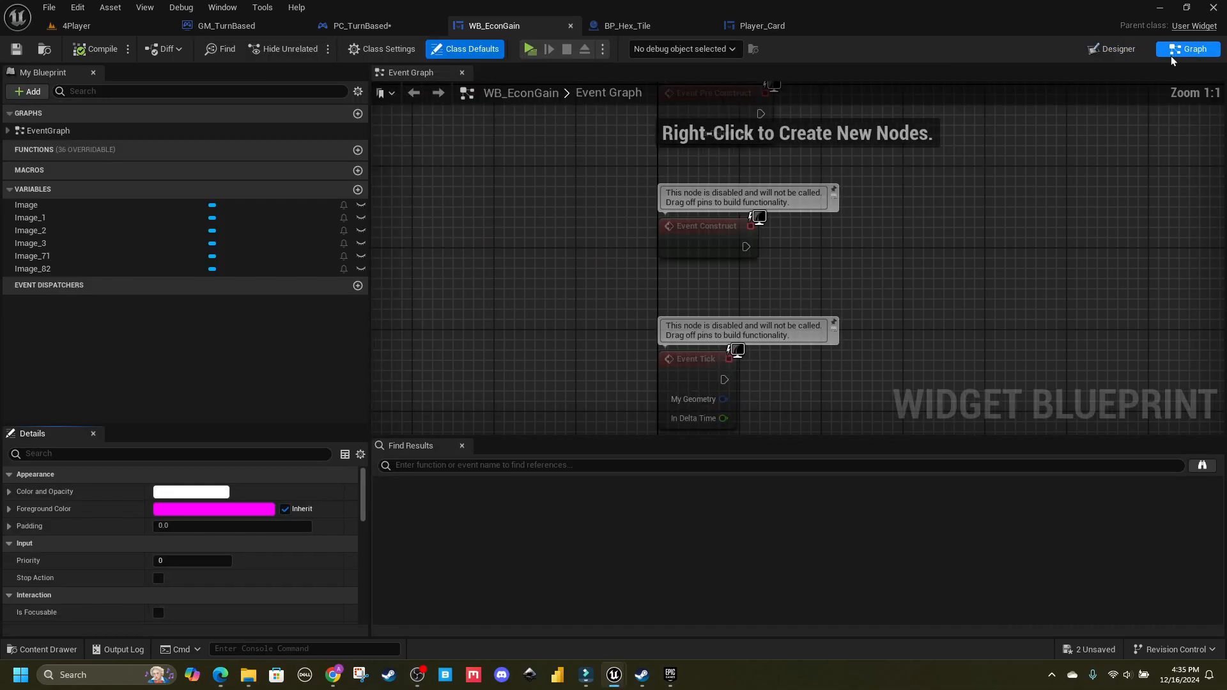
left_click(38, 204)
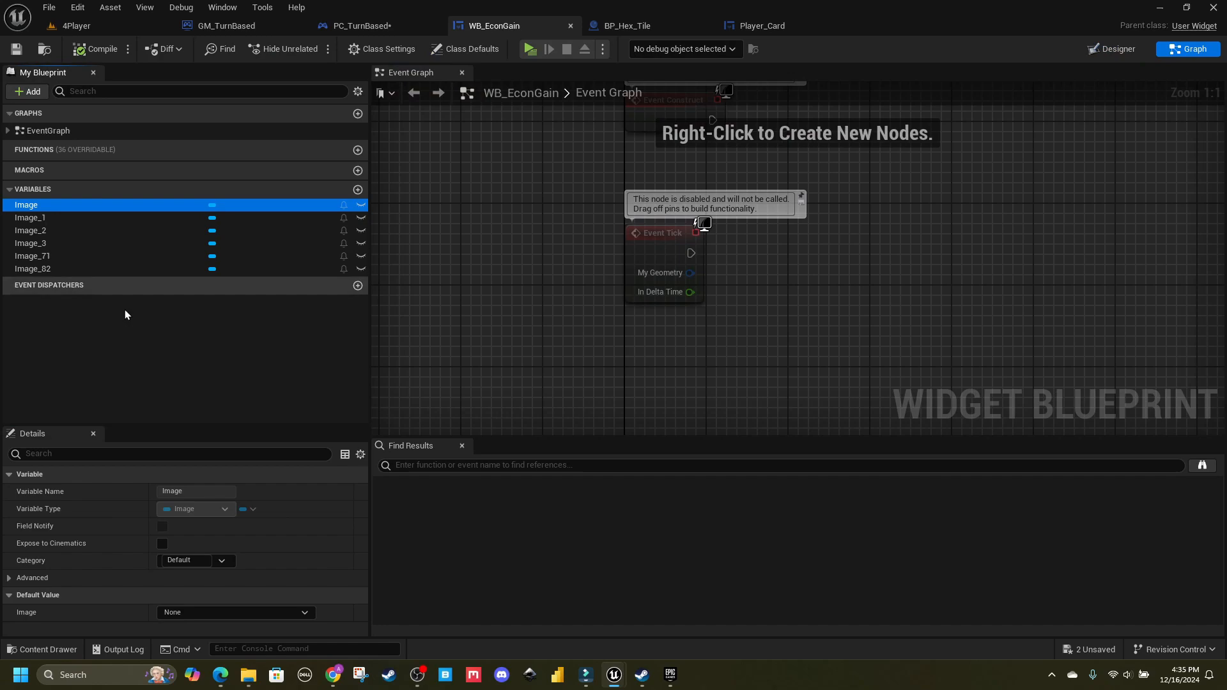
left_click(194, 564)
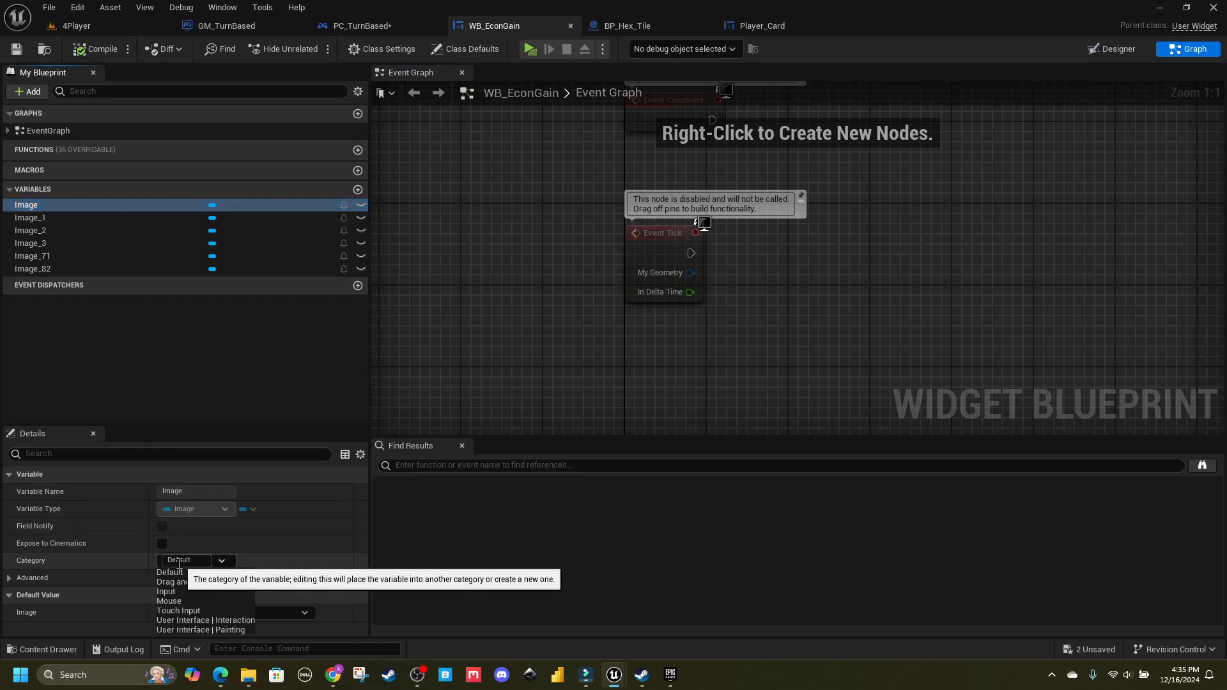
left_click(180, 561)
key("Return")
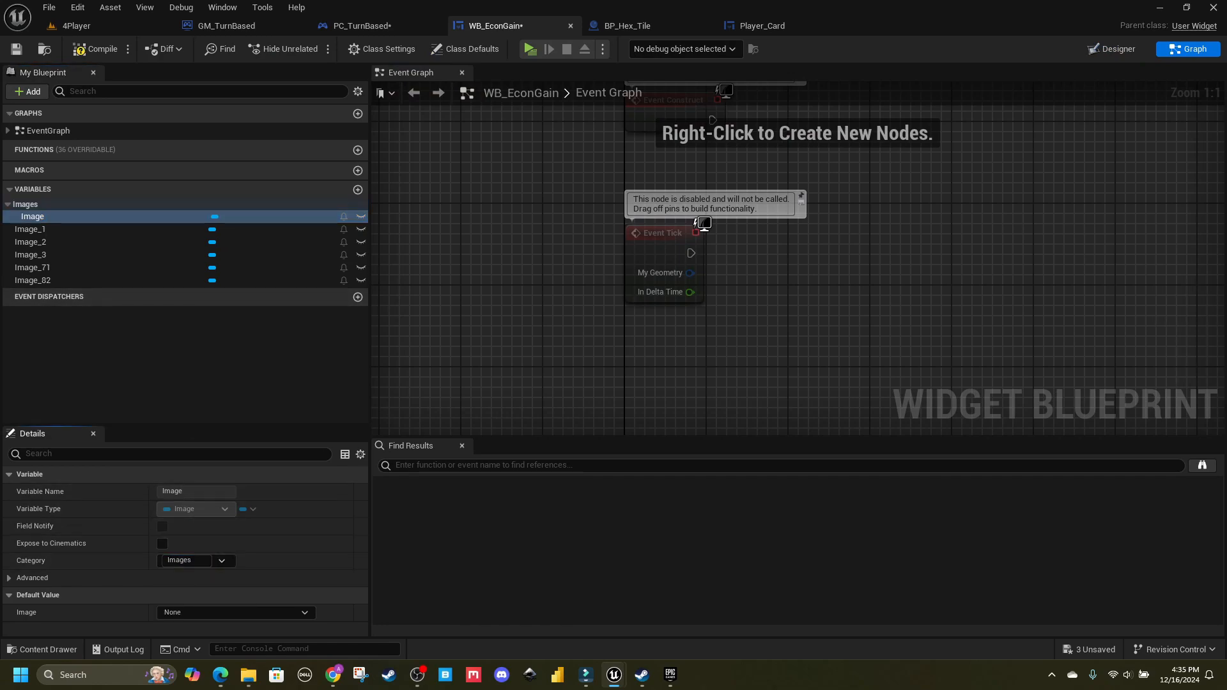
Step: Move the remaining image variables into the Images category and compile the widget
left_click_drag(49, 230, 21, 210)
left_click_drag(30, 254, 32, 203)
left_click_drag(30, 280, 13, 204)
left_click(101, 54)
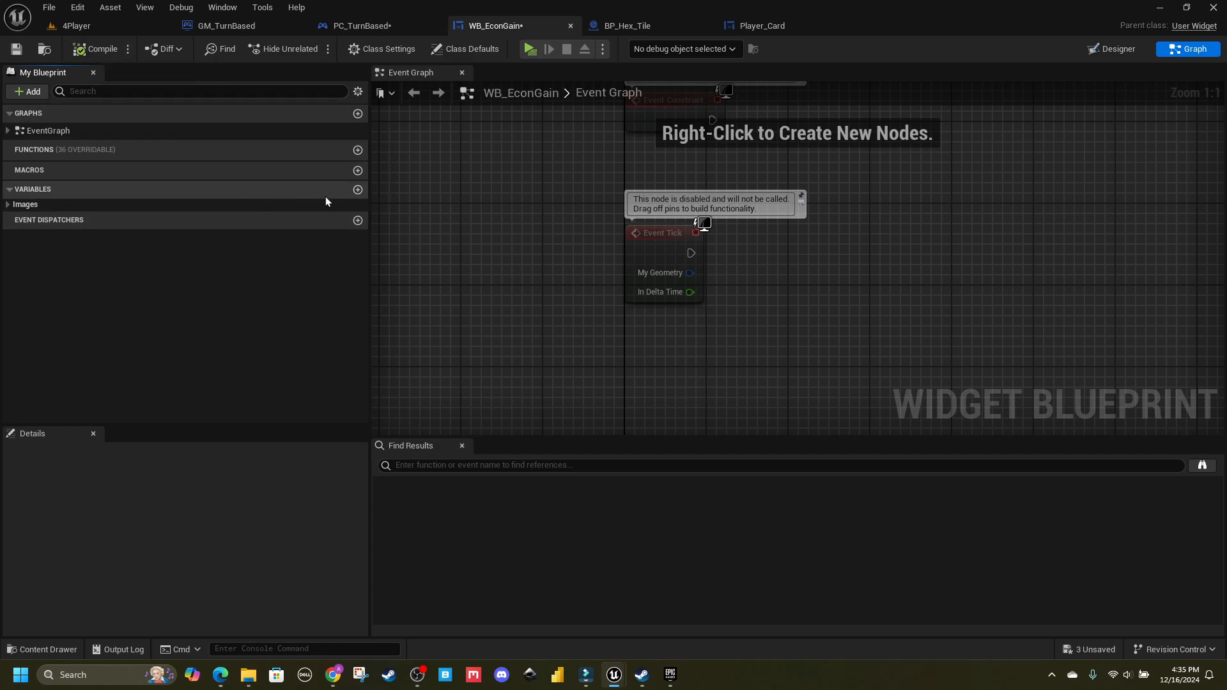
Step: Add a variable named #Mines of type Integer to the widget
left_click(358, 190)
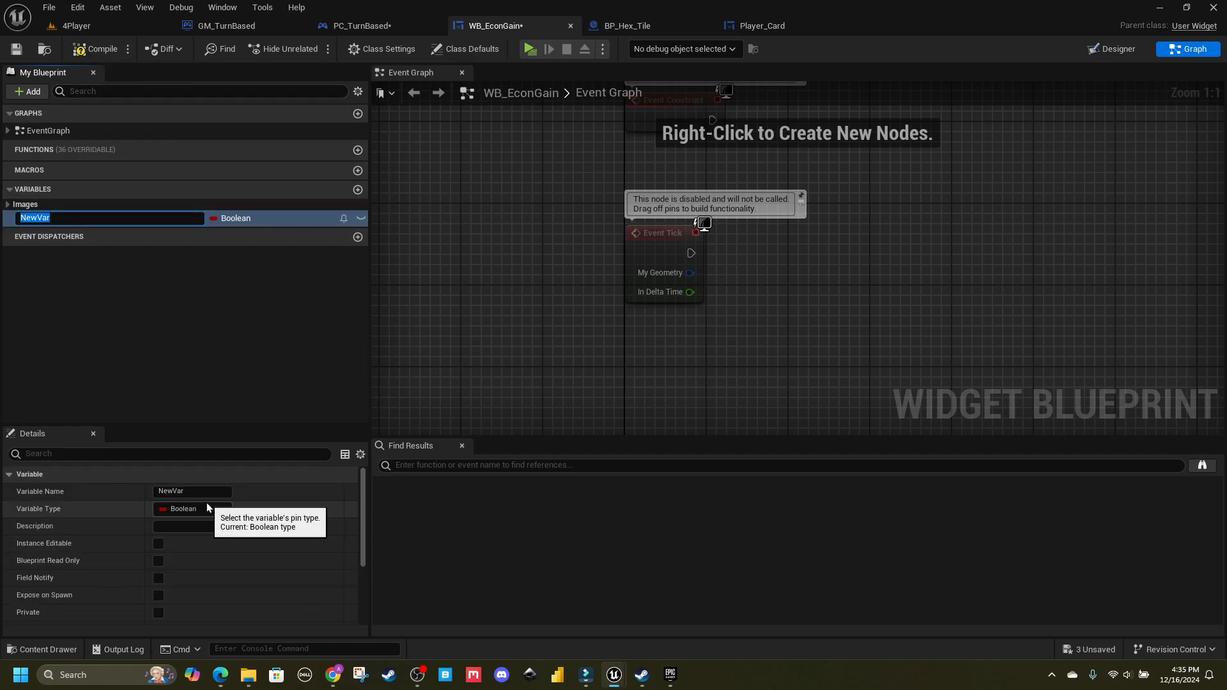
type("#Mines")
key("Return")
left_click(206, 504)
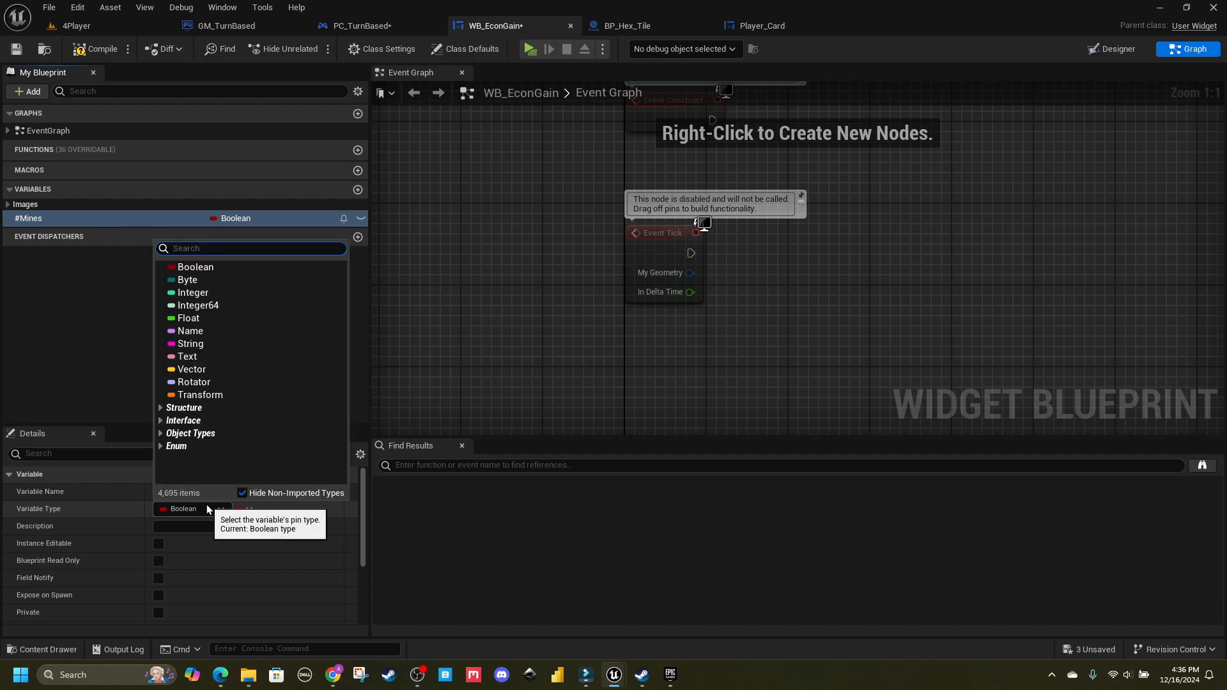
left_click(216, 293)
Step: Add an Integer variable named #Farms
left_click(358, 190)
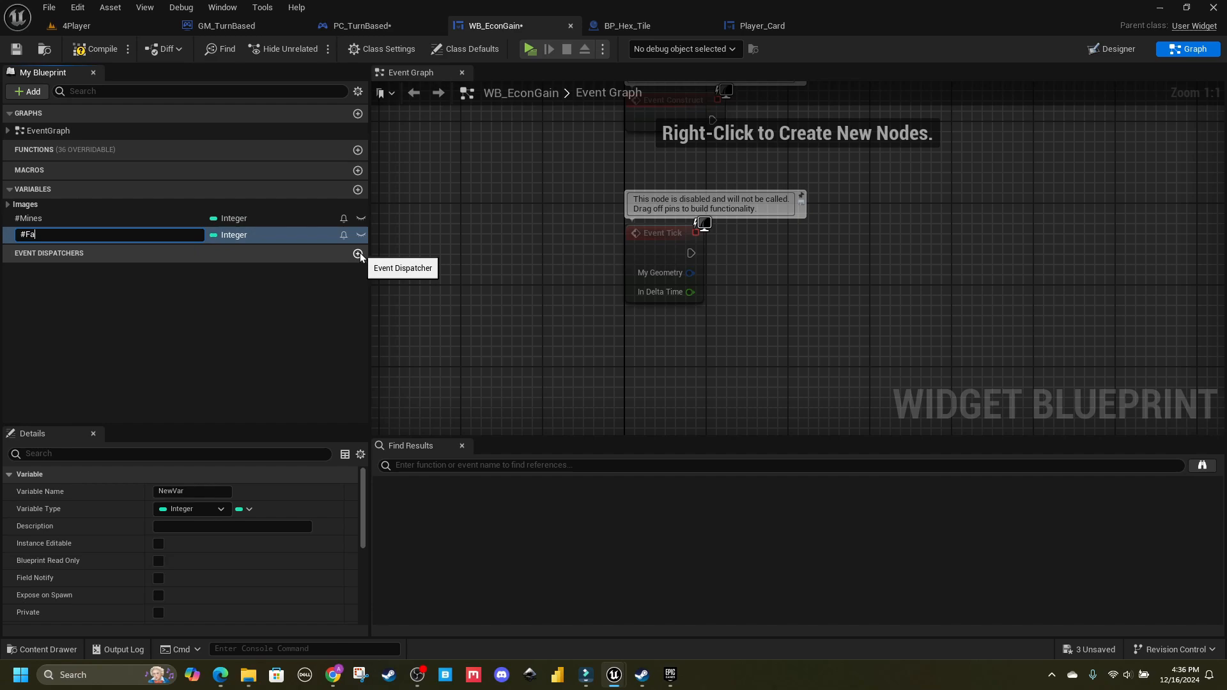
type("#Fars")
key("BackSpace")
type("ms")
key("Return")
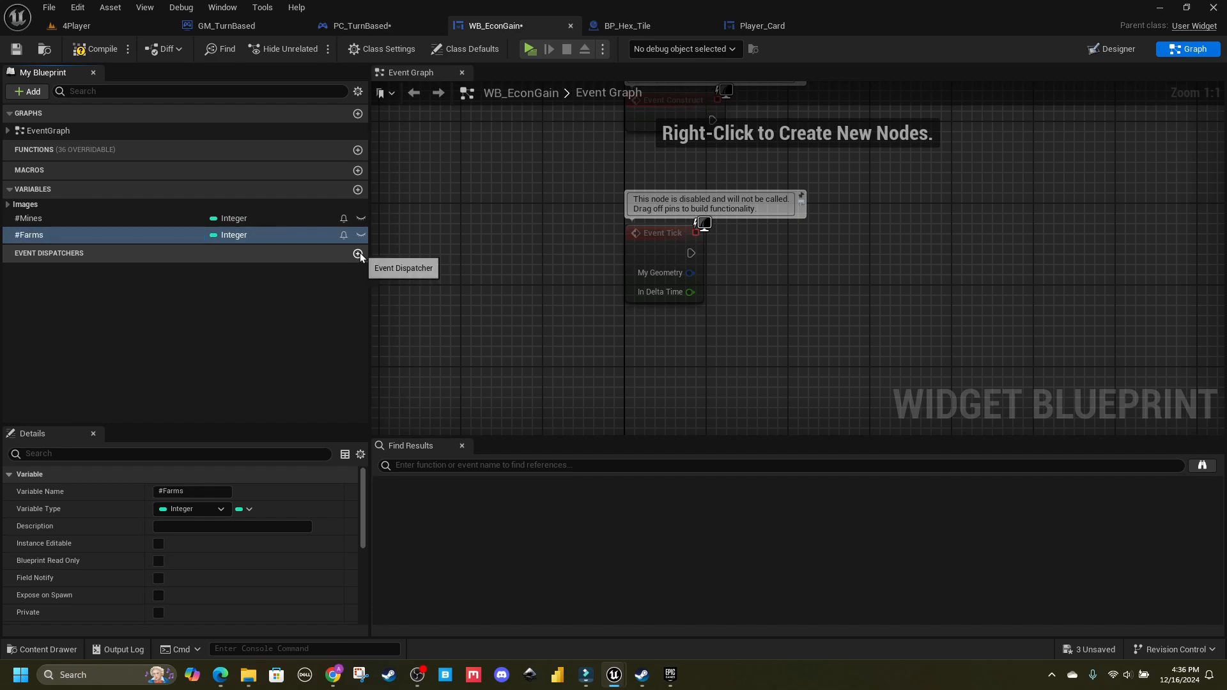
Step: Add two Integer variables named Supply and NewGold, and compile the widget
left_click(356, 190)
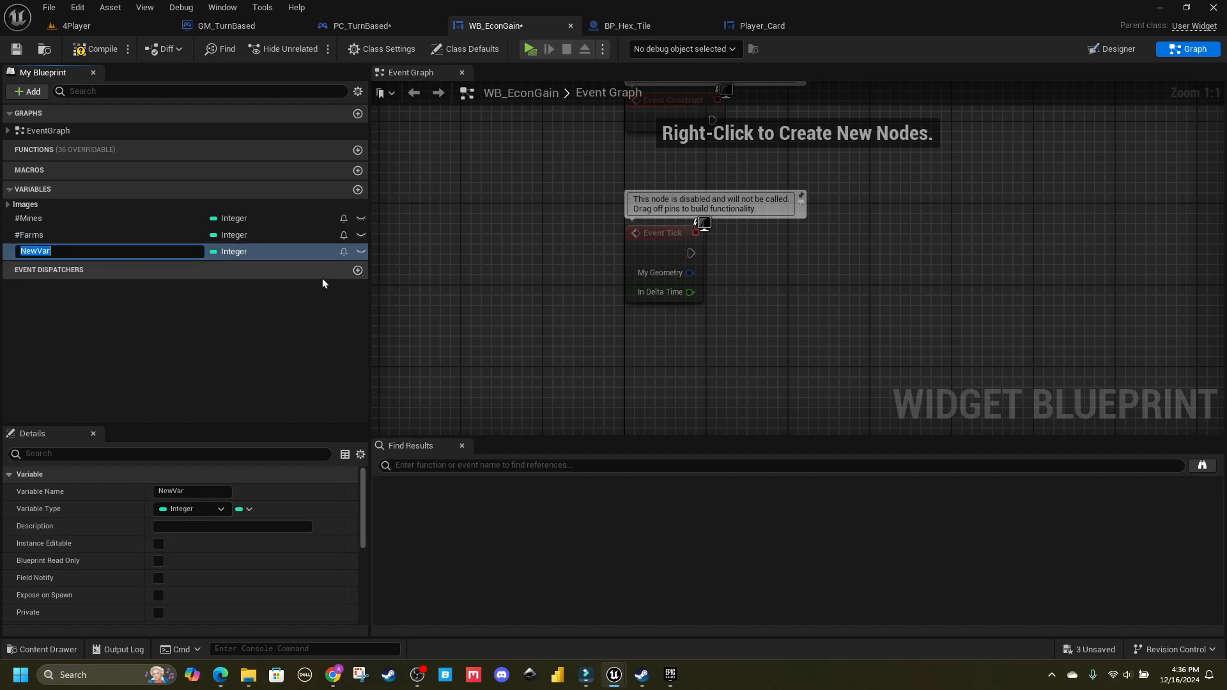
type("Supply")
key("Return")
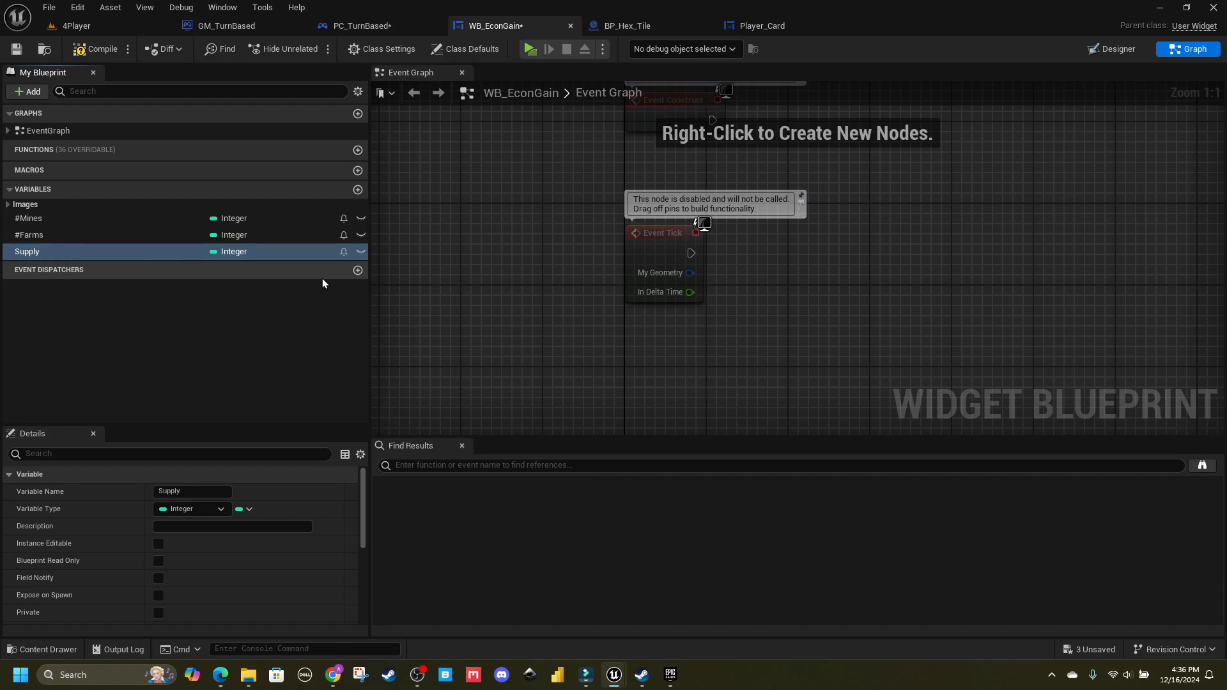
left_click(358, 190)
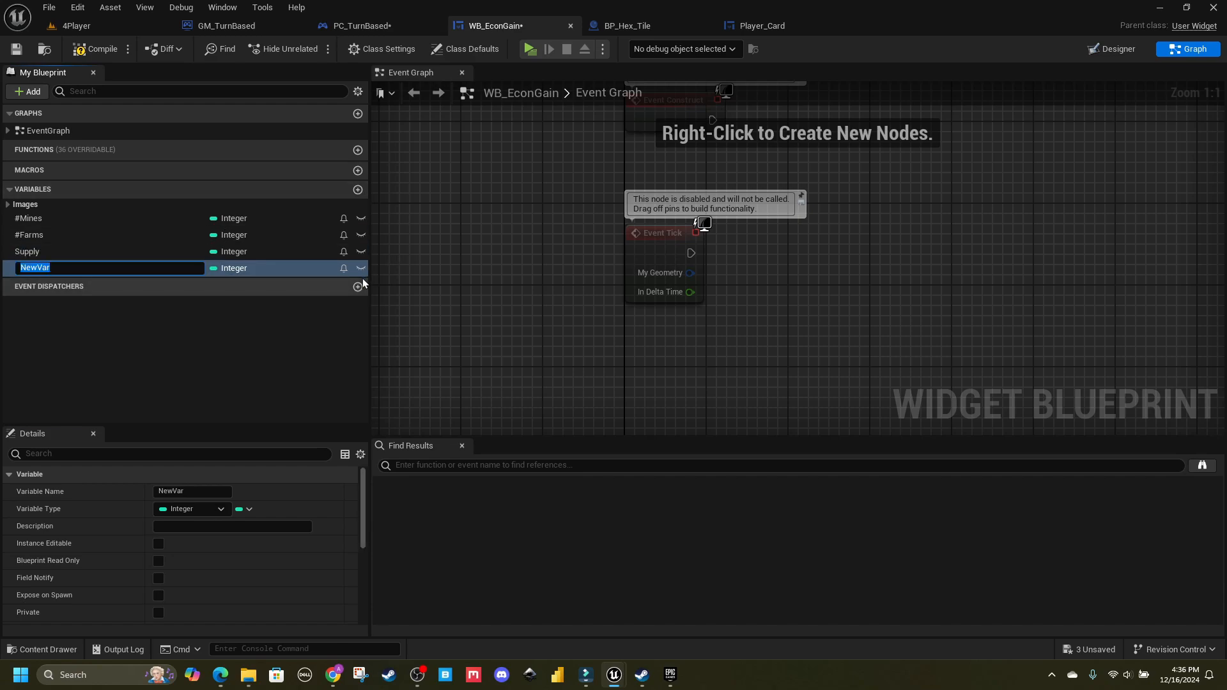
type("NewGold")
key("Return")
left_click(88, 50)
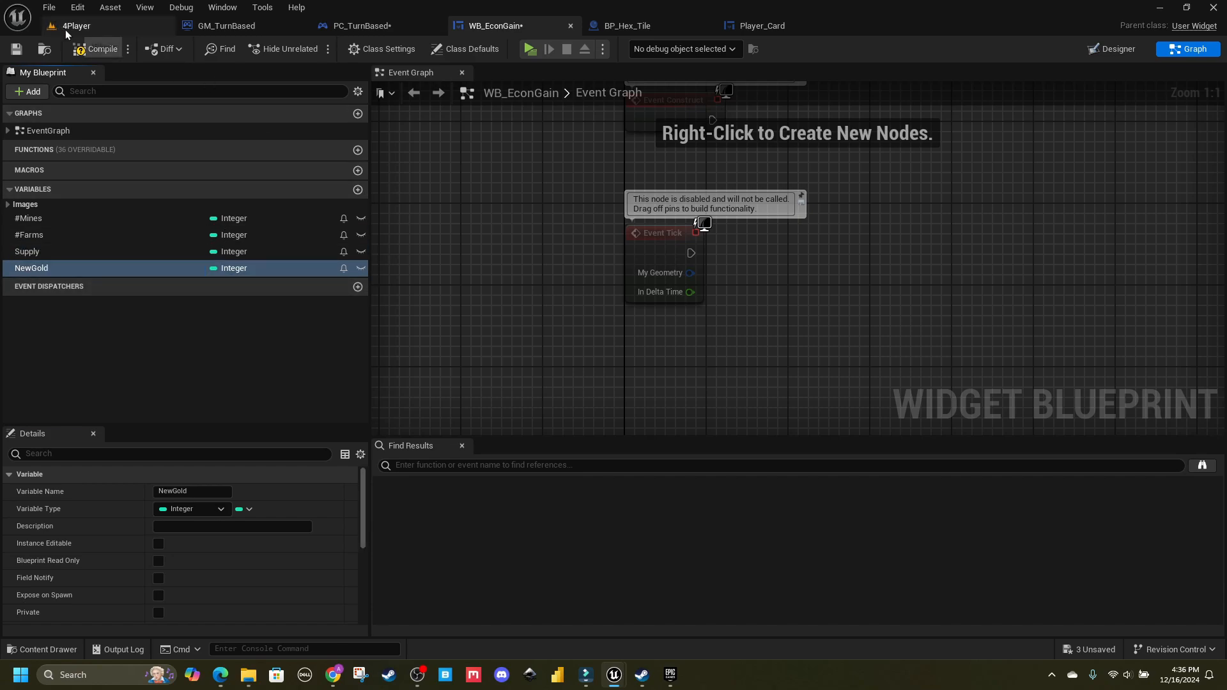
Step: Make the #Mines and #Farms variables instance editable and exposed on spawn
left_click(70, 217)
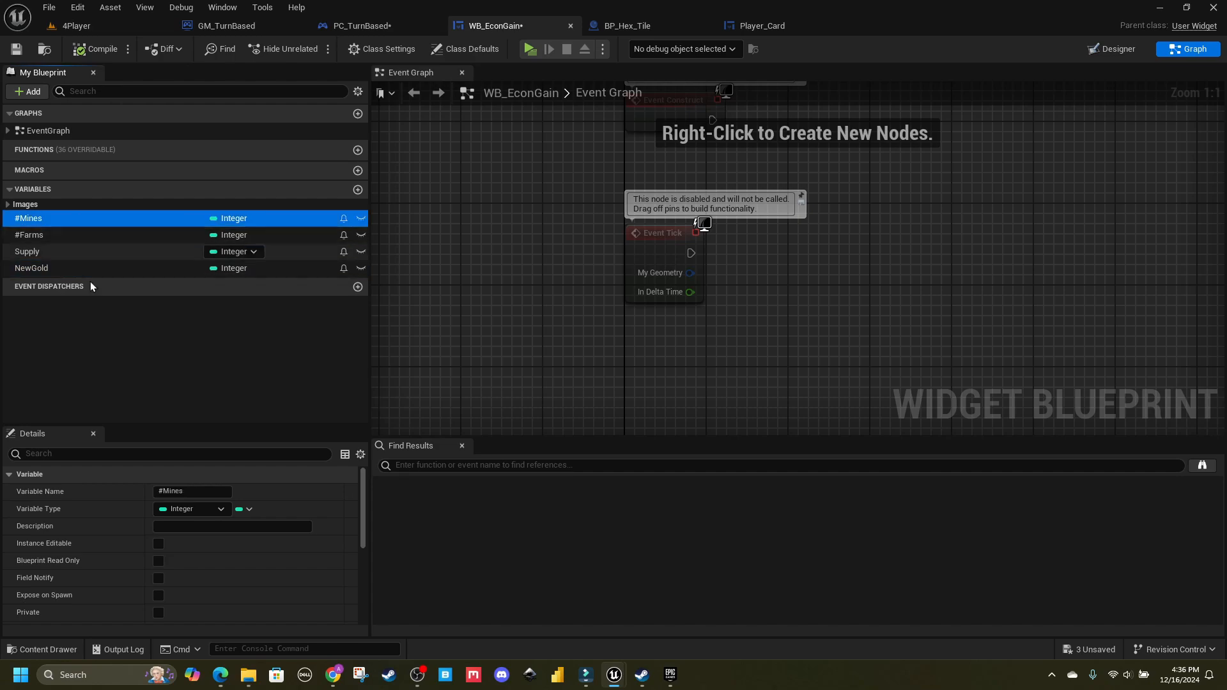
left_click(159, 545)
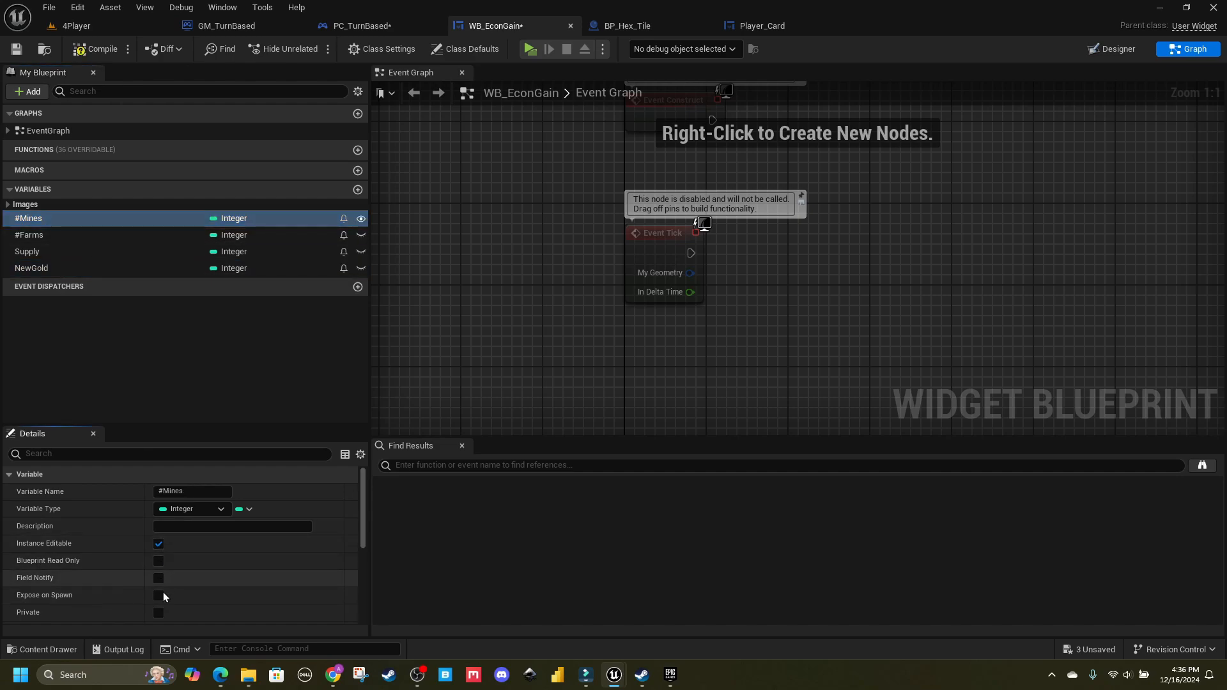
left_click(55, 235)
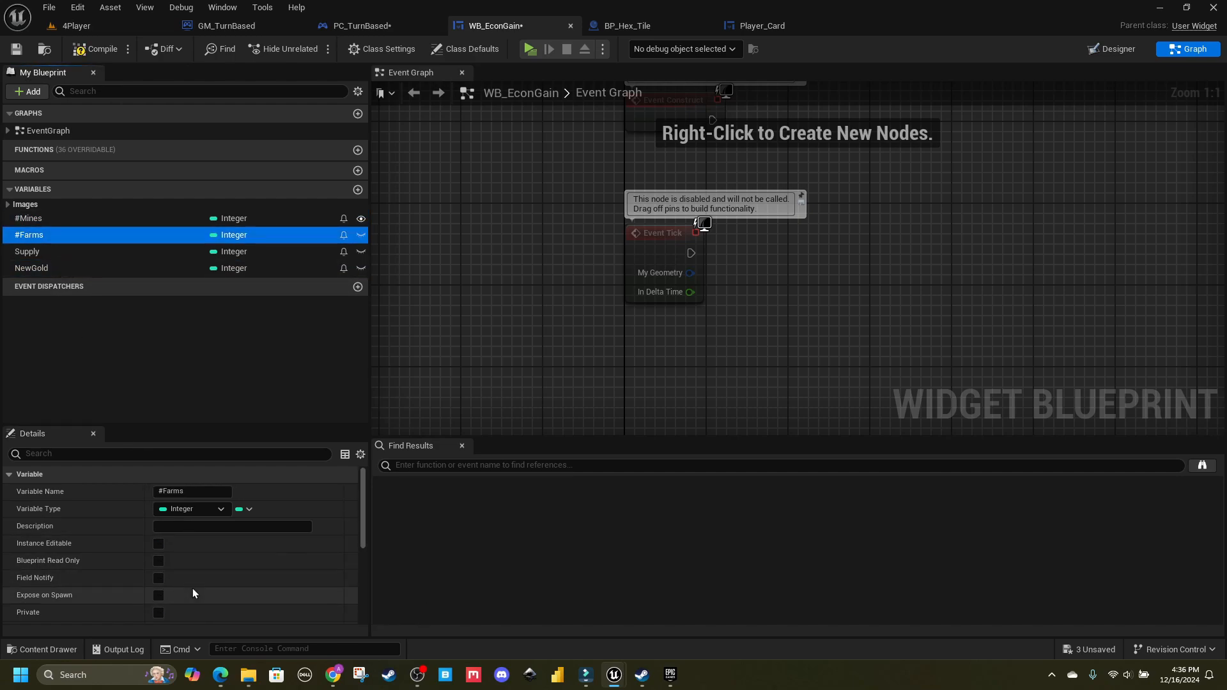
left_click(158, 544)
left_click(159, 596)
Step: Make the Supply and NewGold variables instance editable and exposed on spawn, and compile the widget
left_click(48, 252)
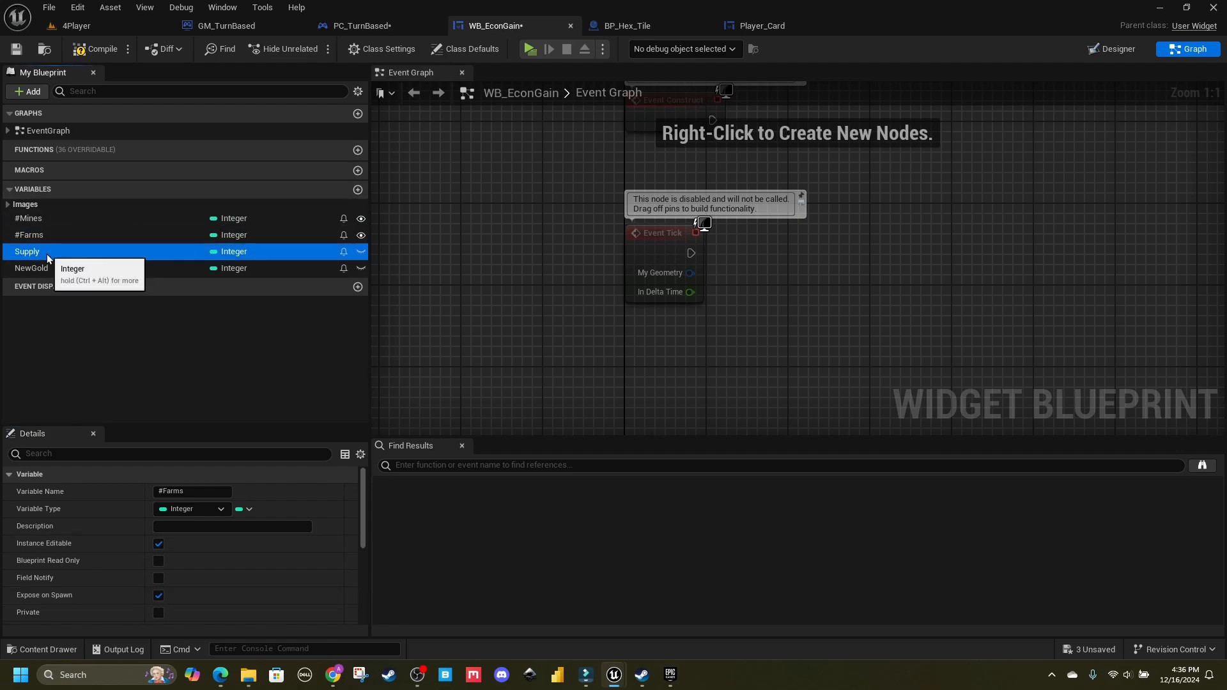
left_click(158, 544)
left_click(60, 268)
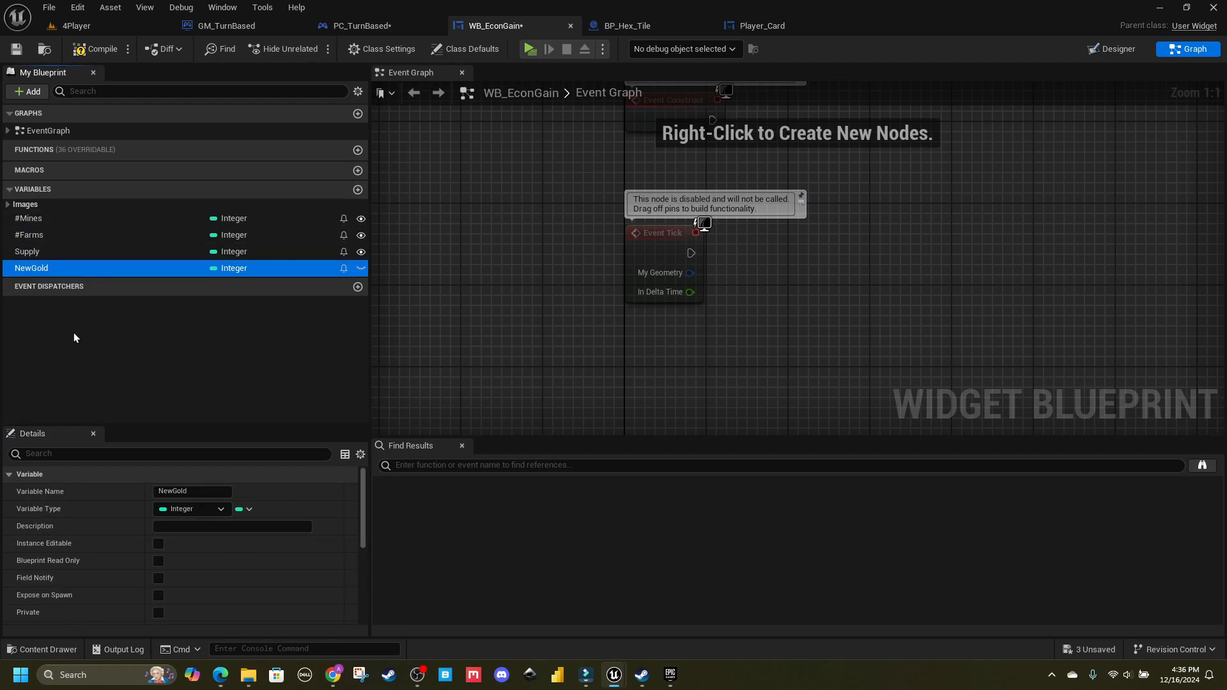
left_click(158, 544)
left_click(159, 595)
left_click(100, 54)
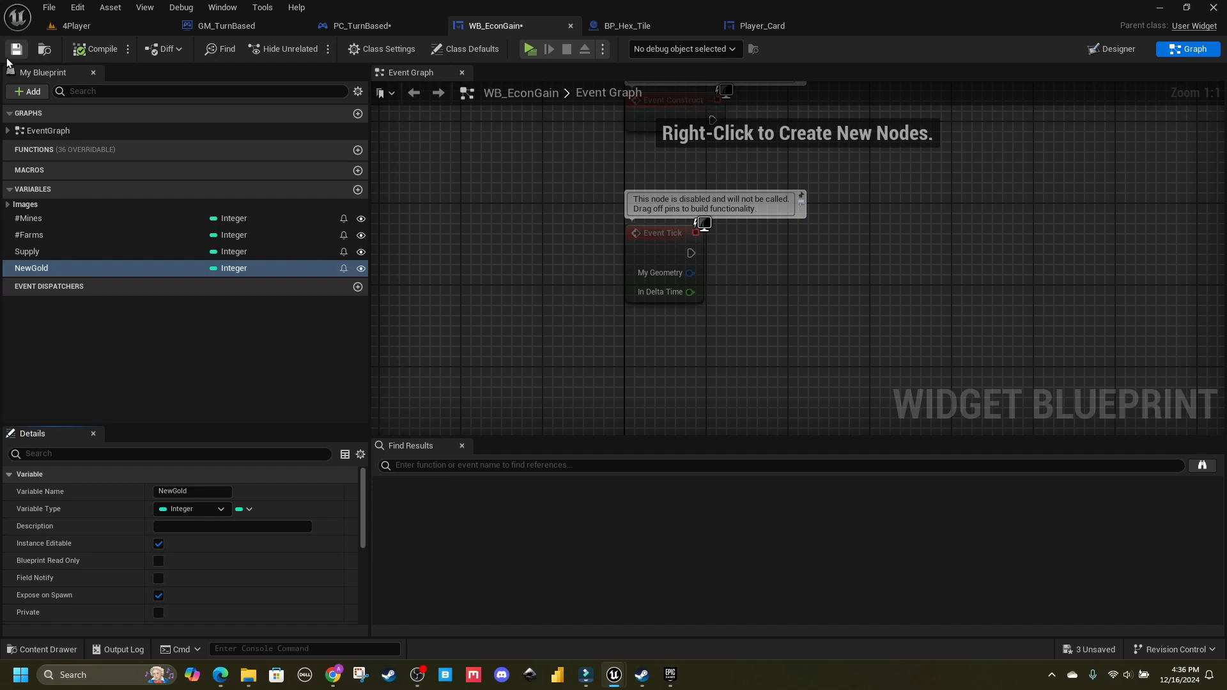
Step: Open the PC_TurnBased event graph and examine the Start Turn_Client event with its turn tracker and branch nodes
left_click(359, 25)
right_click_drag(426, 284, 455, 389)
scroll(455, 388, "down", 6)
scroll(455, 286, "up", 5)
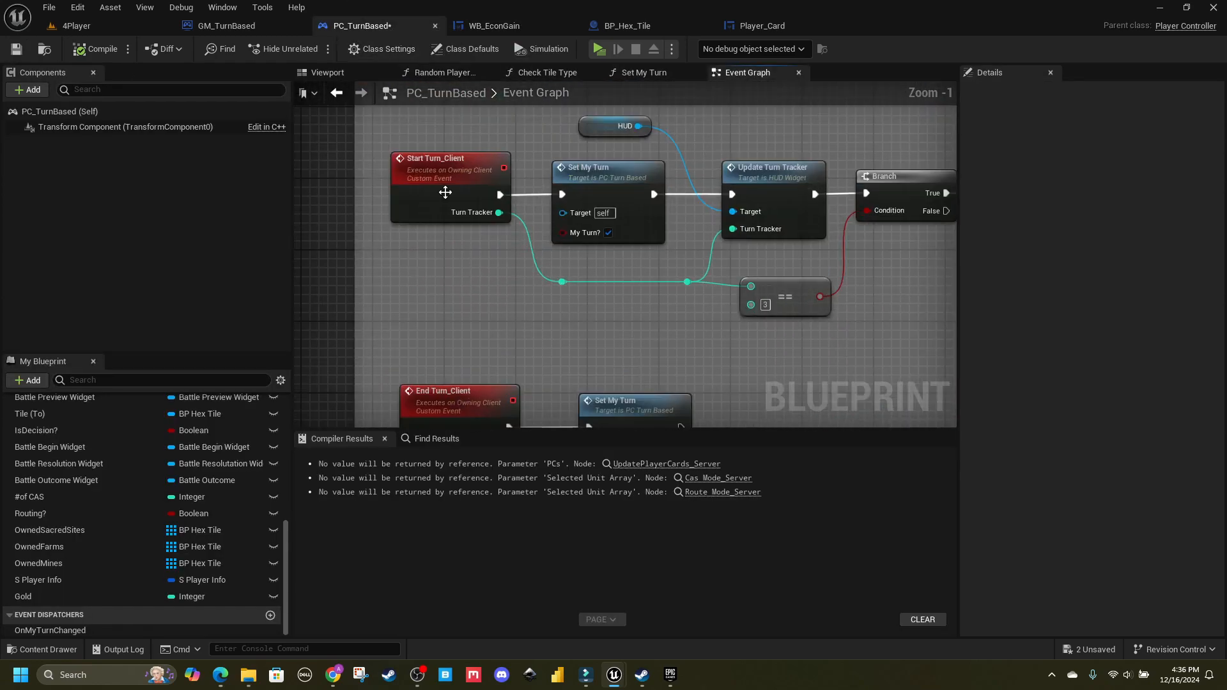
right_click_drag(528, 224, 483, 244)
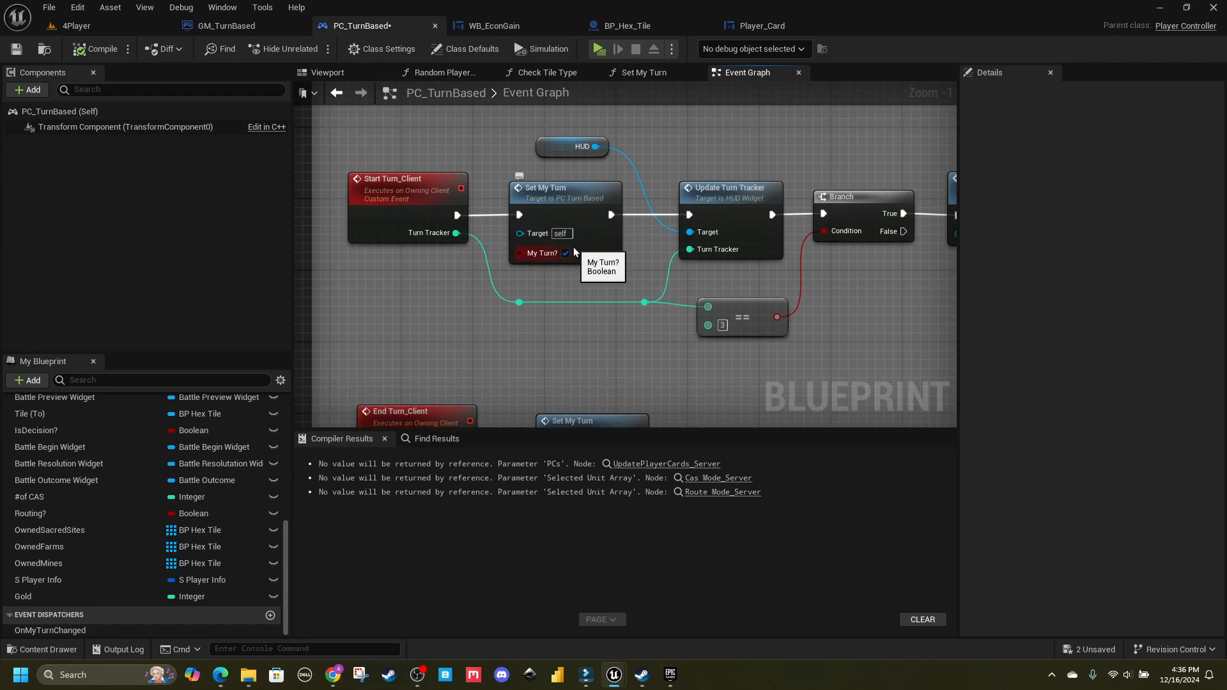
right_click_drag(647, 296, 664, 356)
right_click_drag(498, 284, 478, 261)
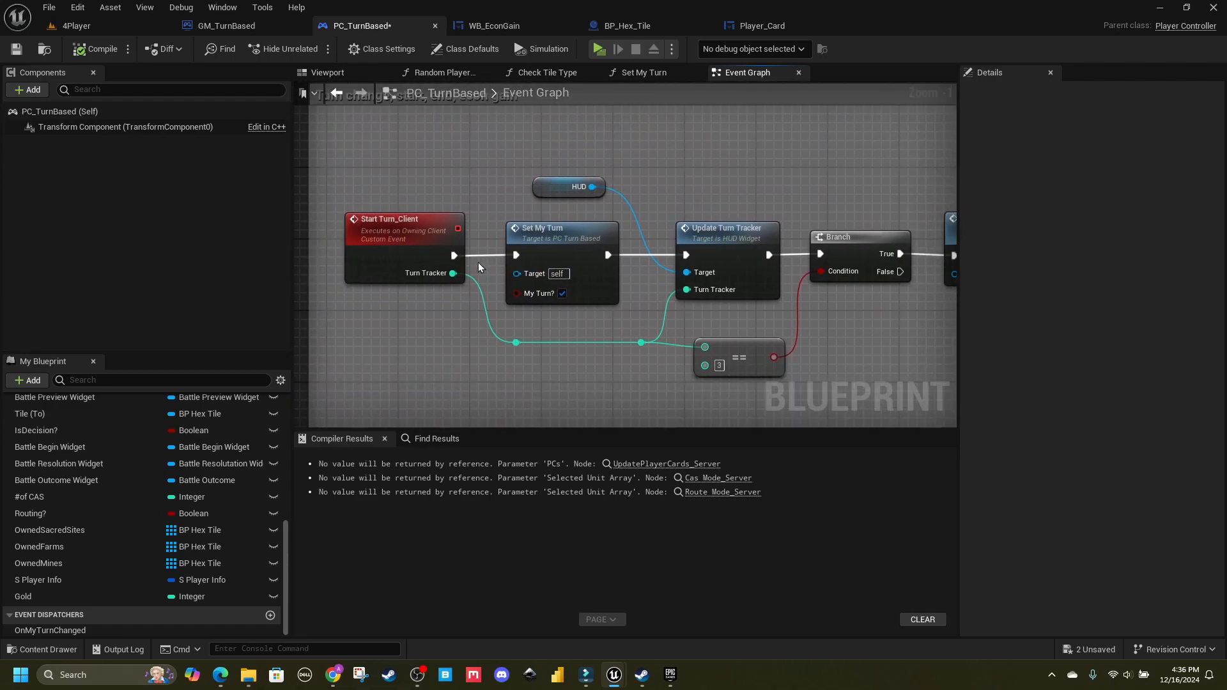
Step: Follow the Econ Gain Server call through to the Econ Gain_Client event, and compile PC_TurnBased to refresh the widget's exposed pins
right_click_drag(753, 305, 522, 271)
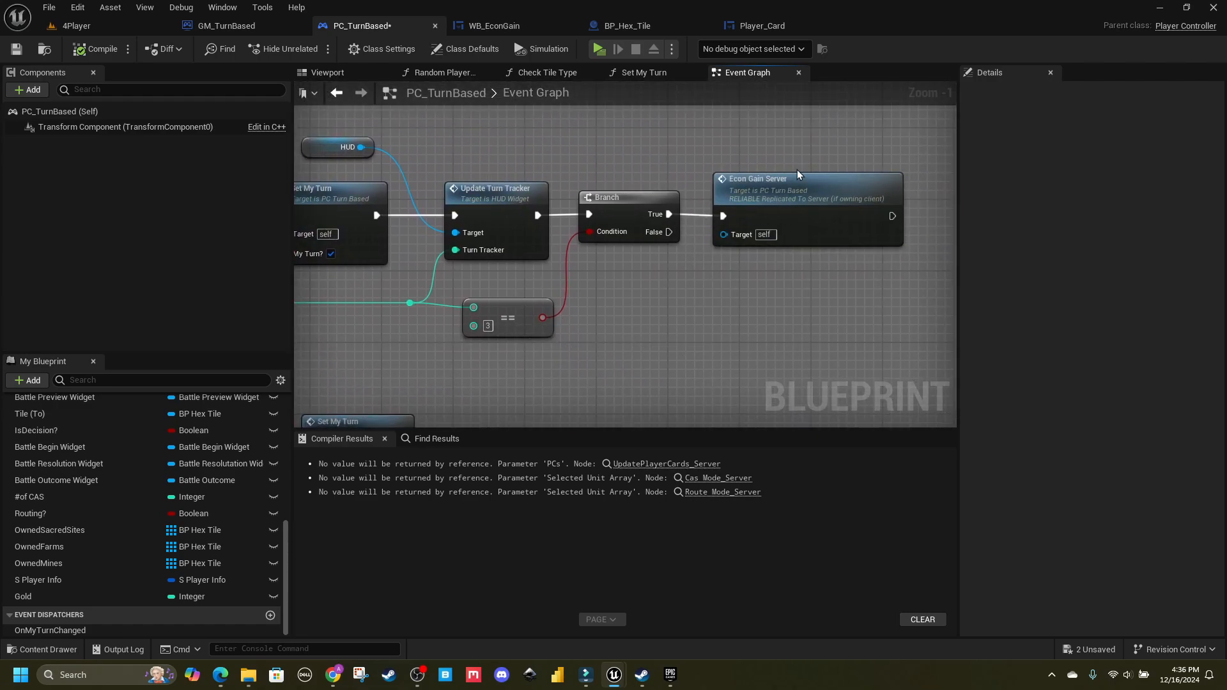
double_click(750, 192)
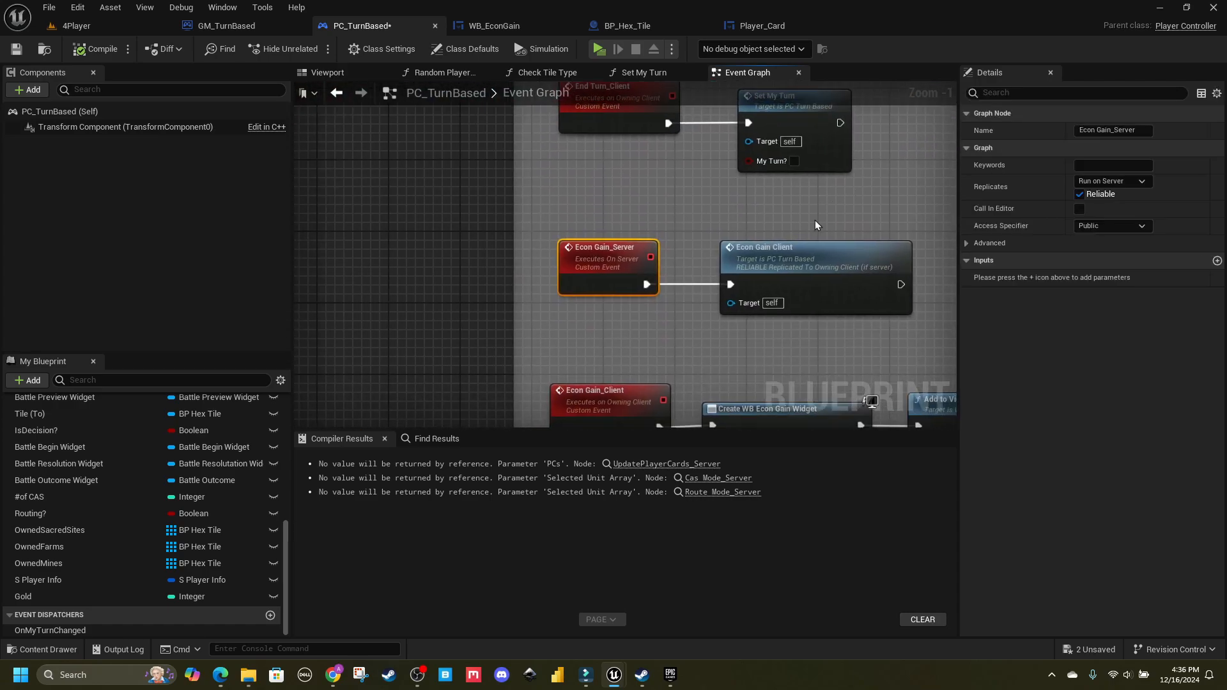
double_click(806, 255)
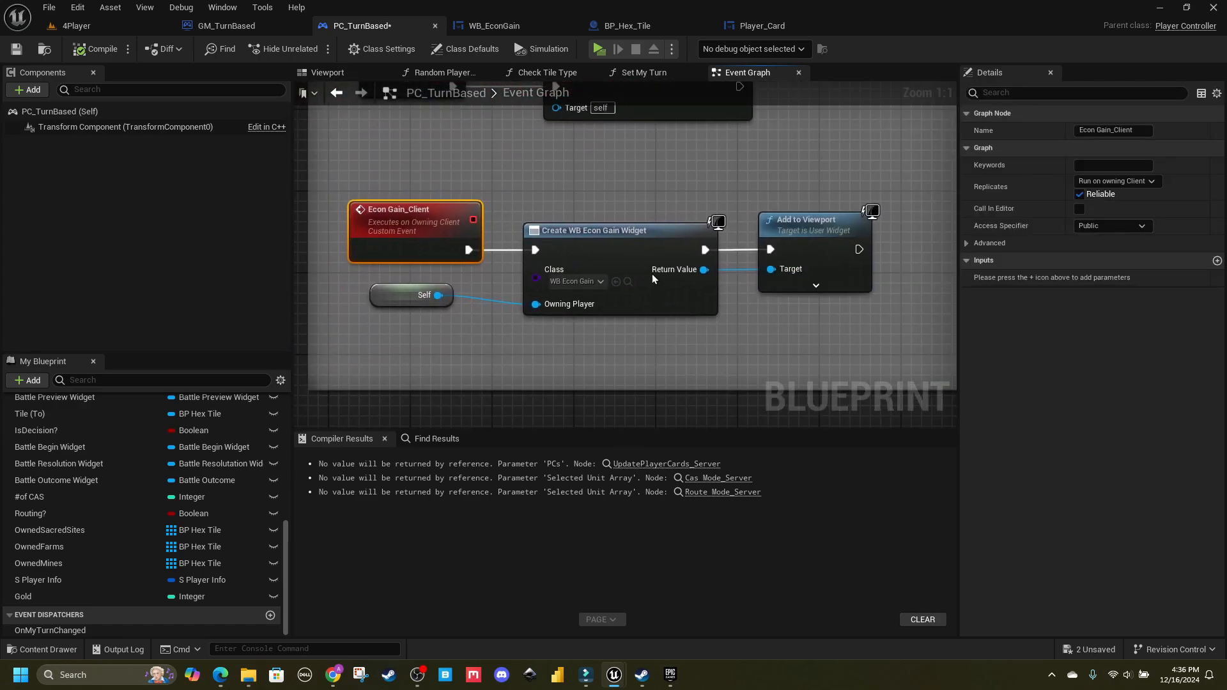
left_click(49, 8)
left_click(115, 183)
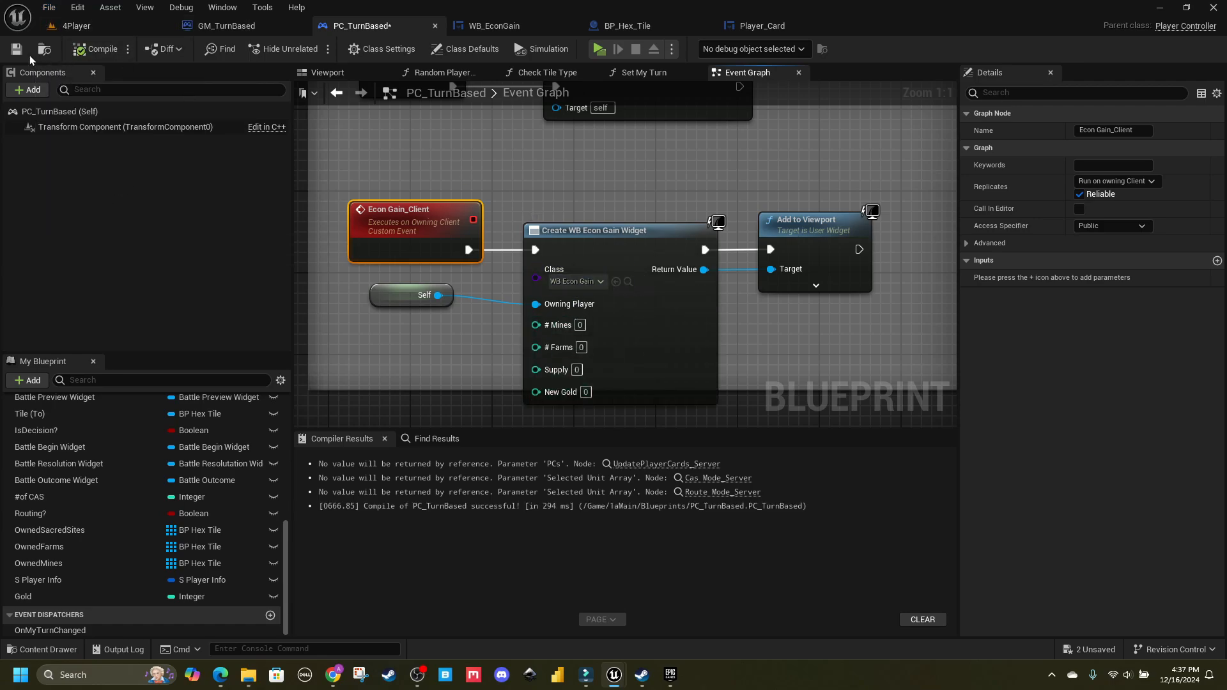
Step: Extend the comment box below the Econ Gain_Client nodes, and move Create WB Econ Gain Widget and Add to Viewport farther from the event
scroll(627, 325, "down", 2)
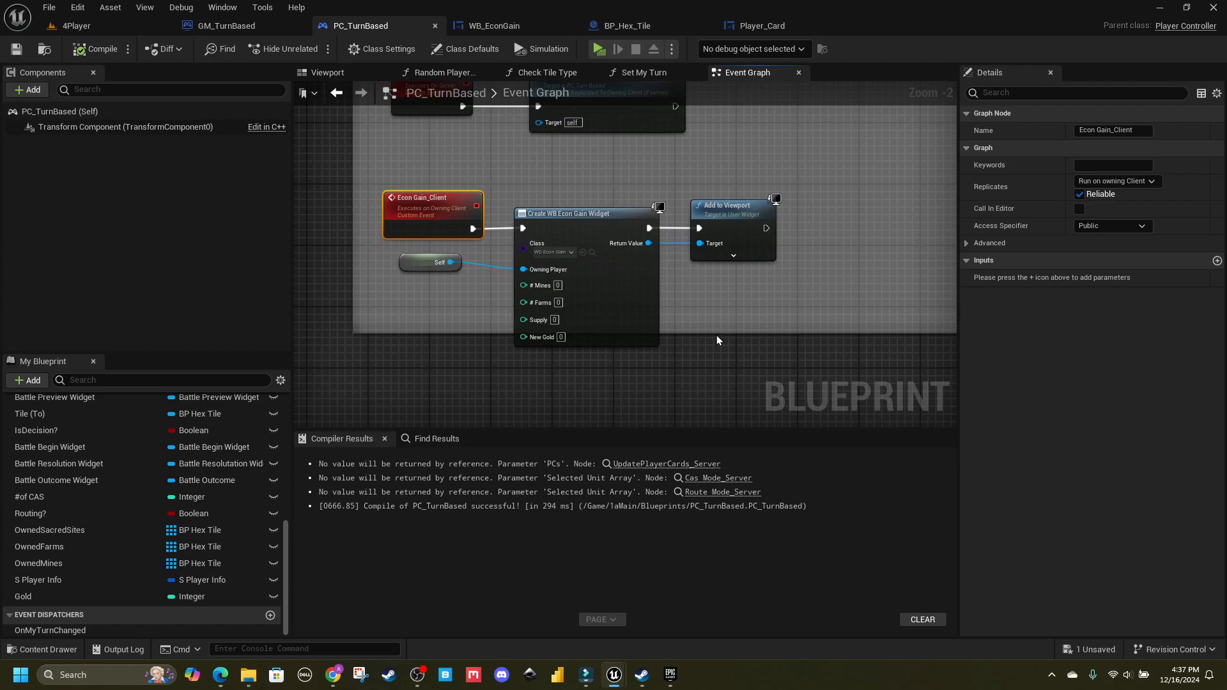
left_click_drag(716, 331, 718, 405)
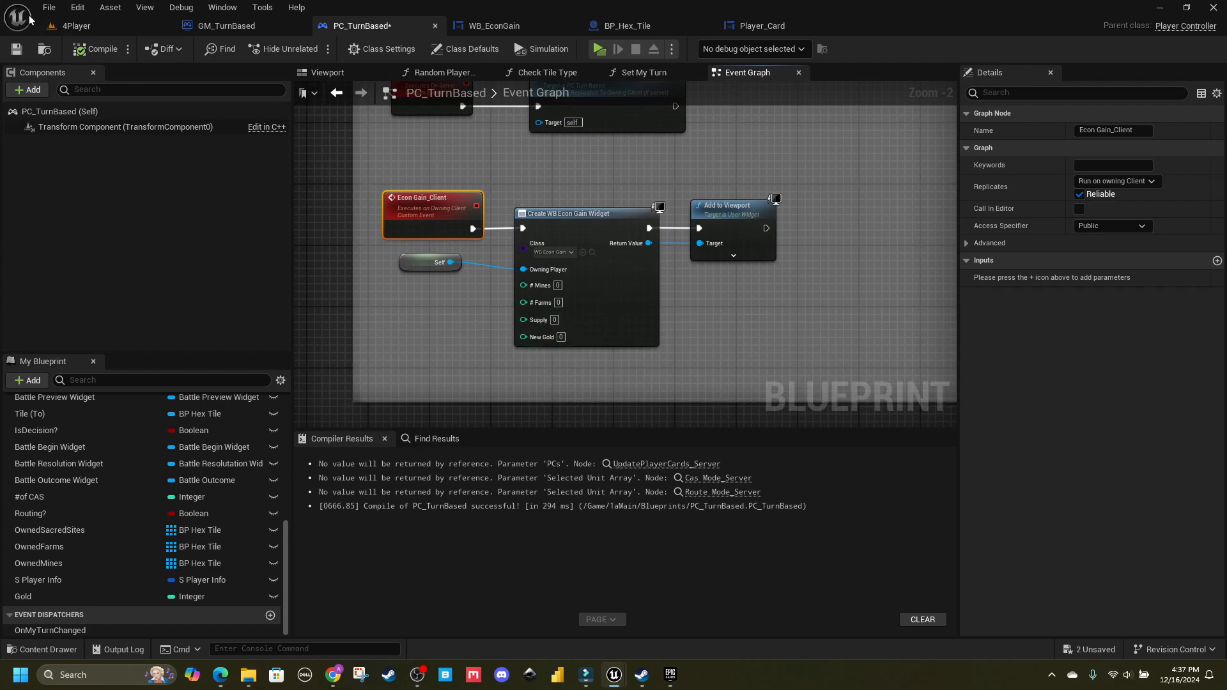
left_click(16, 53)
left_click_drag(802, 174, 676, 250)
scroll(607, 302, "up", 2)
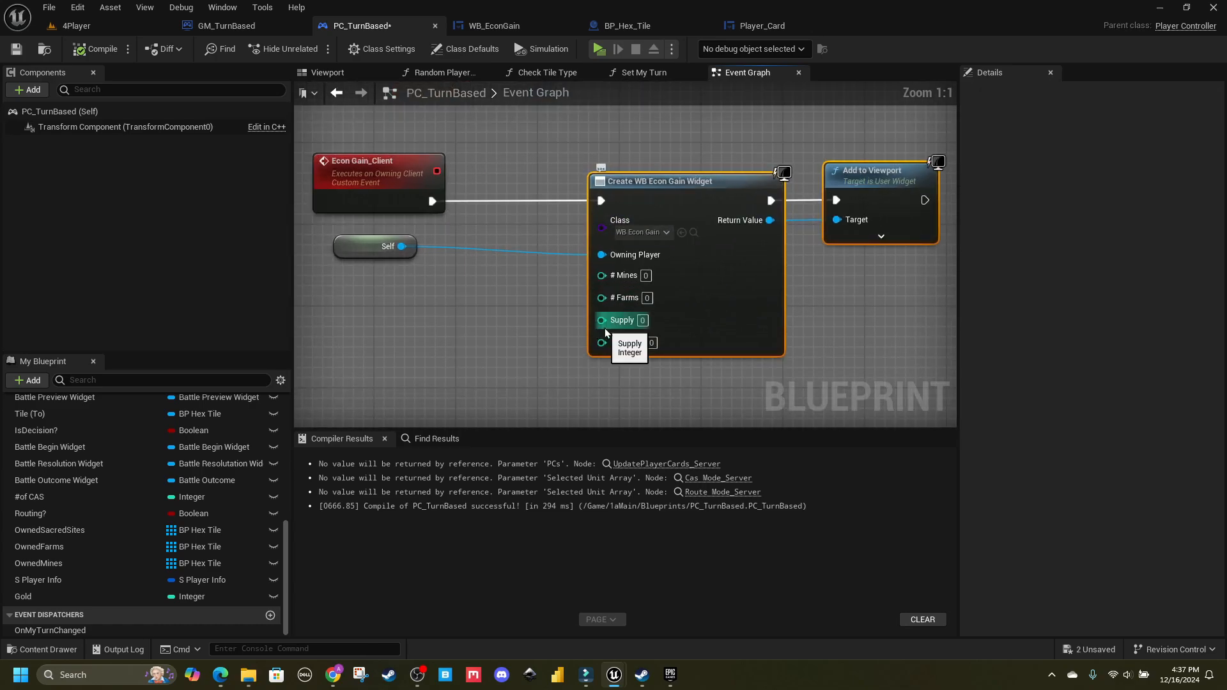
left_click(495, 316)
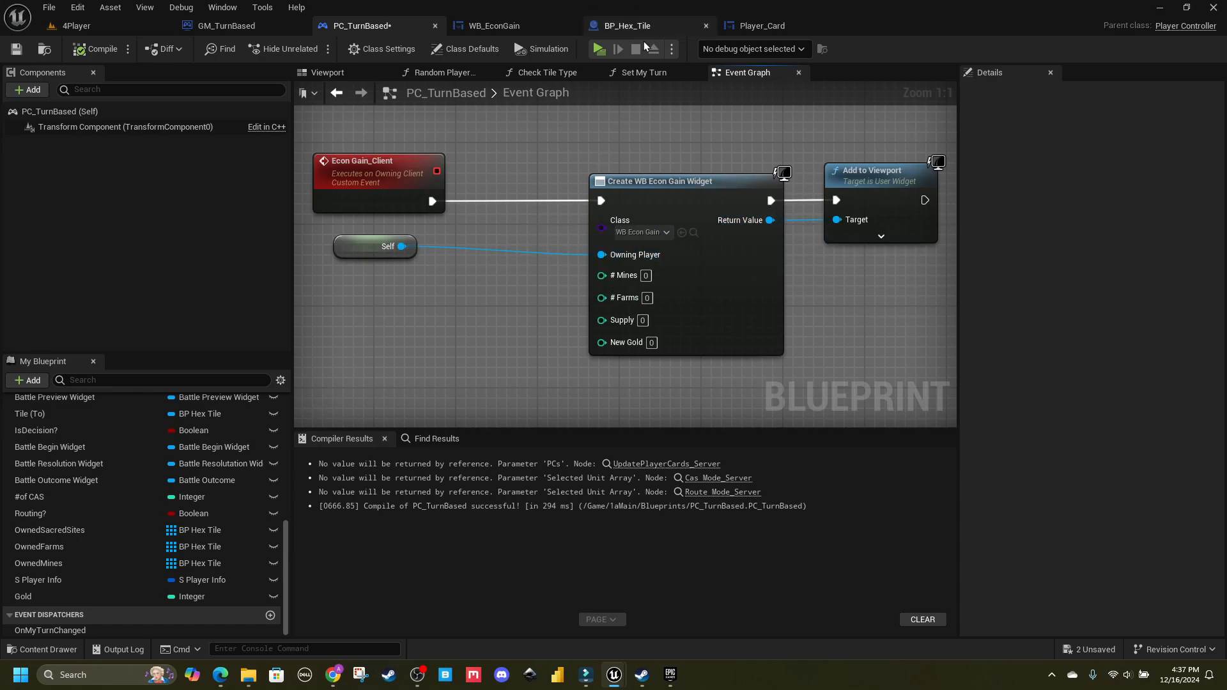
Step: Add an OwnedMines getter with an array Length node and connect the length to the widget's # Mines input
right_click_drag(521, 337, 560, 326)
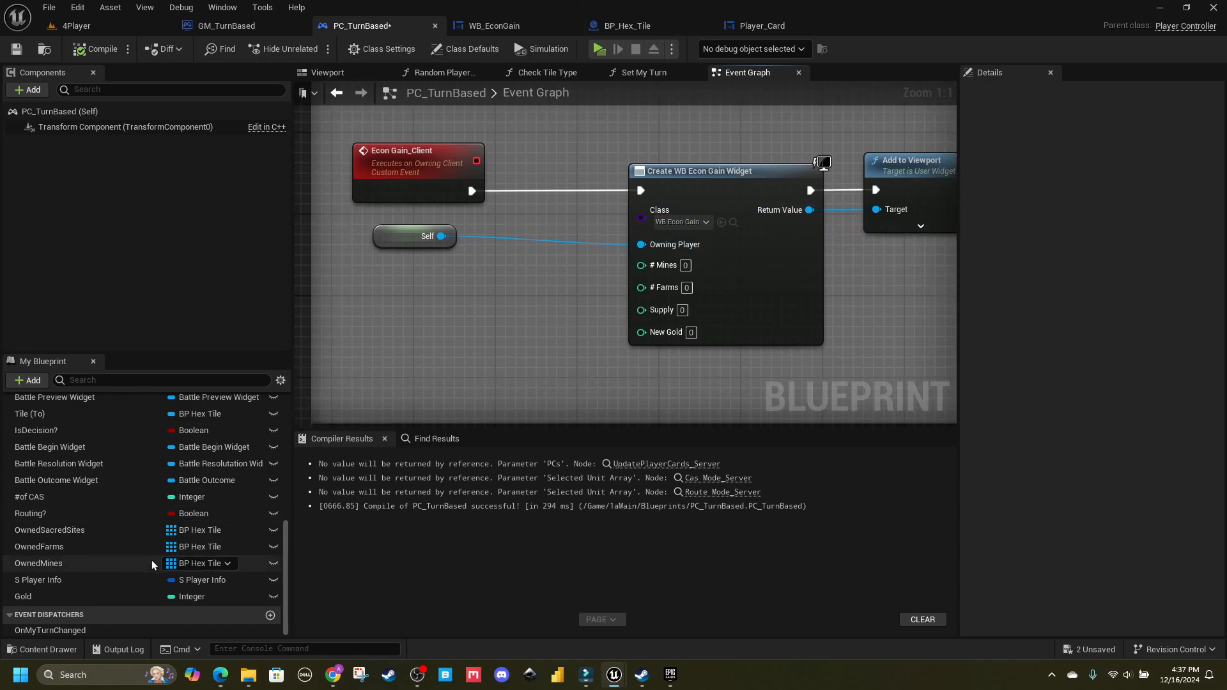
scroll(141, 561, "up", 10)
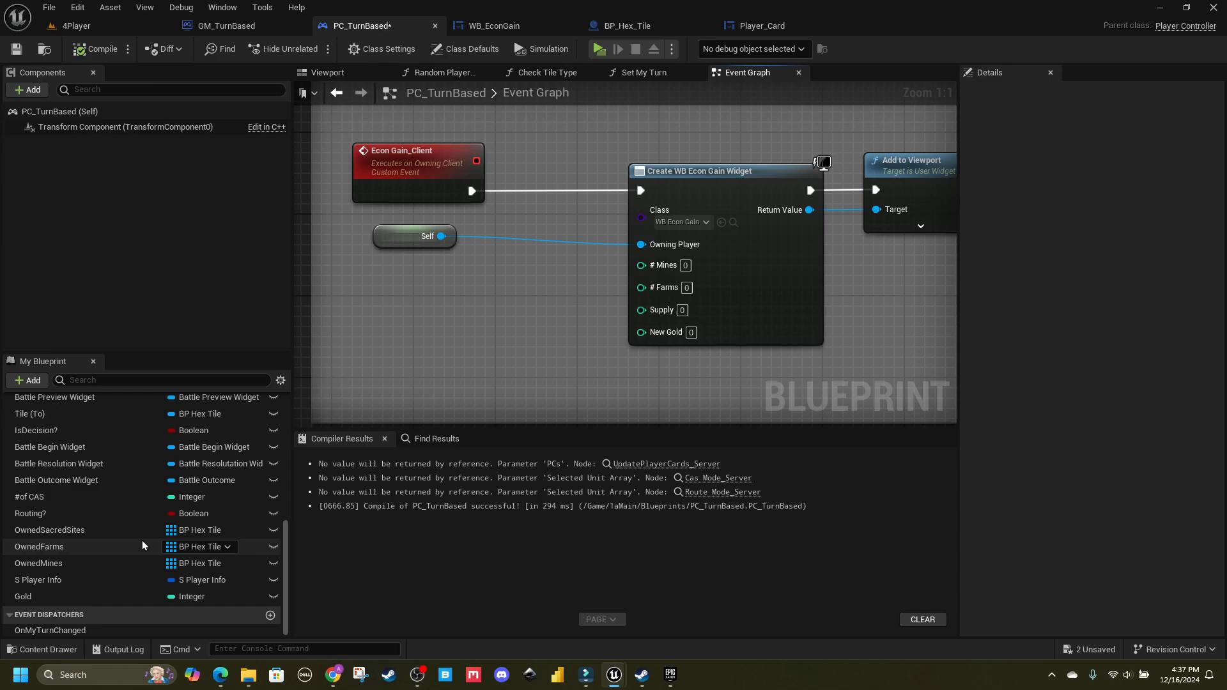
scroll(34, 549, "down", 10)
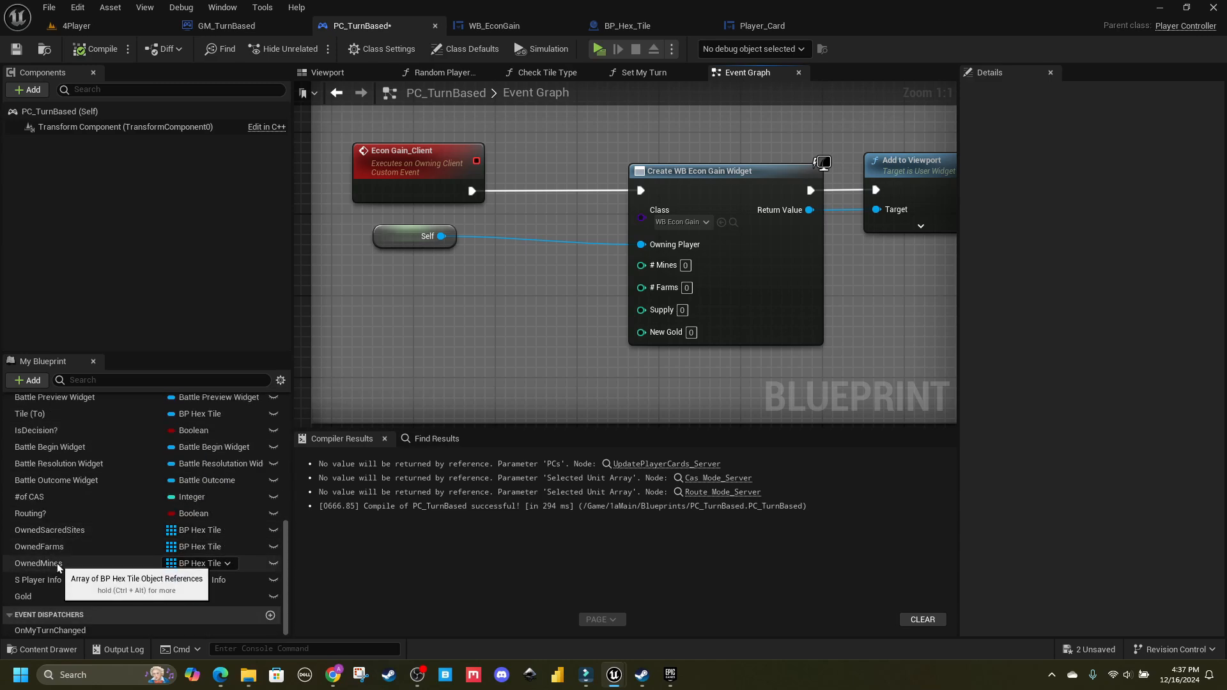
left_click_drag(51, 561, 374, 290)
left_click(441, 299)
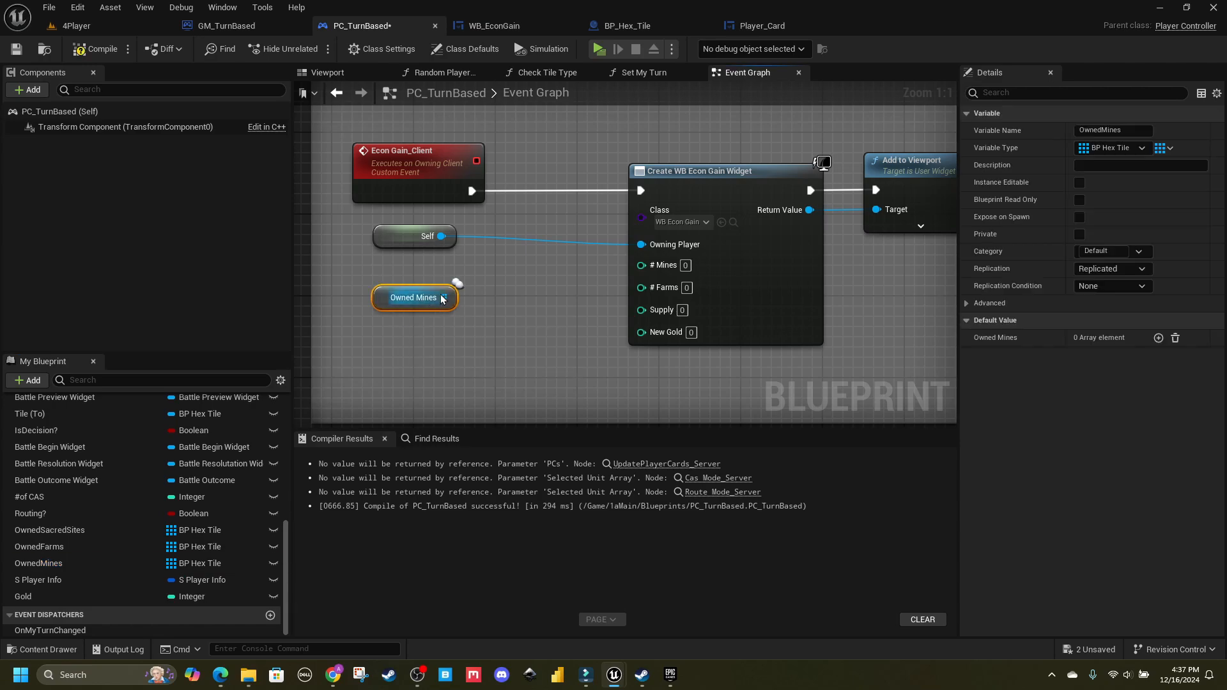
left_click_drag(448, 297, 461, 294)
type("len")
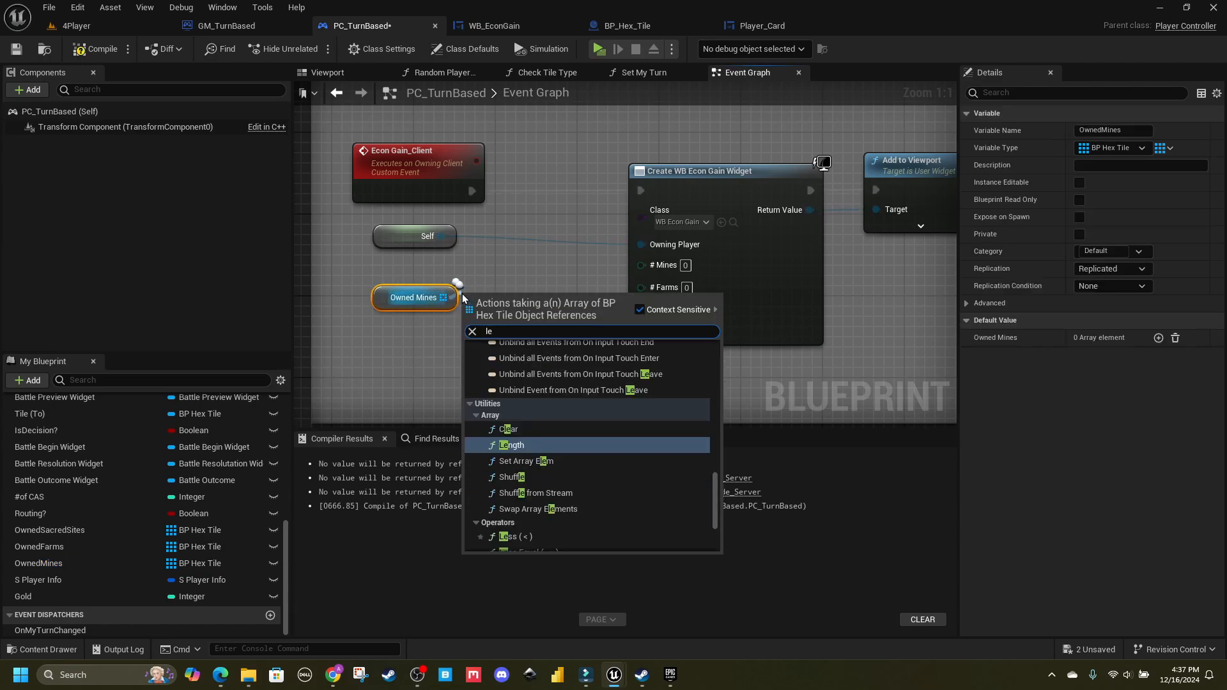
key("Return")
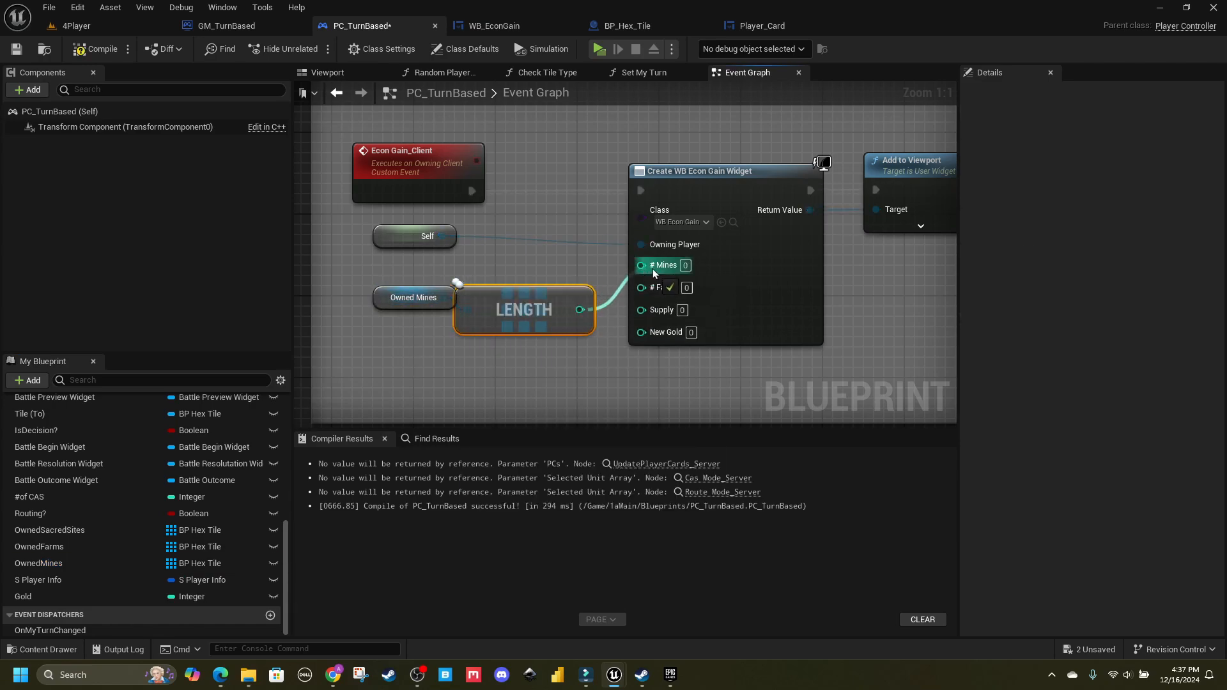
Step: Extend the turn comment box farther down to make room beneath the Econ Gain_Client nodes
scroll(517, 306, "down", 6)
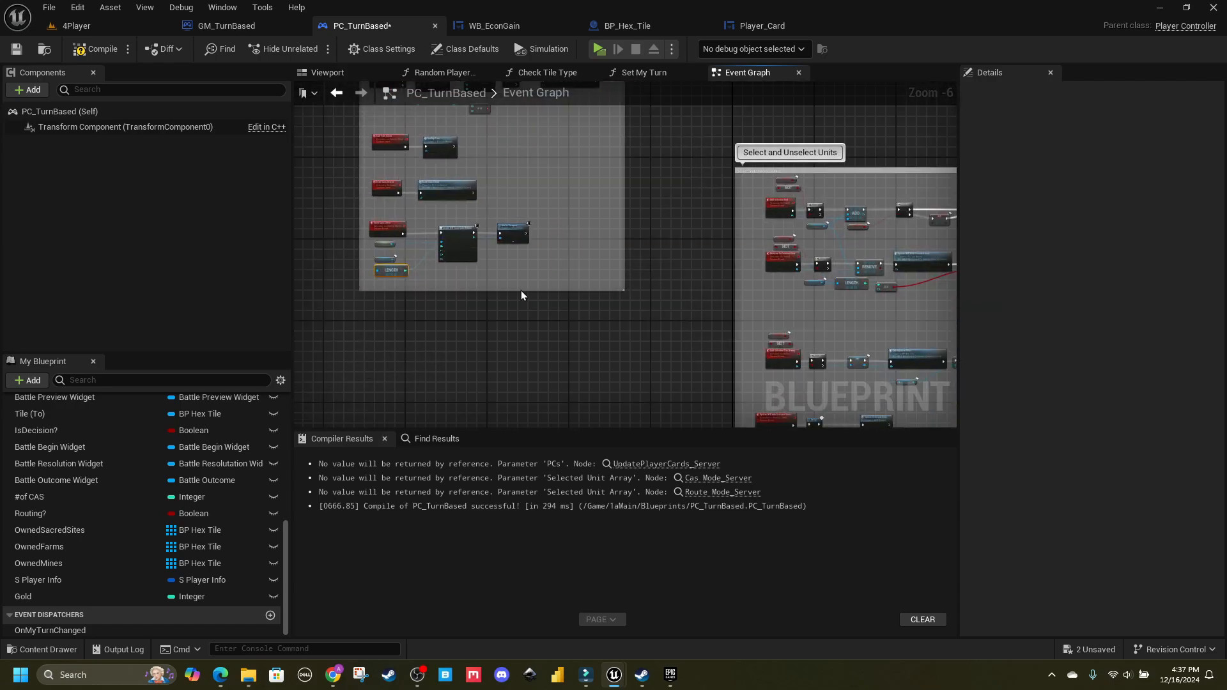
left_click(522, 293)
left_click_drag(521, 291, 503, 384)
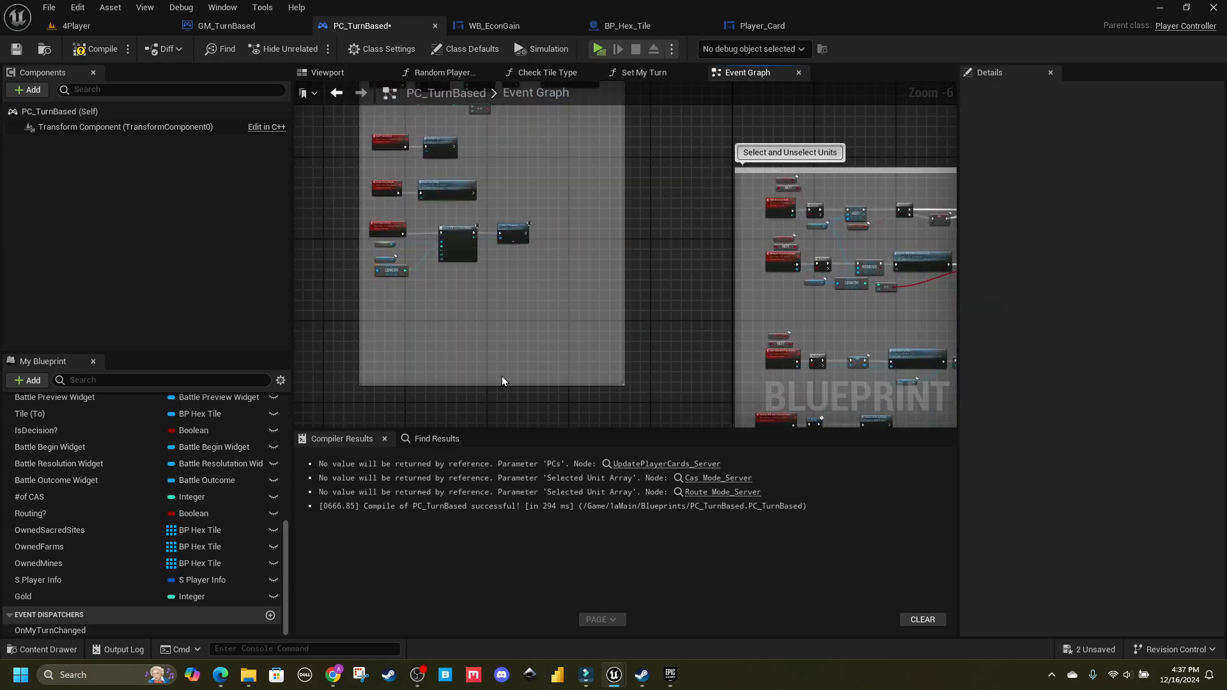
Step: Add an OwnedFarms getter with a copied Length node feeding the widget's # Farms input, and compile the blueprint
scroll(403, 285, "up", 4)
right_click_drag(403, 285, 559, 283)
left_click_drag(56, 547, 454, 286)
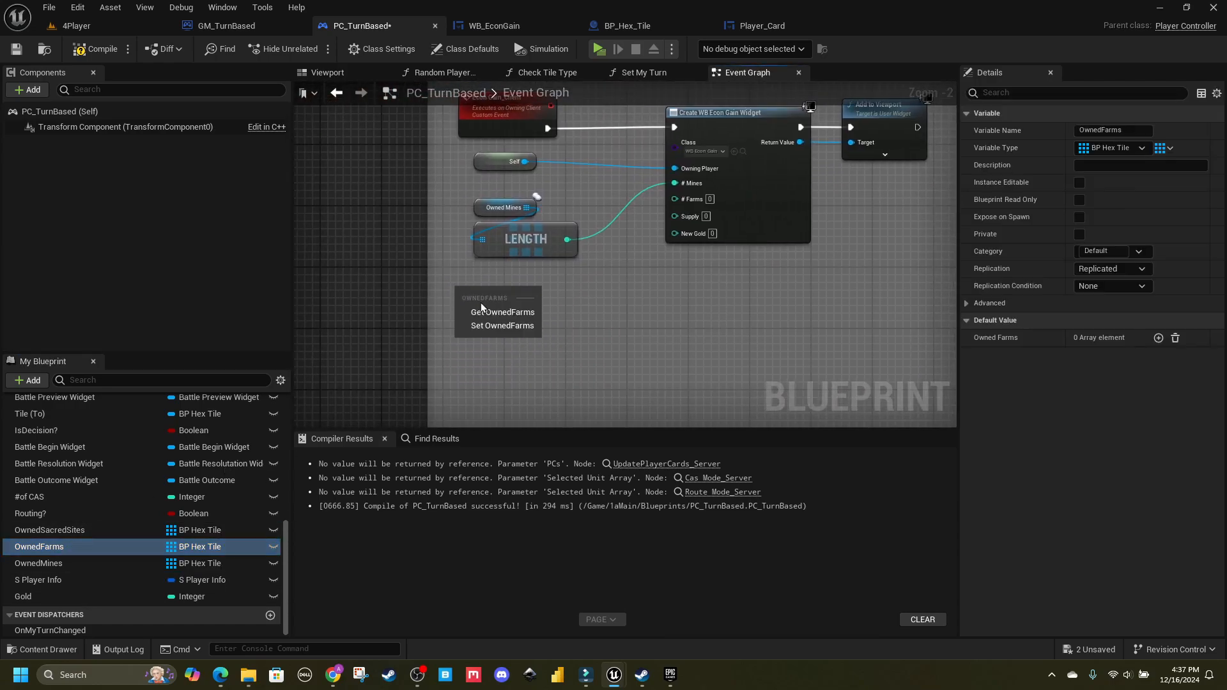
left_click(486, 310)
key("ctrl+f")
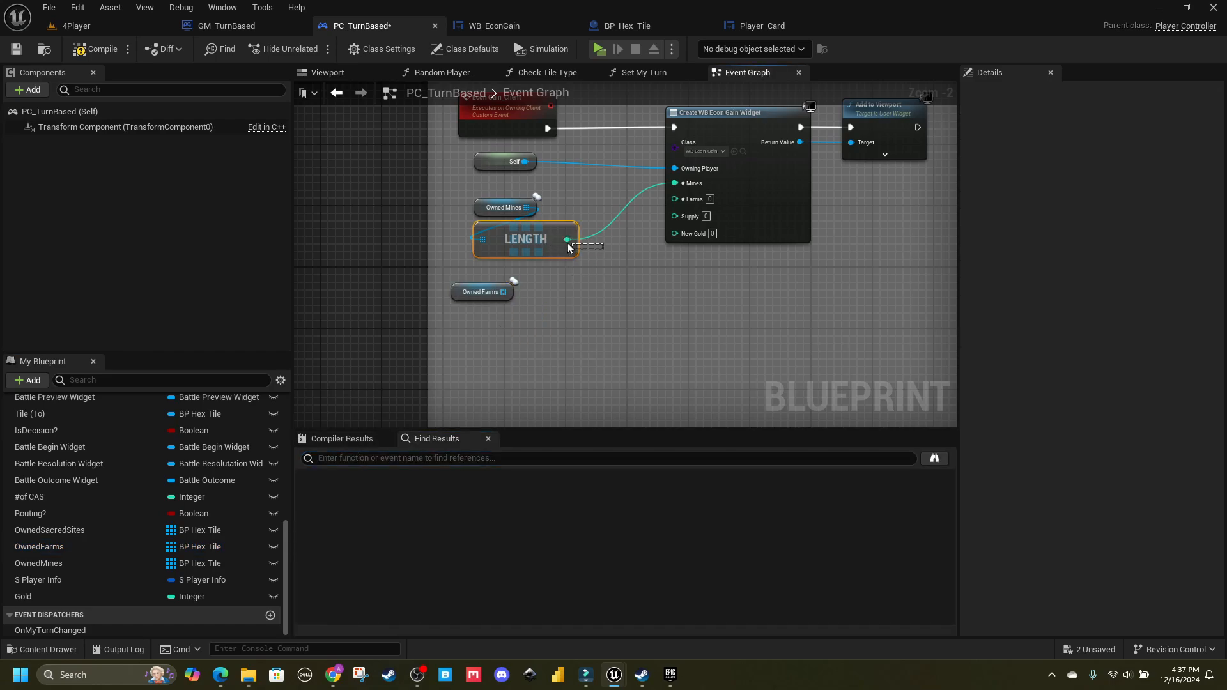
key("ctrl+v")
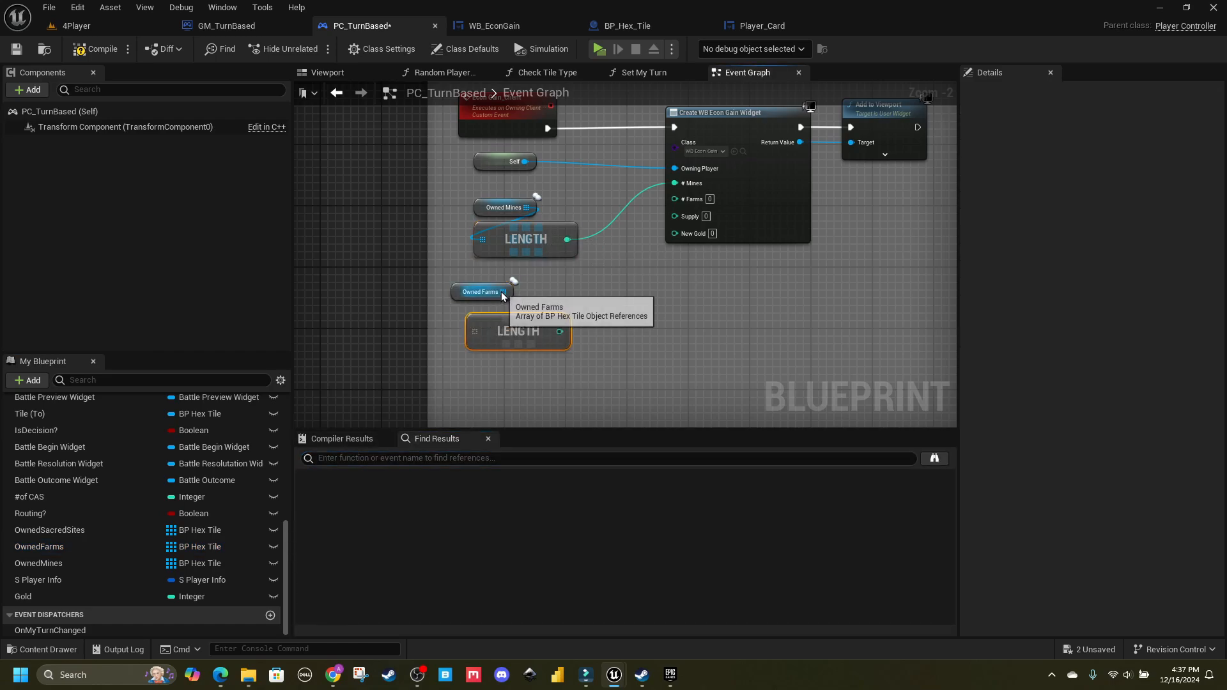
mouse_move(504, 292)
left_mouse_down()
mouse_move(474, 331)
mouse_move(503, 296)
left_mouse_up()
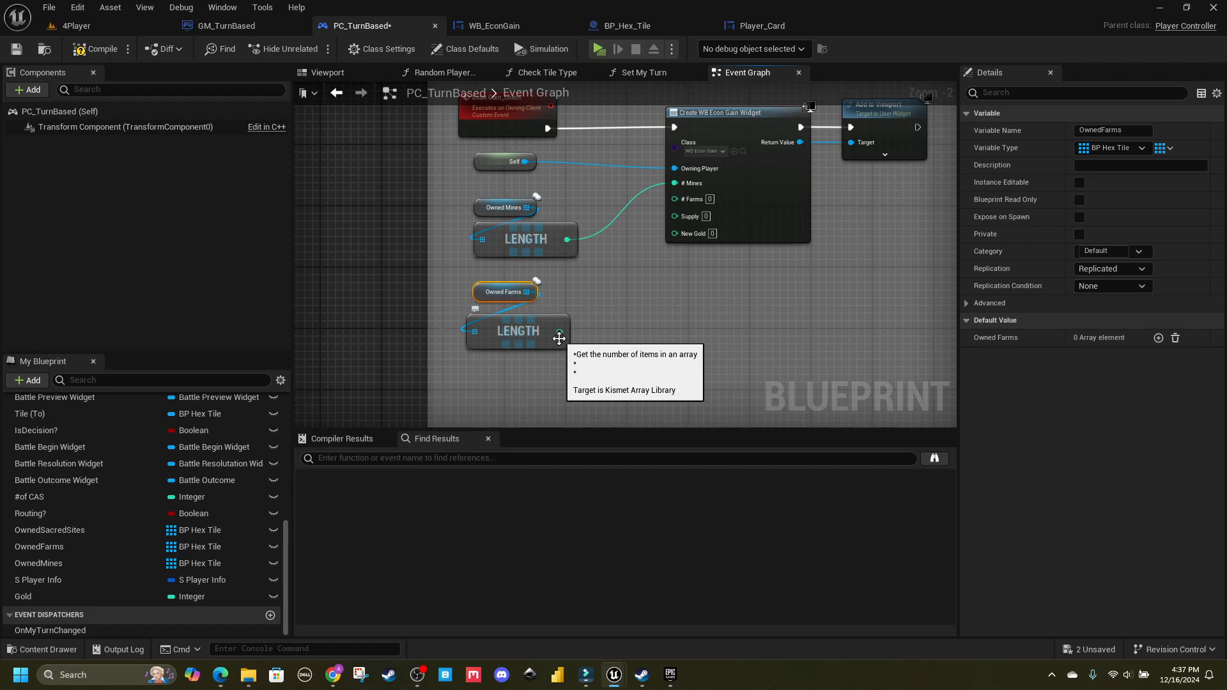
left_click_drag(560, 331, 685, 200)
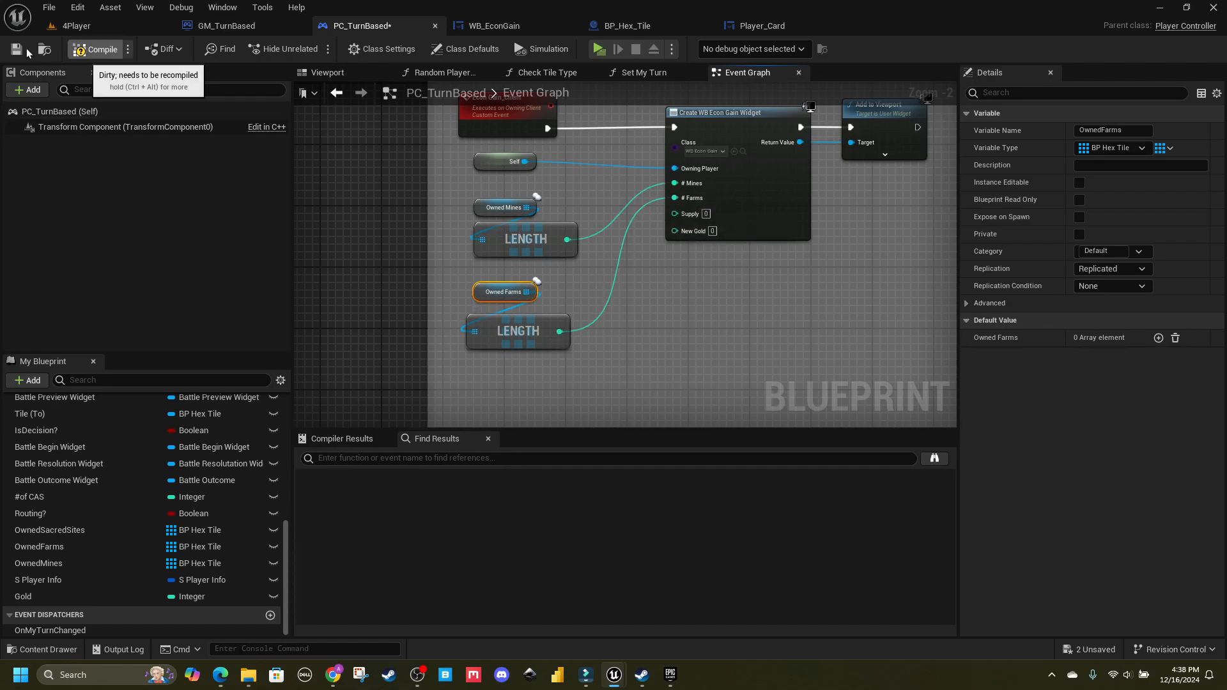
left_click(96, 49)
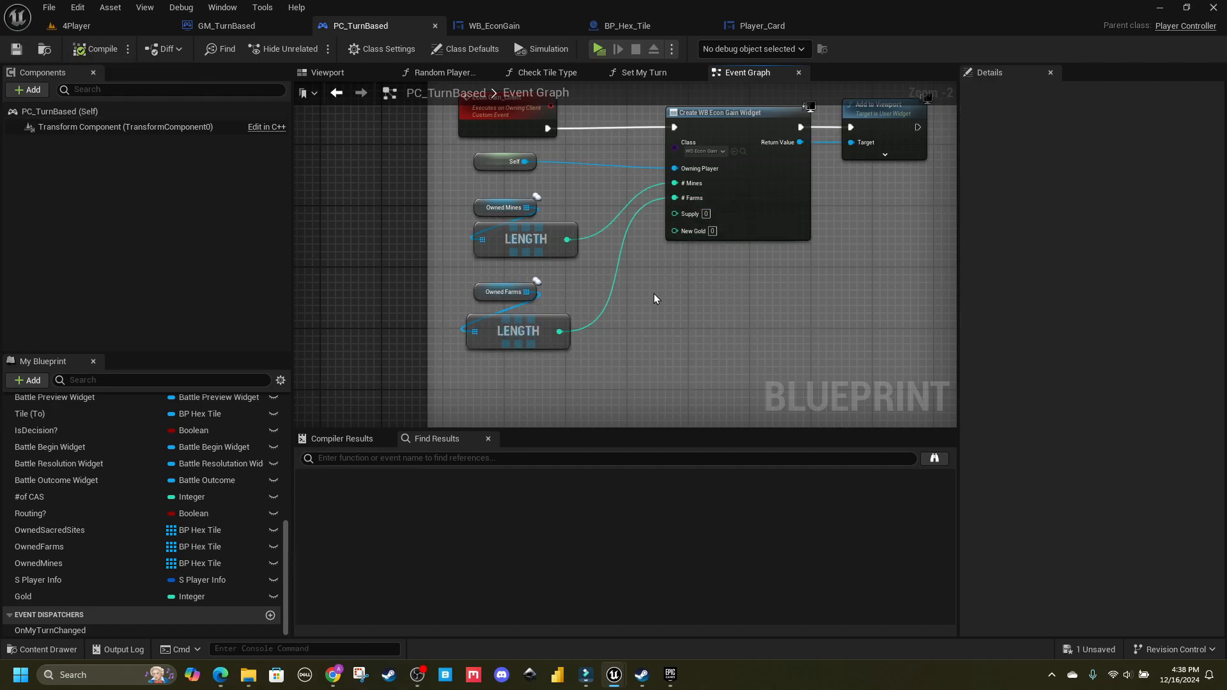
Step: Move the Owned Farms getter and its Length node lower in the graph, and save the blueprint
scroll(658, 260, "up", 2)
left_click_drag(525, 347, 439, 192)
left_click_drag(460, 245, 460, 297)
right_click_drag(612, 171, 602, 254)
right_click_drag(645, 215, 644, 243)
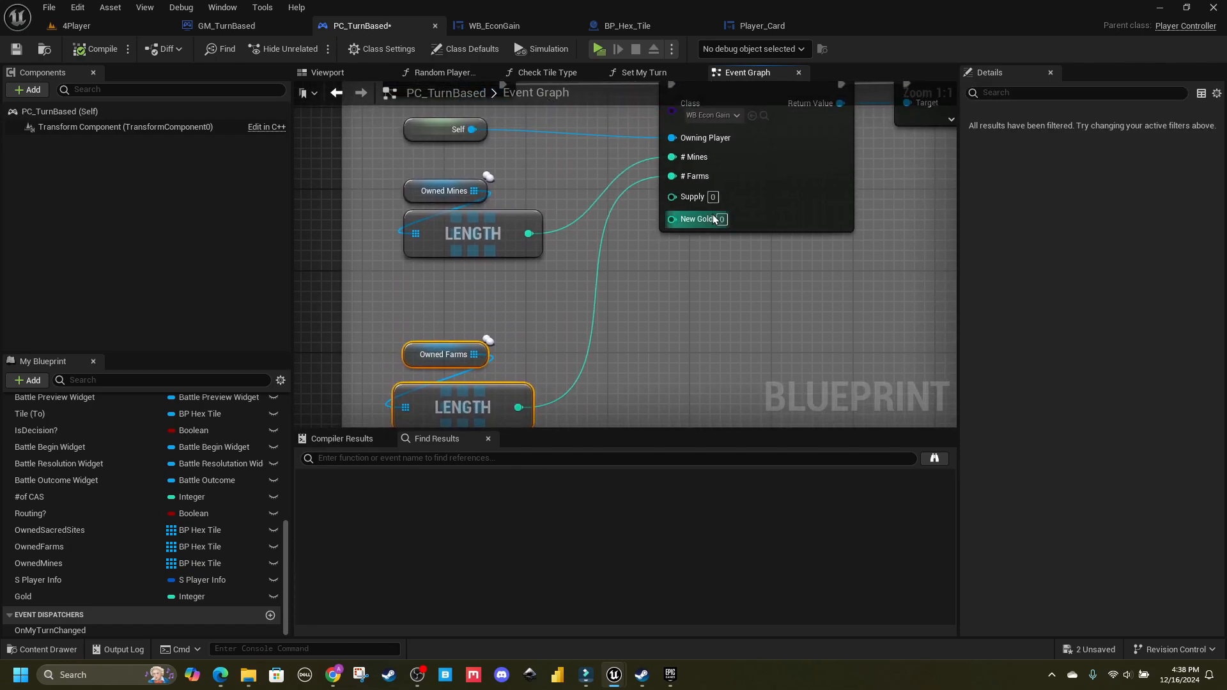
right_click_drag(567, 294, 527, 303)
left_click(18, 49)
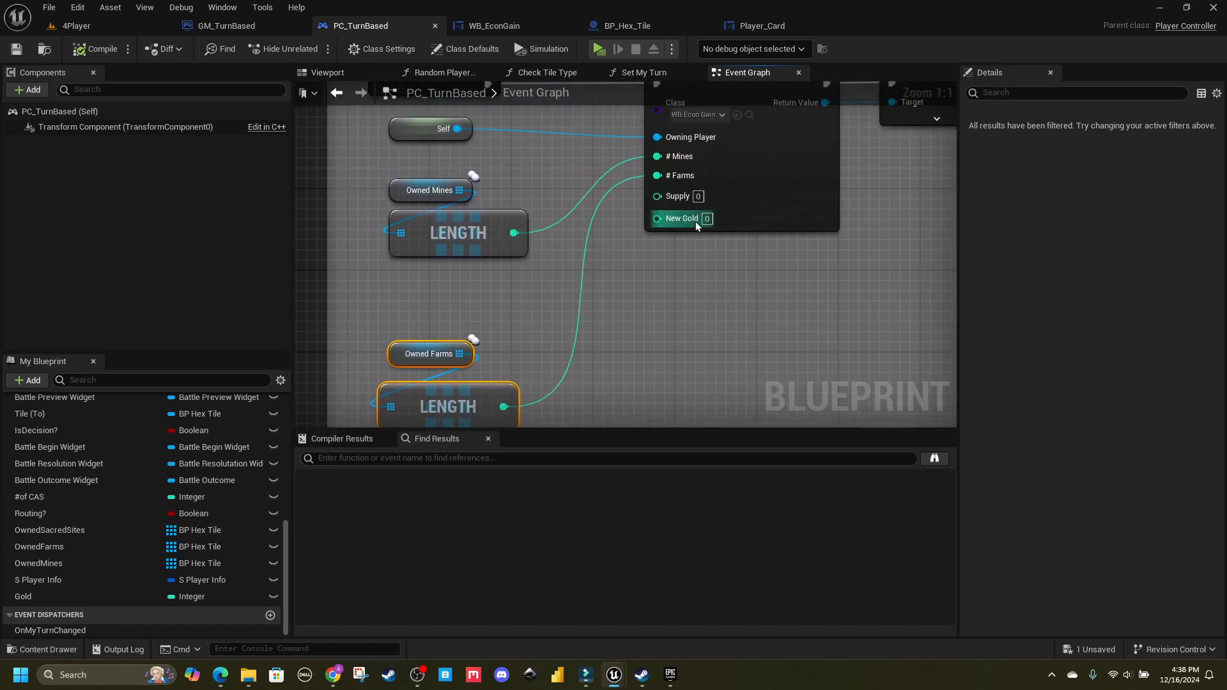
Step: Review the unit costs in the Units_Overview workbook in Excel, auto-fitting the Cost and Title columns, and return to the Blueprint editor
right_click_drag(695, 222, 683, 225)
left_click(646, 275)
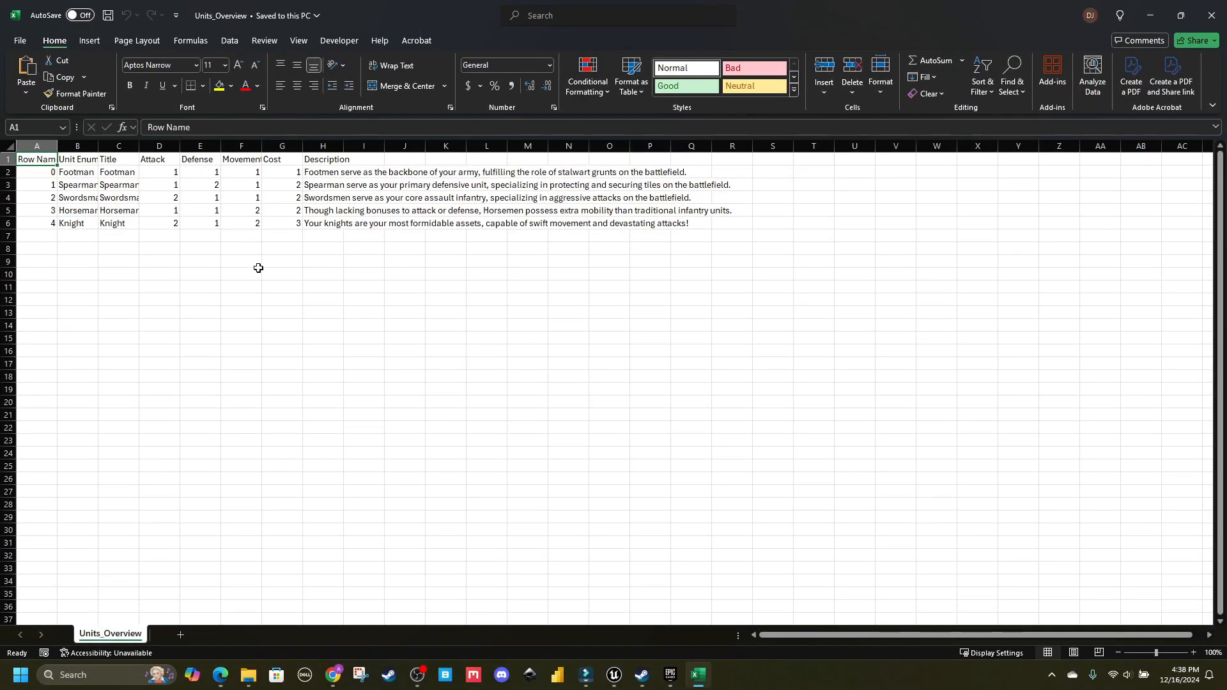
left_click(258, 268)
double_click(302, 146)
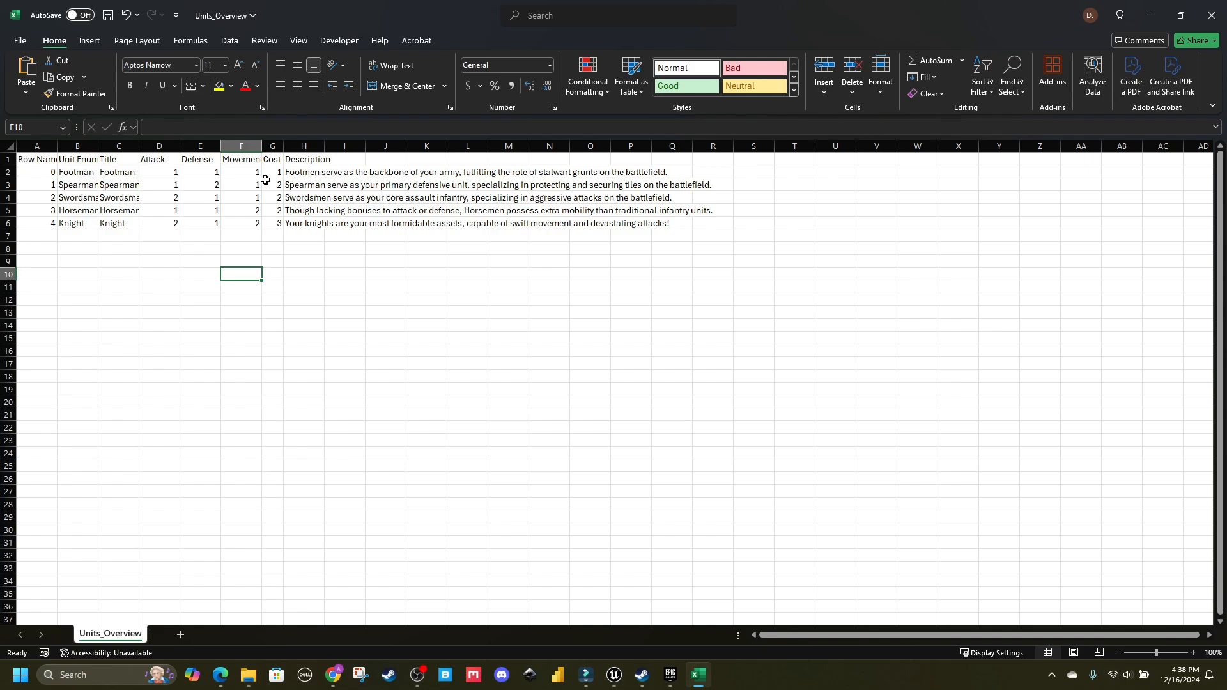
double_click(139, 145)
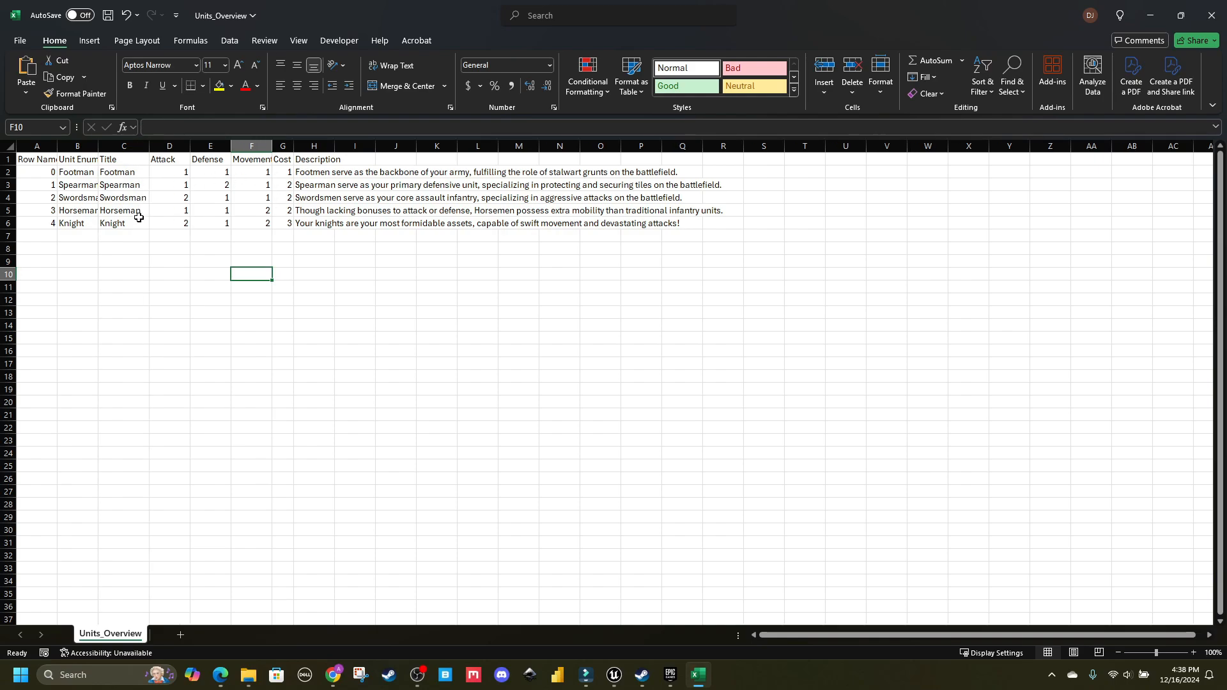
left_click(128, 197)
left_click_drag(129, 211, 128, 223)
left_click(288, 215)
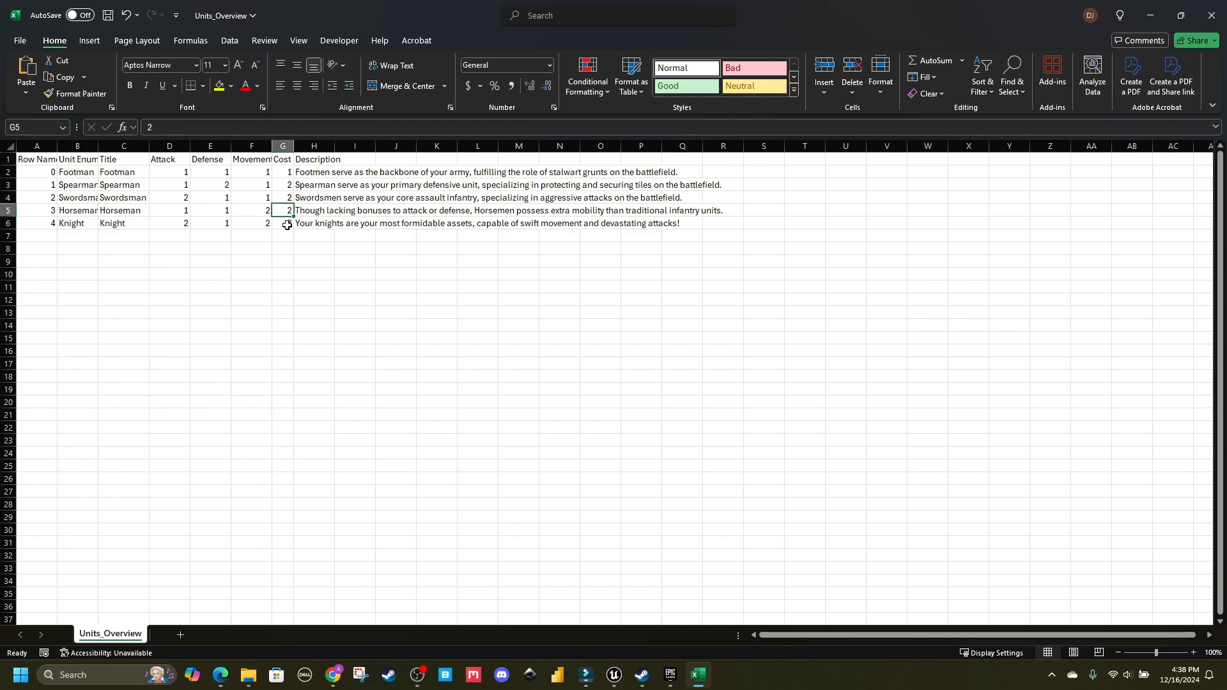
key("alt+Tab")
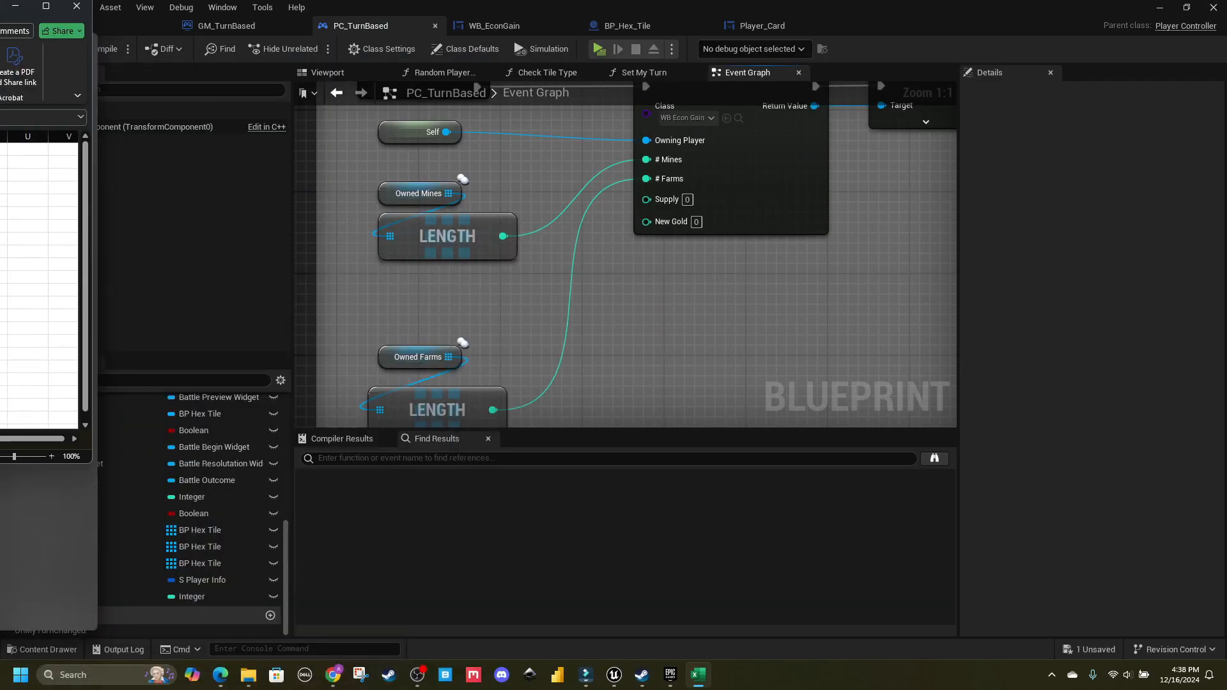
Step: Replace the stray MultiGate with a Multiply node taking the Owned Mines length times 1 into New Gold, and save the blueprint
right_click_drag(493, 337, 525, 333)
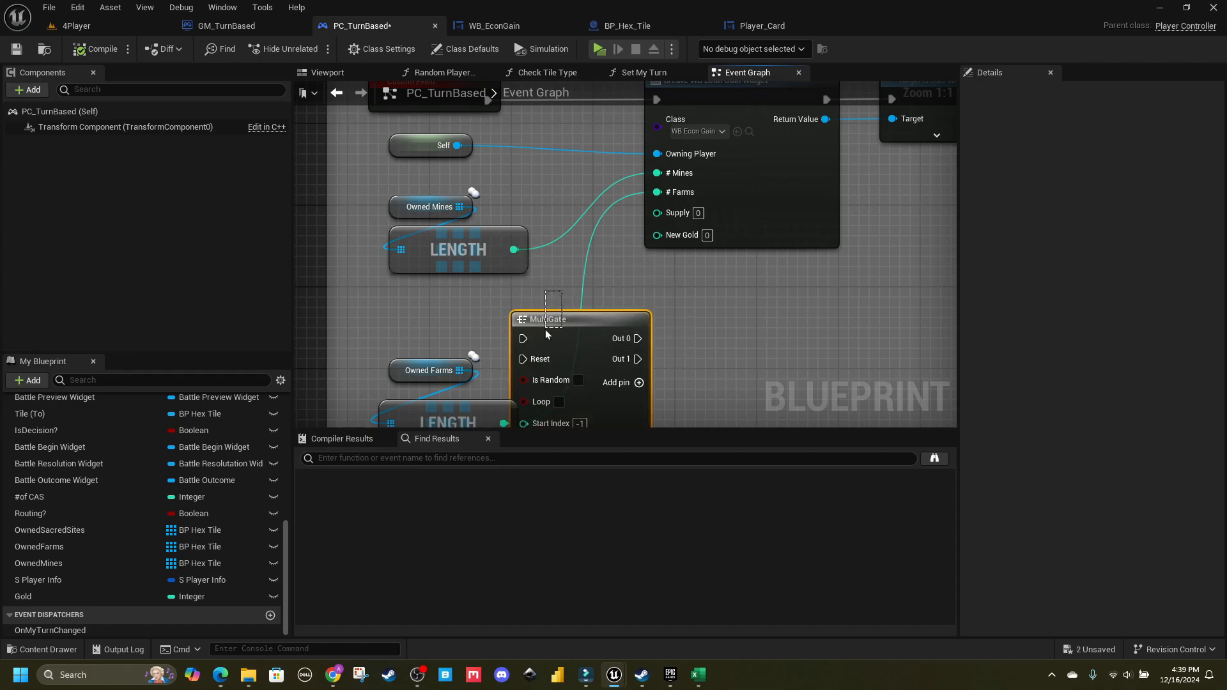
key("Delete")
left_click_drag(514, 249, 539, 312)
type("mul")
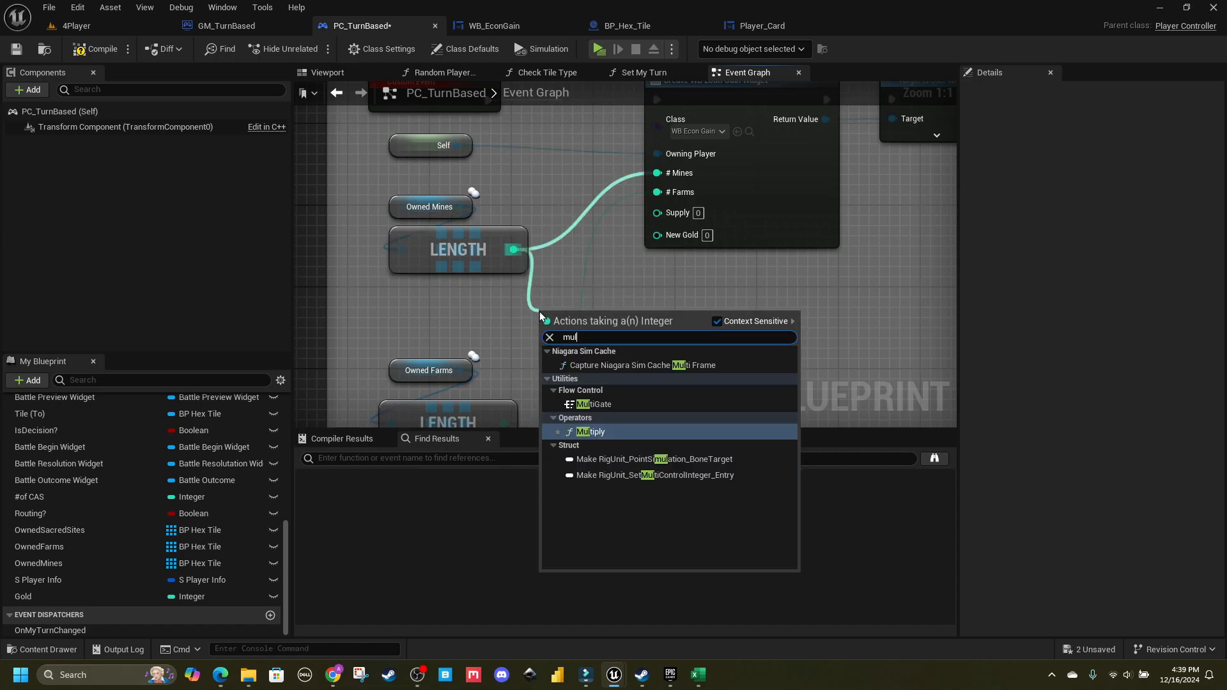
key("Return")
left_click(565, 343)
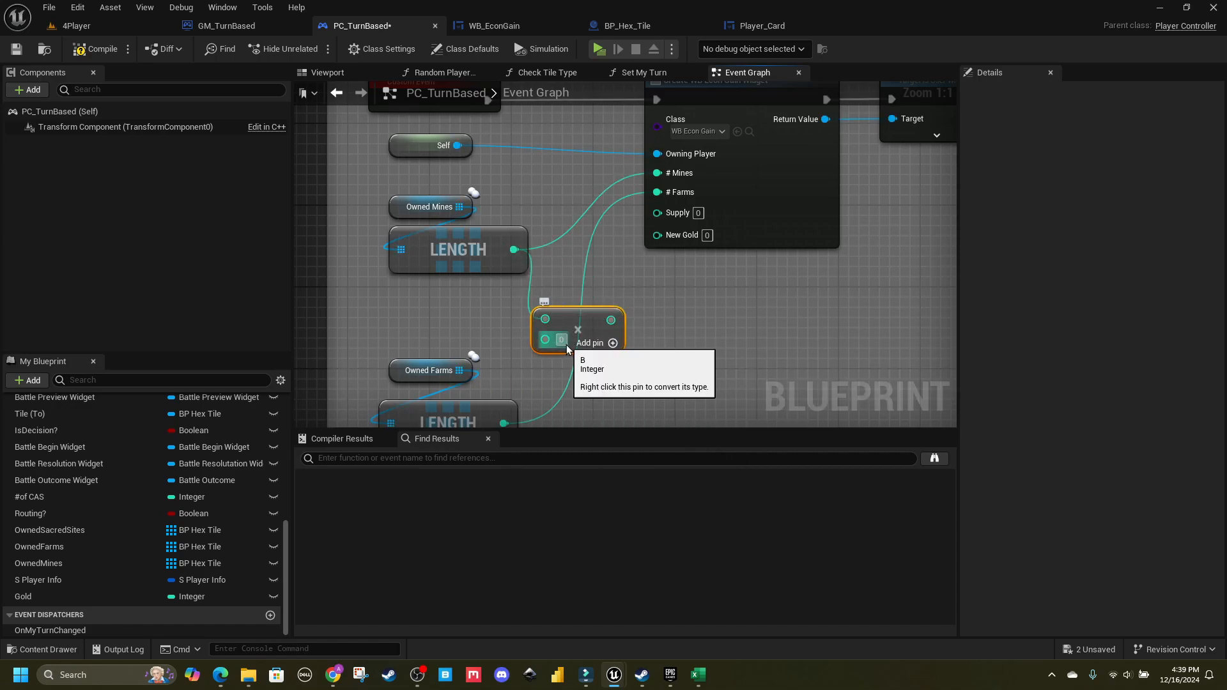
type("1")
left_click_drag(576, 323, 657, 234)
key("ctrl+s")
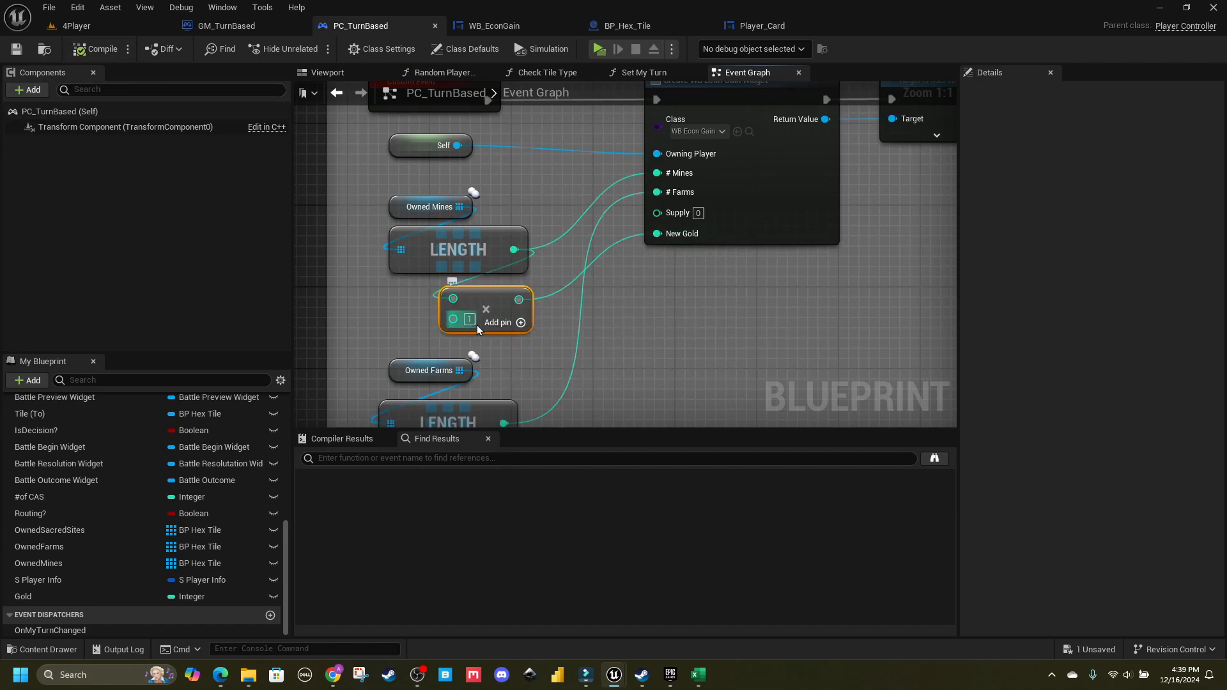
Step: Paste a copy of the Multiply node with factor 1 beneath the Owned Farms Length node
right_click_drag(456, 331, 473, 280)
right_click_drag(529, 340, 507, 200)
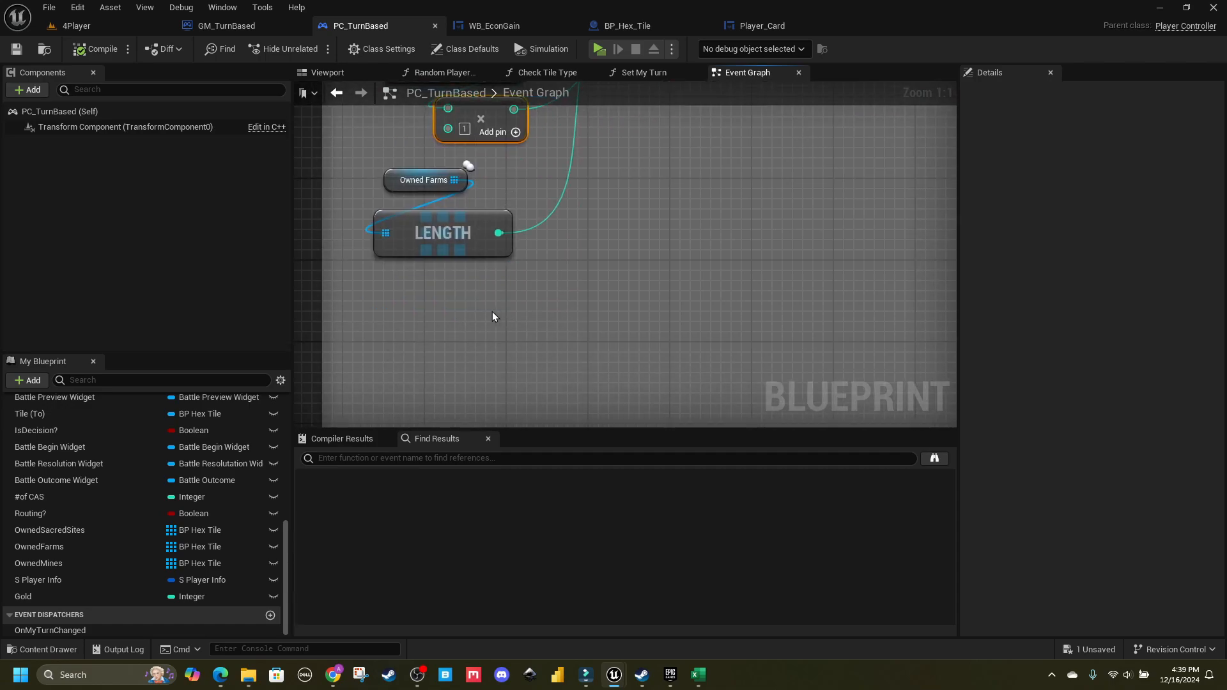
left_click(496, 310)
key("ctrl+v")
left_click_drag(545, 311, 496, 290)
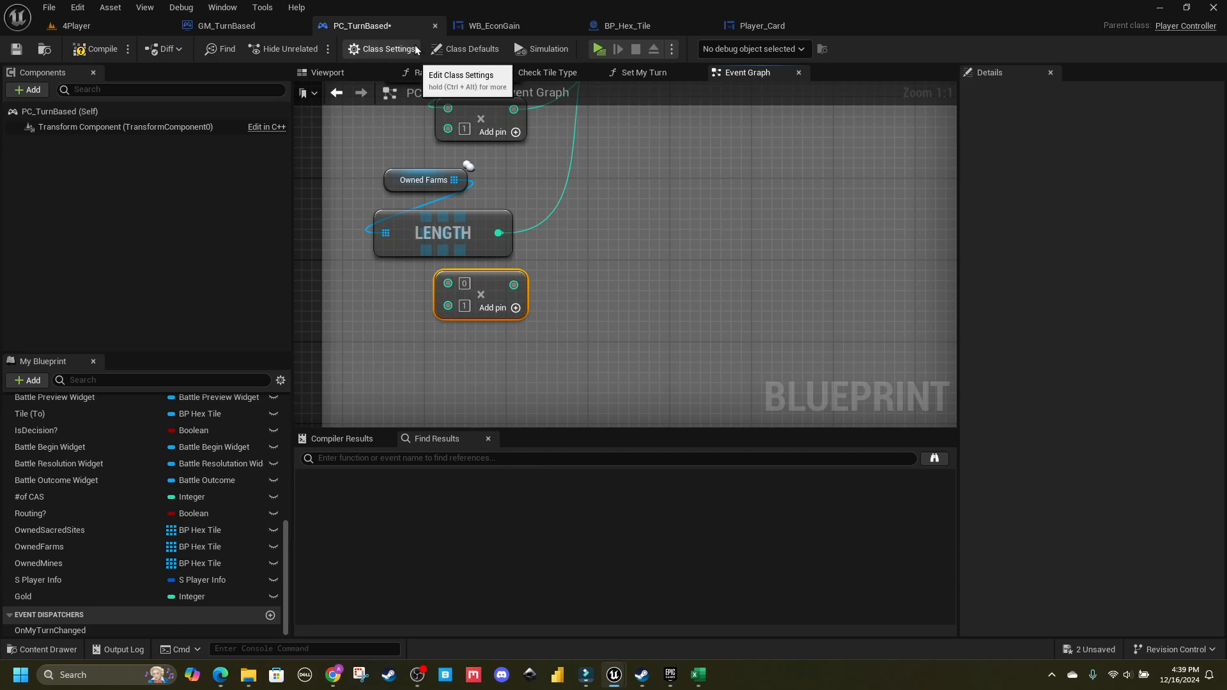
Step: Launch a play preview of the hex tile game
left_click(598, 56)
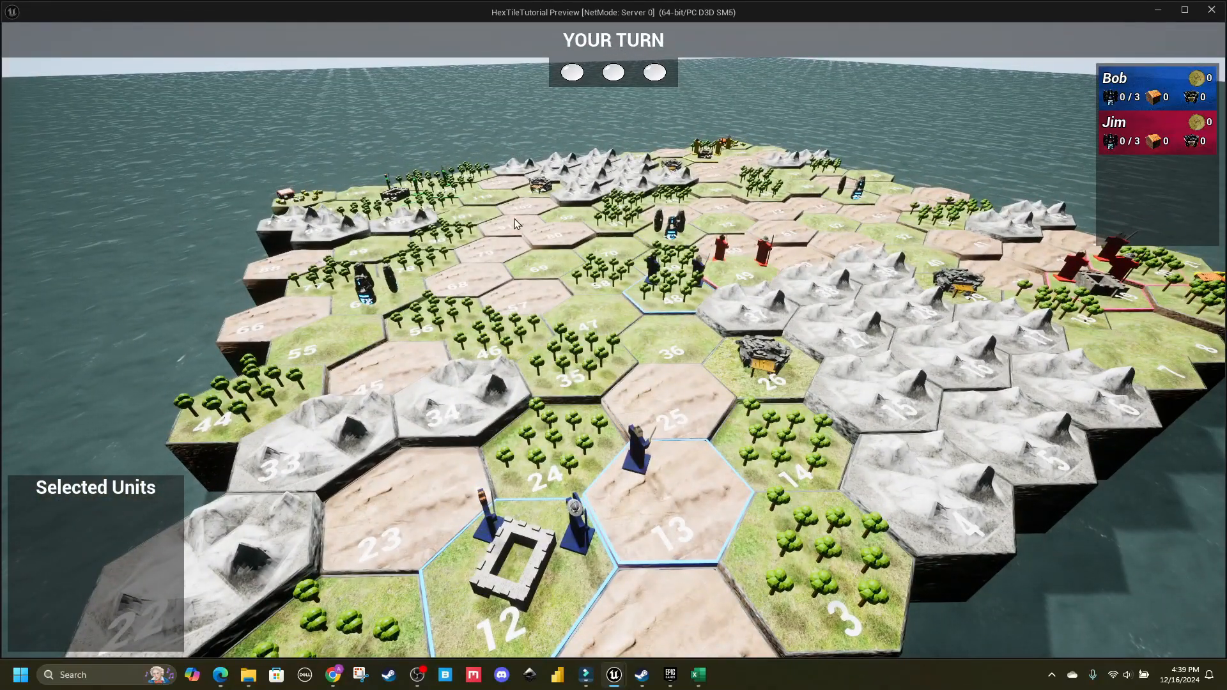
Step: Look over the hex board from the blue keep's corner in the running preview and stop the play session
right_click_drag(843, 278, 522, 183)
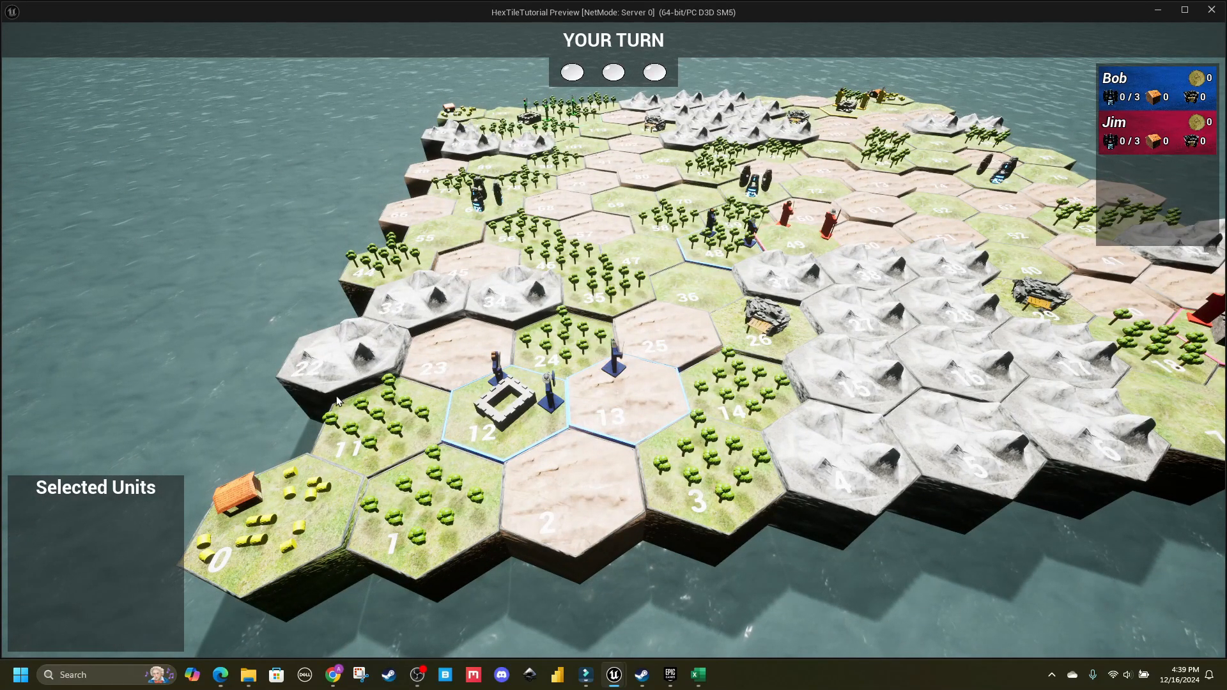
key("Escape")
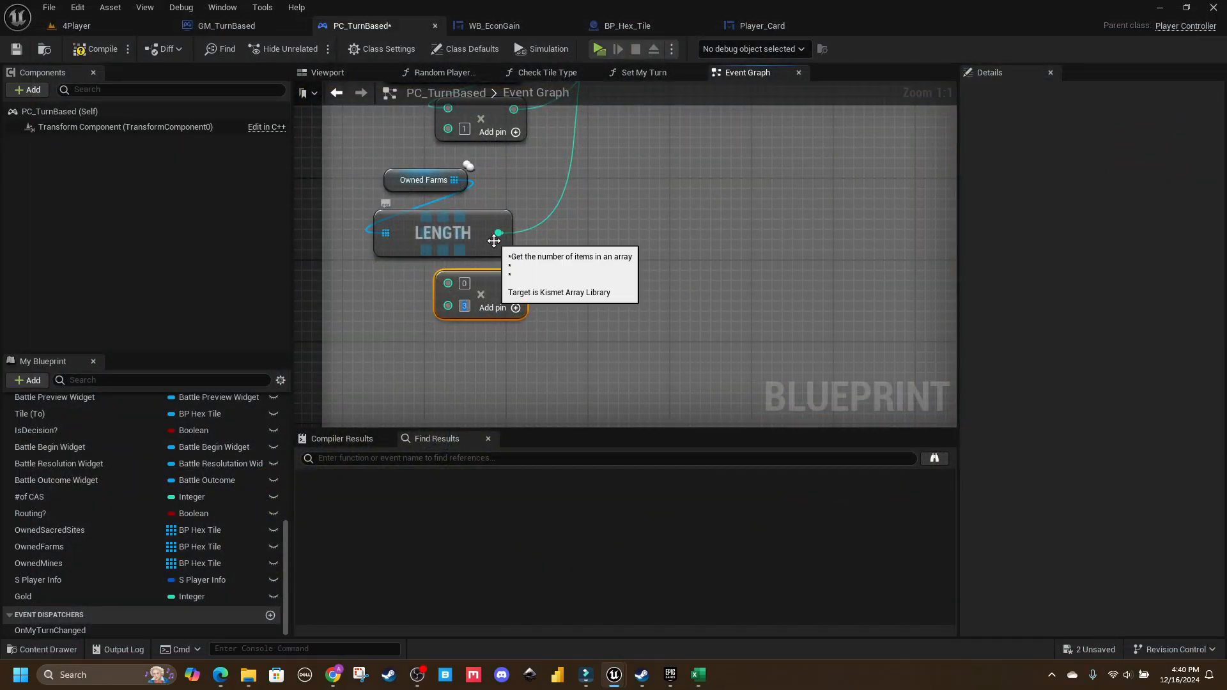
Step: Wire the multiply node below the Owned Farms length into the calculation above it in PC_TurnBased's event graph, and save the blueprint
scroll(610, 250, "down", 2)
scroll(617, 252, "down", 1)
right_click_drag(617, 251, 573, 319)
left_click_drag(503, 340, 596, 162)
left_click(660, 271)
key("ctrl+s")
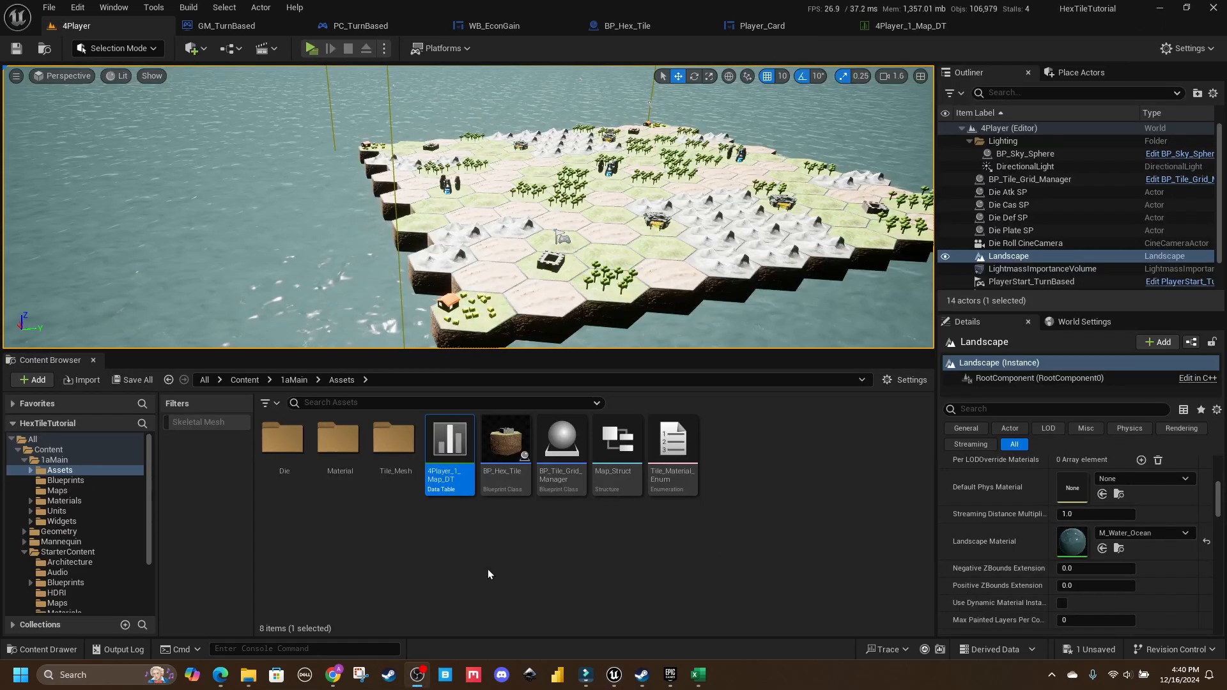
Step: Open the 4Player_1_Map_DT data table from the Assets folder and review its tile rows from the beginning
left_click(488, 573)
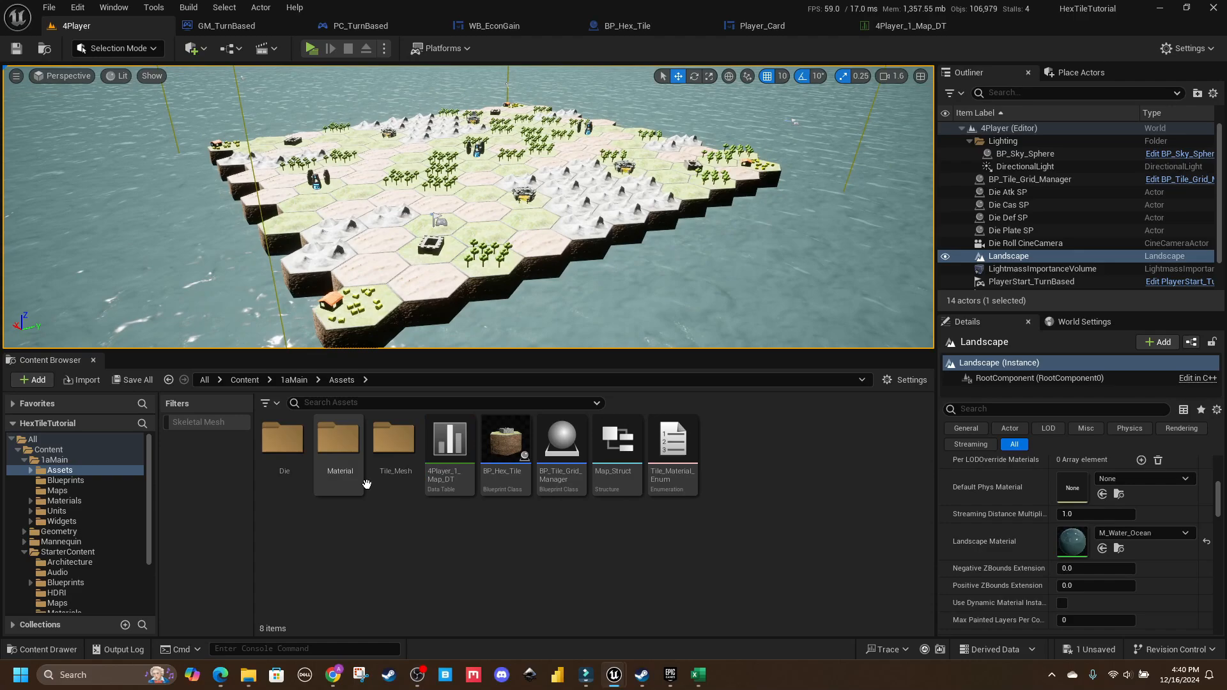
left_click(451, 474)
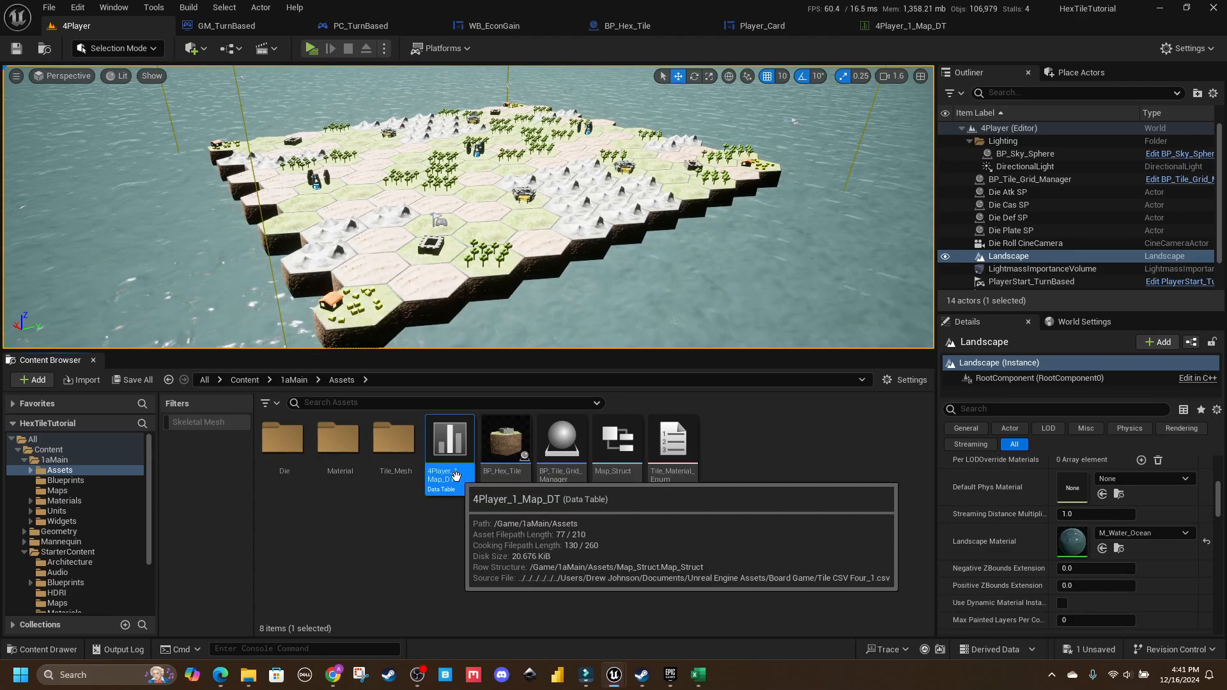
double_click(451, 474)
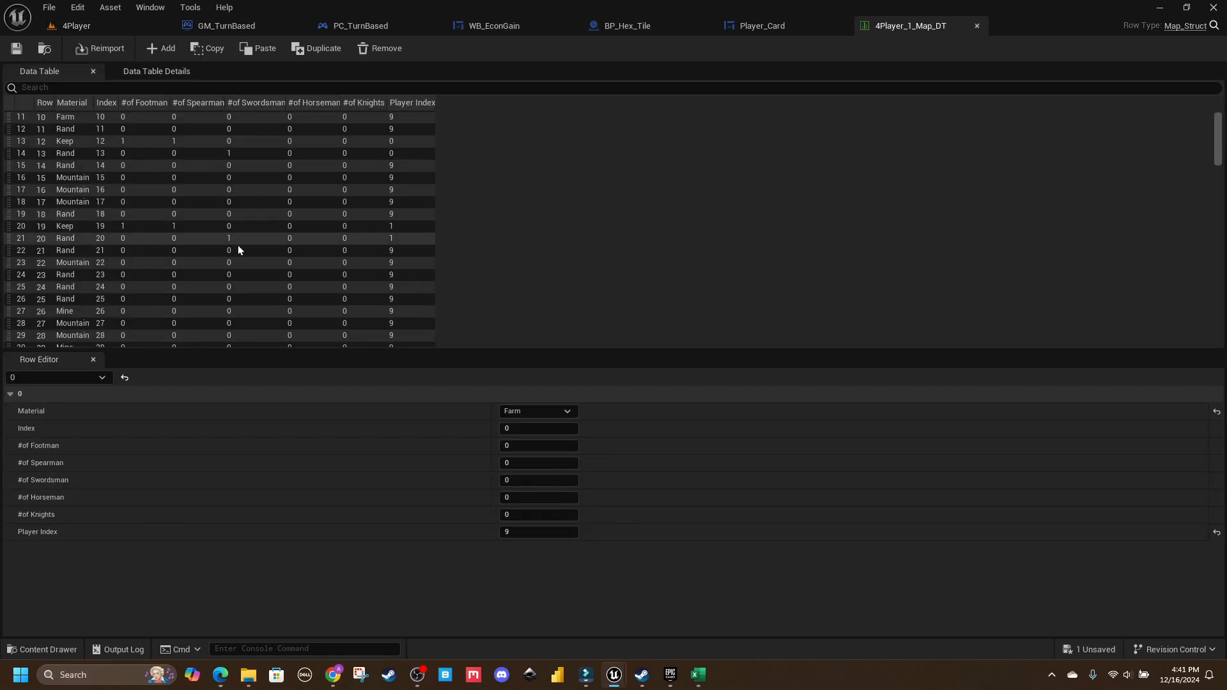
scroll(254, 262, "up", 5)
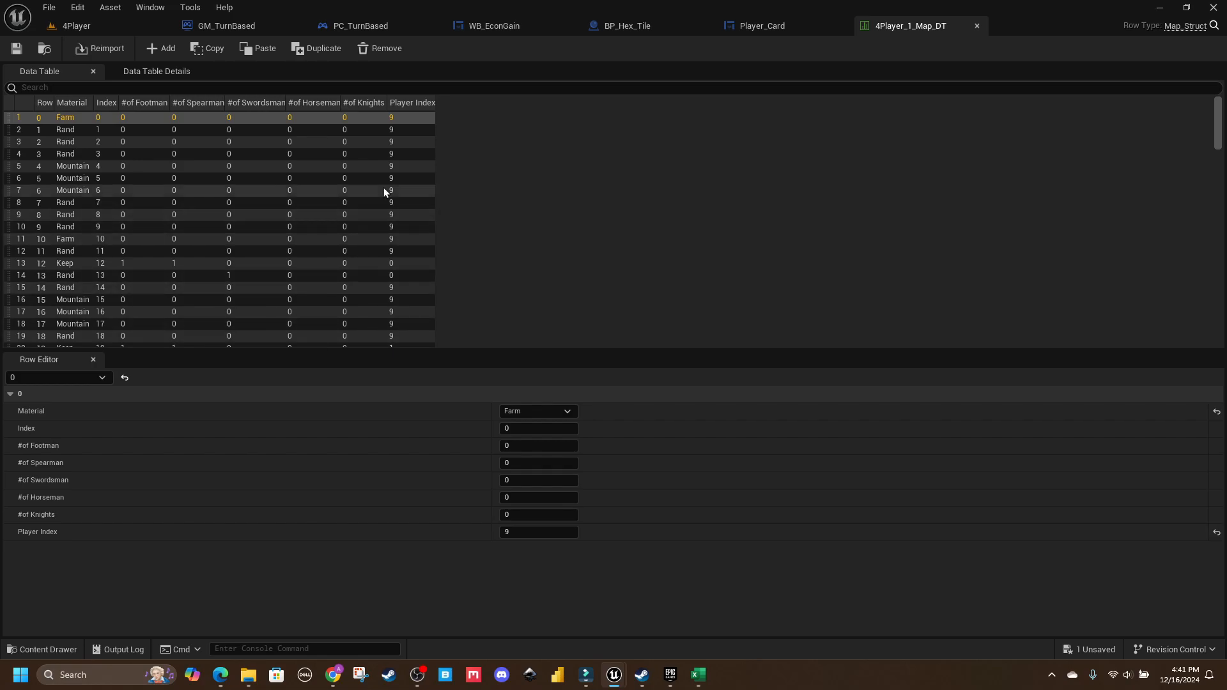
Step: Switch to Excel to review the Tile CSV Four_1 source sheet, and return to the 4Player level in Unreal Editor
left_click_drag(160, 689, 586, 1)
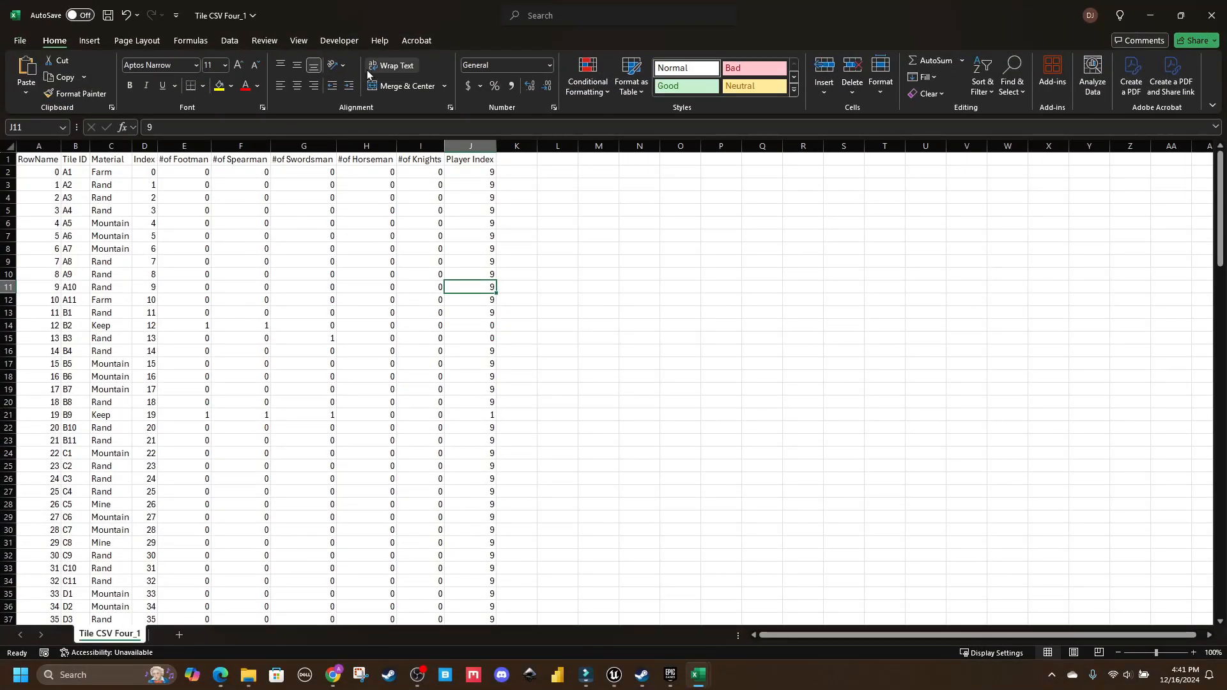
left_click_drag(392, 13, 0, 241)
left_click(99, 32)
left_click(99, 32)
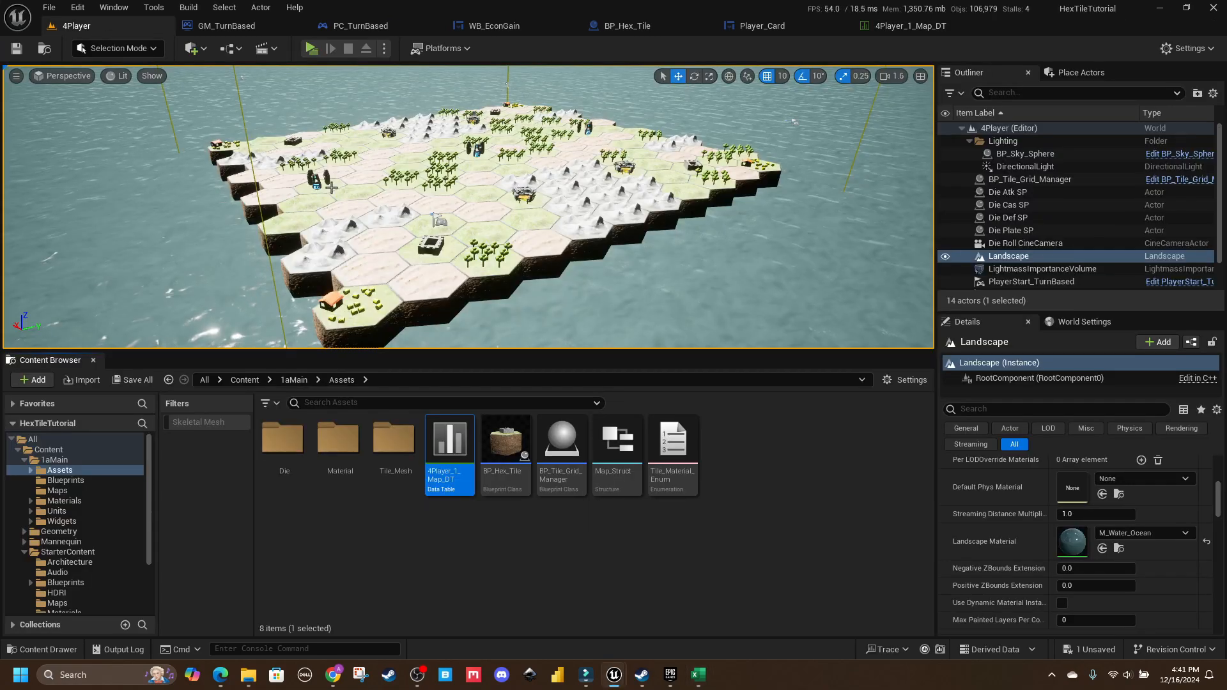
Step: Check the number of players in the multiplayer play options and launch the preview in a new editor window
left_click(383, 48)
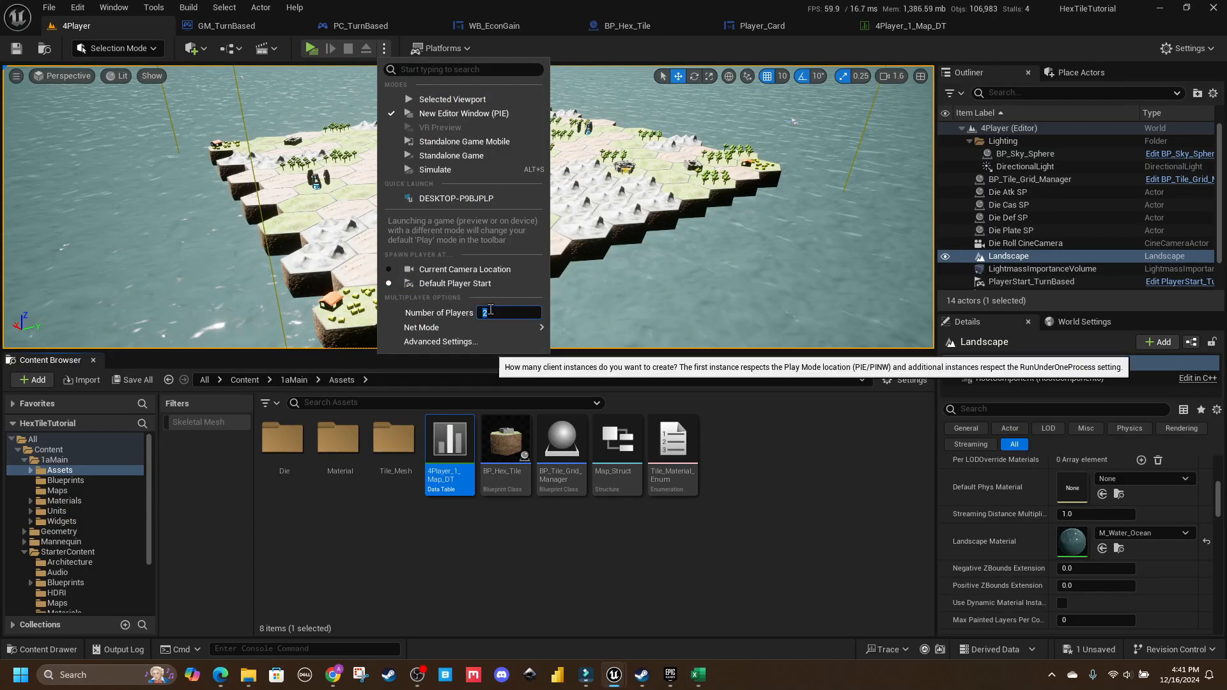
left_click(312, 50)
left_click(312, 49)
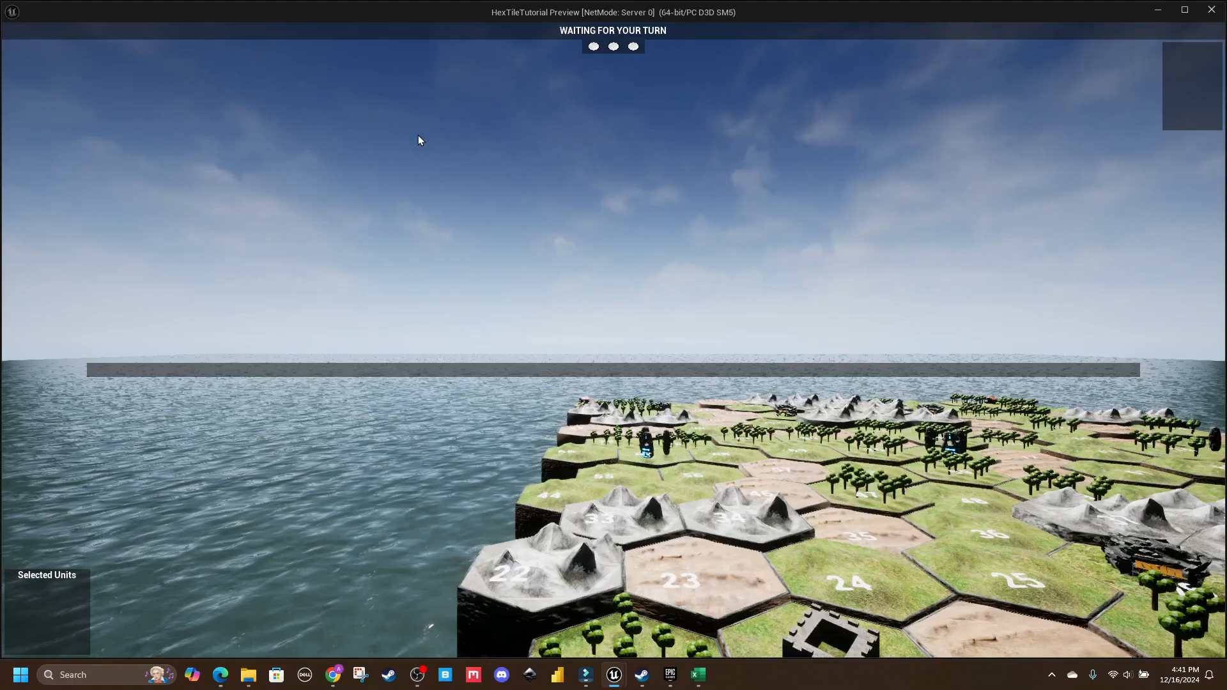
Step: Compare the board's corner around the tile 0 farm and tile 12 keep with the Tile CSV Four_1 sheet in Excel
key("d")
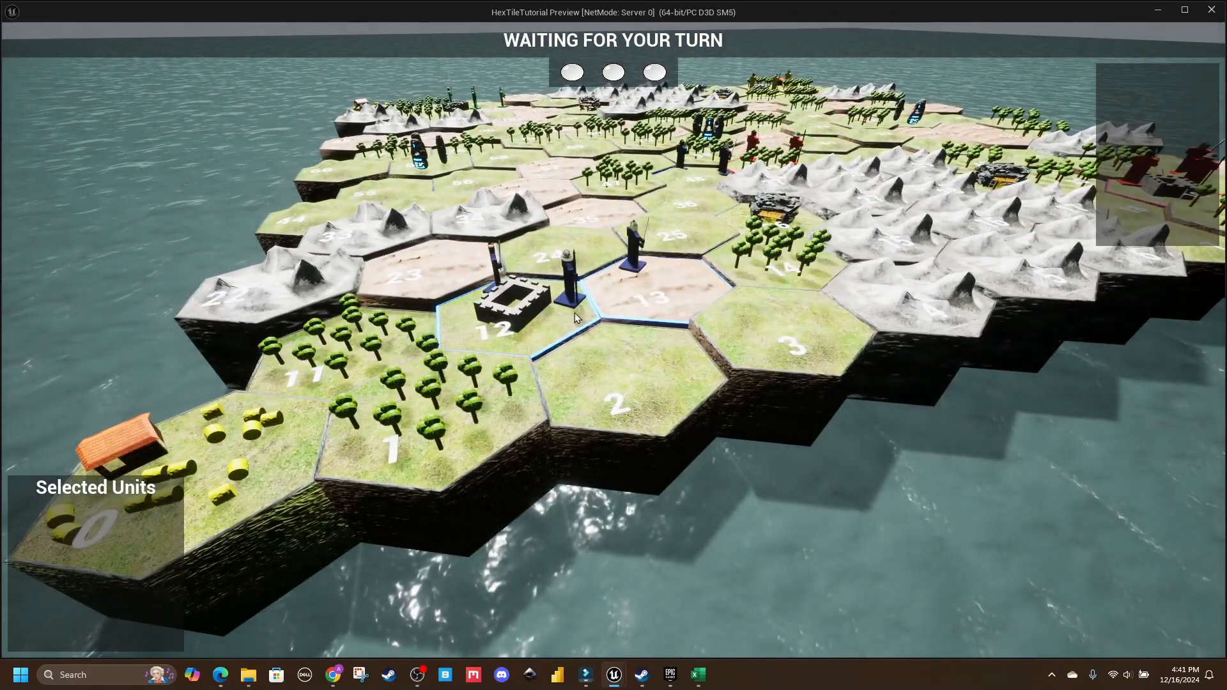
key("s")
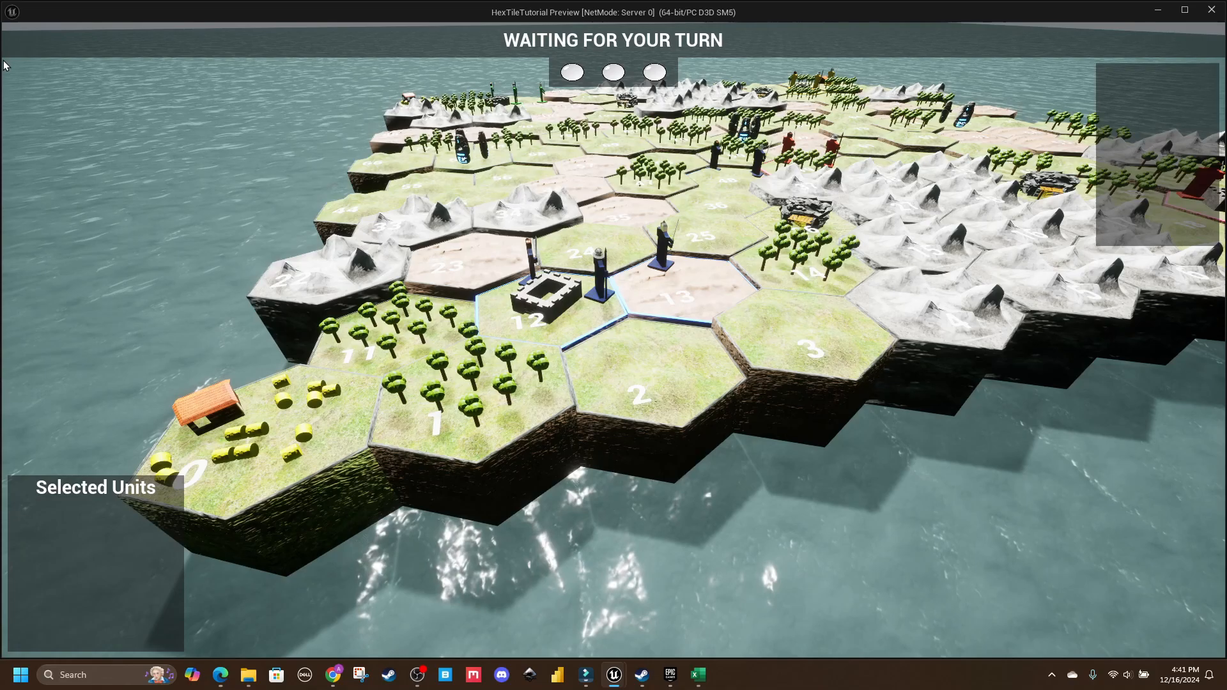
key("alt+Tab")
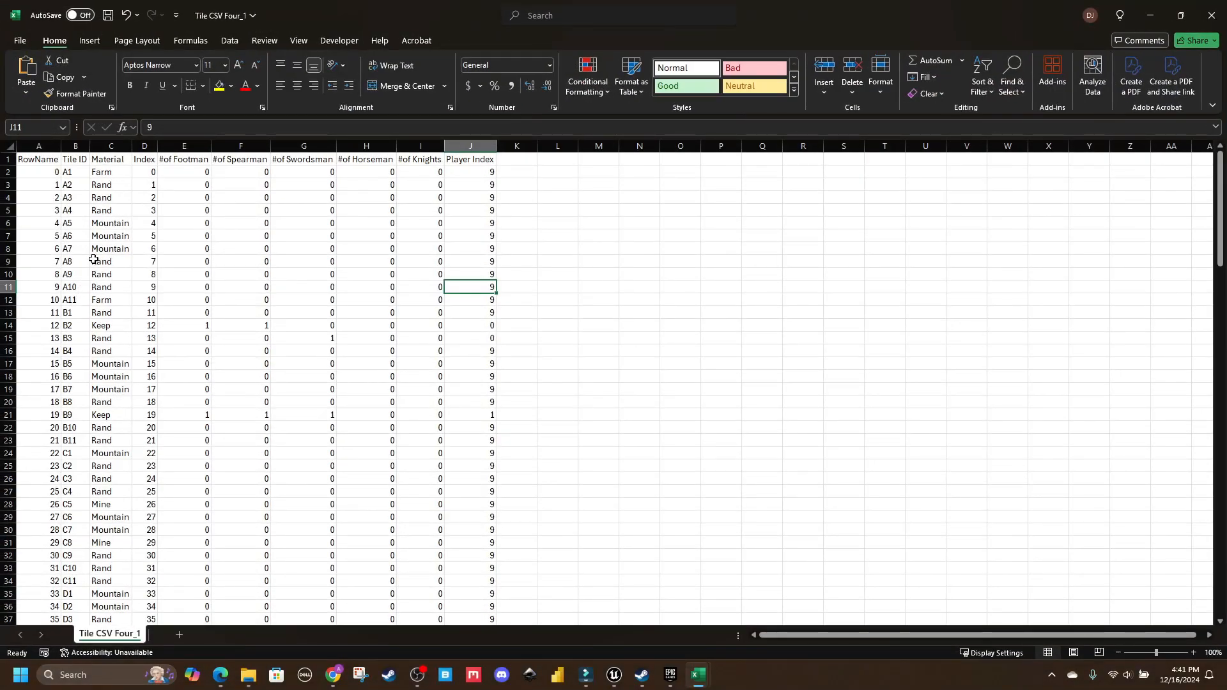
left_click(257, 248)
key("alt+Tab")
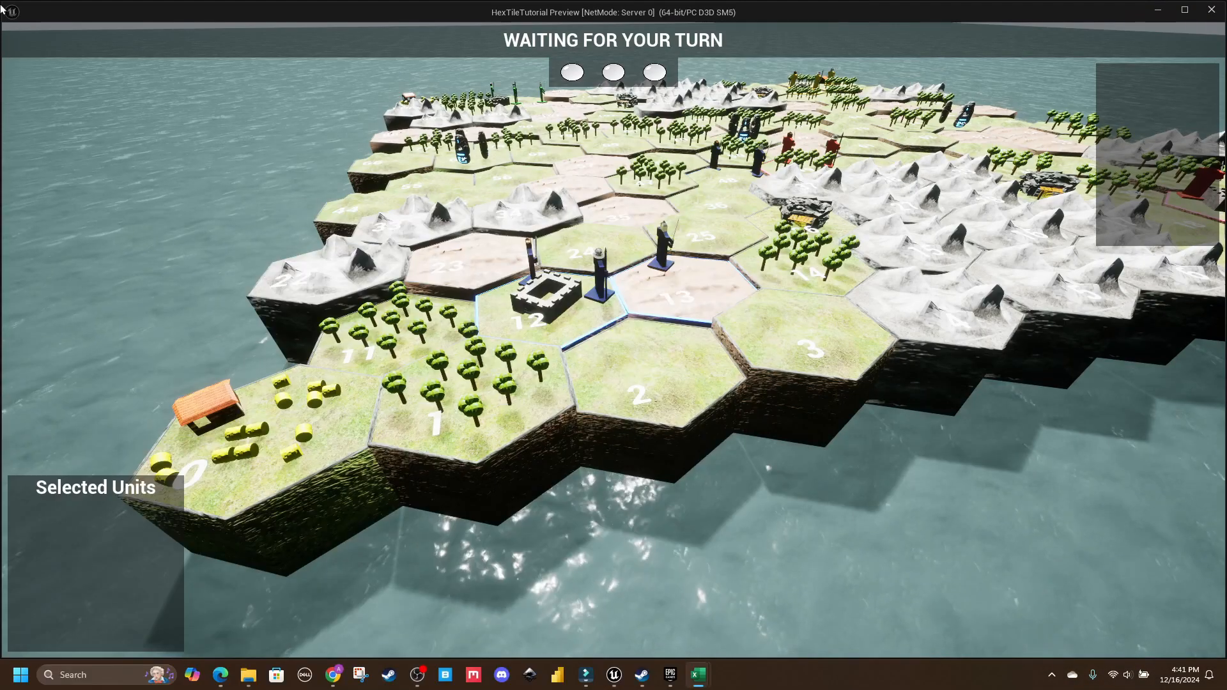
left_click_drag(1, 3, 2, 211)
left_click_drag(384, 211, 0, 223)
left_click_drag(0, 292, 189, 292)
double_click(189, 295)
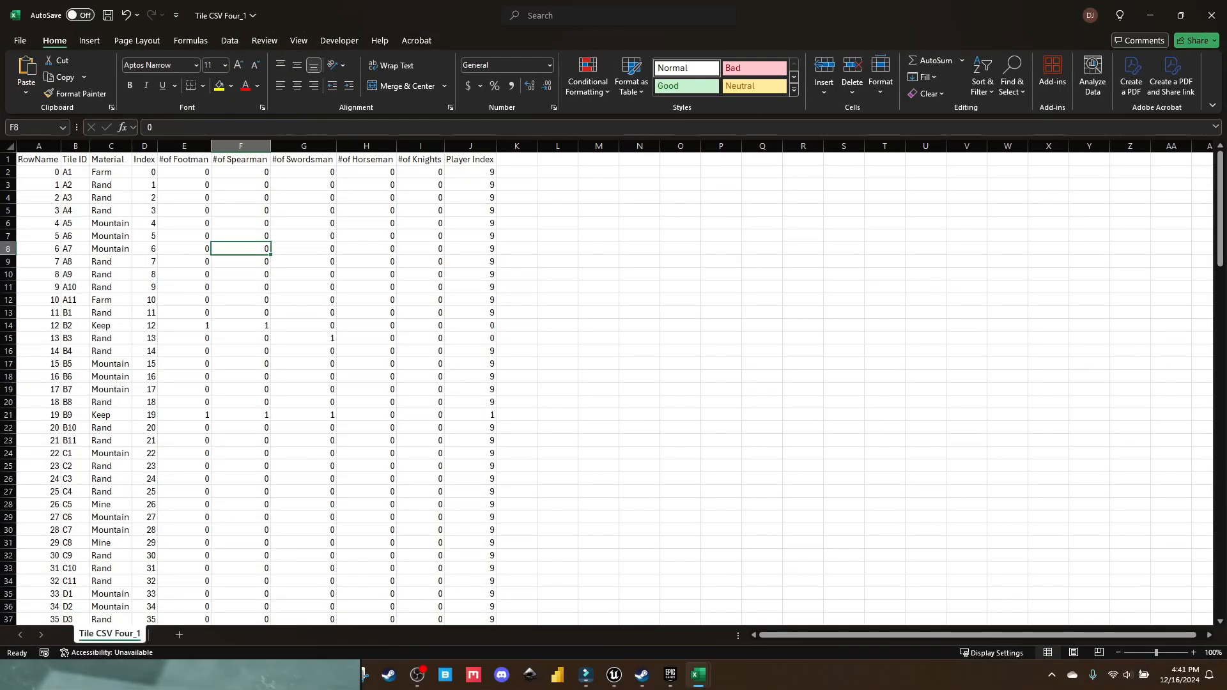
double_click(0, 224)
left_click(148, 255)
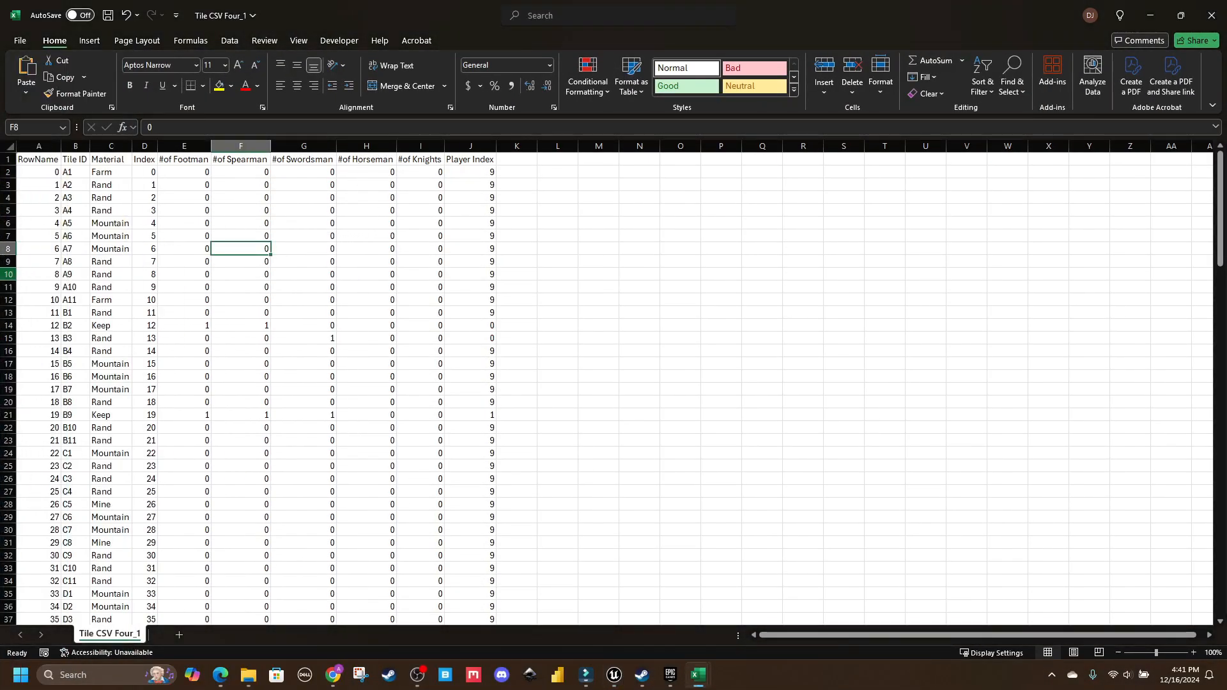
left_click_drag(279, 6, 0, 155)
left_click_drag(0, 44, 451, 2)
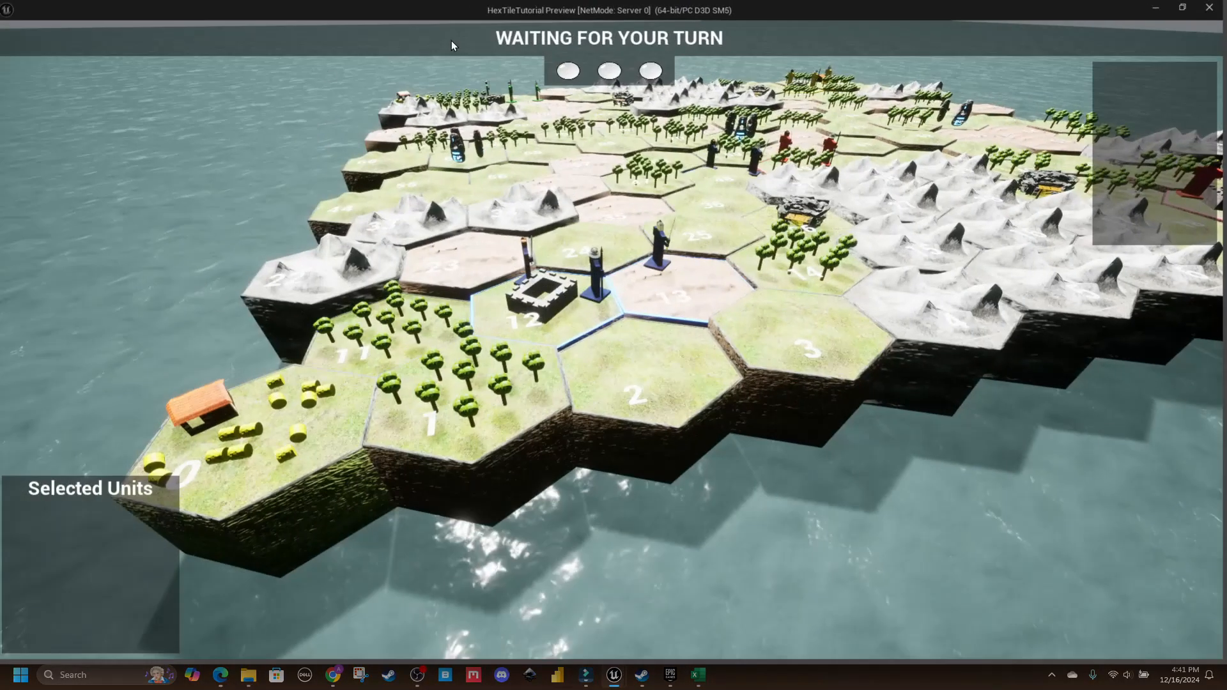
Step: Examine the blue player's starting area around tiles 12 and 13 and the surrounding terrain, farm and mine tiles
key("d")
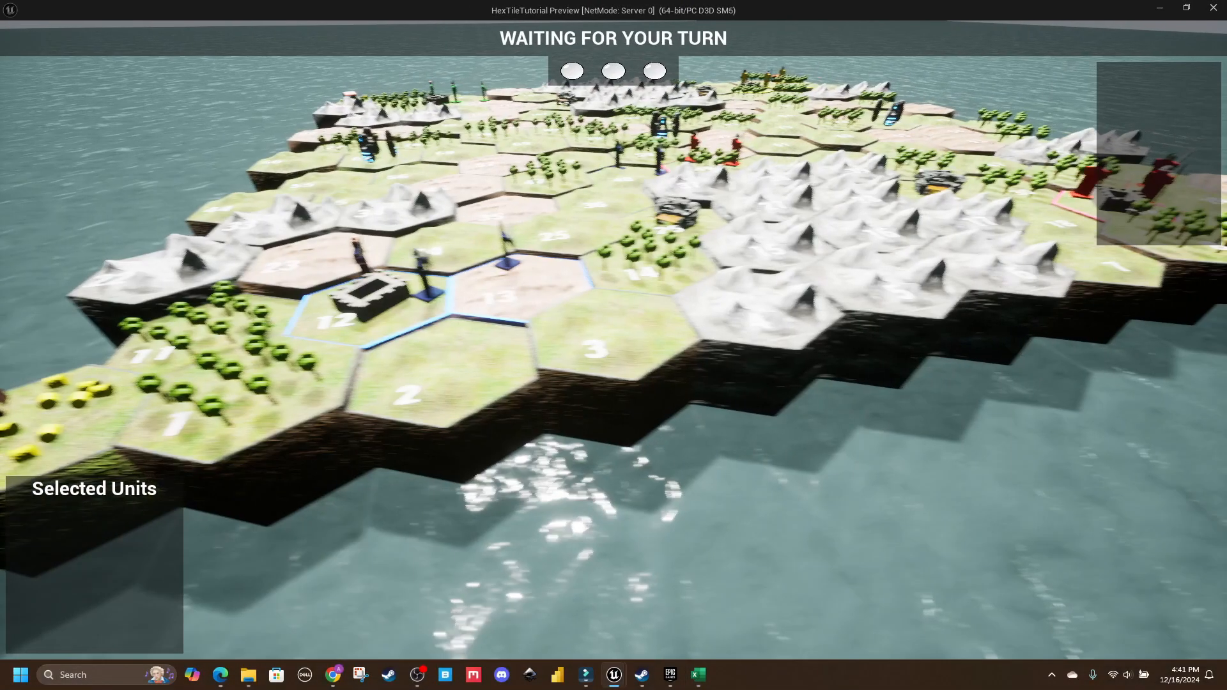
key("a")
scroll(613, 345, "down", 3)
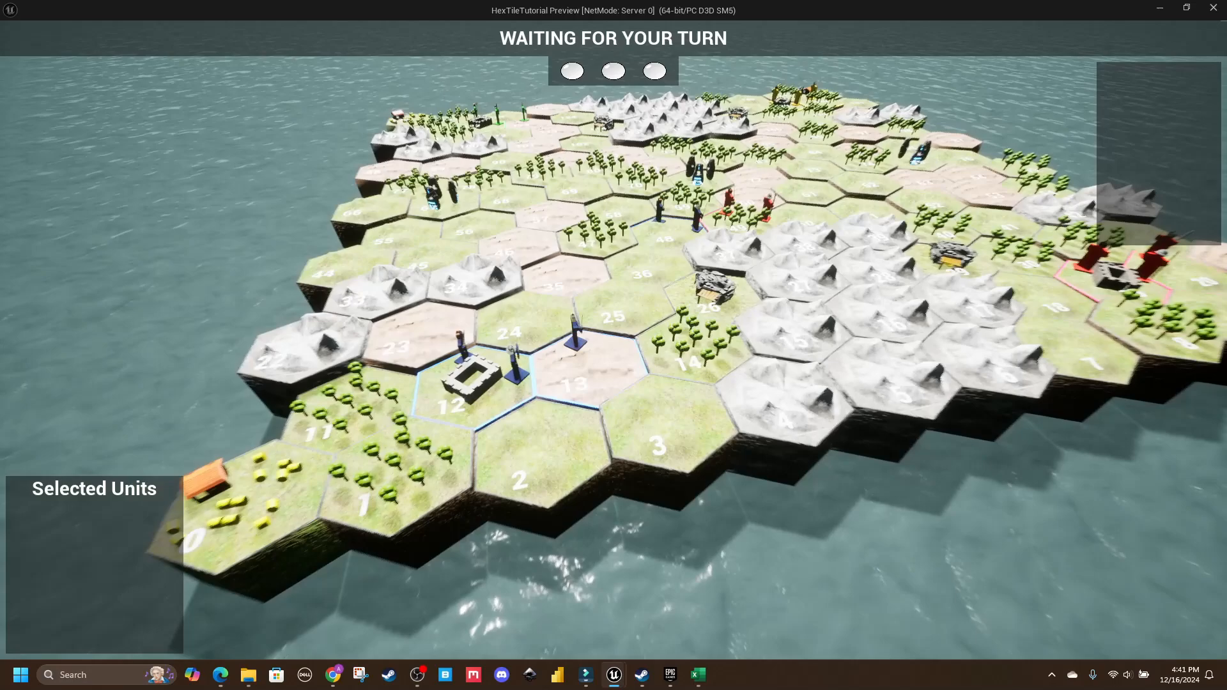
scroll(613, 345, "down", 3)
key("d")
key("w")
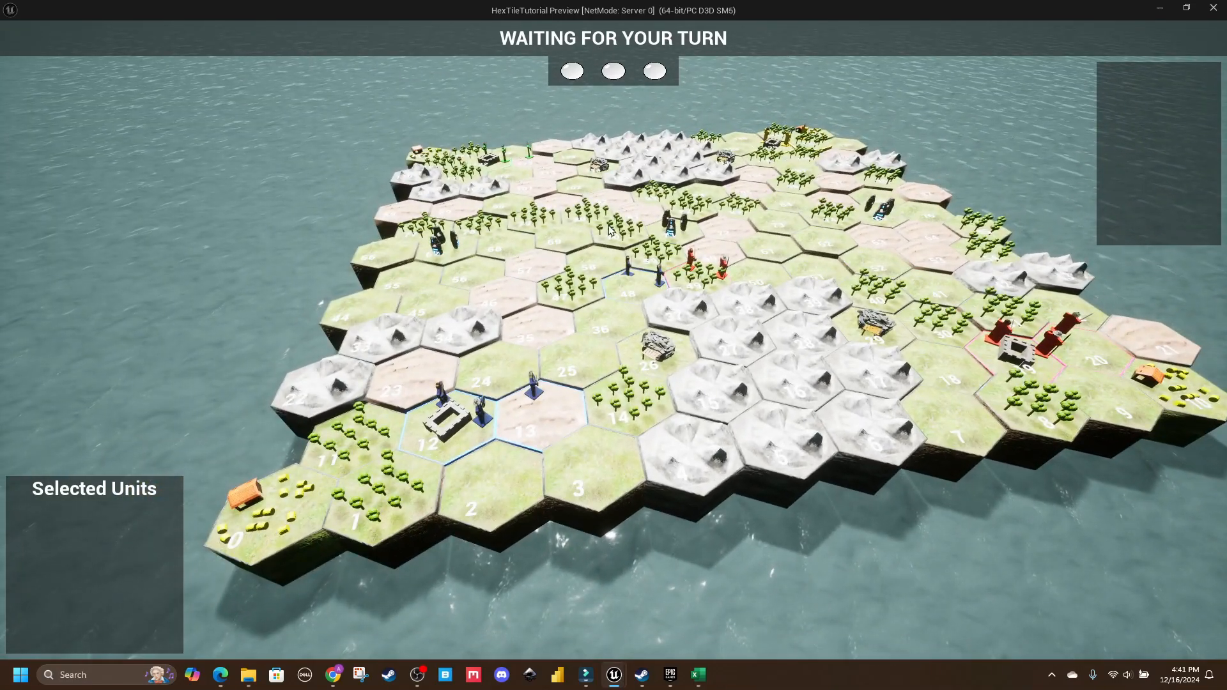
scroll(613, 345, "up", 3)
scroll(613, 345, "up", 3)
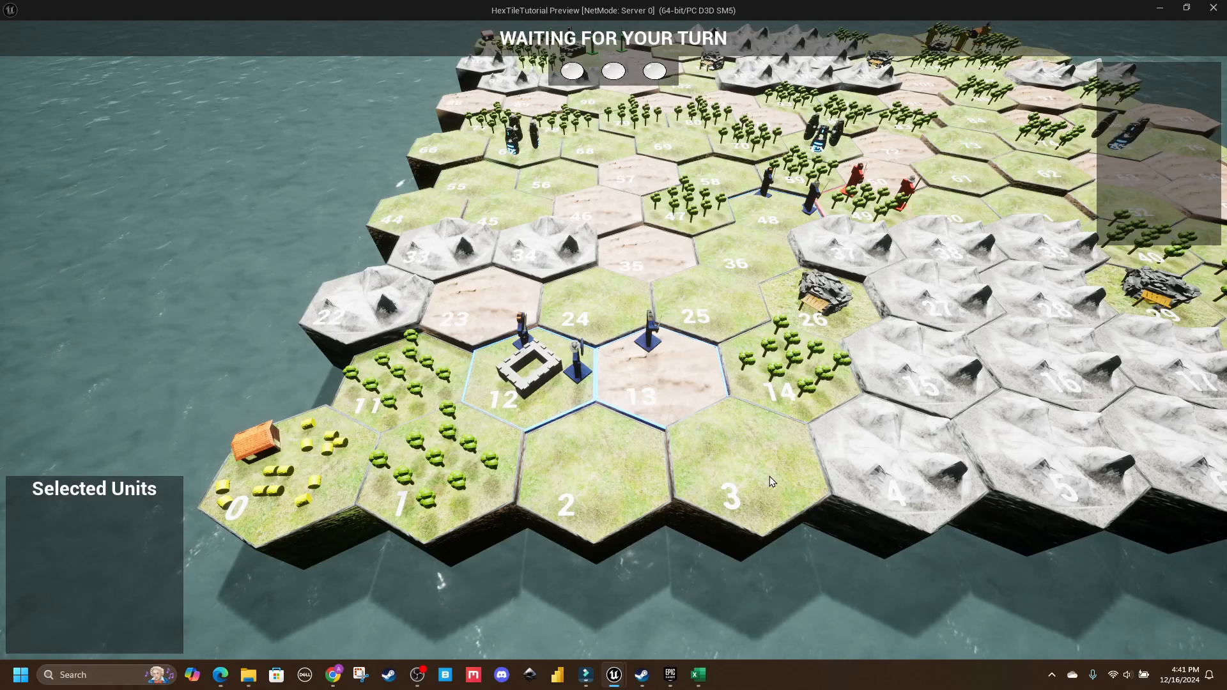
scroll(732, 469, "up", 2)
key("d")
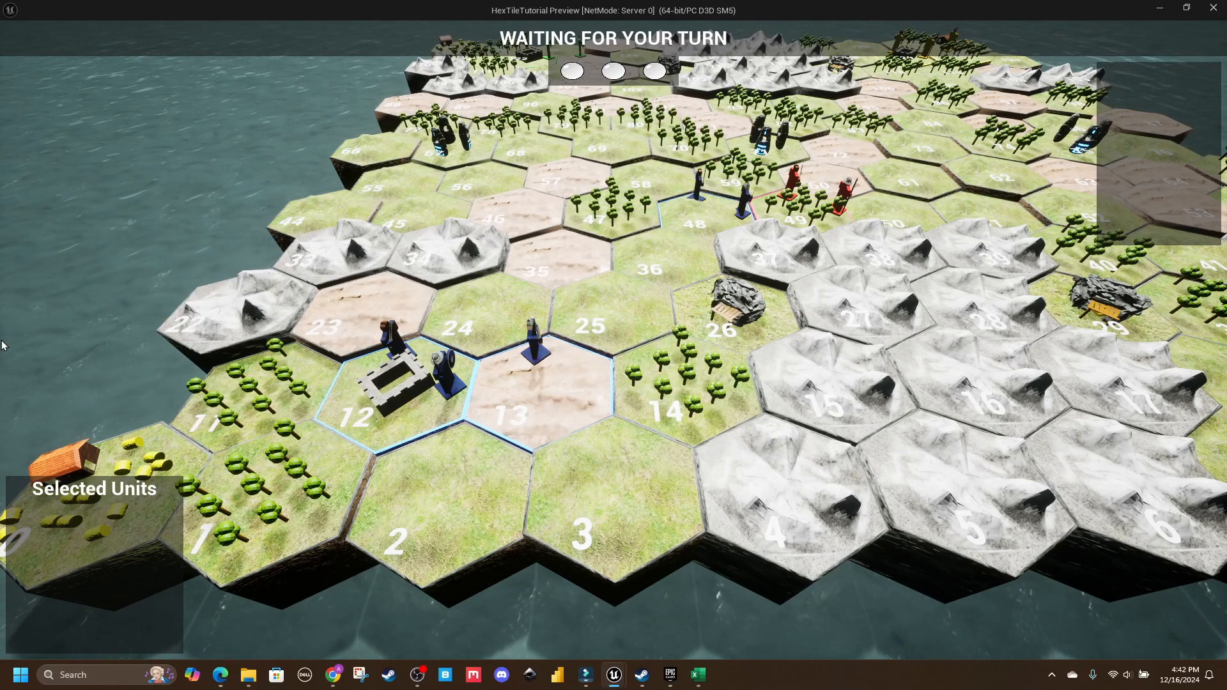
Step: Examine the red player's starting area around the tile 19 keep and the tile 10 farm
key("alt+Tab")
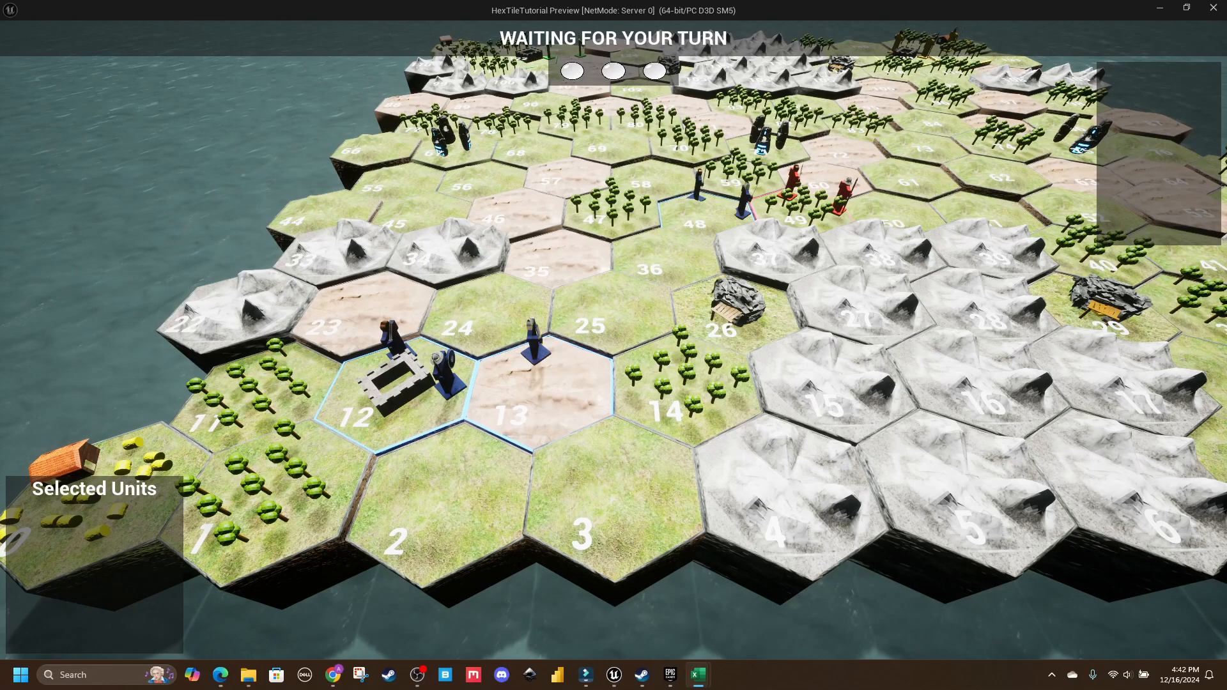
left_click(733, 401)
scroll(733, 401, "down", 5)
key("d")
scroll(742, 470, "up", 5)
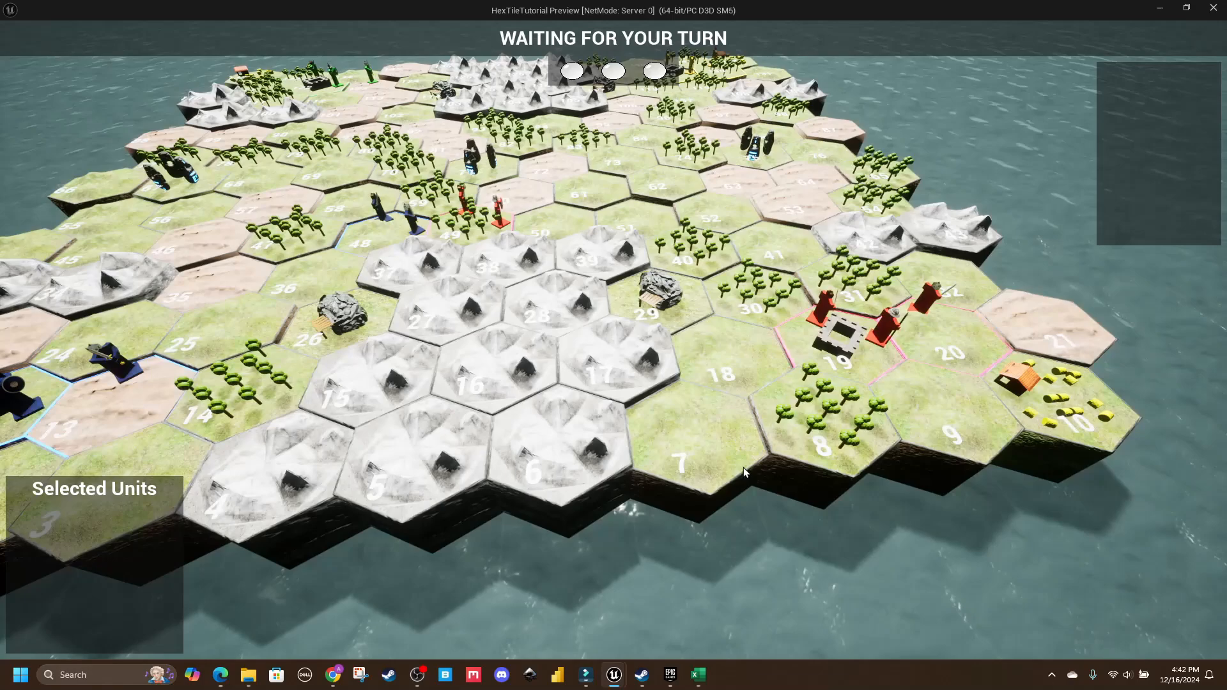
key("alt+Tab")
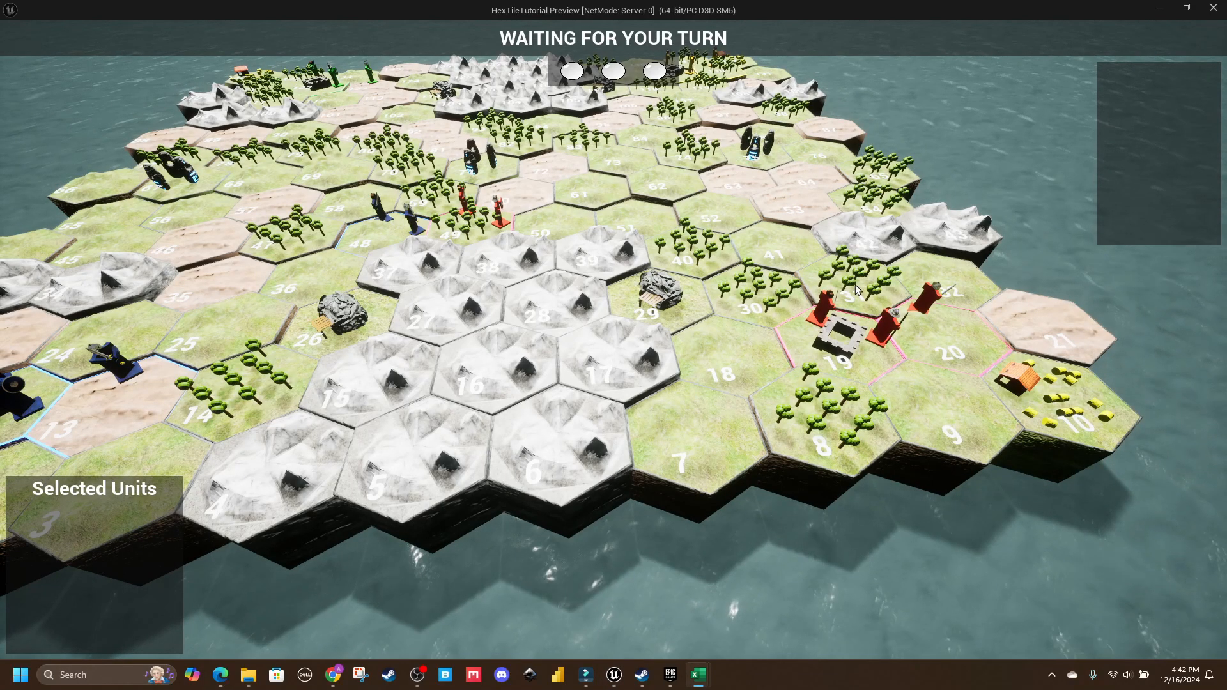
Step: Examine the far side of the board with the green keep at tile 122 and the yellow keep at tile 129
middle_click_drag(821, 309, 836, 342)
key("w")
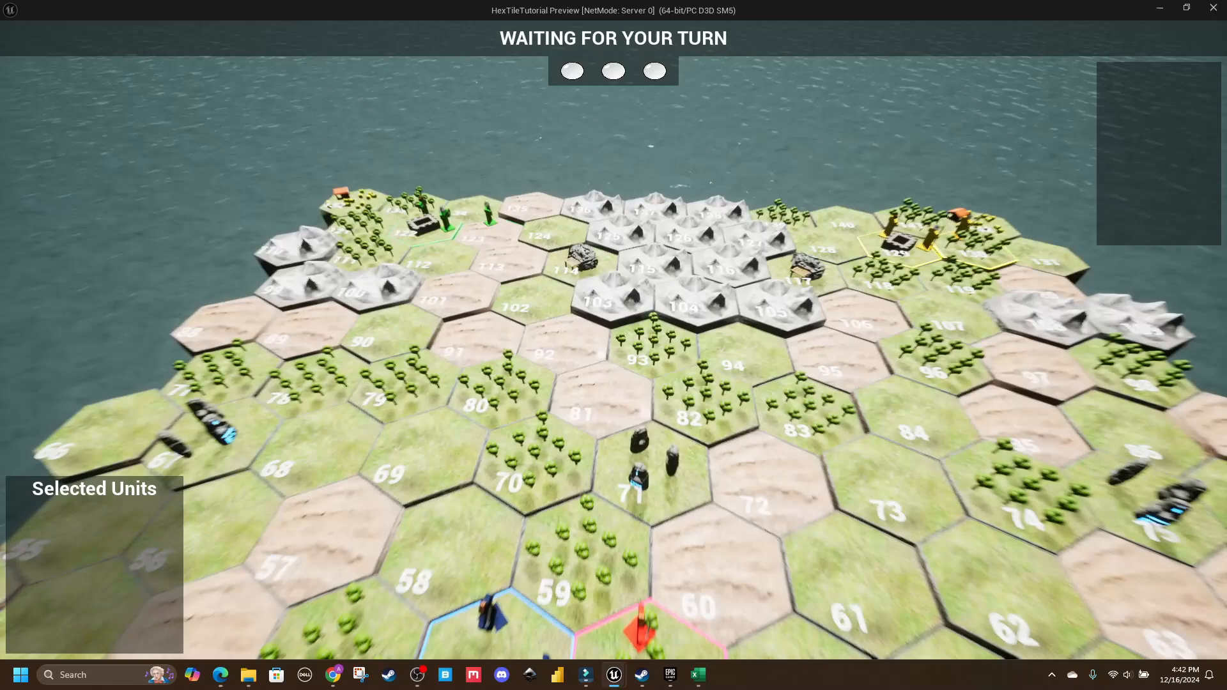
key("w")
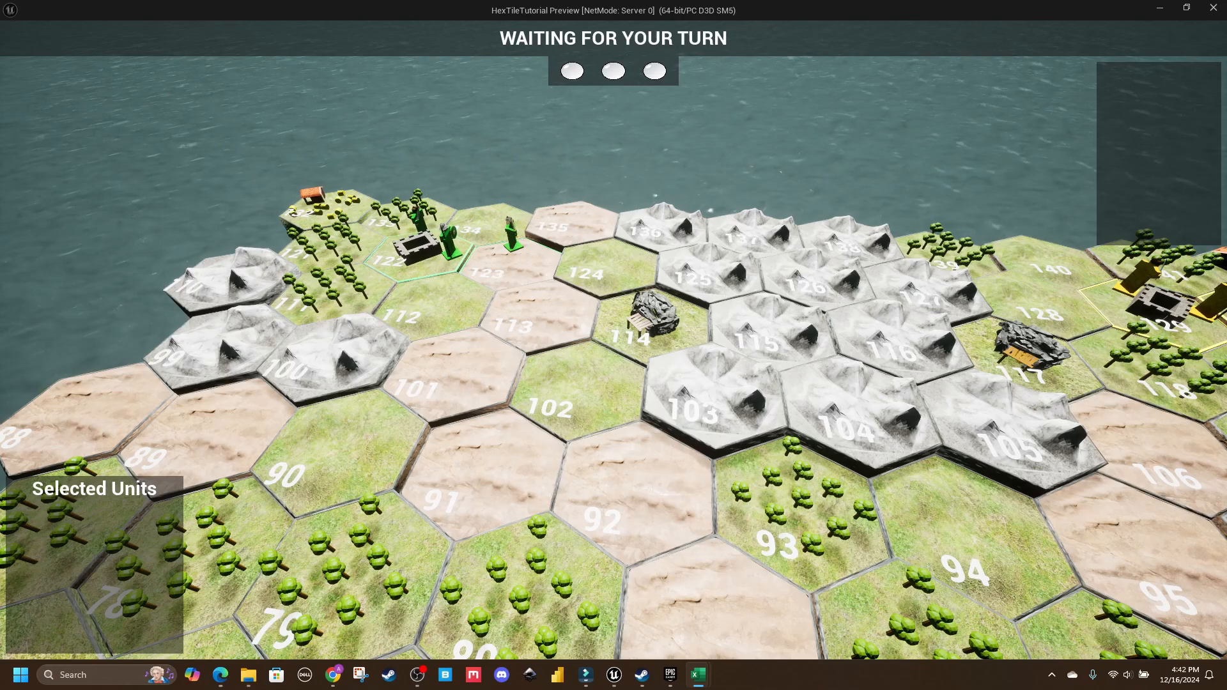
left_click(250, 398)
key("d")
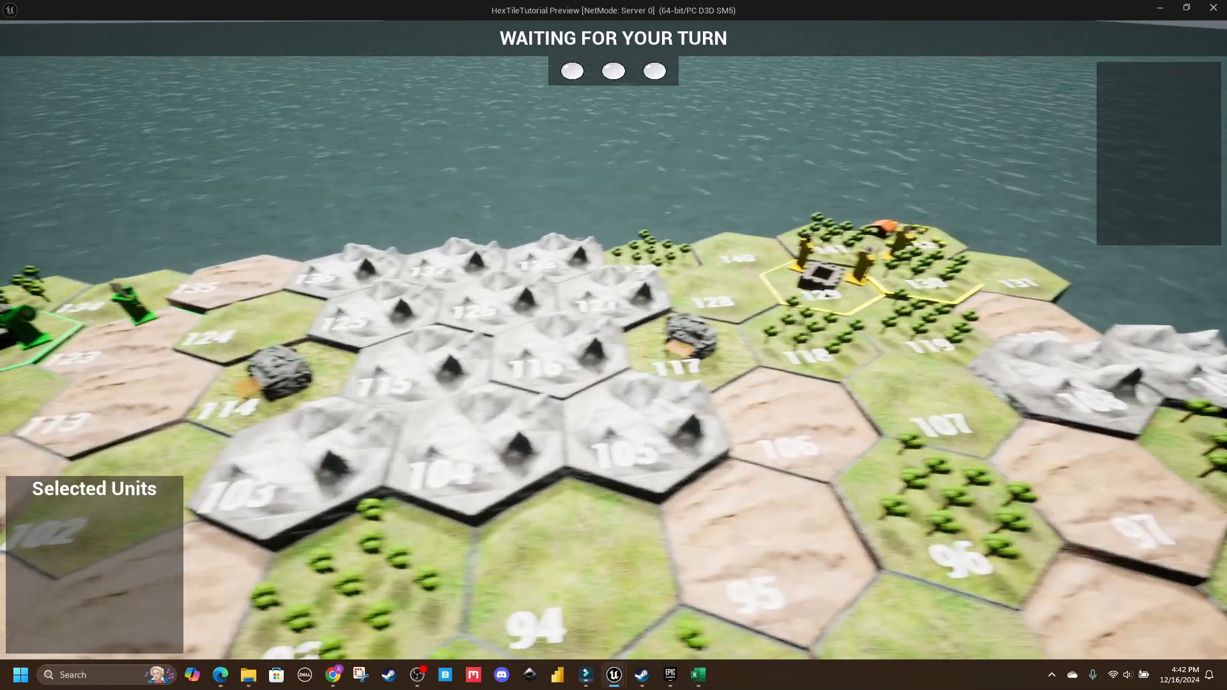
key("w")
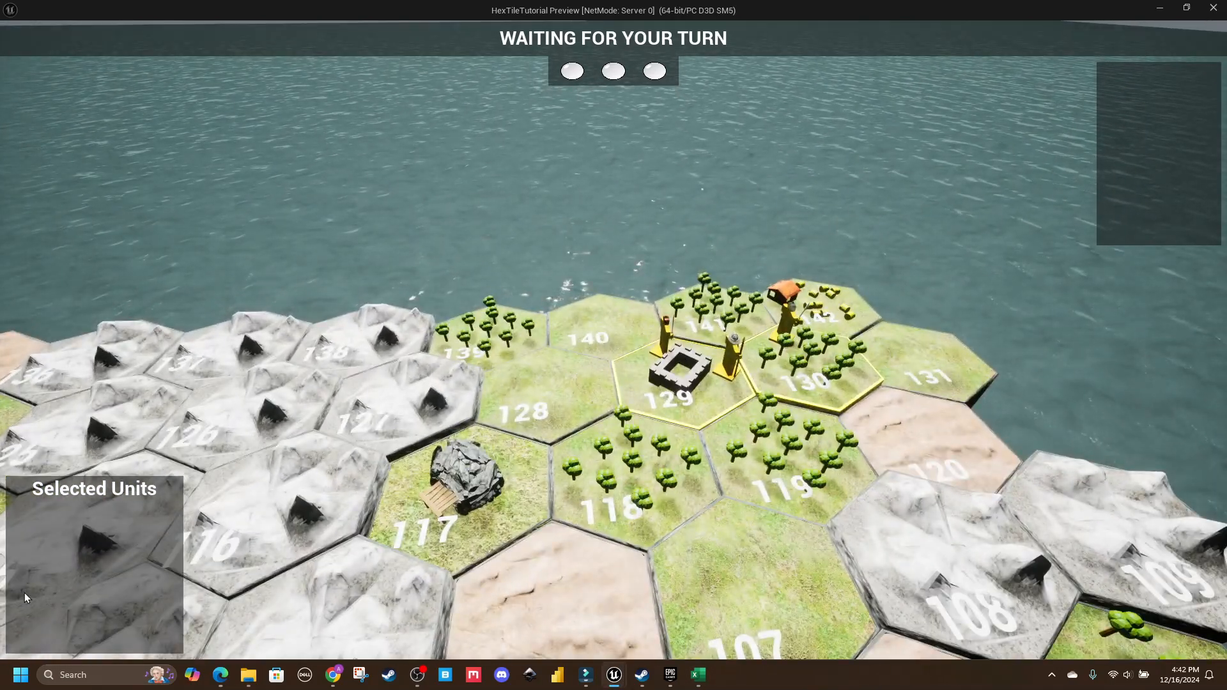
Step: Pull back from the yellow player's corner to review the layout of the entire four-player board
key("alt+Tab")
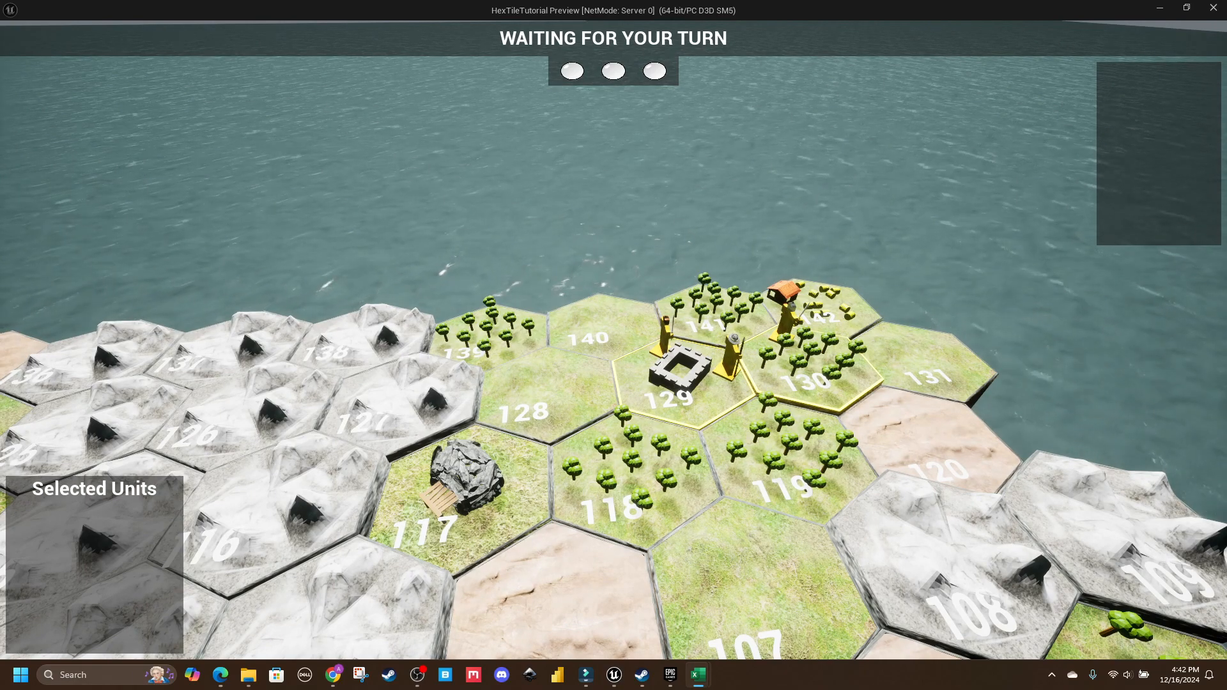
left_click(814, 453)
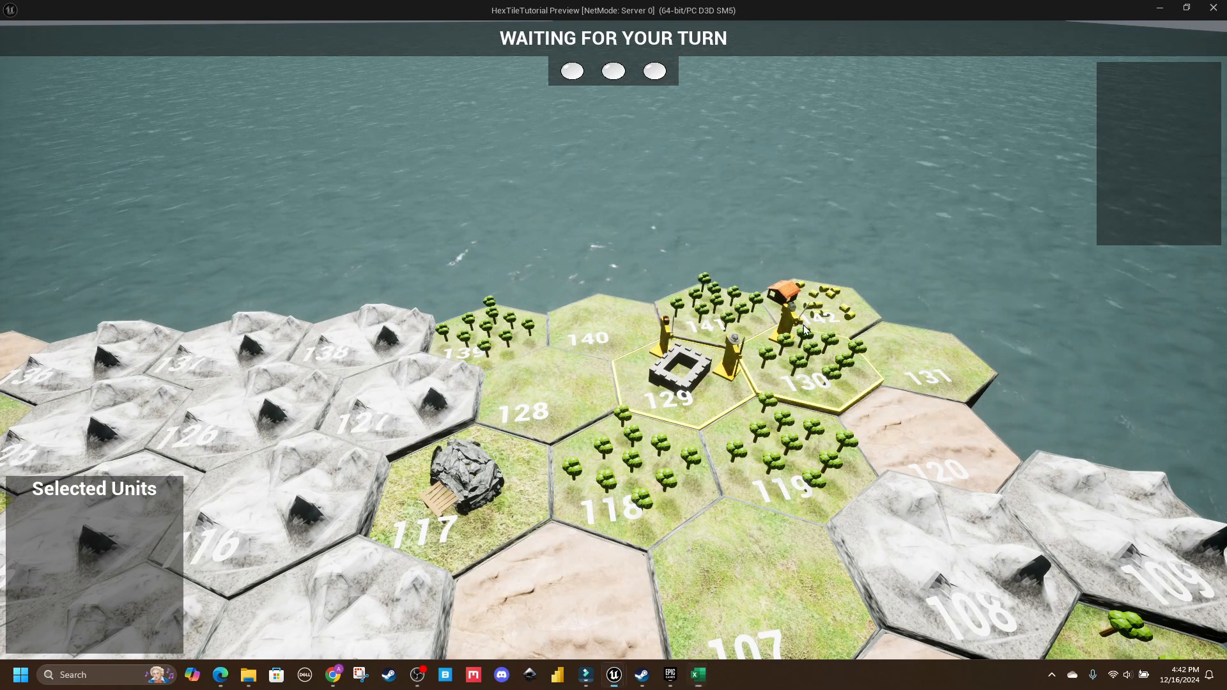
key("s")
key("s")
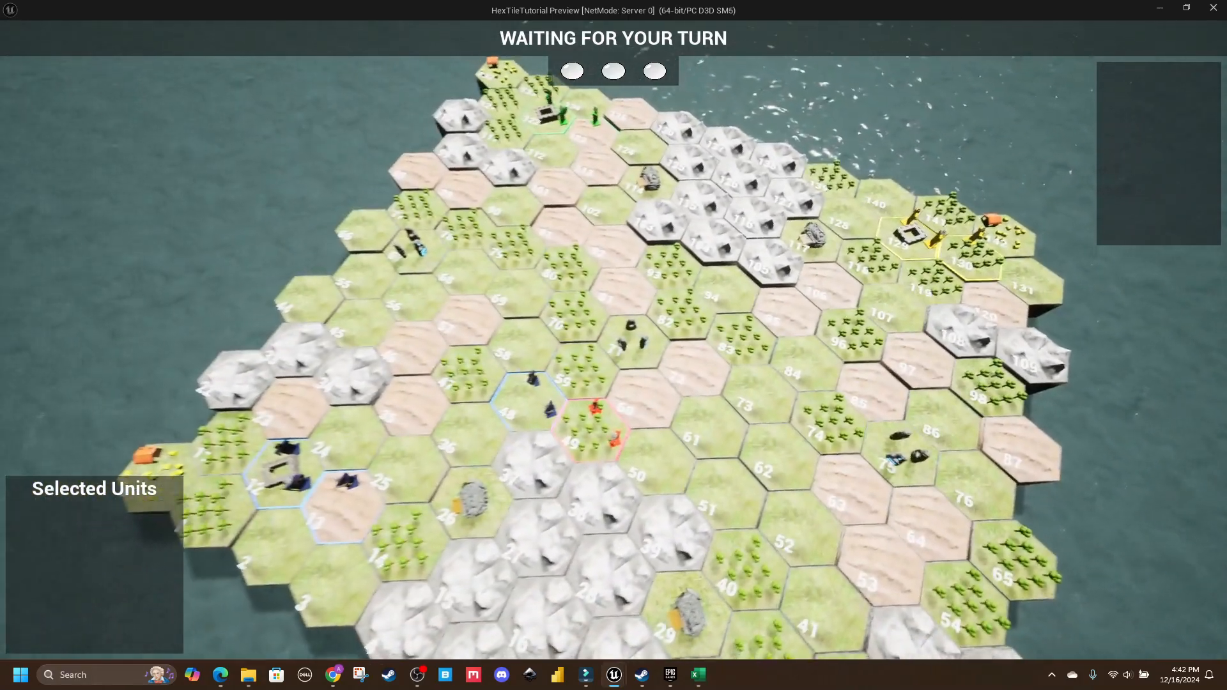
key("s")
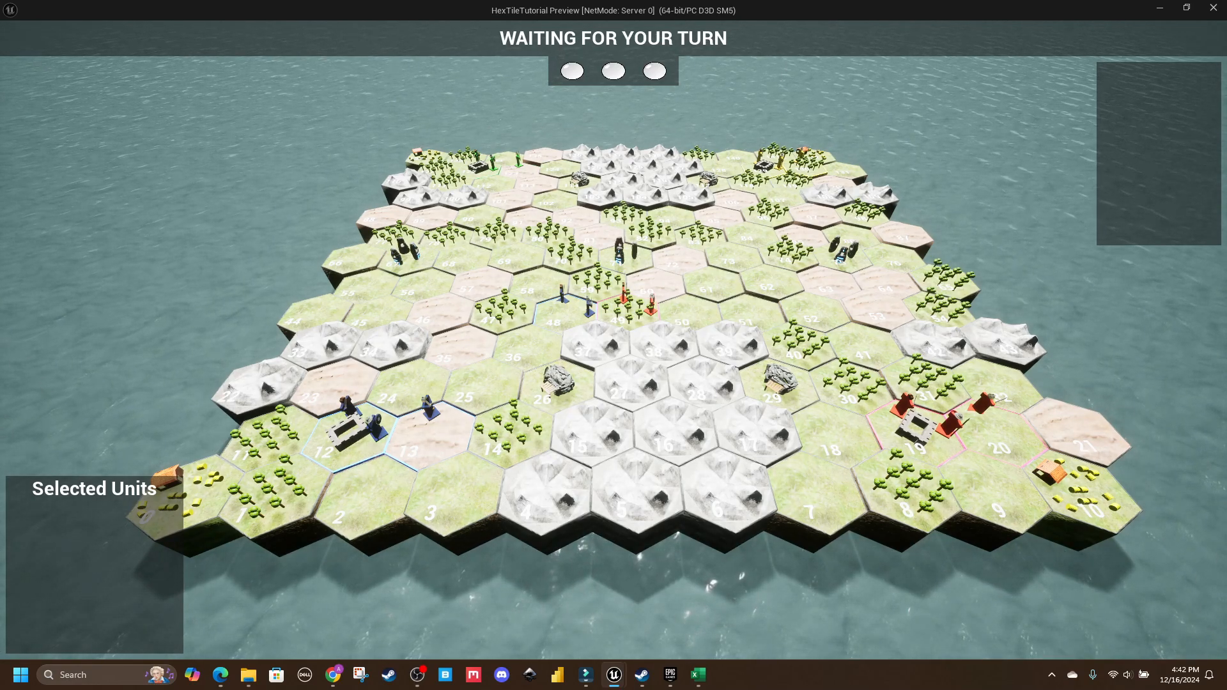
key("alt+Tab")
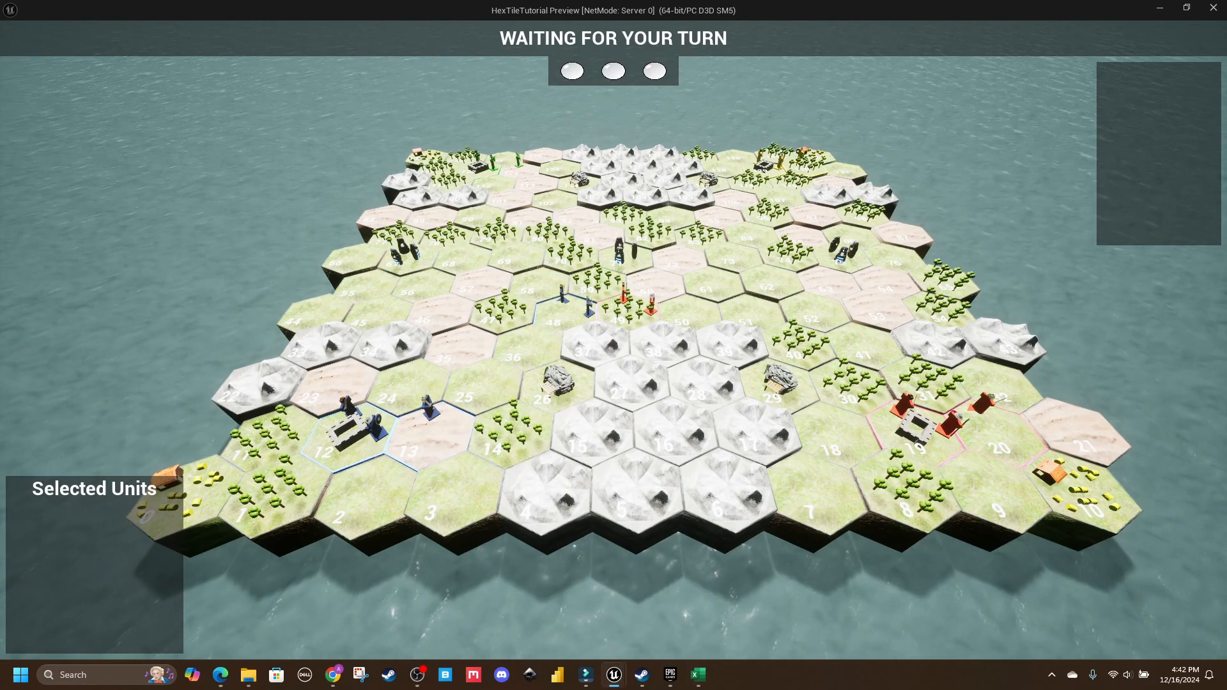
Step: Examine the board's middle from several angles, covering the units on tiles 48 and 49 and the surrounding mountains and mines
left_click_drag(489, 339, 469, 419)
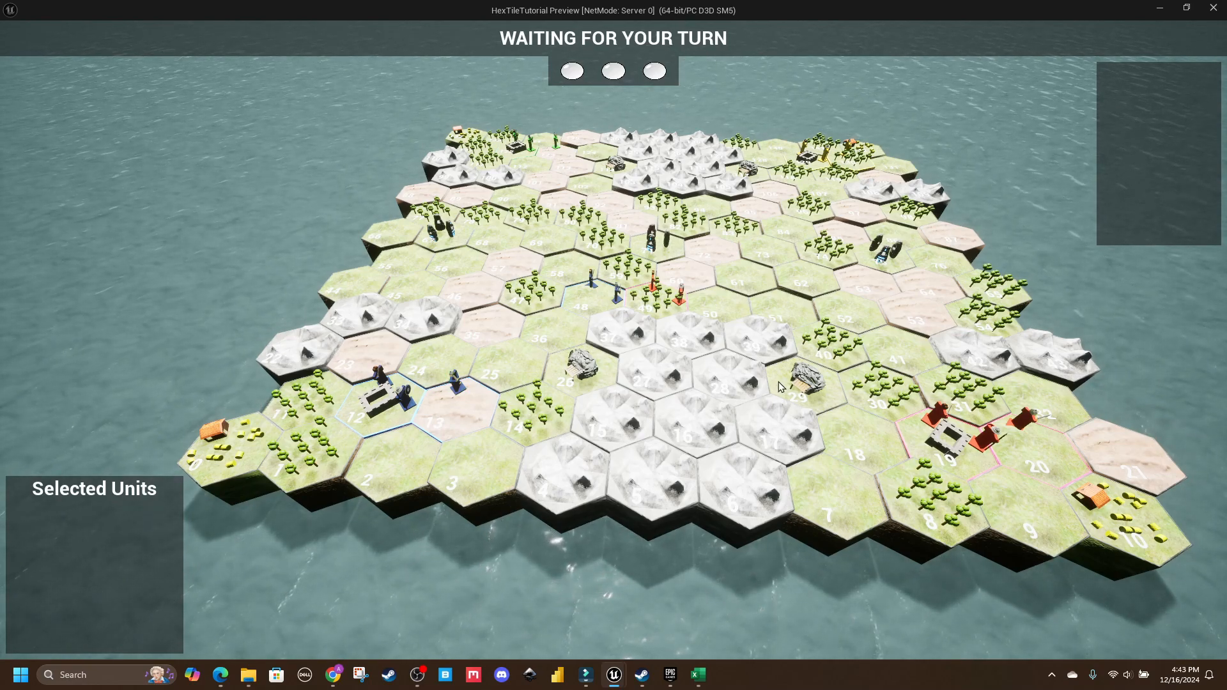
key("w")
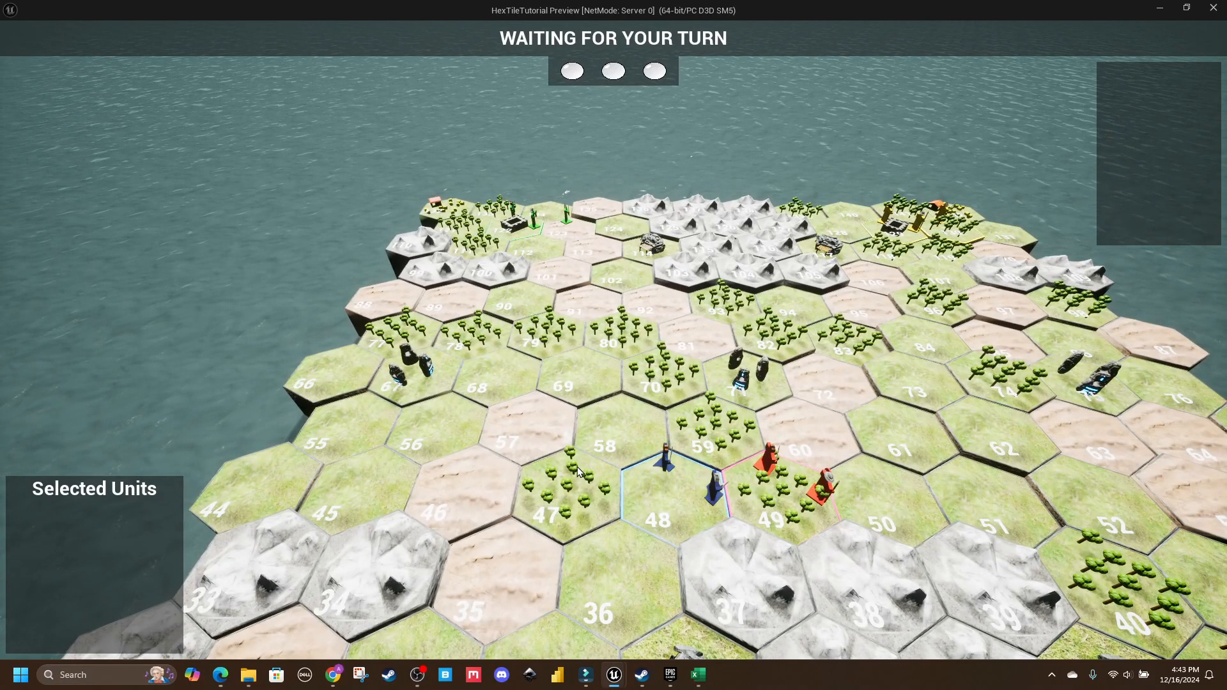
key("s")
key("d")
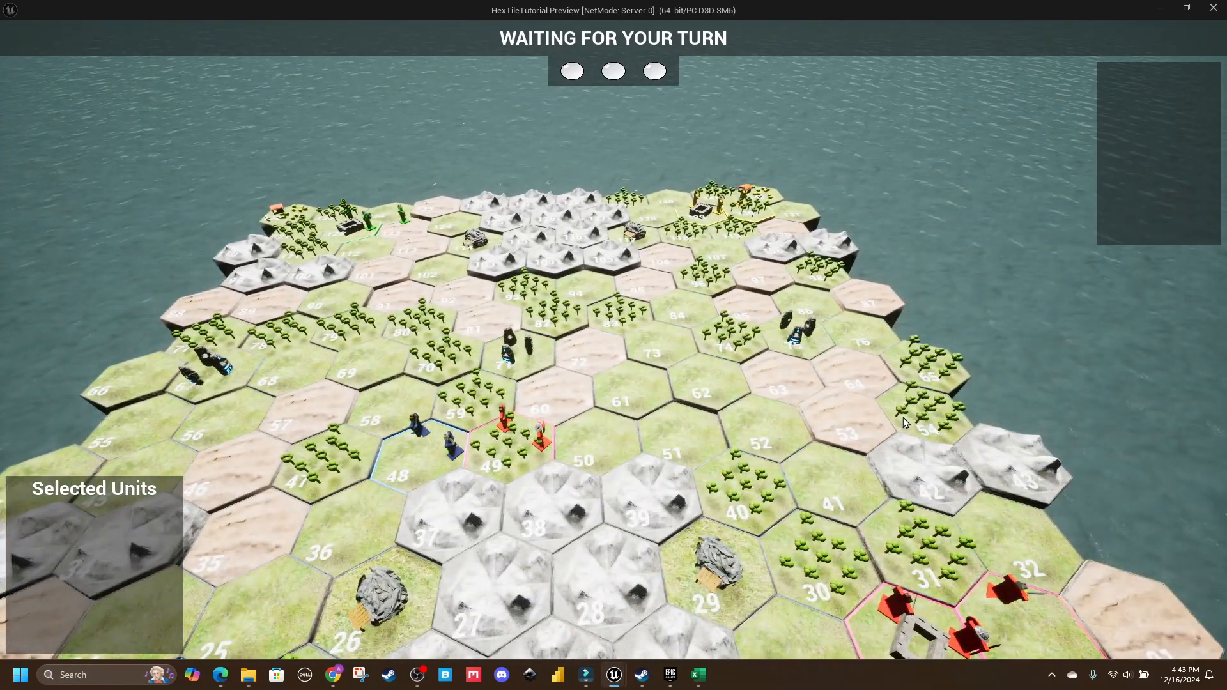
key("s")
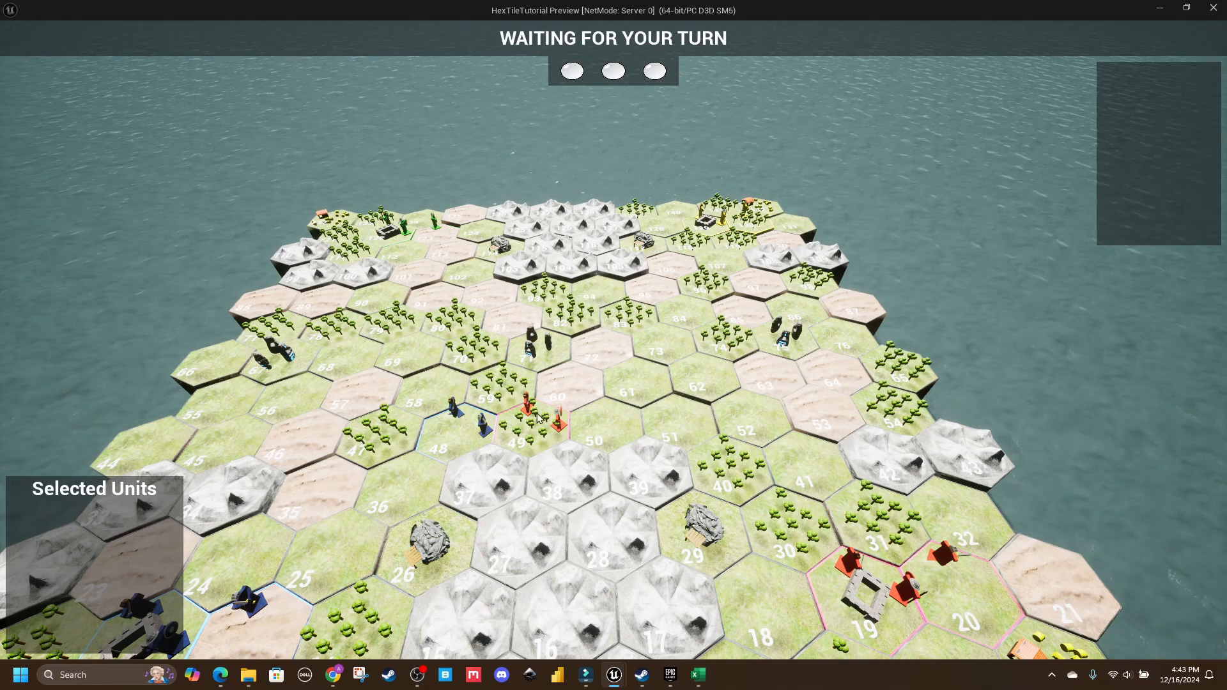
Step: Examine the far half of the board around tiles 94 and 104 up close, and return to the editor
key("alt+Tab")
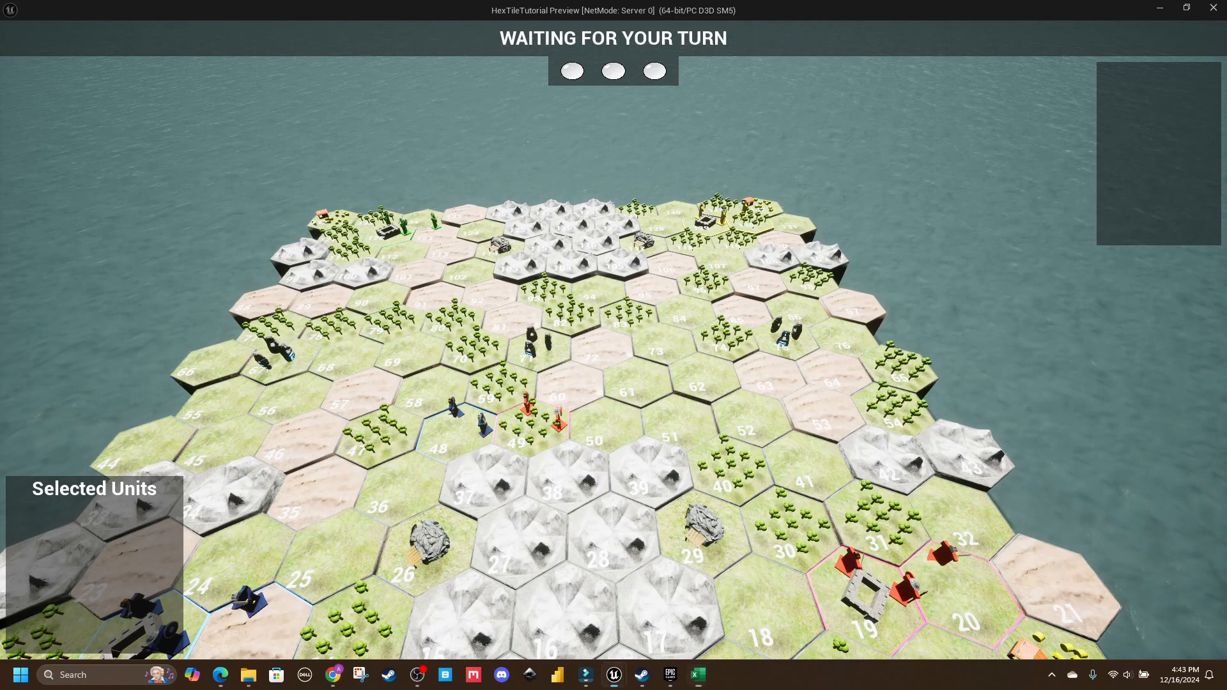
key("w")
scroll(562, 305, "up", 5)
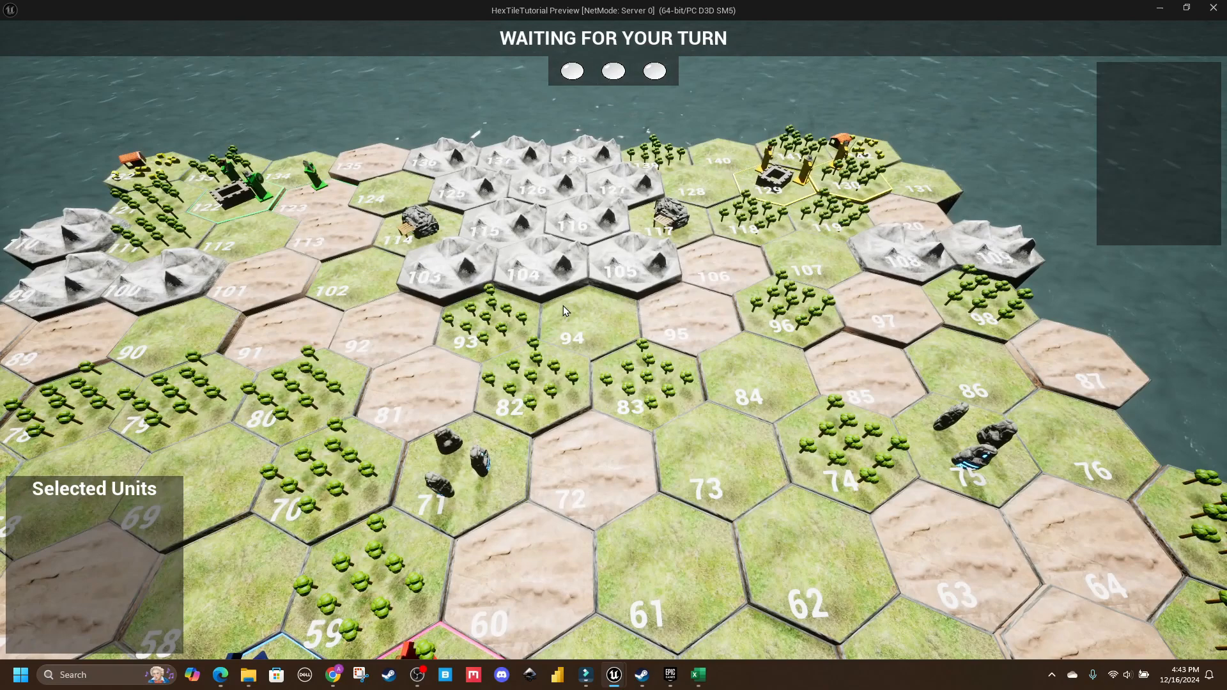
key("alt+Tab")
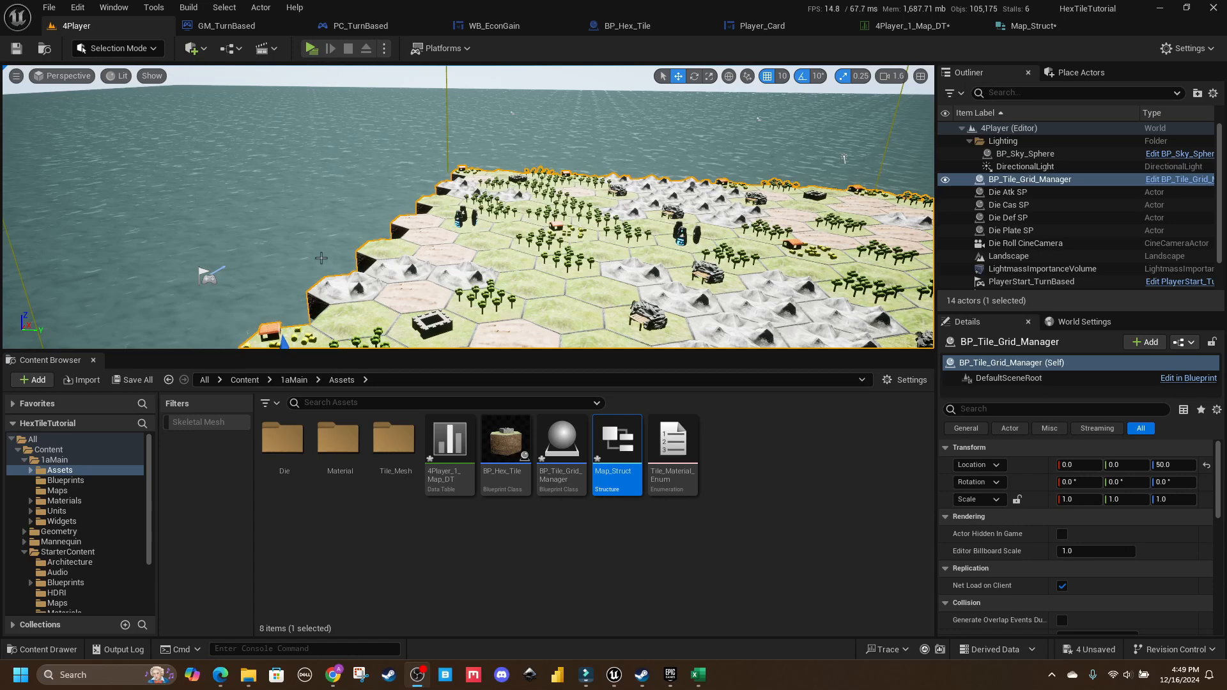
Step: Run a preview of the 4Player level, review the full board layout, and end the preview
left_click(311, 48)
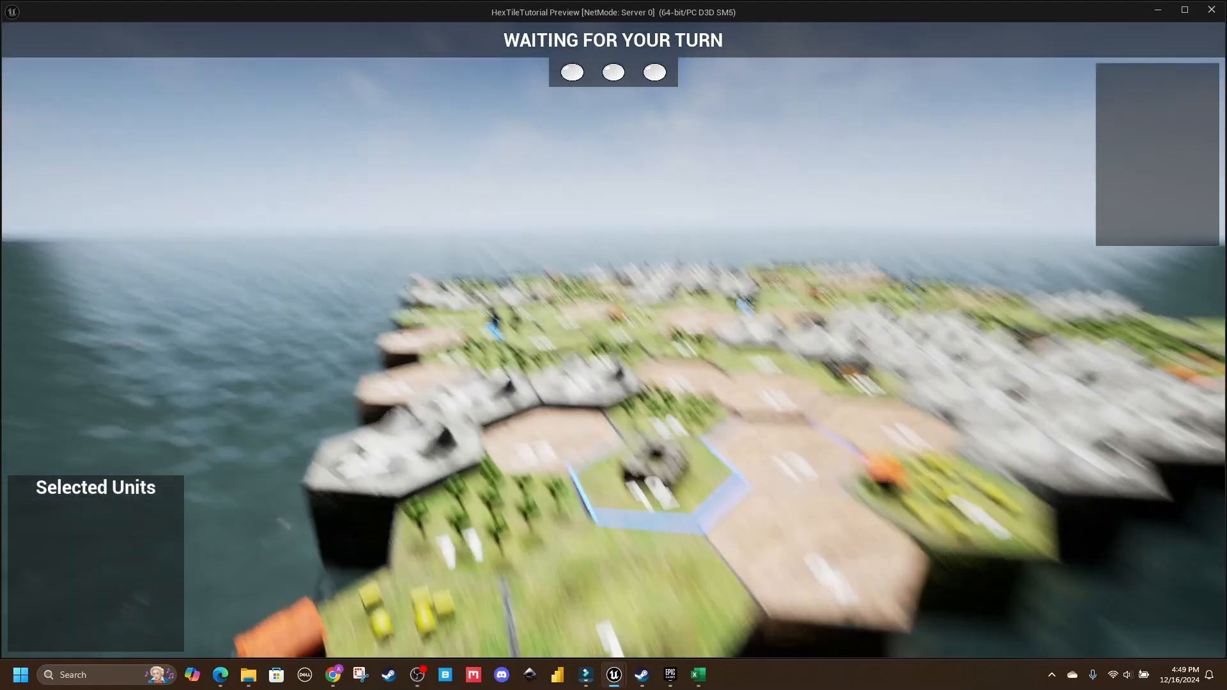
key("d")
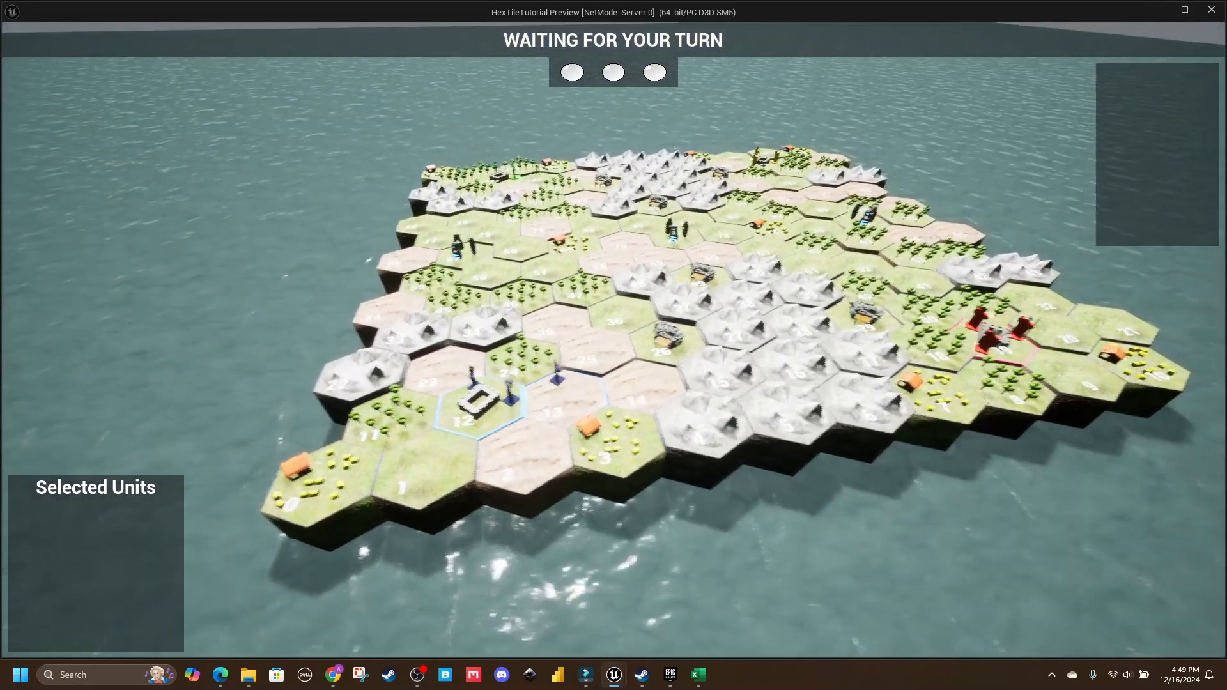
middle_click_drag(601, 165, 476, 165)
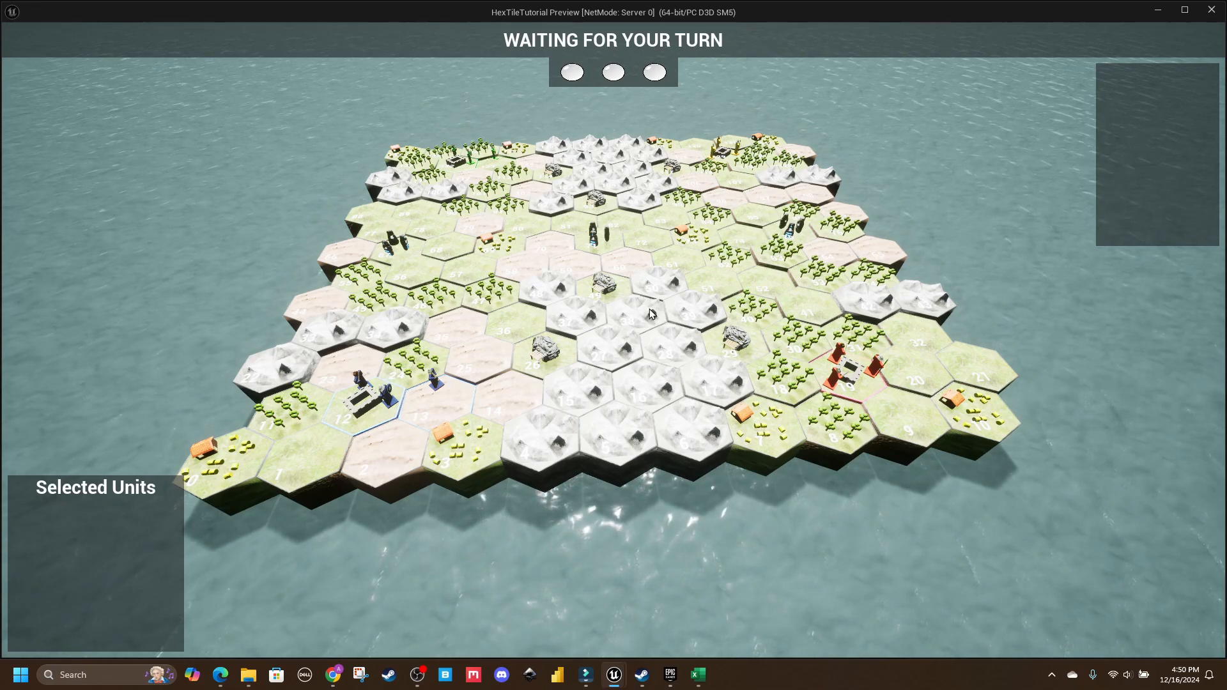
key("Escape")
Step: Switch to the Tile CSV Four_1 workbook in Excel and add column filters to the whole tile table
left_click(697, 674)
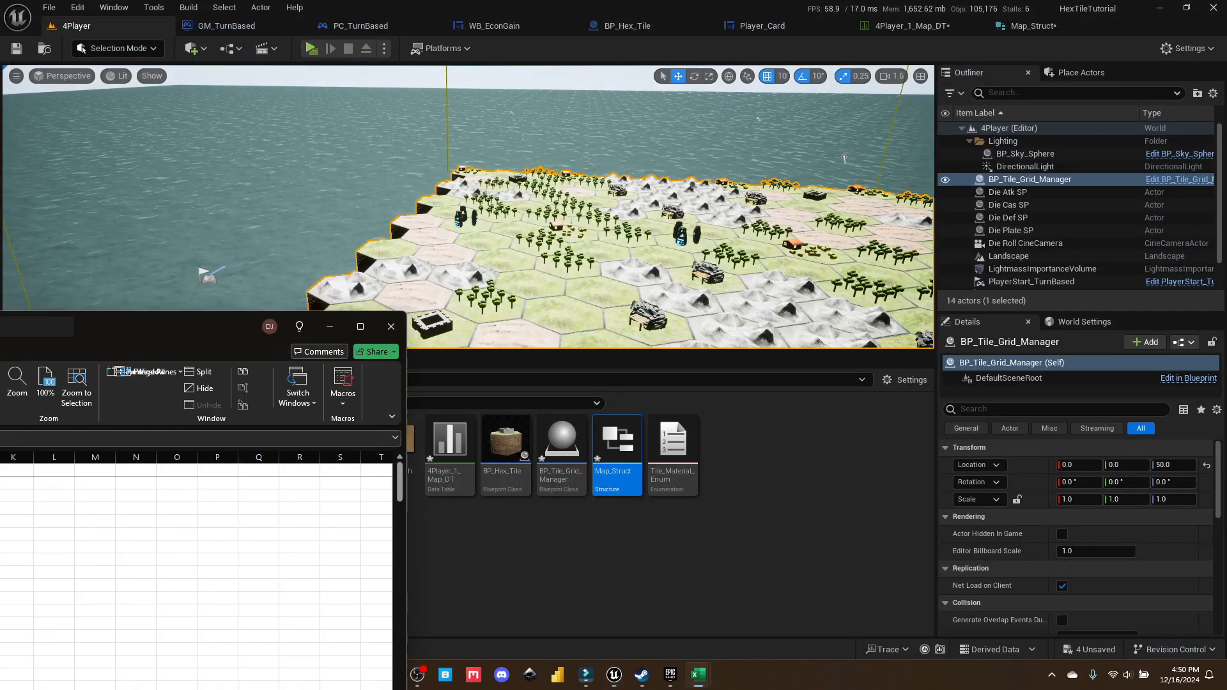
left_click(179, 202)
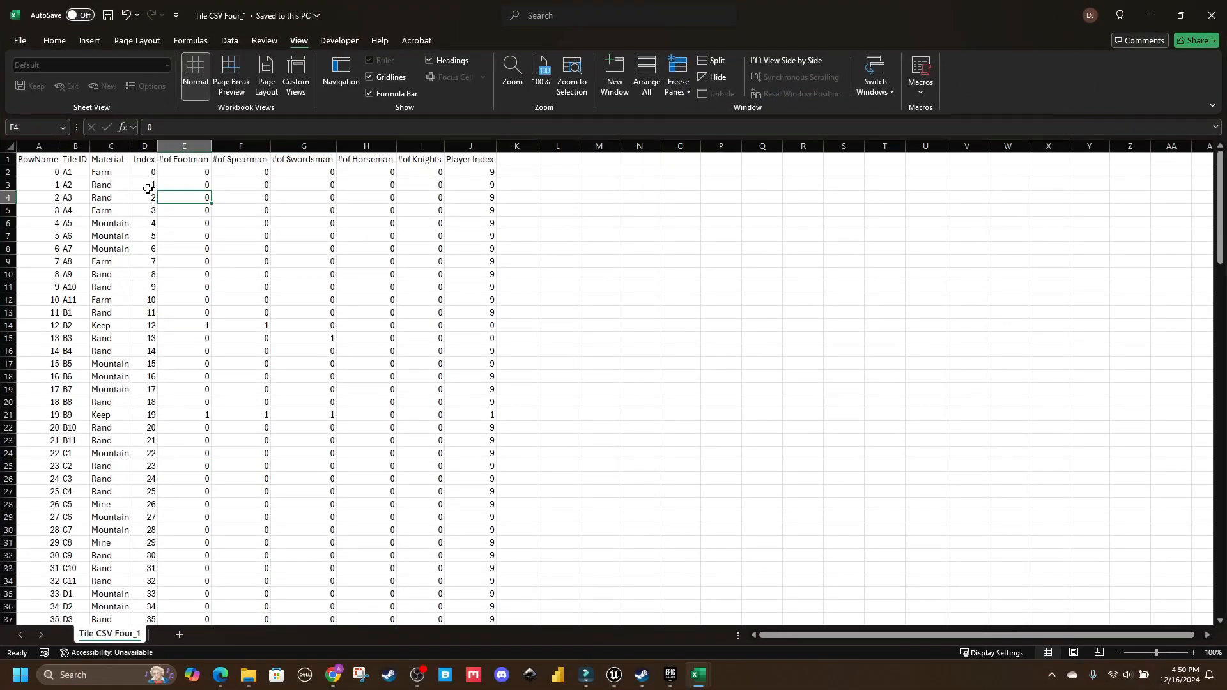
left_click(39, 159)
key("ctrl+shift+Right")
key("ctrl+shift+Down")
left_click(230, 40)
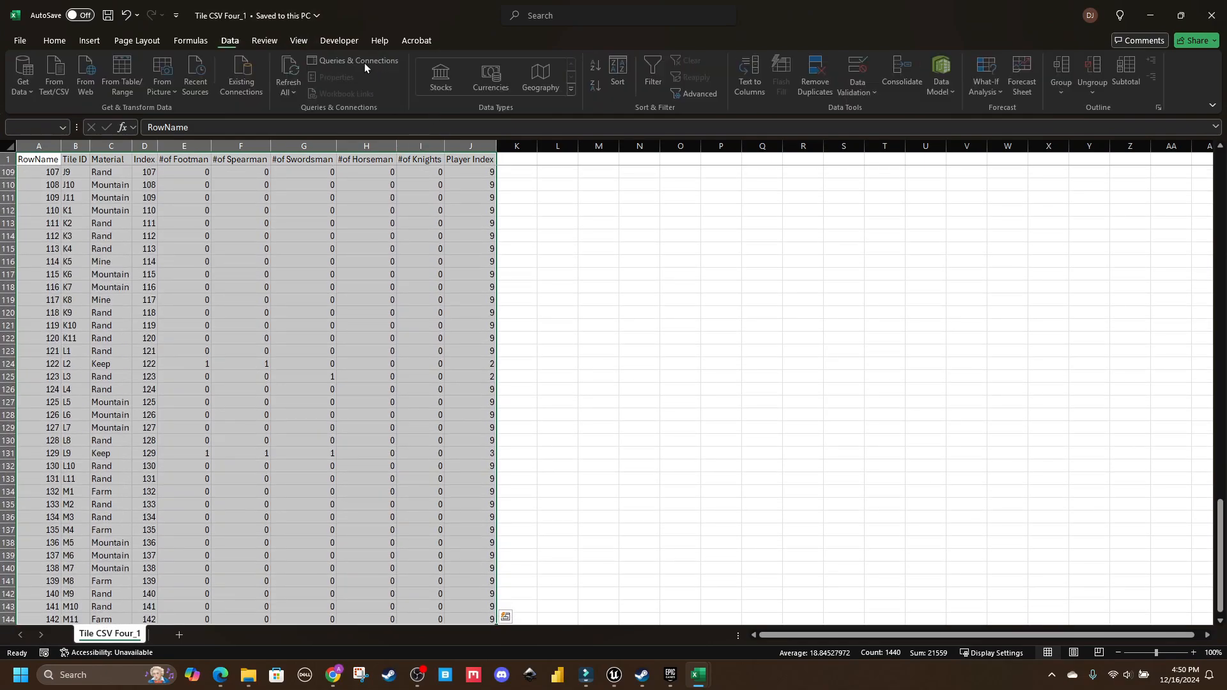
left_click(656, 74)
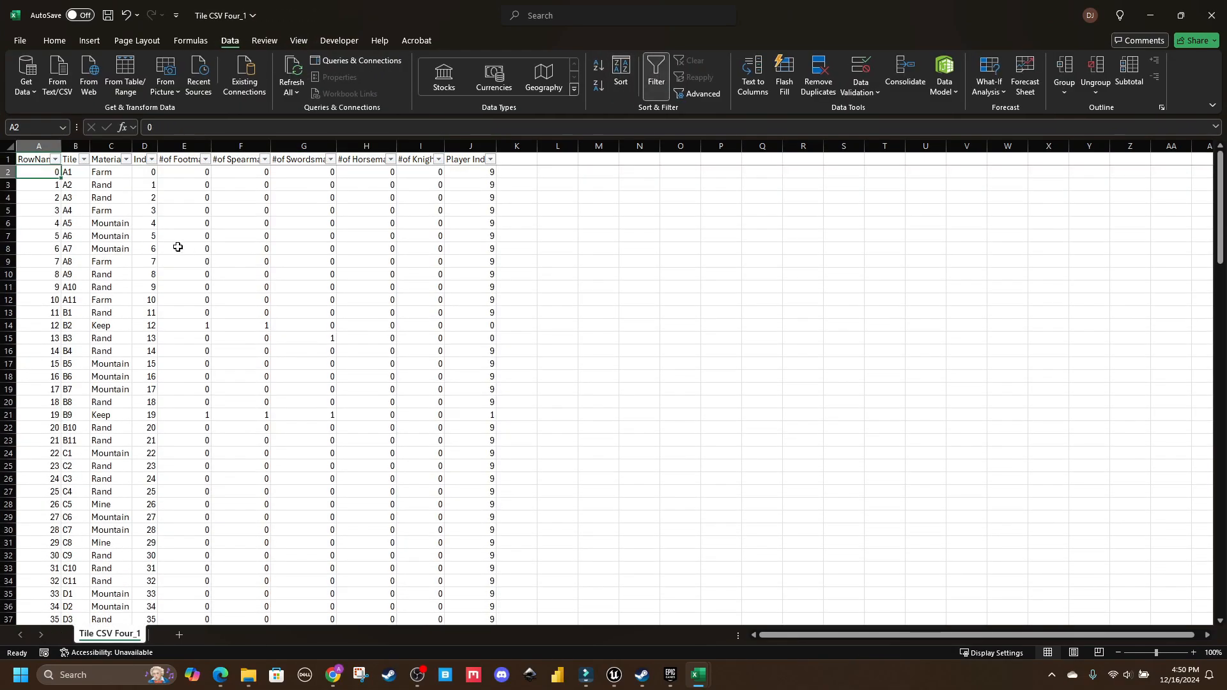
Step: Filter the Material column to exclude Rand and Mountain, and review the remaining farm, keep, mine and site rows
left_click(149, 221)
left_click(126, 159)
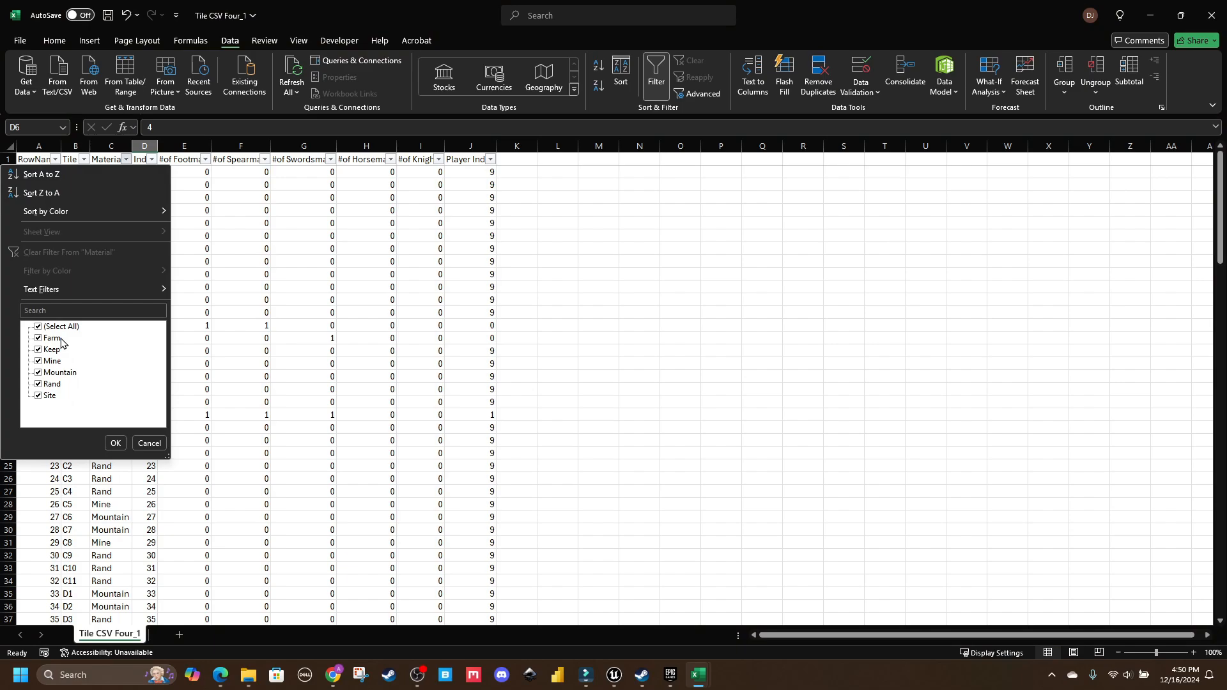
left_click(115, 443)
left_click(126, 159)
left_click(60, 372)
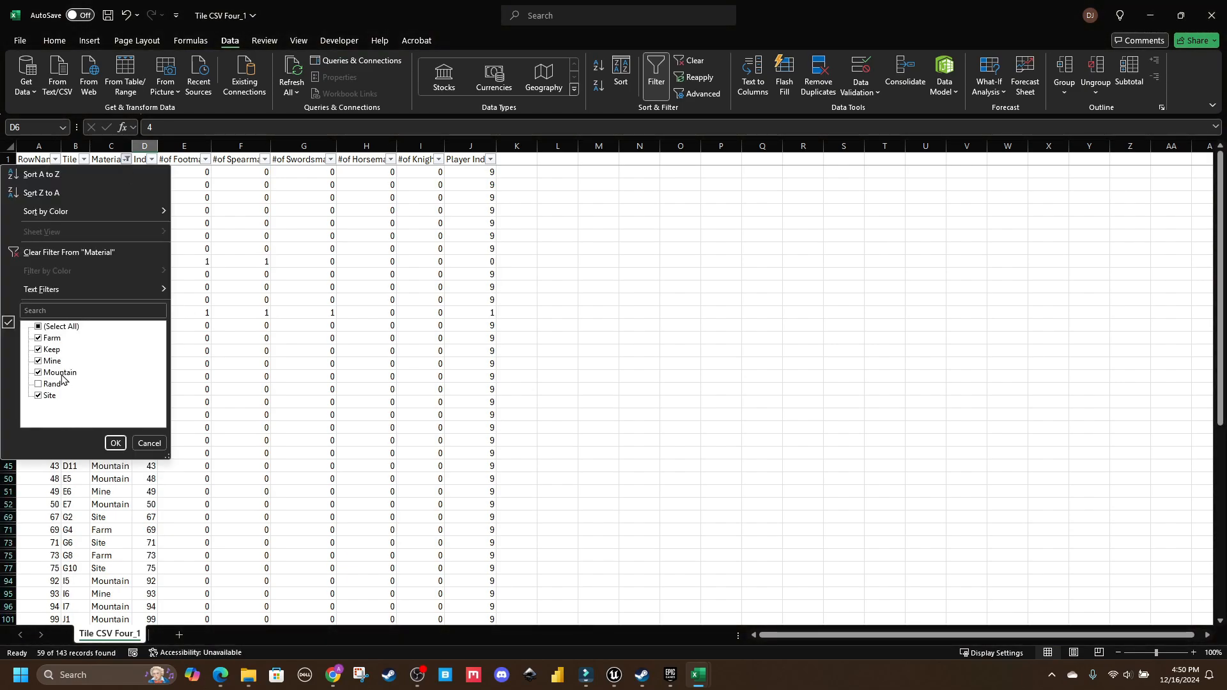
left_click(115, 443)
left_click(593, 253)
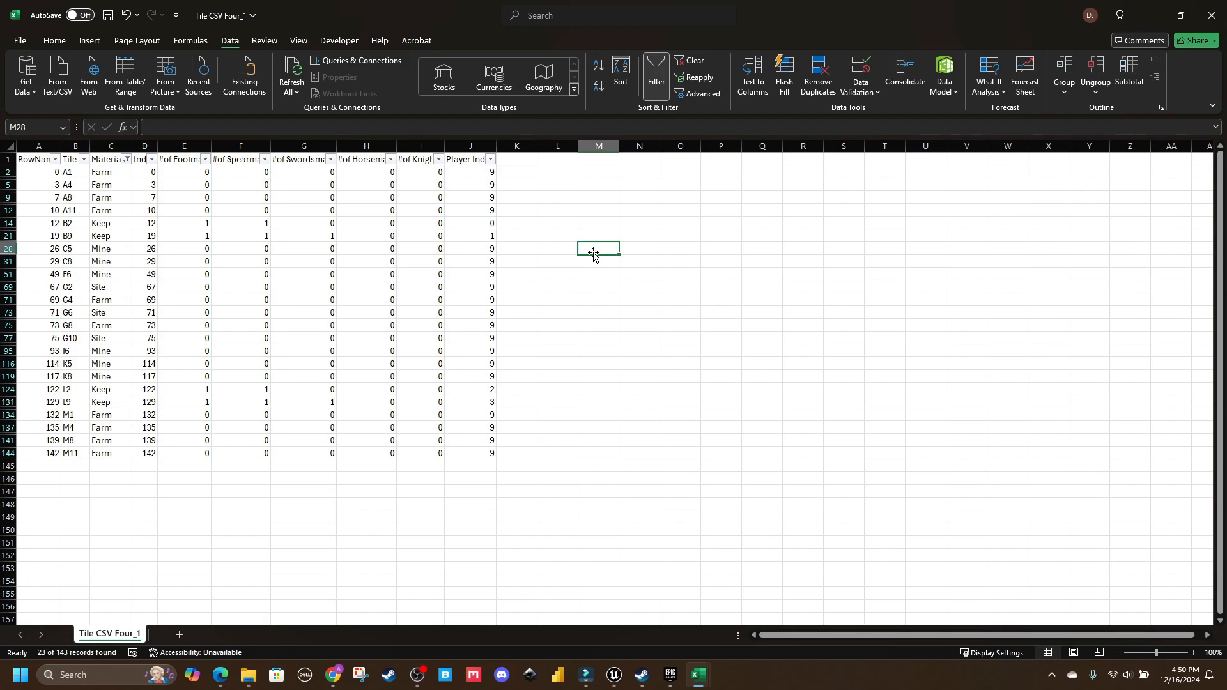
left_click(240, 223)
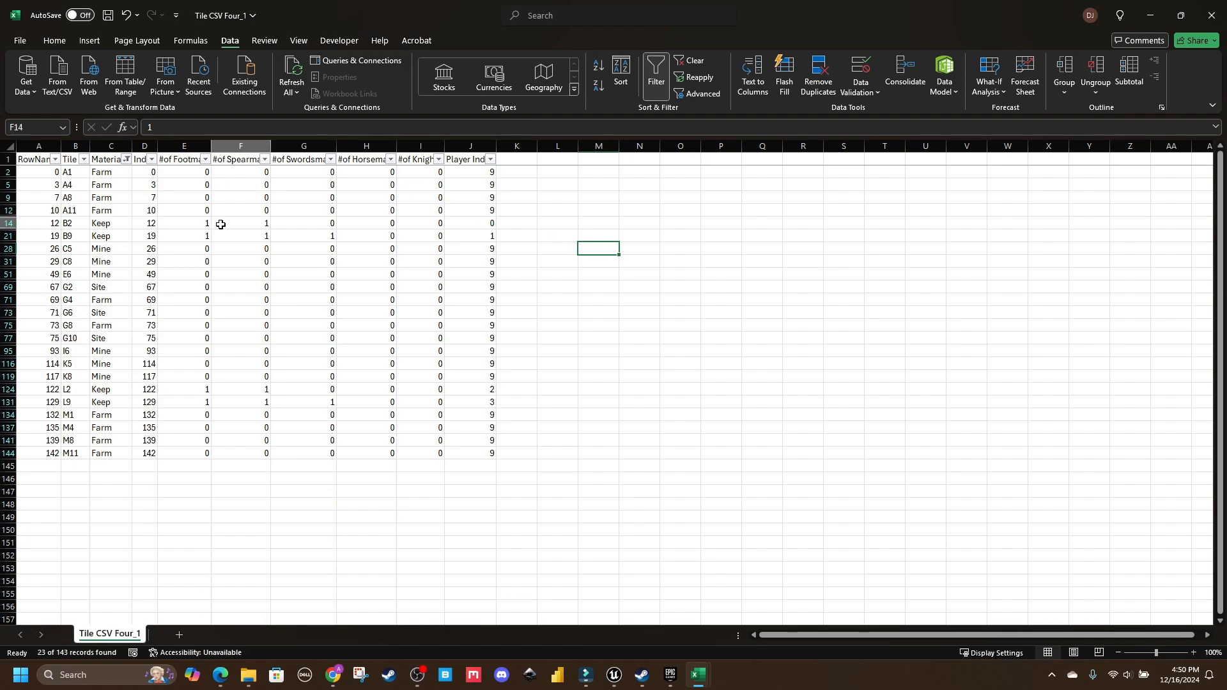
Step: Clear the Material filter, fit the Tile ID column to its contents, and look through the tile IDs
left_click(692, 60)
left_click(75, 198)
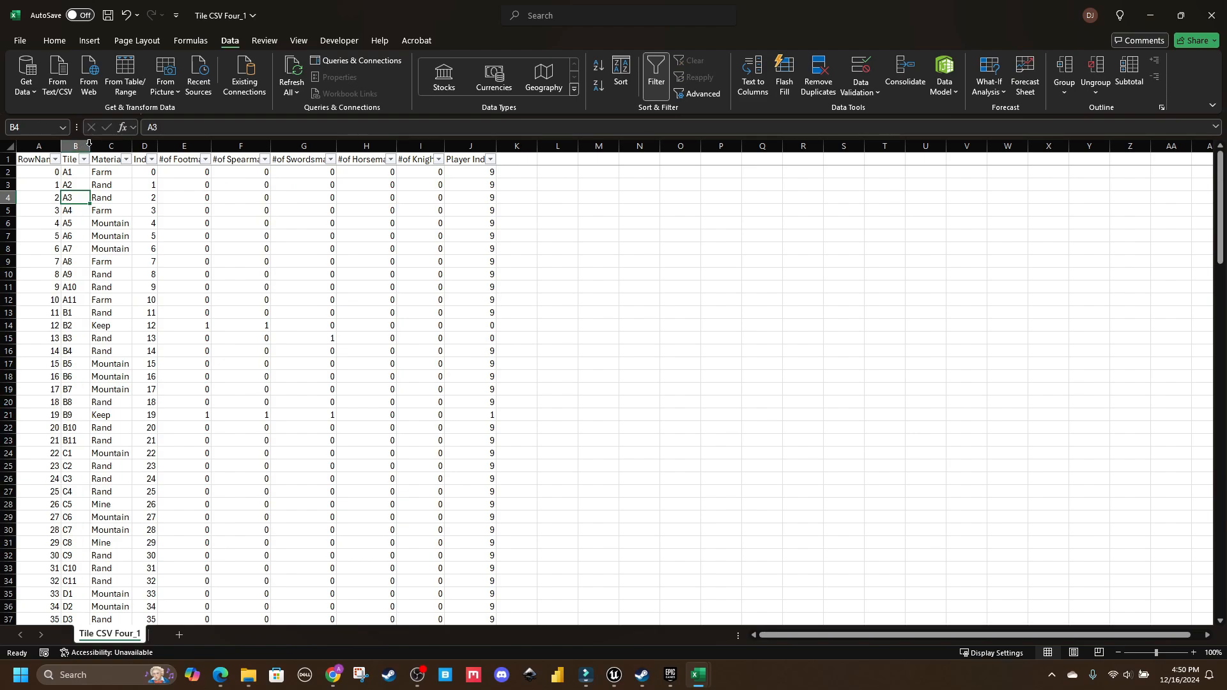
double_click(90, 146)
left_click_drag(75, 196, 87, 418)
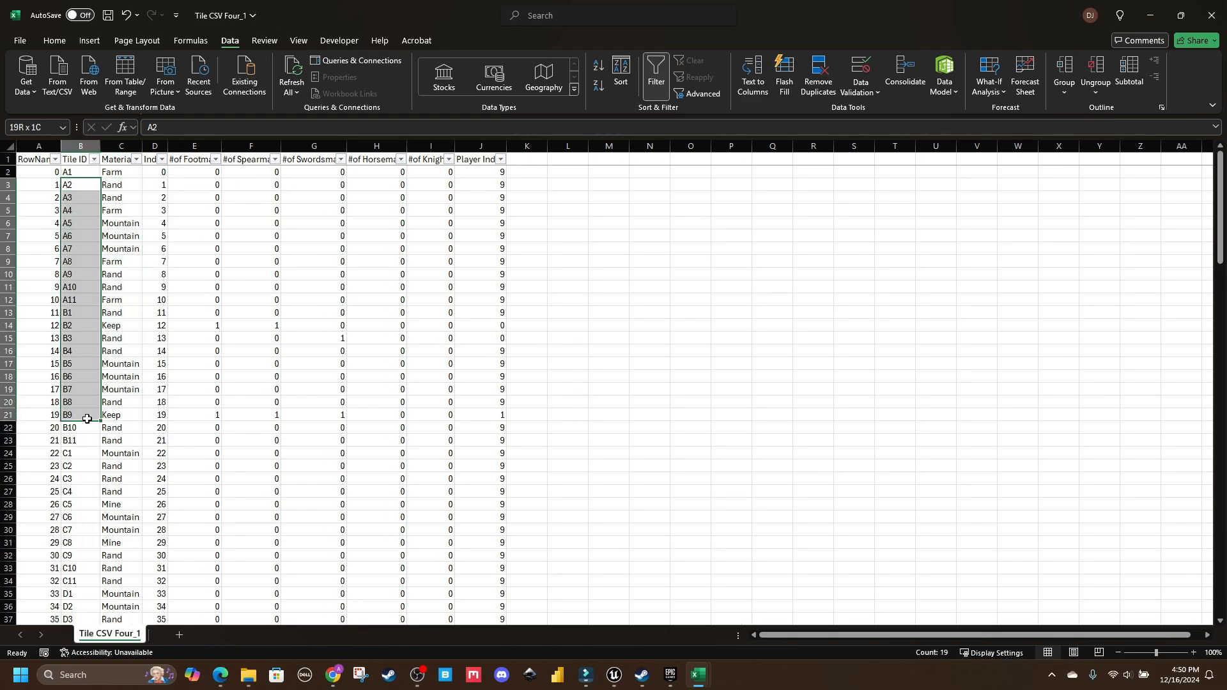
scroll(82, 383, "down", 7)
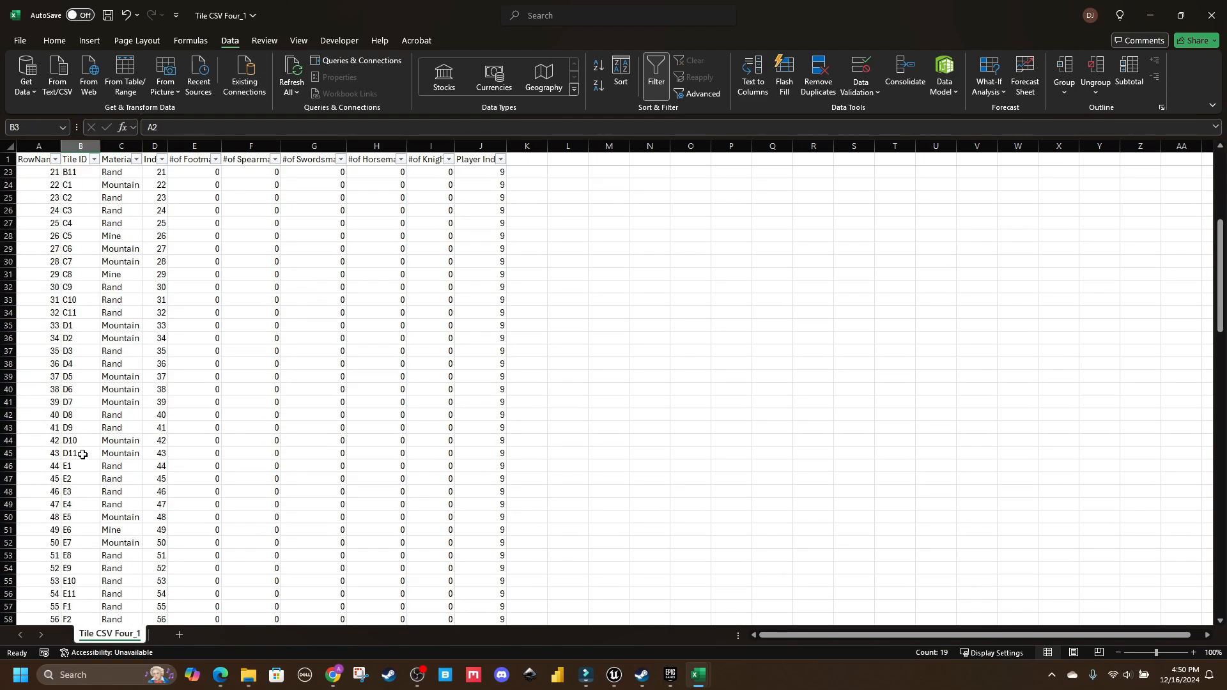
scroll(82, 451, "up", 7)
left_click(114, 298)
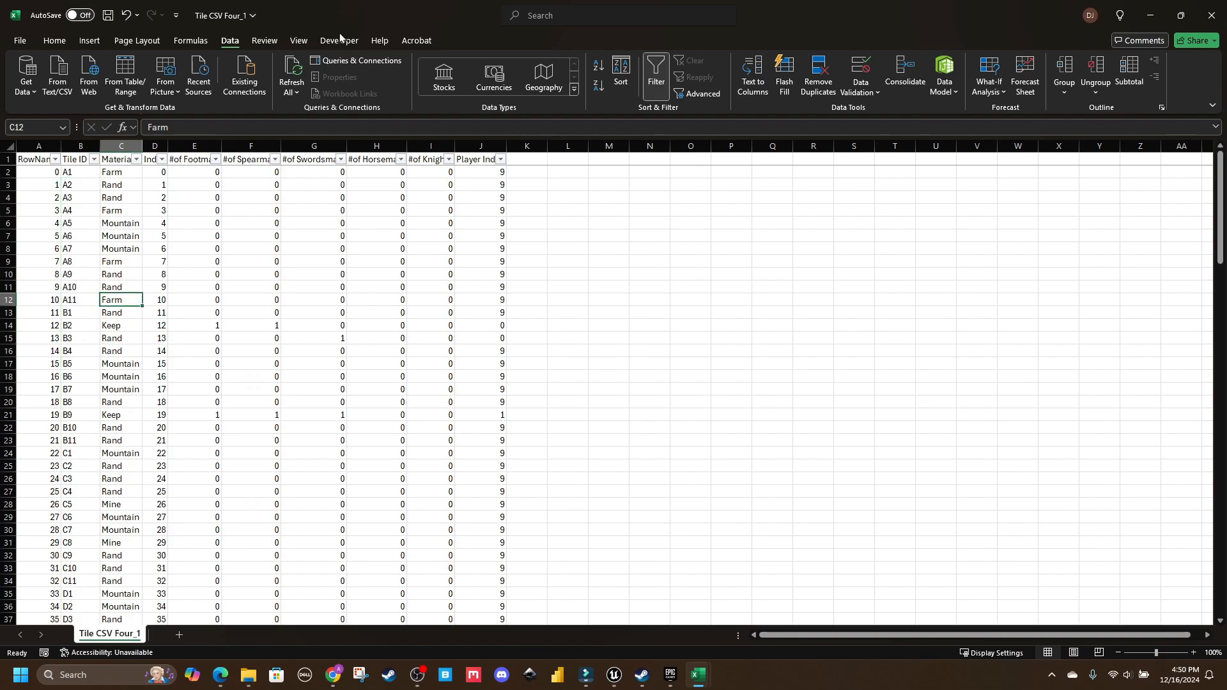
Step: Switch to Unreal Editor, review the Map_Struct fields, and save the 4Player_1_Map_DT data table
key("alt+Tab")
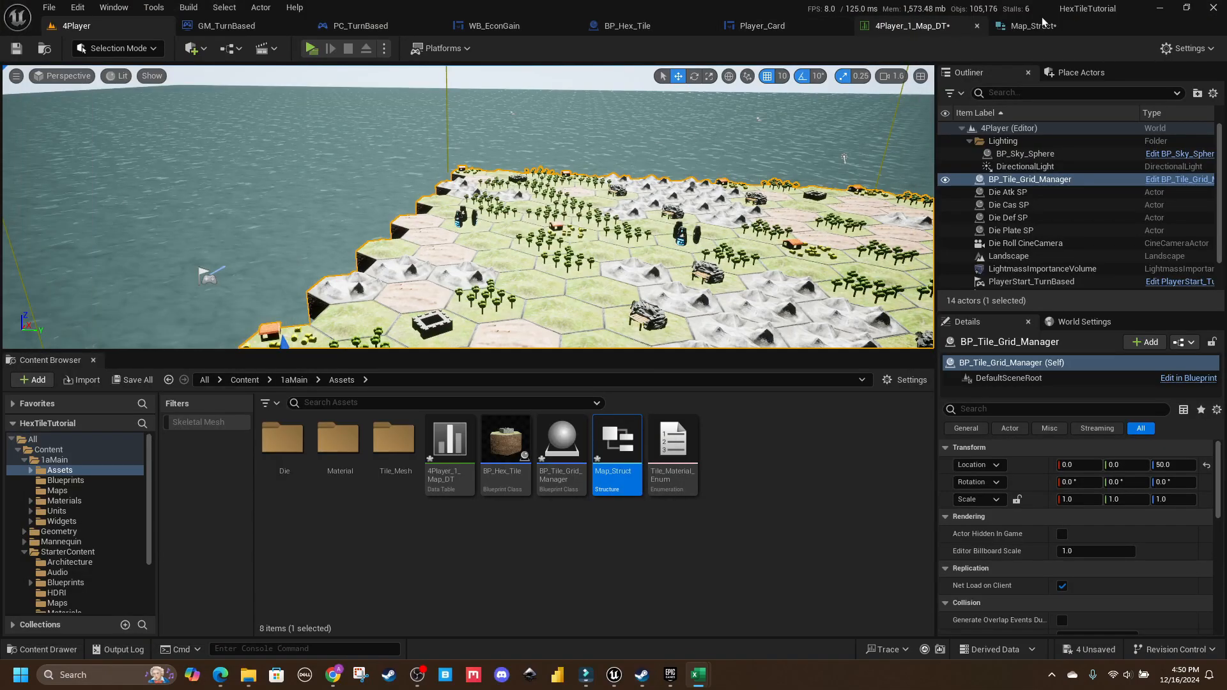
double_click(617, 447)
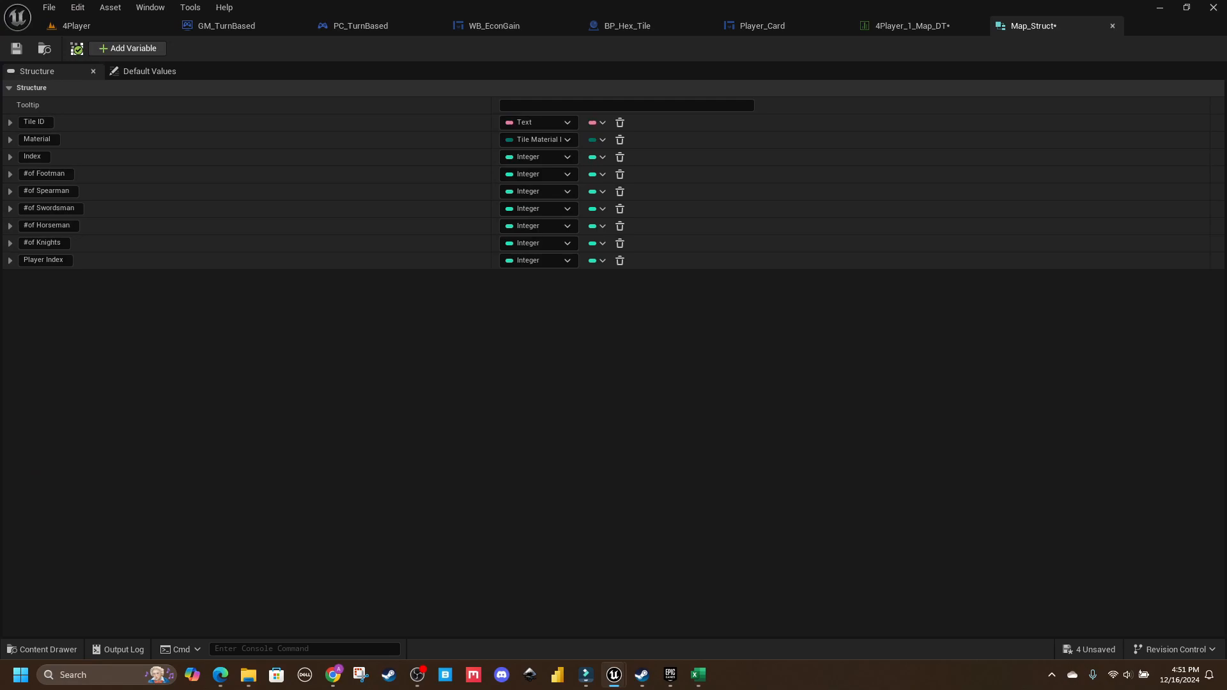
left_click(907, 26)
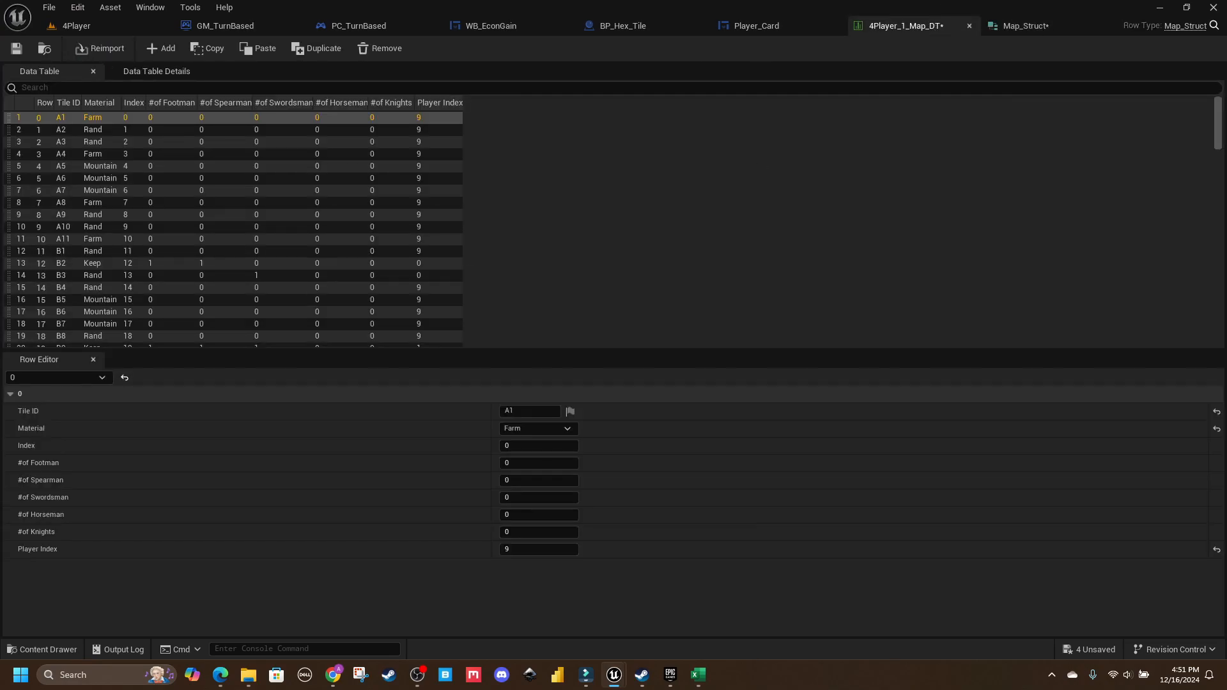
left_click(18, 49)
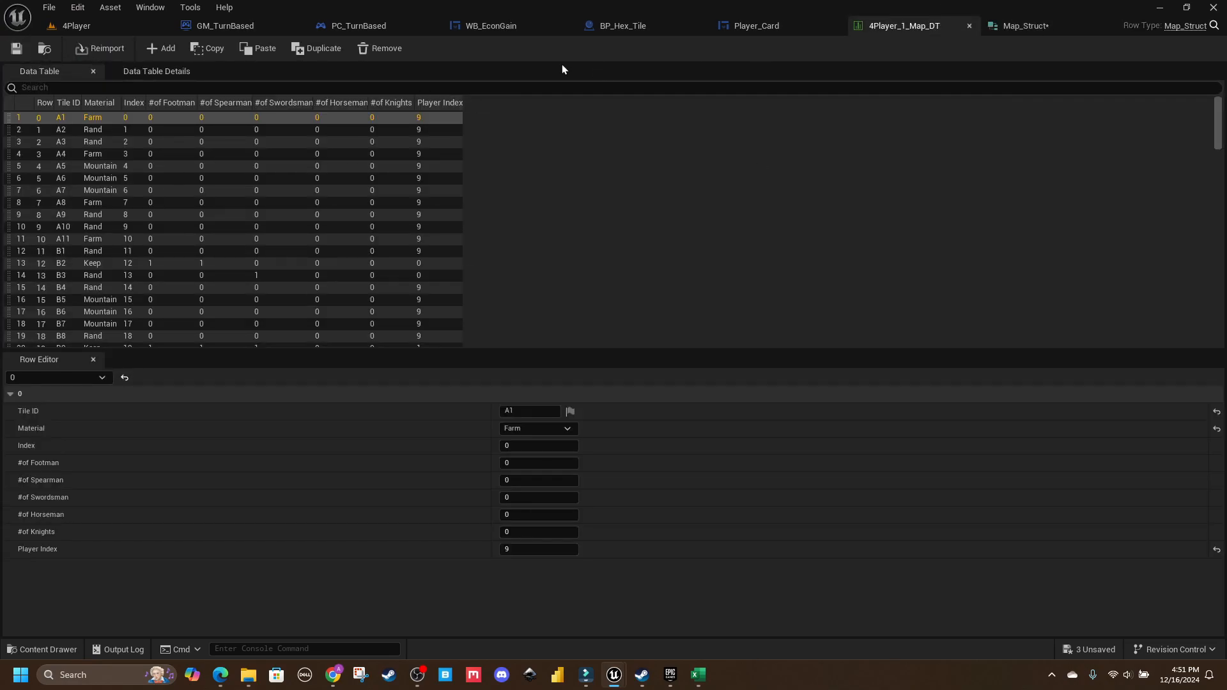
Step: Run the 4Player level preview again, check the randomized terrain around the blue player's keep, and end the preview
left_click(109, 32)
right_click_drag(492, 186, 518, 255)
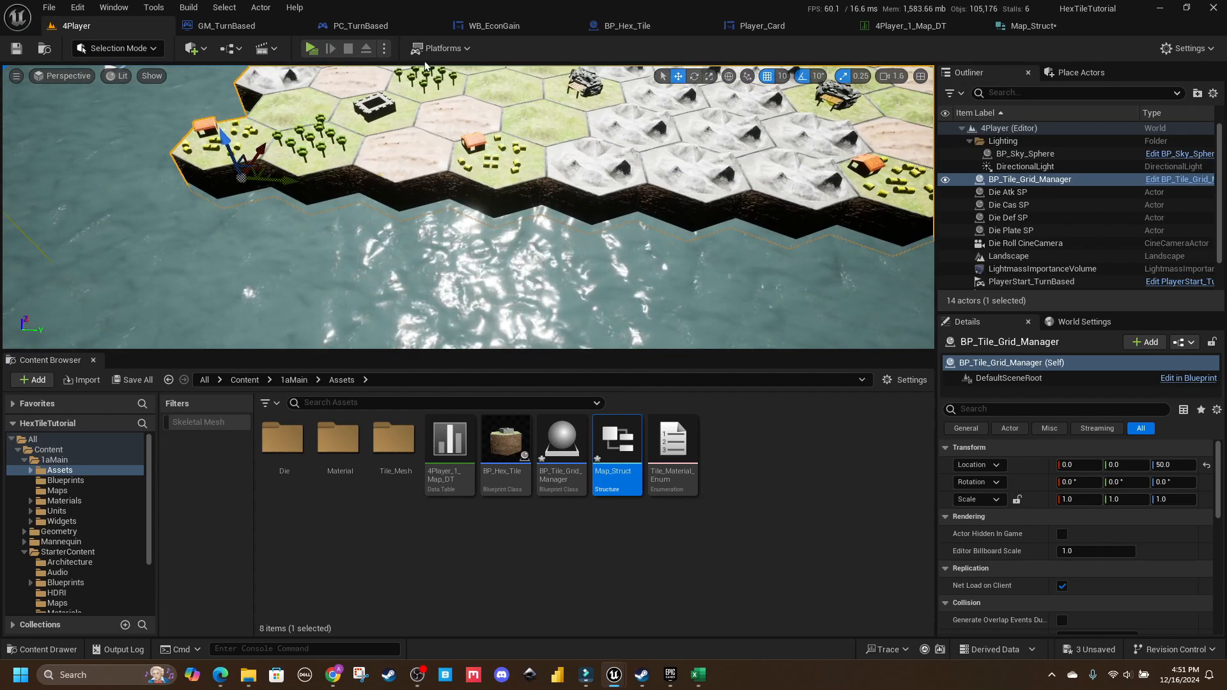
left_click(311, 48)
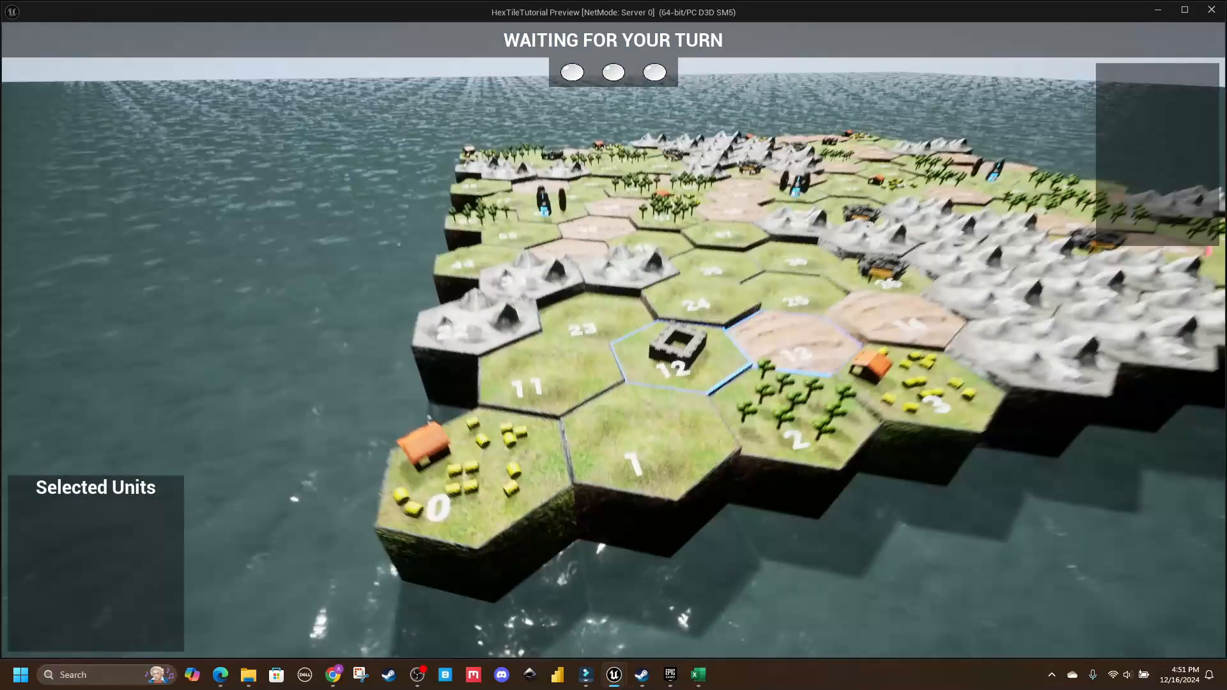
key("d")
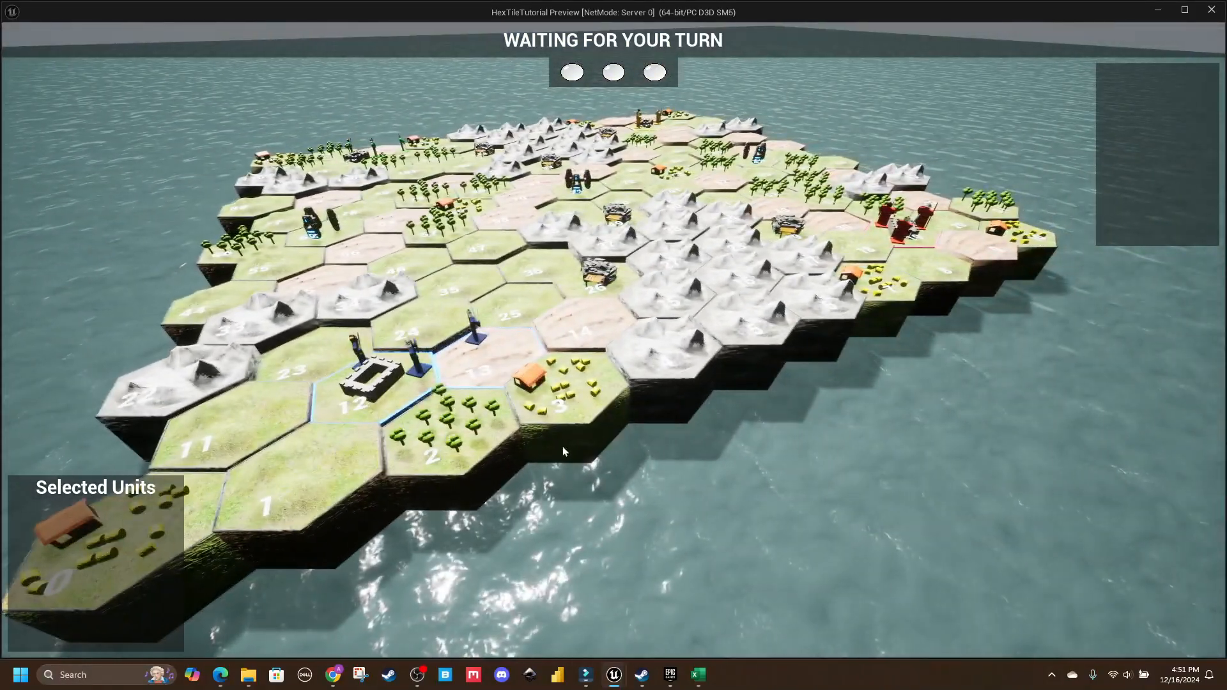
scroll(562, 452, "down", 3)
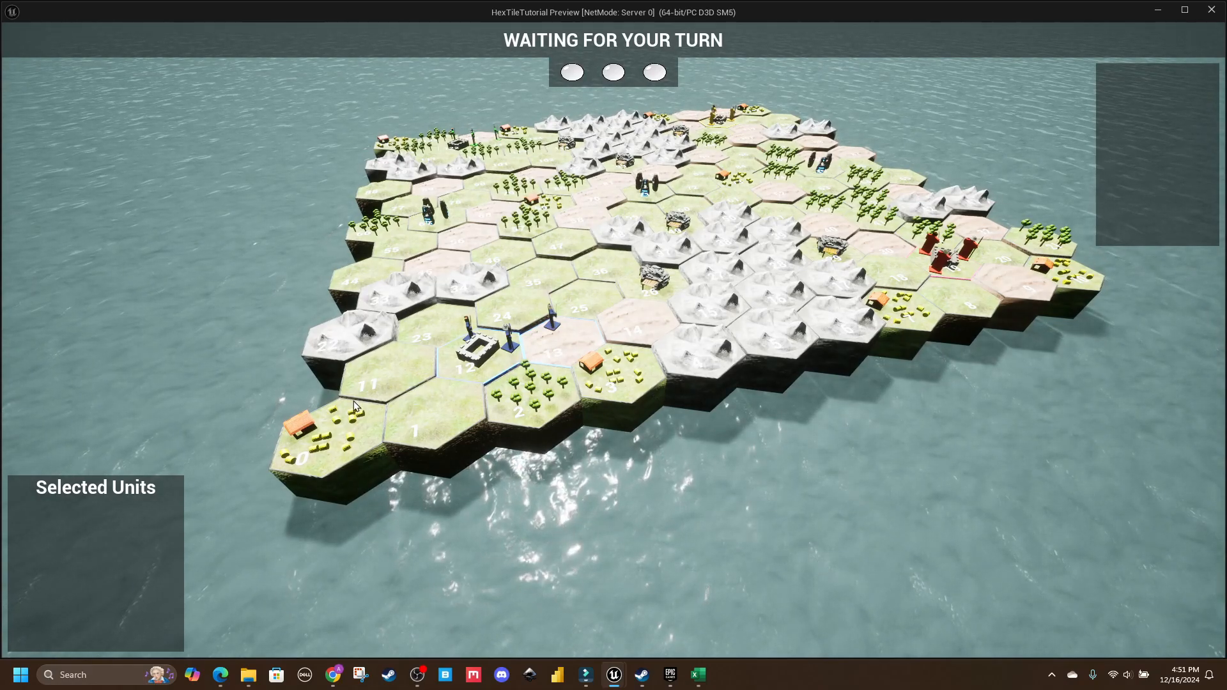
key("Escape")
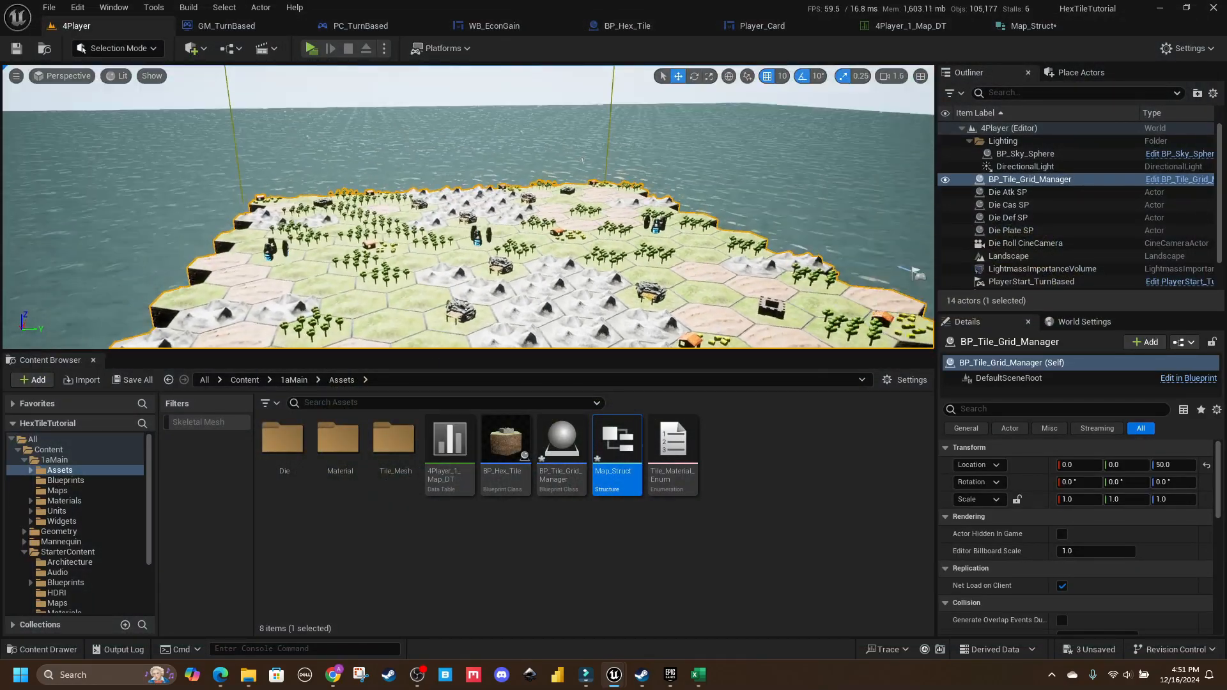
Step: Examine the generated tile board from above in the 4Player level viewport
key("s")
mouse_move(435, 173)
right_mouse_down()
mouse_move(440, 256)
mouse_move(435, 173)
right_mouse_up()
left_click(419, 93)
right_click_drag(419, 94, 419, 167)
key("w")
key("s")
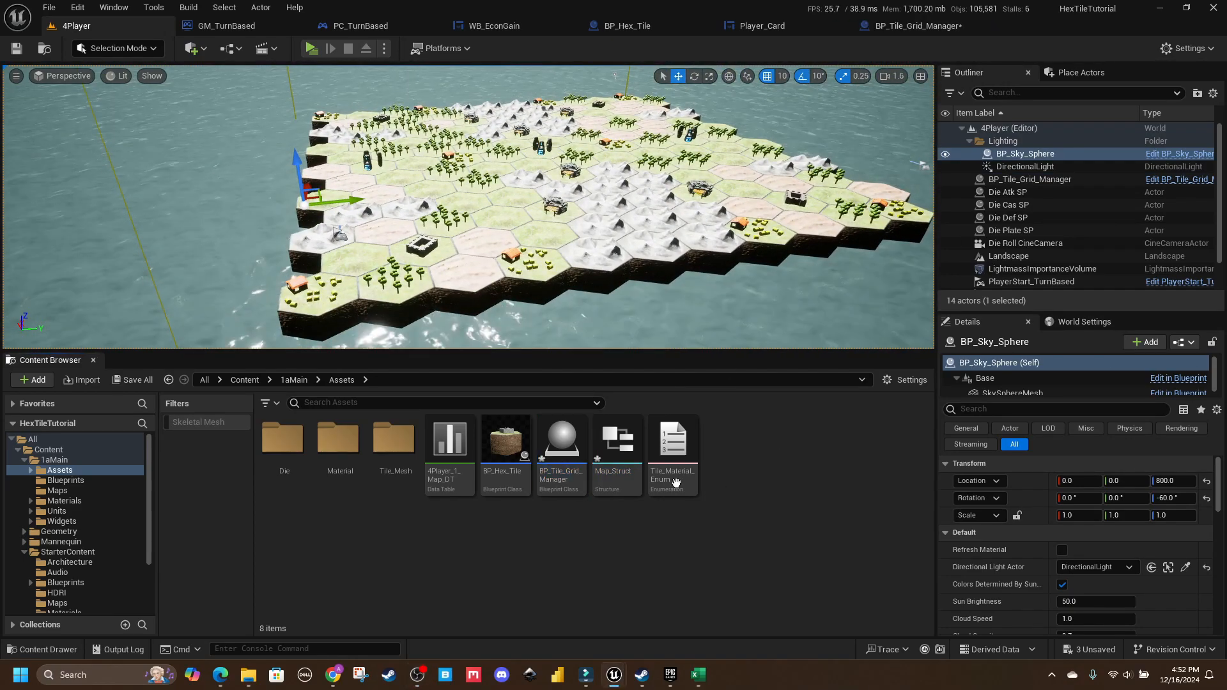
Step: Open the BP_Tile_Grid_Manager blueprint and examine the nested tile-spawning loops in its Event Graph
double_click(555, 456)
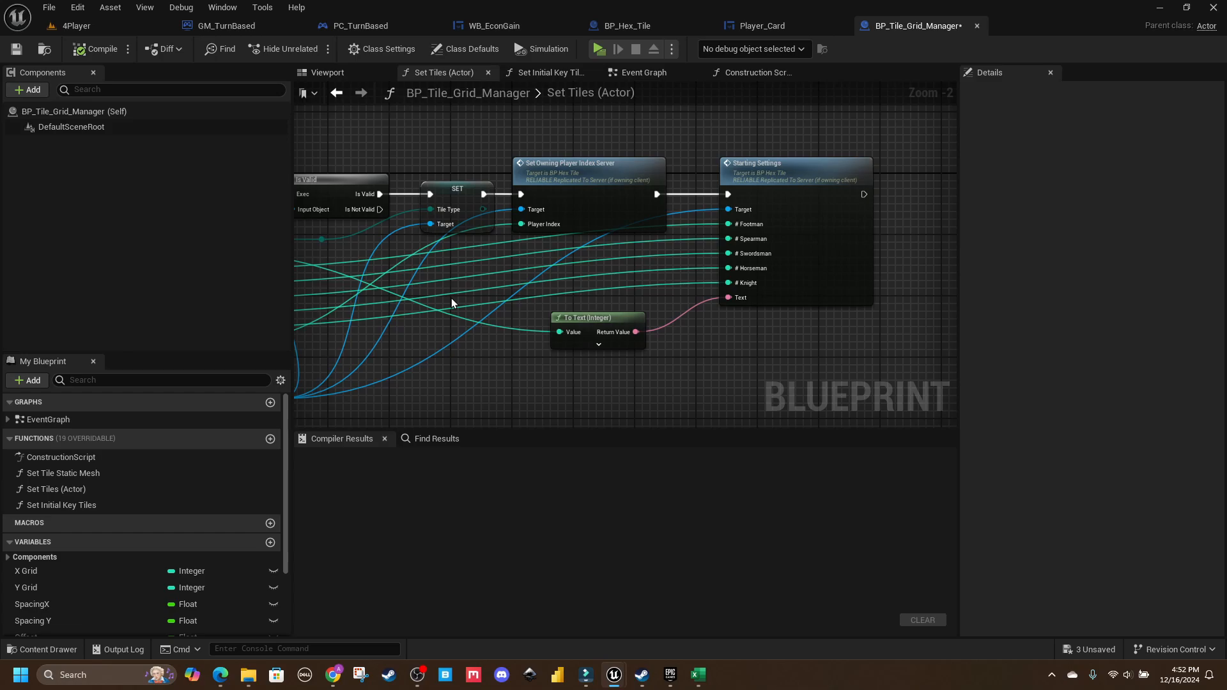
left_click(657, 71)
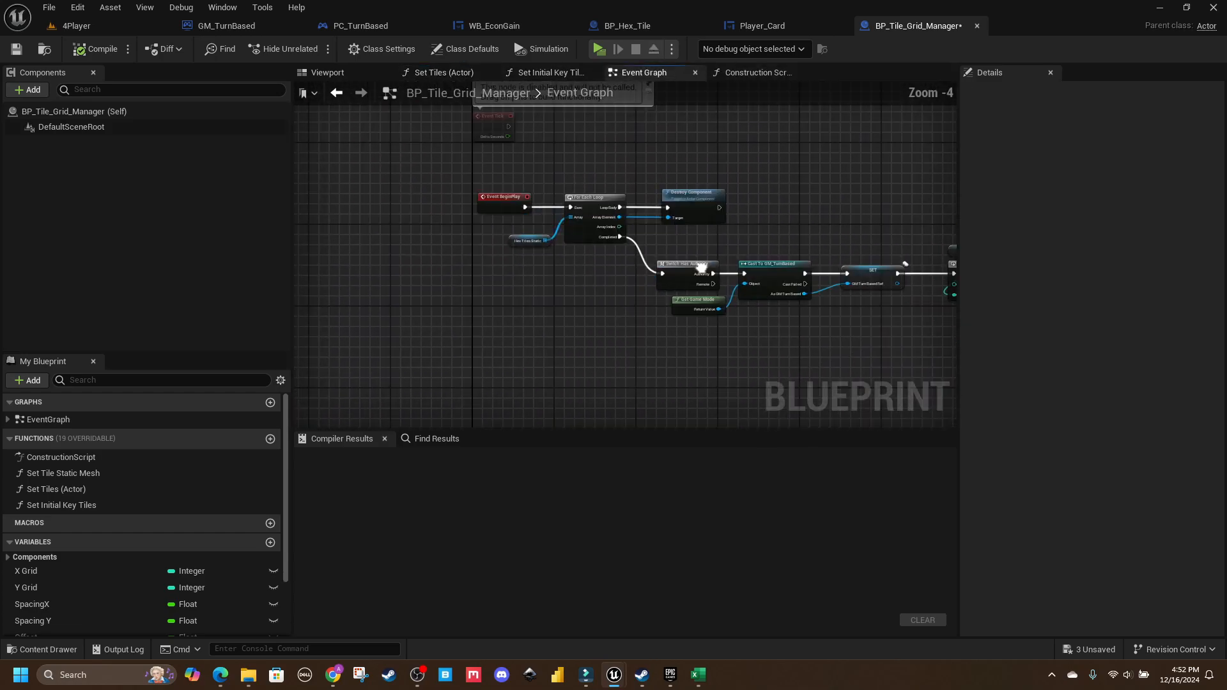
right_click_drag(688, 238, 451, 174)
right_click_drag(775, 280, 465, 254)
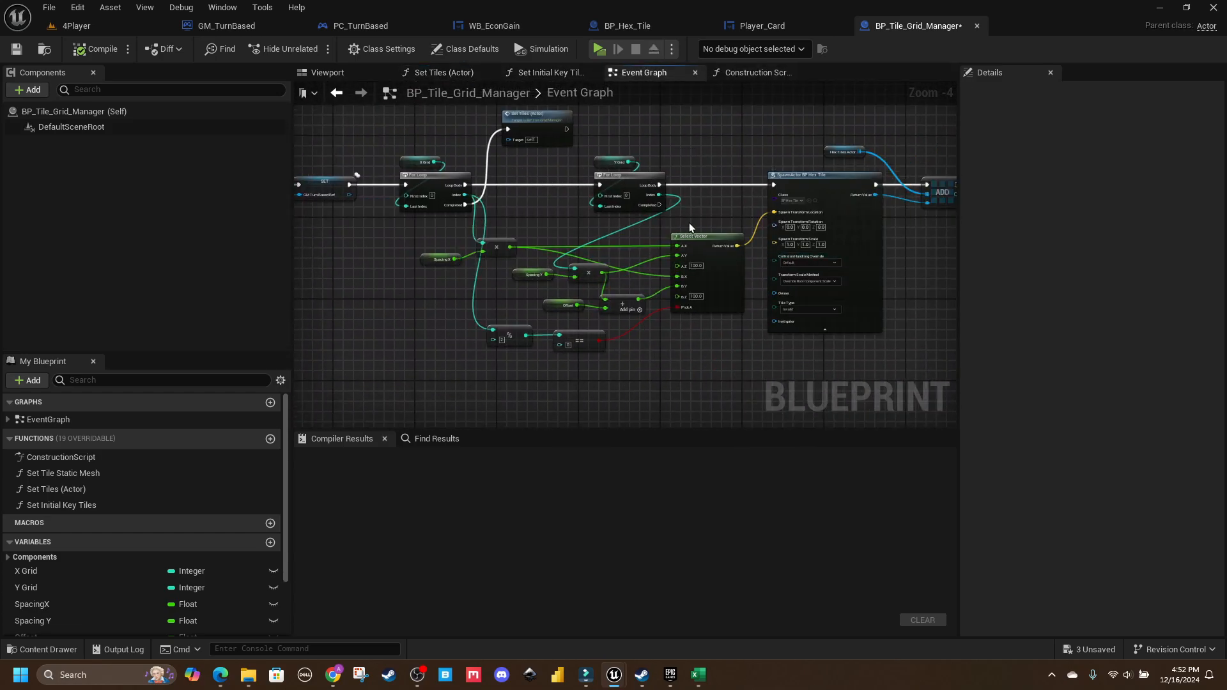
Step: Open the Set Tiles (Actor) function called in the Event Graph and examine how the 4Player_1_Map_DT row values feed Starting Settings
right_click_drag(689, 227, 591, 248)
scroll(724, 249, "up", 1)
right_click_drag(704, 212, 834, 268)
right_click_drag(544, 238, 686, 221)
double_click(594, 136)
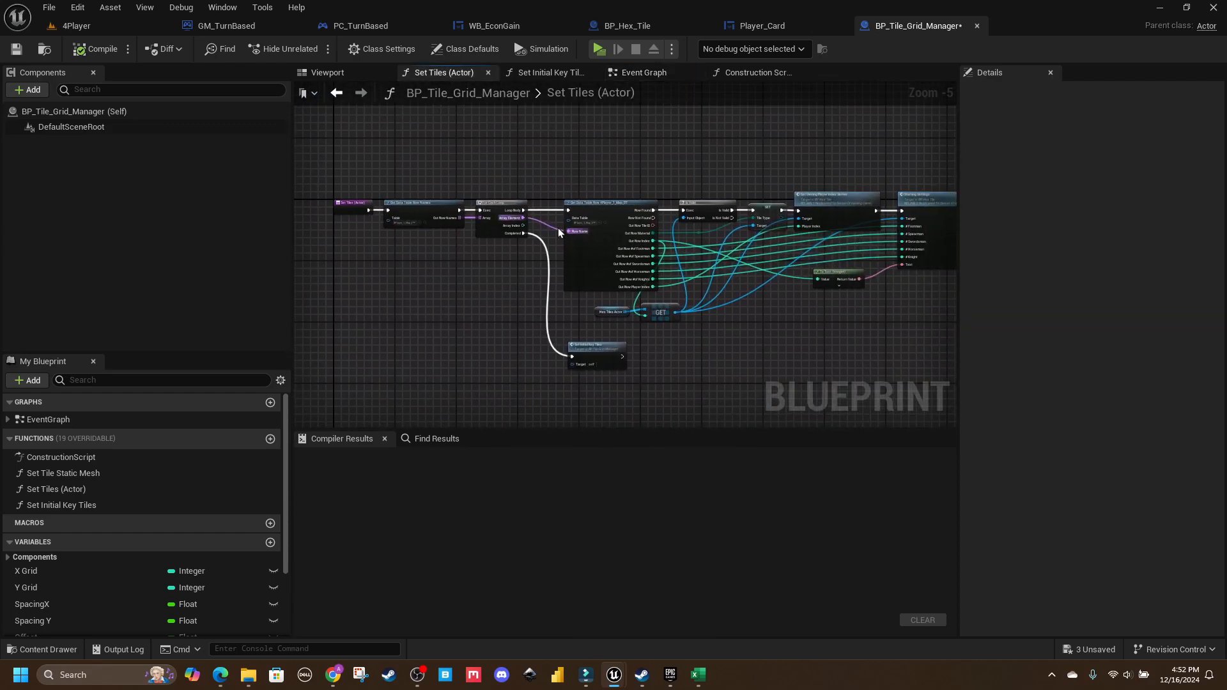
right_click_drag(704, 268, 520, 270)
scroll(520, 271, "up", 2)
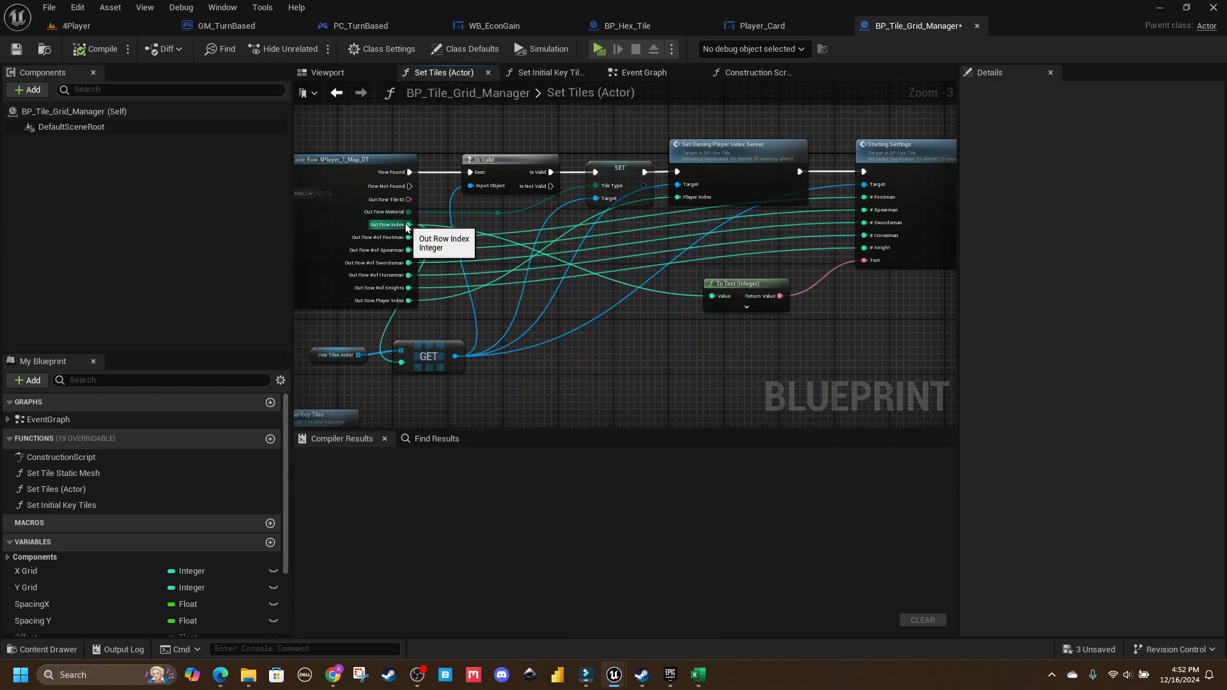
left_click_drag(407, 225, 711, 295)
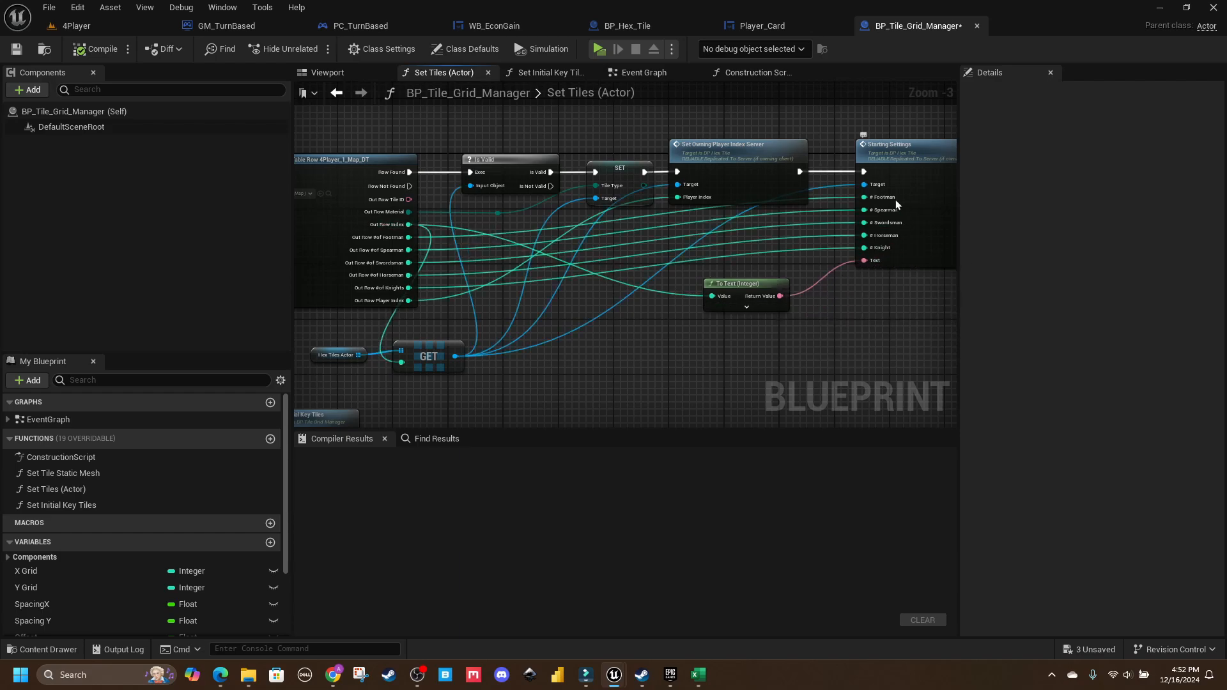
right_click_drag(574, 363, 785, 326)
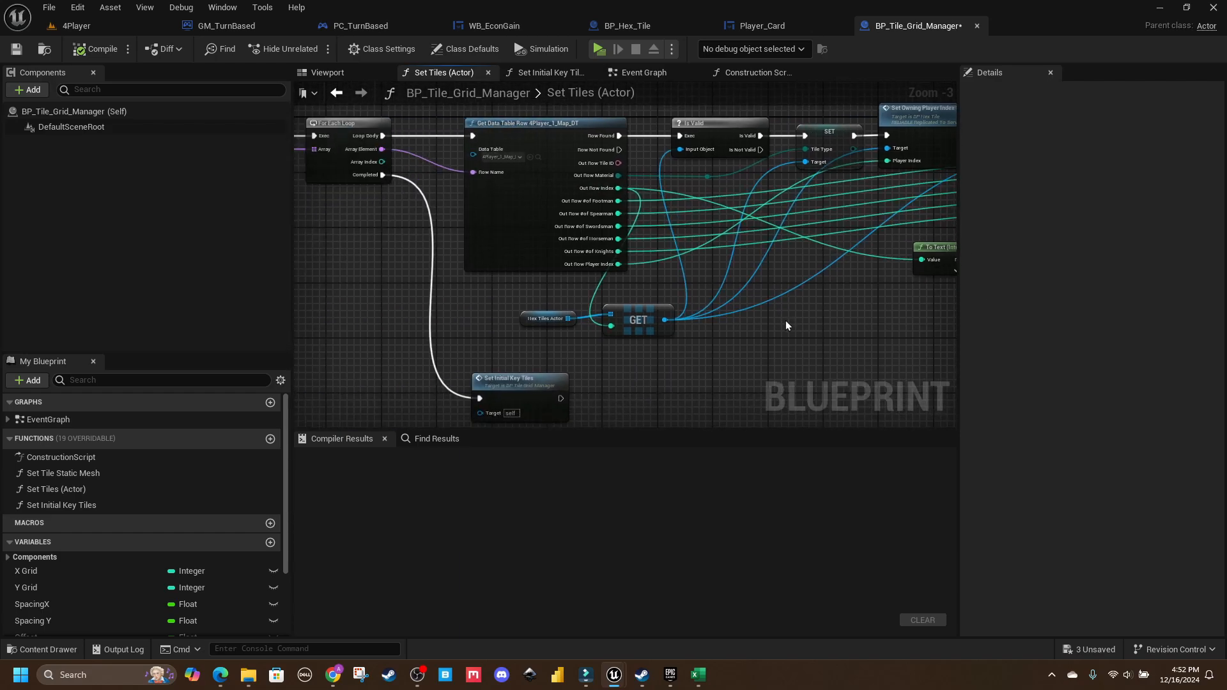
right_click_drag(700, 311, 584, 275)
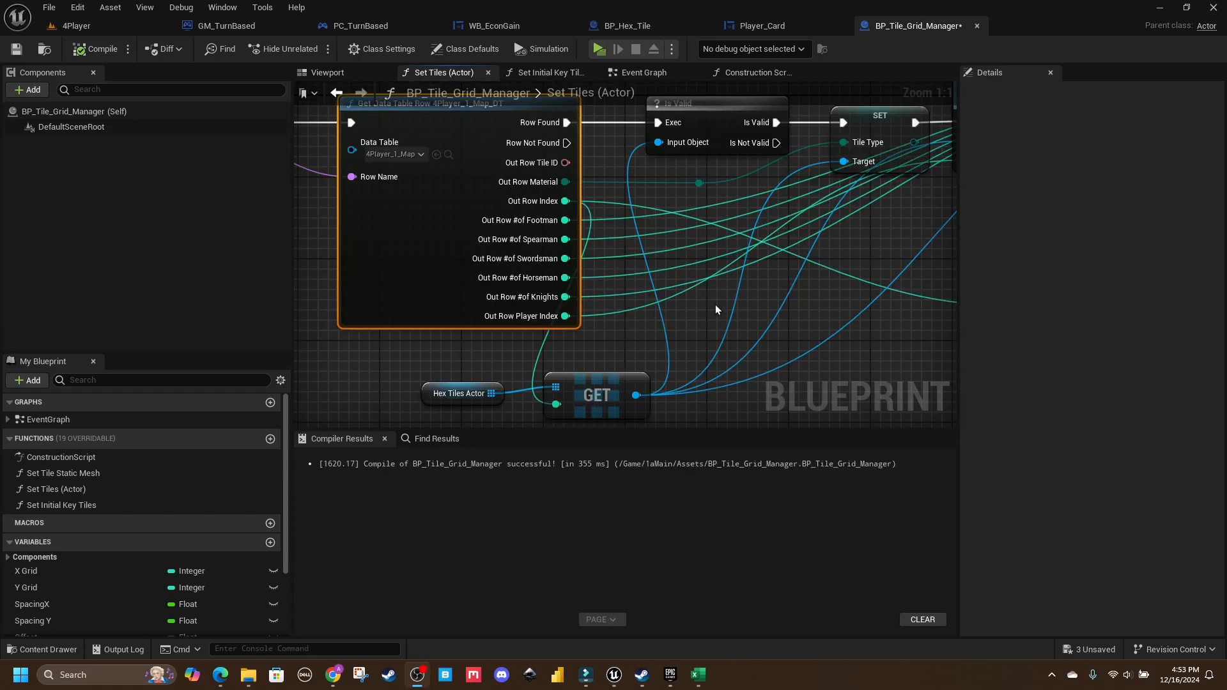
right_click_drag(715, 309, 710, 349)
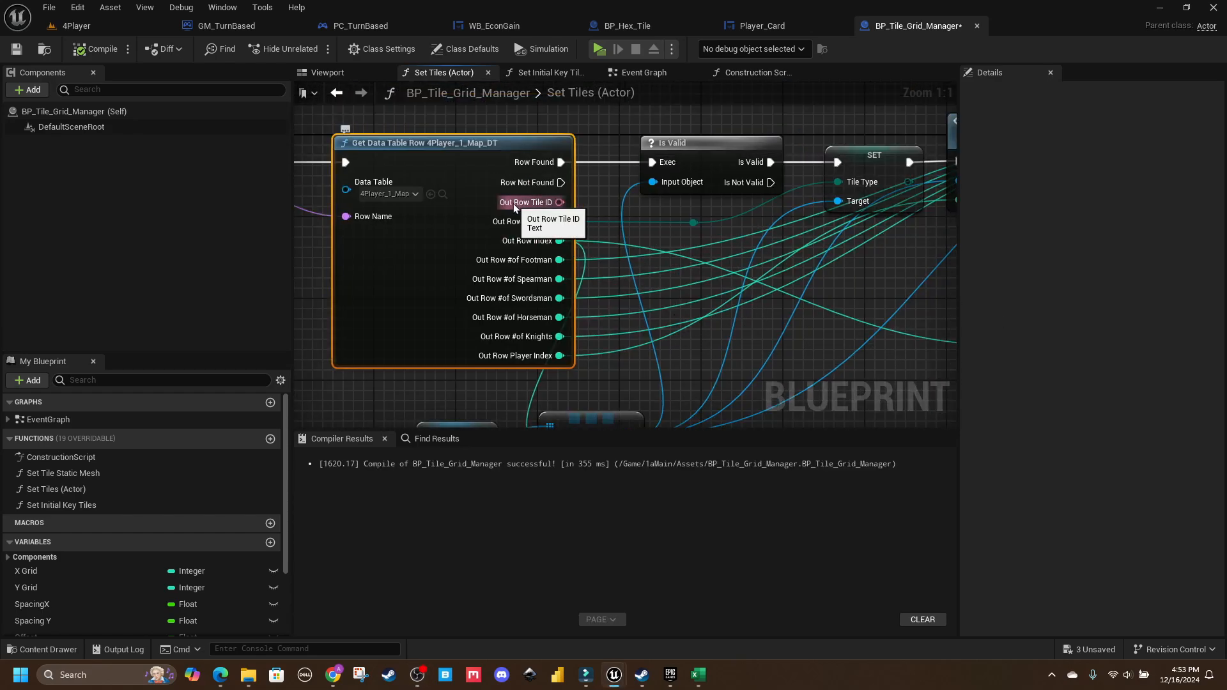
Step: Connect Out Row Tile ID to the Text input of Starting Settings and delete the To Text (Integer) node
scroll(775, 320, "down", 3)
right_click_drag(775, 320, 520, 271)
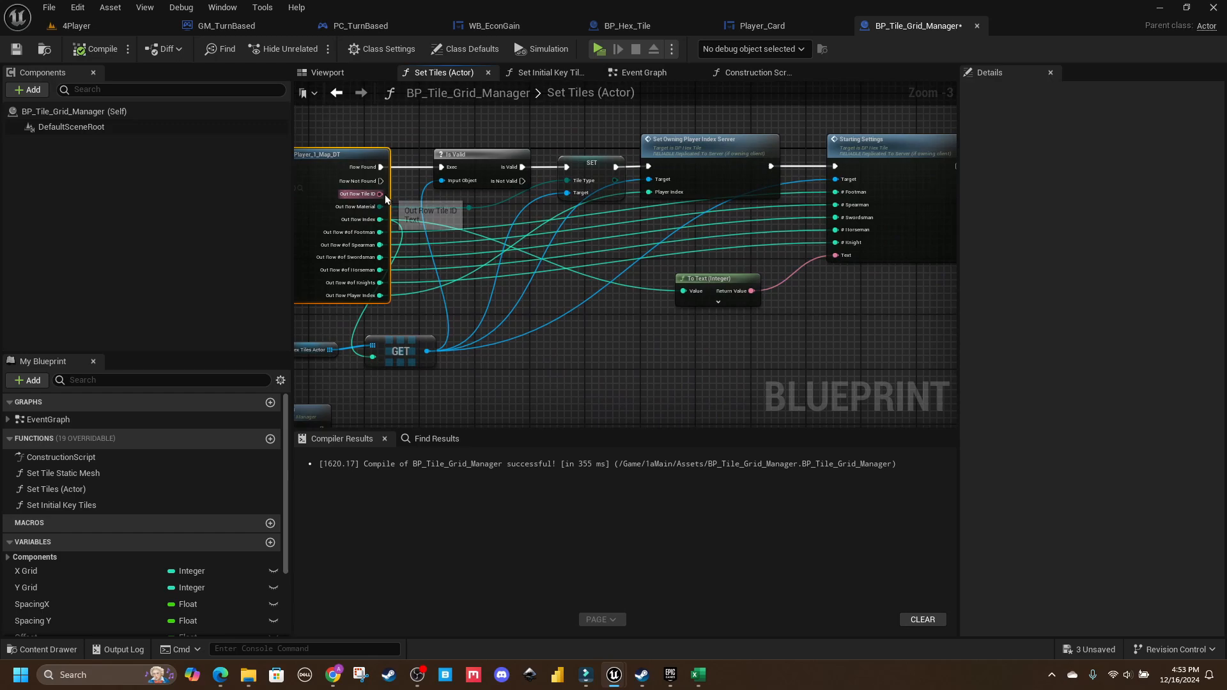
left_click_drag(387, 194, 835, 255)
left_click(710, 293)
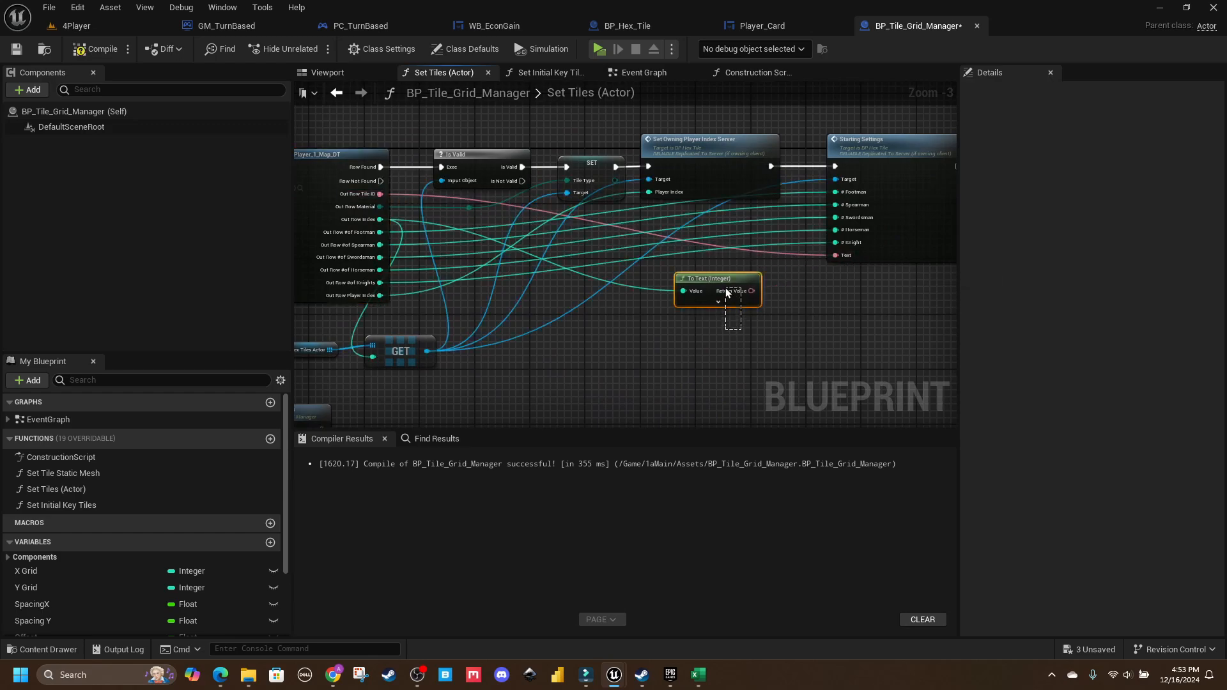
key("Delete")
Step: Route the Tile ID wire below the other connections with reroute nodes and compile BP_Tile_Grid_Manager
double_click(779, 249)
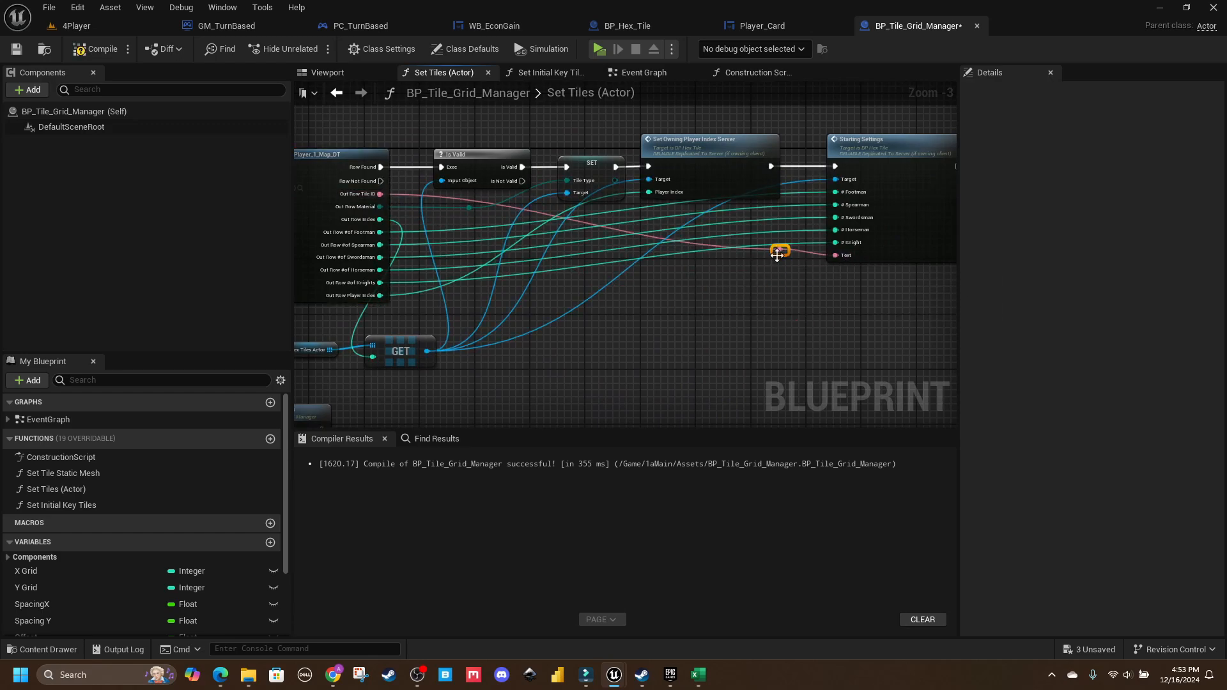
left_click_drag(777, 255, 633, 319)
left_click(95, 49)
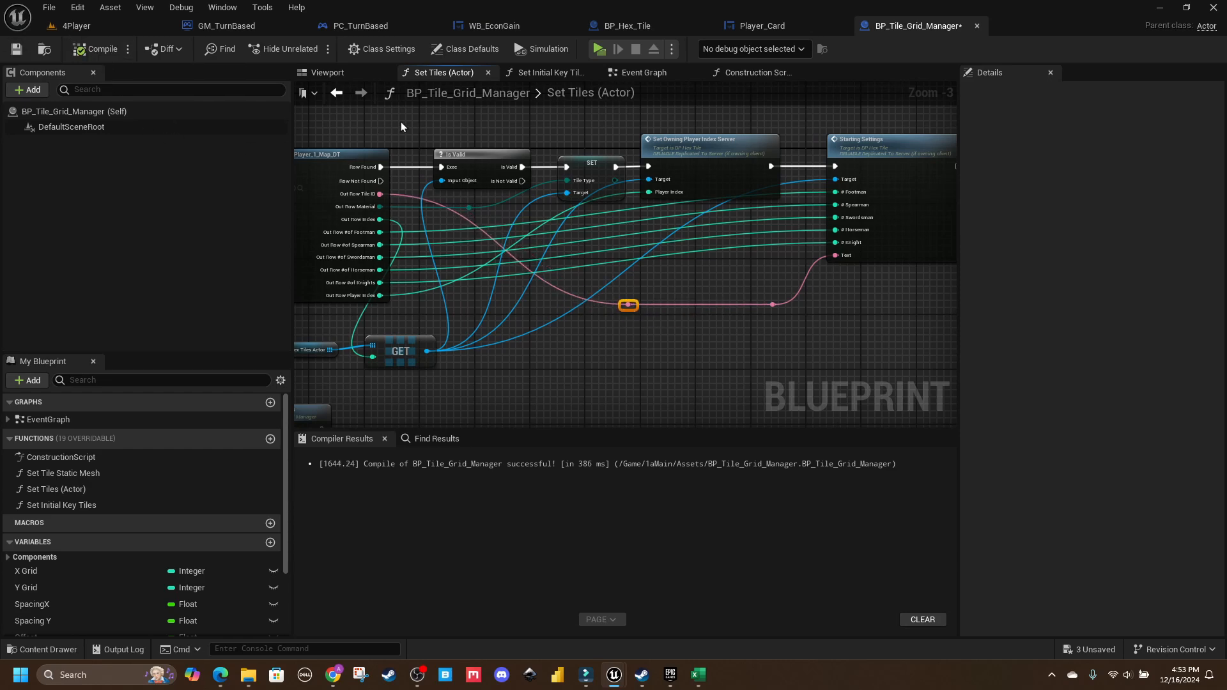
Step: Run the level preview, check the tile ID labels across the whole board, and end the preview
left_click(599, 50)
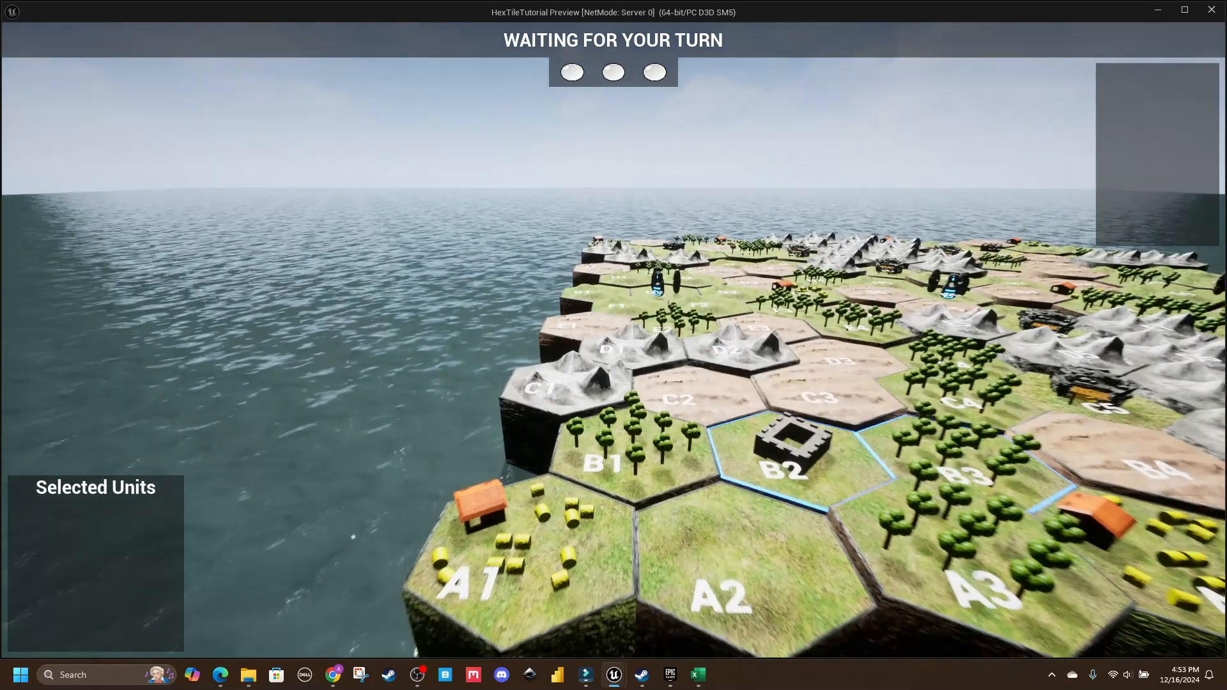
key("d")
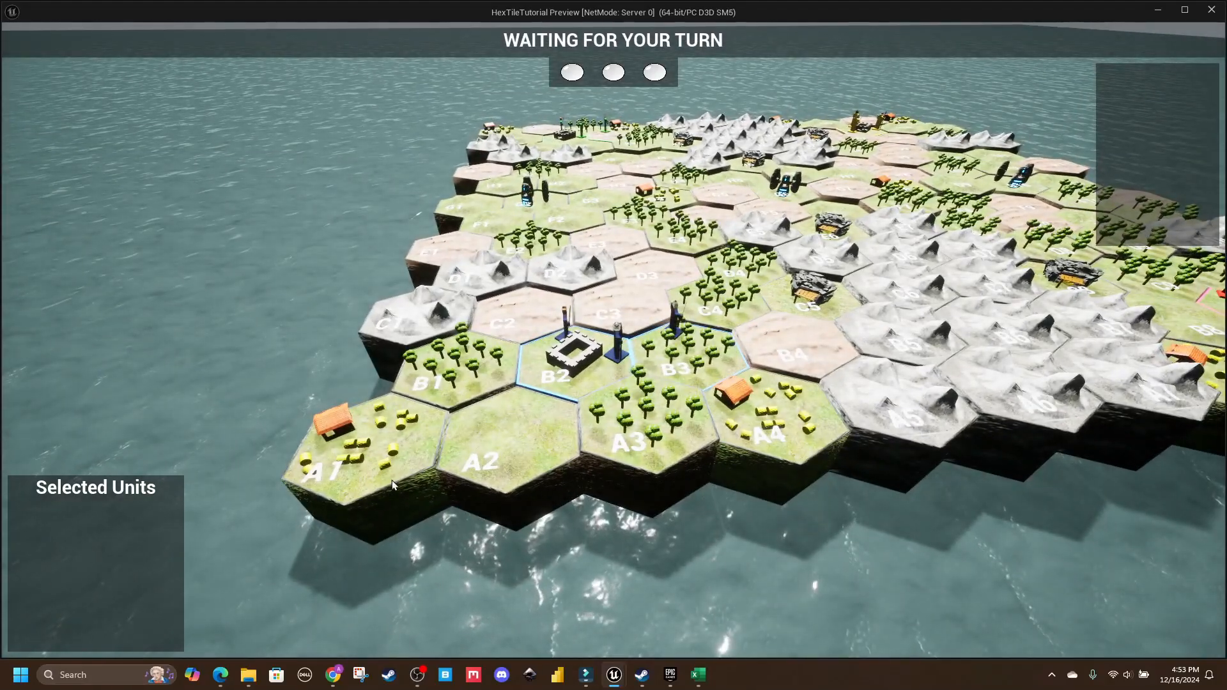
key("d")
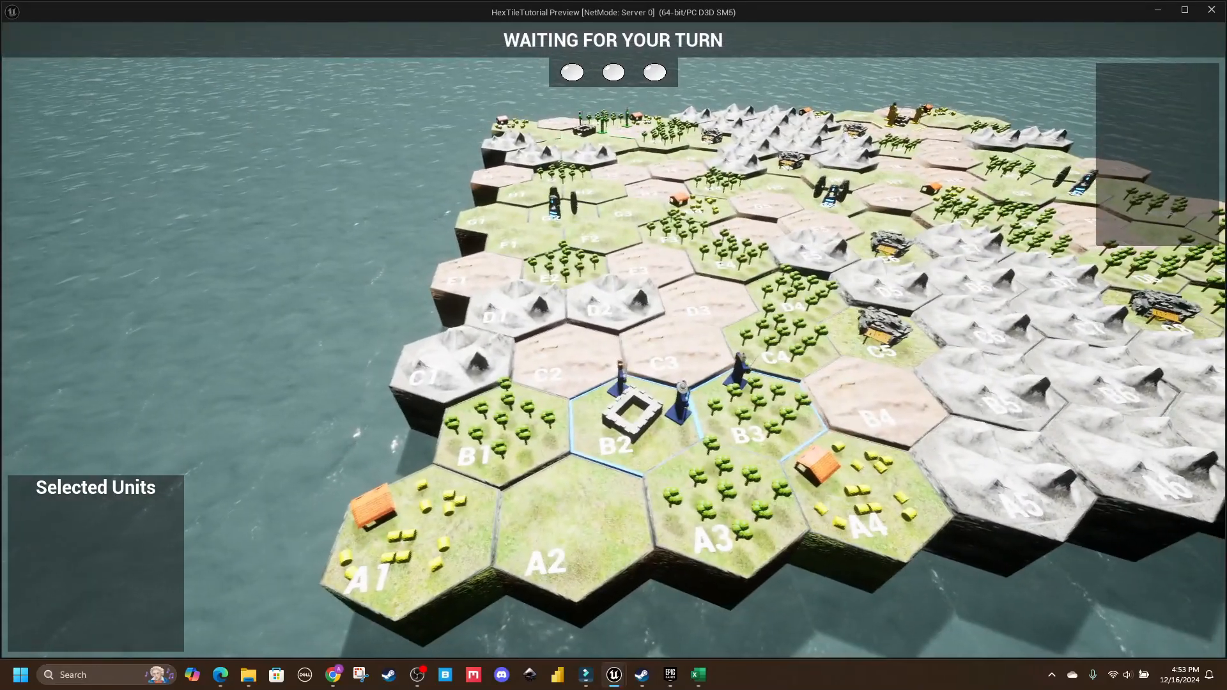
key("w")
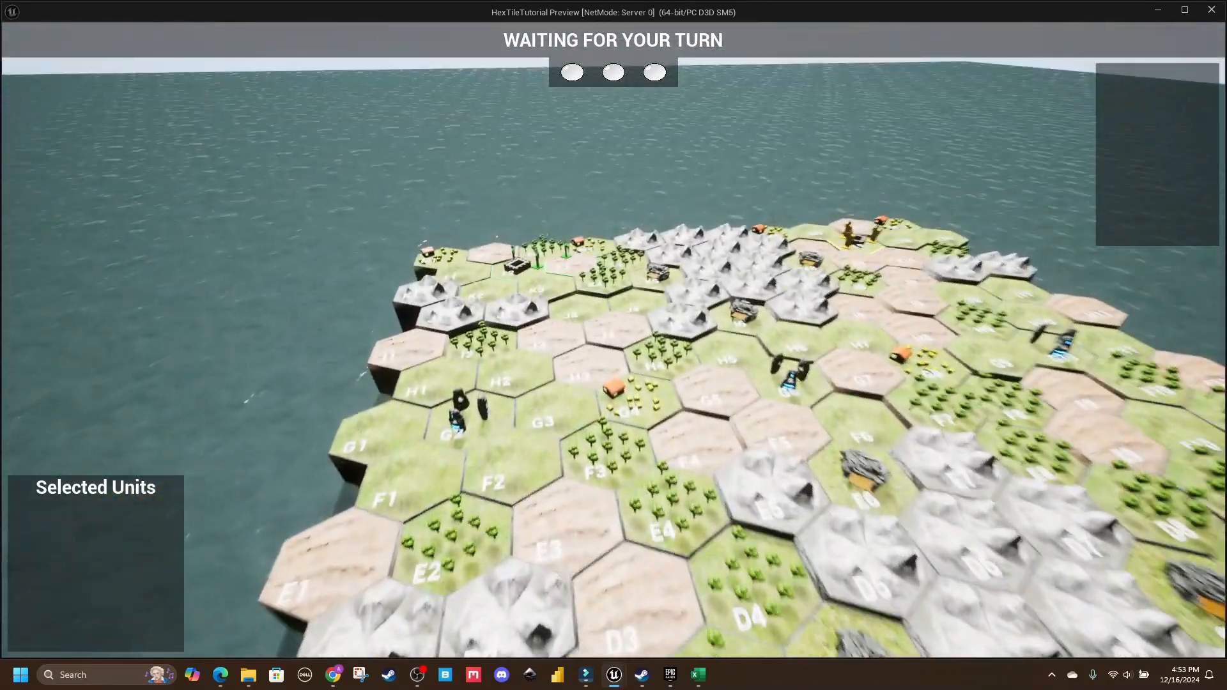
key("w")
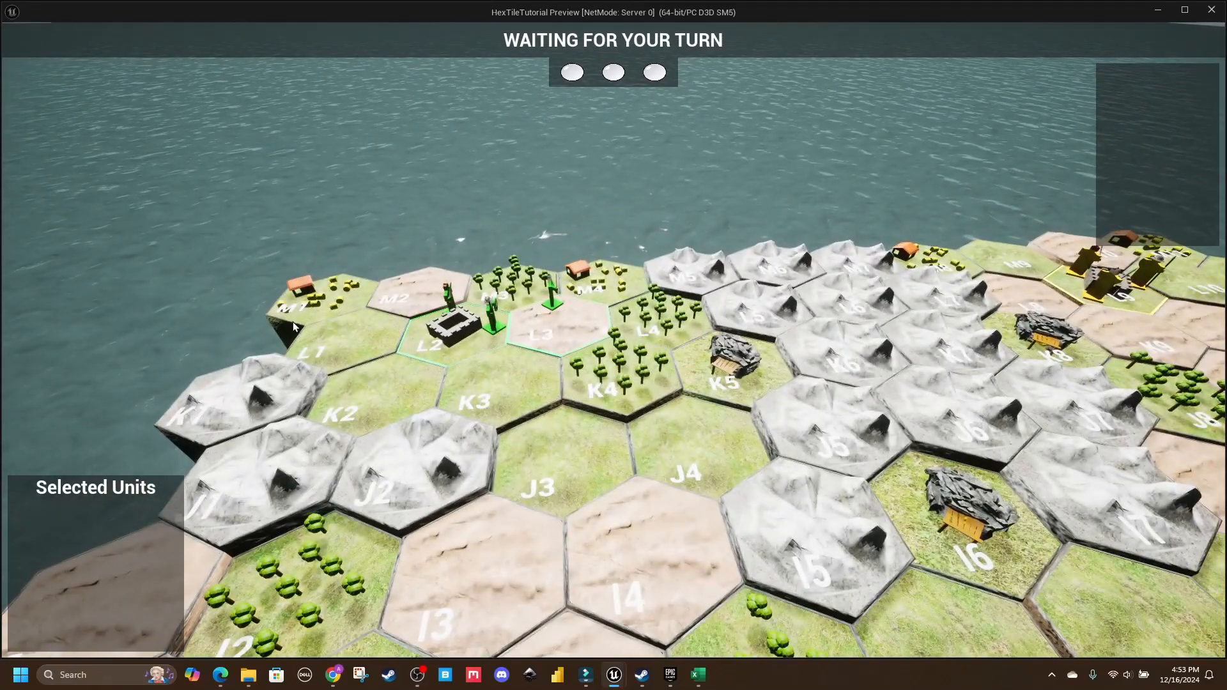
key("s")
right_click_drag(293, 326, 434, 326)
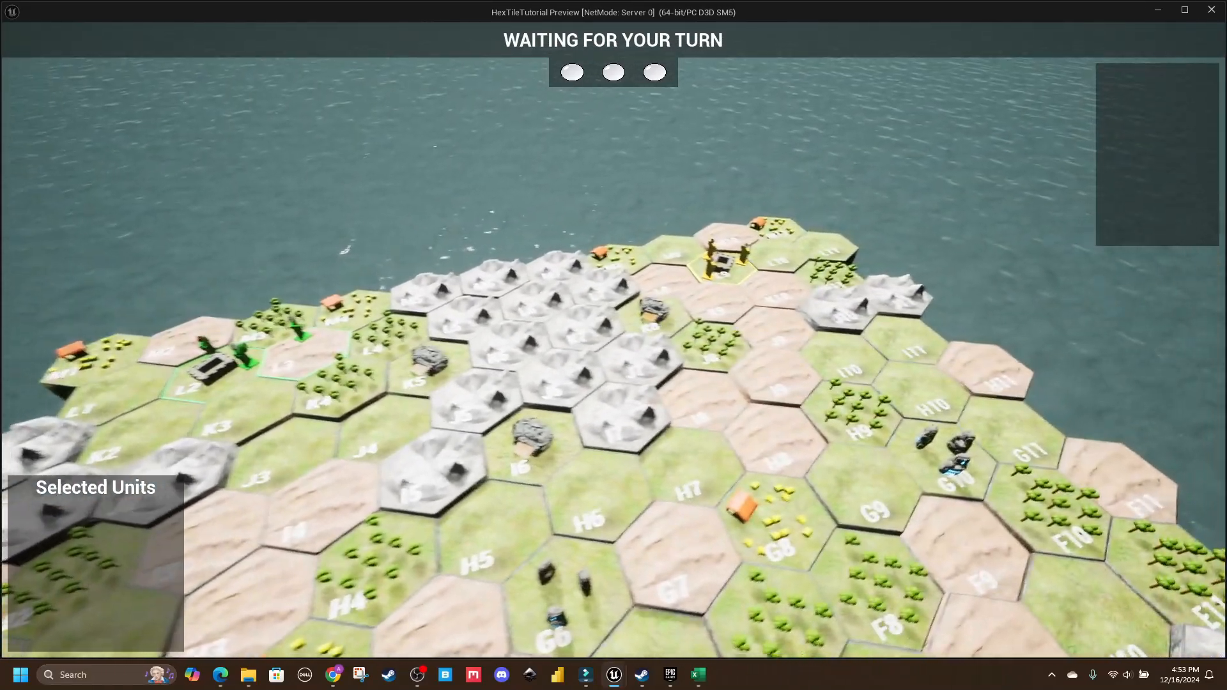
key("s")
key("Escape")
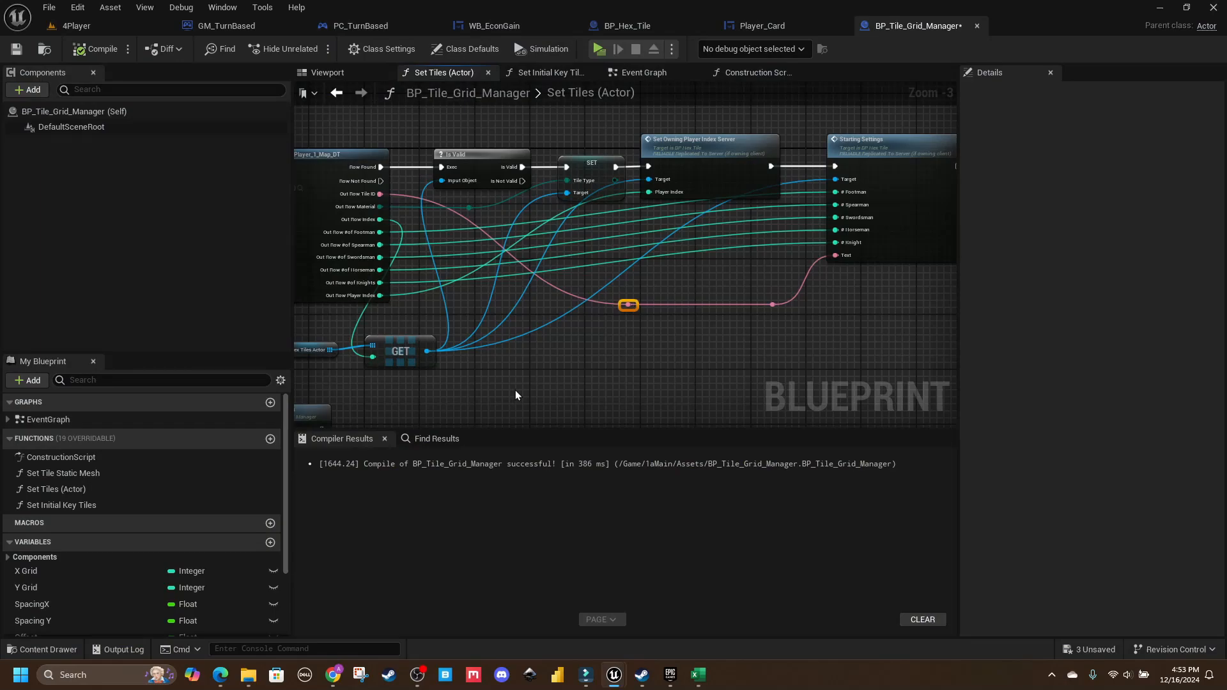
Step: Save the BP_Tile_Grid_Manager blueprint
key("ctrl+s")
right_click_drag(636, 368, 666, 352)
left_click(537, 337)
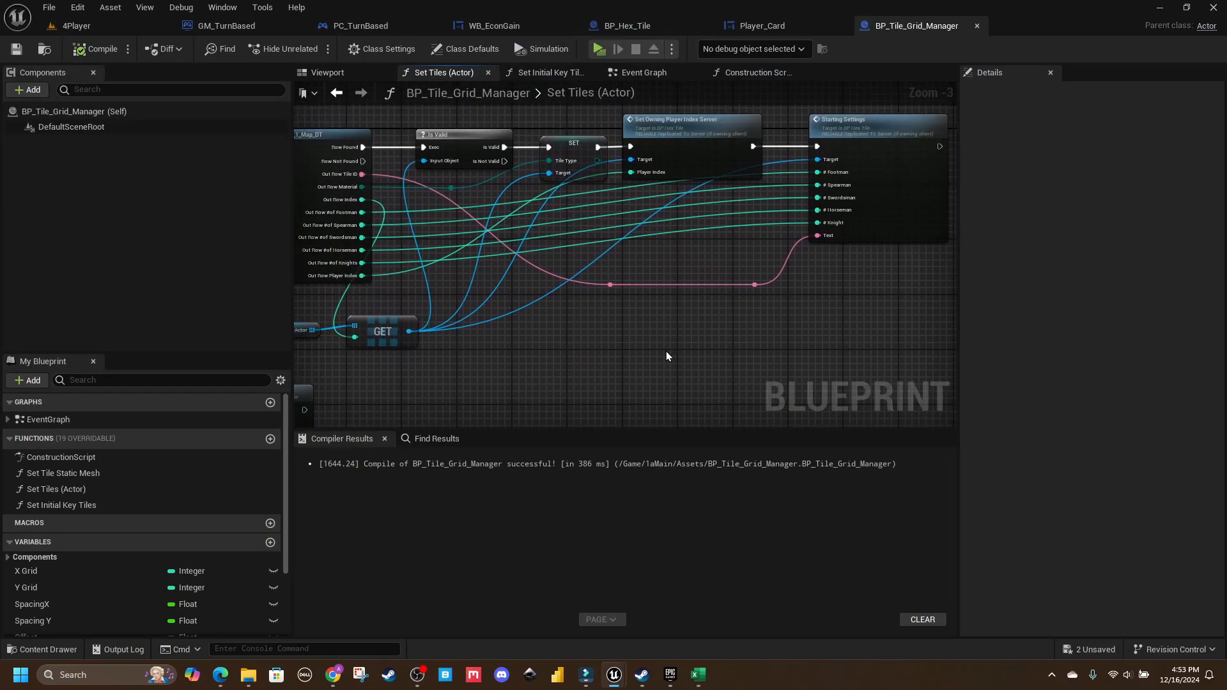
Step: Open the PC_TurnBased Event Graph and examine the mine and farm values feeding the Create WB Econ Gain Widget node
left_click(76, 26)
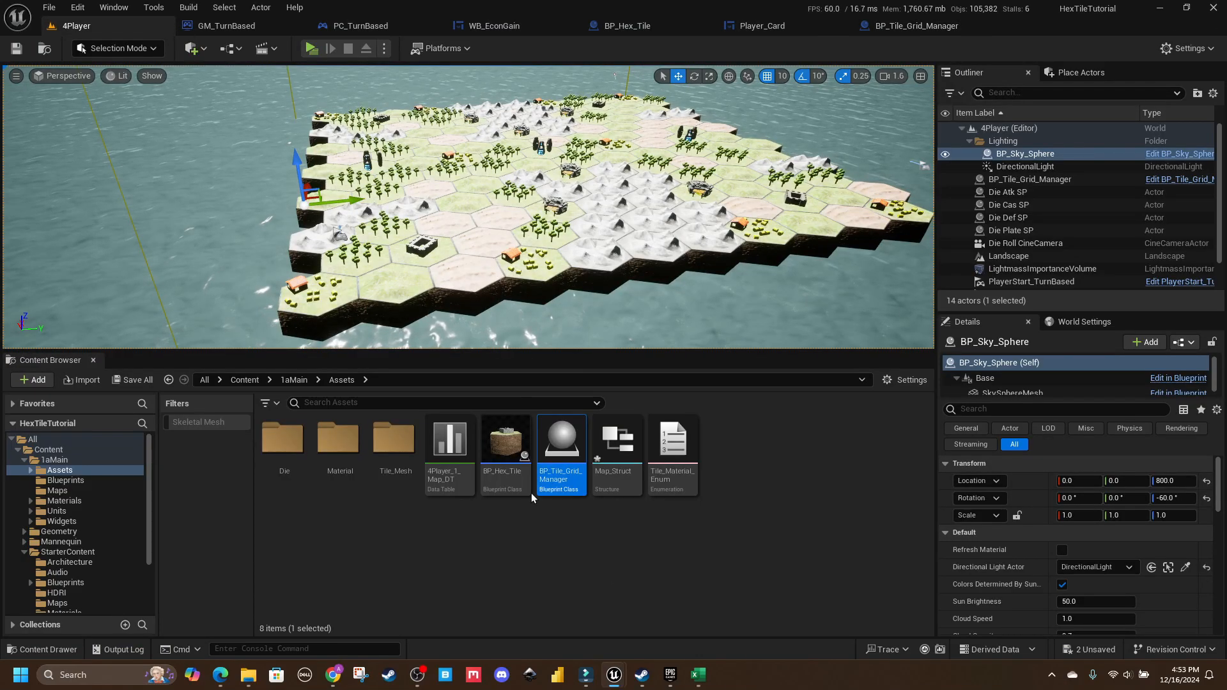
left_click(343, 30)
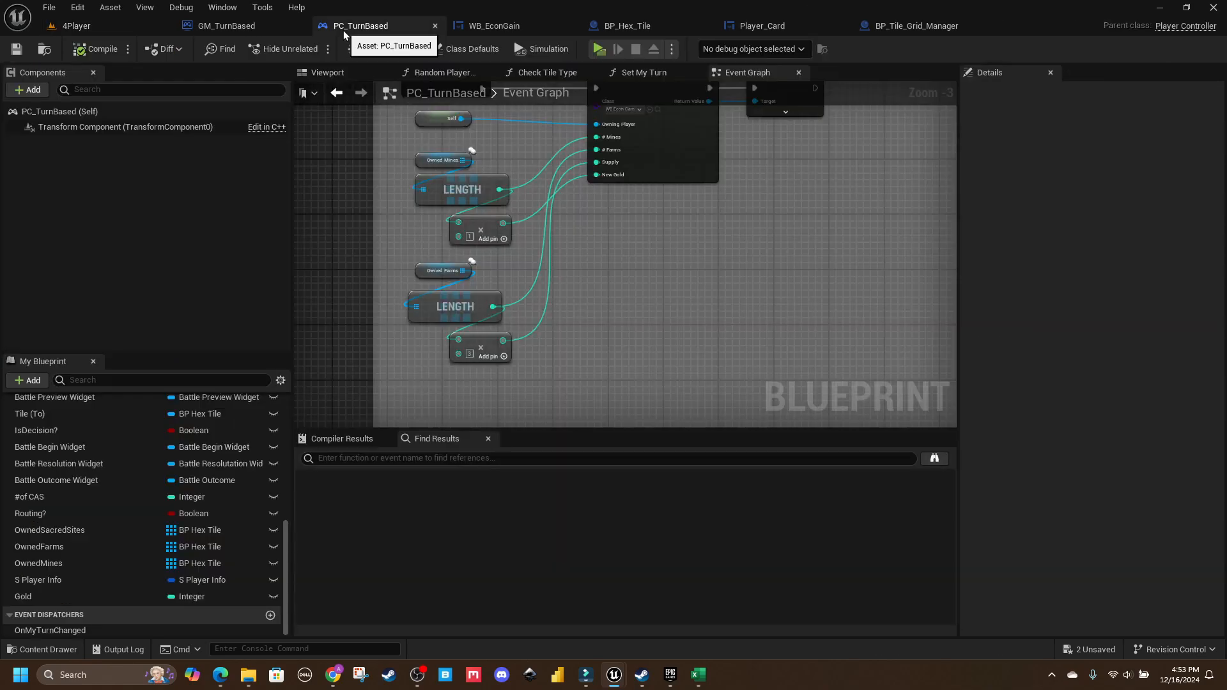
right_click_drag(425, 247, 432, 272)
right_click_drag(466, 235, 471, 250)
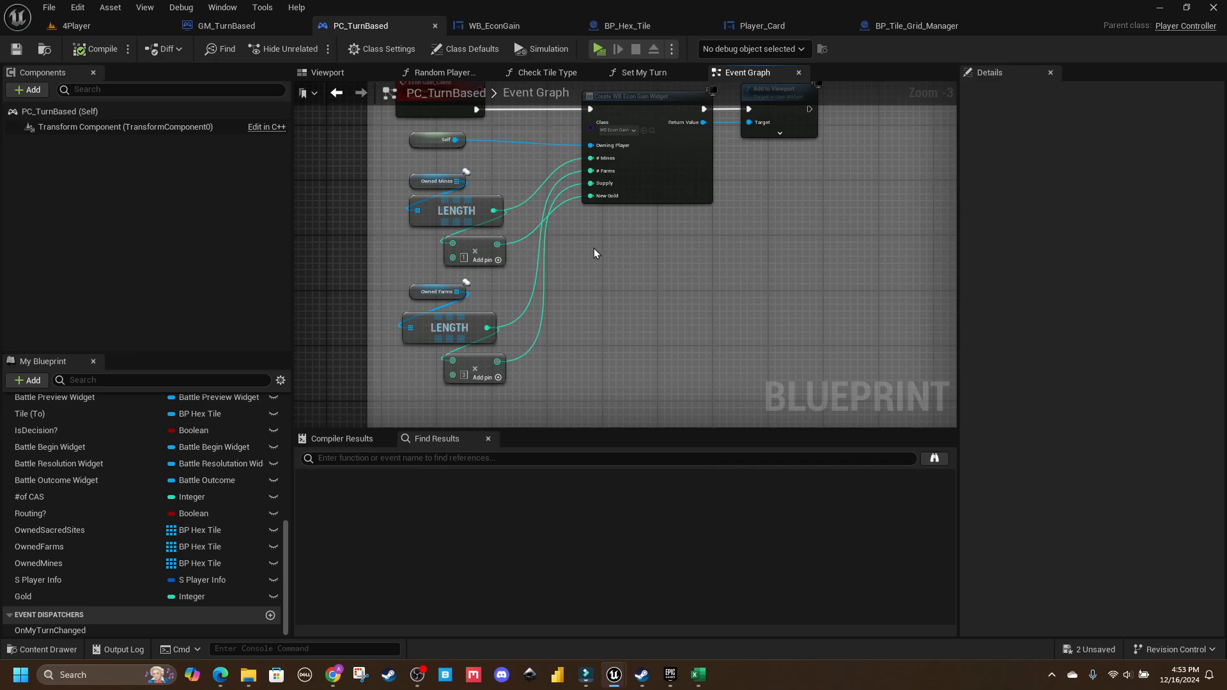
right_click_drag(478, 388, 462, 409)
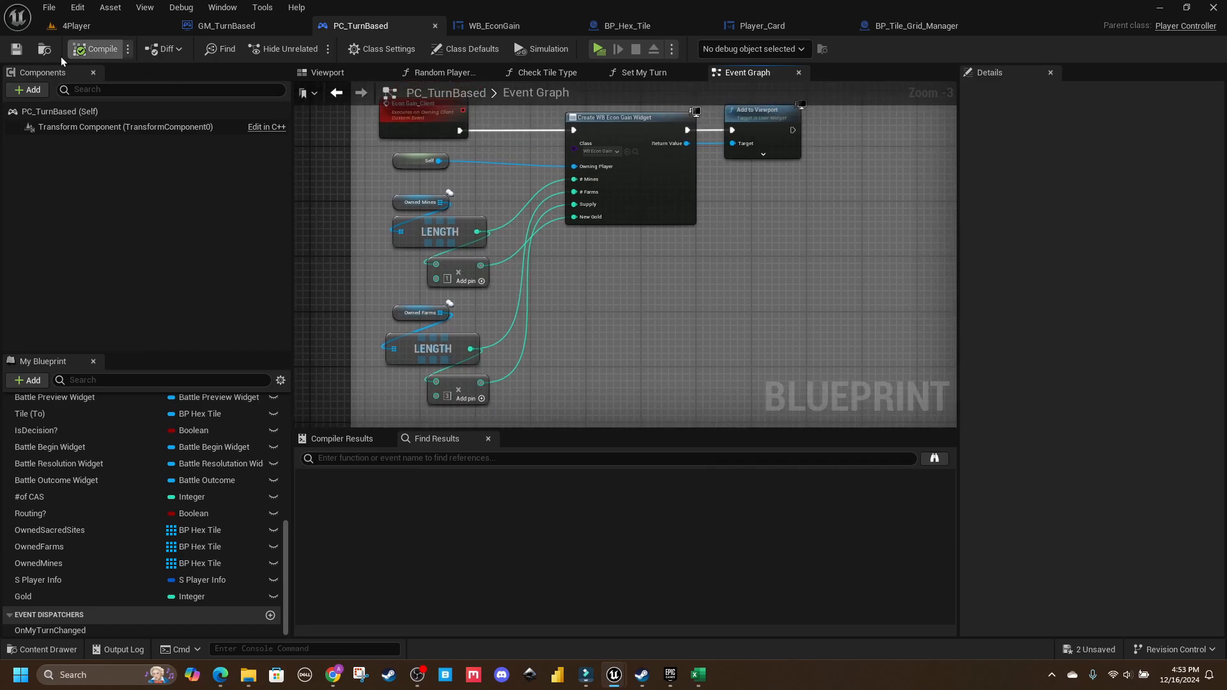
Step: Open the WB_EconGain Event Graph and move the Event Construct node below Event Tick
left_click(480, 24)
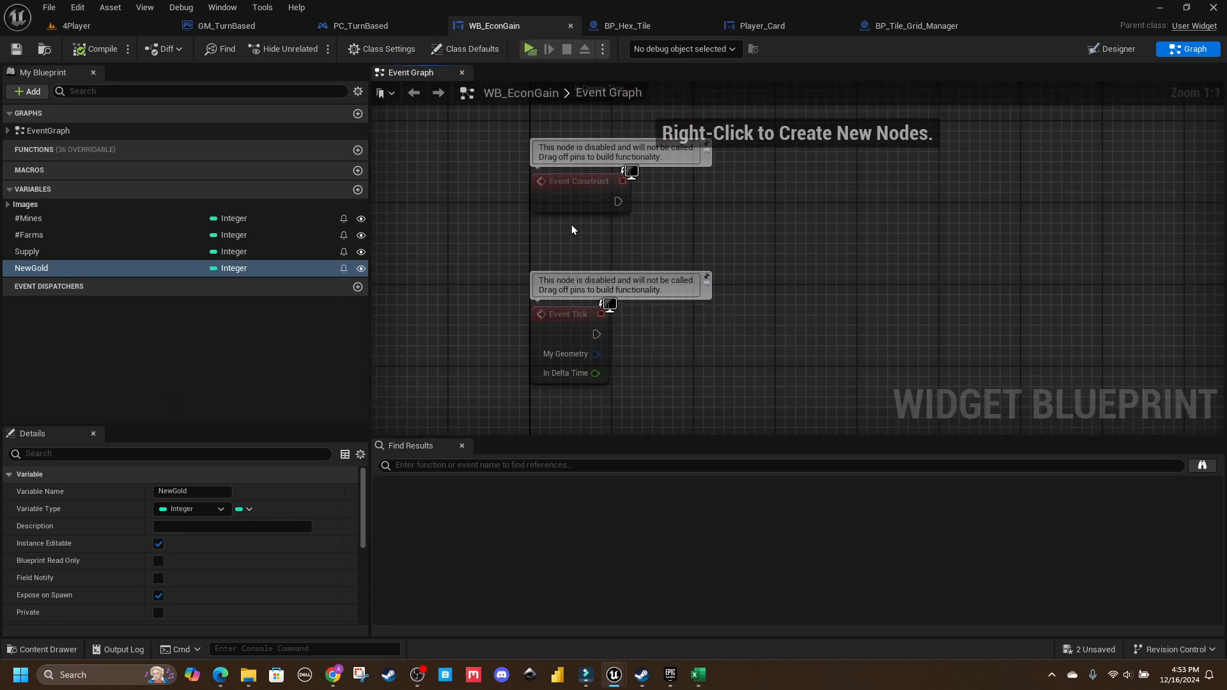
left_click_drag(571, 199, 585, 305)
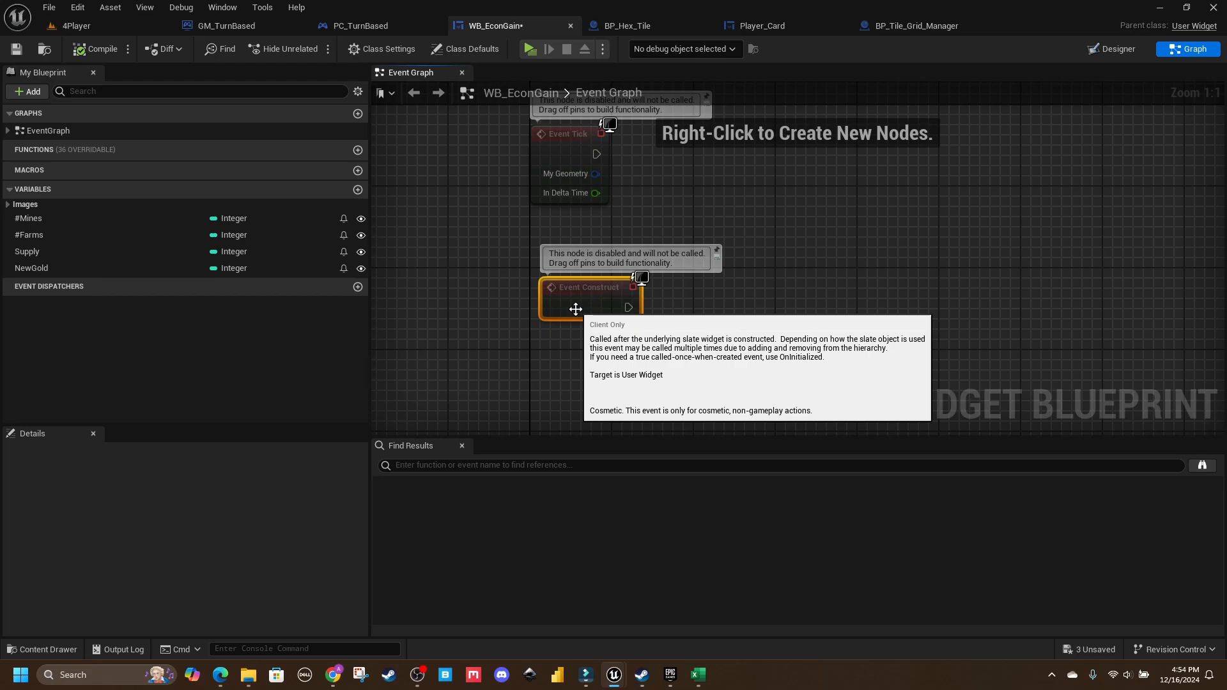
Step: Bind the count text beside the farm image in the WB_EconGain layout to the #Farms variable
left_click(1109, 50)
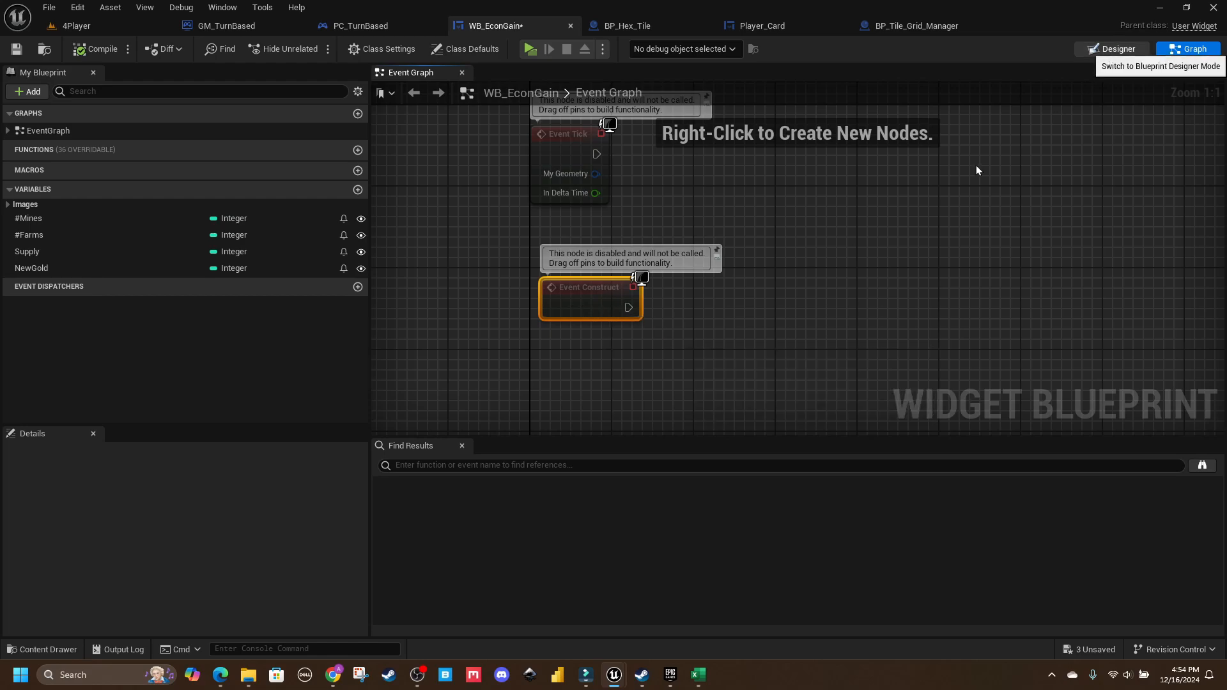
scroll(540, 336, "up", 5)
scroll(543, 322, "down", 2)
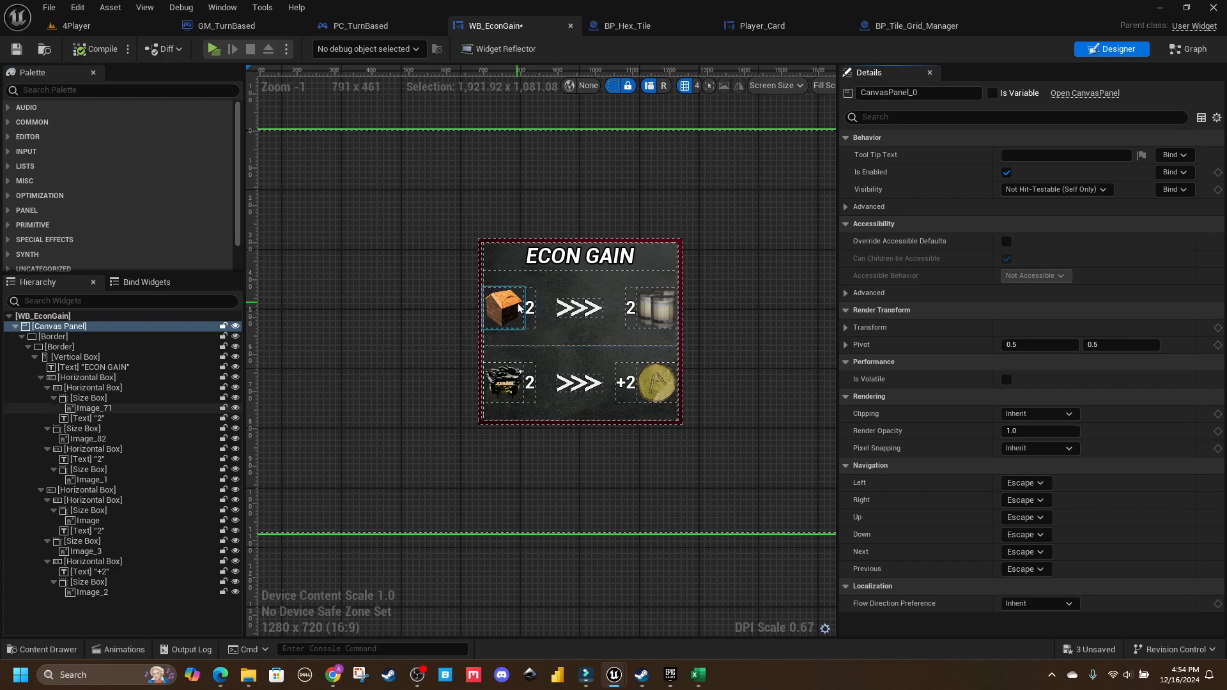
left_click(529, 308)
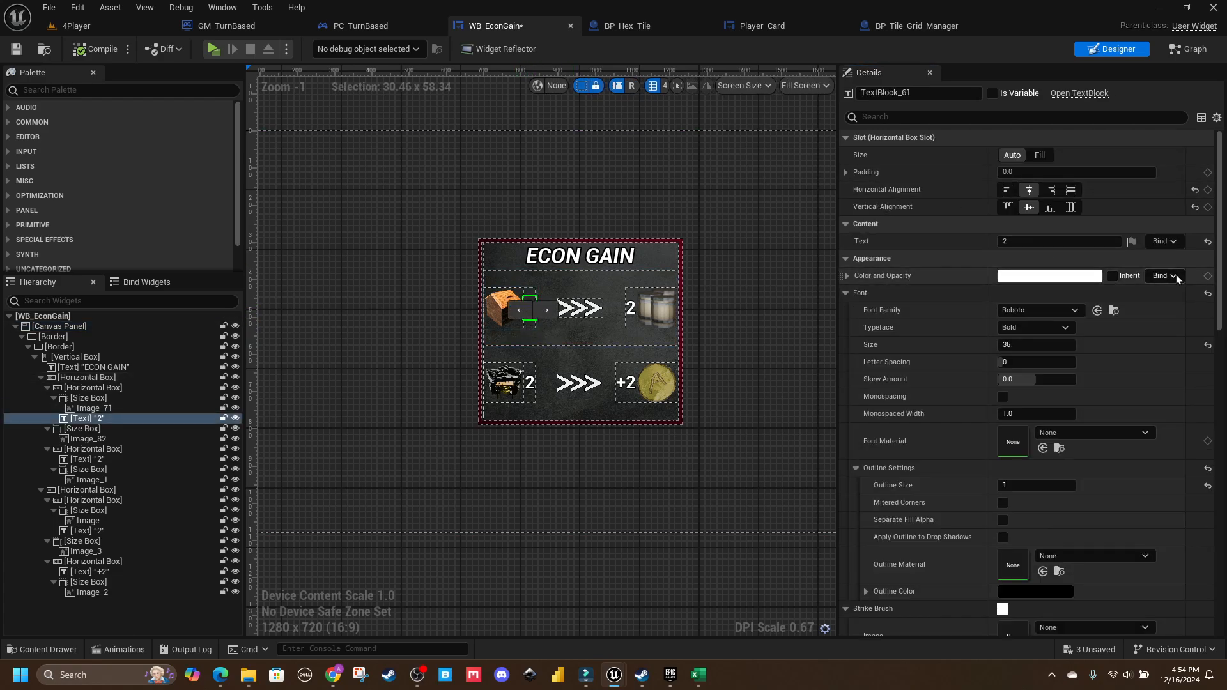
left_click(1161, 241)
left_click(1190, 319)
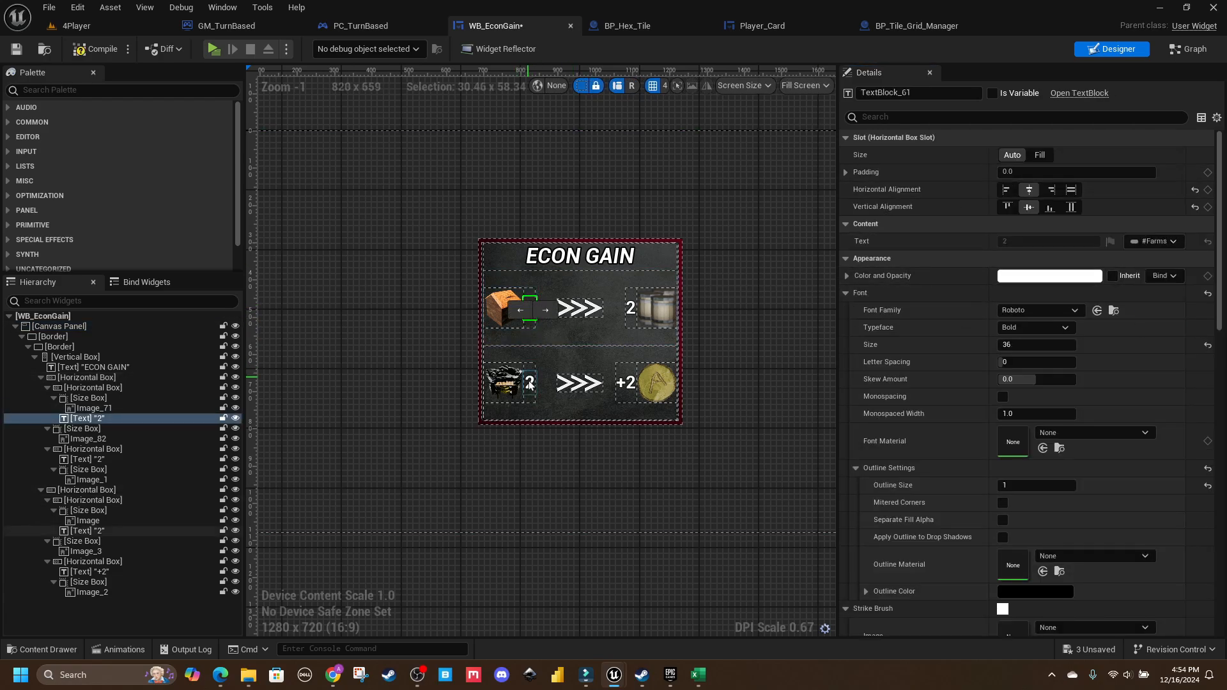
Step: Bind the mine count text to the #Mines variable and the text beside the barrels image to Supply
left_click(529, 382)
left_click(1161, 241)
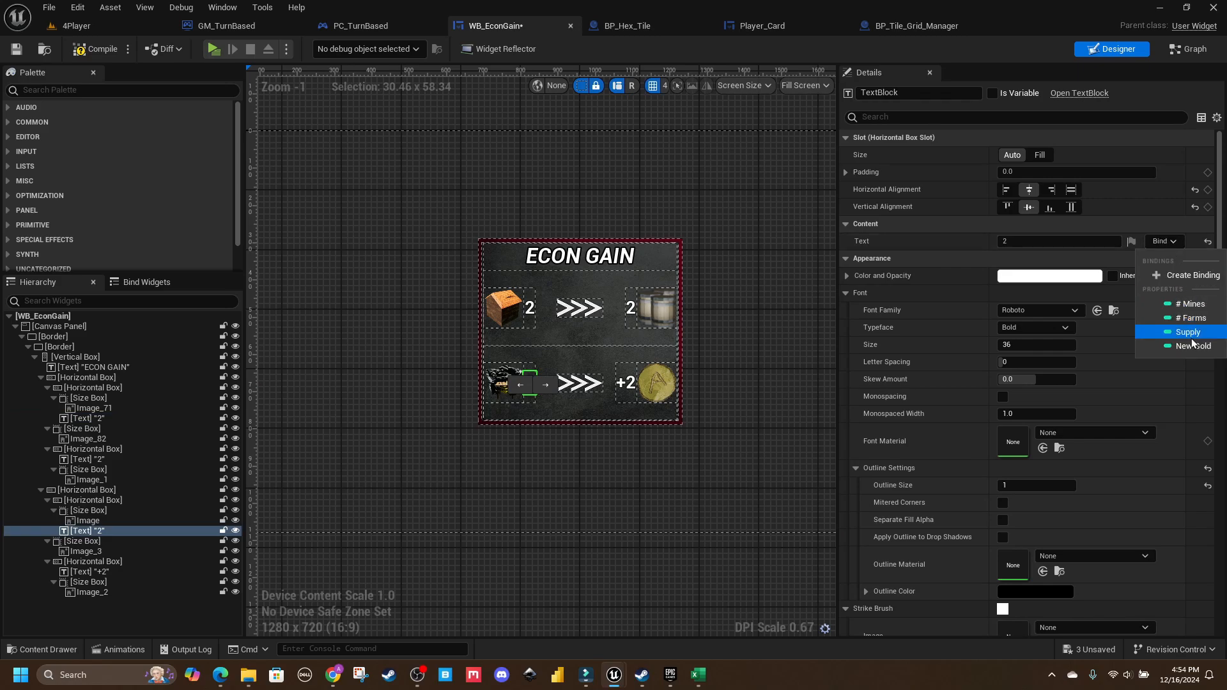
left_click(1189, 303)
left_click(631, 308)
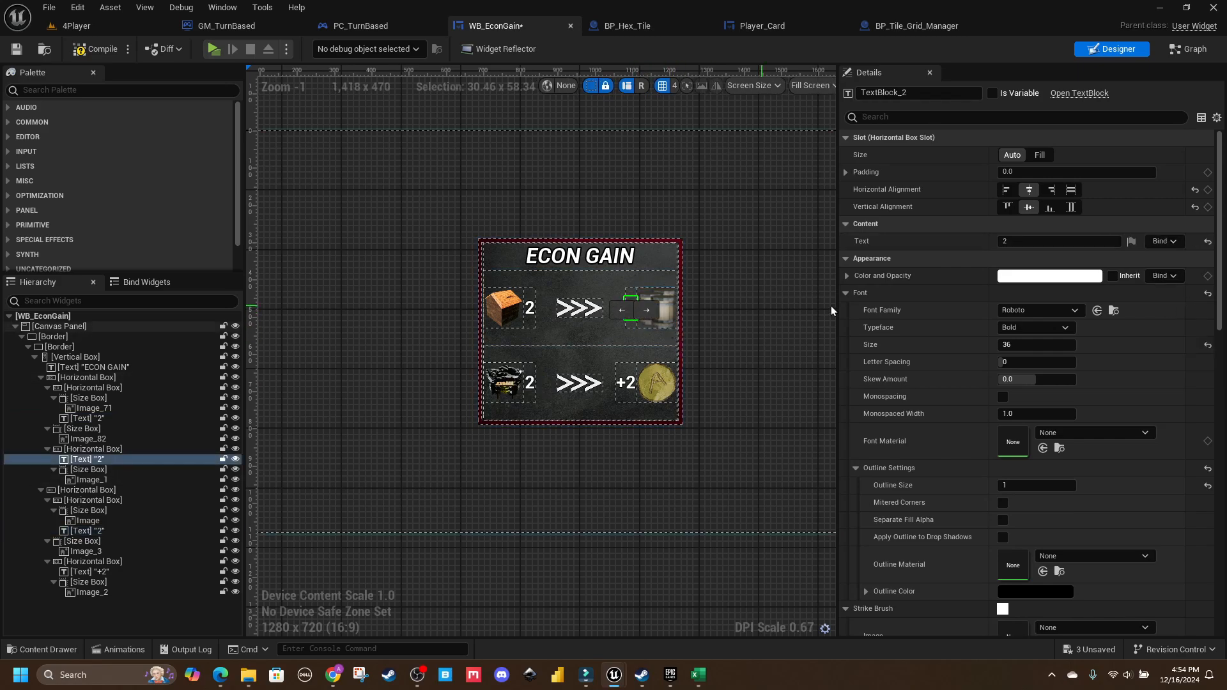
left_click(1161, 241)
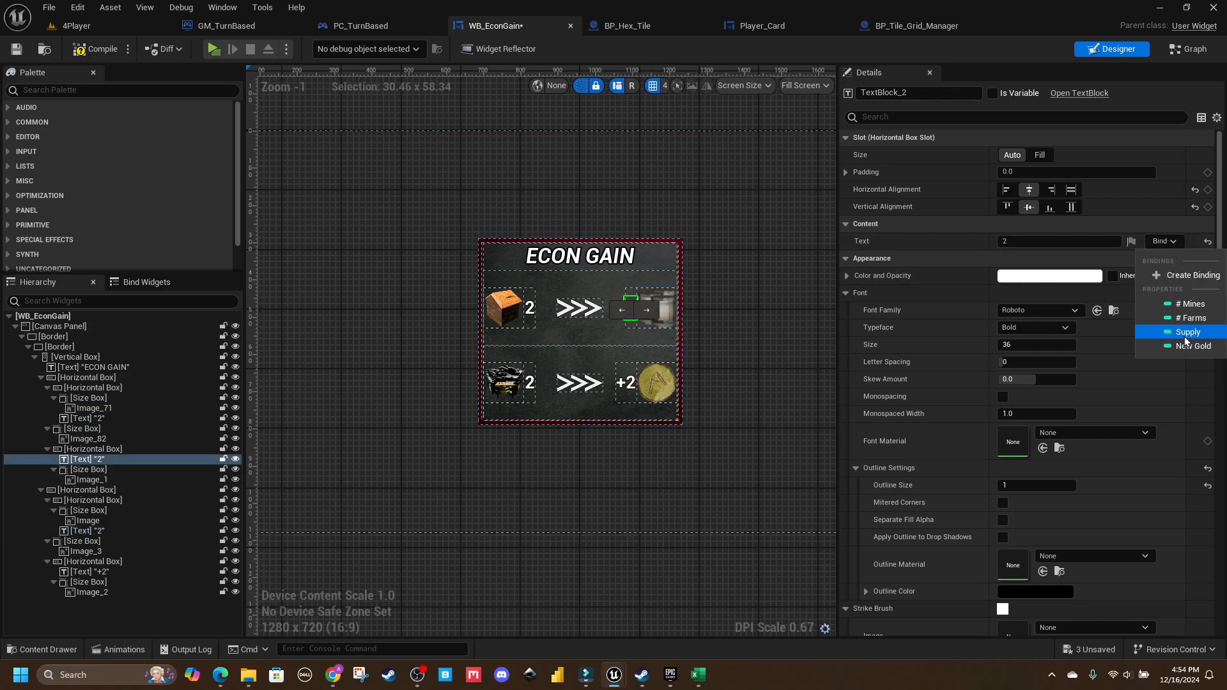
left_click(1186, 331)
Step: Add a getter for the NewGold variable below Event Construct in the WB_EconGain Event Graph
left_click(626, 382)
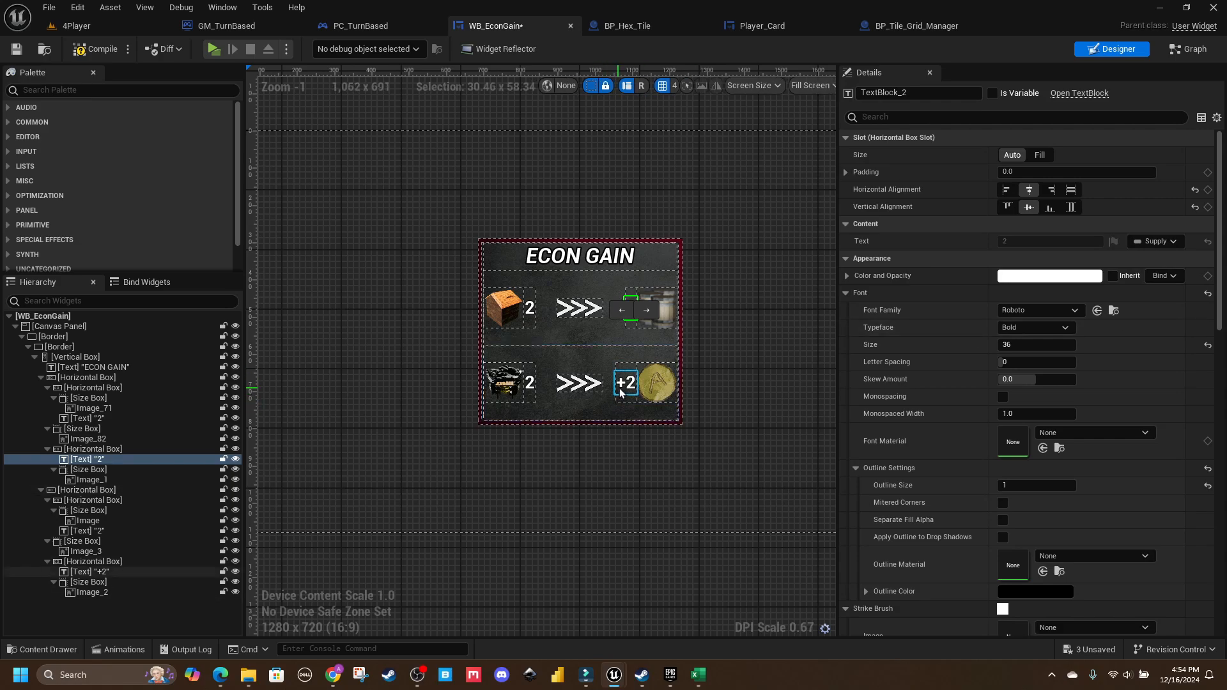
left_click(617, 422)
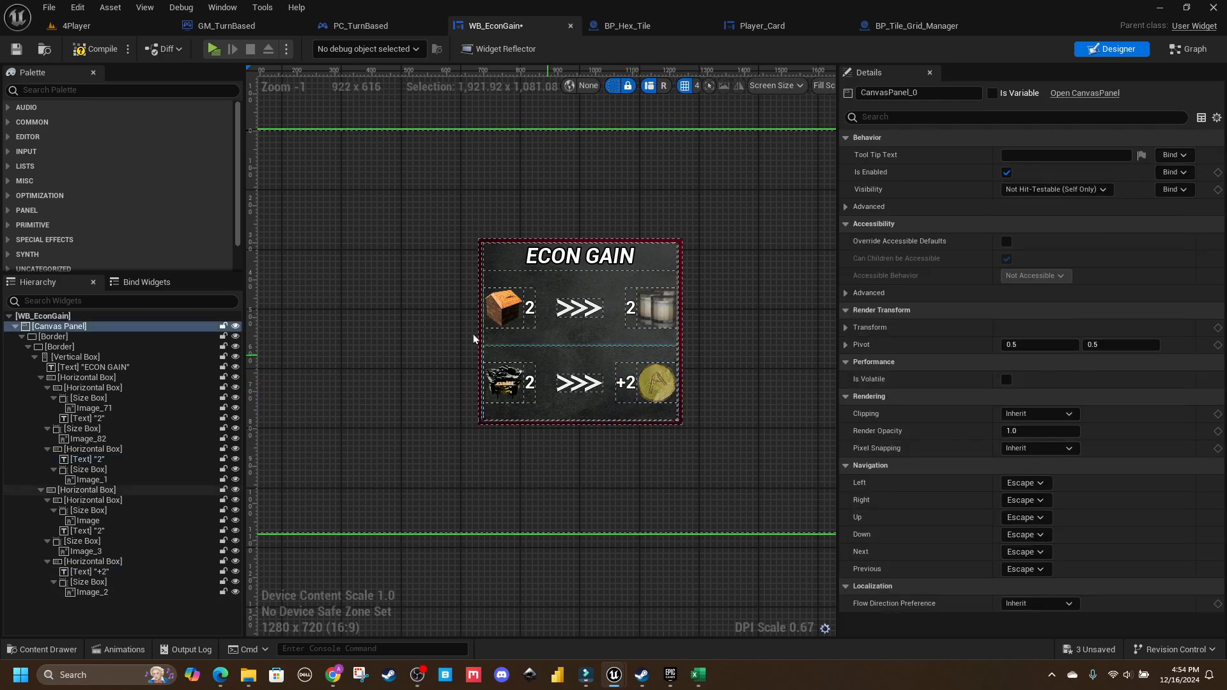
left_click(1186, 54)
left_click(584, 315)
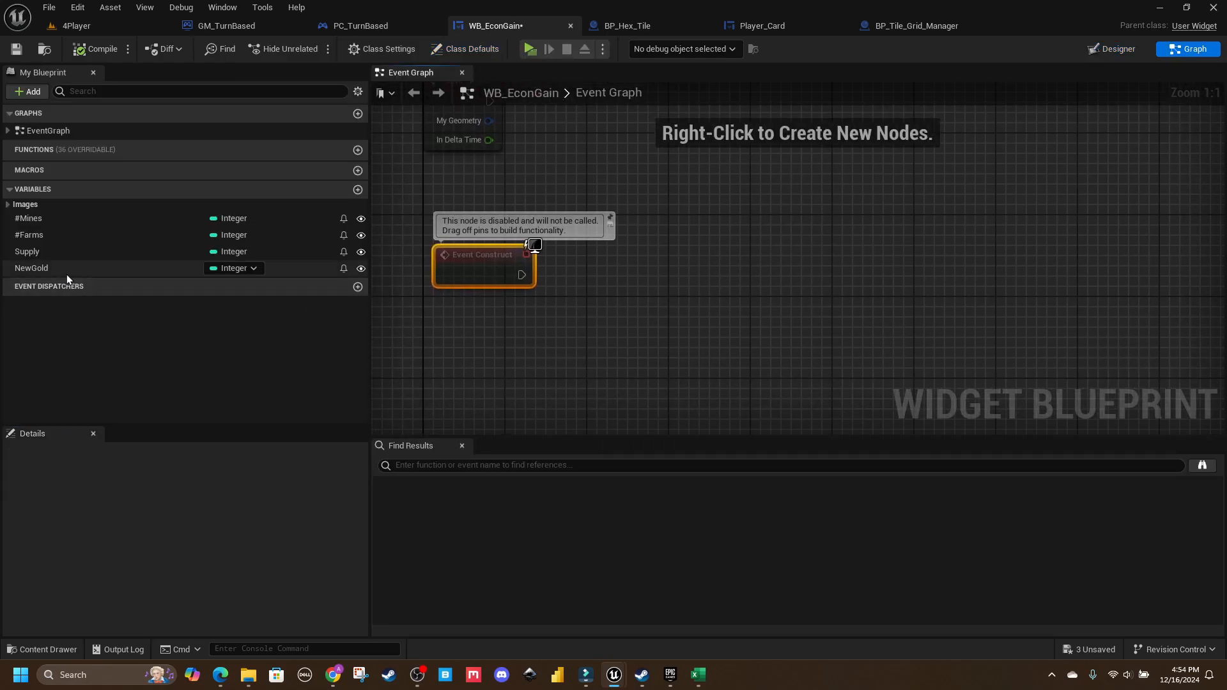
left_click_drag(66, 274, 457, 339)
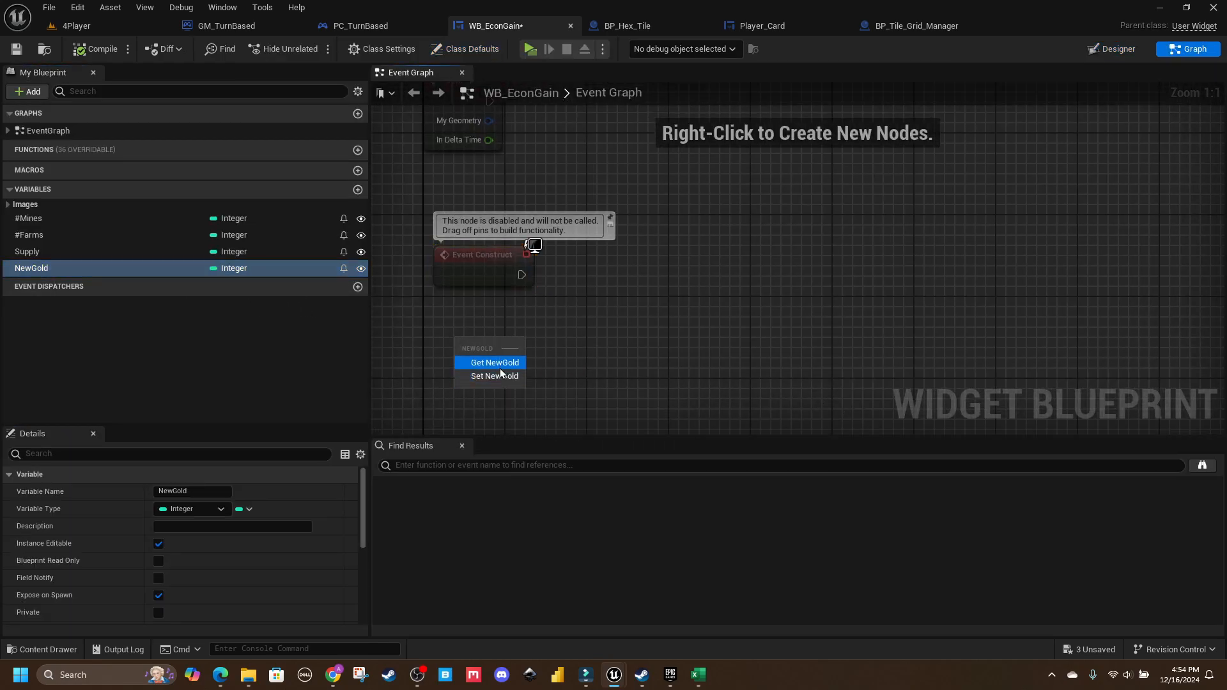
left_click(496, 363)
Step: Name the "+2" text block Text_NewGold, expose it as a variable, and return to the Event Graph
left_click(1139, 49)
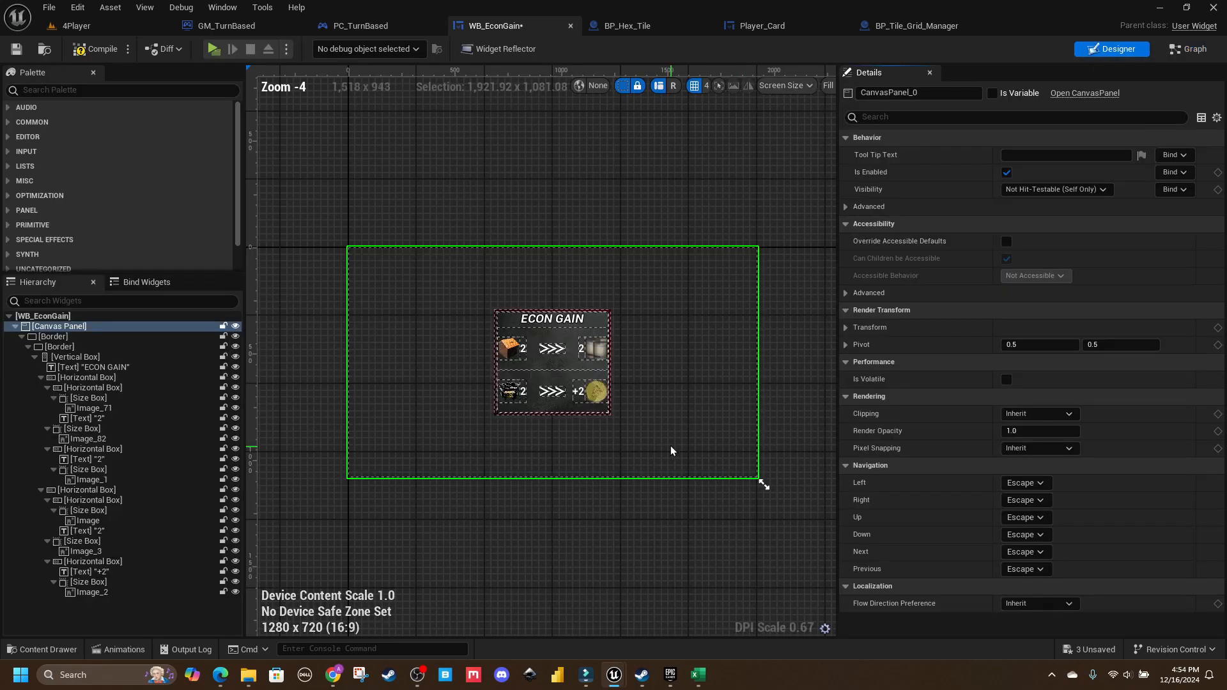
left_click(579, 391)
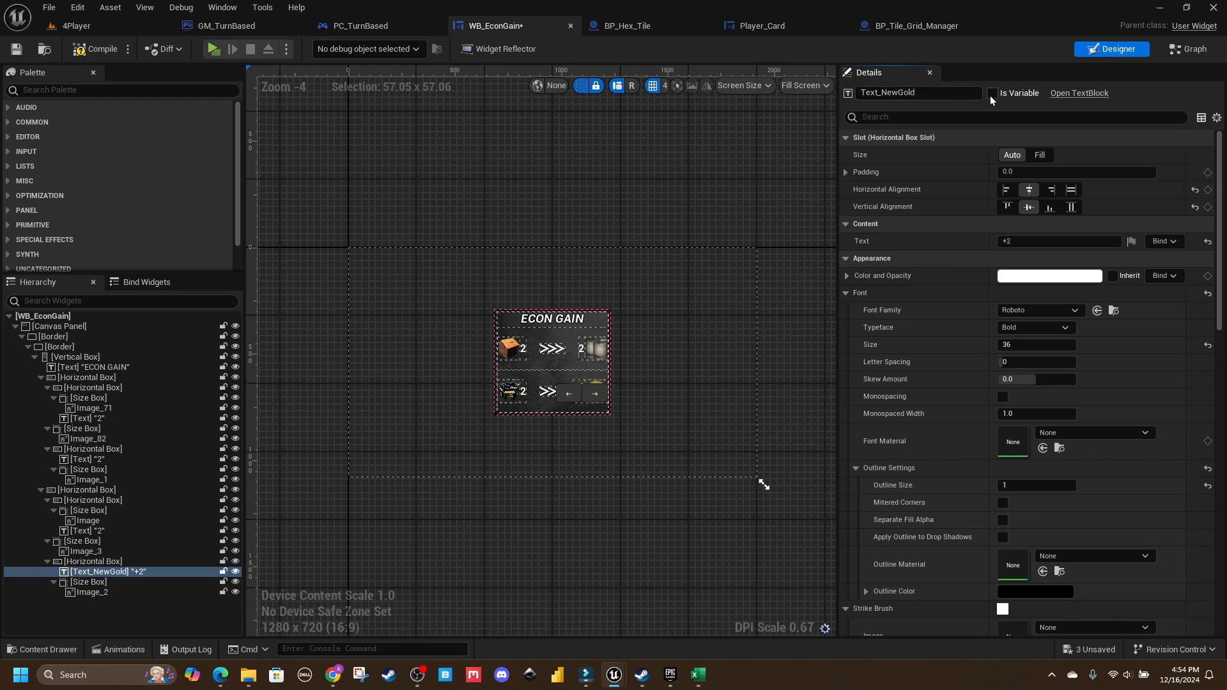
left_click(1189, 49)
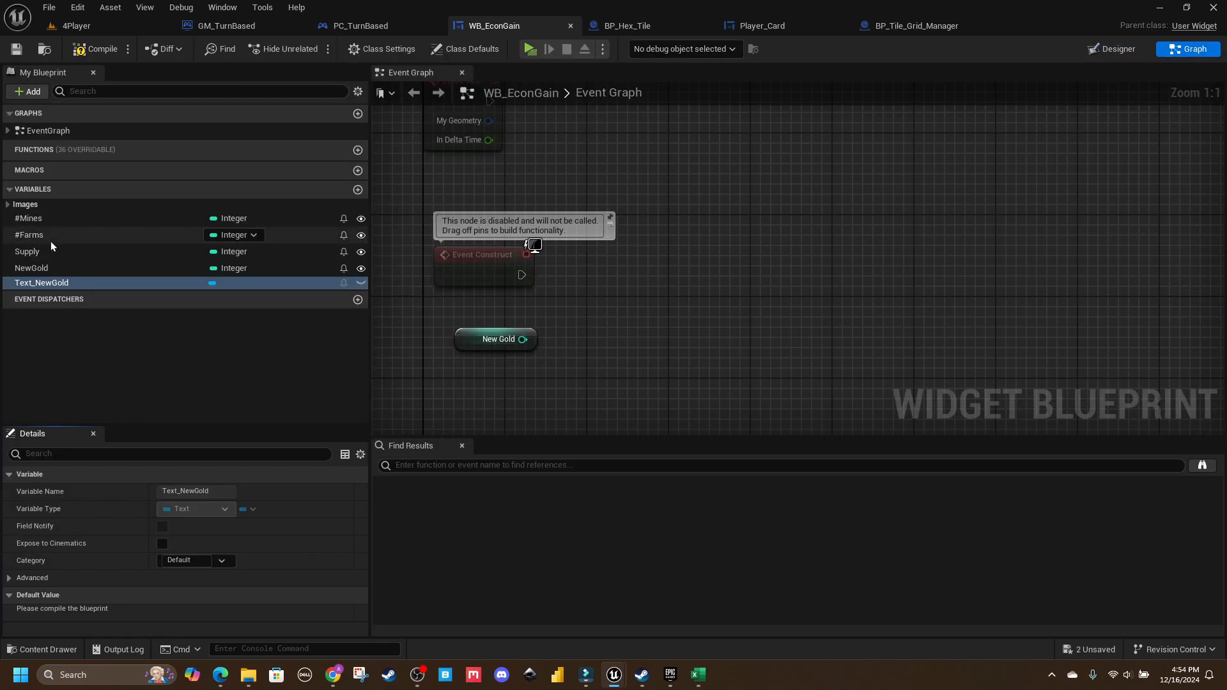
Step: Add a Text_NewGold getter with a node setting its Text, and feed that Text input from a Format Text node
left_click_drag(63, 281, 644, 359)
left_click(517, 400)
type("set text")
left_click(623, 507)
type("format")
key("Return")
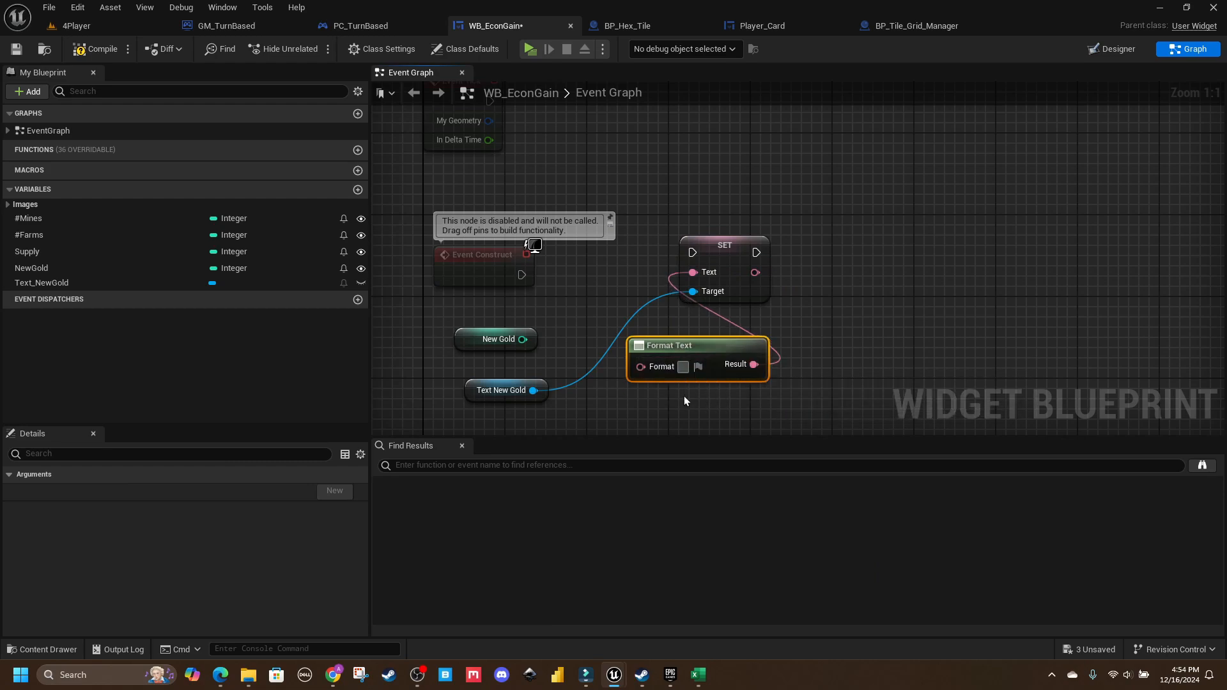
Step: Give the Format Text node the pattern #{#} and connect New Gold to its # argument
type("{#")
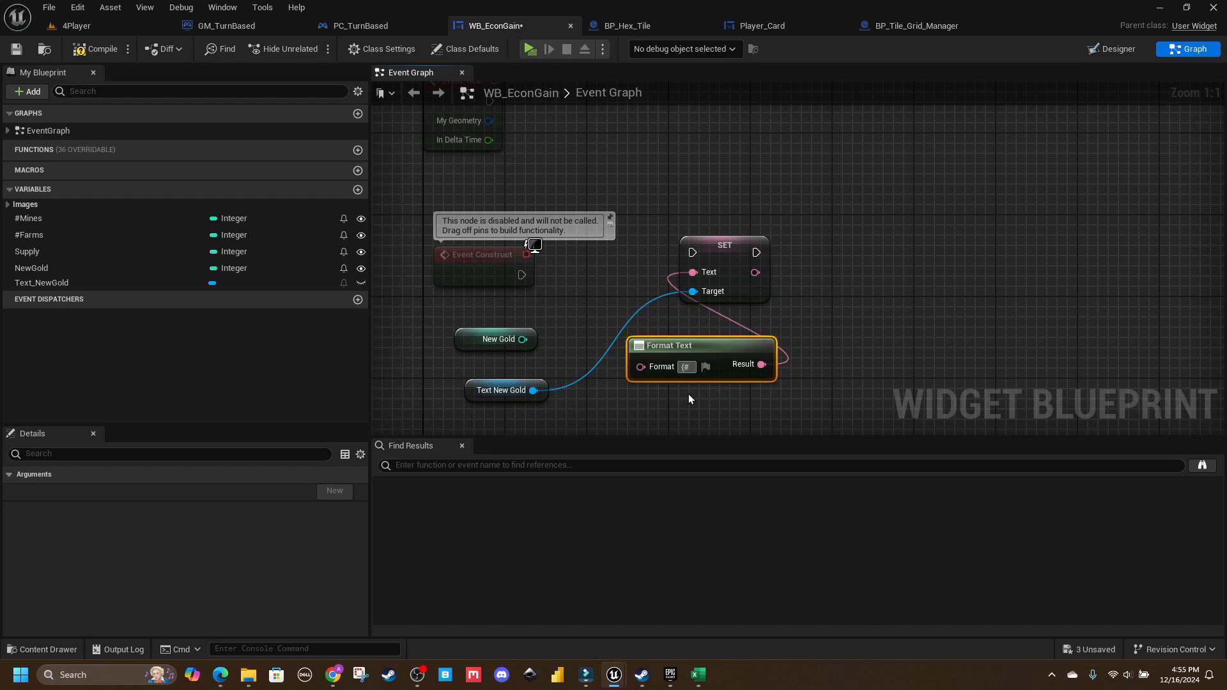
type("}")
key("Return")
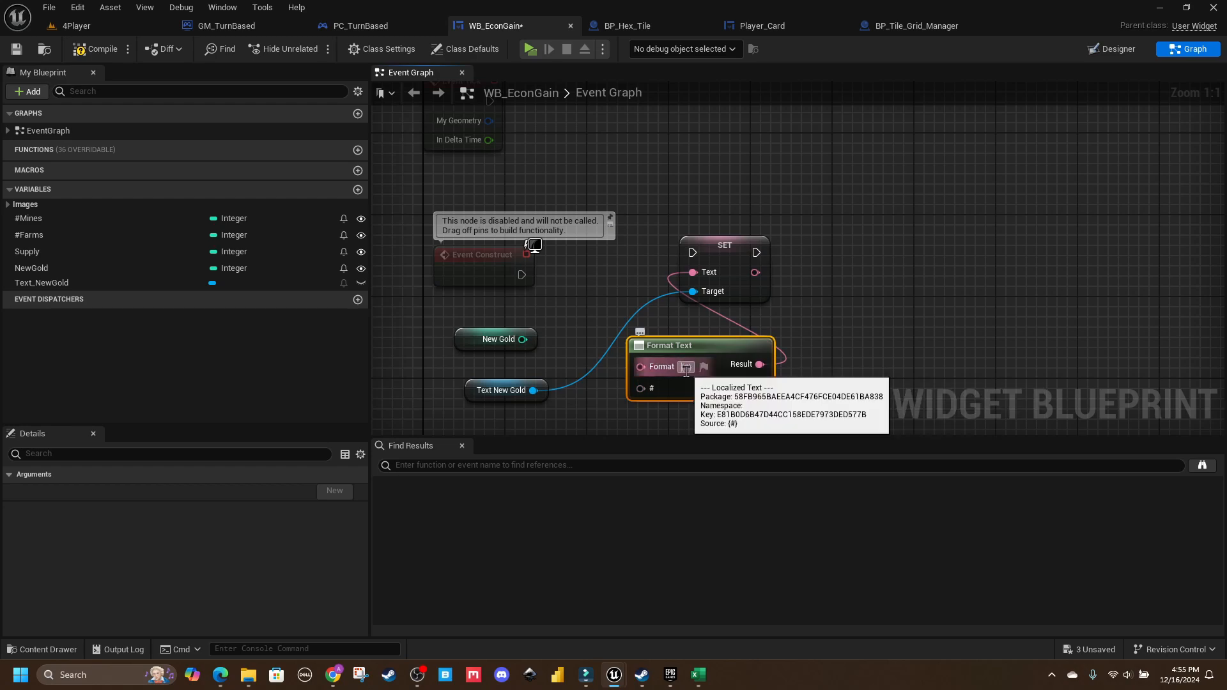
type("#")
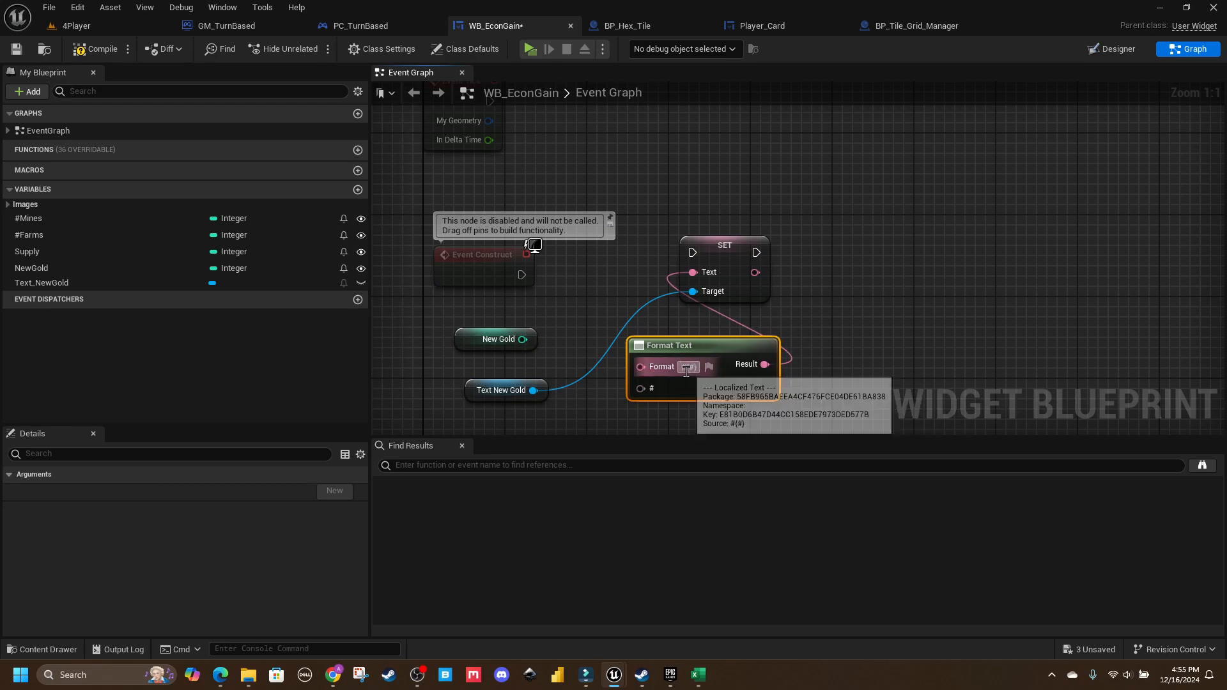
left_click_drag(522, 339, 640, 388)
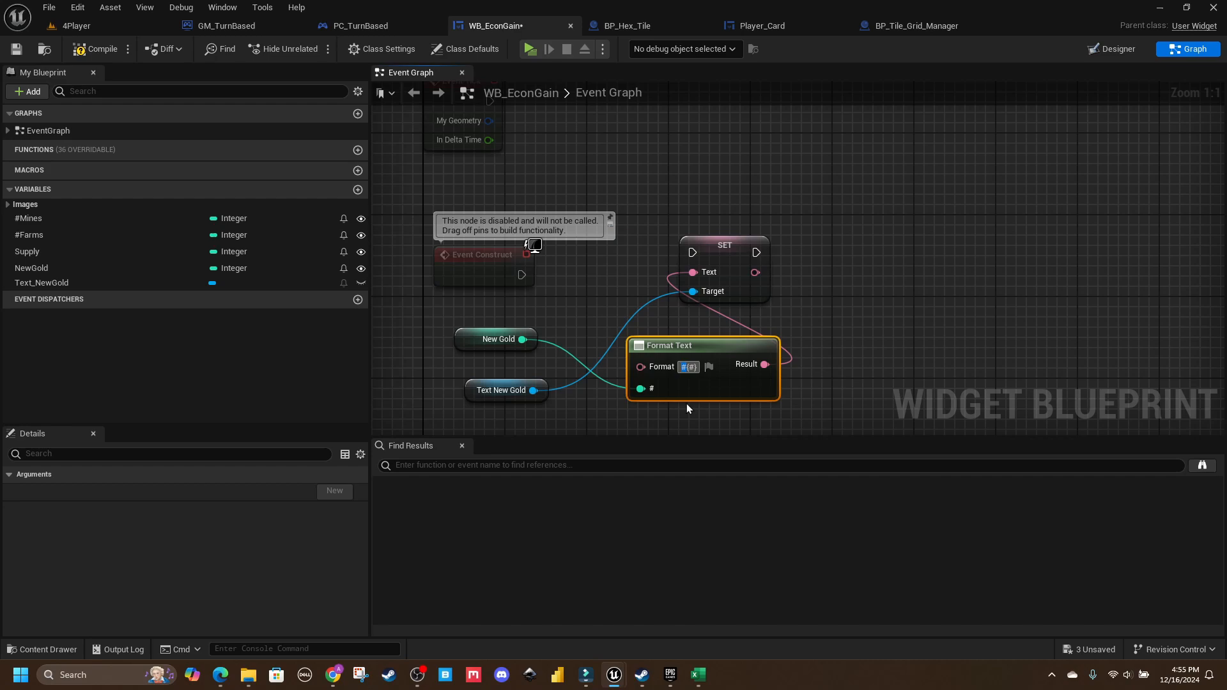
Step: Change the Format Text pattern to ${#} and connect Event Construct to the SET node
type("$")
key("Return")
left_click_drag(522, 275, 727, 270)
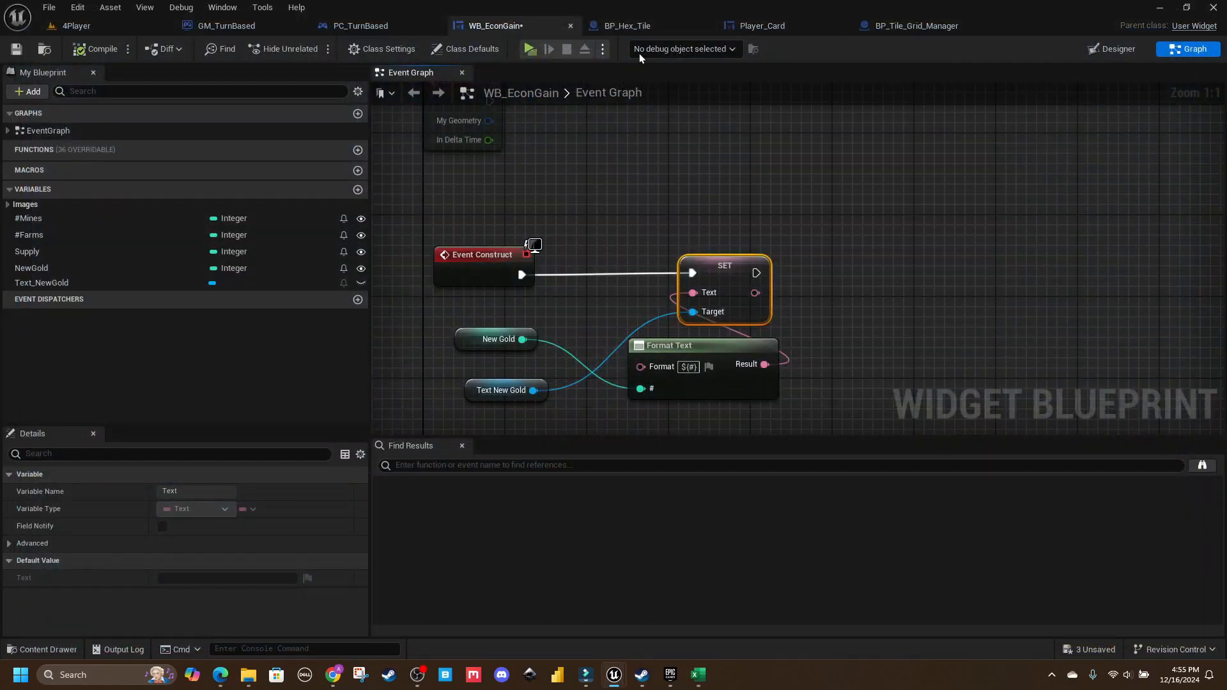
Step: Set the number of players to 2, play the game to check the Econ Gain widget, and stop the preview
left_click(602, 49)
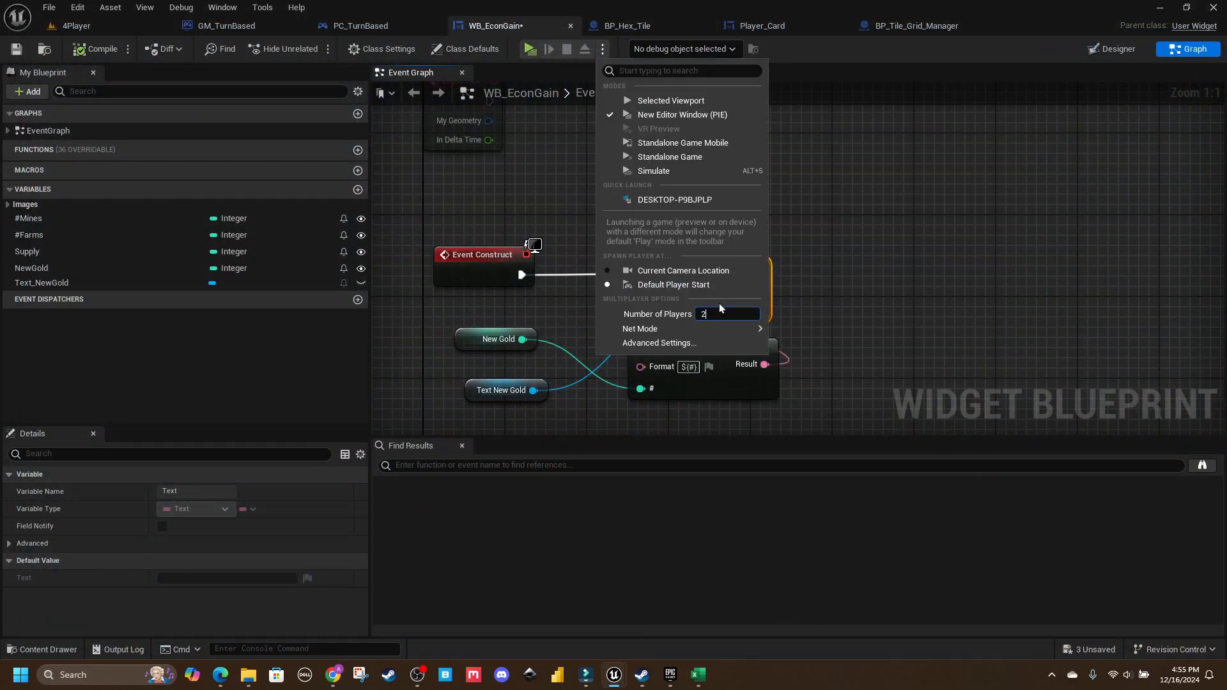
left_click(526, 55)
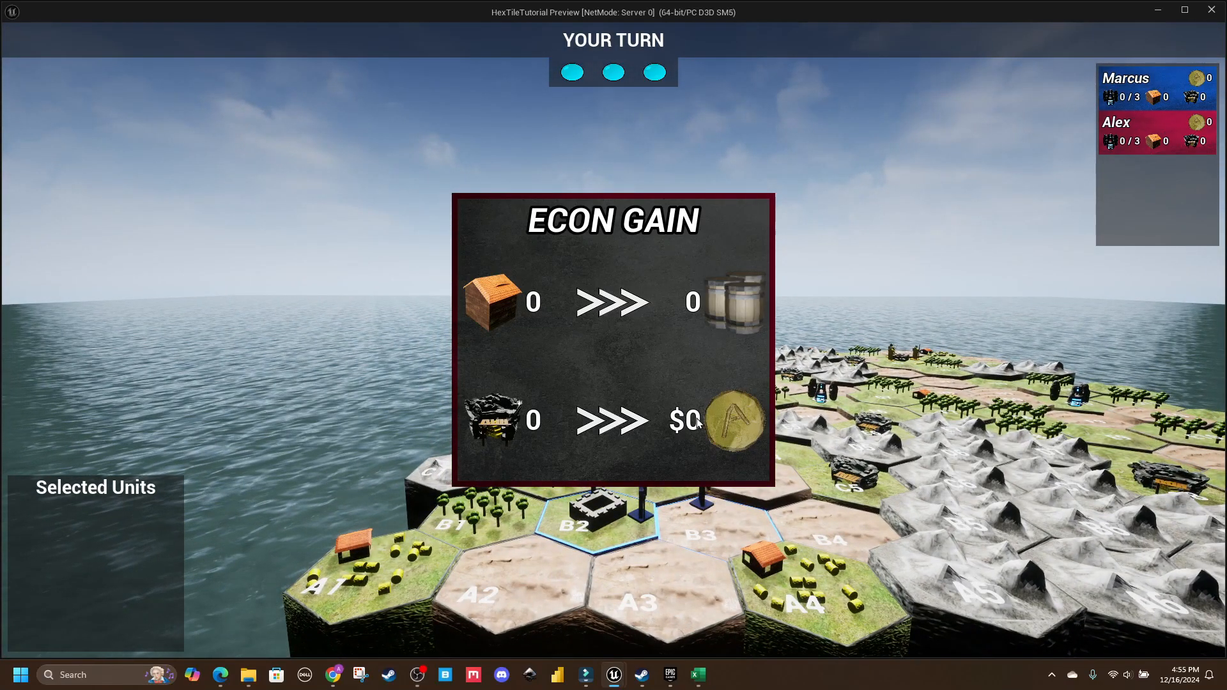
key("Escape")
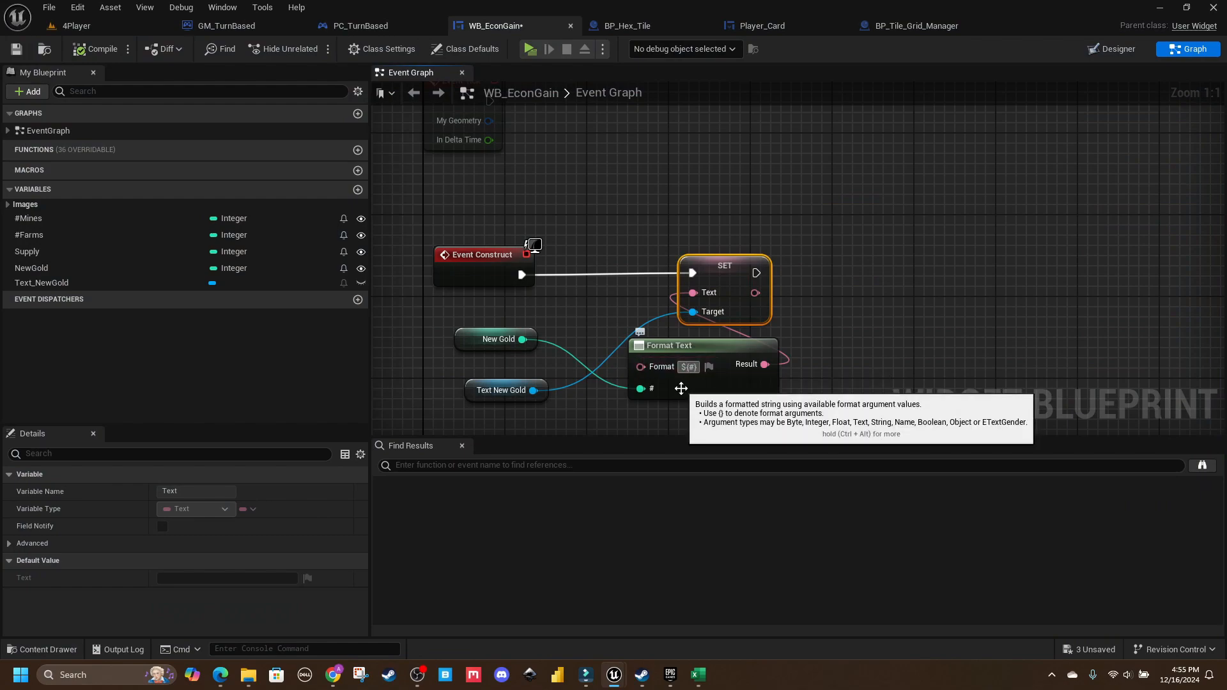
Step: Change the Format Text pattern to #{#} and compile and save the widget
type("#")
key("Return")
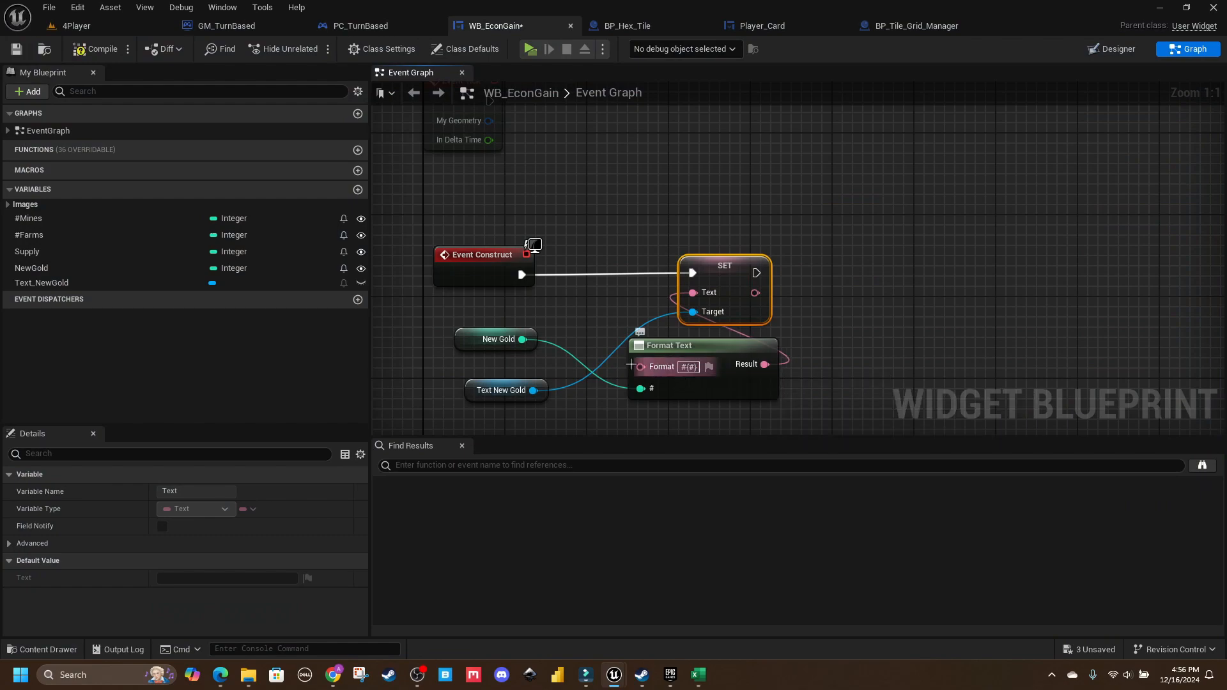
left_click(796, 219)
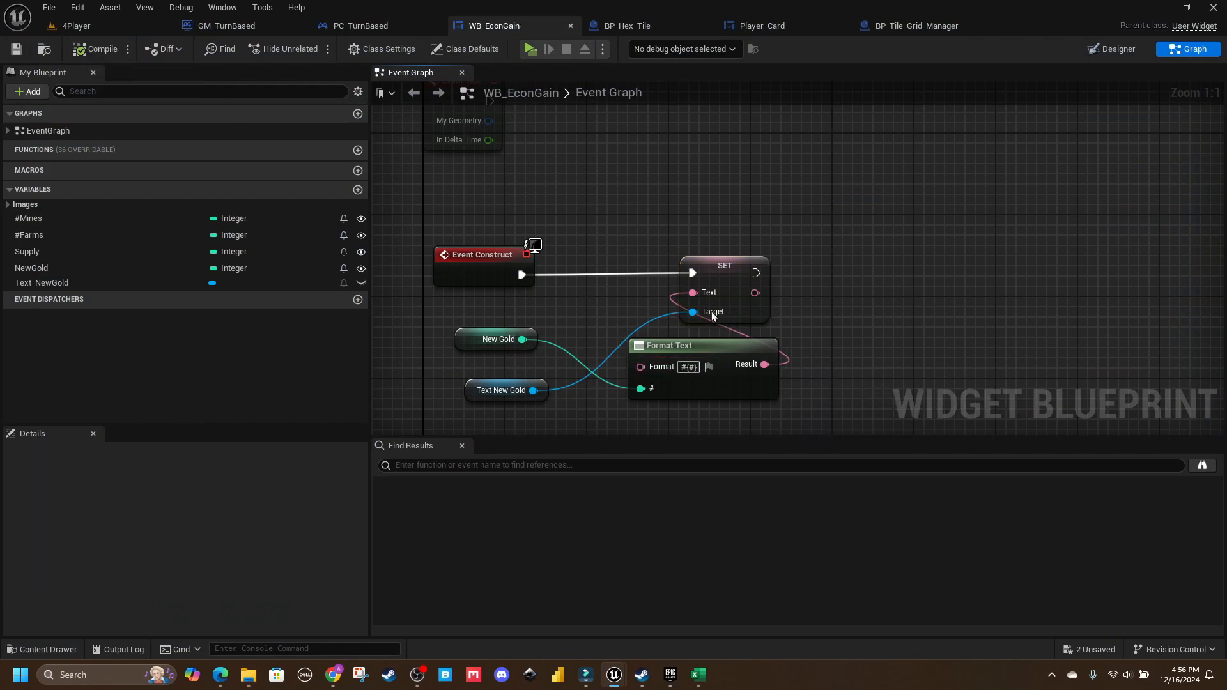
Step: Run the two-player preview and, as the server player, move the Swordman onto the nearby mine and the Footman onto farm A1
left_click(530, 49)
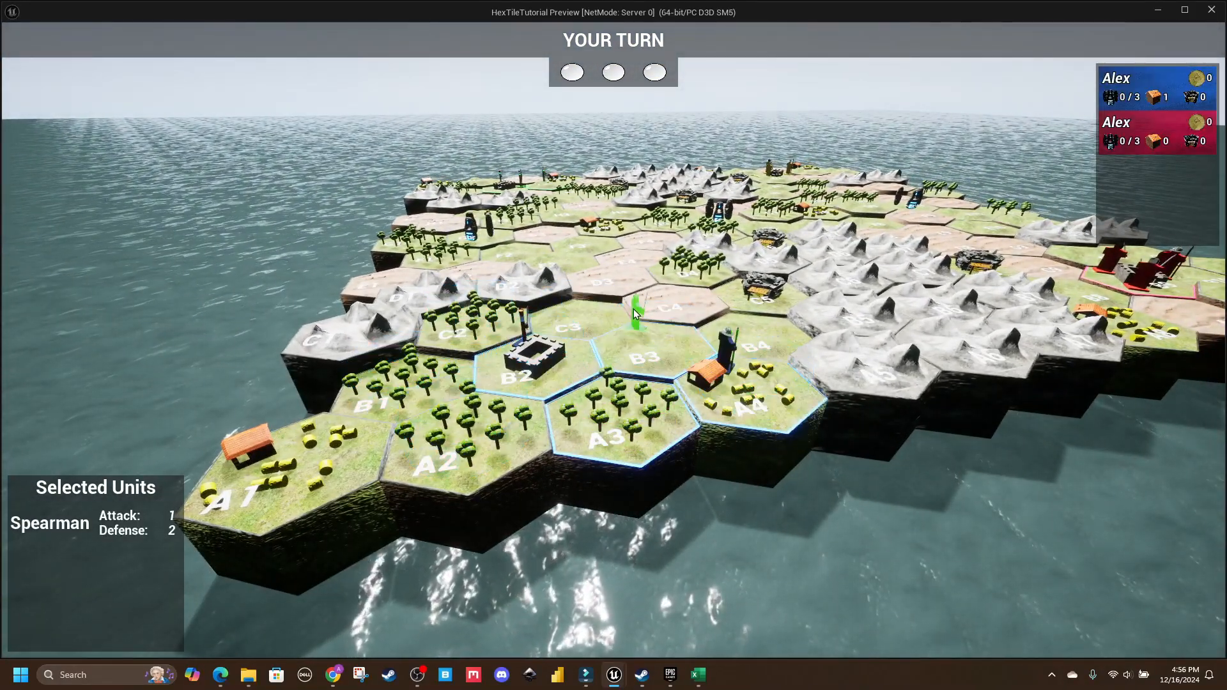
left_click(657, 291)
left_click(760, 310)
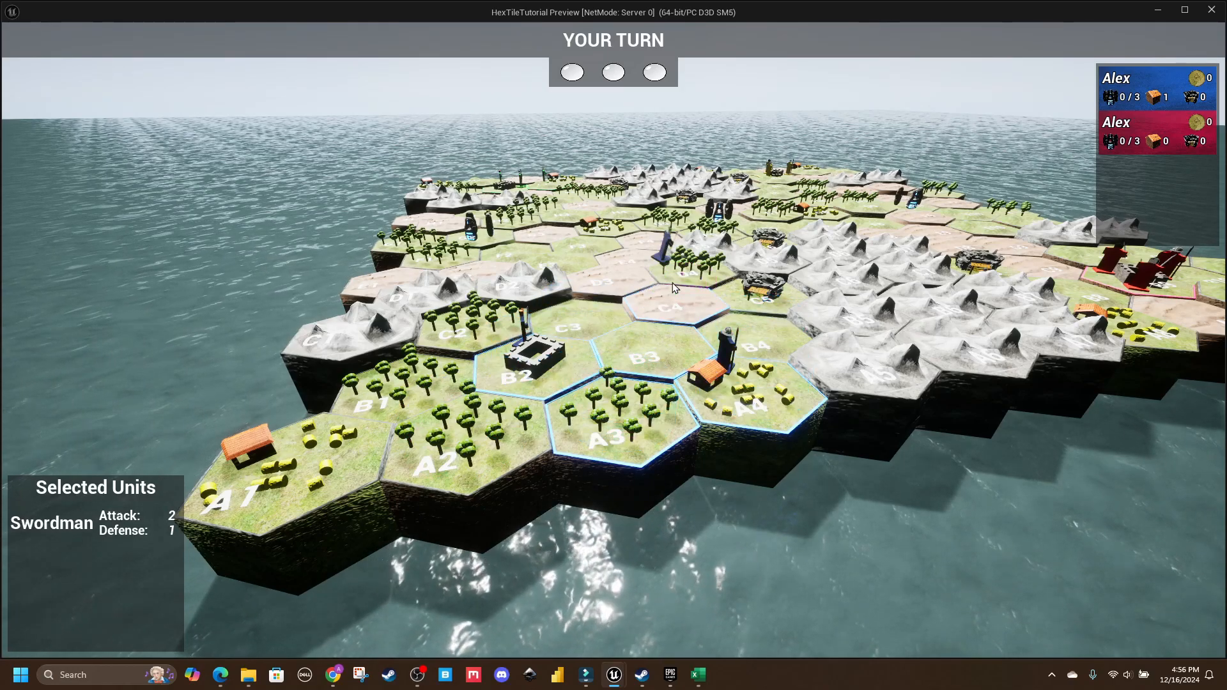
left_click(527, 336)
left_click(432, 373)
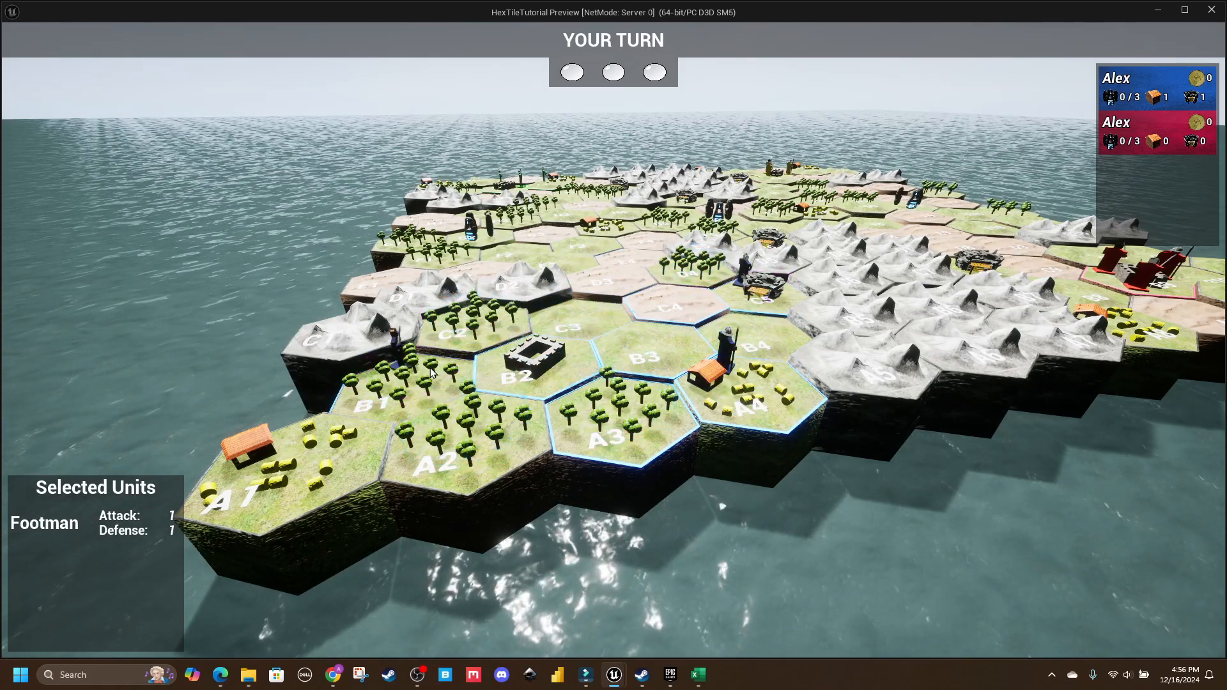
left_click(400, 356)
left_click(275, 447)
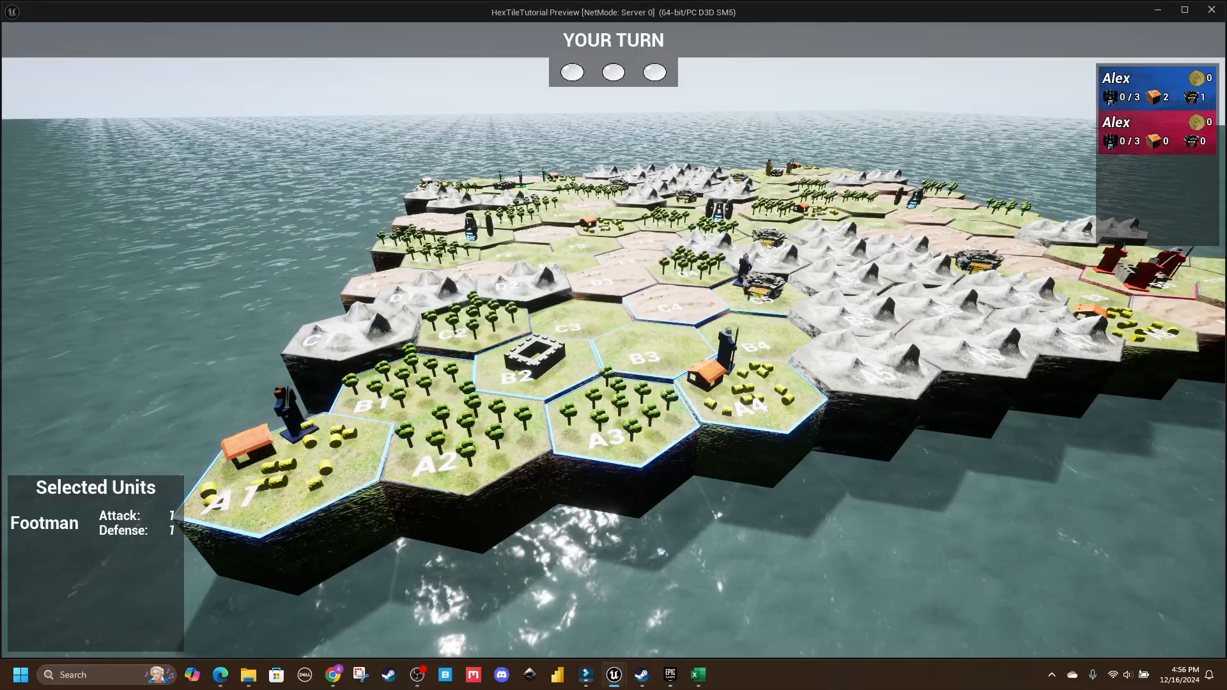
Step: In the client window, move the Swordman onto farm A8 and the Footman onto the nearby mine tile
key("alt+Tab")
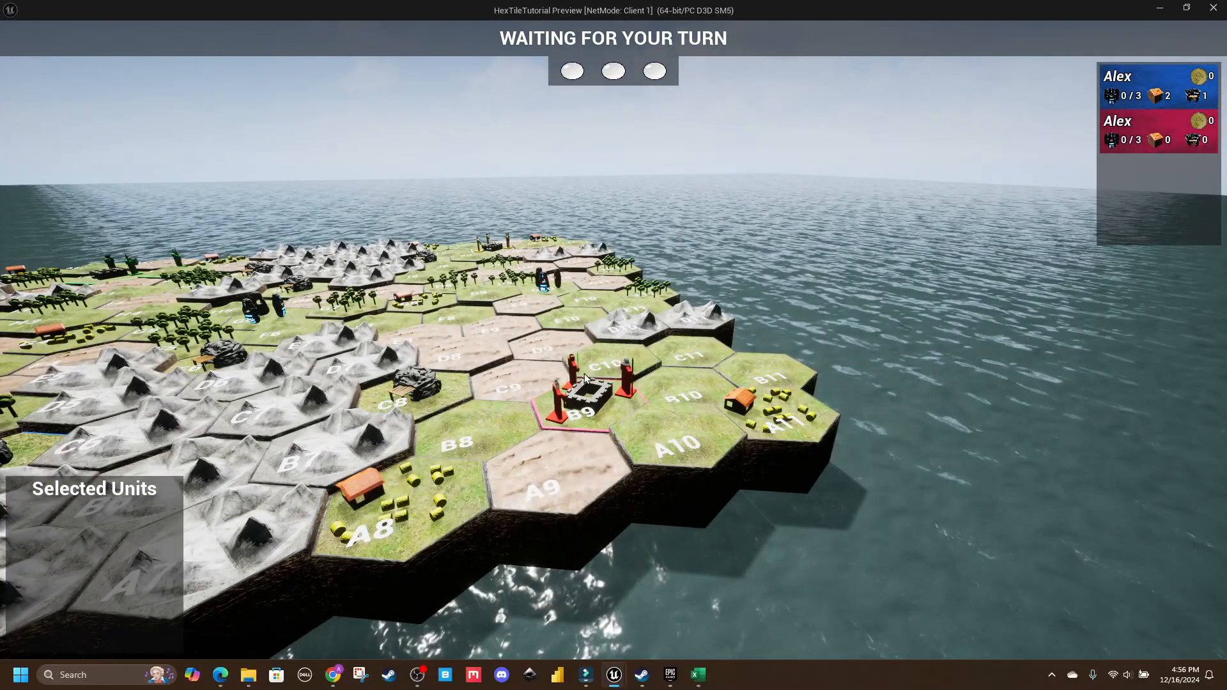
left_click(558, 395)
left_click(470, 425)
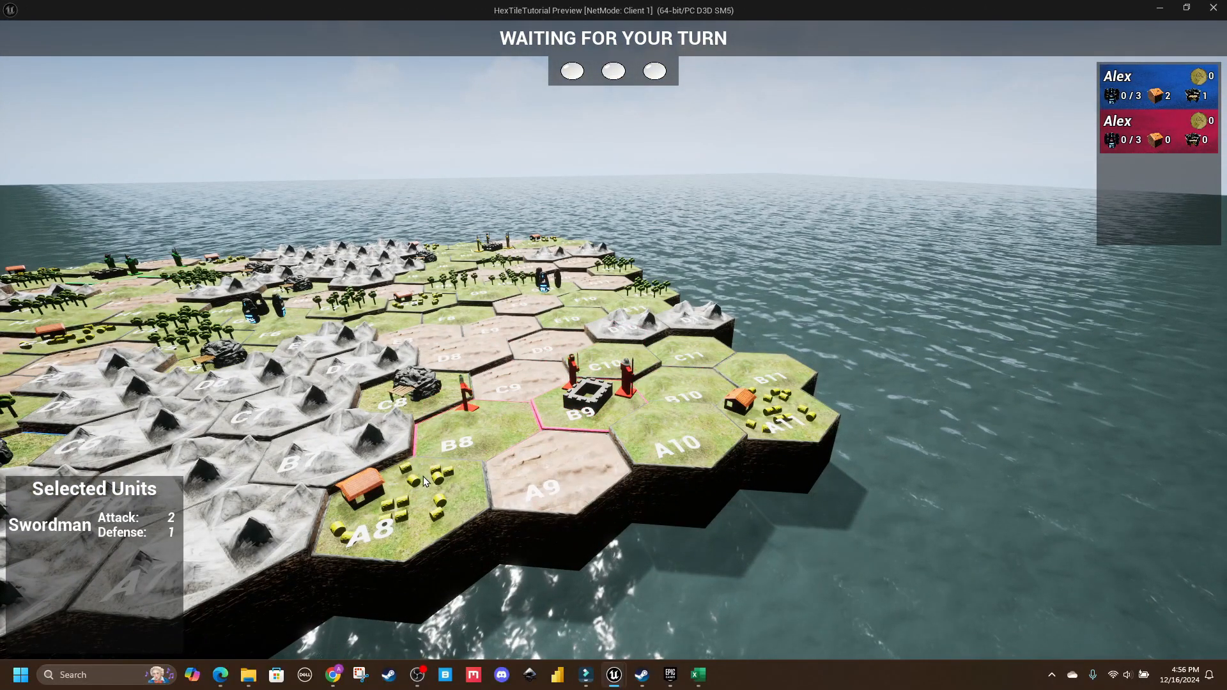
left_click(466, 399)
left_click(427, 487)
left_click(562, 373)
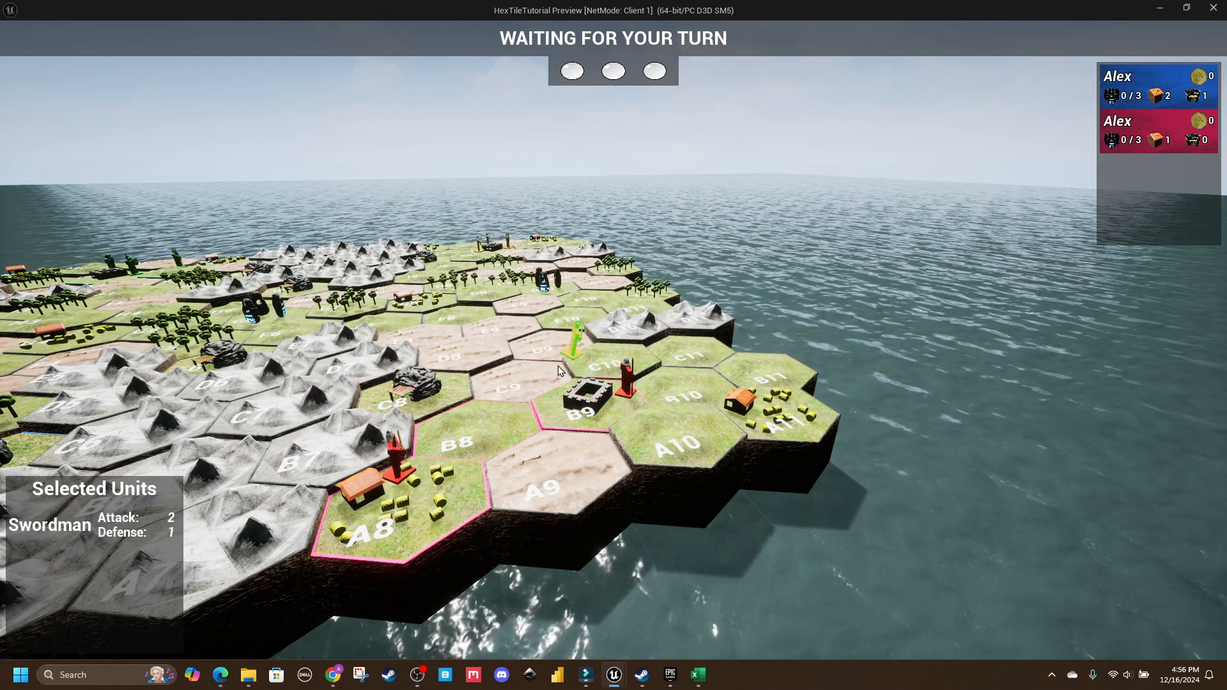
left_click_drag(561, 371, 414, 391)
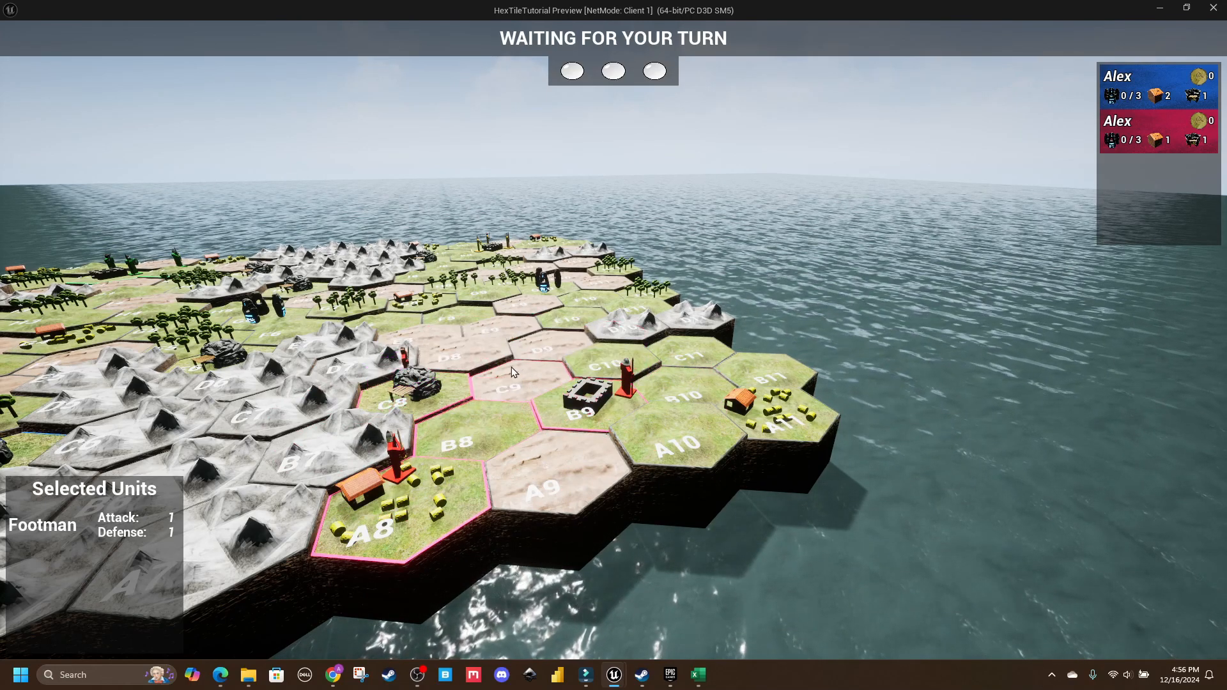
Step: Advance the turns from the server window until Econ Gain shows, check its values in both game windows, and stop the preview
key("alt+Tab")
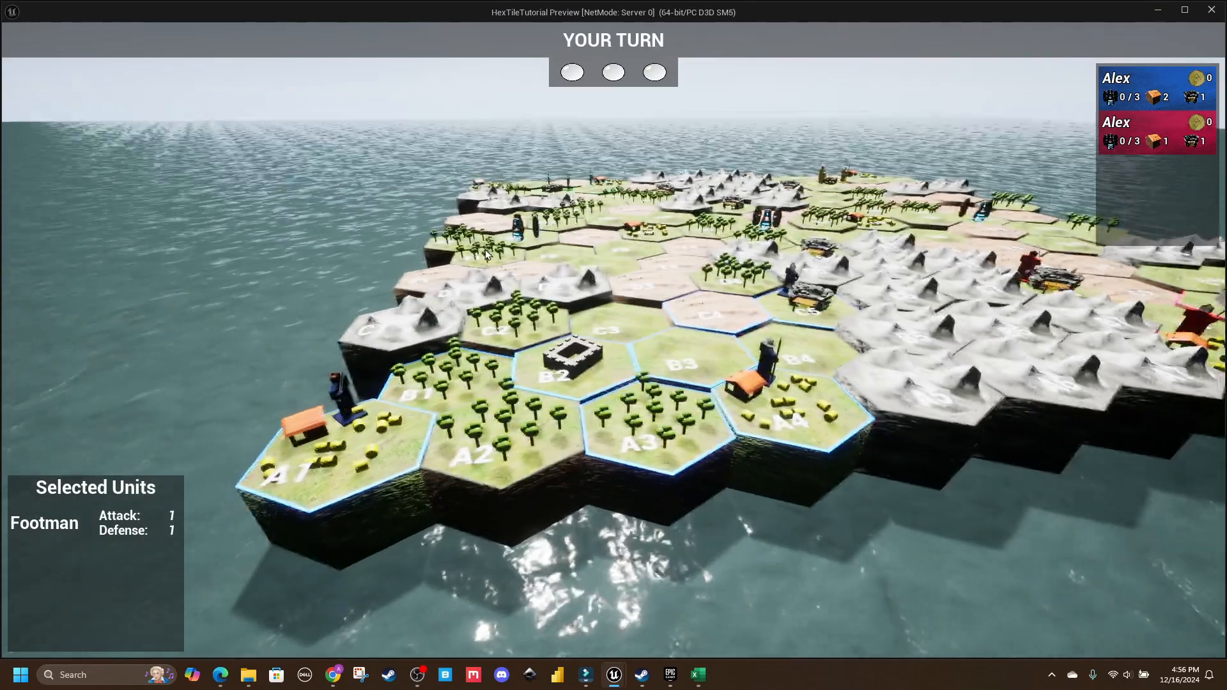
key("Return")
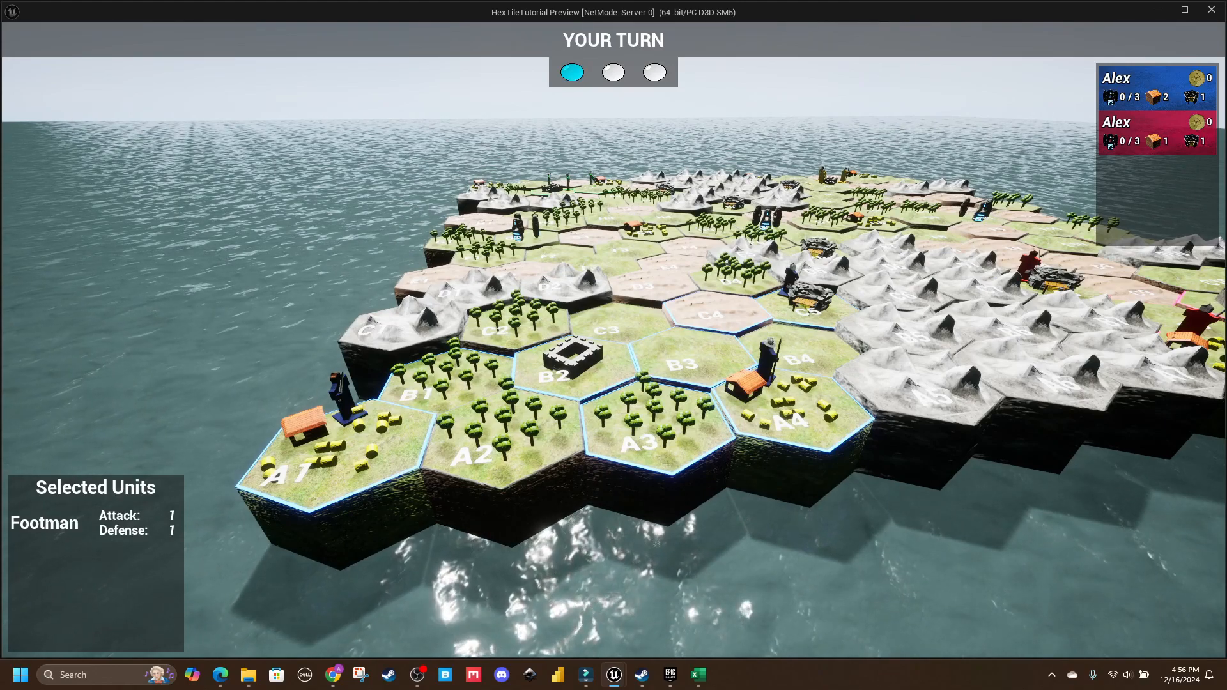
key("Return")
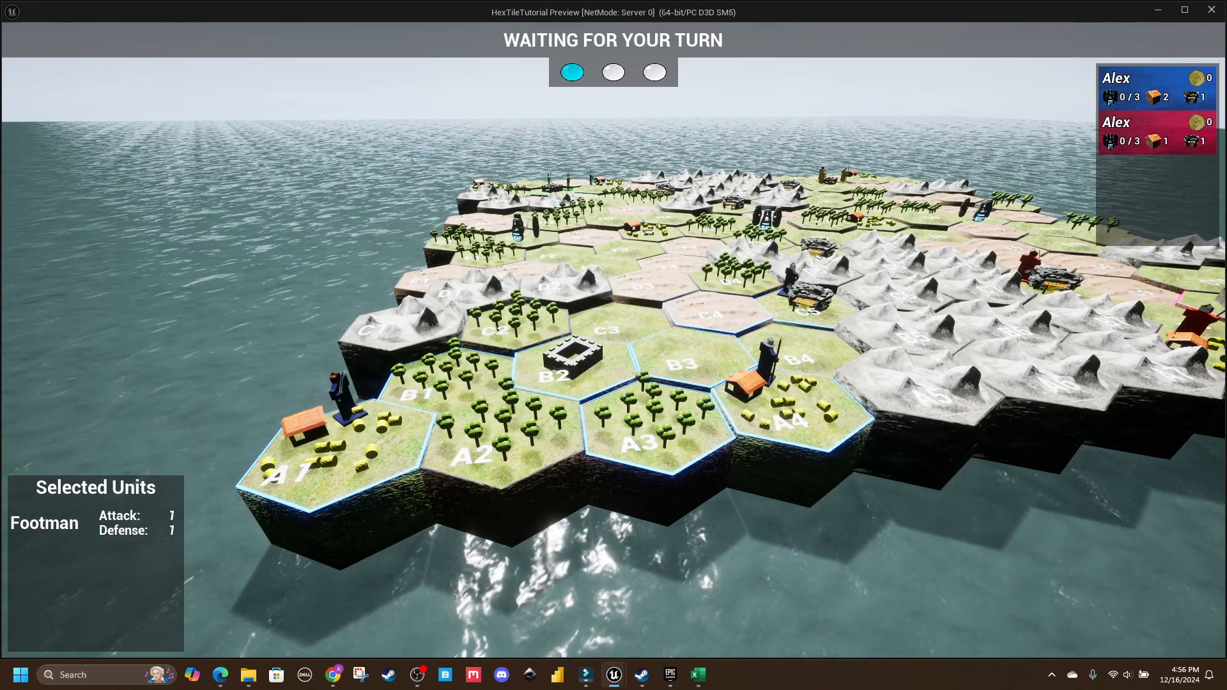
key("Return")
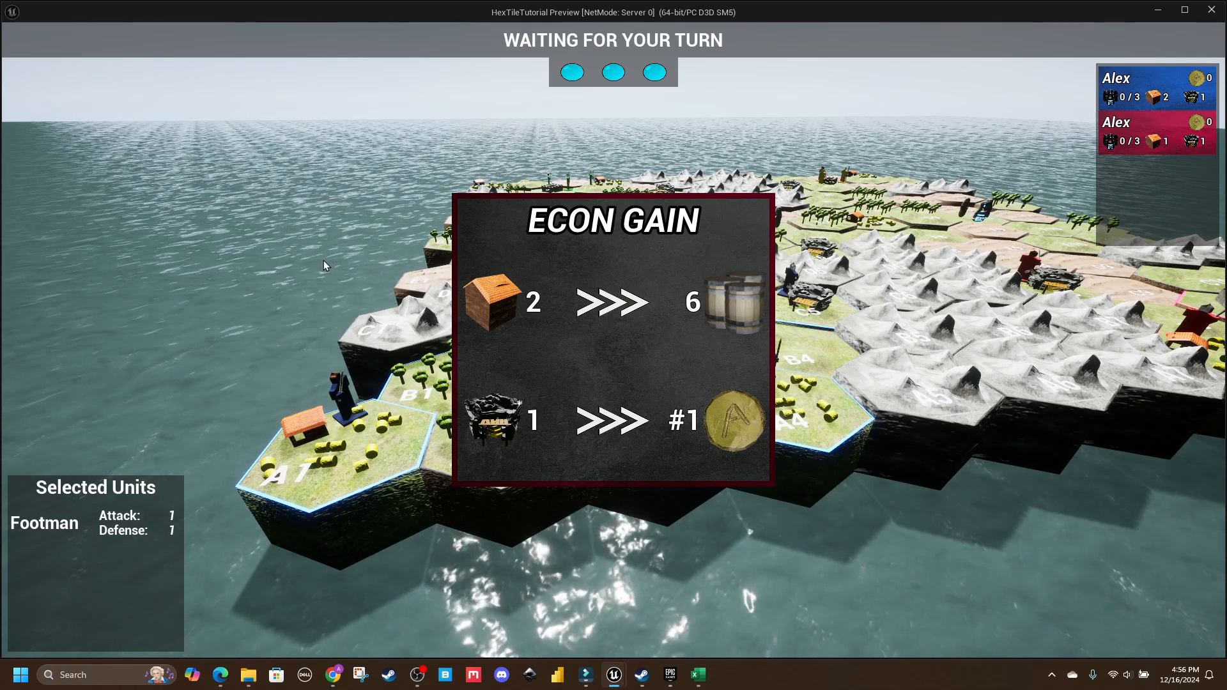
key("alt+Tab")
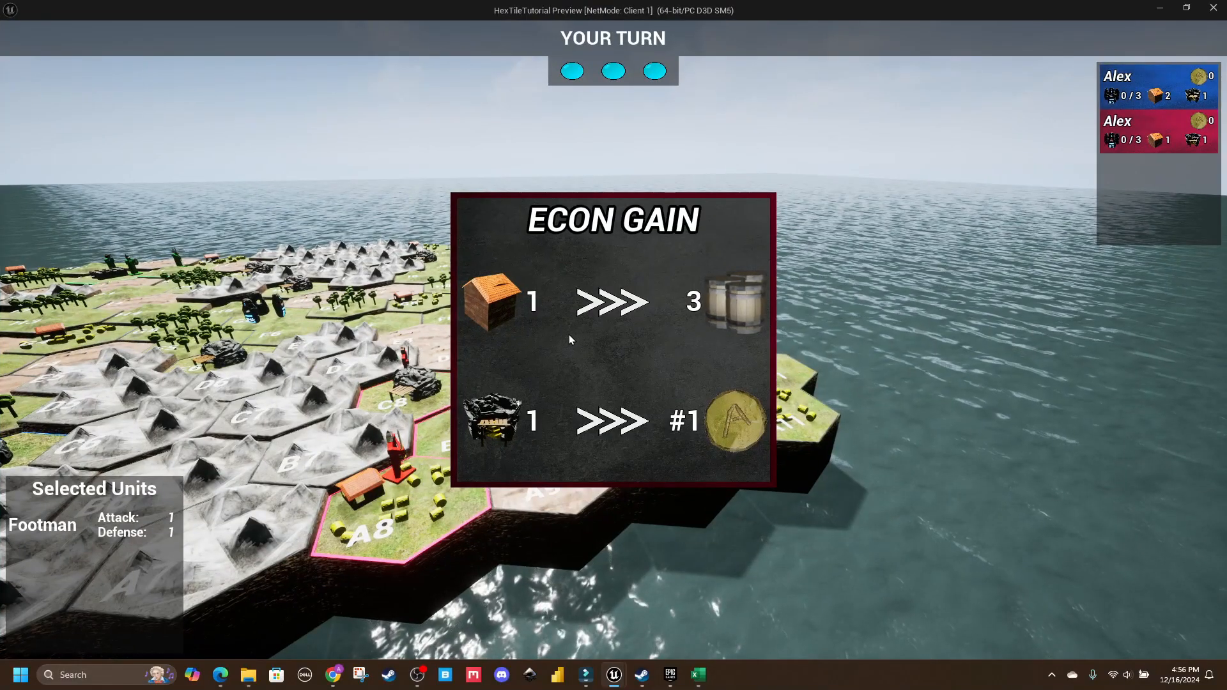
key("Escape")
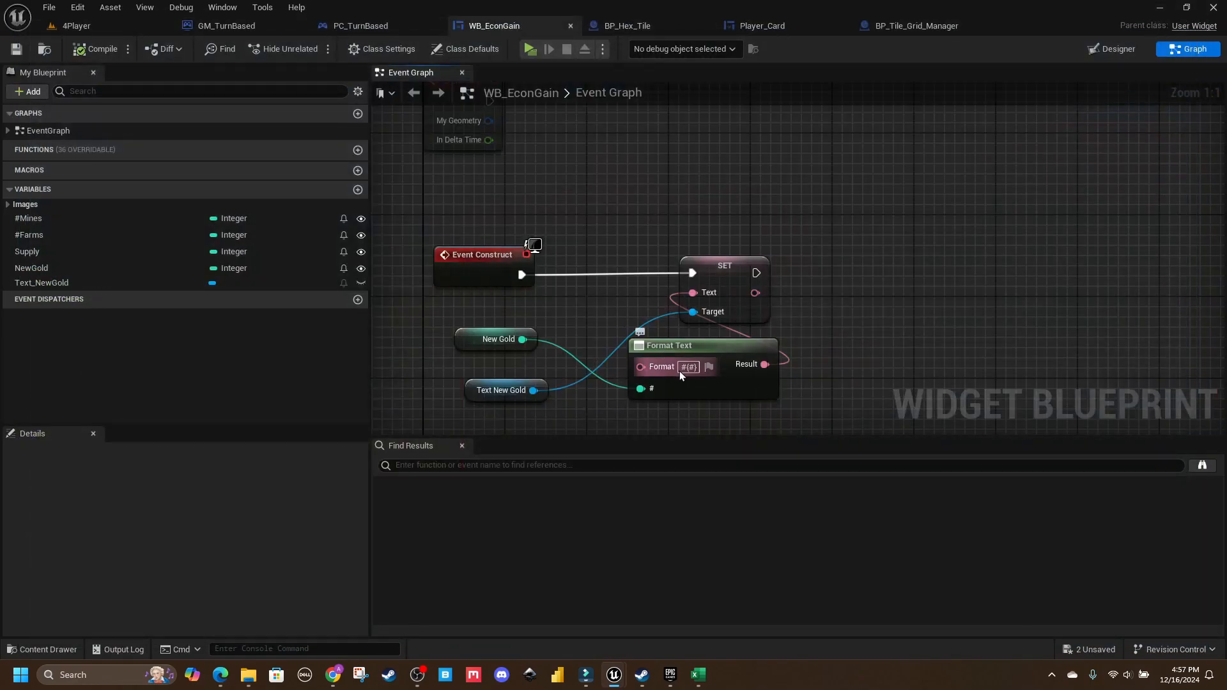
Step: Set the Format Text pattern to +{#} and compile and save WB_EconGain
key("Return")
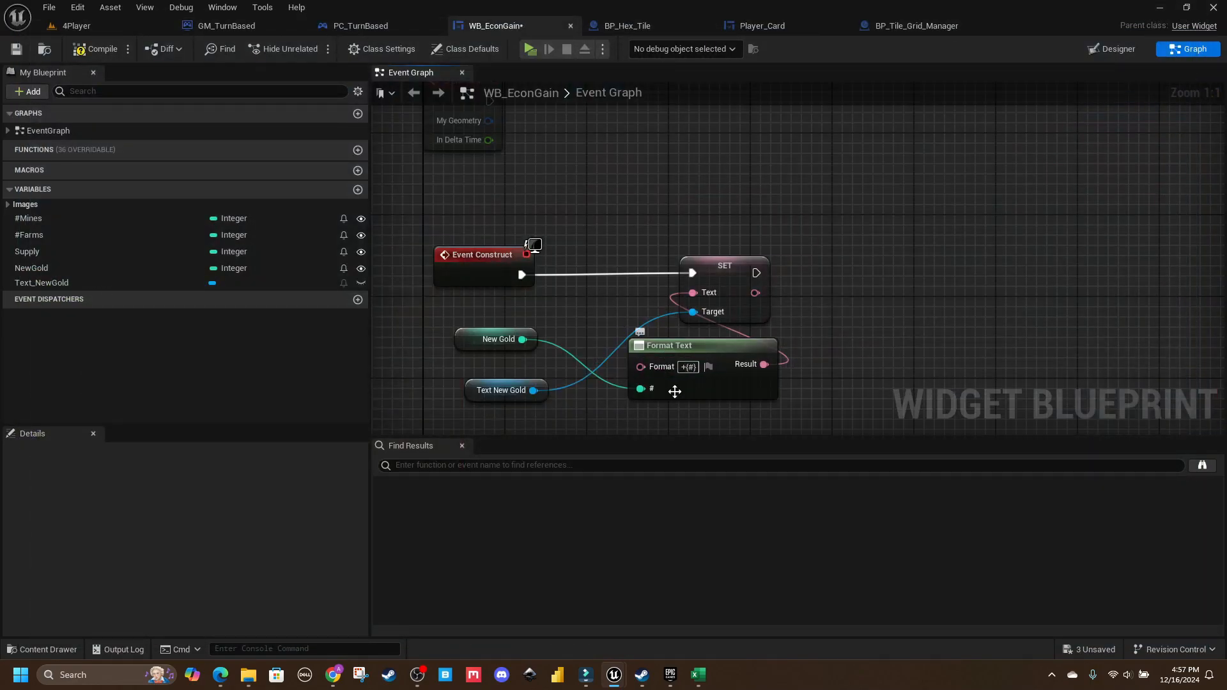
left_click(97, 53)
Step: Review the Player_Card widget layout in the Designer, and save the 4Player level
left_click(788, 24)
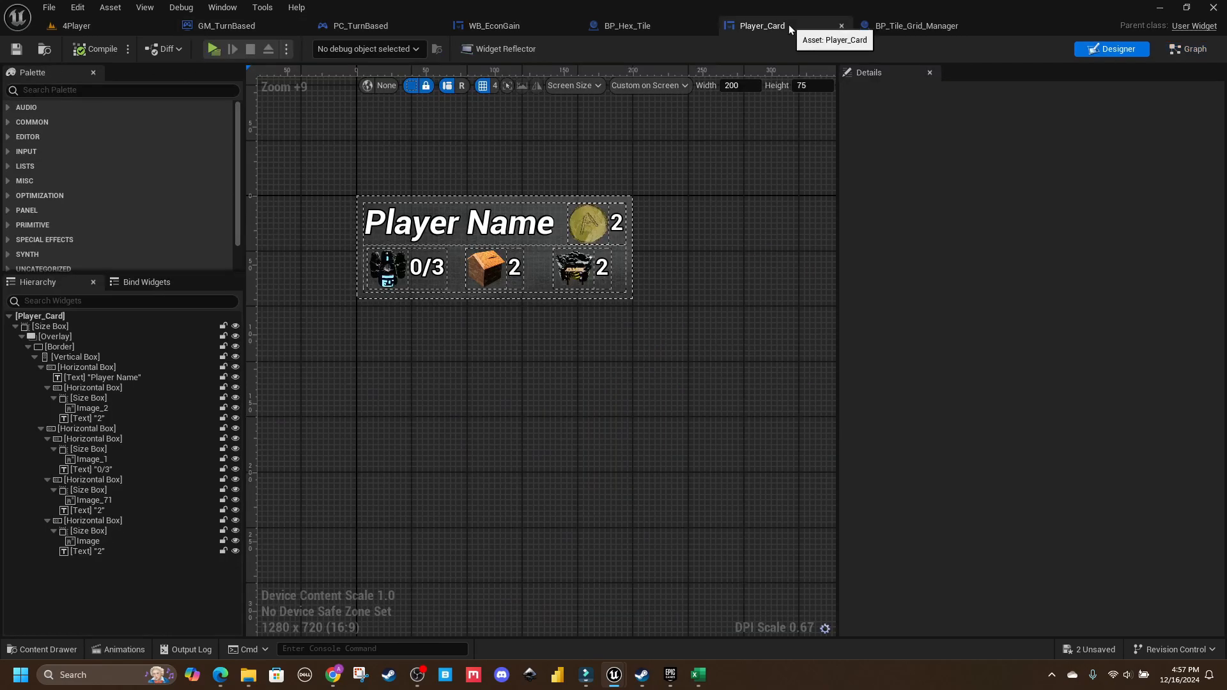
scroll(589, 235, "up", 4)
scroll(562, 340, "up", 1)
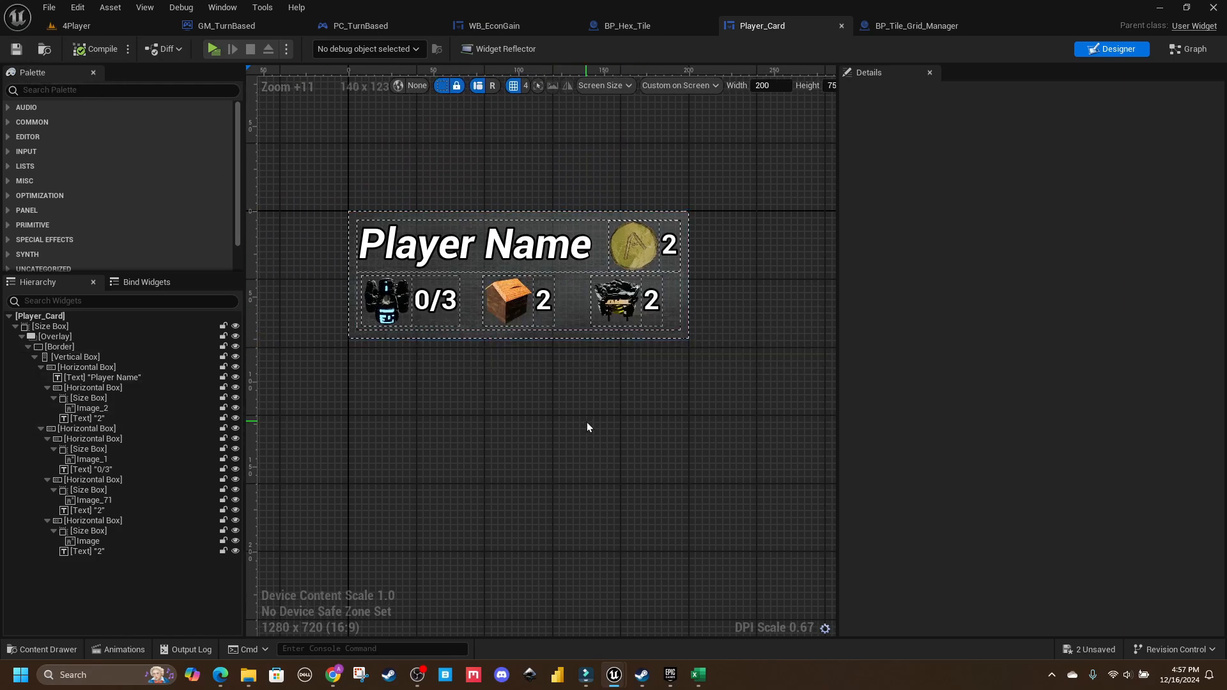
left_click(118, 29)
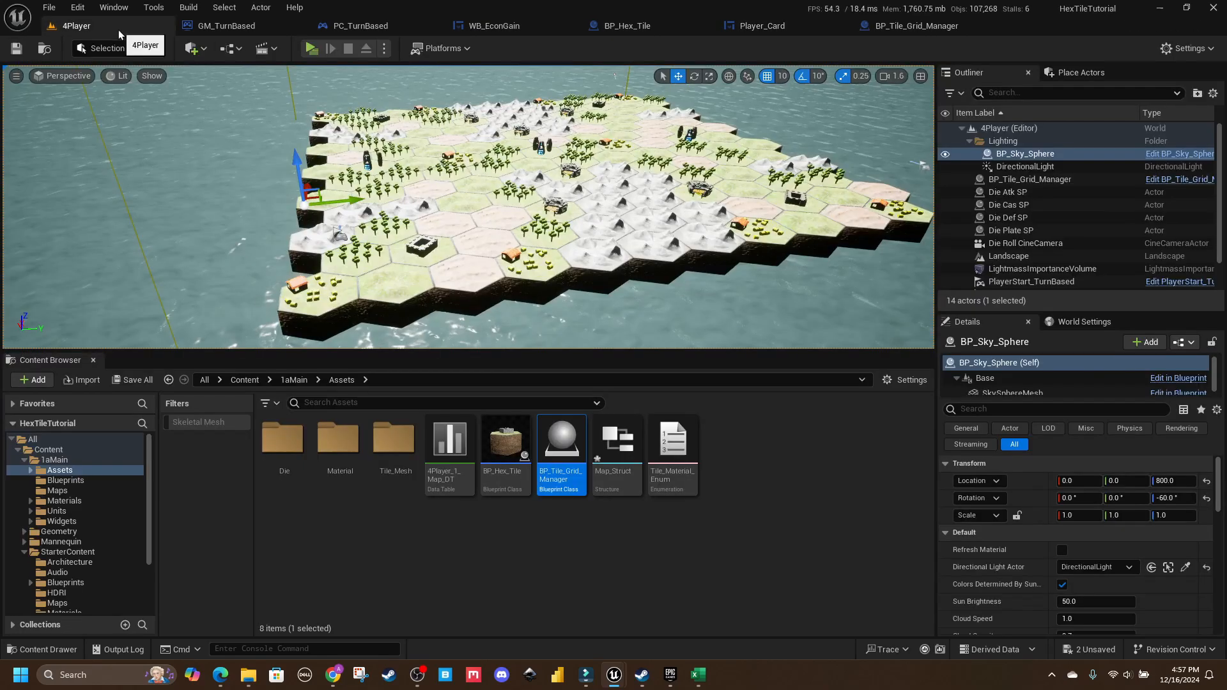
left_click(15, 51)
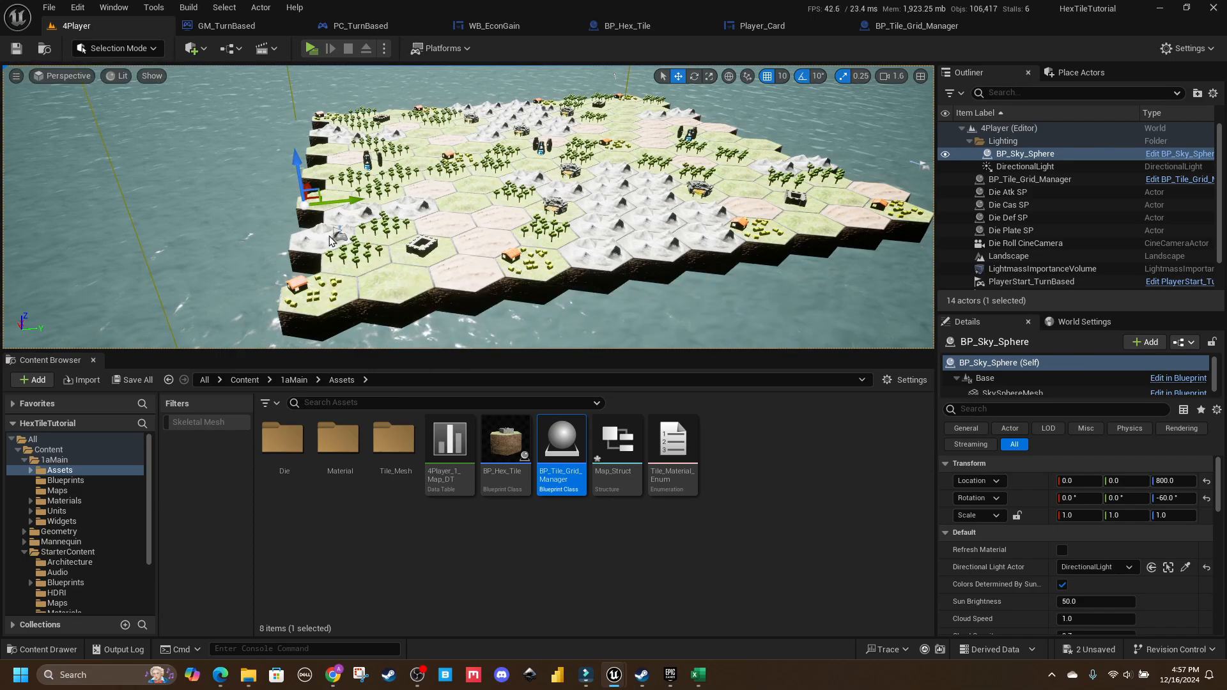
right_click_drag(407, 94, 410, 67)
right_click_drag(423, 126, 425, 162)
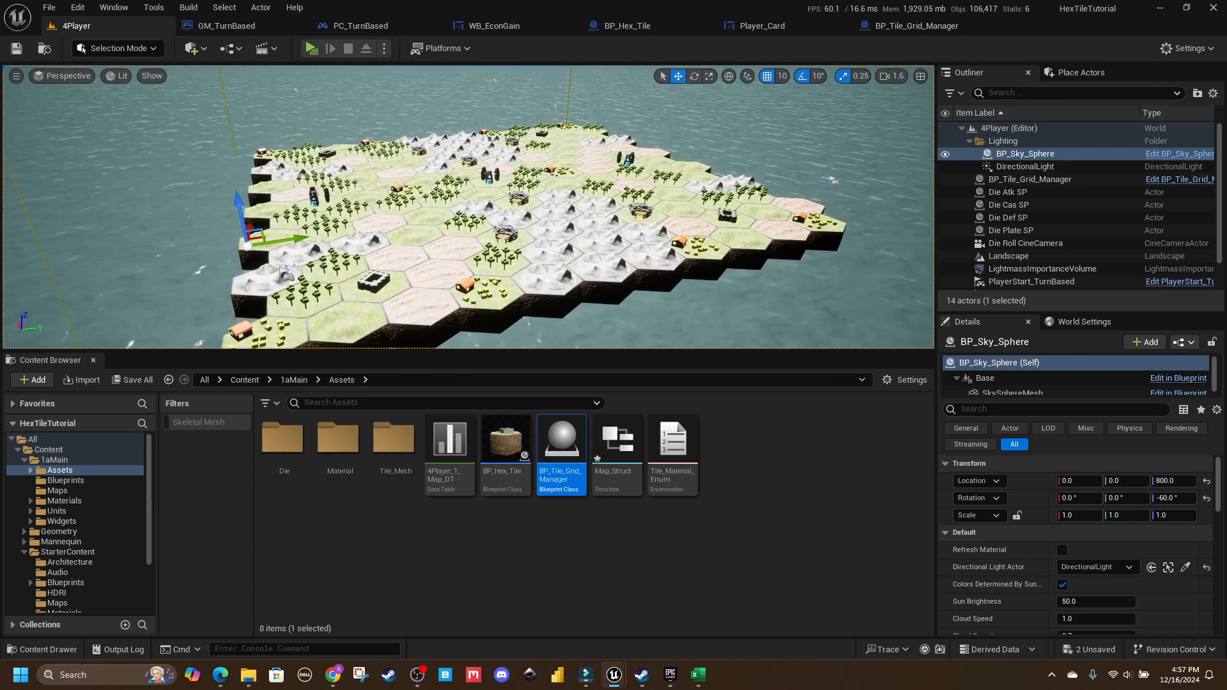
right_click_drag(517, 275, 431, 288)
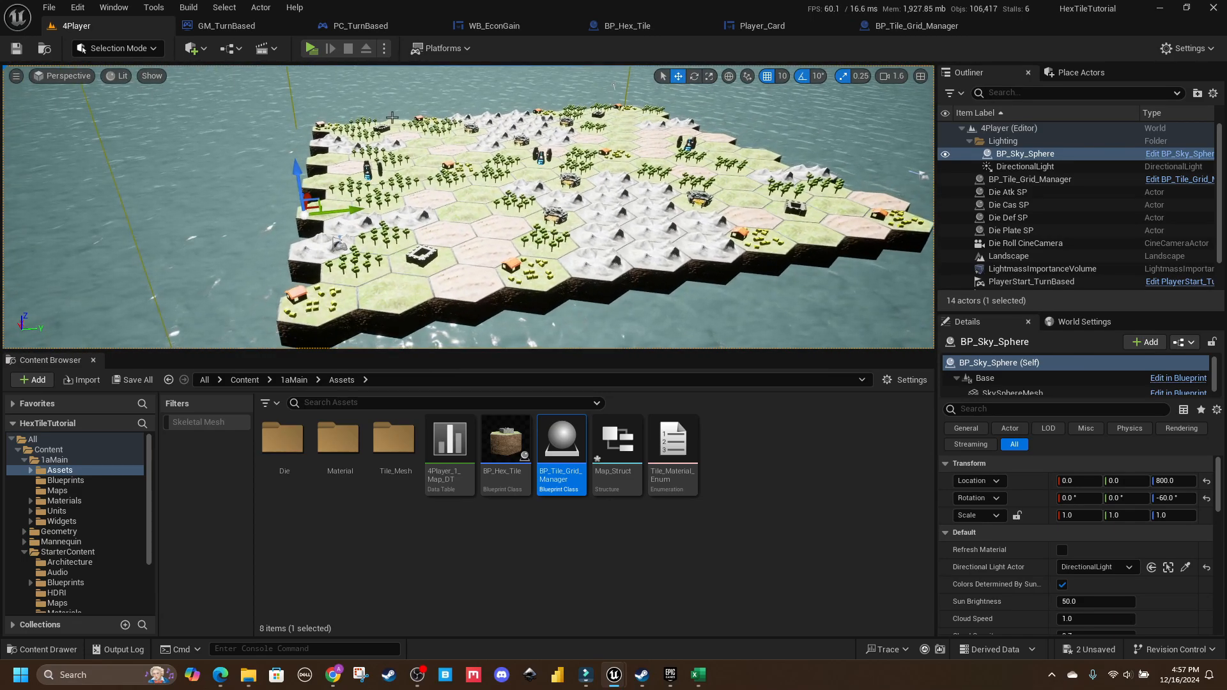
right_click_drag(392, 117, 432, 130)
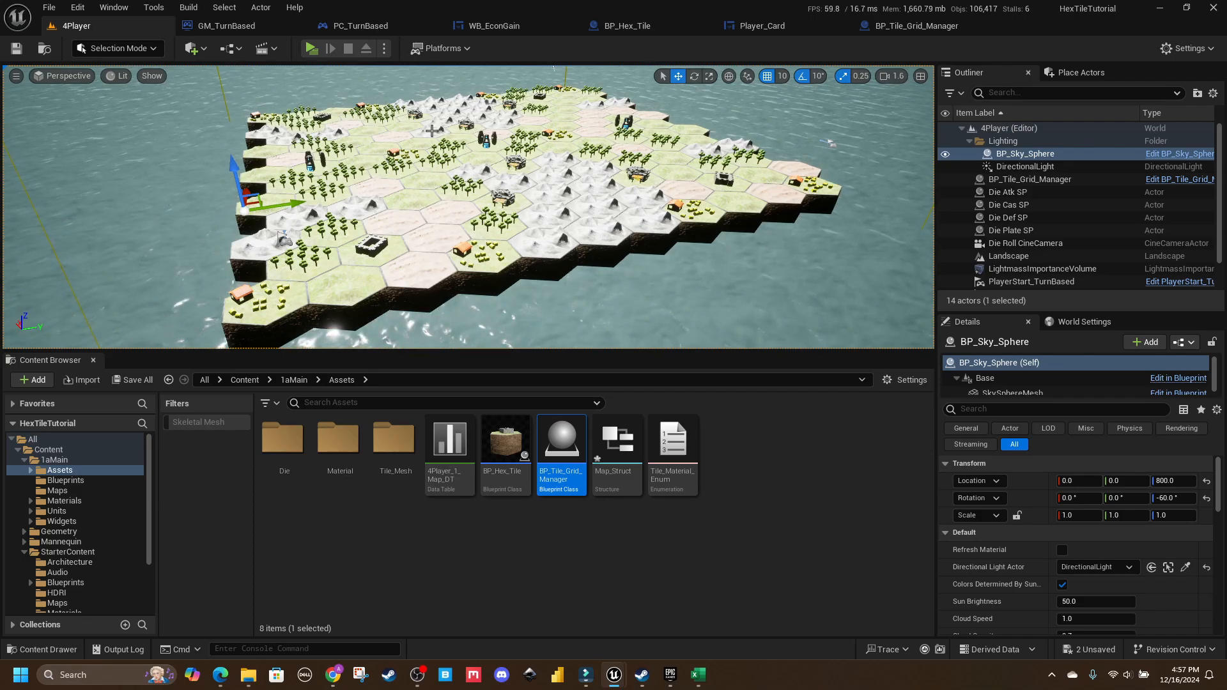
right_click_drag(635, 220, 550, 186)
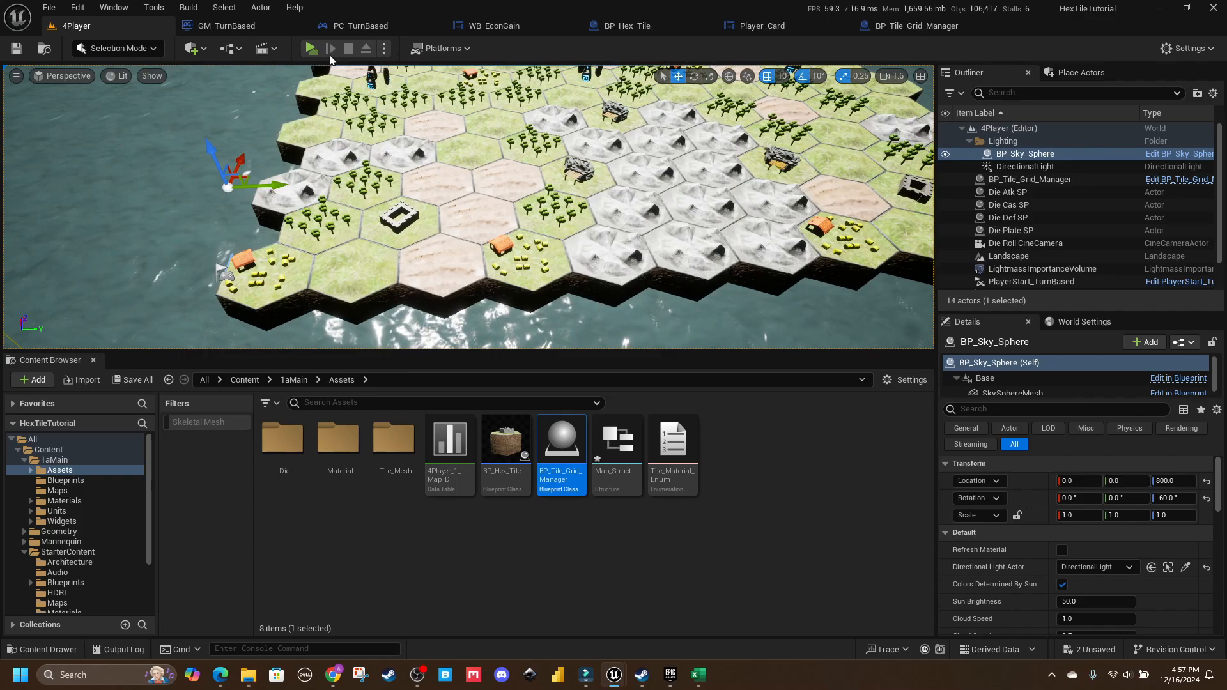
Step: Run the two-player preview and examine the starting unit placement around the blue, green and red players' keeps
left_click(311, 48)
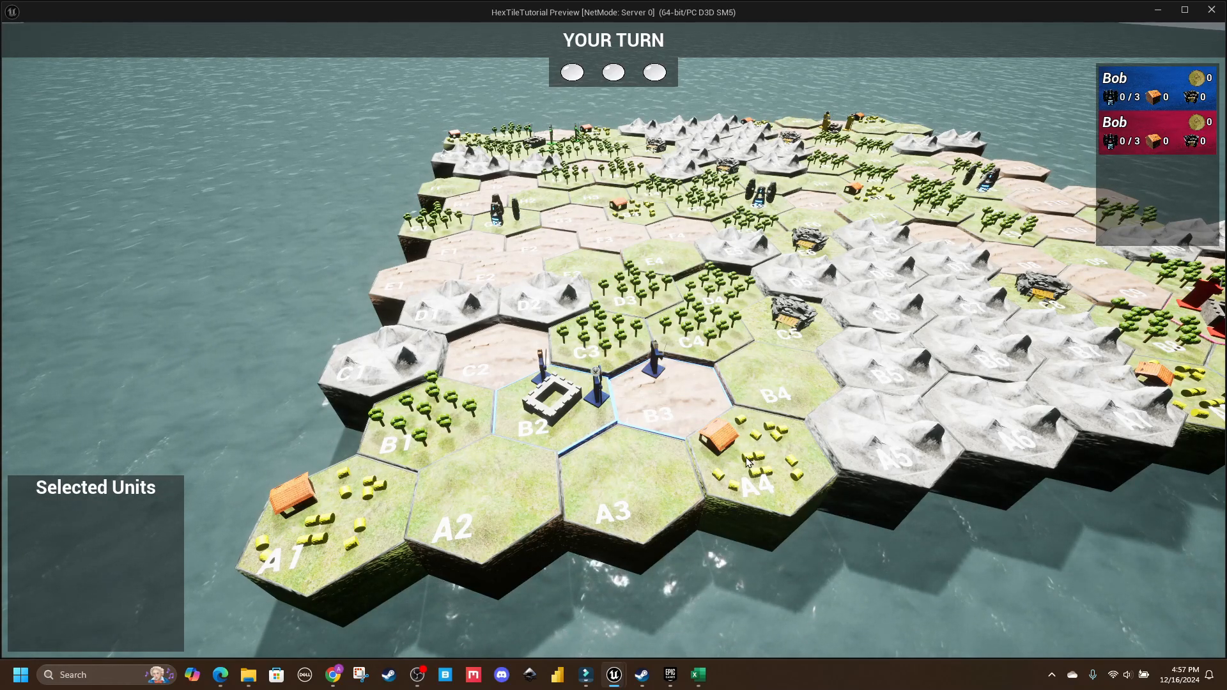
mouse_move(701, 398)
right_mouse_down()
mouse_move(760, 374)
mouse_move(831, 367)
mouse_move(776, 399)
mouse_move(696, 418)
right_mouse_up()
key("w")
key("w")
key("a")
key("a")
key("w")
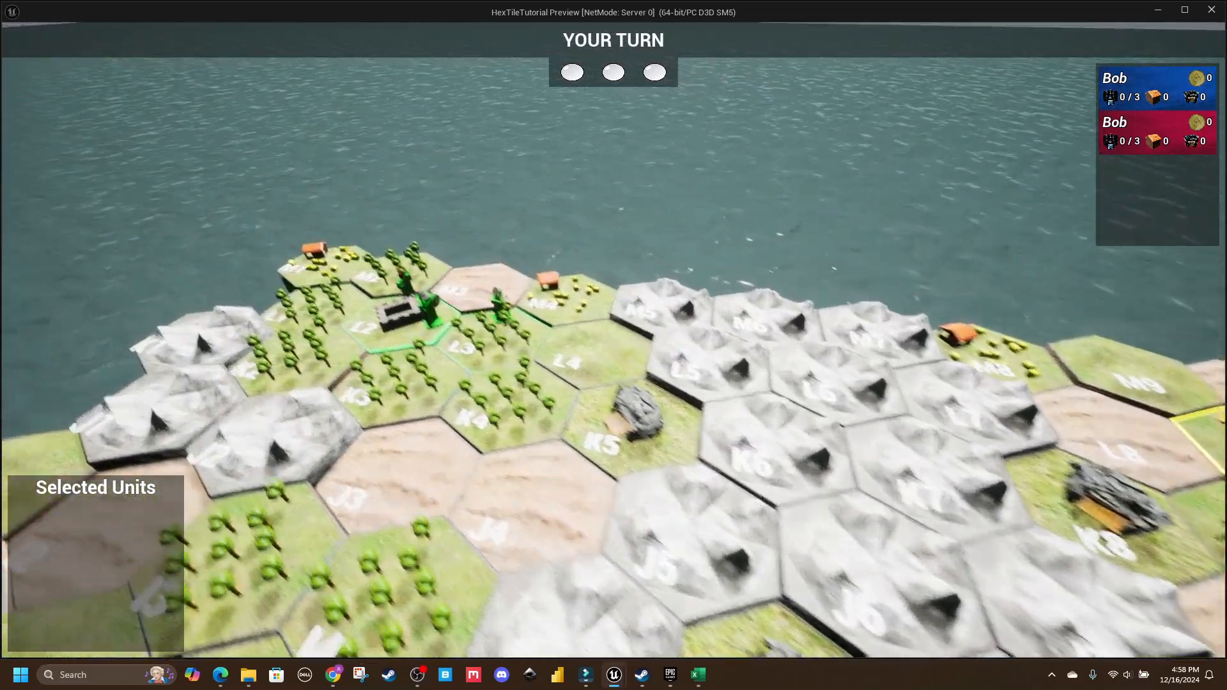
key("s")
key("w")
right_click_drag(690, 376, 616, 396)
key("s")
key("d")
key("w")
key("a")
key("s")
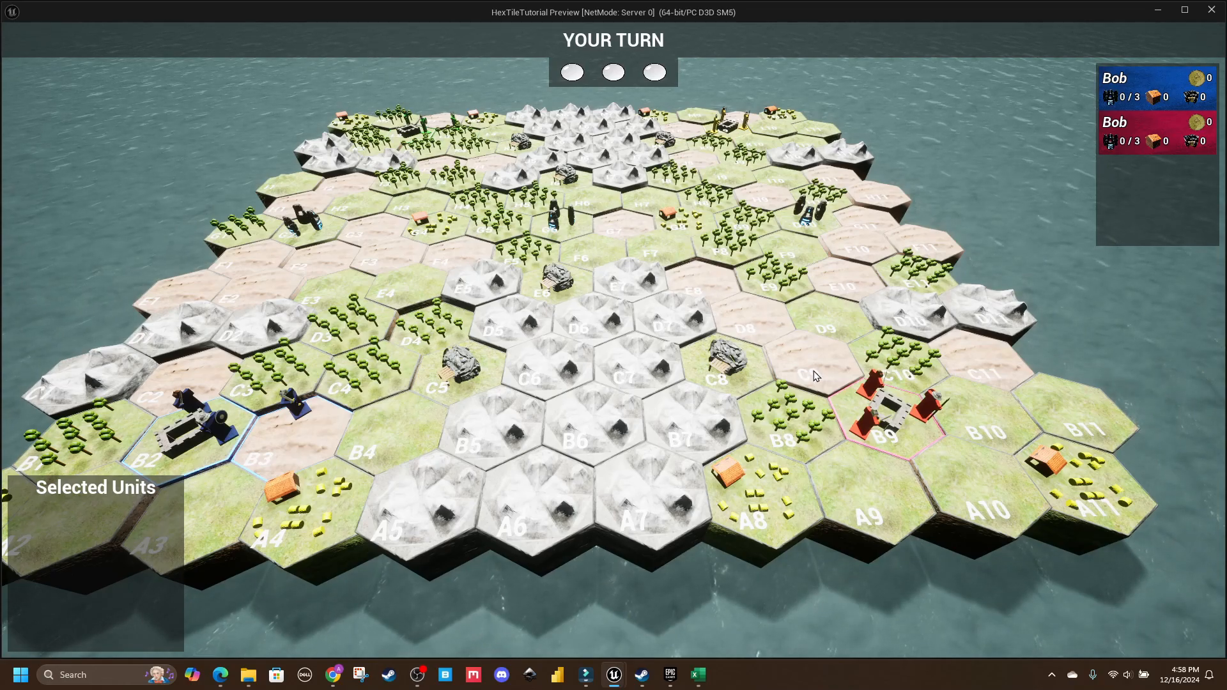
Step: Compare the unit placement at the red keep on B9 and the yellow keep on L9, and stop the preview
key("w")
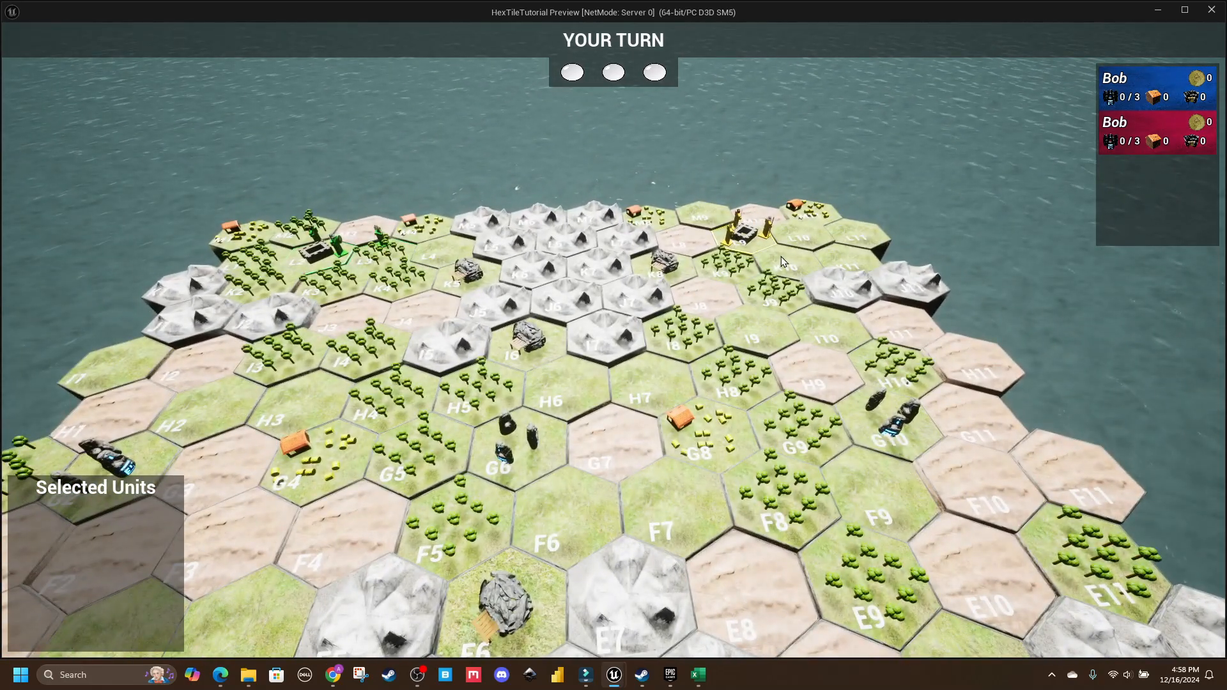
right_click_drag(781, 260, 751, 327)
key("s")
key("s")
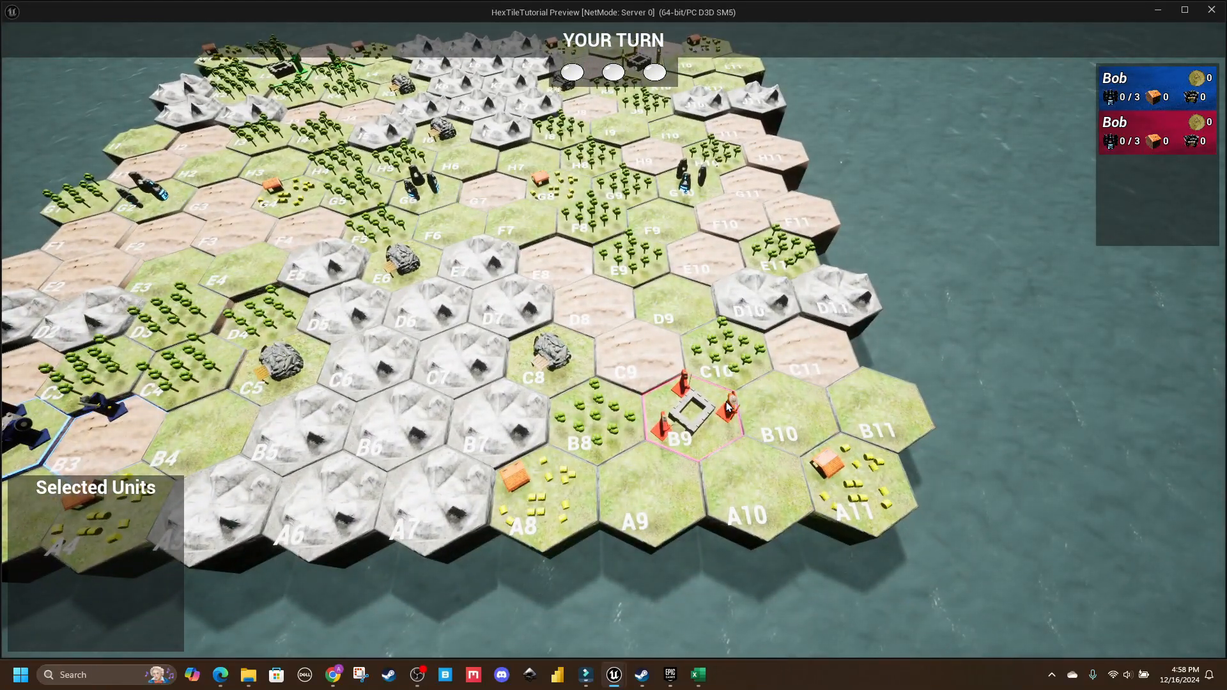
key("d")
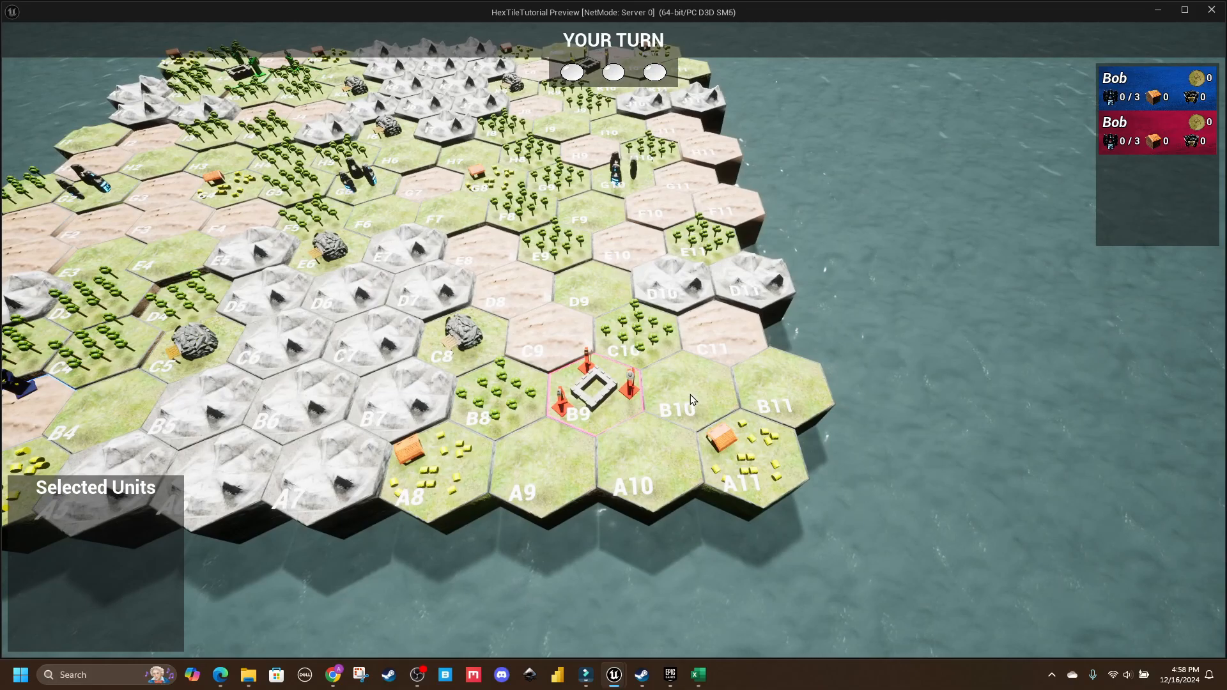
right_click_drag(690, 394, 700, 313)
key("w")
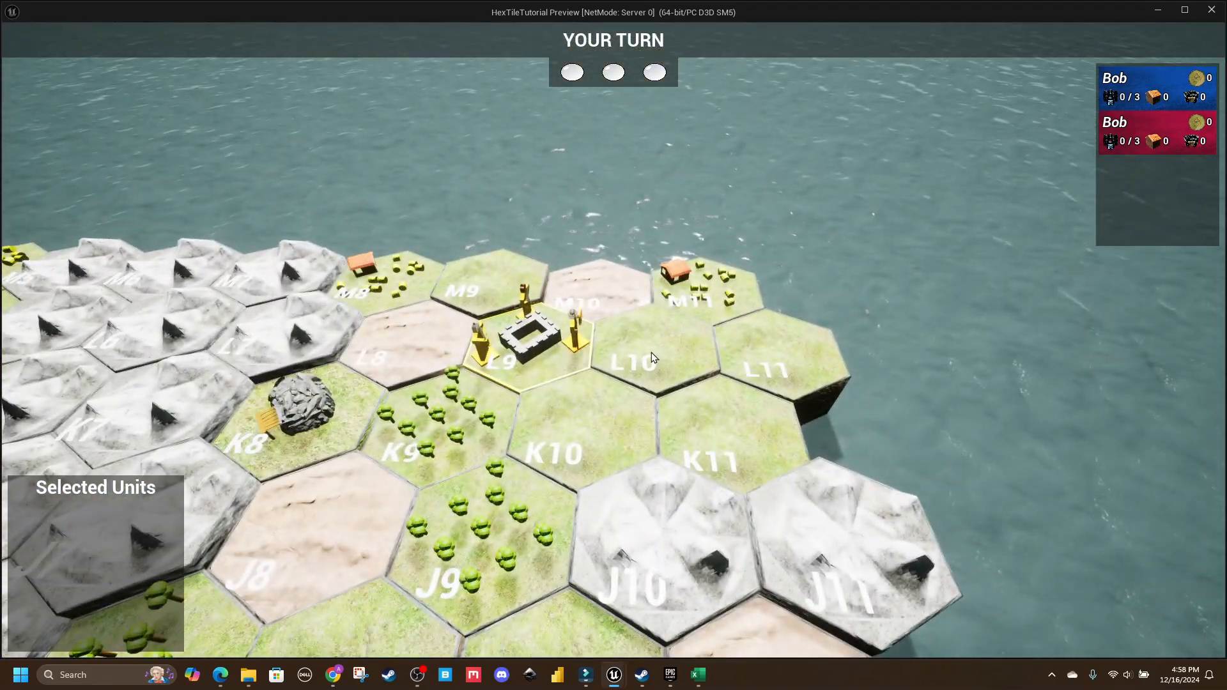
key("Escape")
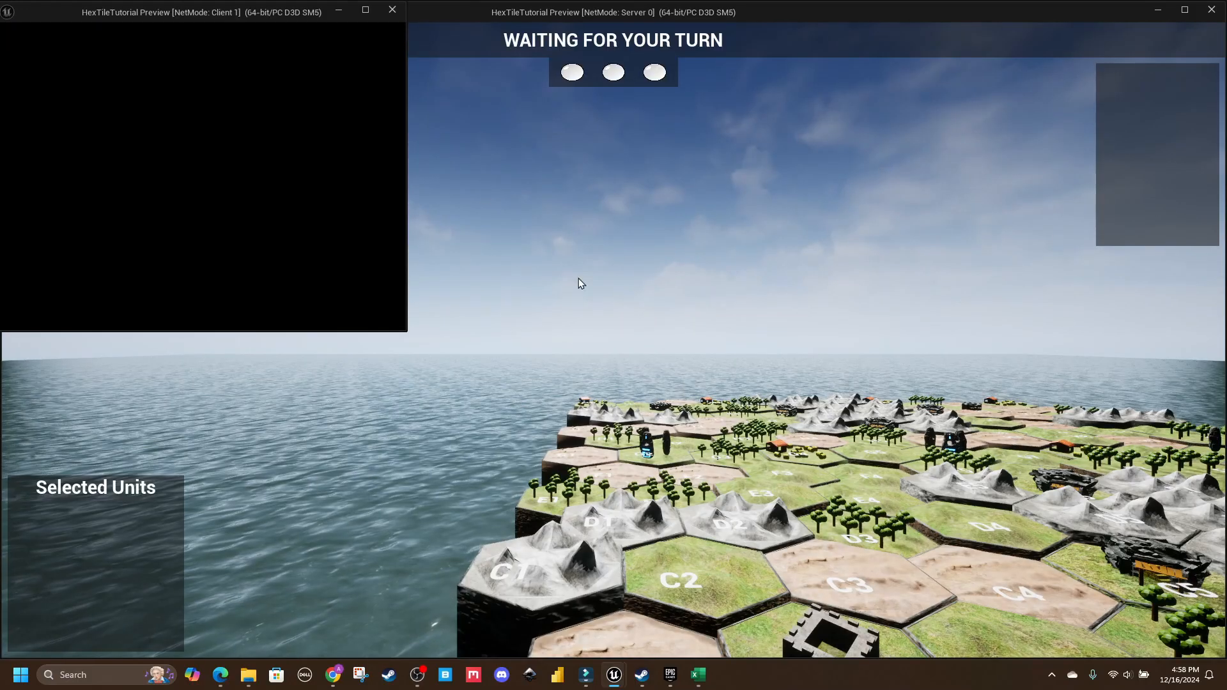
Step: In the restarted preview, compare the red units at keep B9 with the B9 and B10 rows of the Tile CSV Four_1 sheet in Excel
left_click(579, 280)
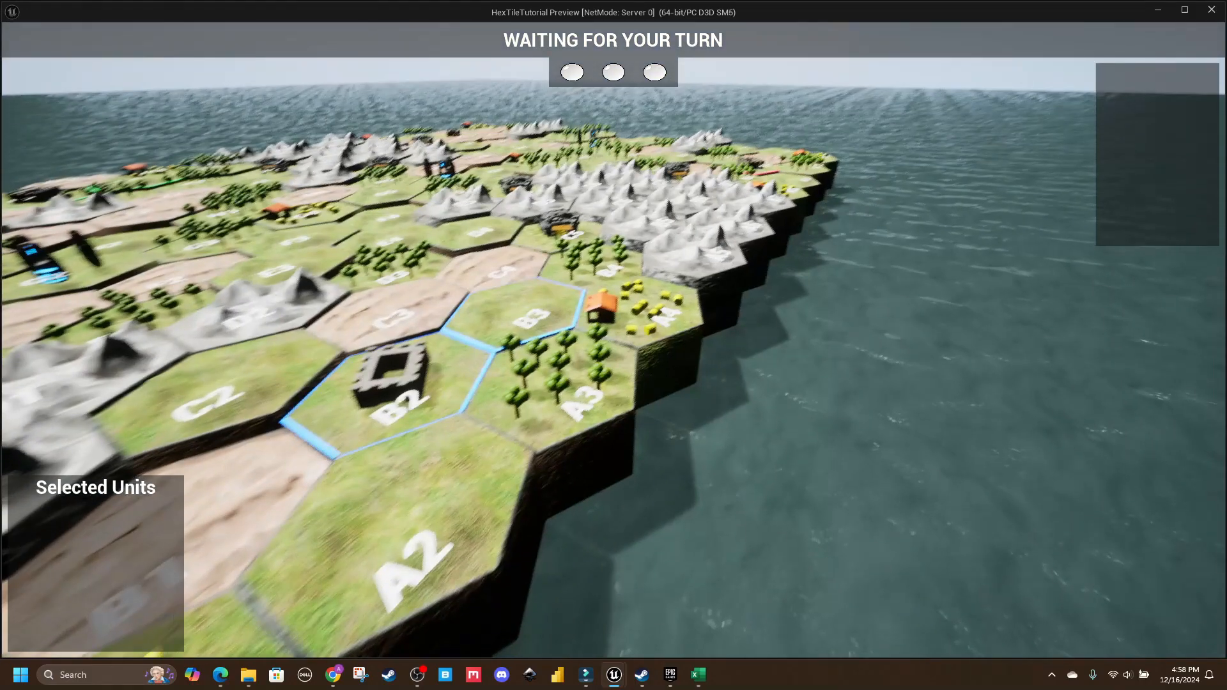
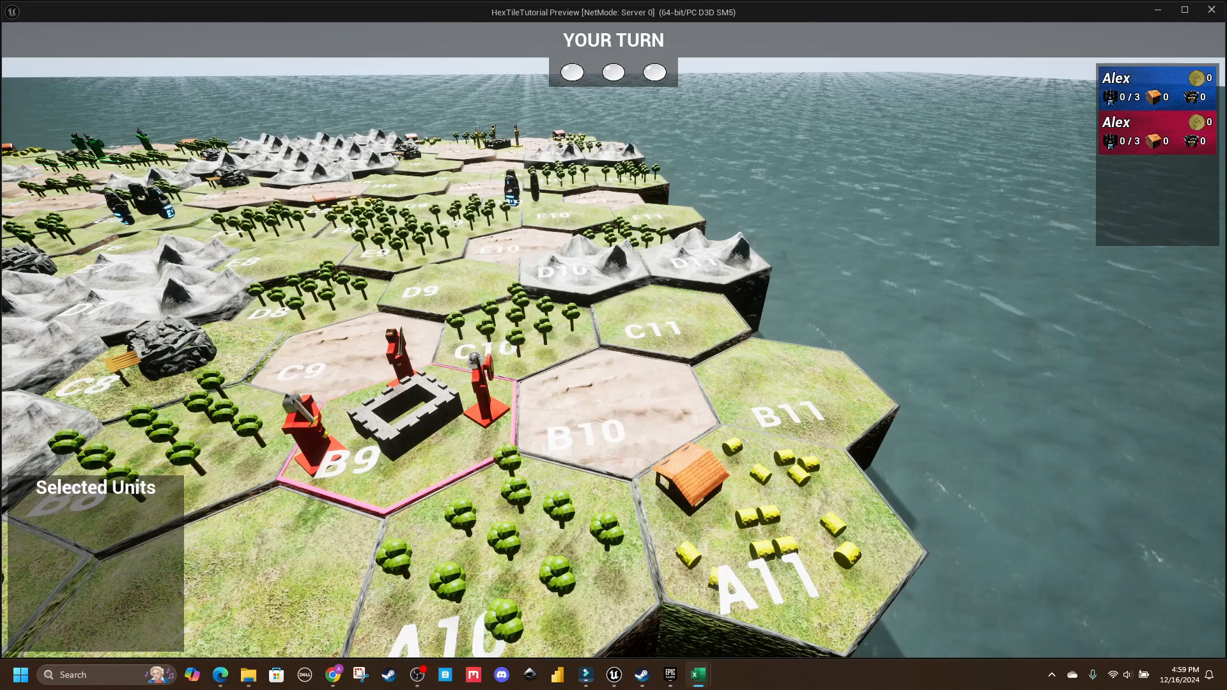
key("alt+Tab")
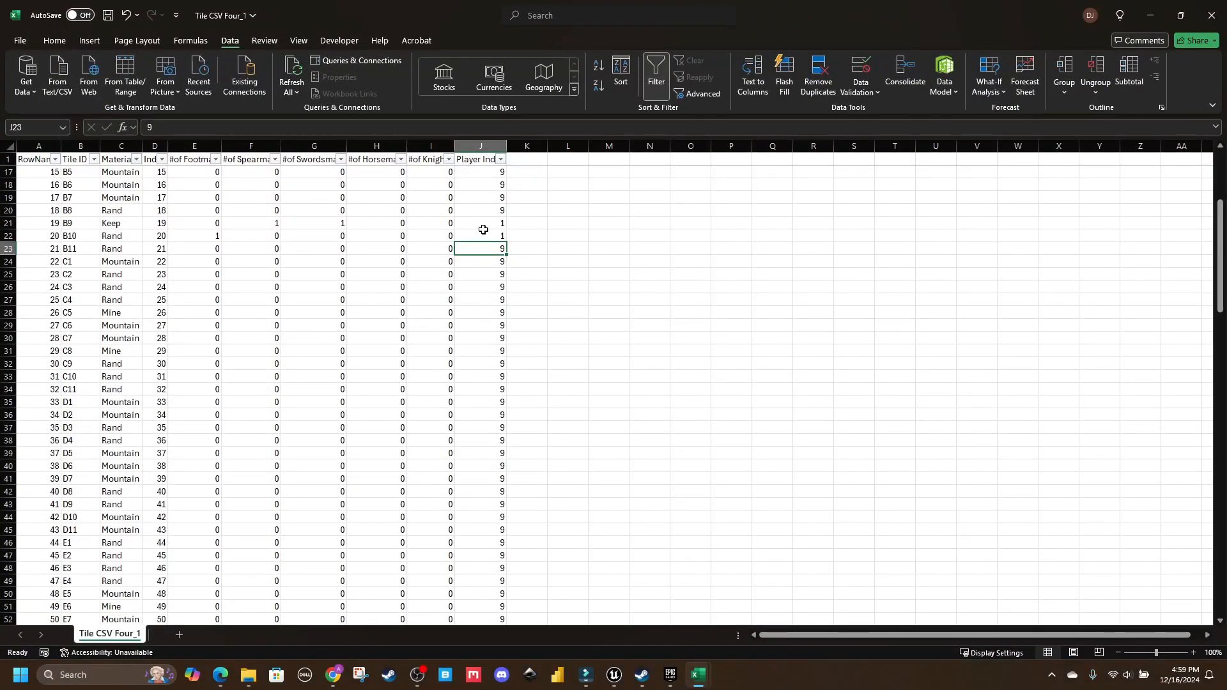
left_click_drag(483, 225, 35, 237)
key("alt+Tab")
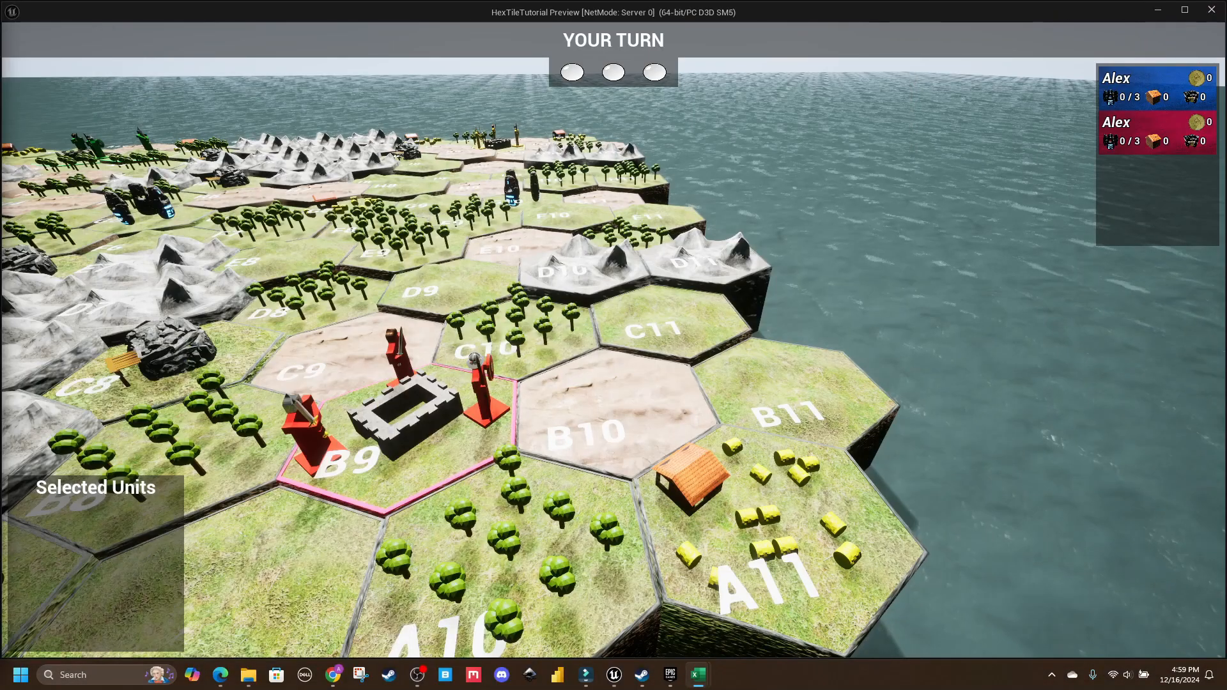
Step: Examine the unit placement on the green player's tiles L2 and L3 and the yellow player's keep L9 in the preview
key("w")
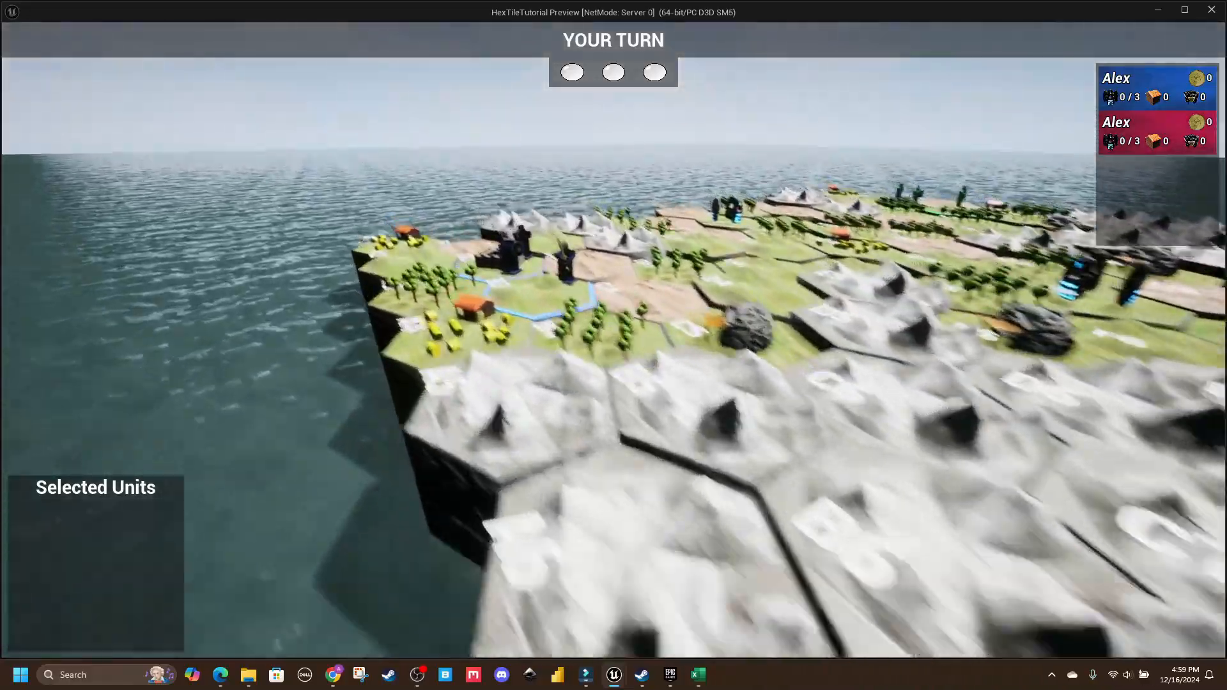
key("w")
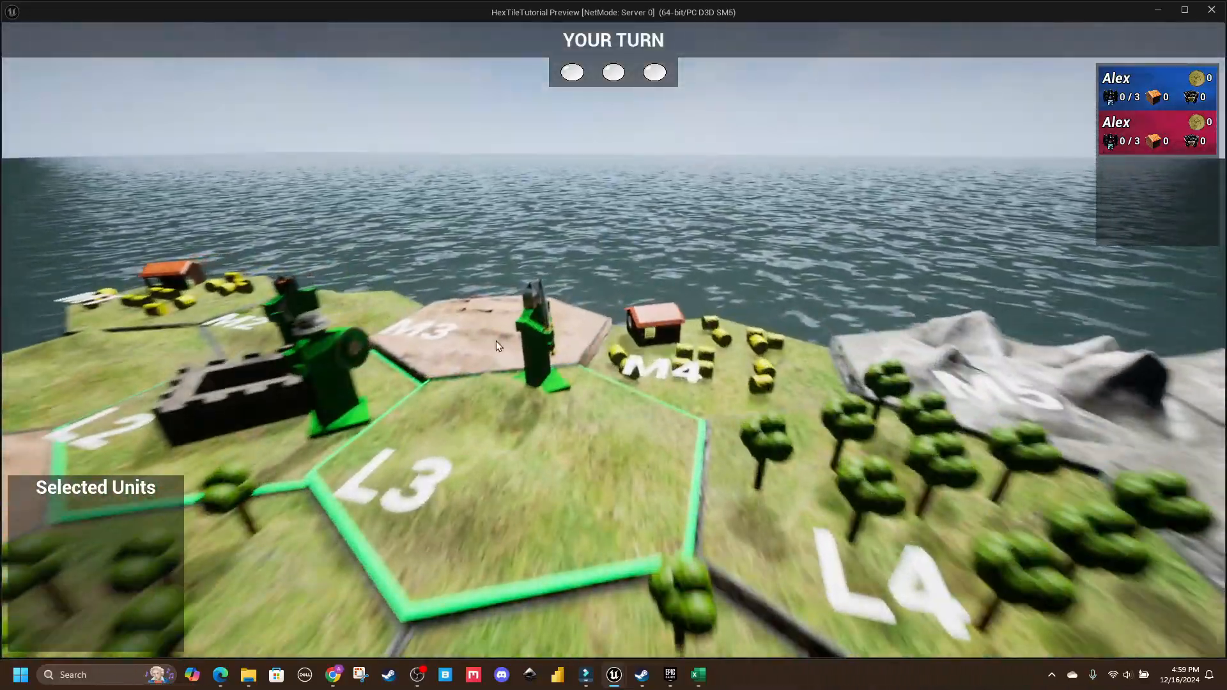
right_click_drag(496, 340, 741, 340)
key("w")
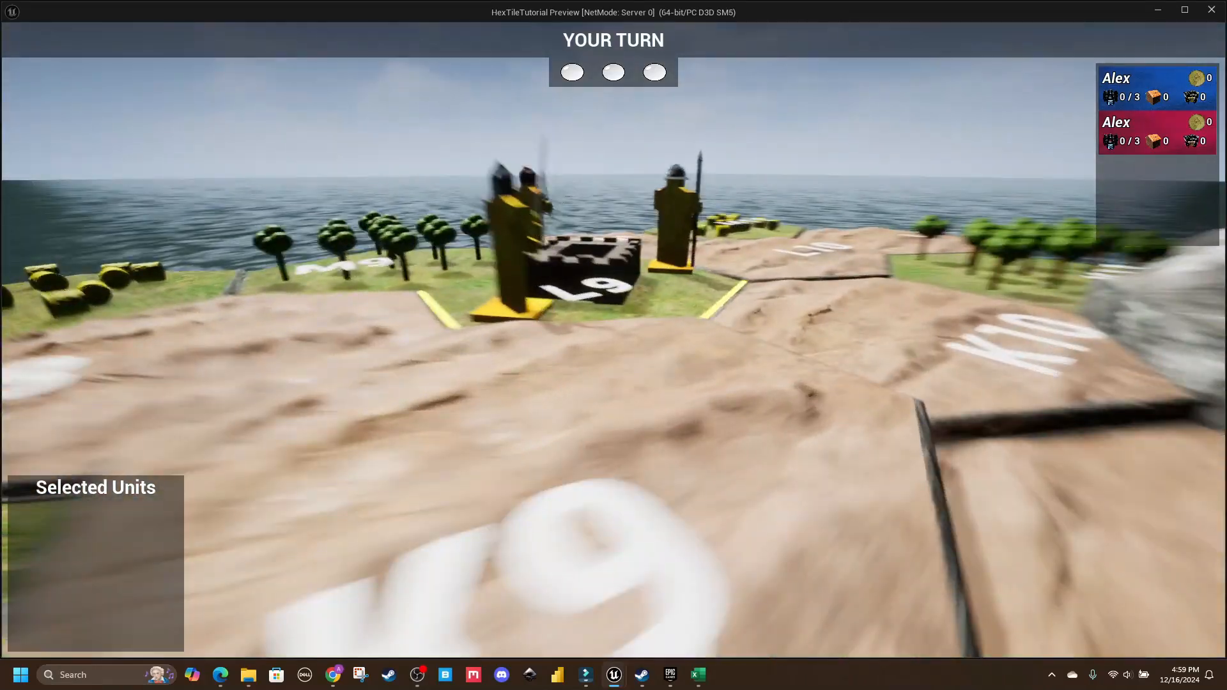
key("s")
right_click_drag(496, 340, 324, 389)
key("d")
key("s")
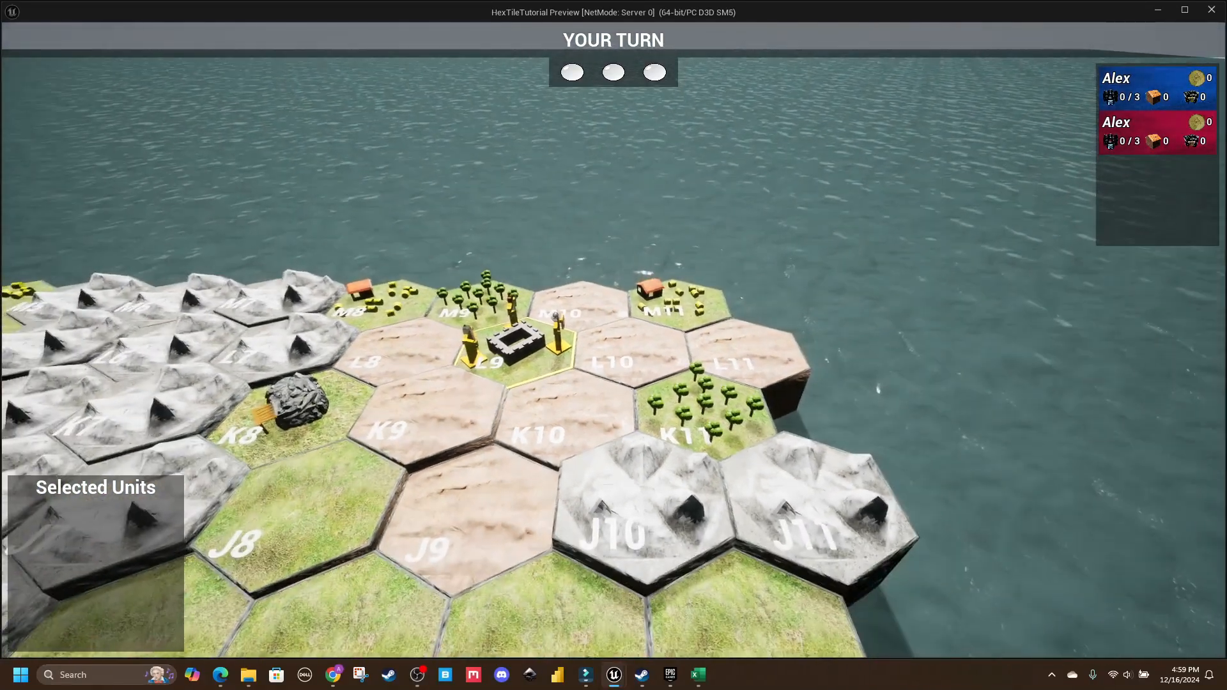
key("w")
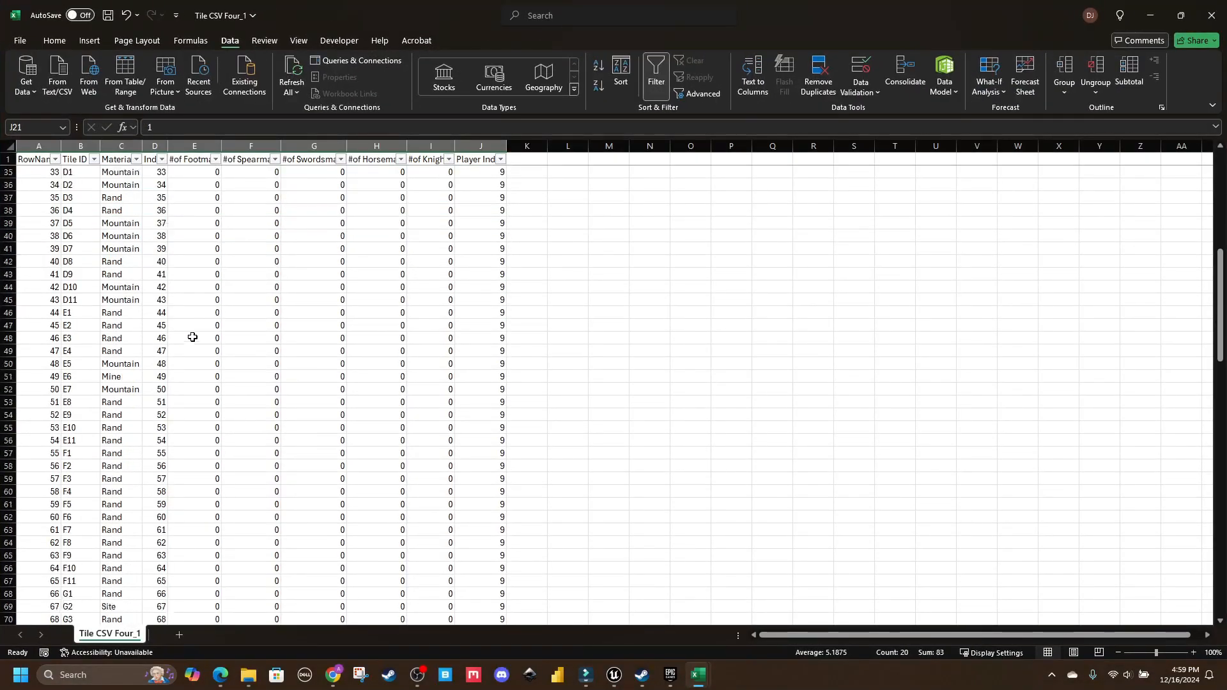
Step: In the Tile CSV Four_1 sheet in Excel, set the number of footmen to 0 for tile L9 and 1 for tile L10
scroll(95, 348, "down", 15)
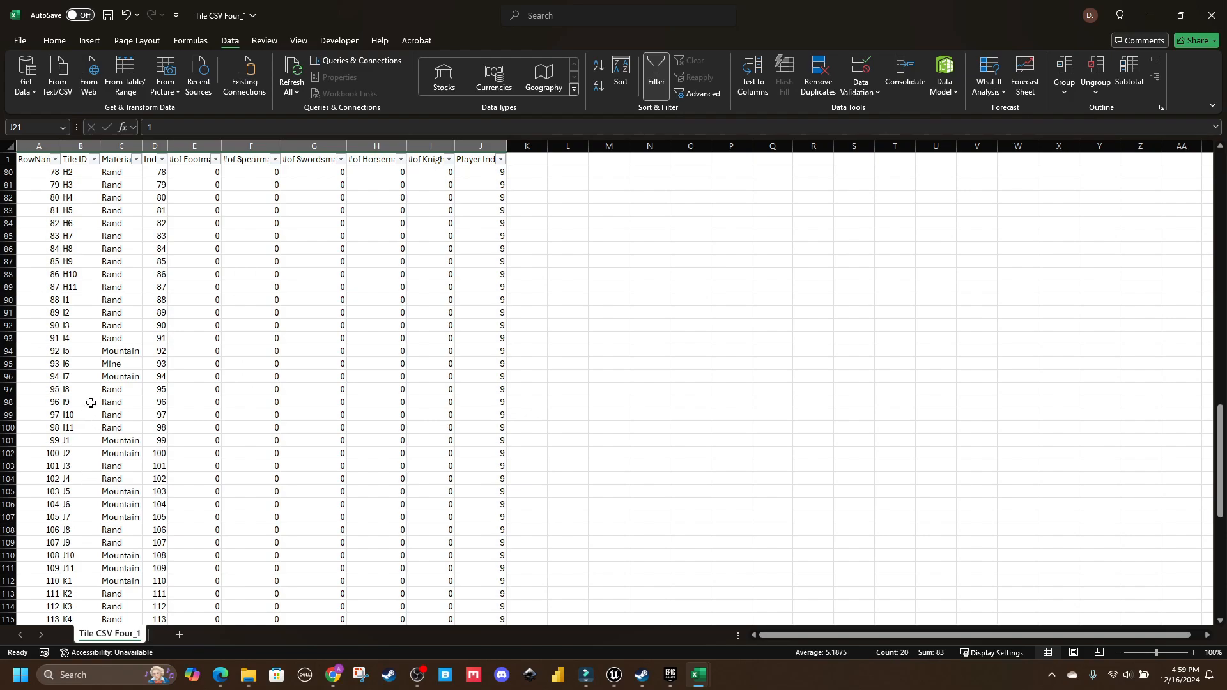
left_click(91, 403)
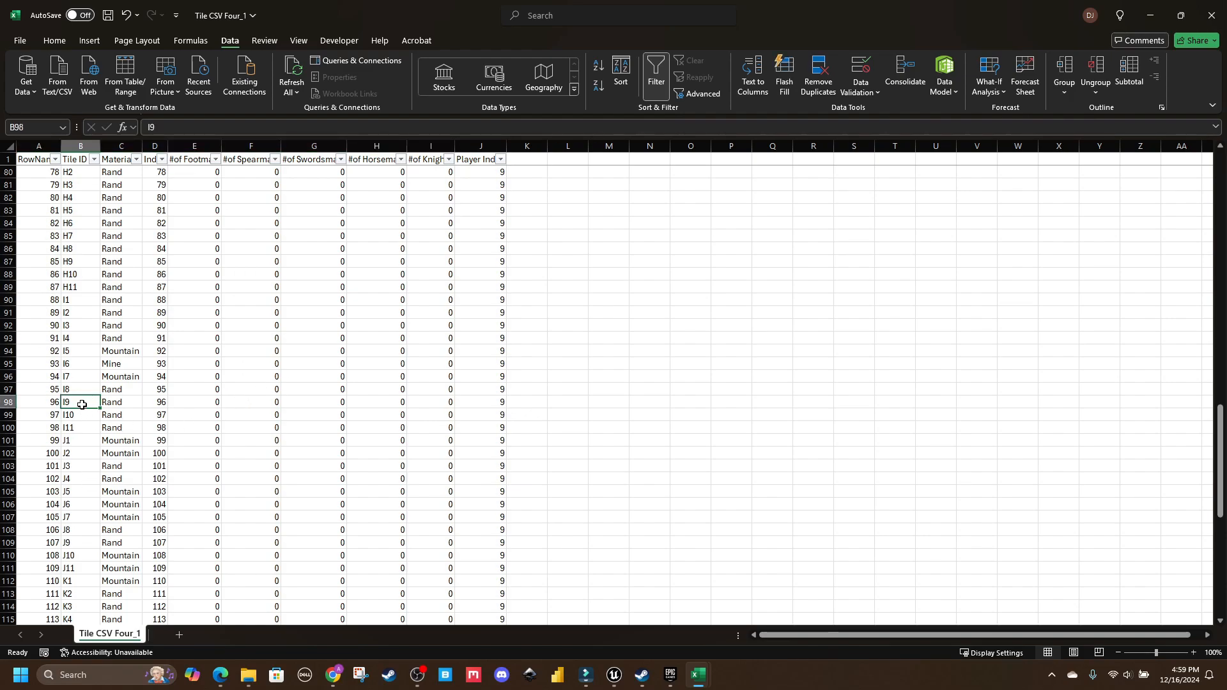
scroll(90, 473, "down", 8)
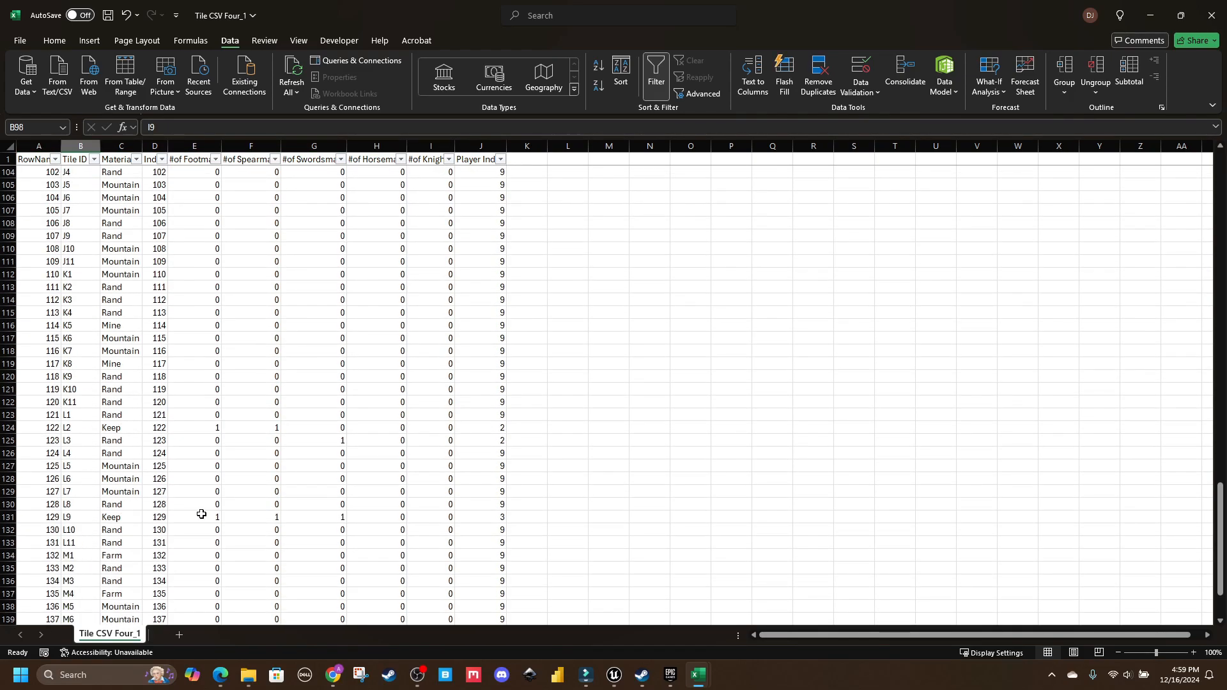
left_click(208, 516)
type("0")
key("Return")
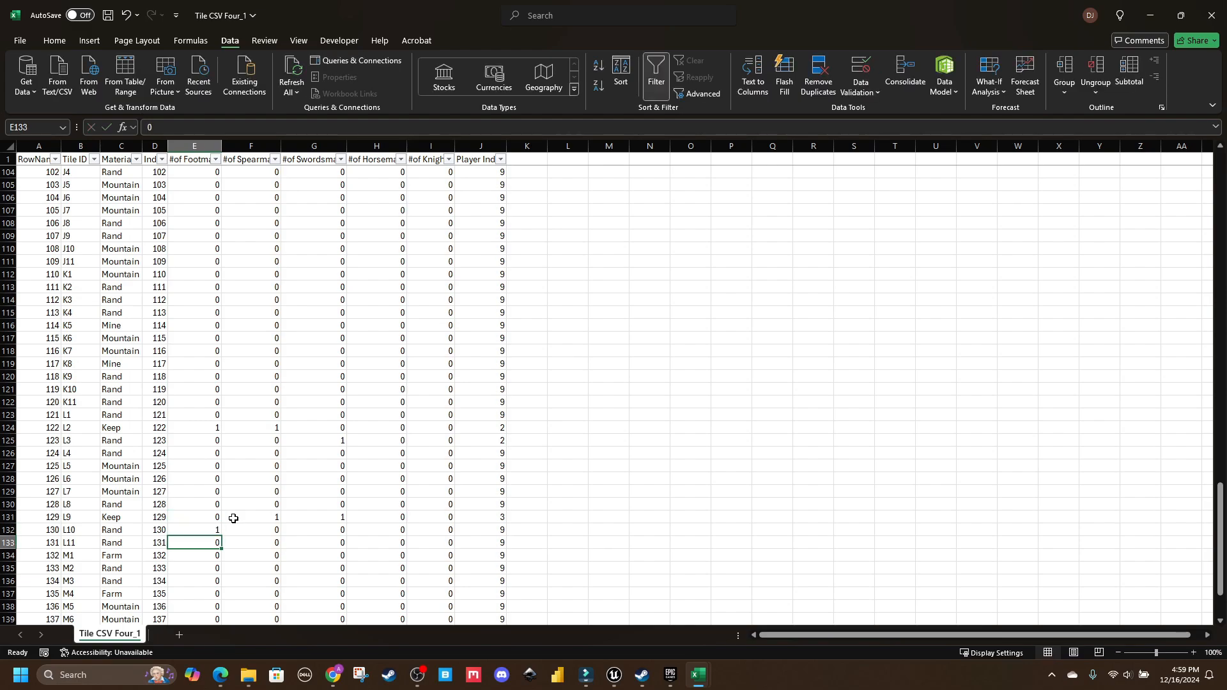
Step: Back in Unreal Engine, stop the preview and reimport the 4Player_1_Map_DT data table from Tile CSV Four_1.csv
left_click_drag(434, 6, 396, 0)
left_click(656, 397)
key("Escape")
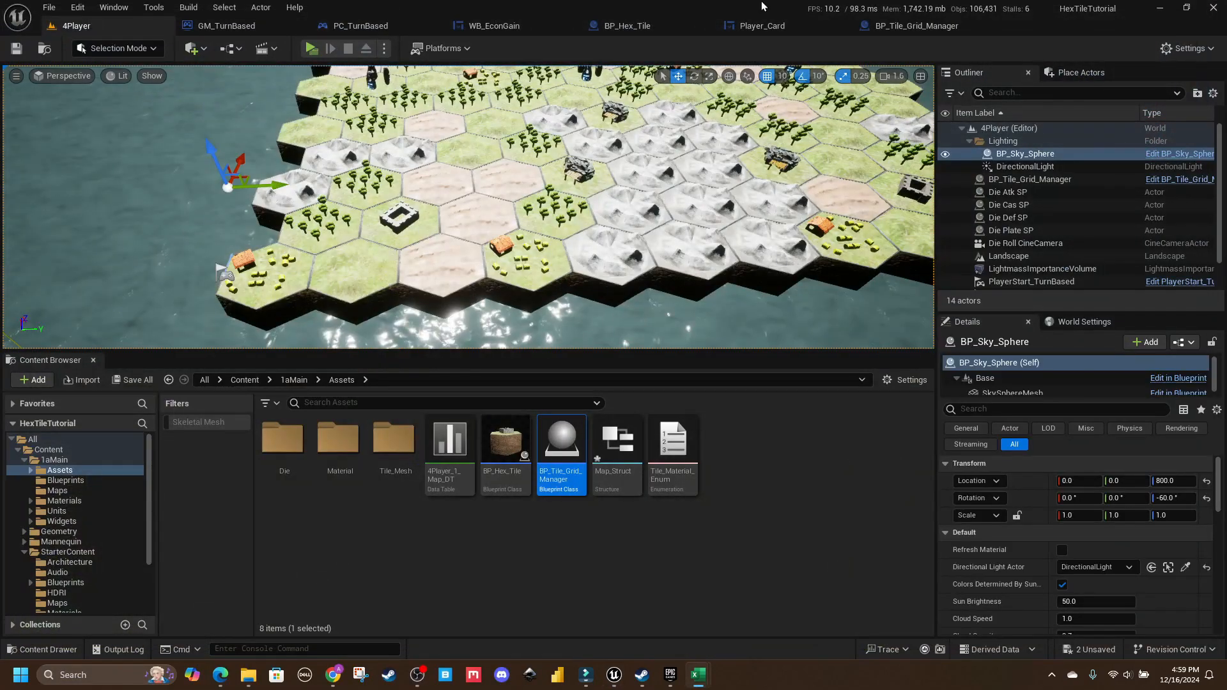
double_click(450, 444)
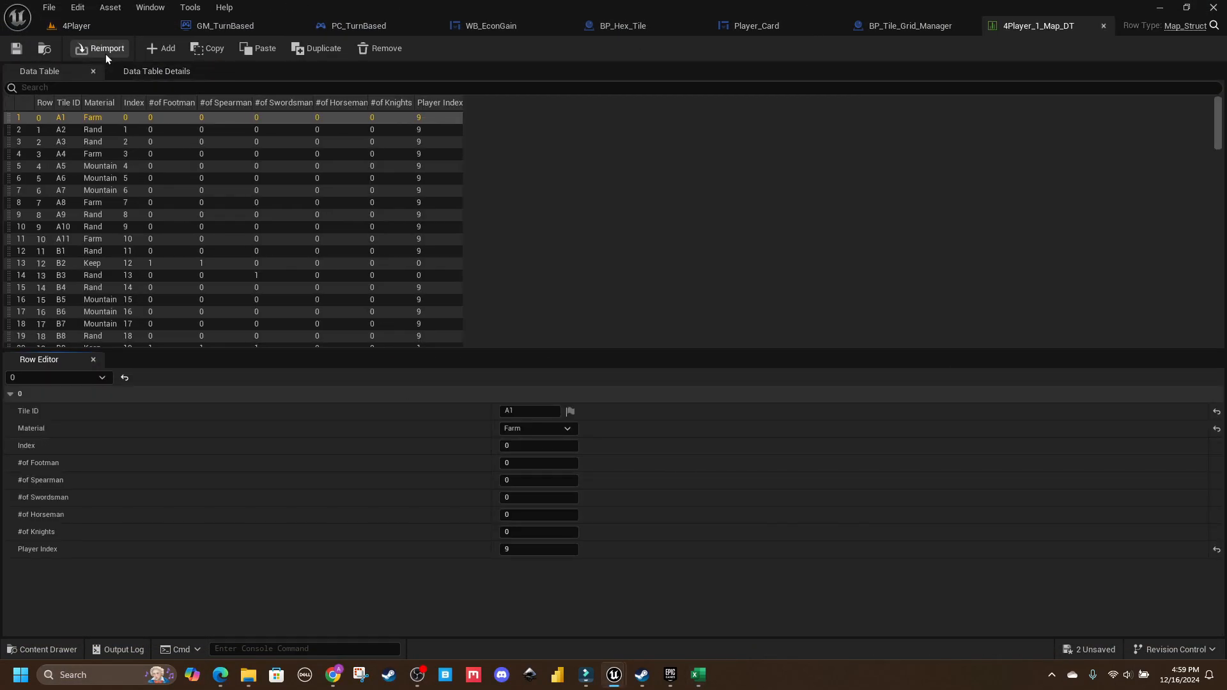
left_click(109, 52)
Step: Run the 4Player level in the preview and examine the starting units on the red, green and yellow players' tiles
left_click(76, 26)
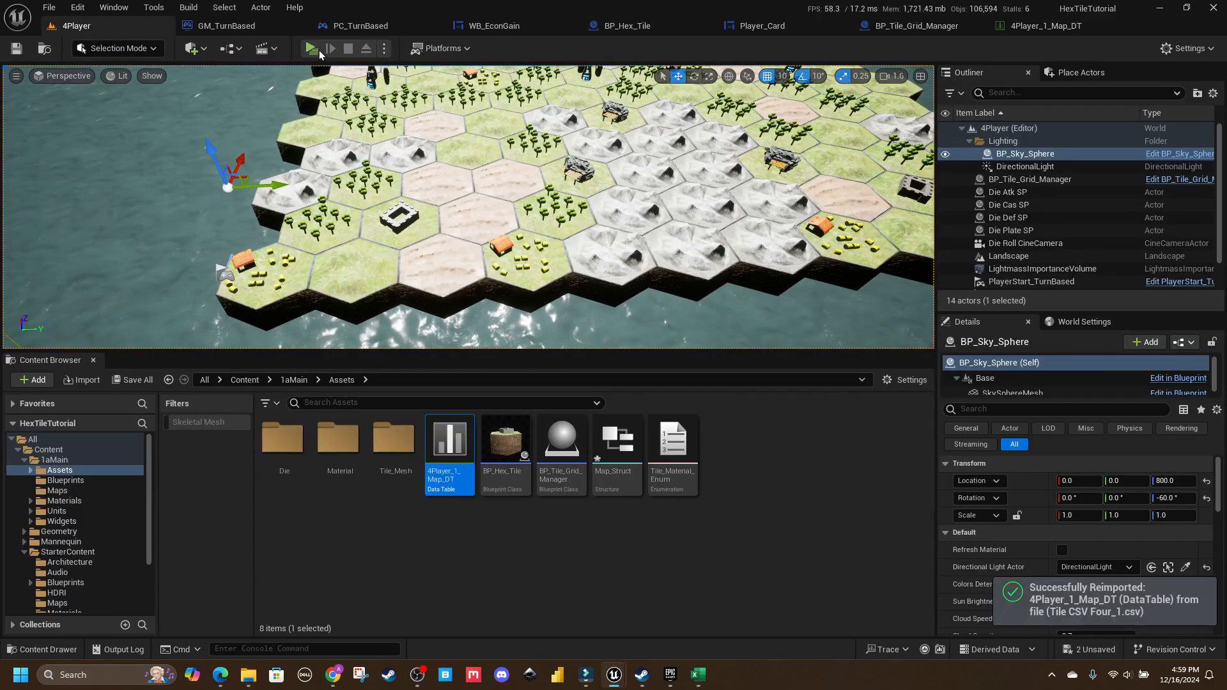
key("alt+p")
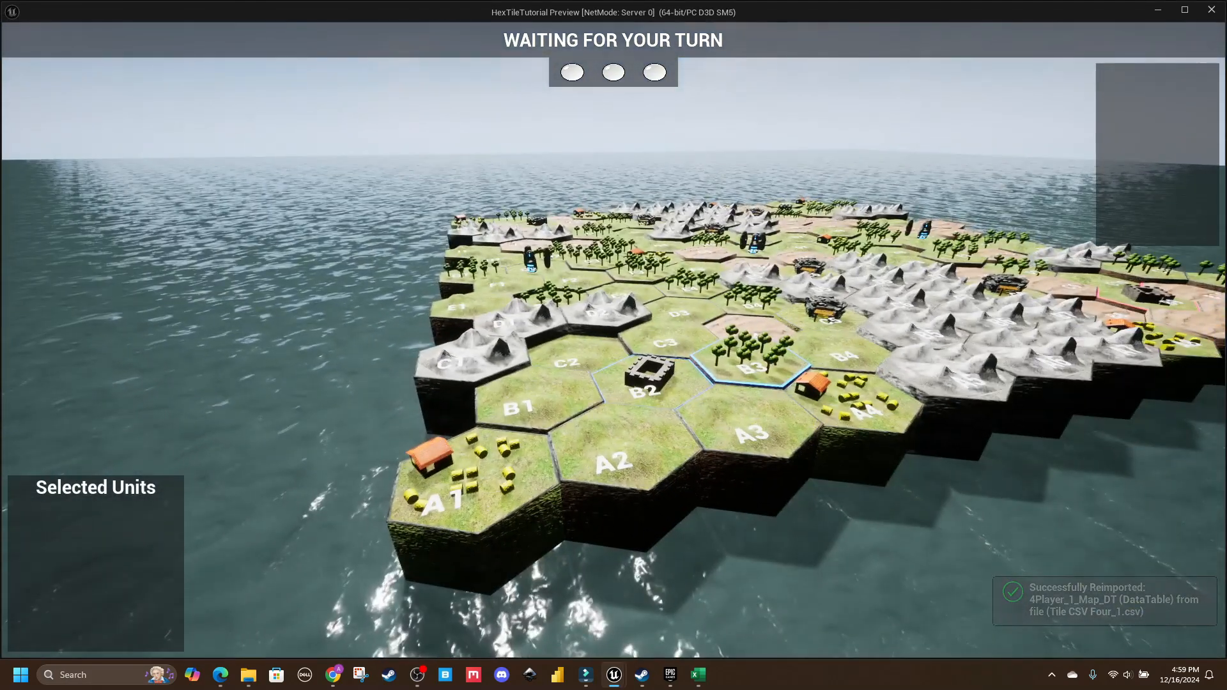
key("d")
key("w")
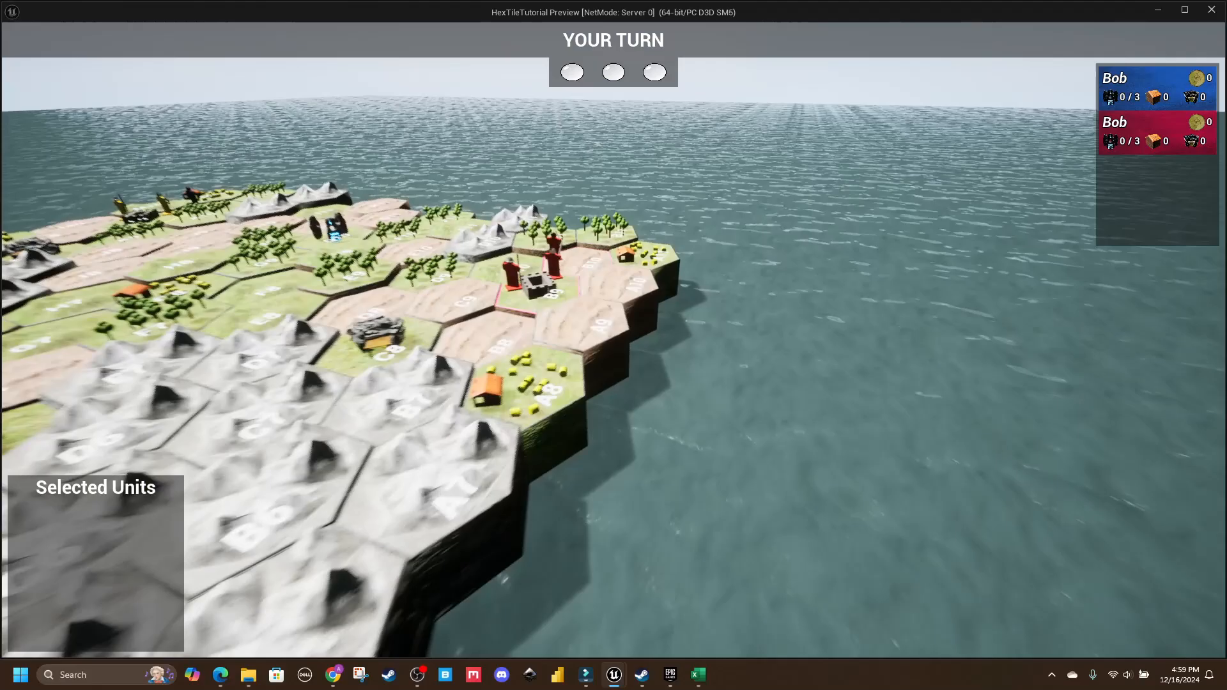
key("w")
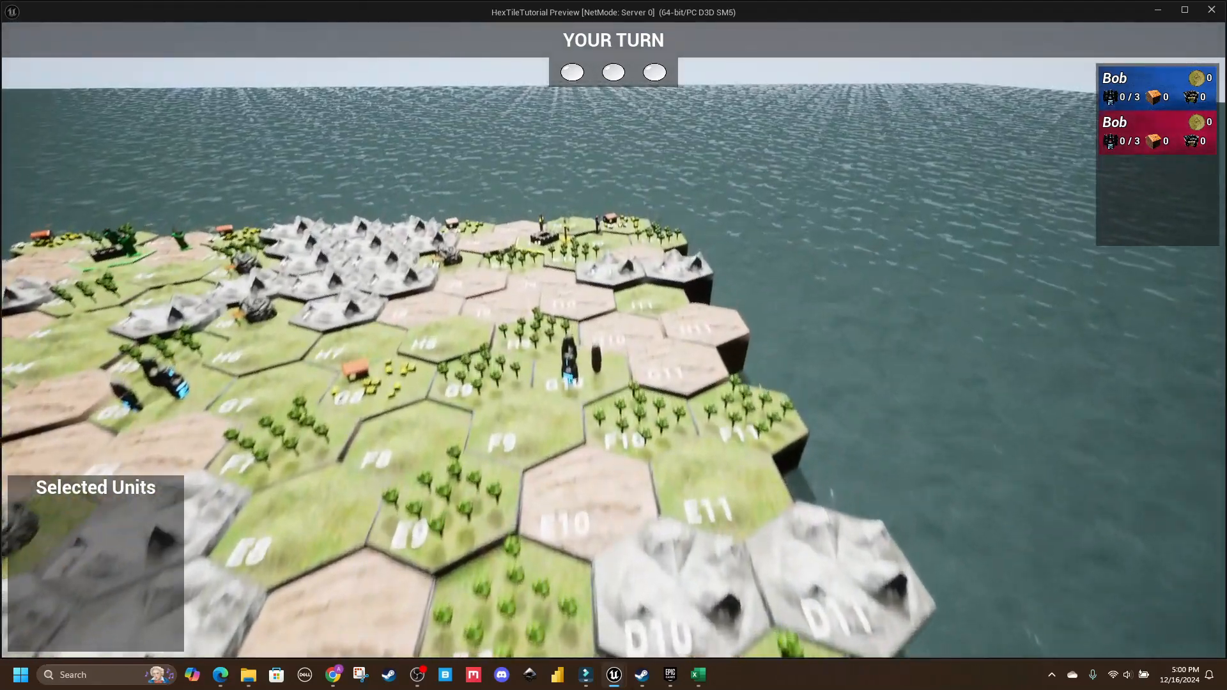
key("w")
key("a")
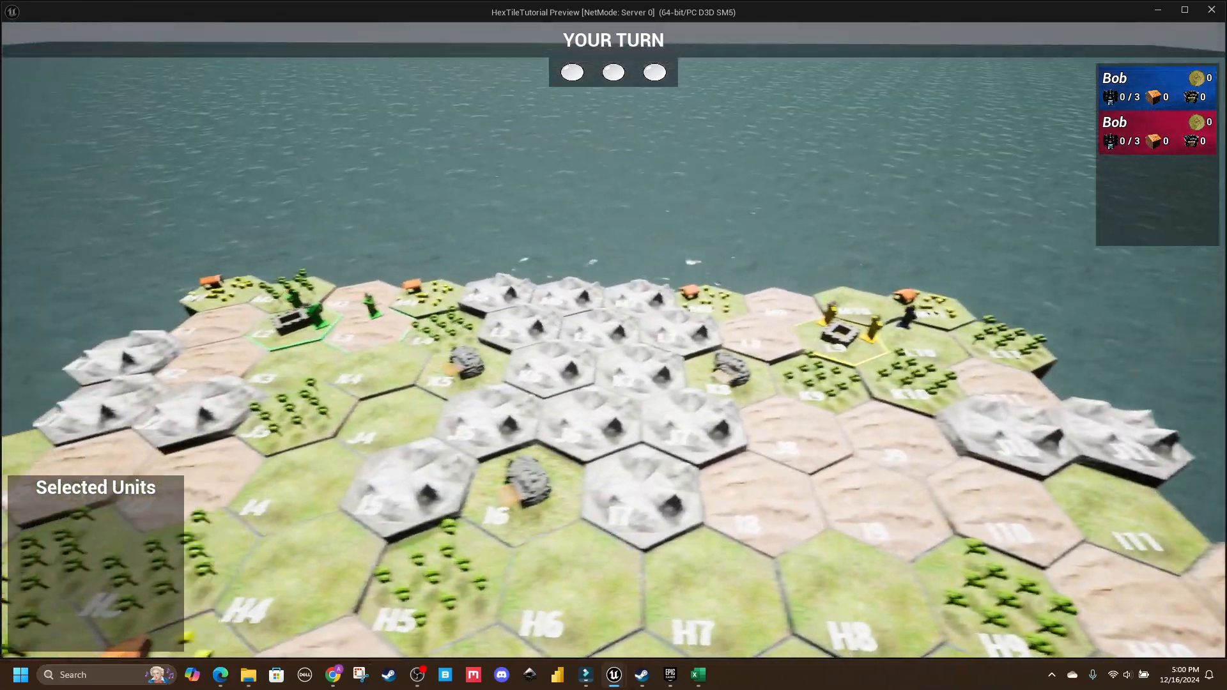
key("s")
key("s")
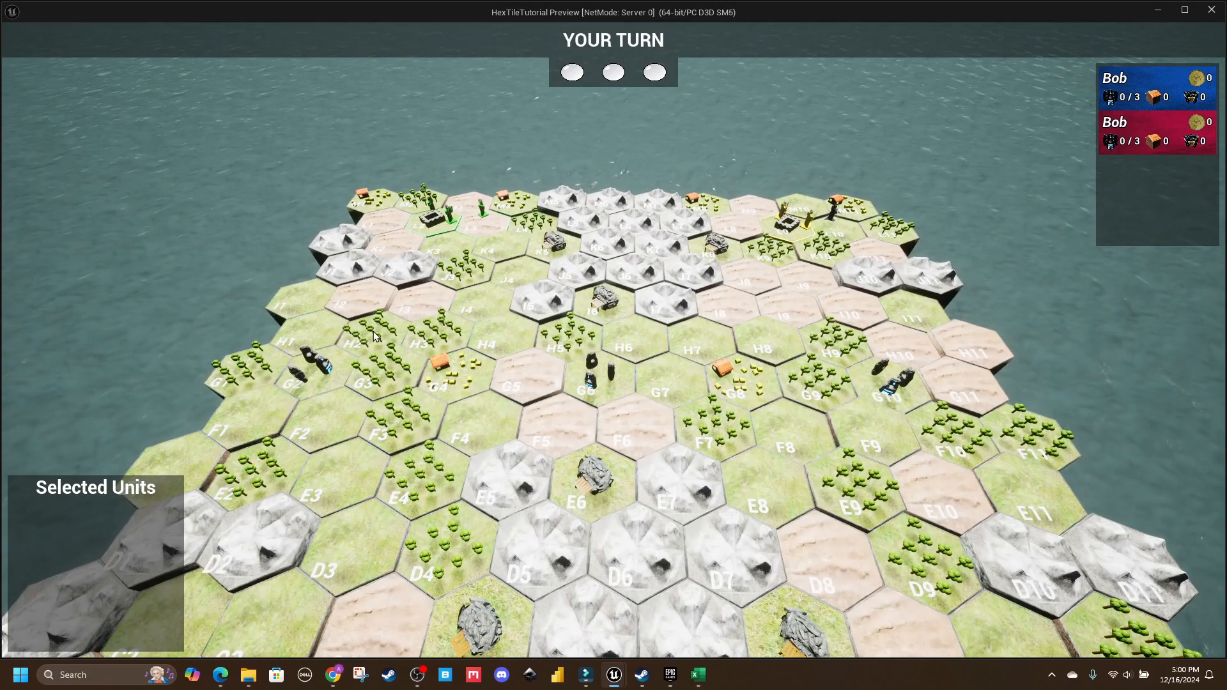
Step: Move the blue swordsman from forest tile B3 onto farm tile A4 in the preview
key("s")
key("a")
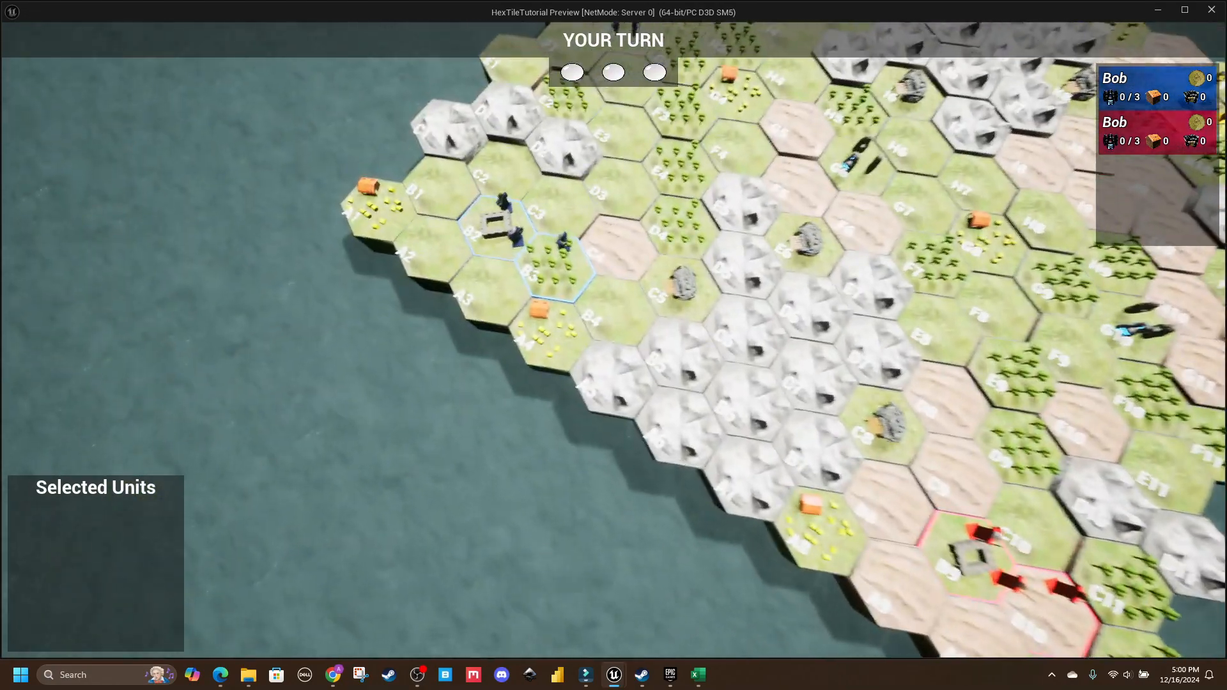
key("w")
right_click_drag(492, 306, 569, 243)
key("w")
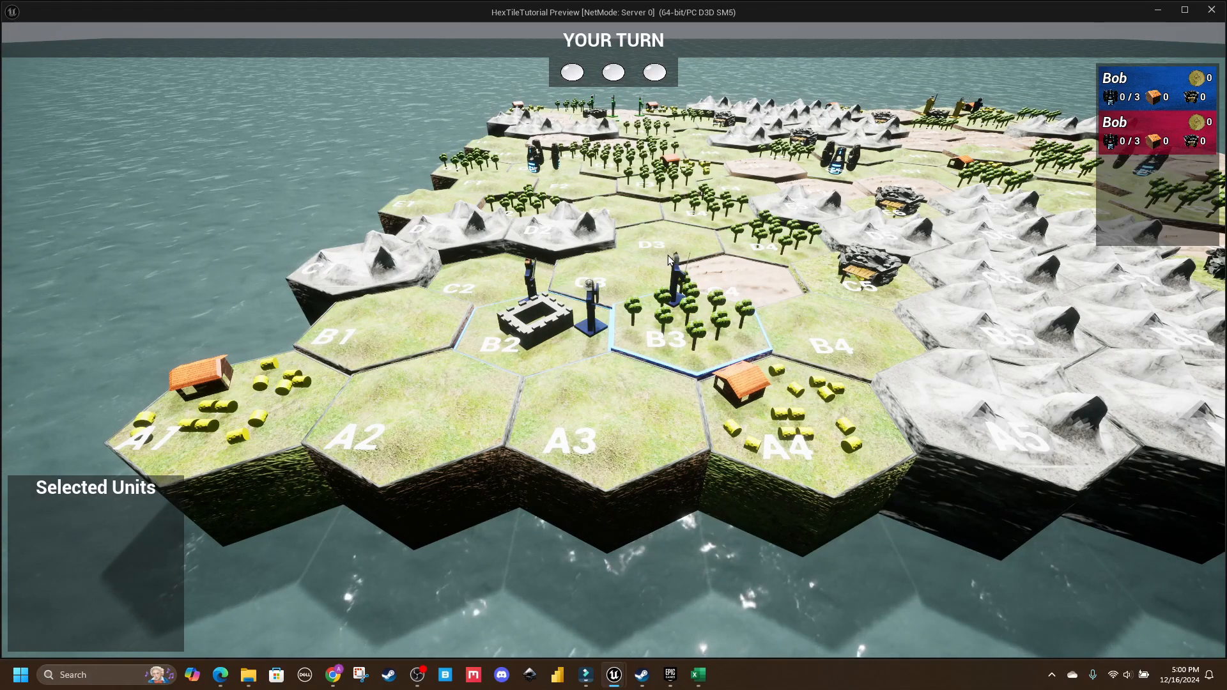
left_click(677, 281)
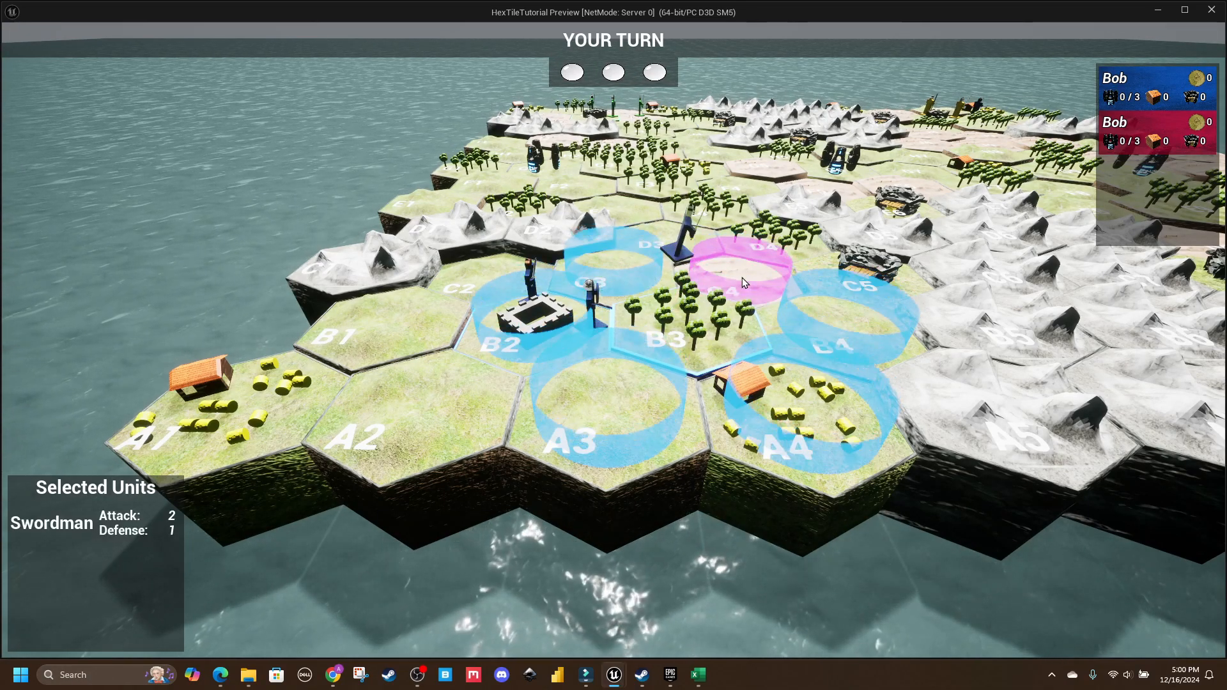
left_click(767, 414)
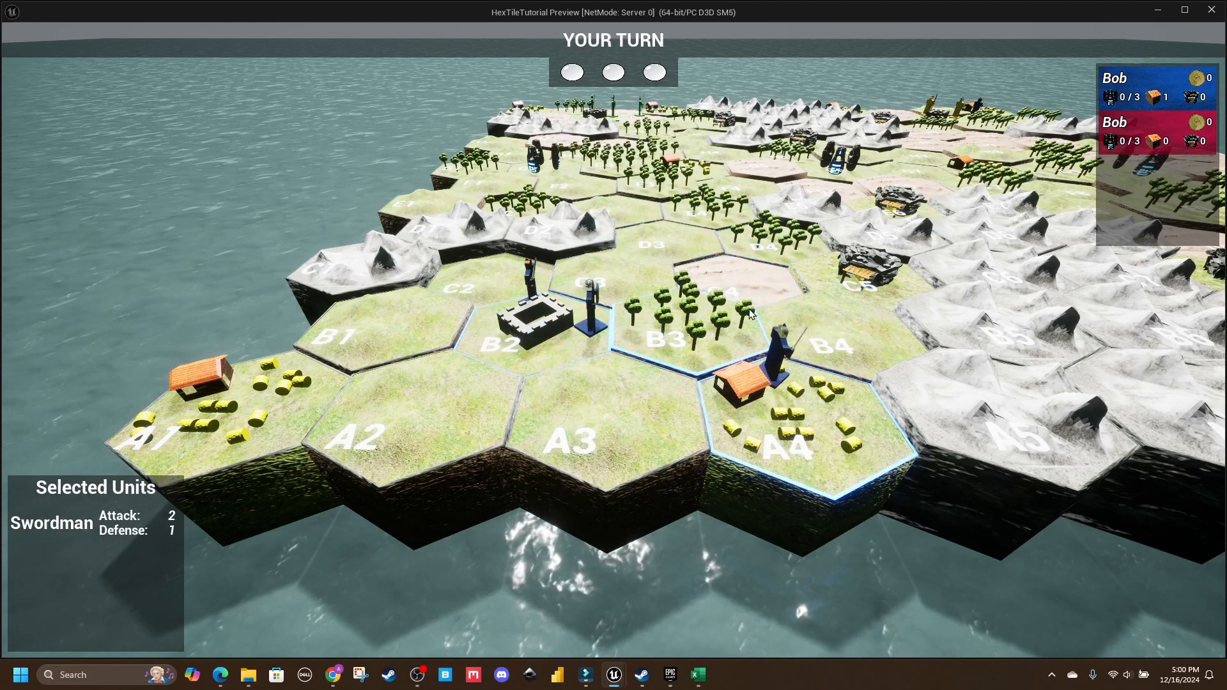
Step: Move the blue spearman from keep B2 through B3 onto tile C4
left_click(601, 315)
left_click(690, 319)
left_click(679, 286)
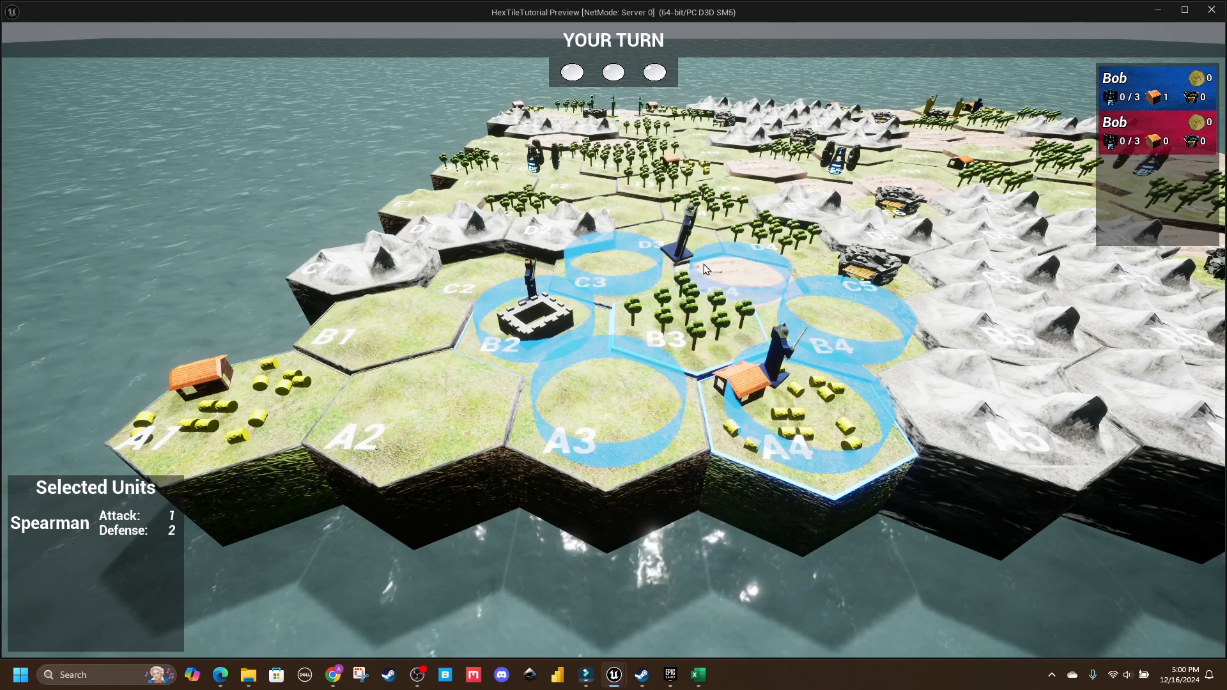
left_click(744, 273)
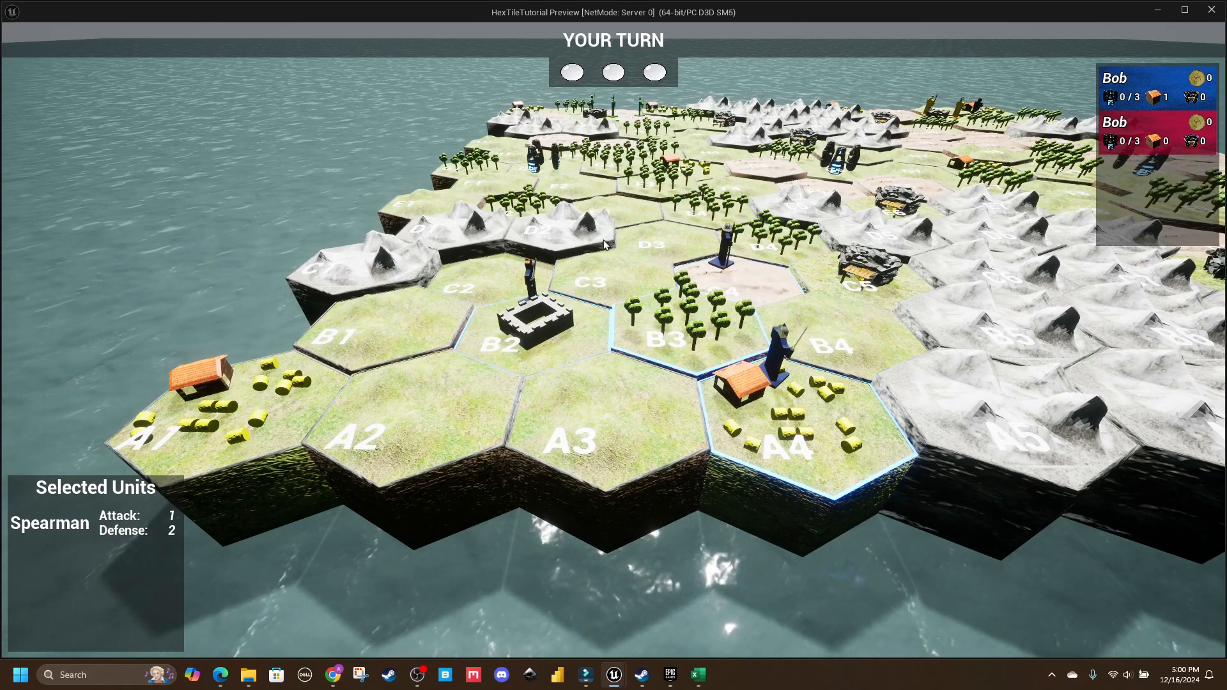
Step: Return the blue swordsman from A4 to B3 and the spearman from C4 through B3 to keep B2
left_click(778, 353)
left_click(696, 313)
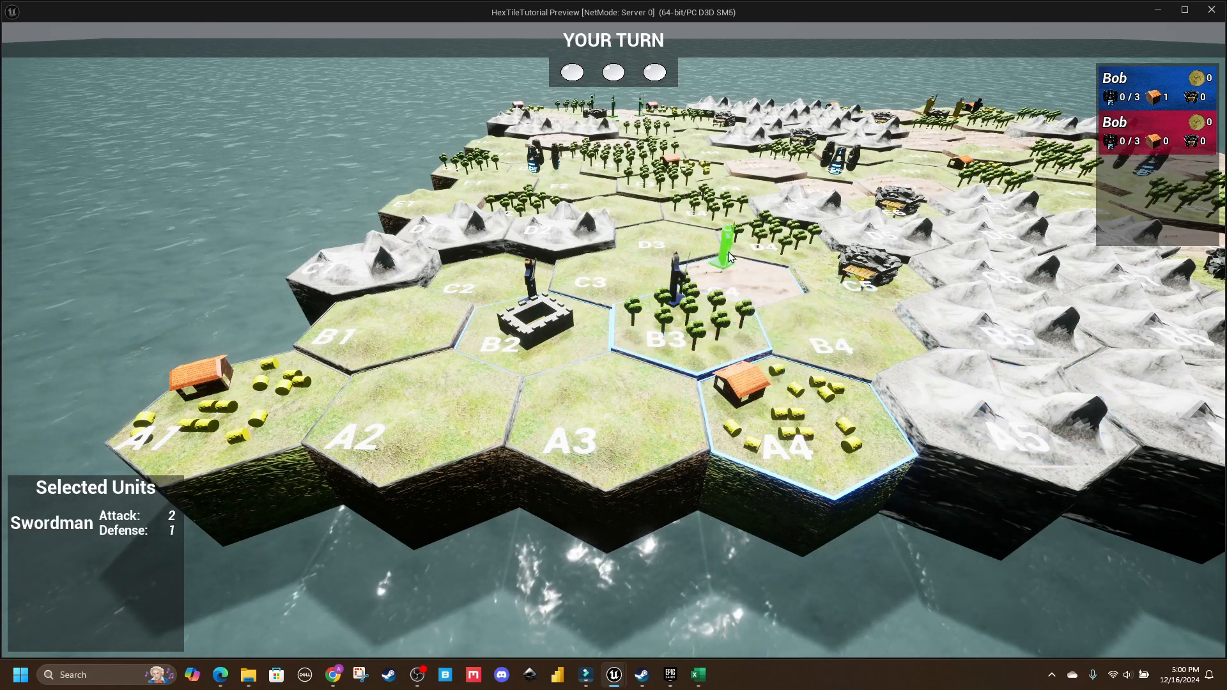
left_click(724, 248)
left_click(708, 308)
left_click(748, 309)
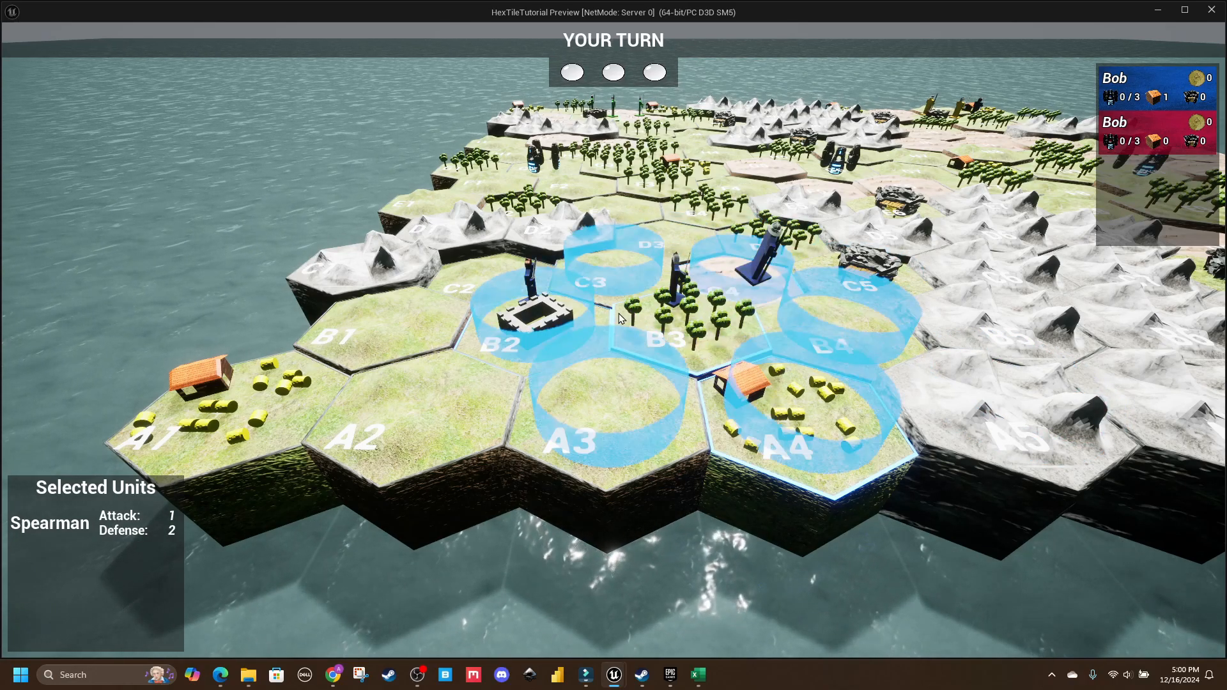
left_click(573, 322)
Step: Move the blue swordsman from B3 through B4 onto the mine tile C5
left_click(677, 286)
left_click(826, 294)
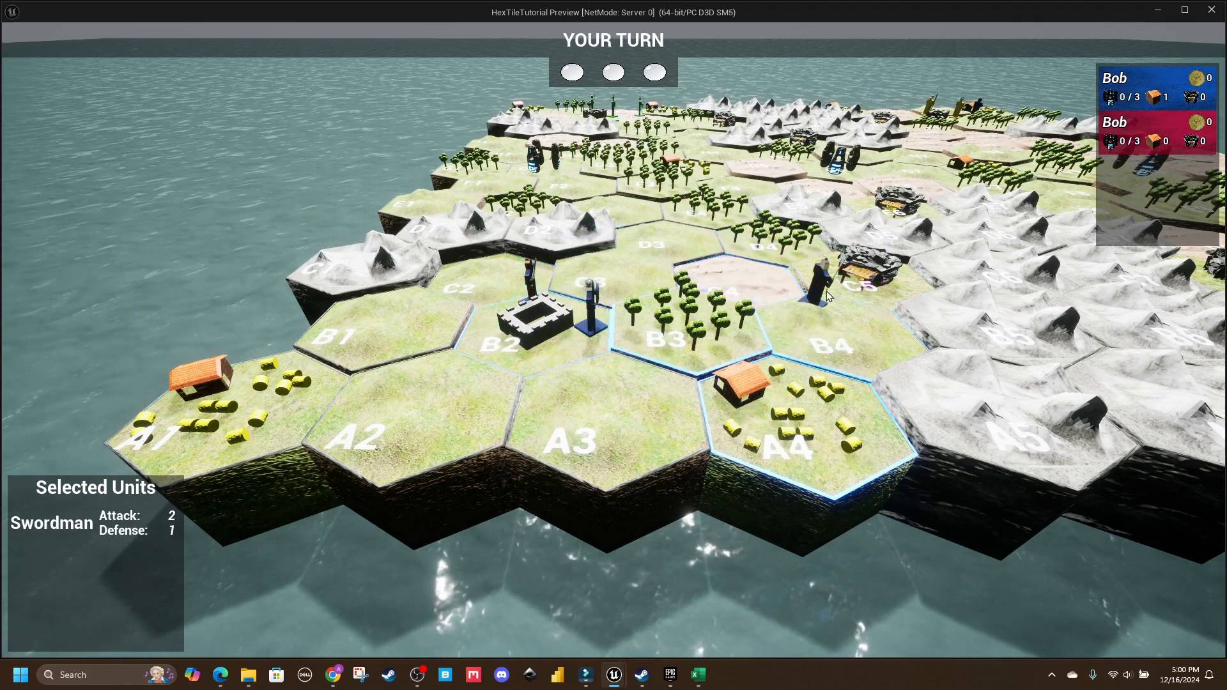
left_click(816, 285)
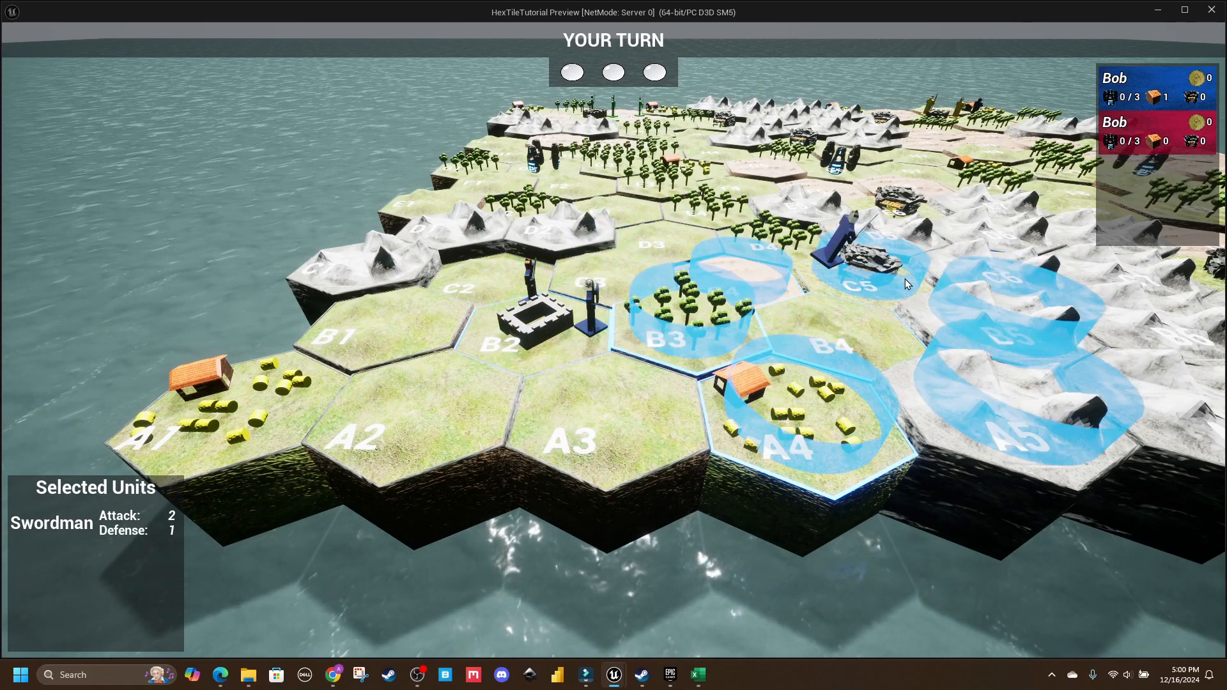
left_click(890, 274)
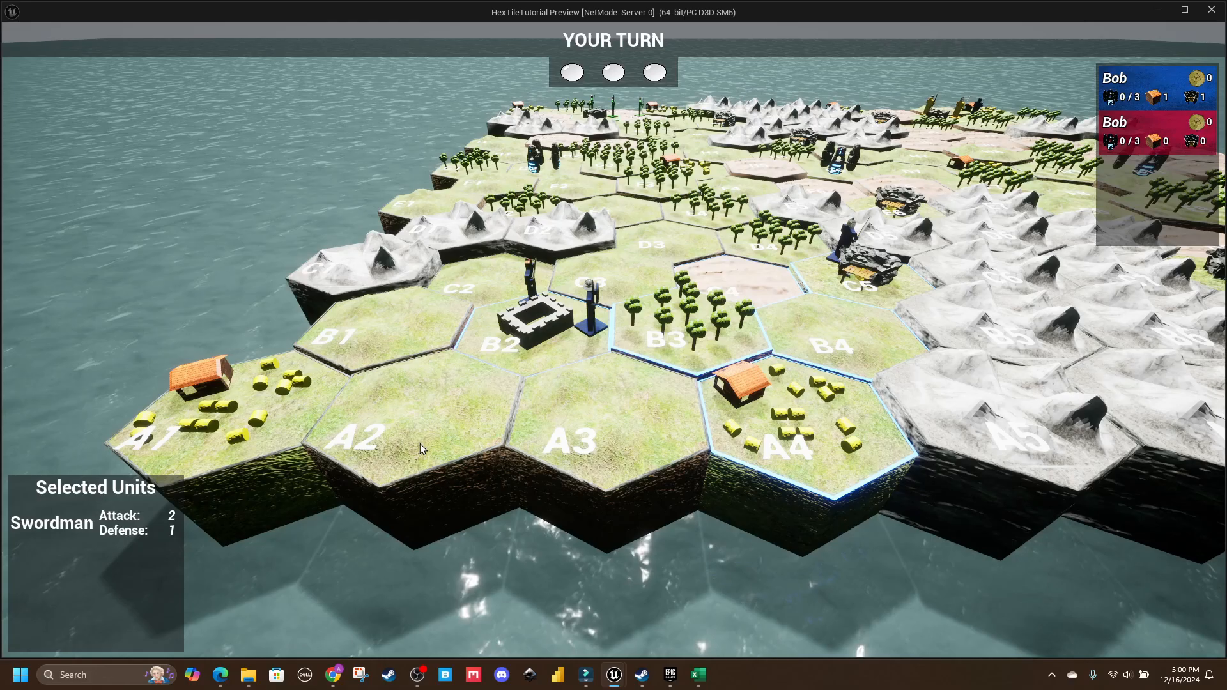
Step: Examine the blue player's tiles and units around keep B2 up close and from afar, and end the preview
right_click_drag(653, 369, 677, 476)
scroll(653, 369, "up", 3)
scroll(653, 370, "down", 3)
scroll(716, 432, "down", 4)
scroll(716, 432, "up", 3)
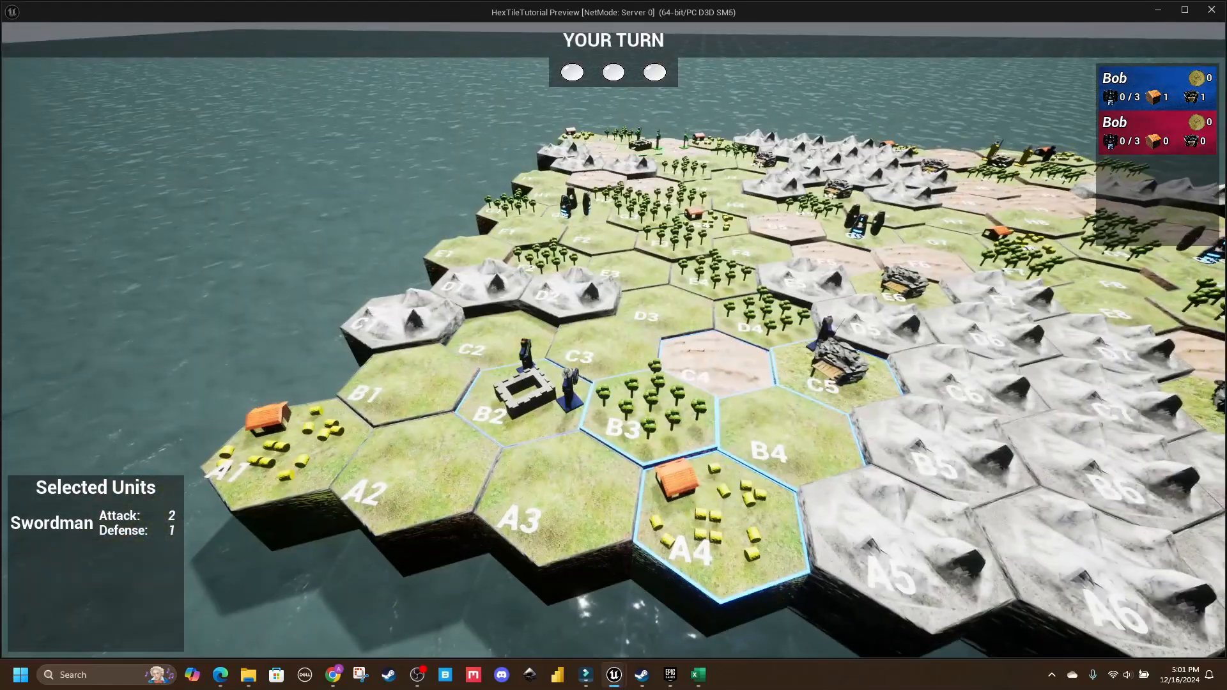
scroll(611, 342, "up", 10)
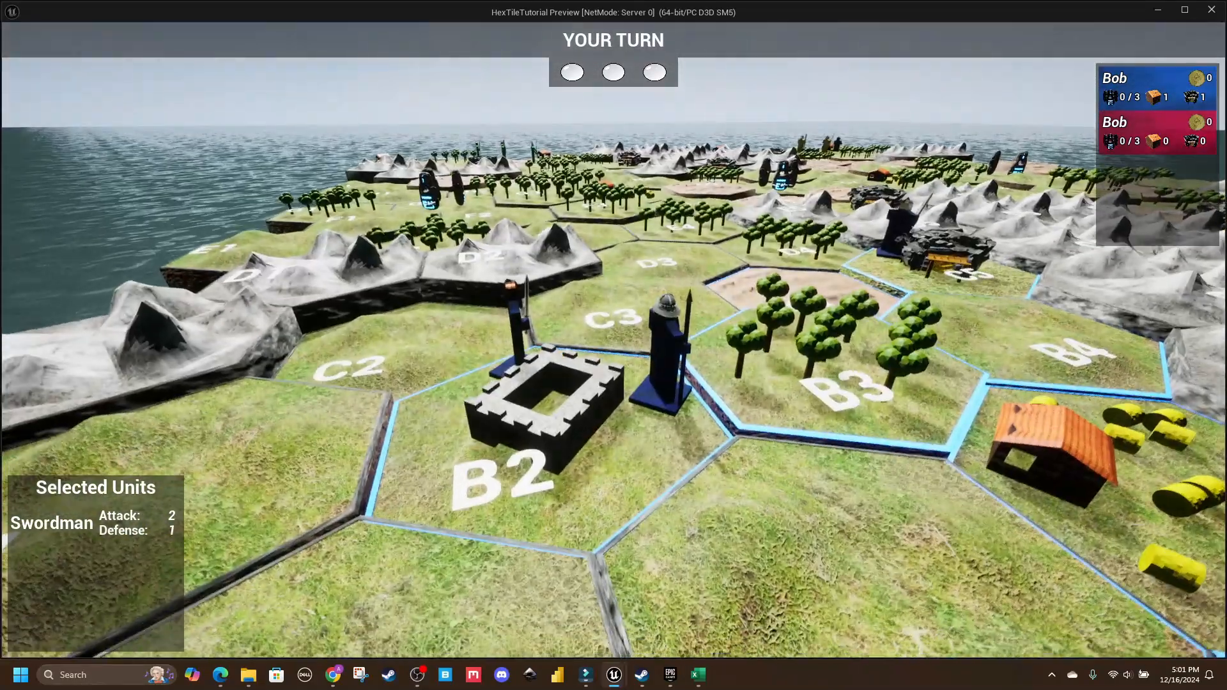
scroll(495, 278, "down", 10)
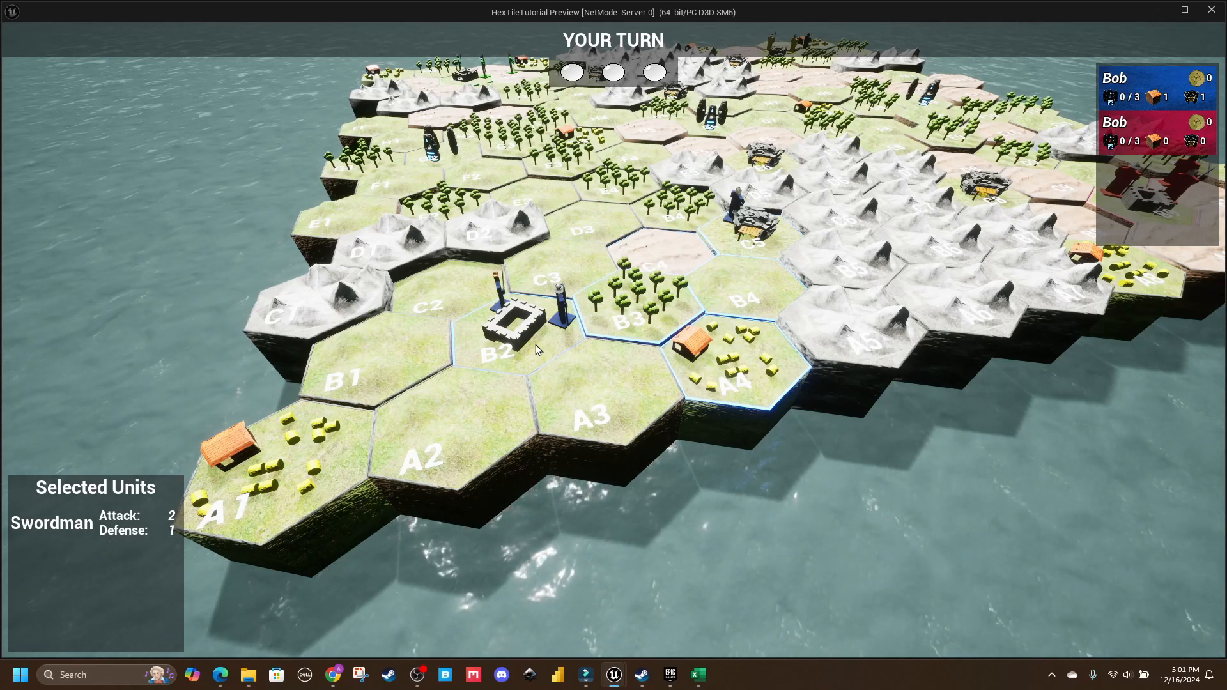
key("Escape")
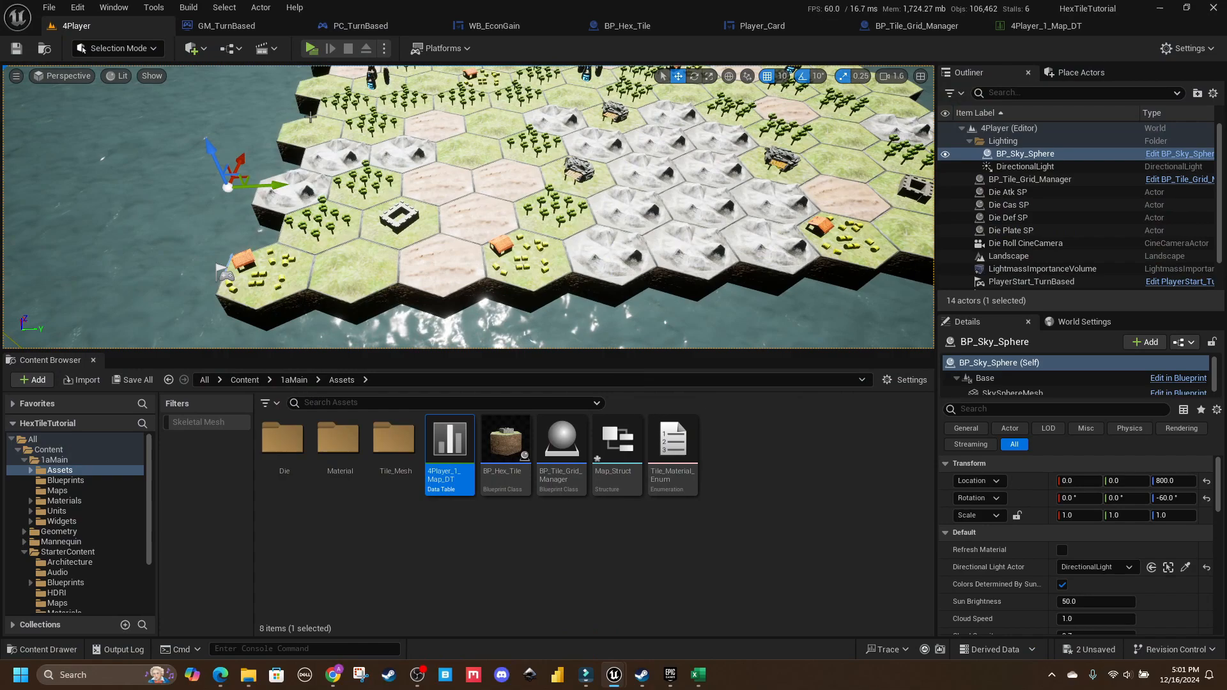
right_click_drag(450, 154, 645, 203)
left_click(450, 155)
left_click(450, 140)
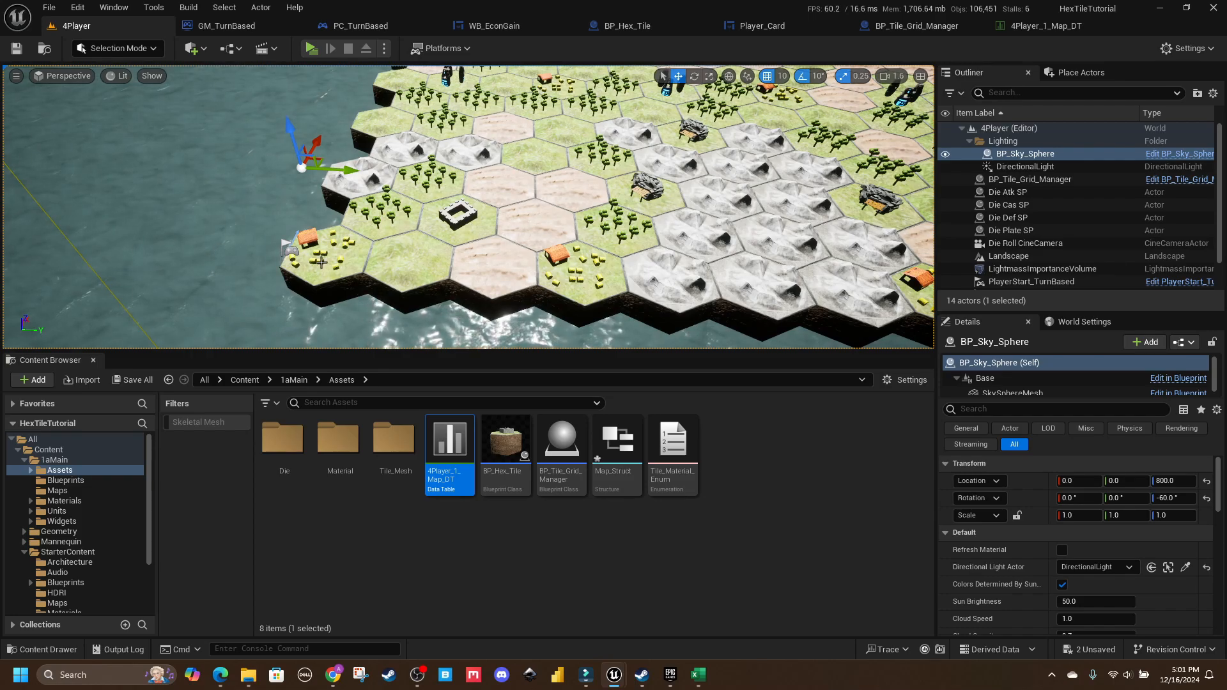
scroll(632, 185, "down", 2)
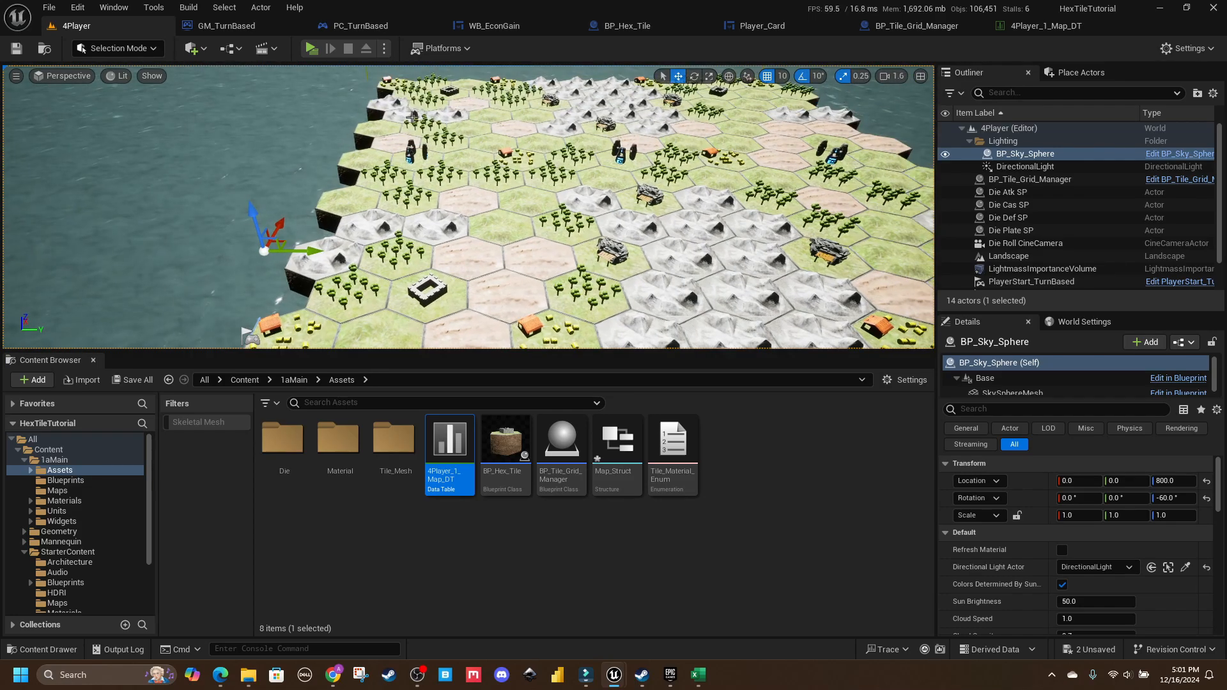
right_click_drag(641, 114, 490, 273)
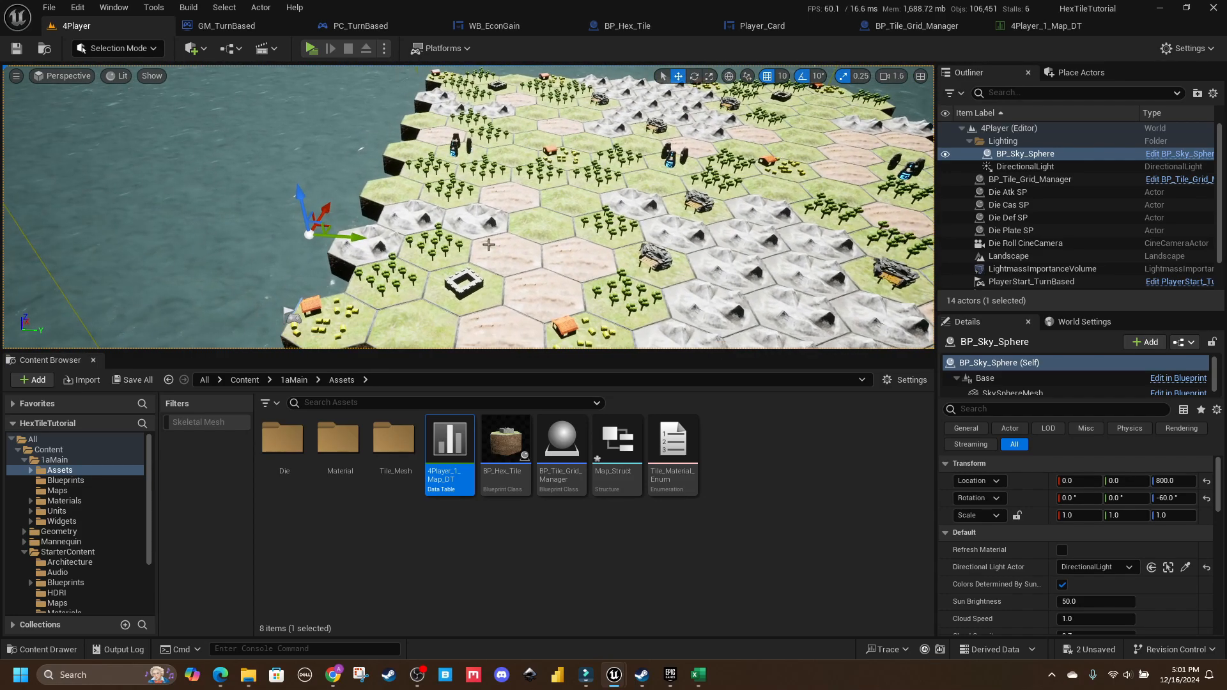
Step: In PC_TurnBased's event graph, set the Owned Farms length multiplier to 2, compile the blueprint and return to the 4Player level
left_click(360, 25)
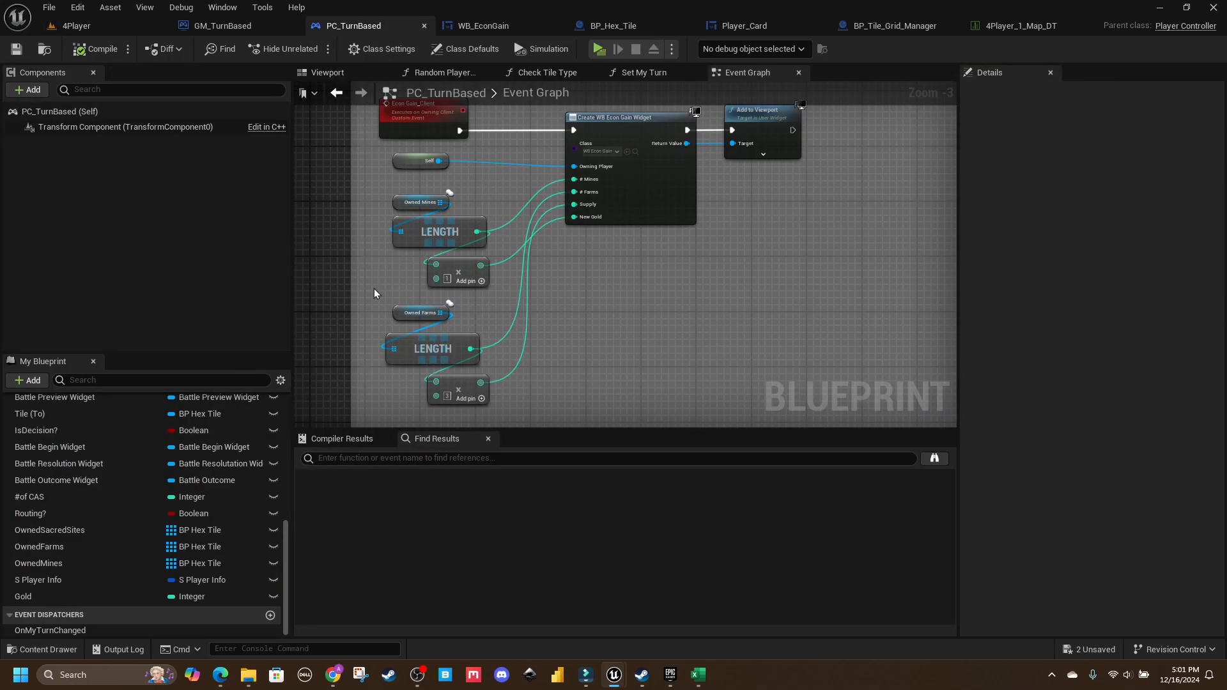
scroll(443, 241, "up", 4)
right_click_drag(409, 136, 395, 186)
right_click_drag(485, 215, 481, 189)
left_click(502, 345)
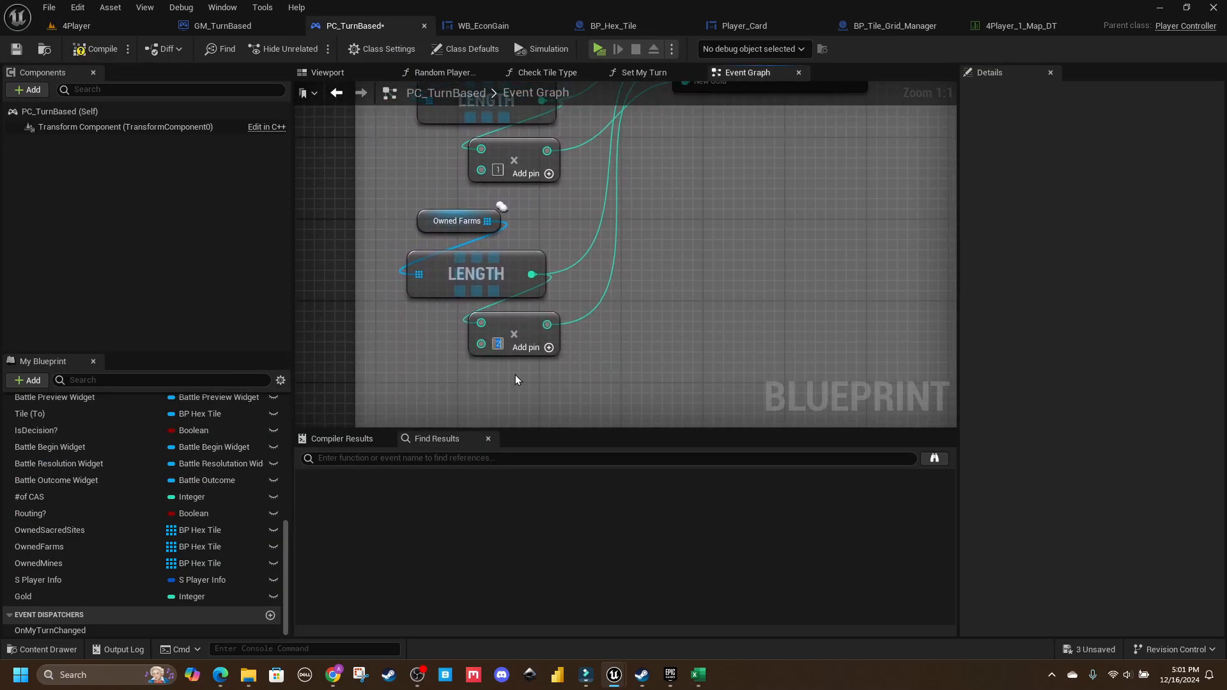
left_click(100, 50)
left_click(86, 26)
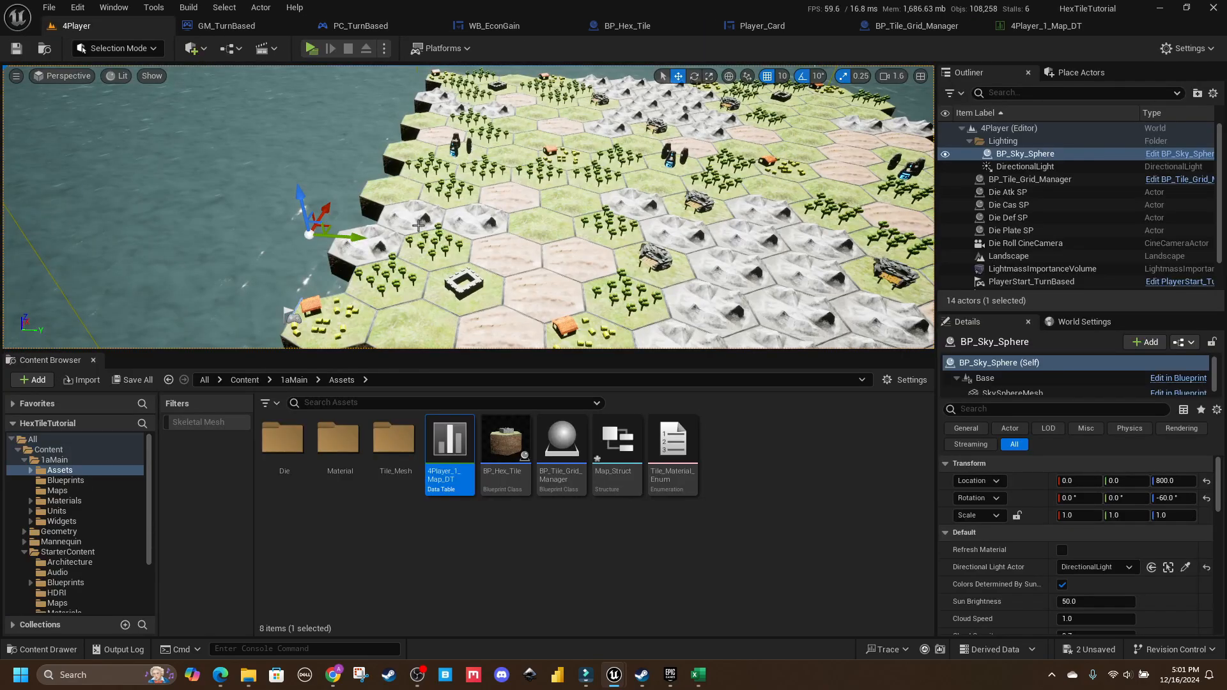
right_click_drag(463, 207, 484, 193)
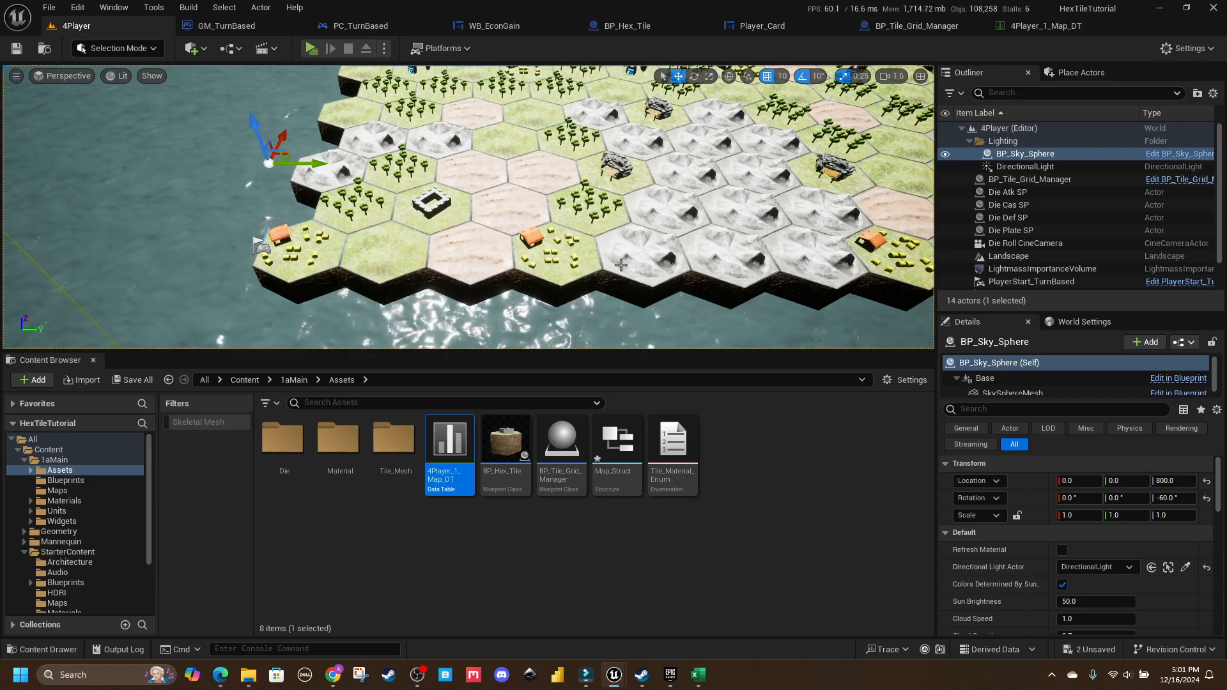
scroll(456, 193, "down", 5)
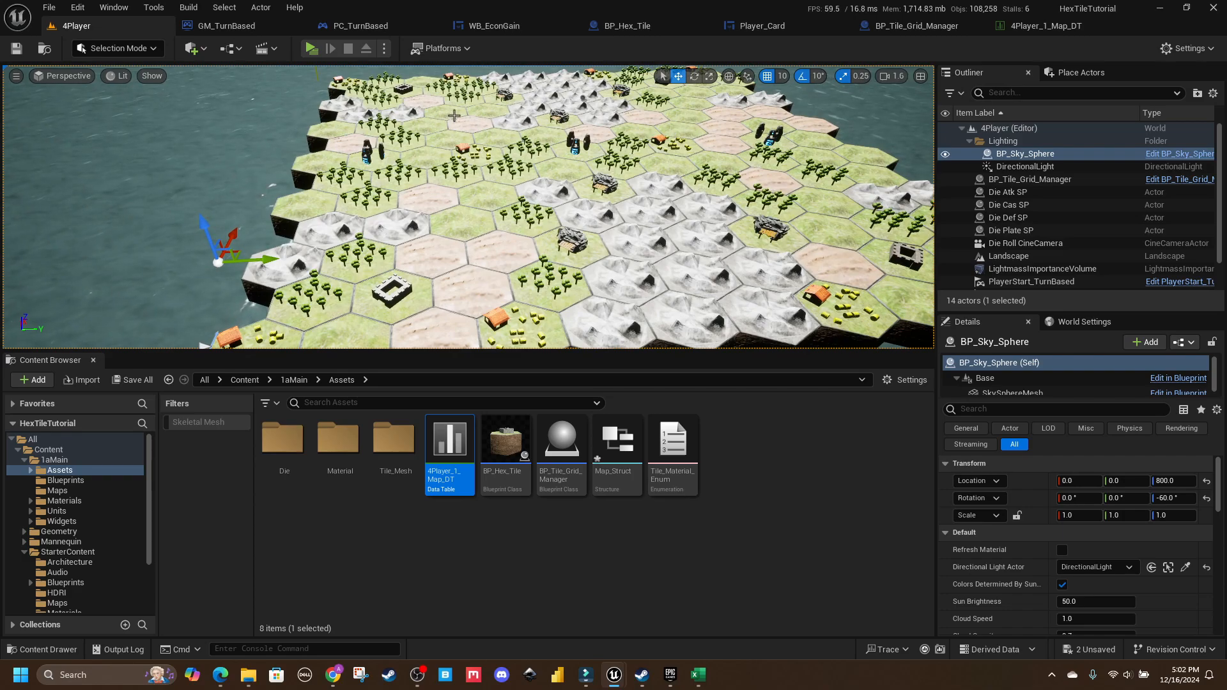
left_click(44, 49)
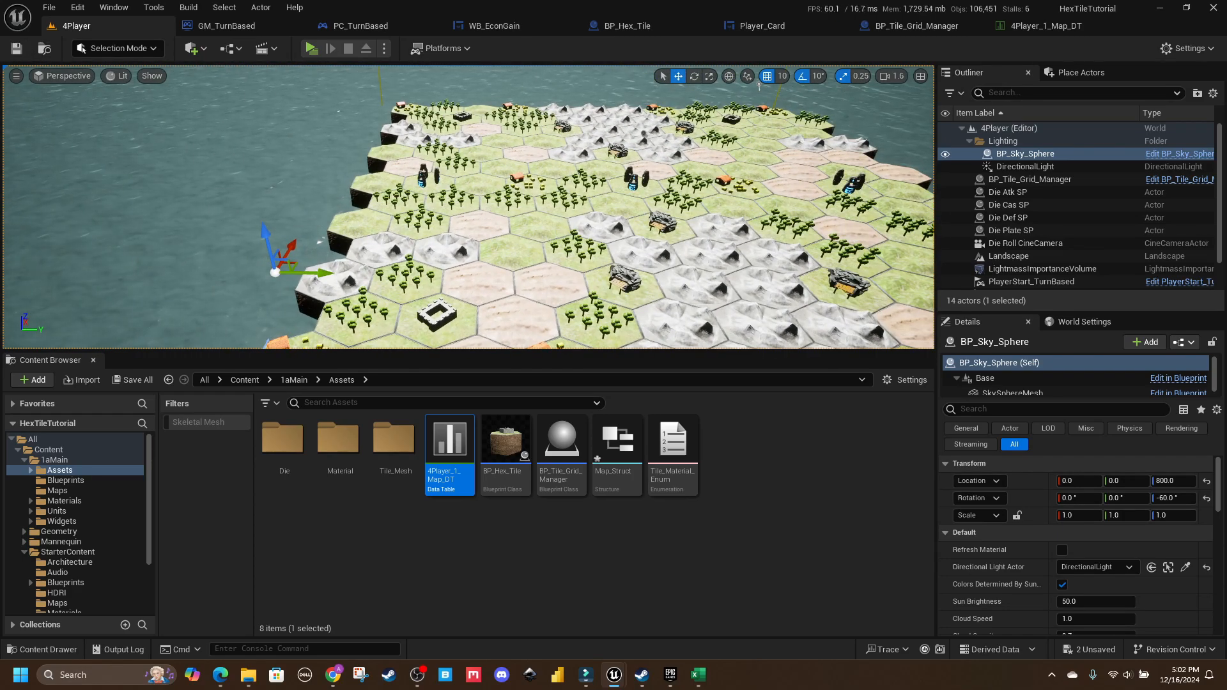
left_click(769, 24)
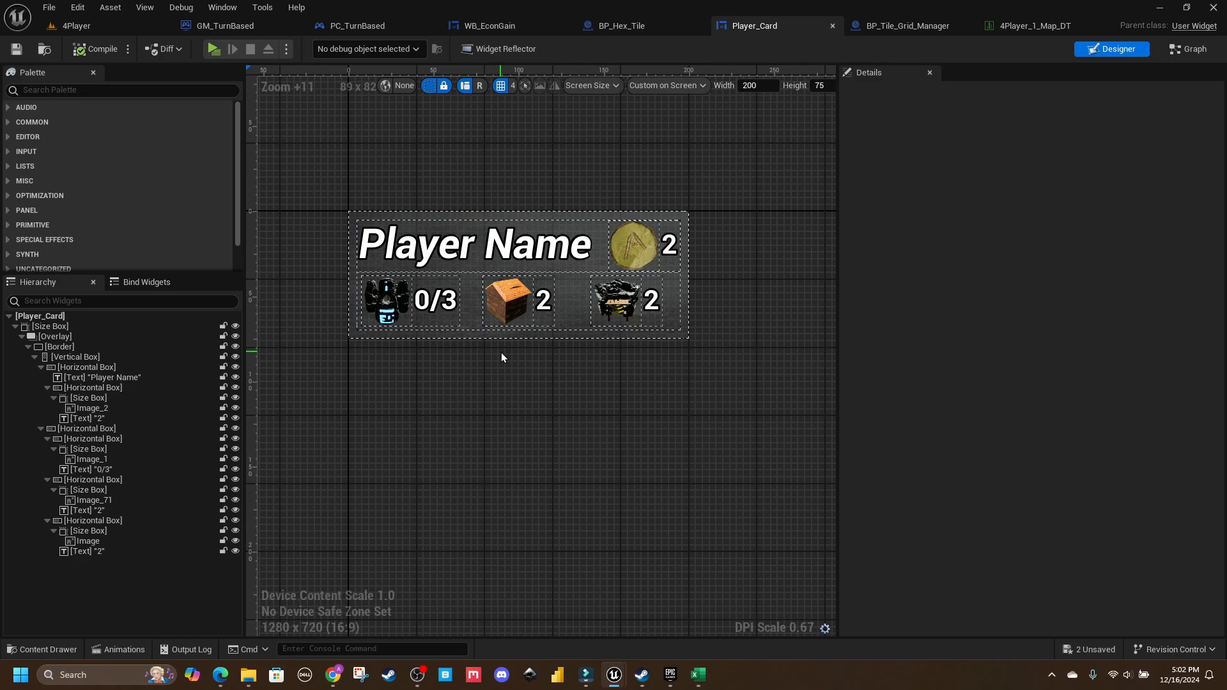
left_click(70, 26)
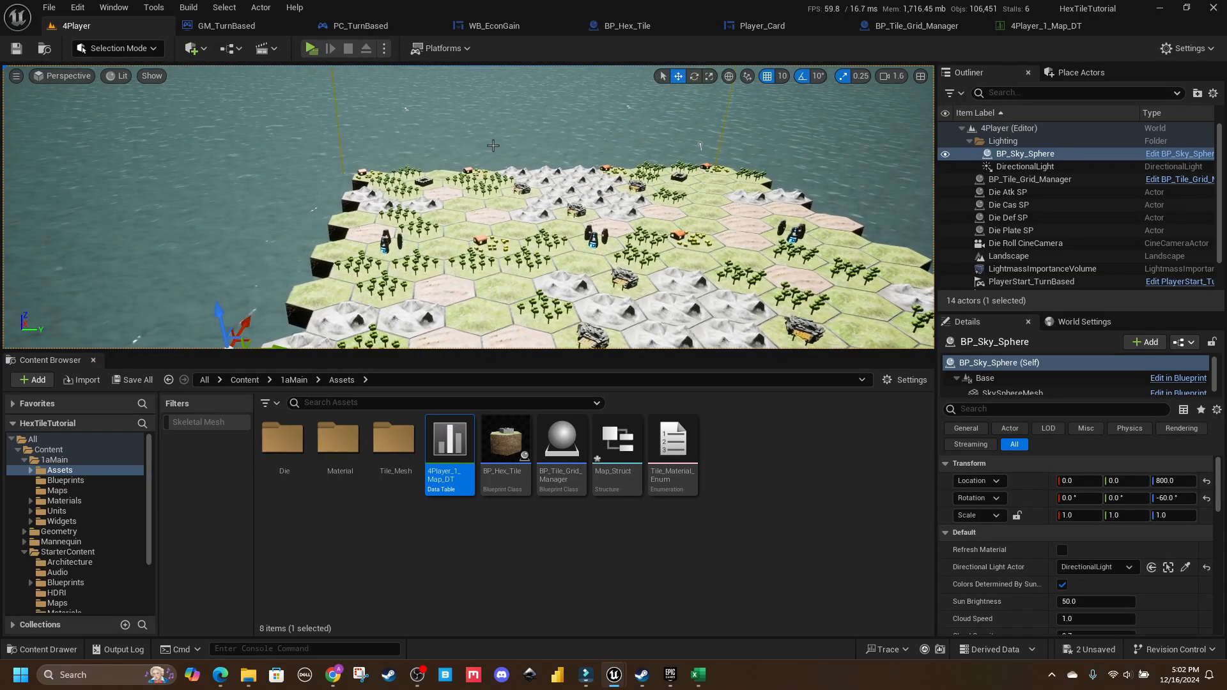
right_click_drag(731, 176, 665, 173)
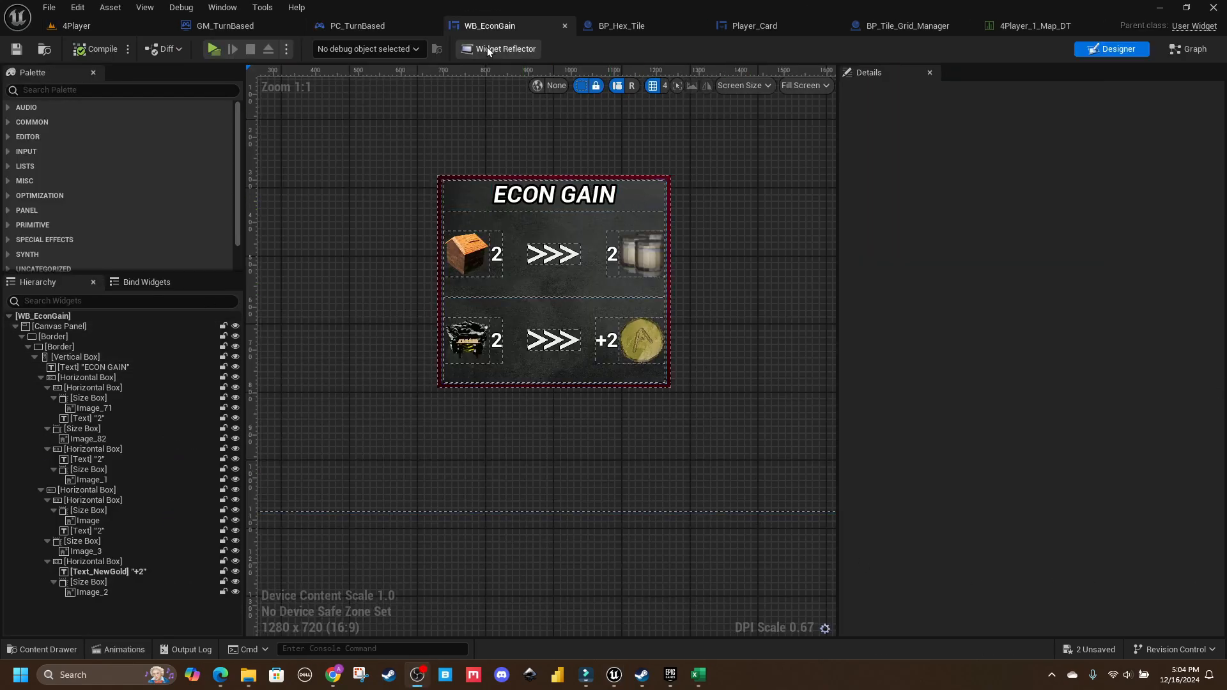
Step: Set the outer border of the econ gain widget to Size Y 700 and Position Y -350
left_click(471, 189)
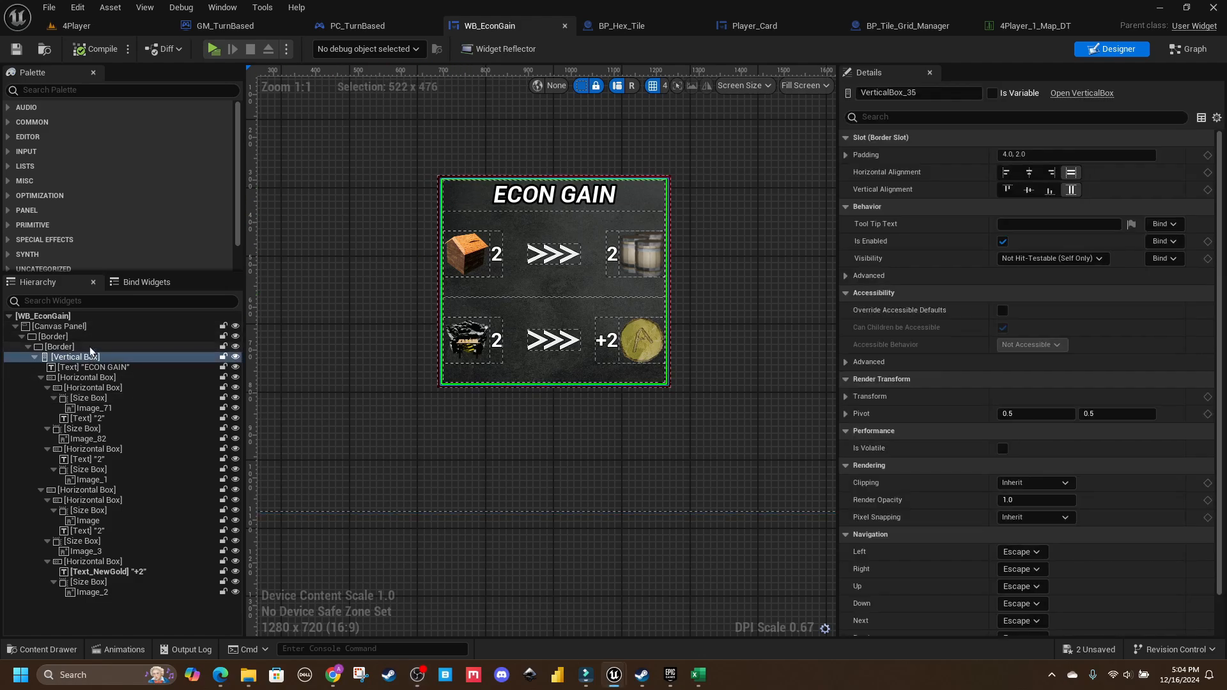
left_click(122, 337)
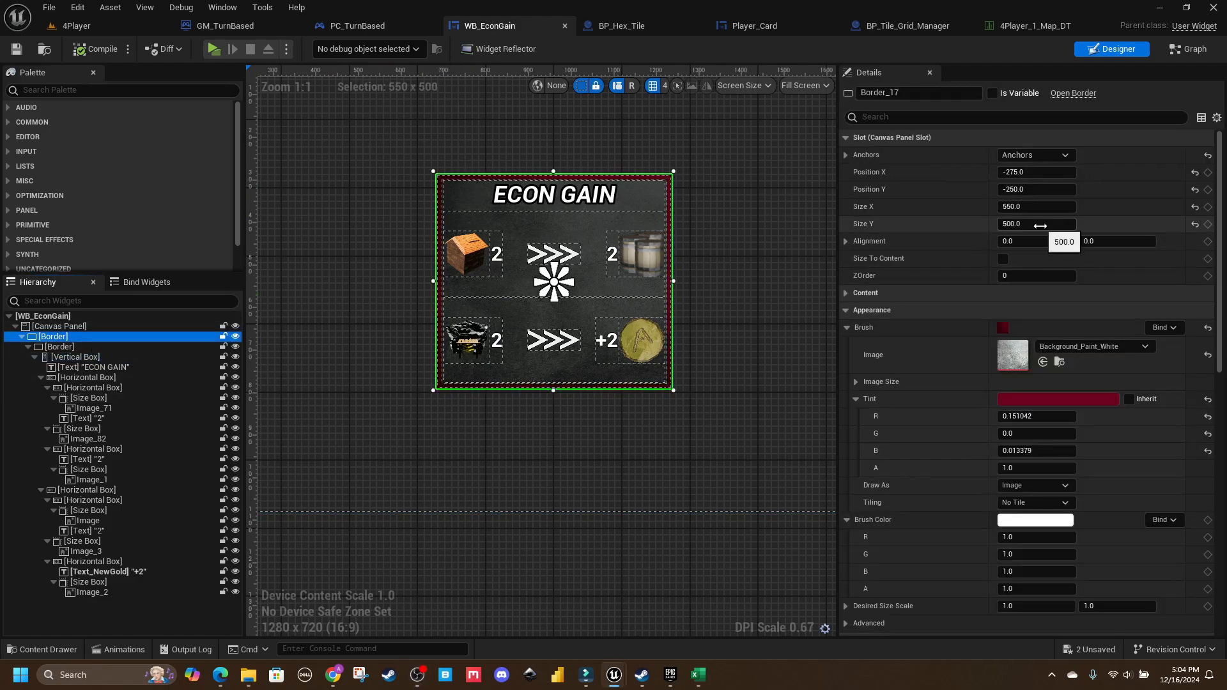
left_click(1038, 224)
key("Return")
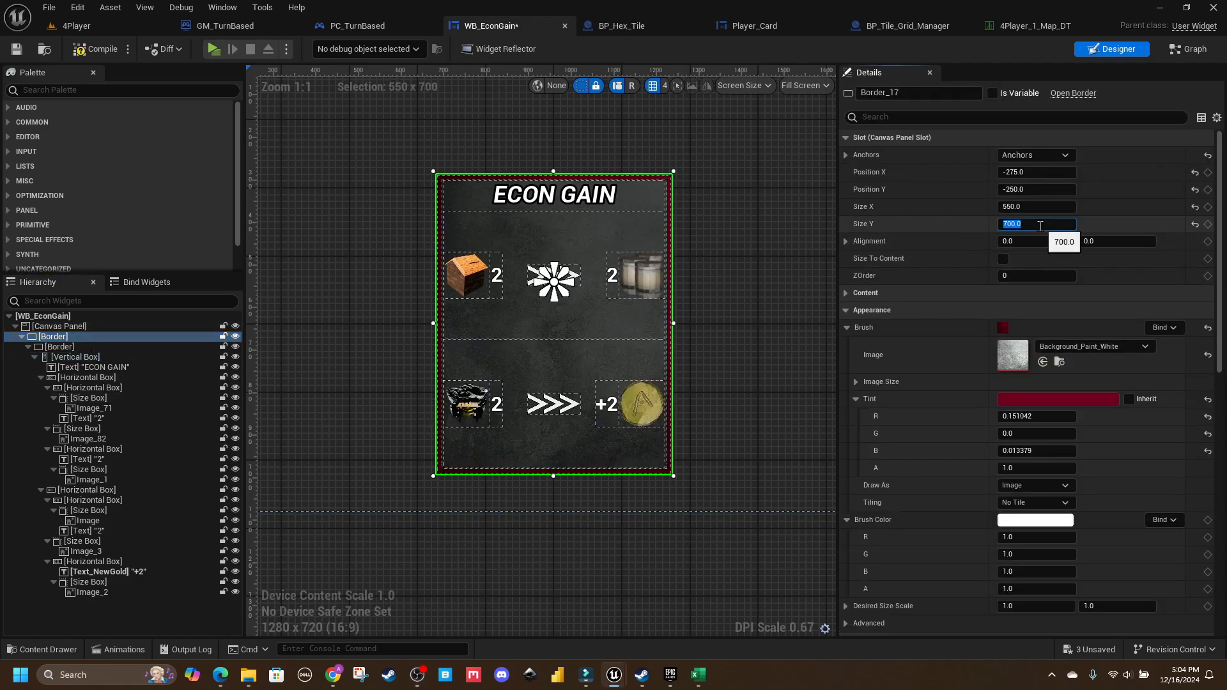
left_click(1038, 189)
type("-350")
key("Return")
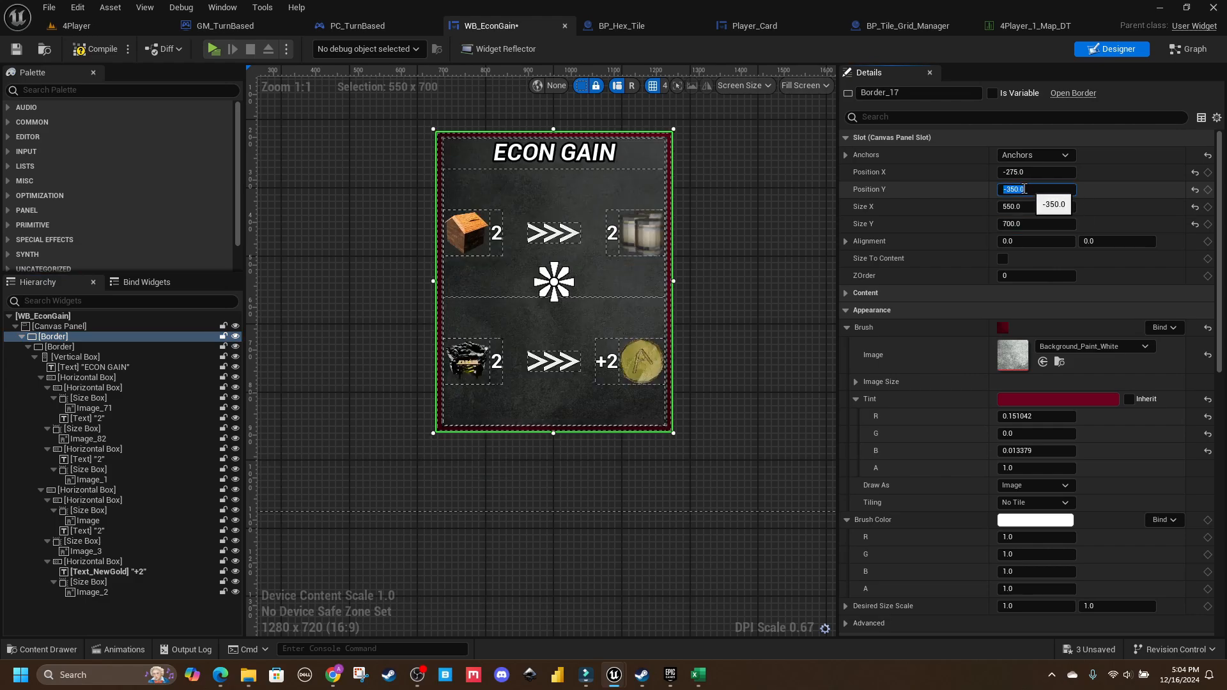
Step: Duplicate the farm-to-barrels row and set the farm count in the copied row to 1
left_click(78, 380)
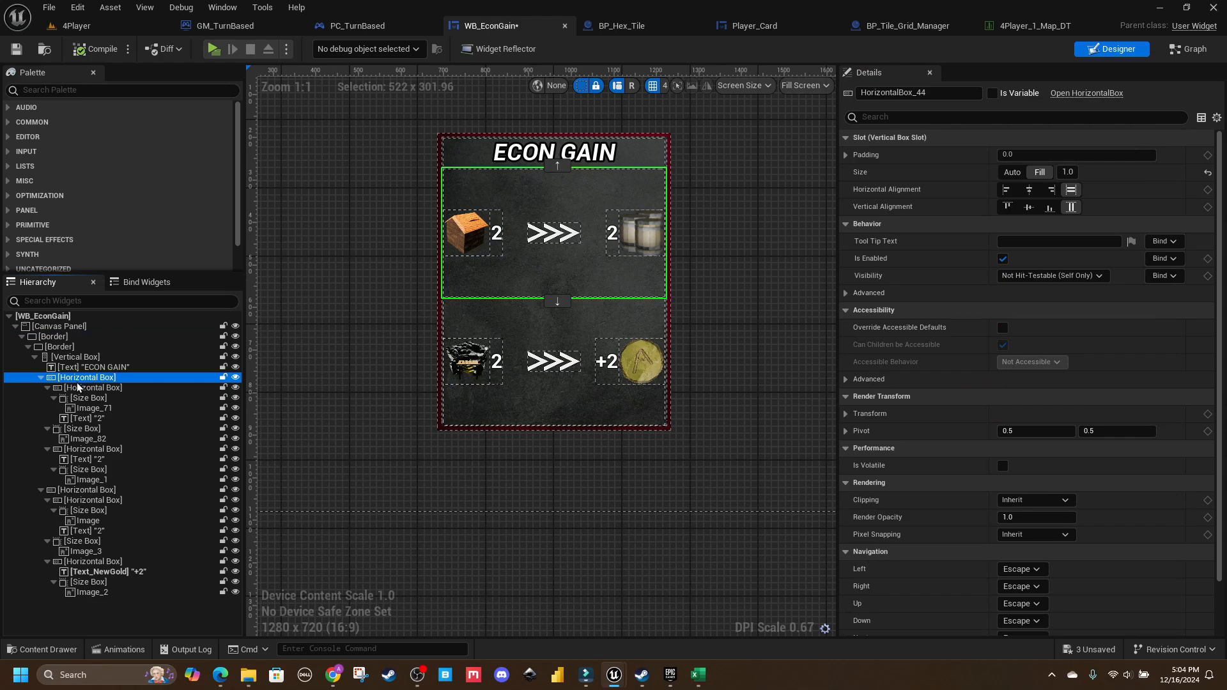
key("ctrl+d")
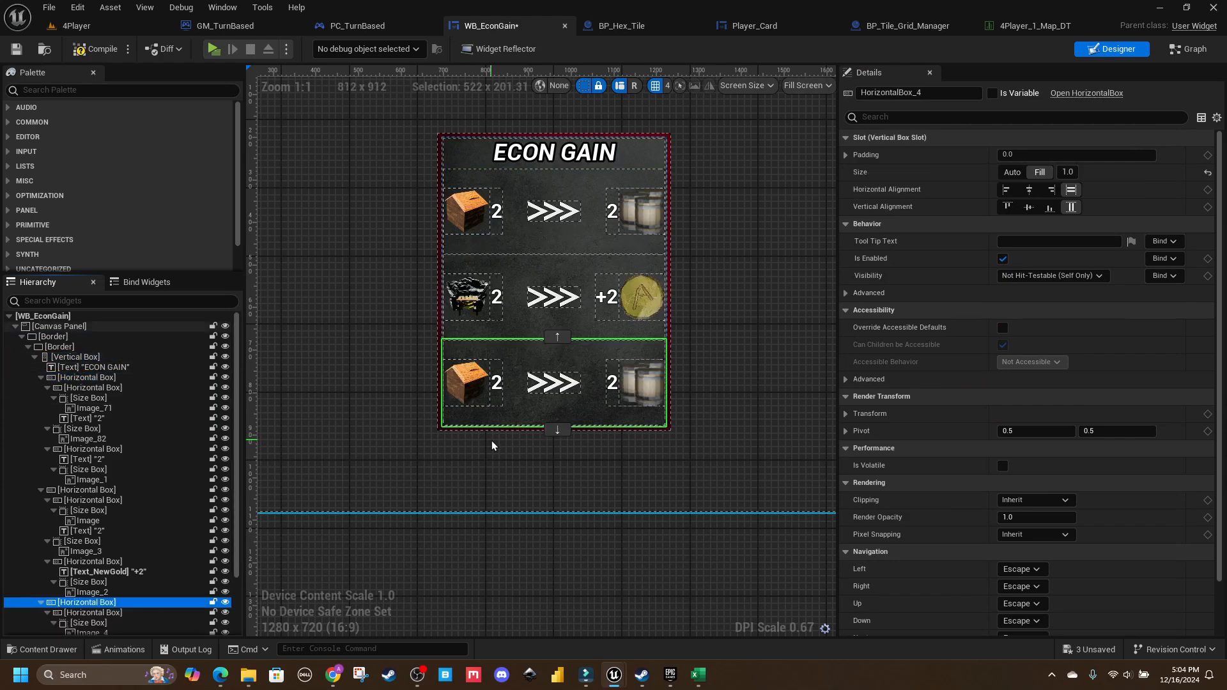
left_click(474, 388)
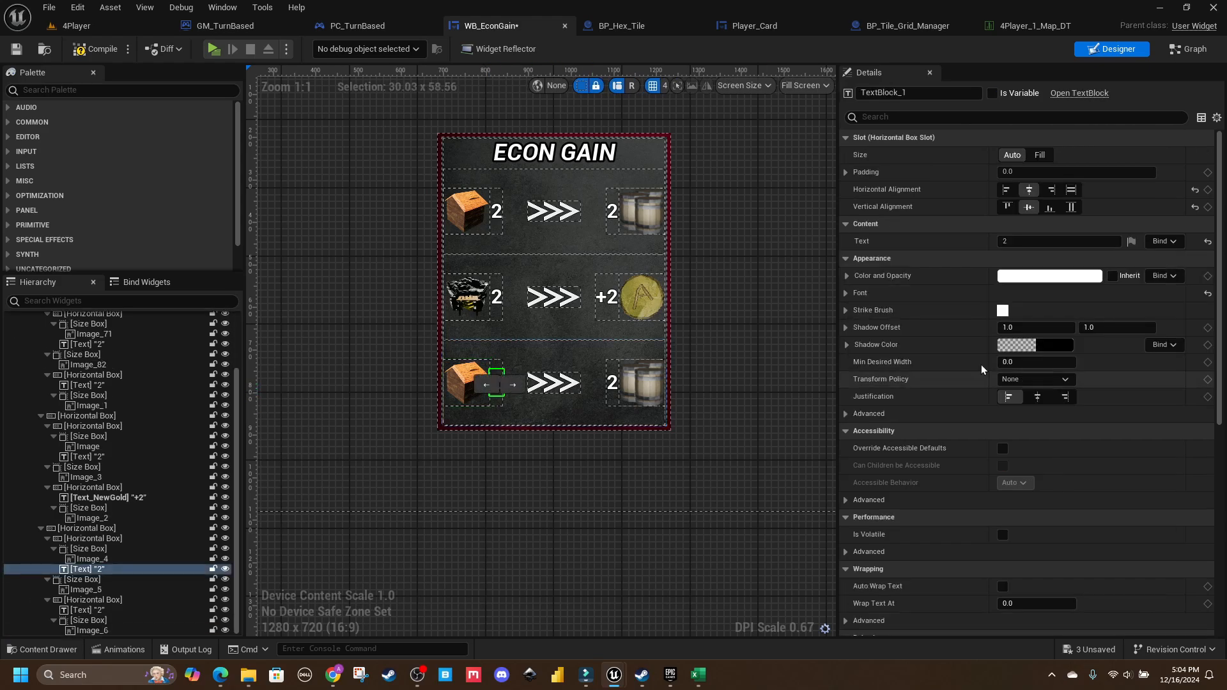
left_click(497, 382)
left_click(1057, 244)
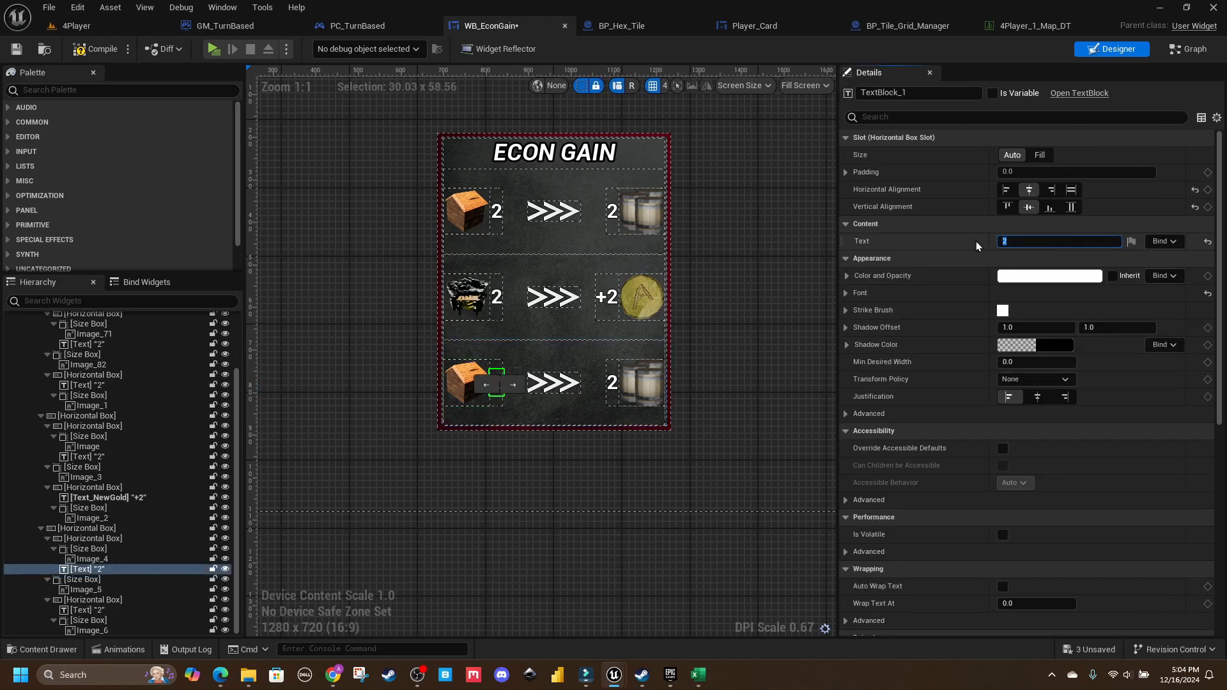
key("Return")
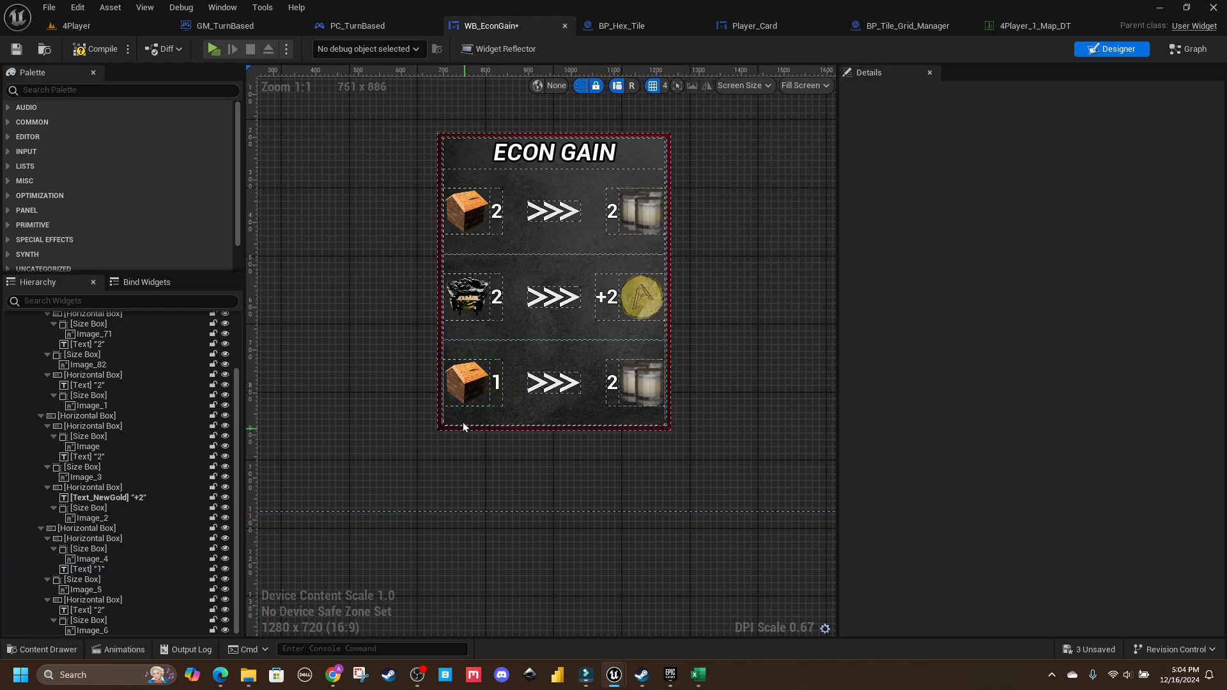
Step: Wrap the horizontal box holding the third row's barrel count and image with a Vertical Box
left_click(466, 384)
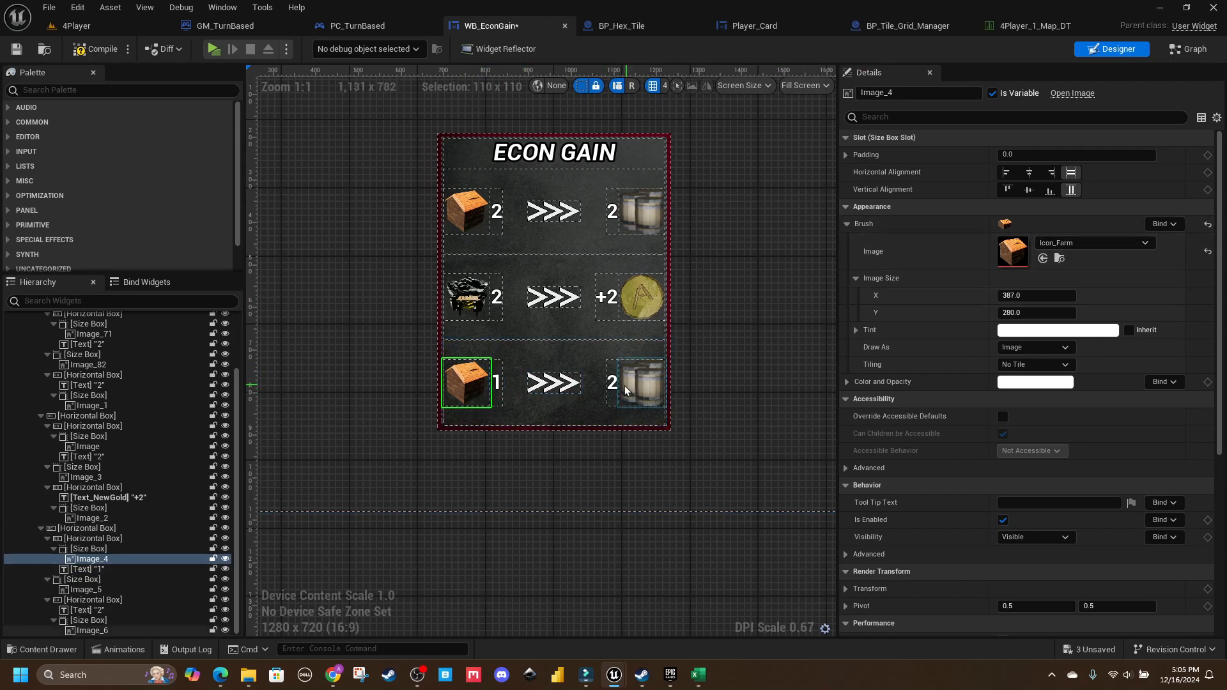
left_click(560, 383)
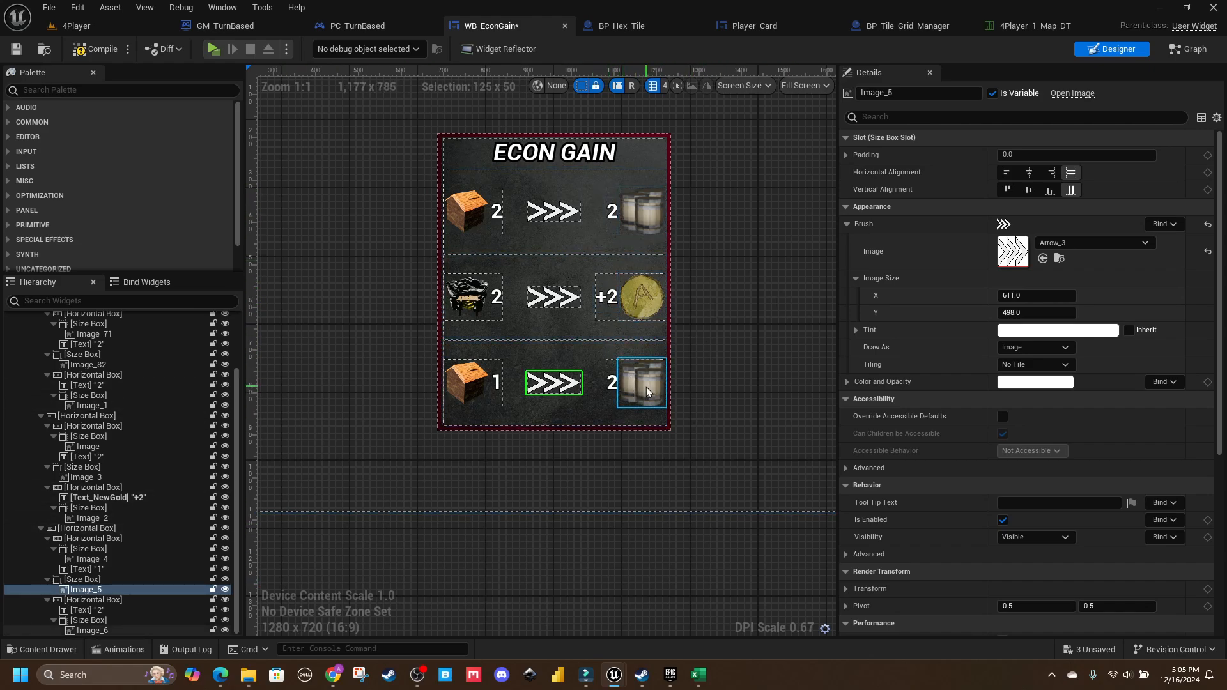
left_click(119, 580)
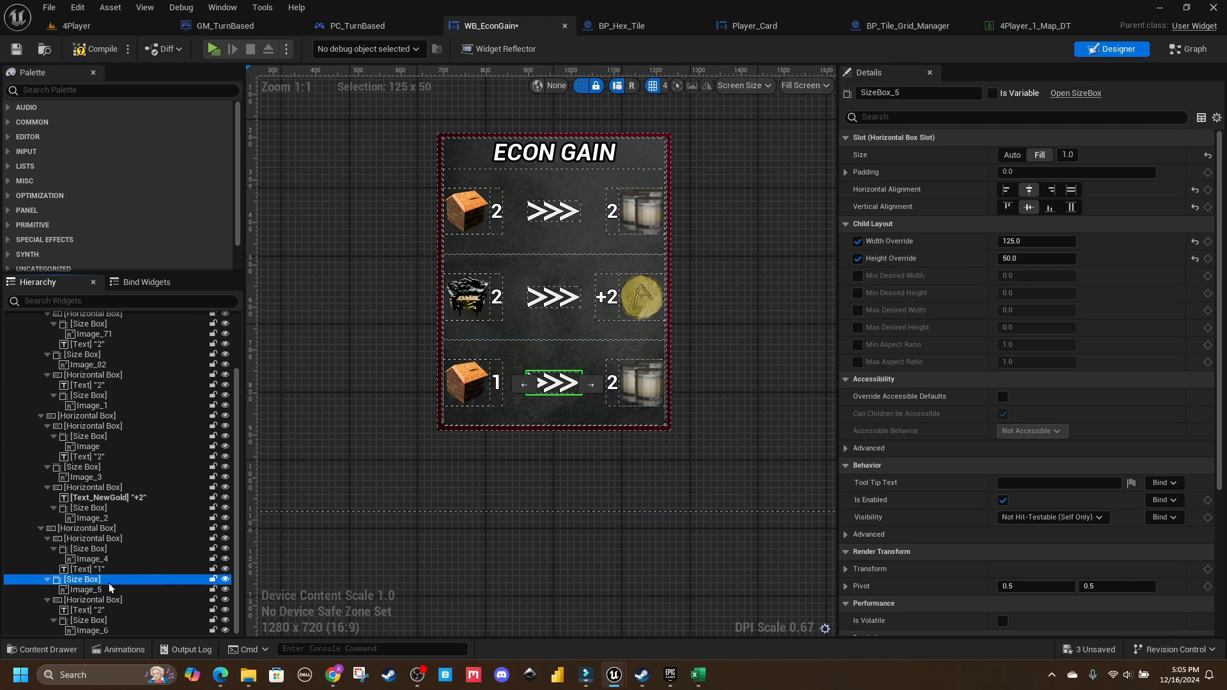
left_click(49, 579)
left_click(94, 600)
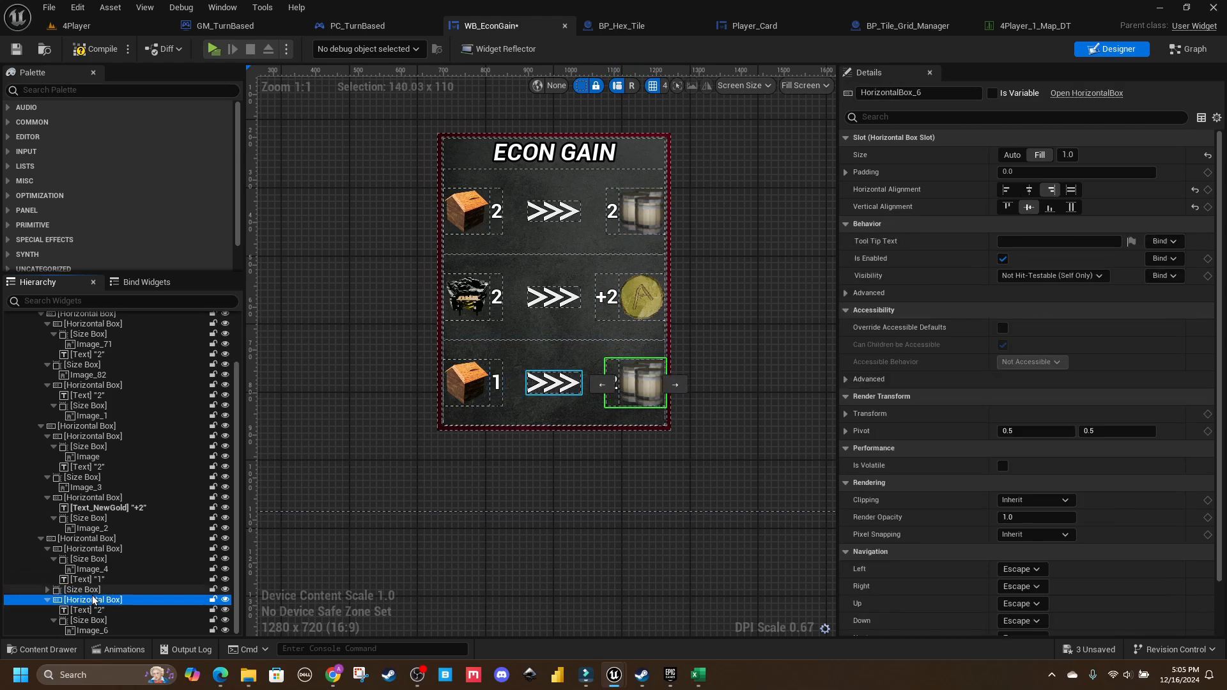
right_click(93, 600)
mouse_move(131, 532)
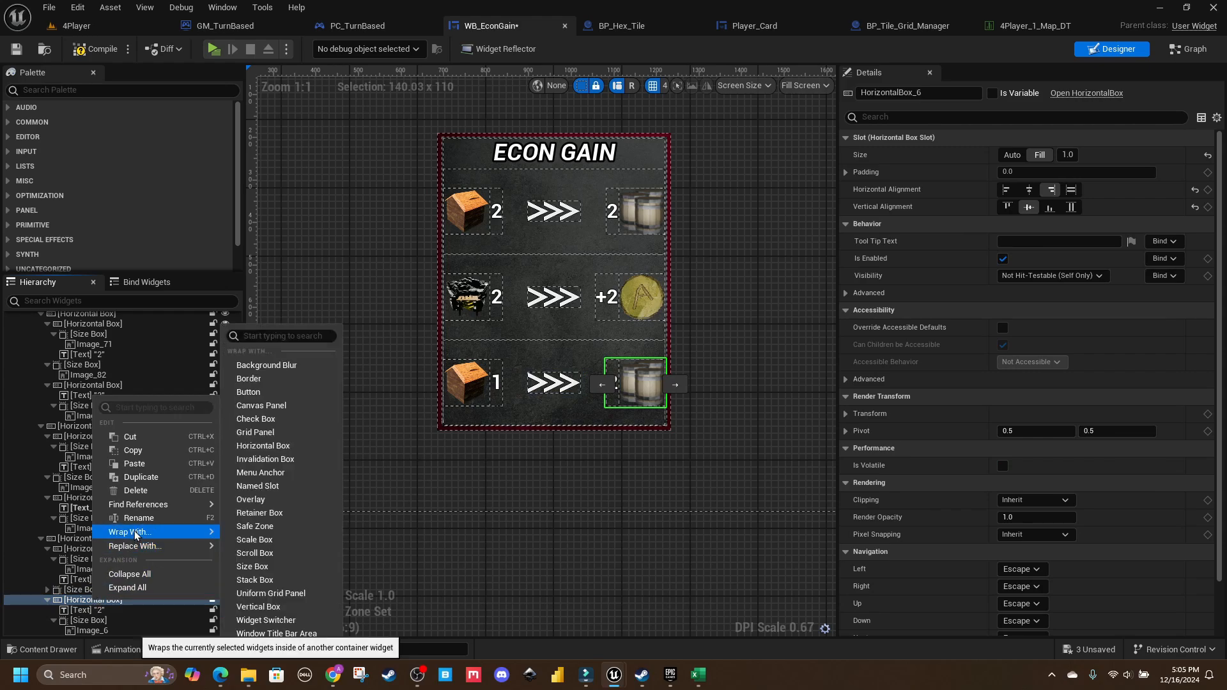
left_click(265, 612)
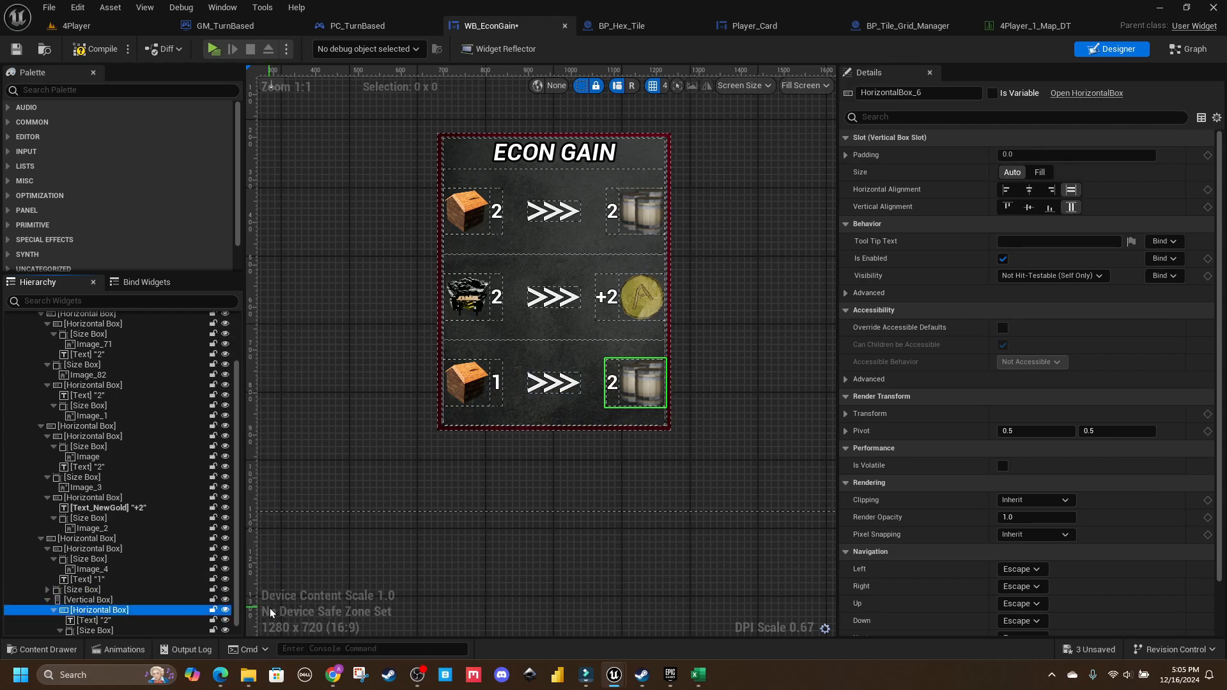
Step: Copy the barrel horizontal box and paste a second one into the third row's new vertical box
left_click(97, 610)
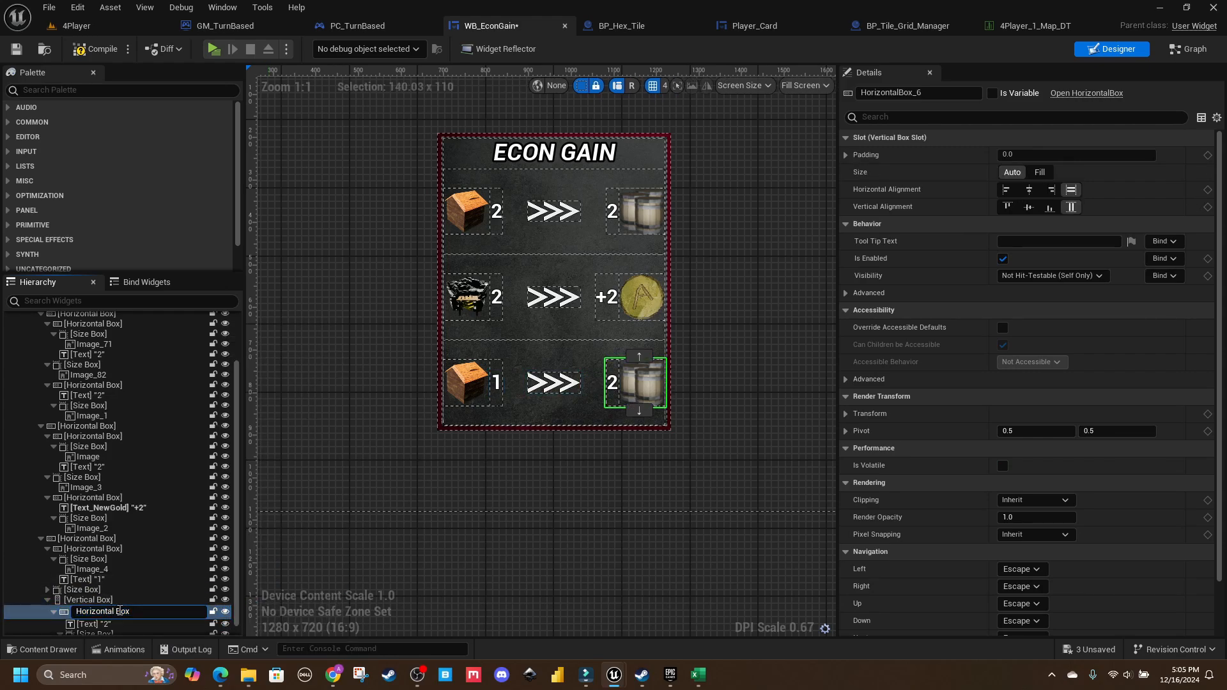
left_click(110, 601)
left_click(109, 610)
key("ctrl+c")
left_click(104, 602)
key("ctrl+v")
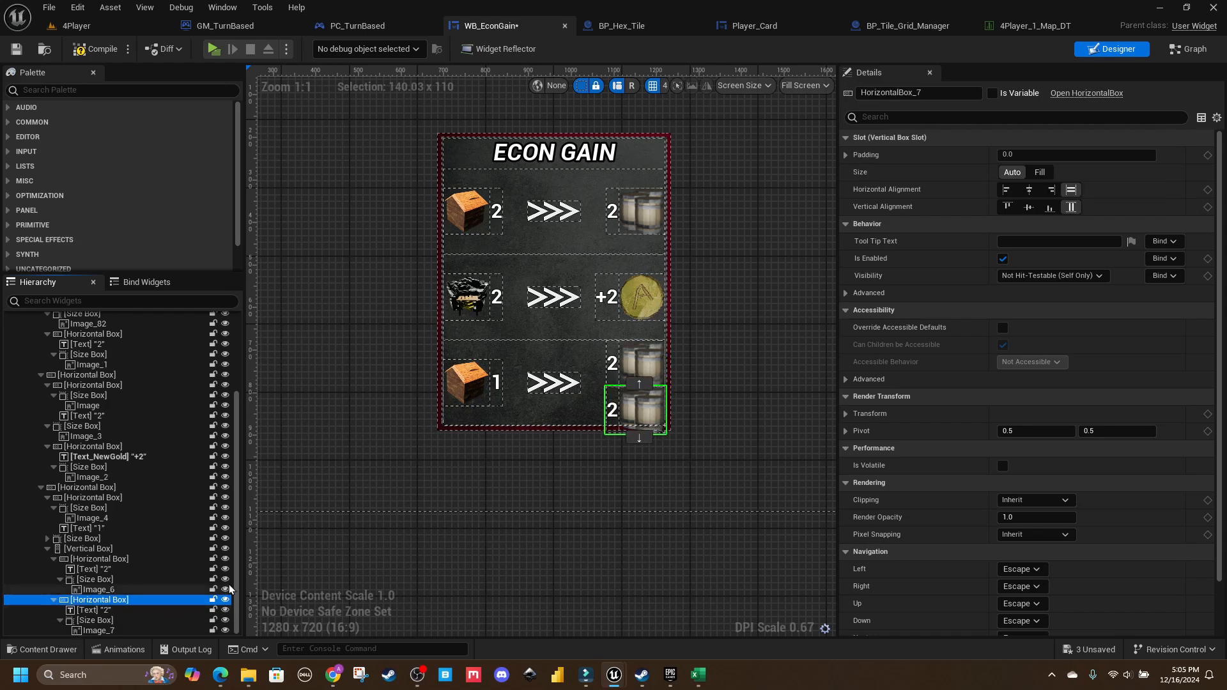
Step: Set the width and height overrides of both barrel size boxes in the third row to 80 and save
left_click(95, 620)
left_click(95, 579, "ctrl")
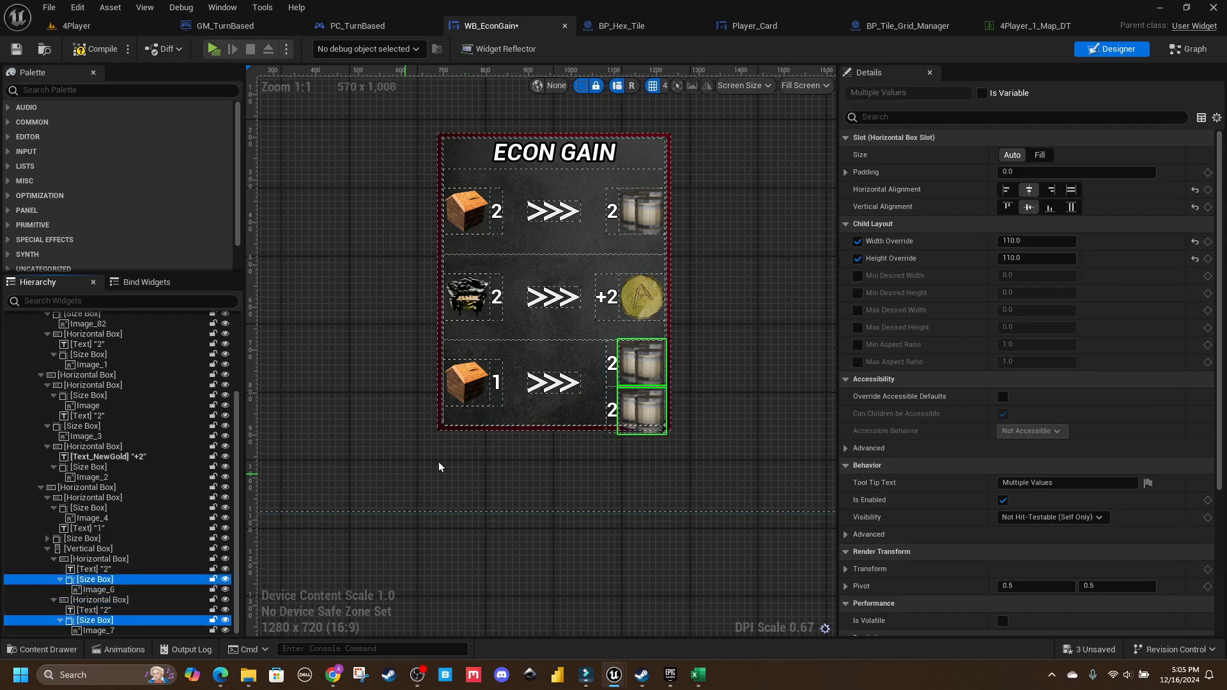
scroll(663, 365, "up", 2)
left_click(1022, 240)
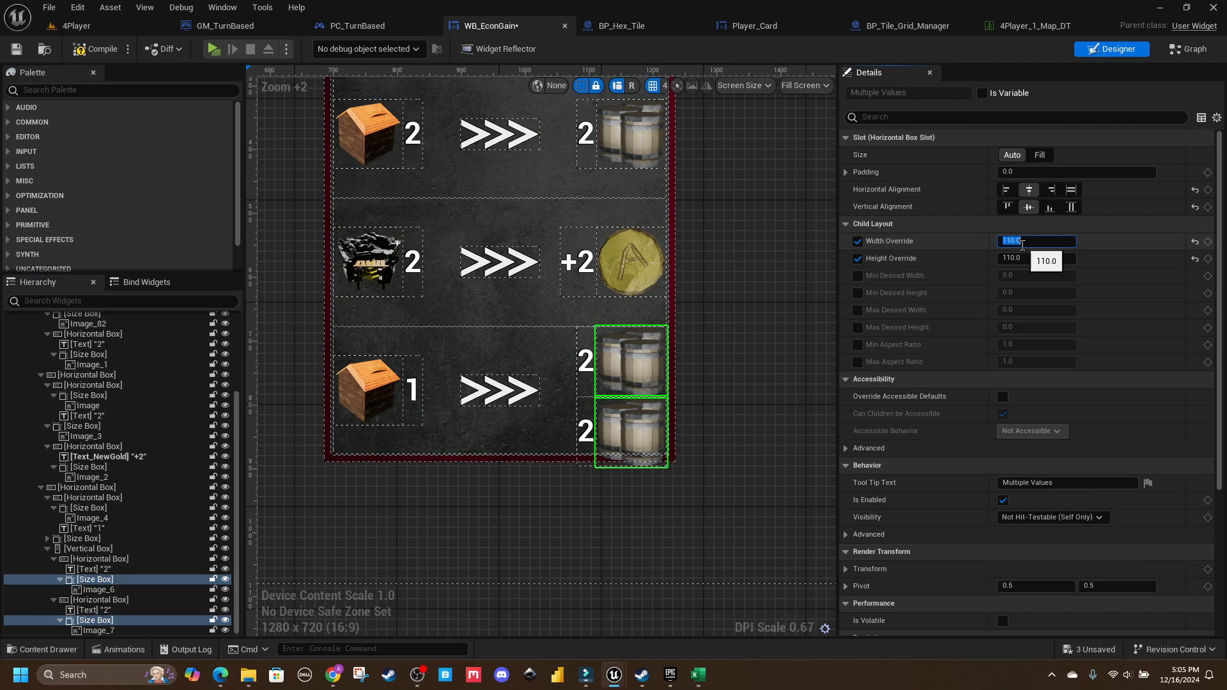
type("95")
key("Return")
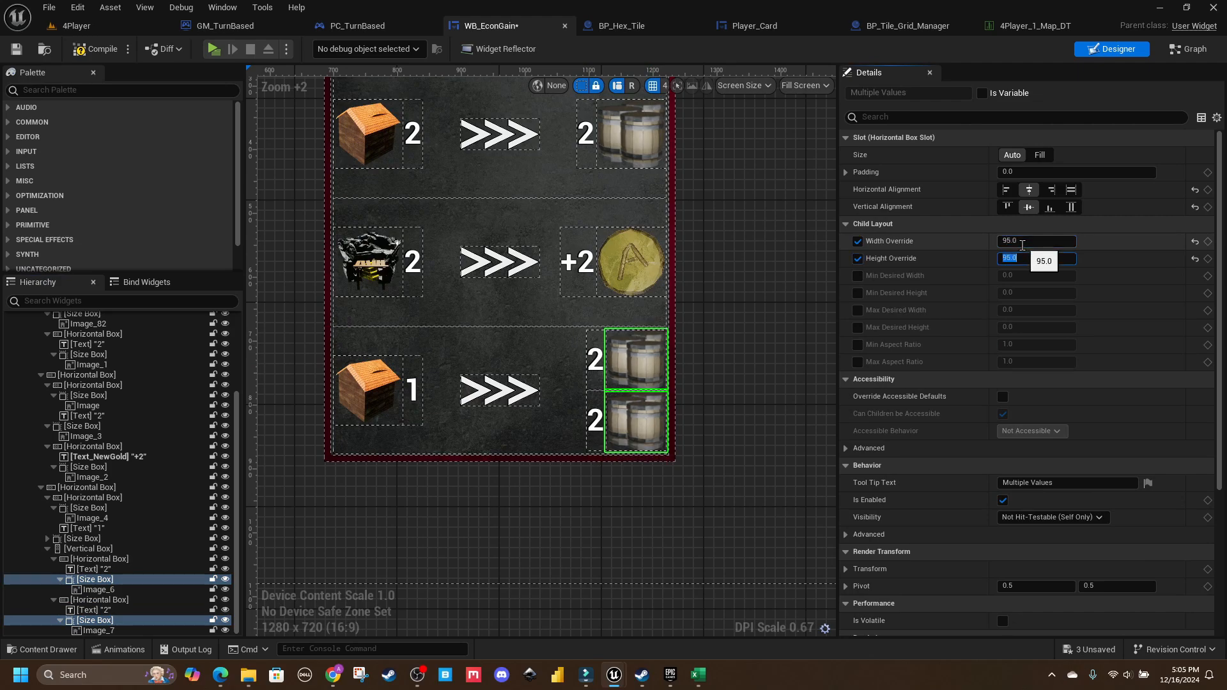
key("Tab")
type("80")
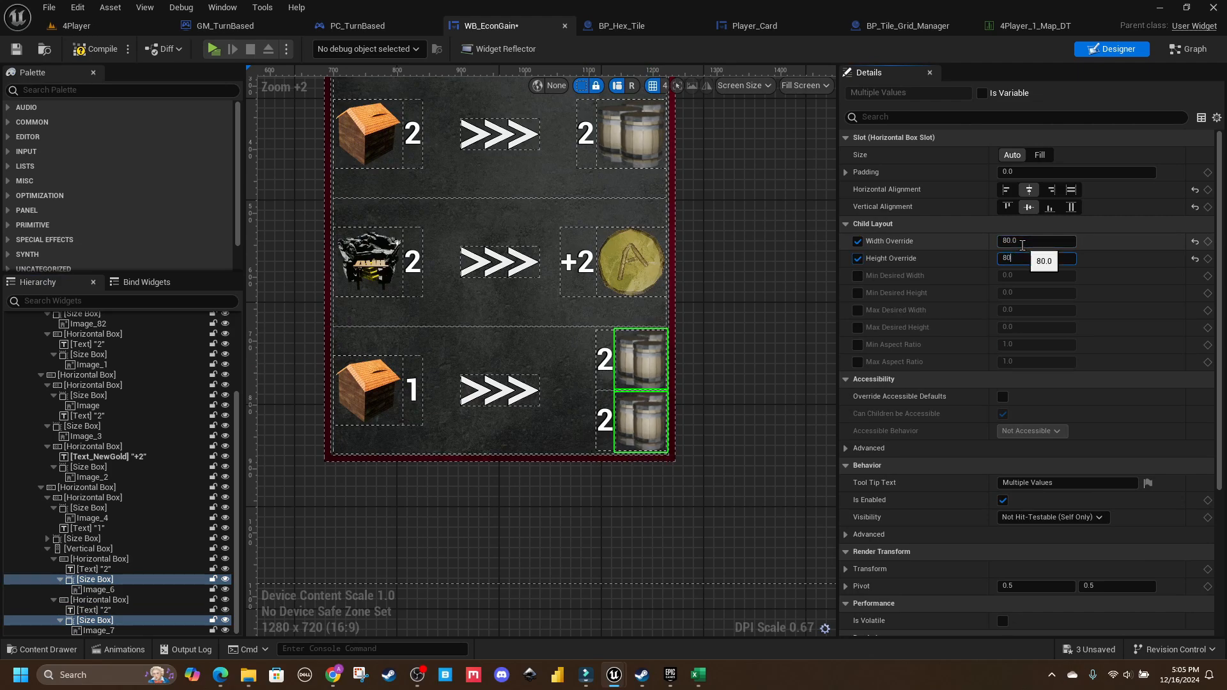
key("Return")
key("ctrl+s")
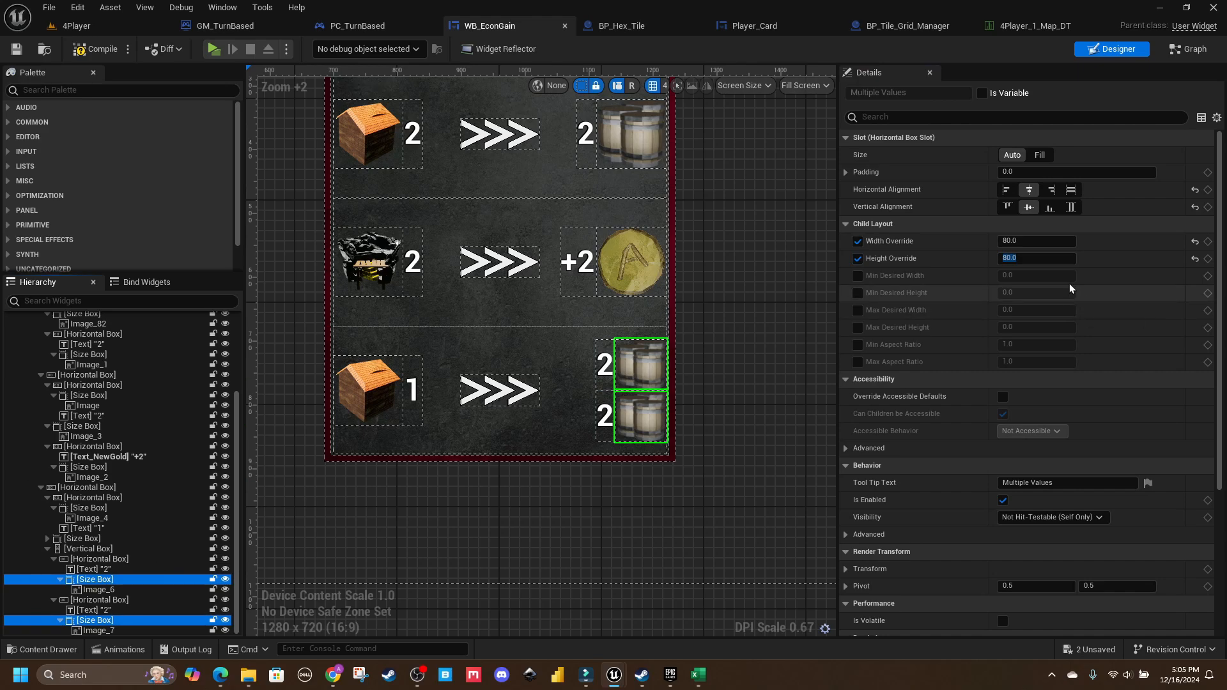
Step: Enlarge both third-row barrel size boxes to 85, then to width and height overrides of 90, and save
left_click(1048, 241)
type("85")
key("Return")
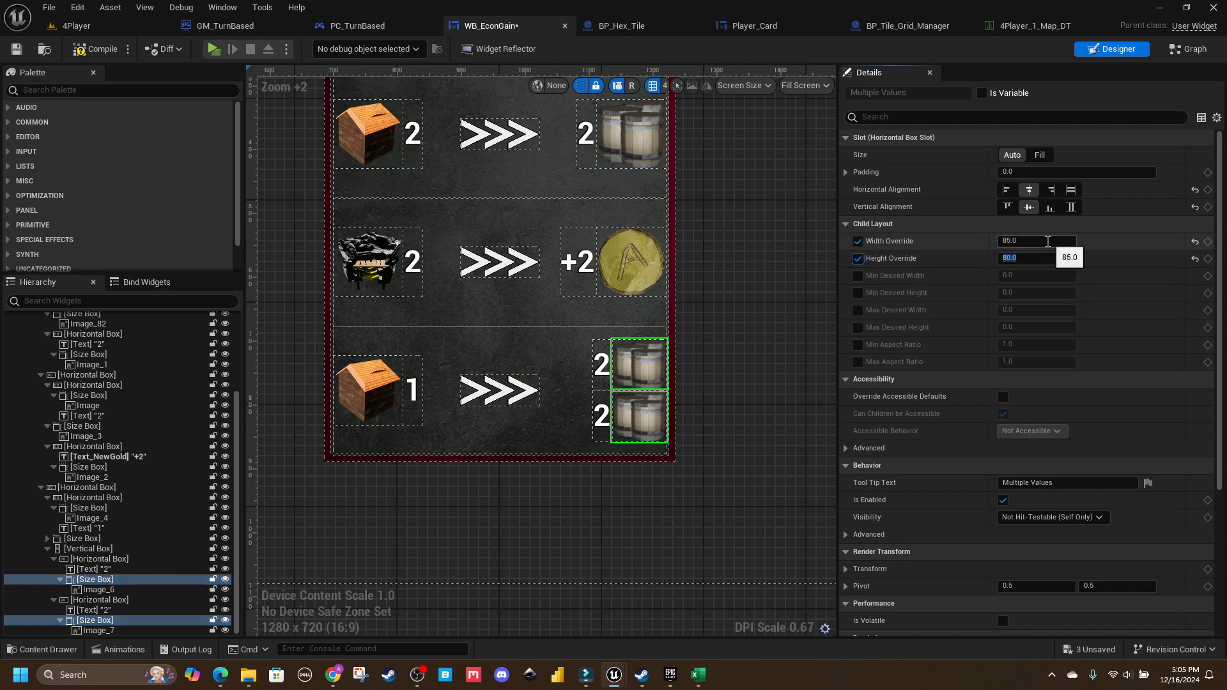
type("85")
key("Return")
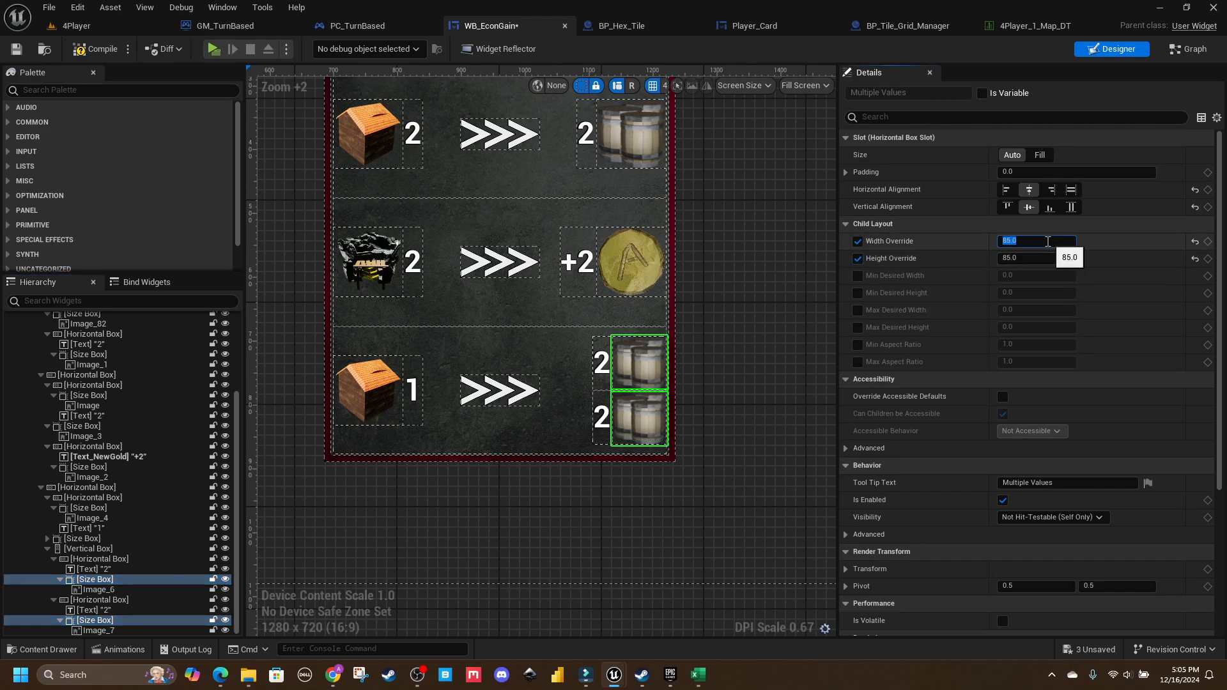
type("90")
key("Return")
type("90")
key("Return")
key("ctrl+s")
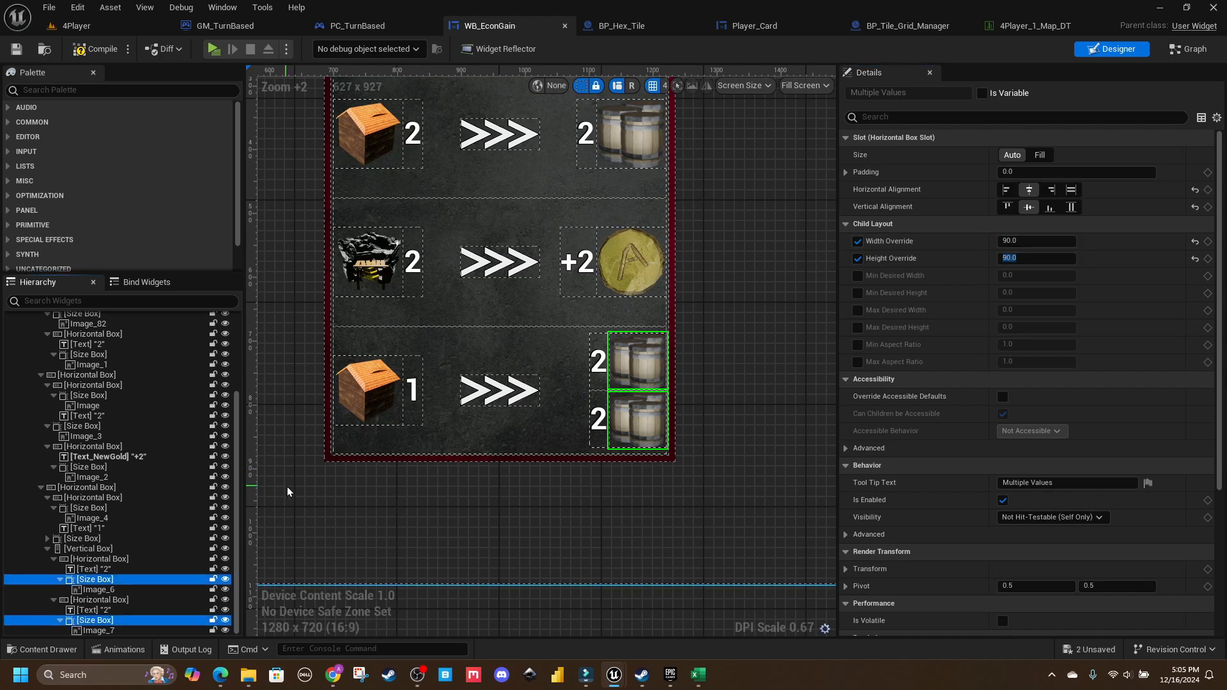
Step: Replace the lower barrel image in the third row with the Gold_Coin texture
left_click(637, 418)
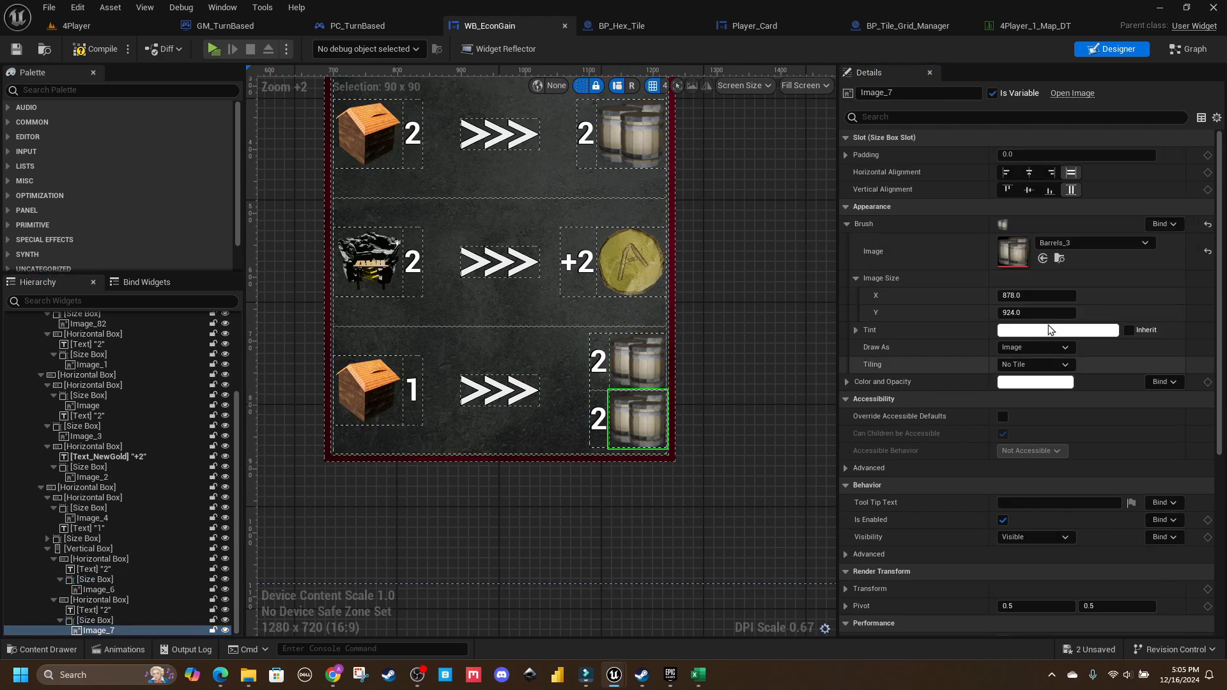
left_click(1087, 242)
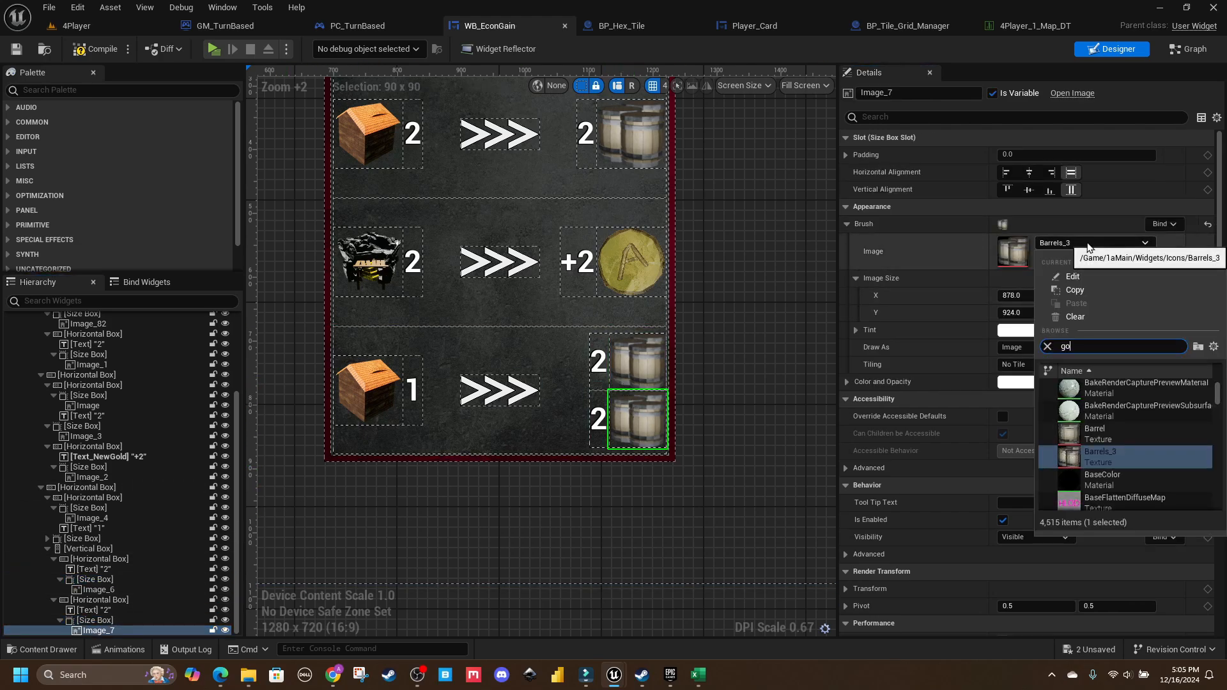
type("gold")
scroll(1096, 404, "up", 1)
left_click(1096, 390)
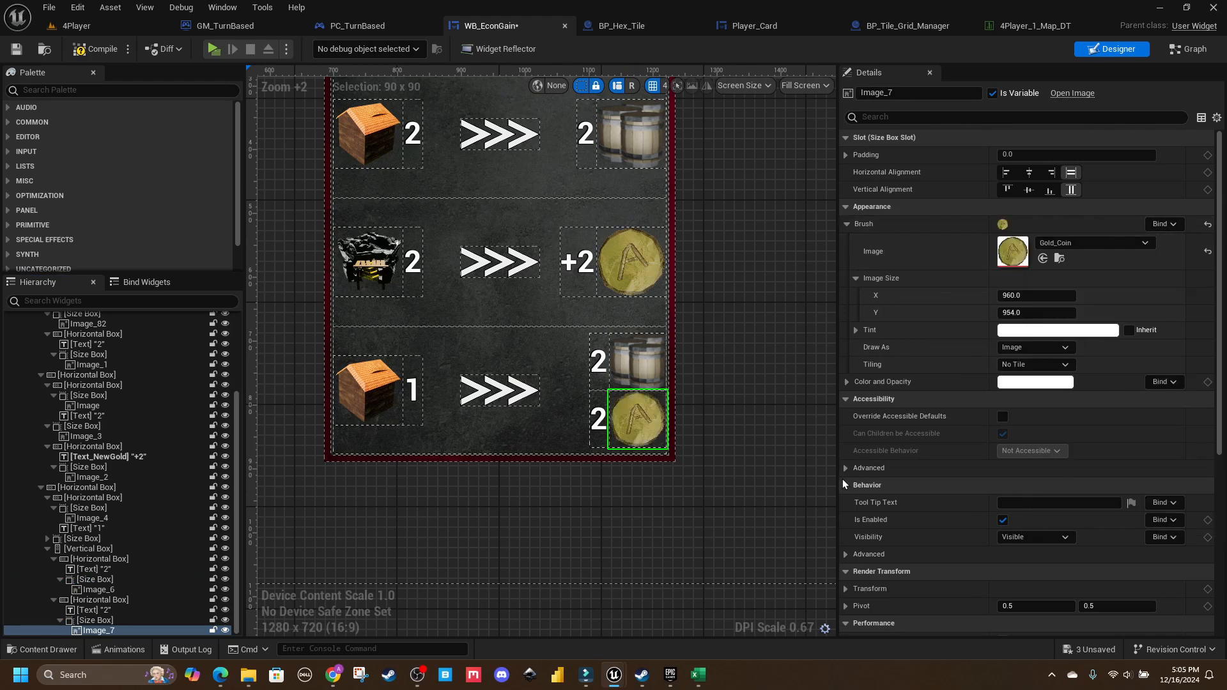
Step: Set the third row's coin text to +1 and its barrel count to 3, compiling the widget
left_click(598, 418)
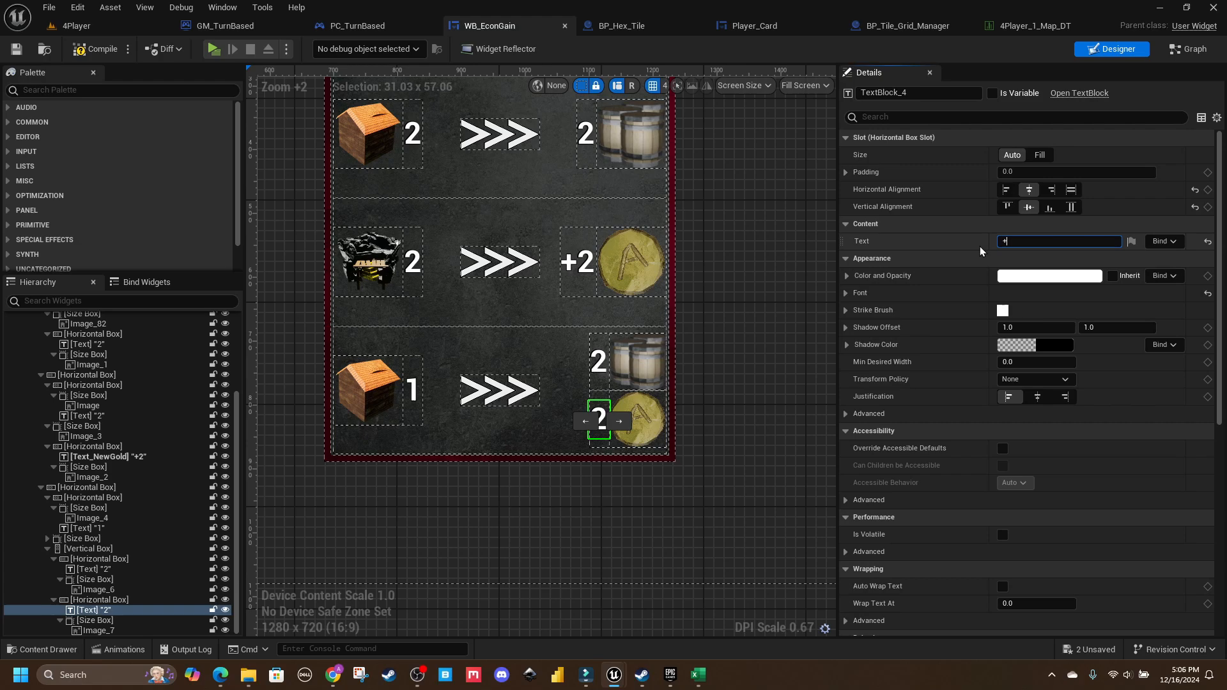
type("+1")
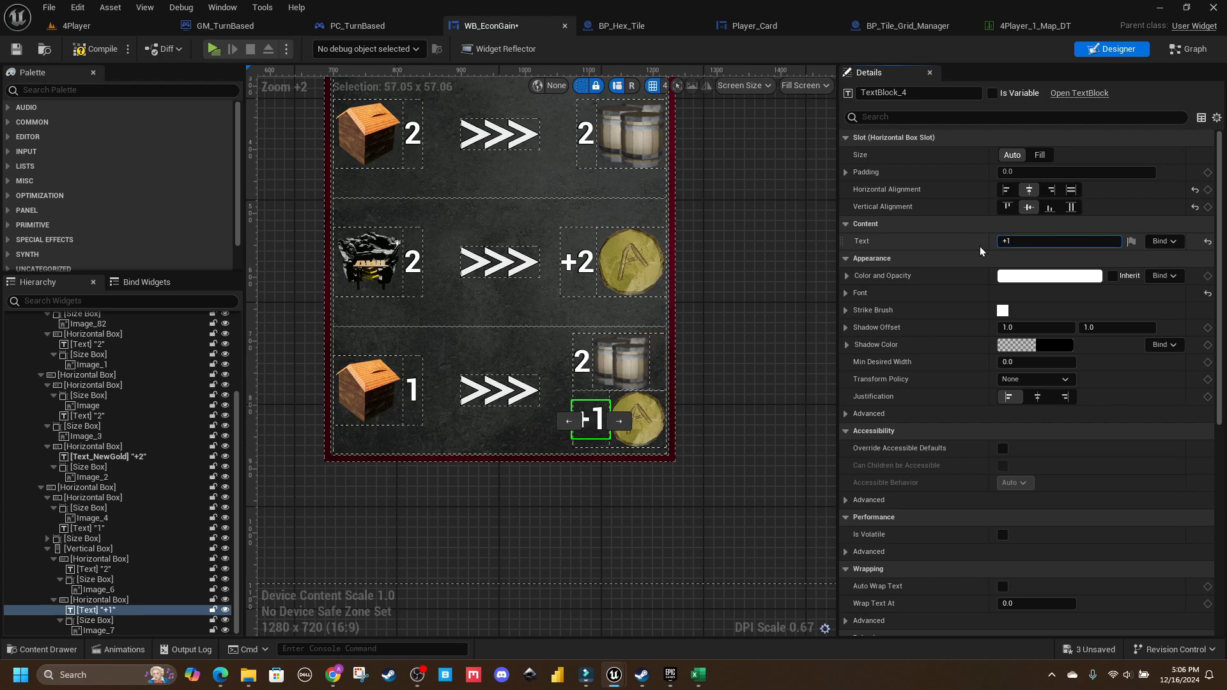
left_click(111, 53)
left_click(582, 361)
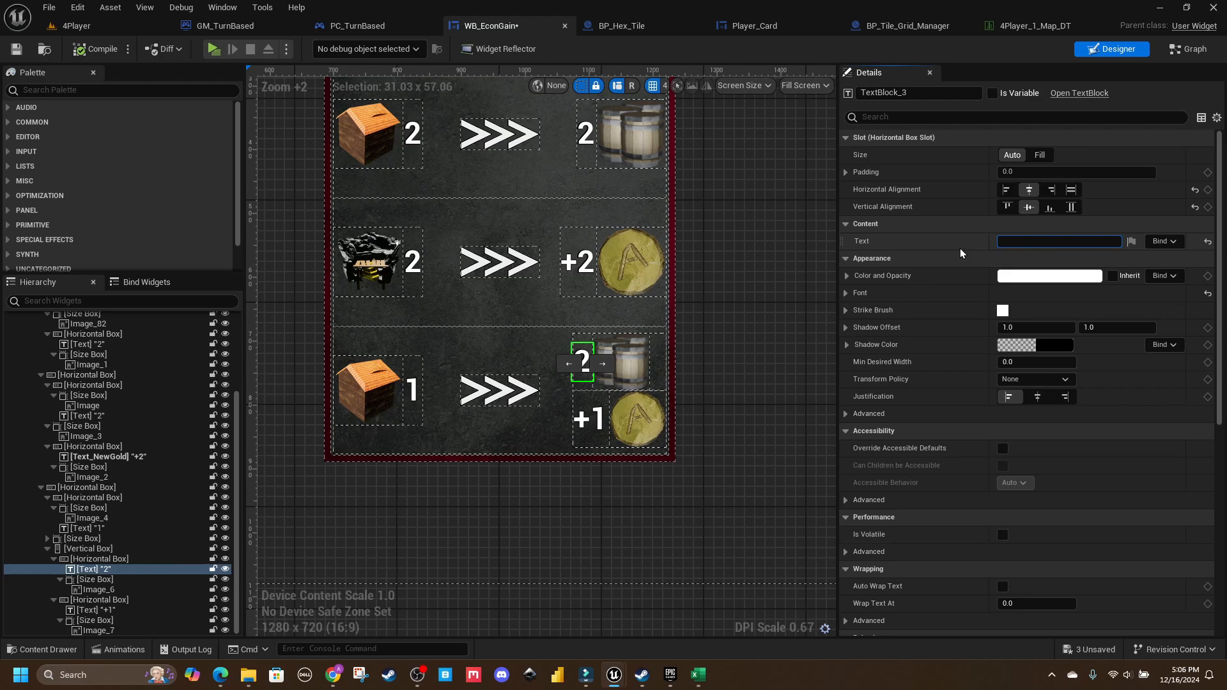
left_click(105, 51)
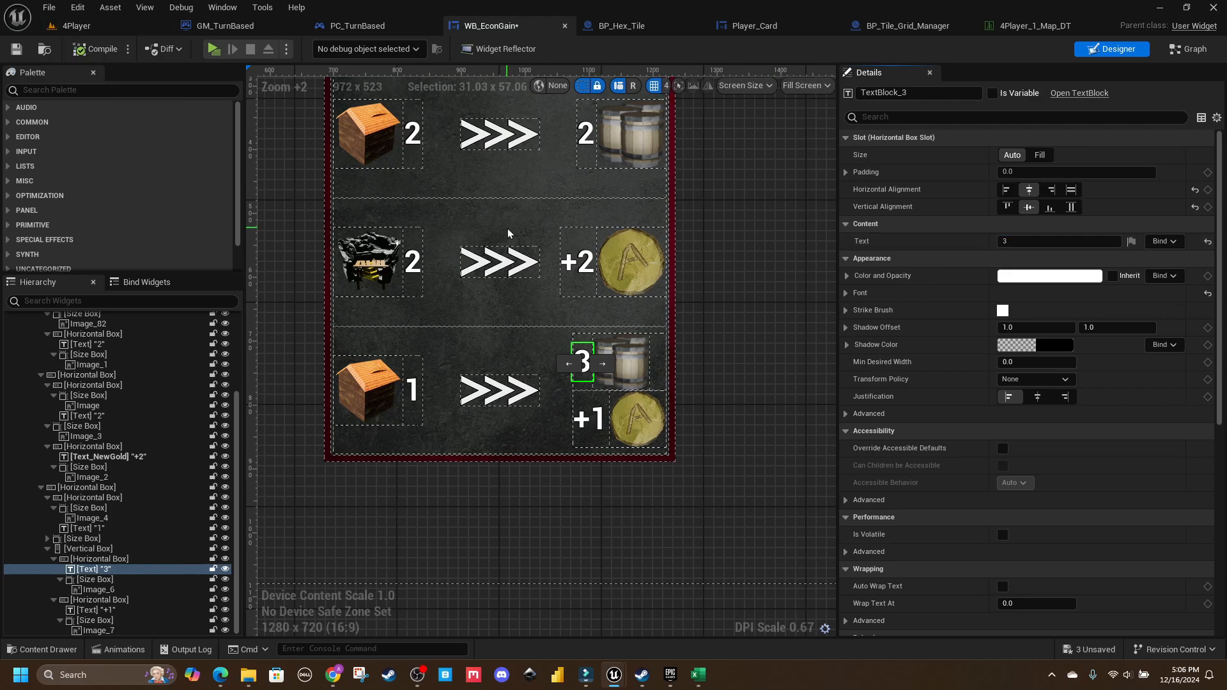
right_click_drag(505, 229, 520, 274)
scroll(520, 278, "down", 1)
scroll(645, 467, "up", 1)
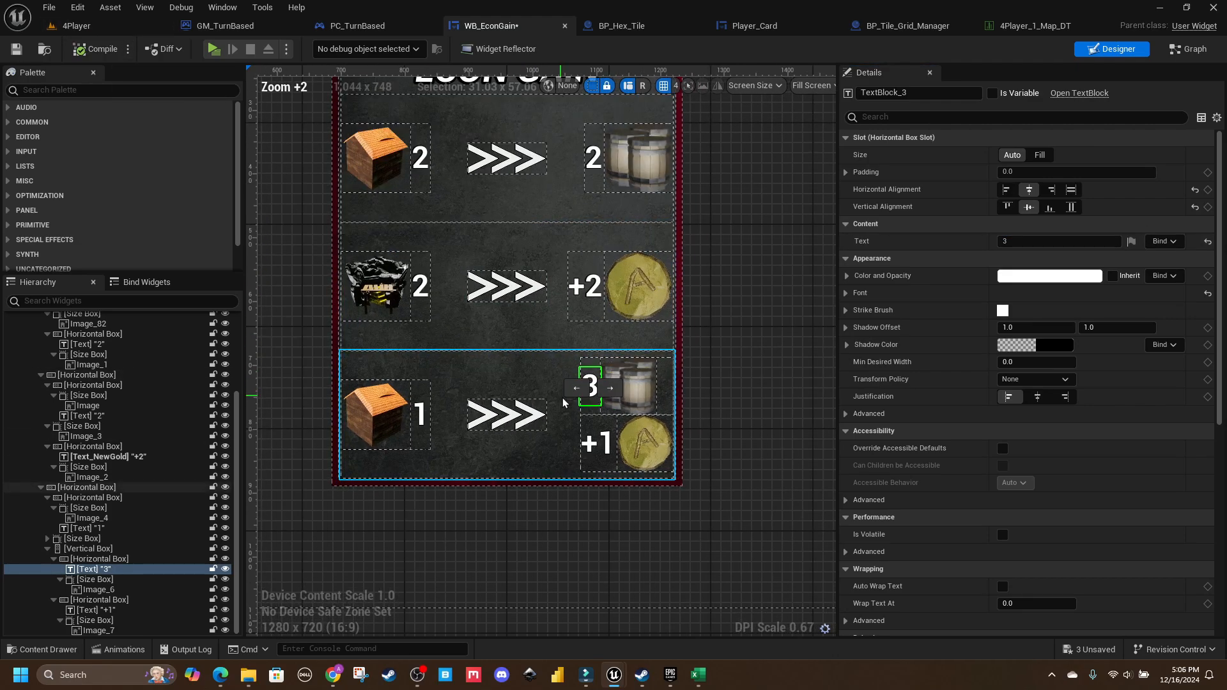
left_click(470, 531)
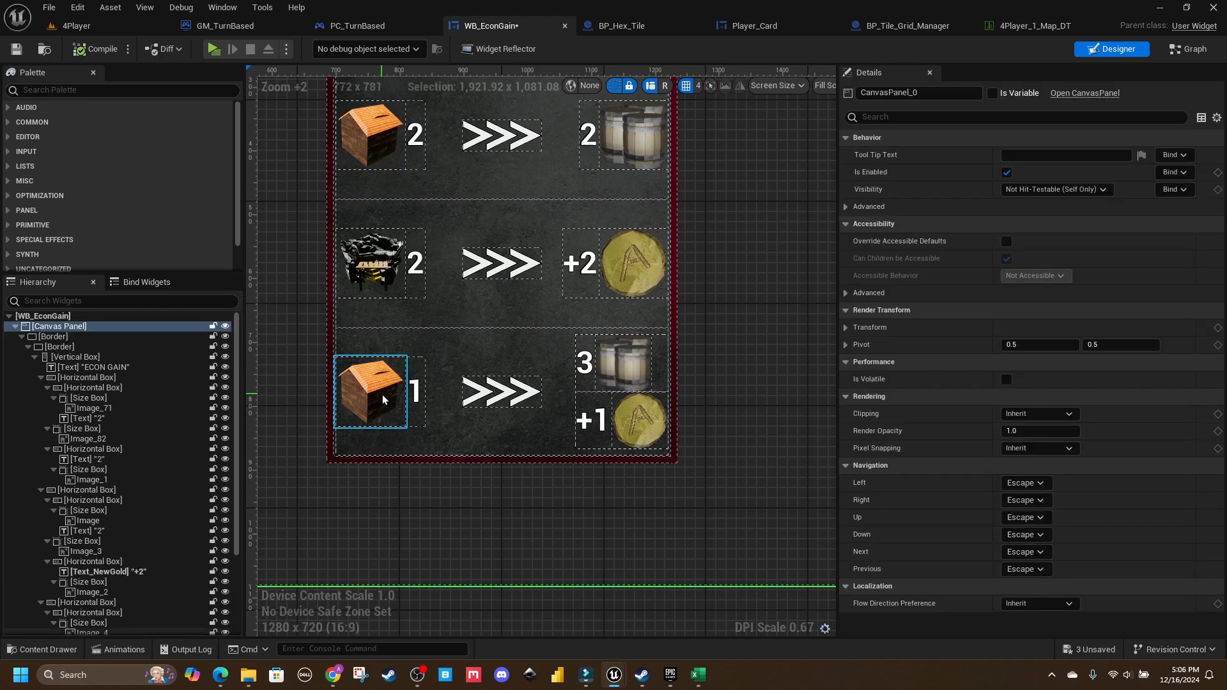
right_click_drag(527, 400, 537, 426)
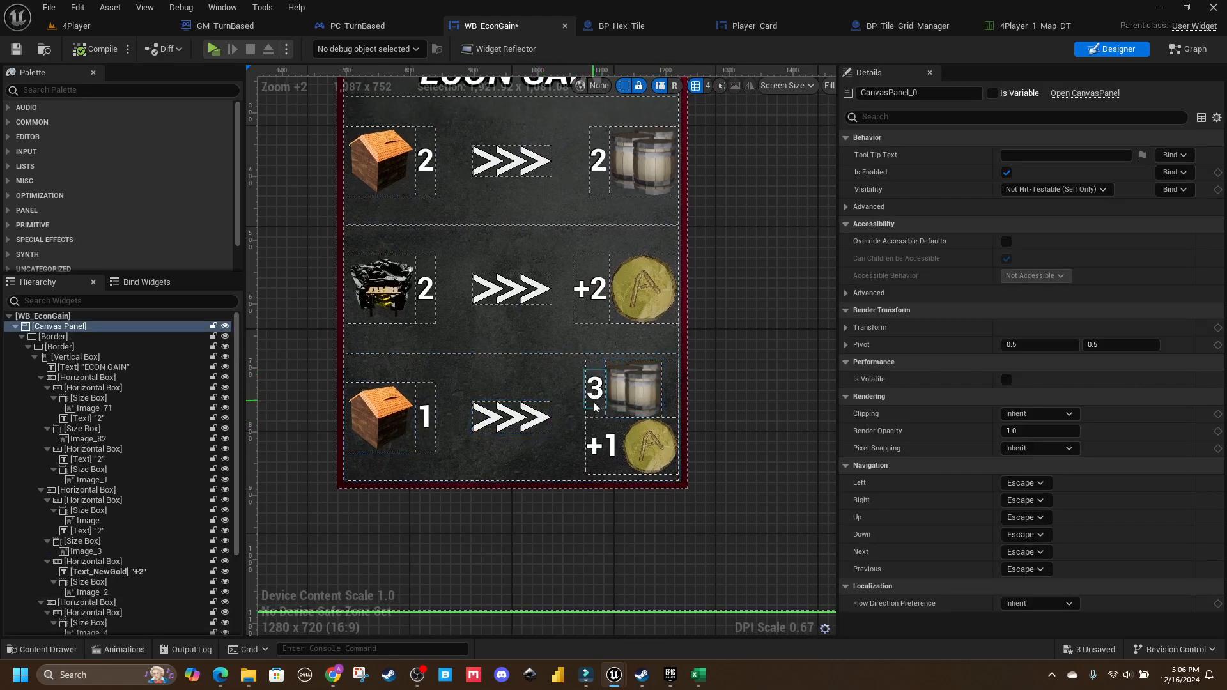
Step: Right-align the third row's barrel size box, set its slot size to Fill, and save the widget
left_click(623, 397)
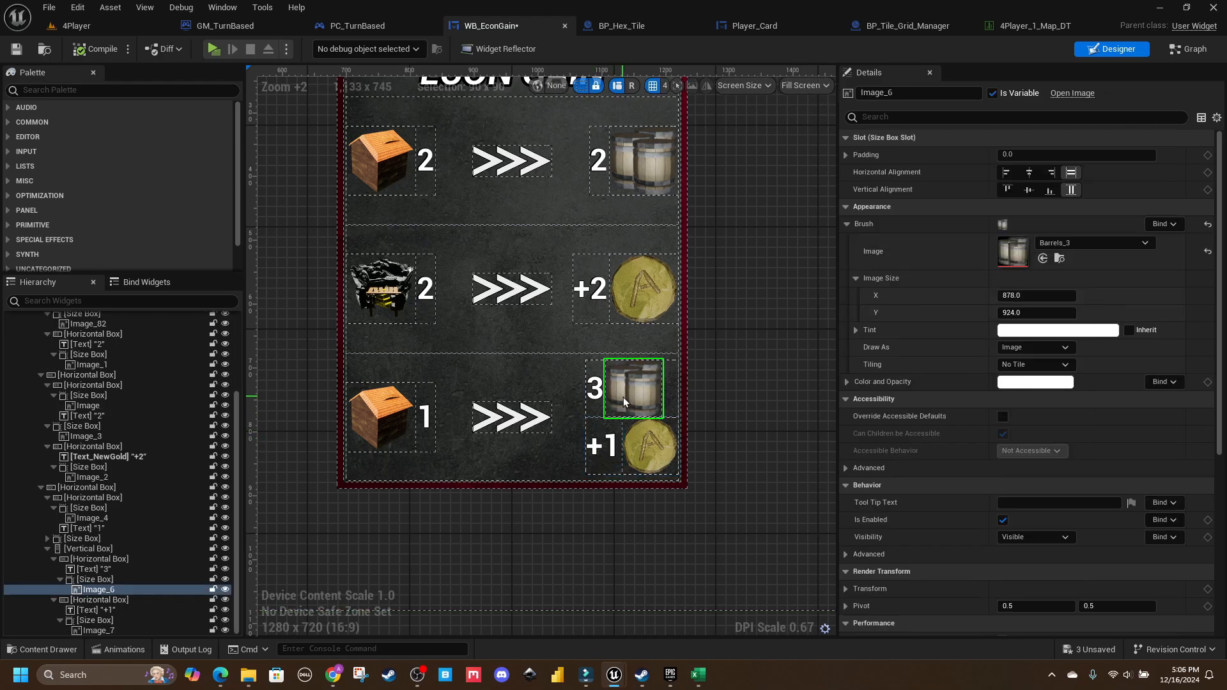
left_click(96, 579)
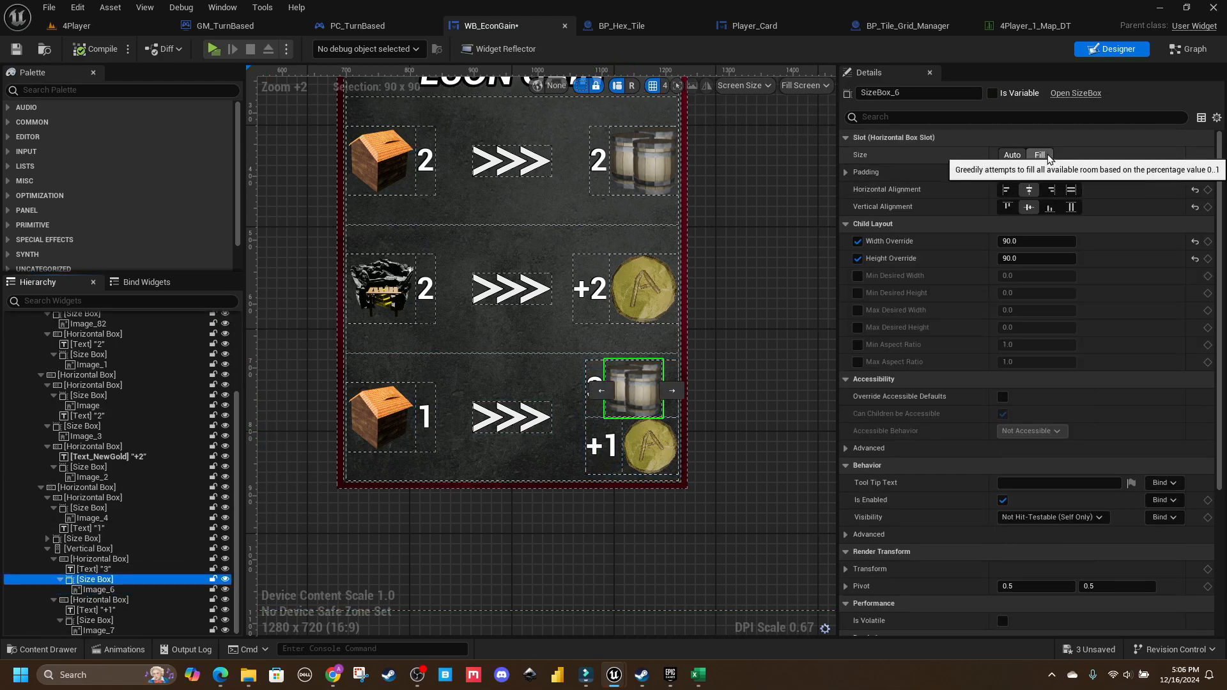
left_click(1051, 190)
left_click(1041, 155)
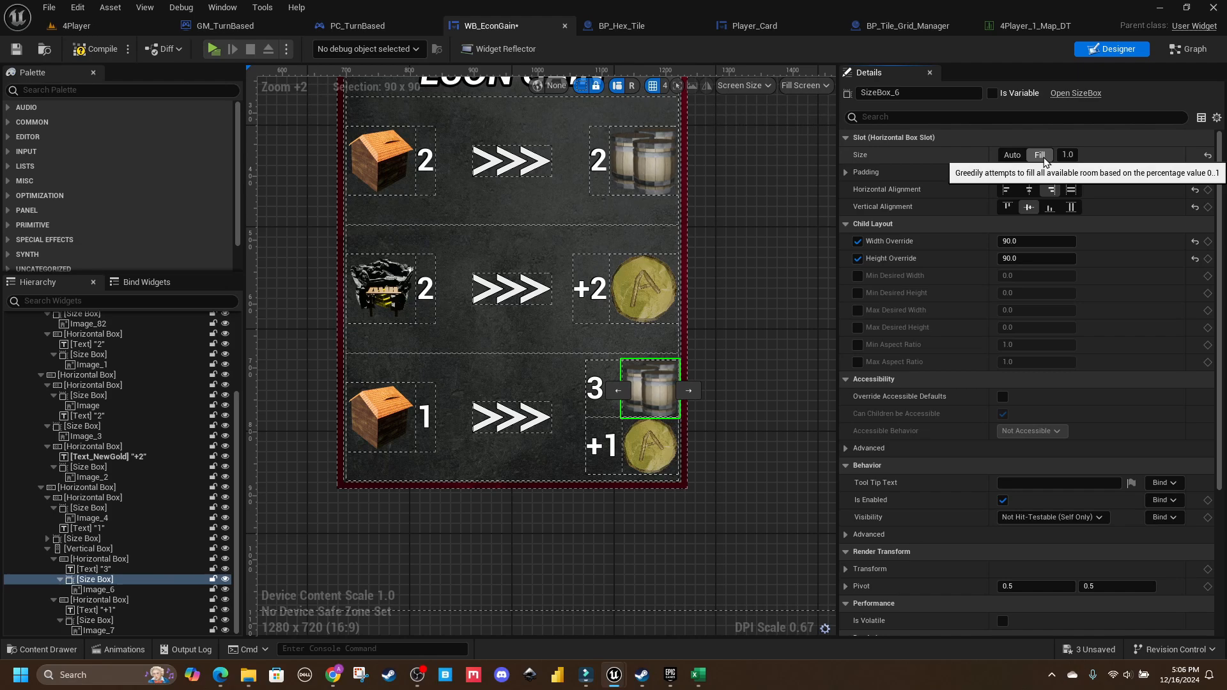
right_click_drag(688, 422, 688, 368)
left_click(626, 583)
key("ctrl+s")
left_click(631, 531)
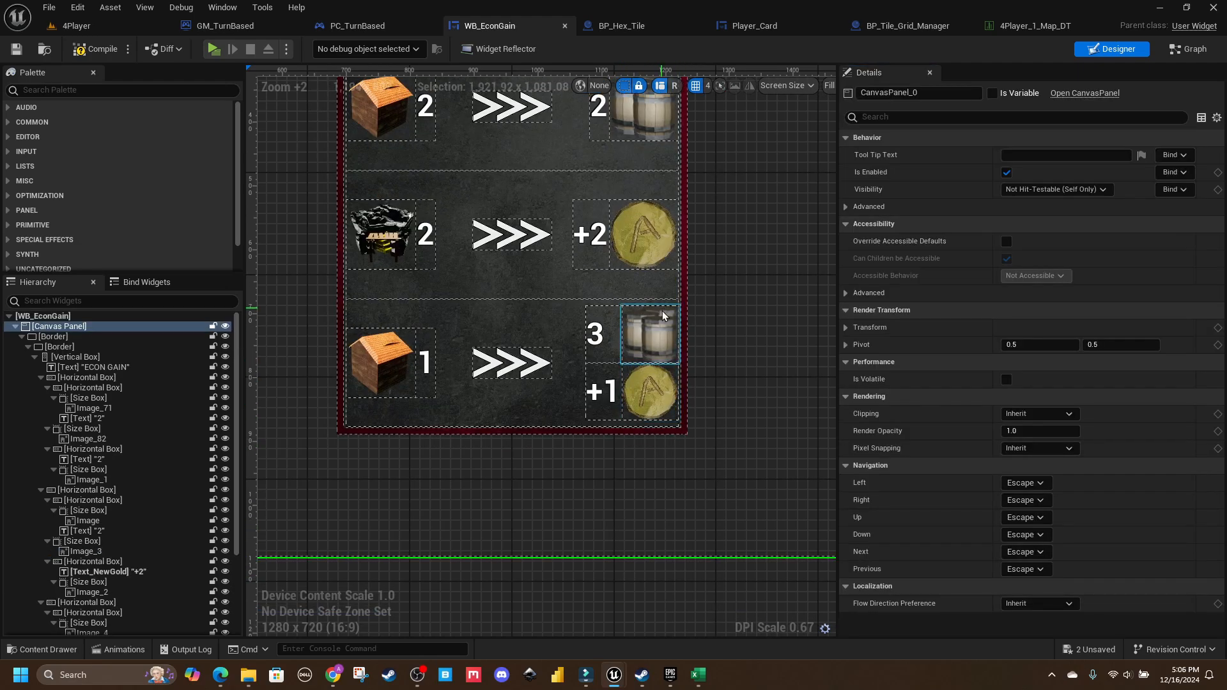
Step: Set the third row's barrel size box to Auto slot size and its "3" text to Fill
left_click(599, 338)
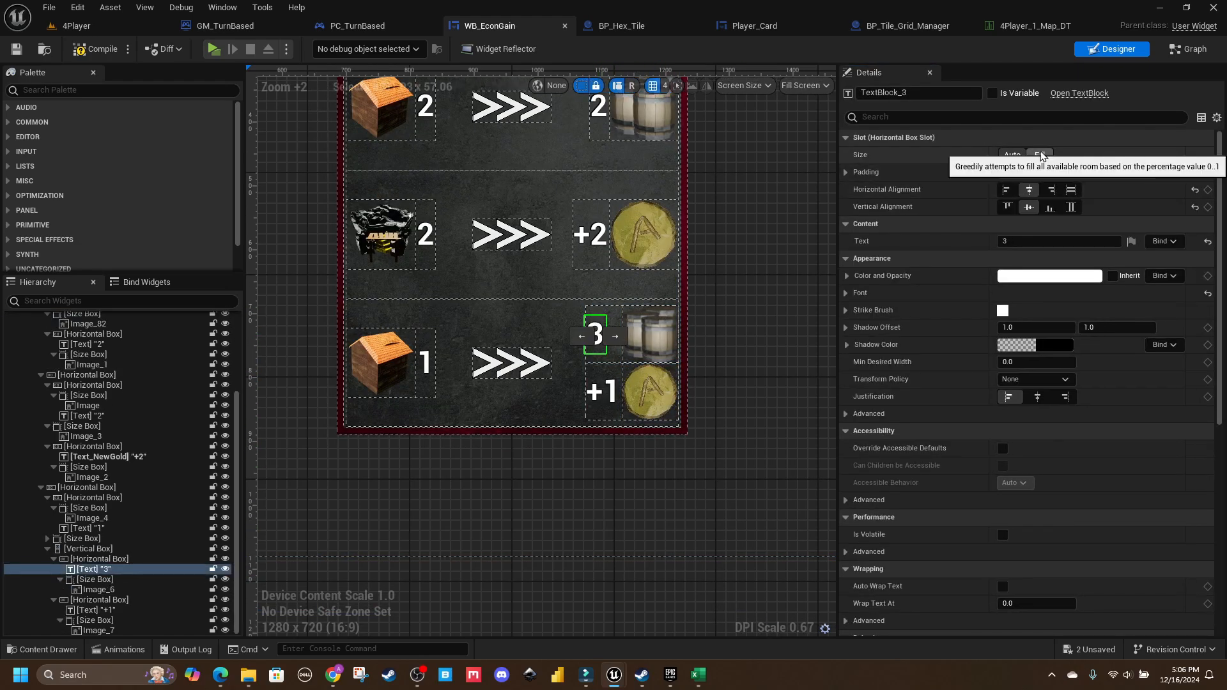
left_click(1013, 157)
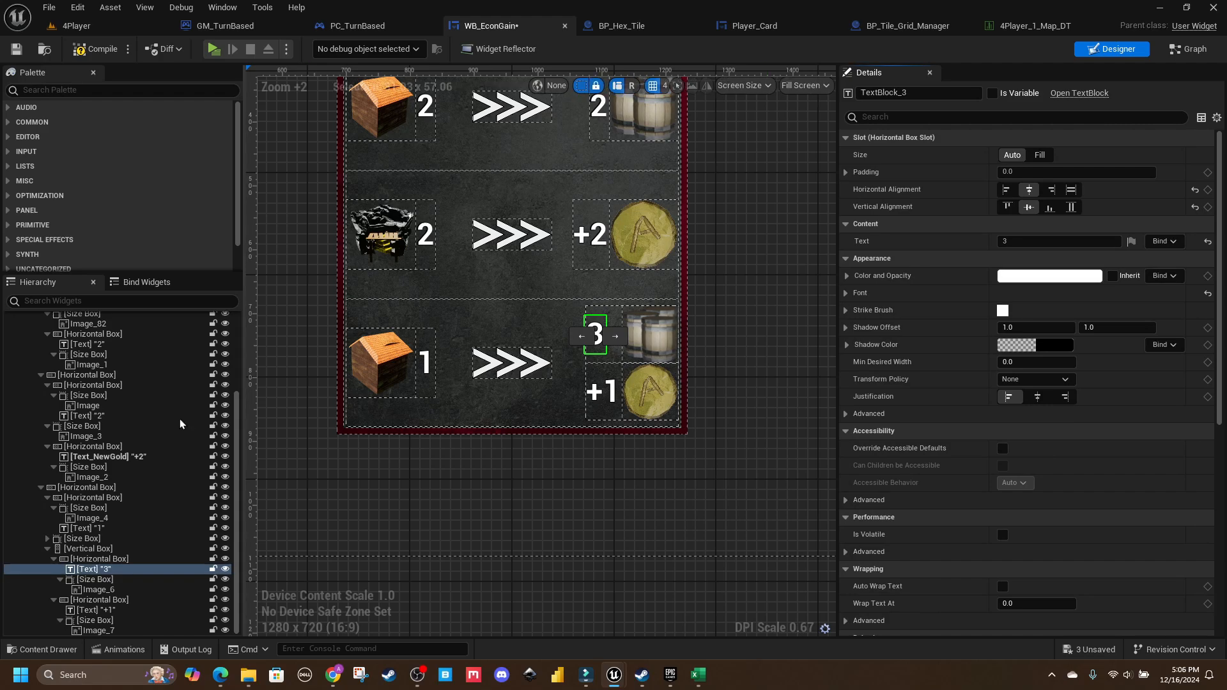
left_click(106, 559)
left_click(95, 579)
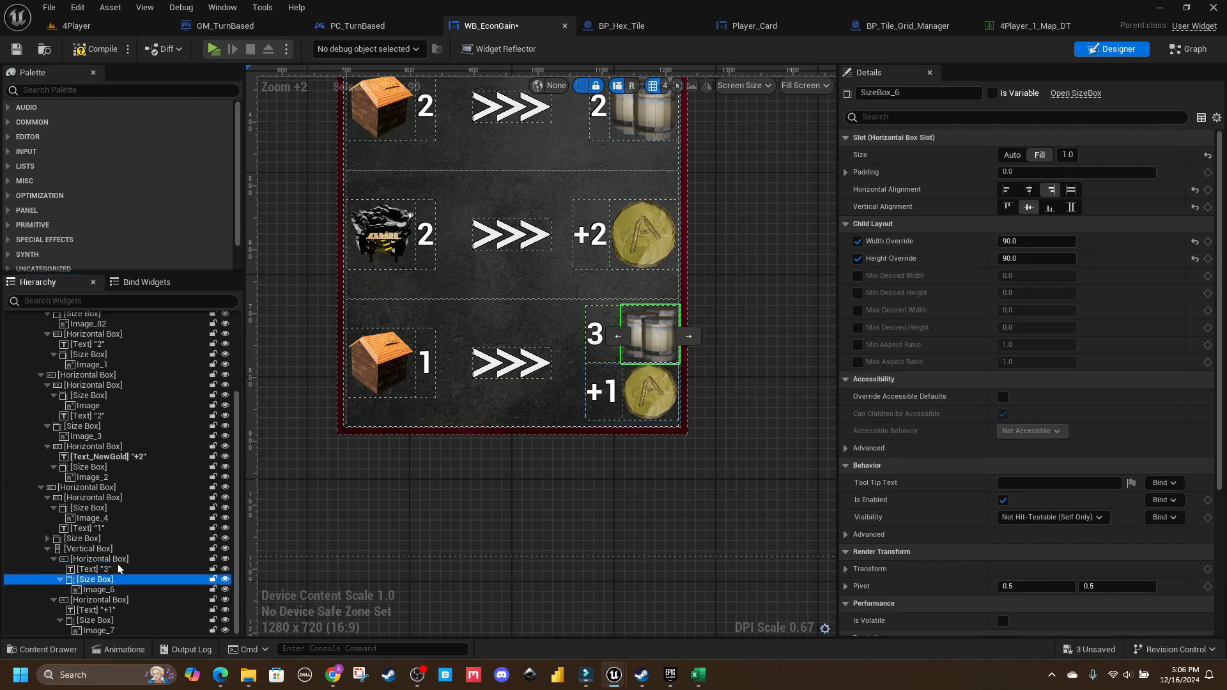
left_click(1051, 190)
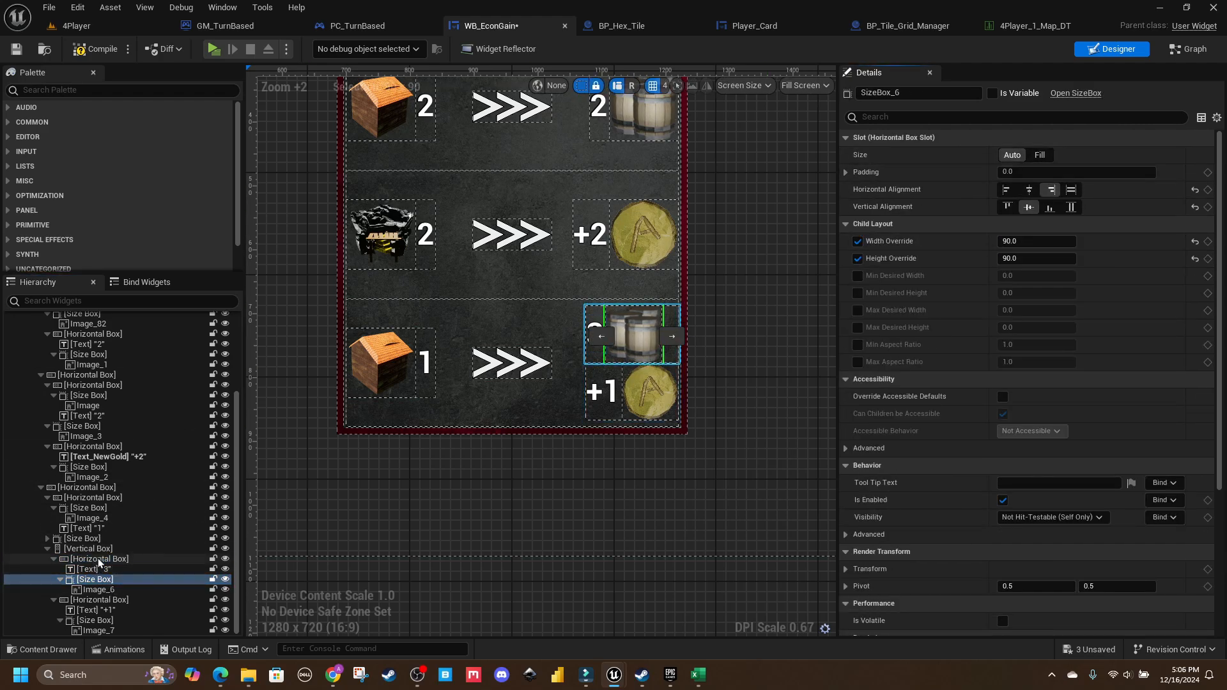
left_click(595, 334)
left_click(1040, 155)
left_click(1043, 158)
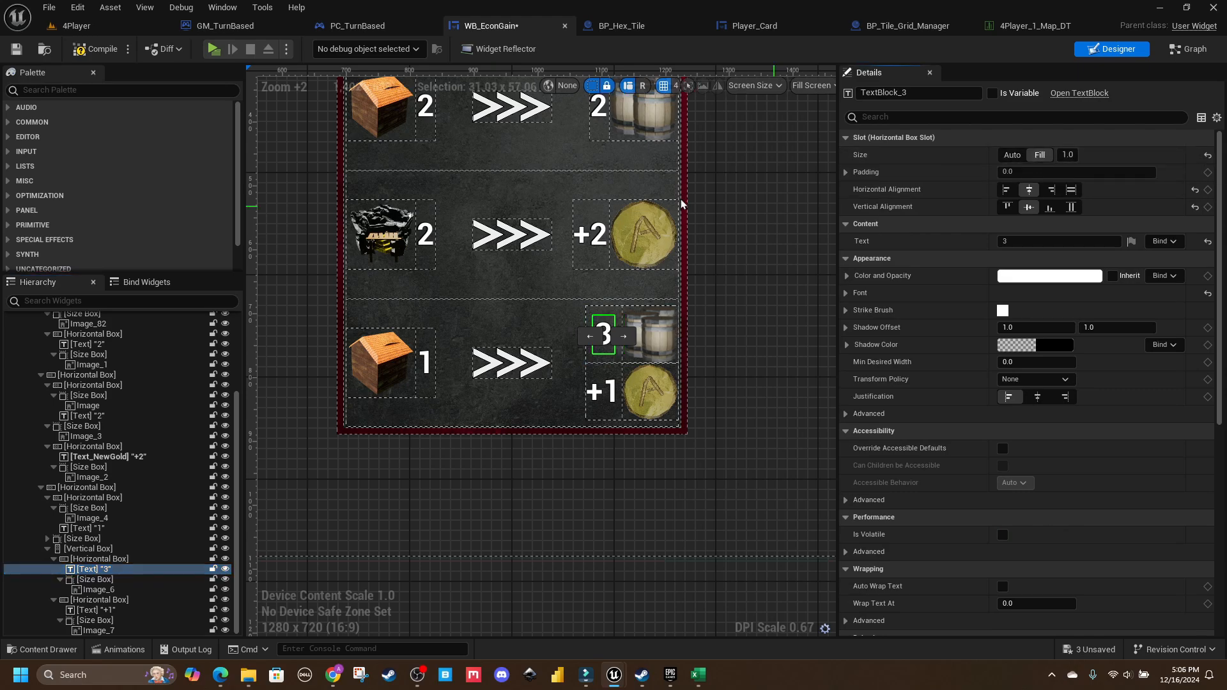
left_click(541, 562)
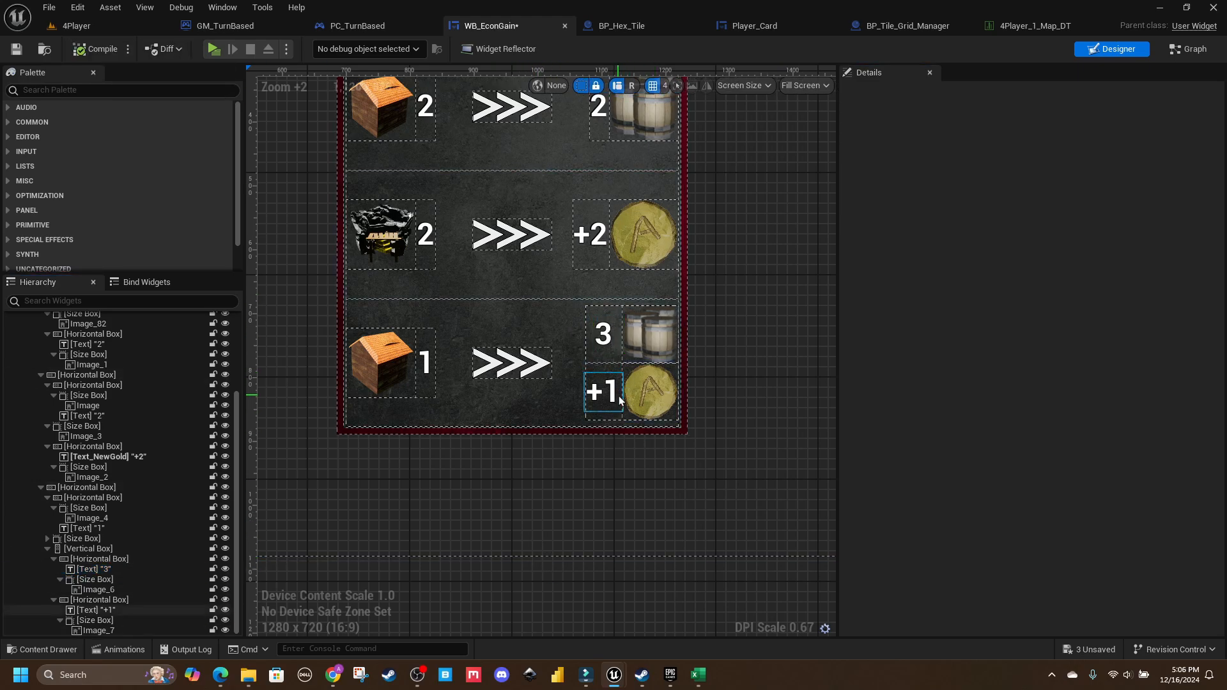
right_click_drag(588, 432, 586, 454)
right_click_drag(659, 381, 639, 401)
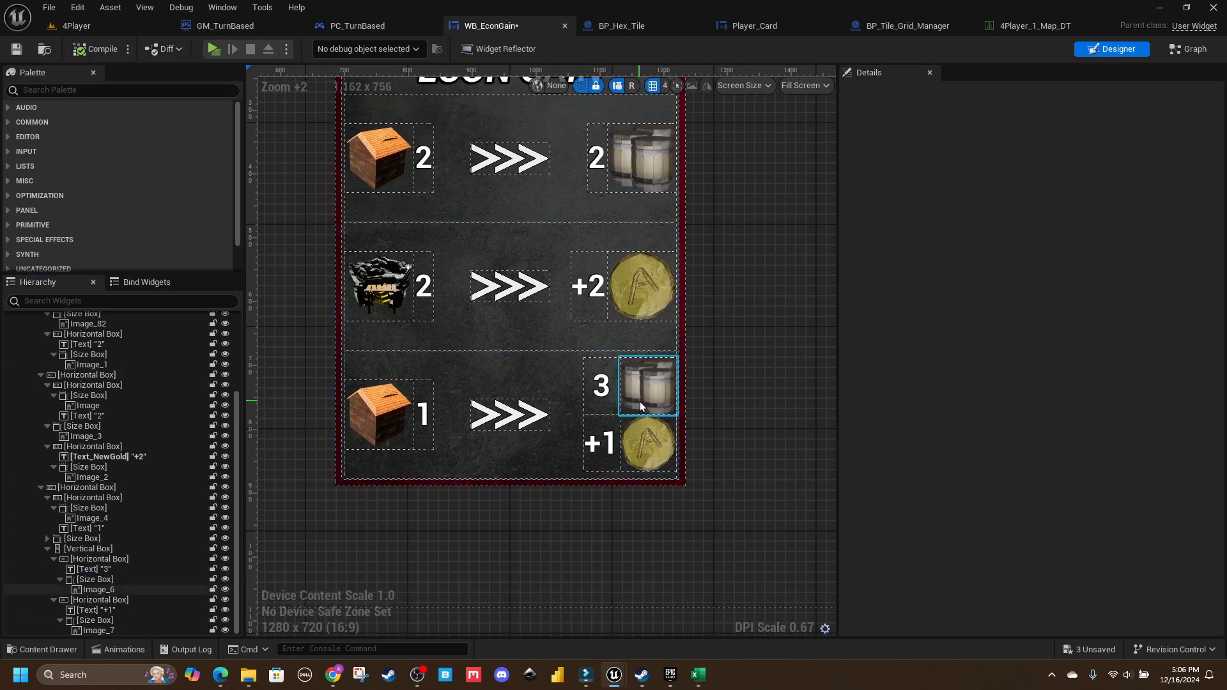
scroll(639, 401, "down", 2)
left_click(469, 414)
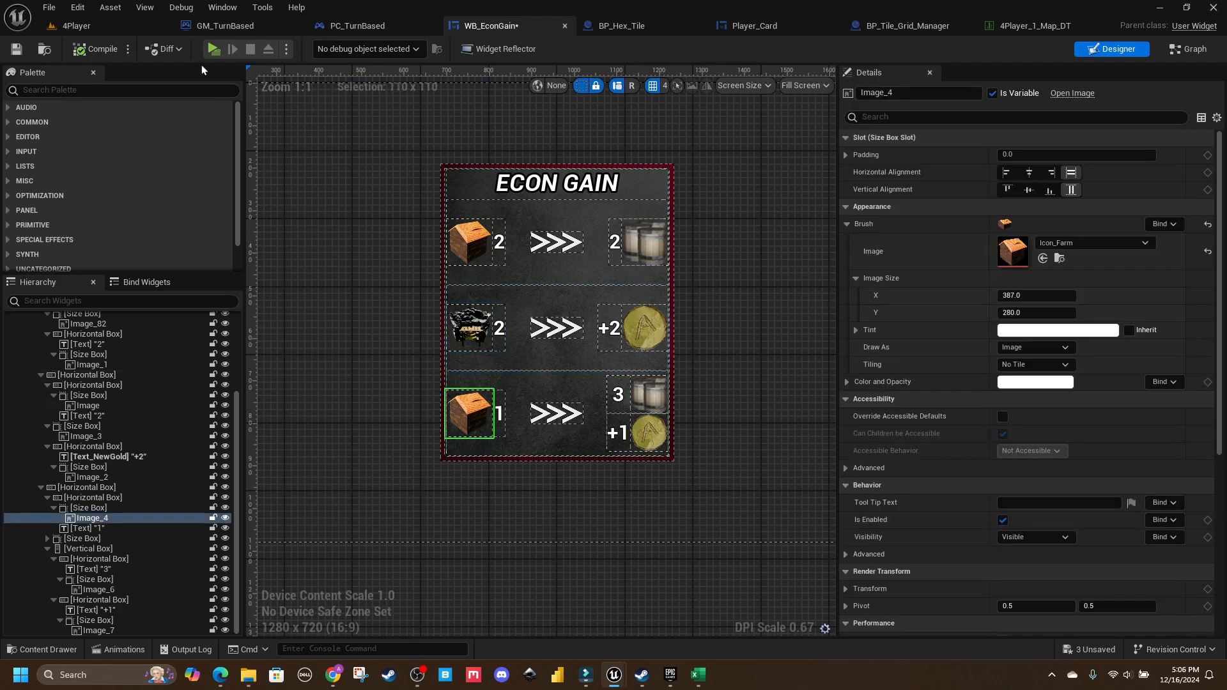
left_click(47, 55)
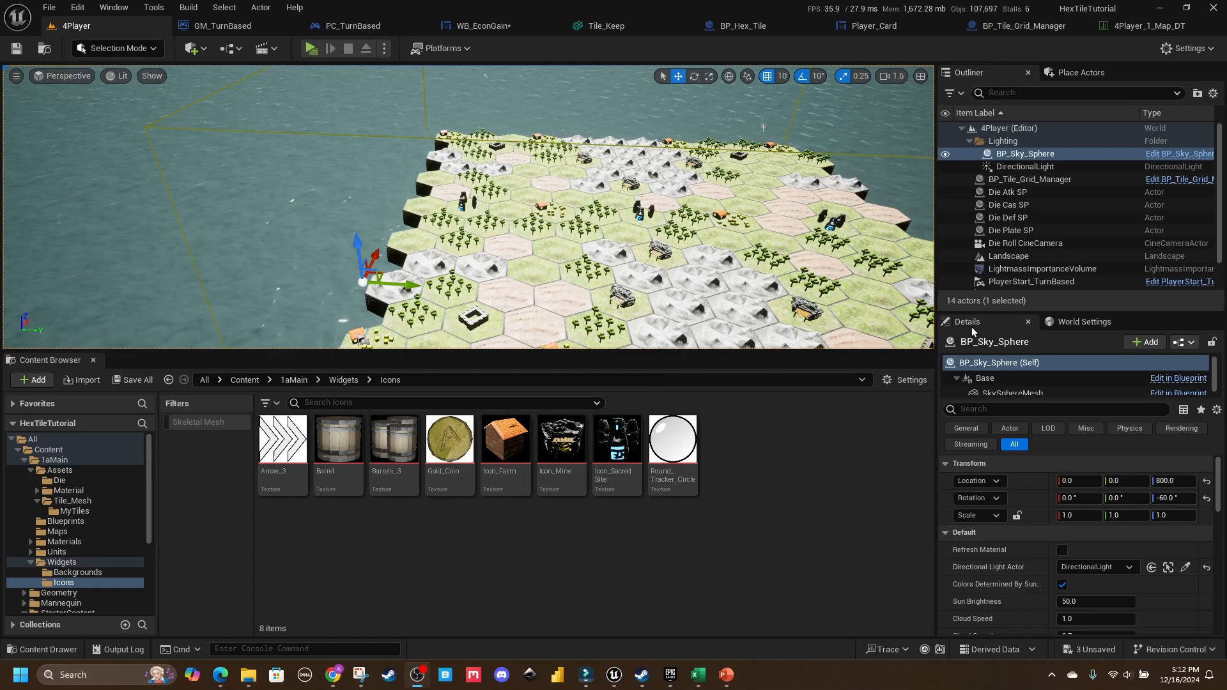
Step: Place the Tile_Keep static mesh on the open water in the 4Player level and focus on it
mouse_move(614, 211)
right_mouse_down()
mouse_move(633, 172)
mouse_move(620, 208)
right_mouse_up()
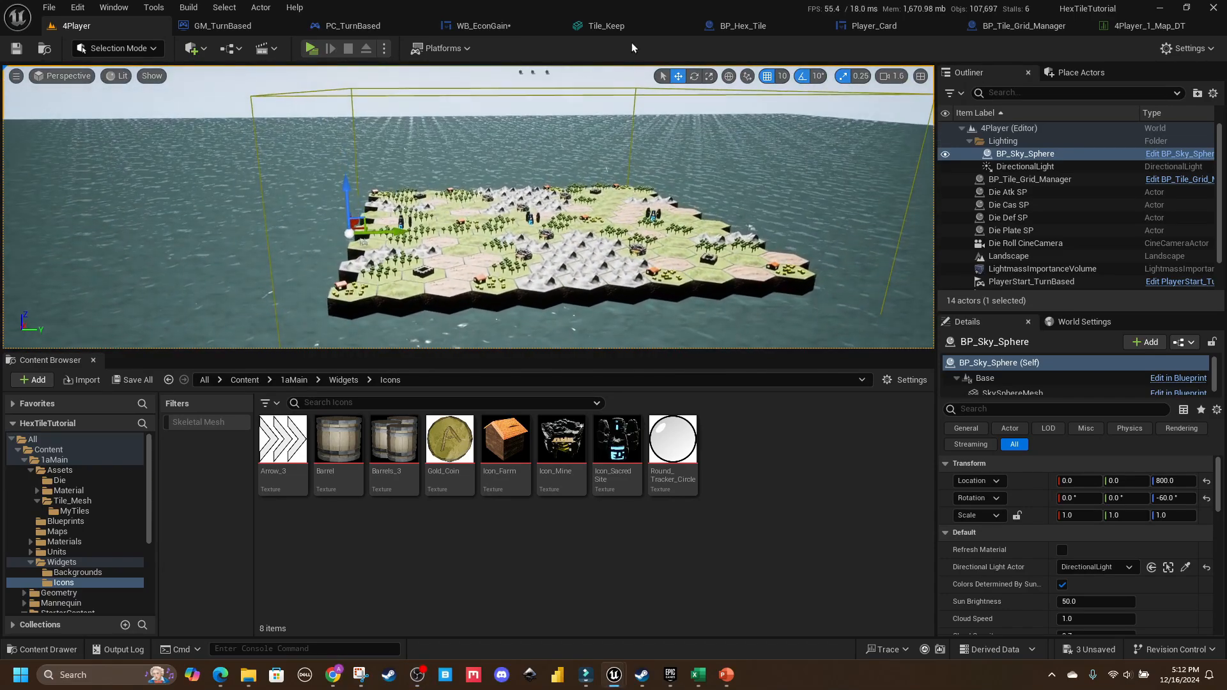
left_click(630, 28)
left_click(75, 25)
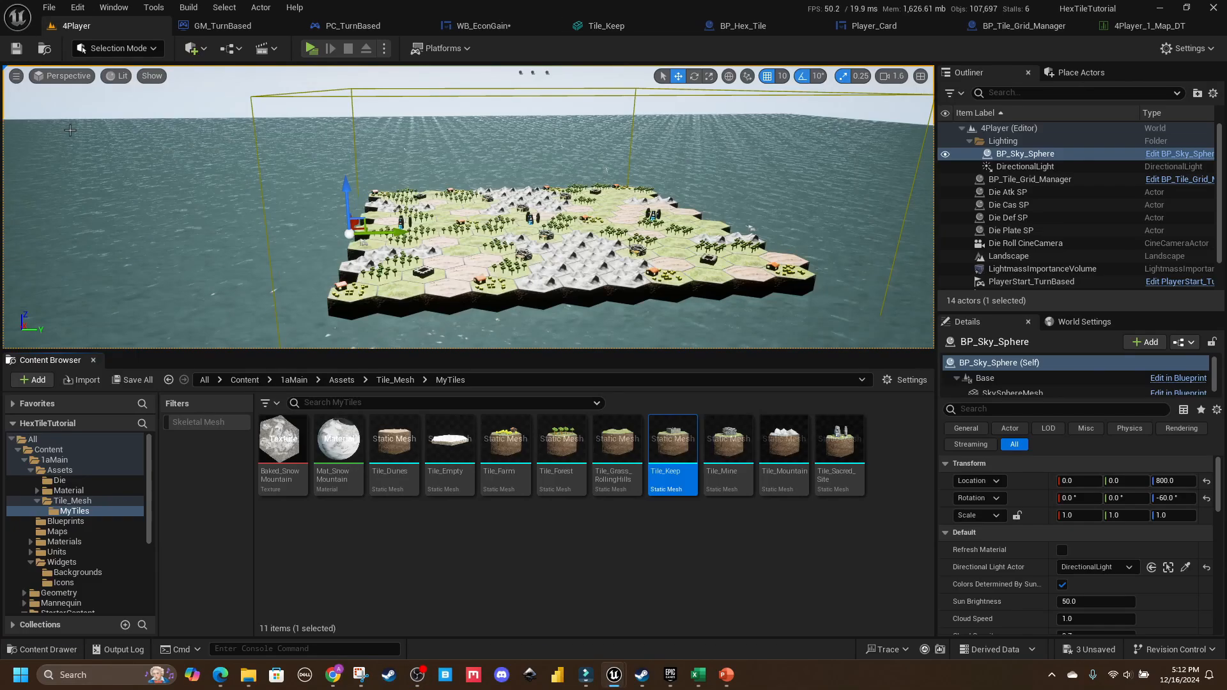
right_click_drag(473, 186, 566, 279)
left_click_drag(673, 441, 349, 249)
key("f")
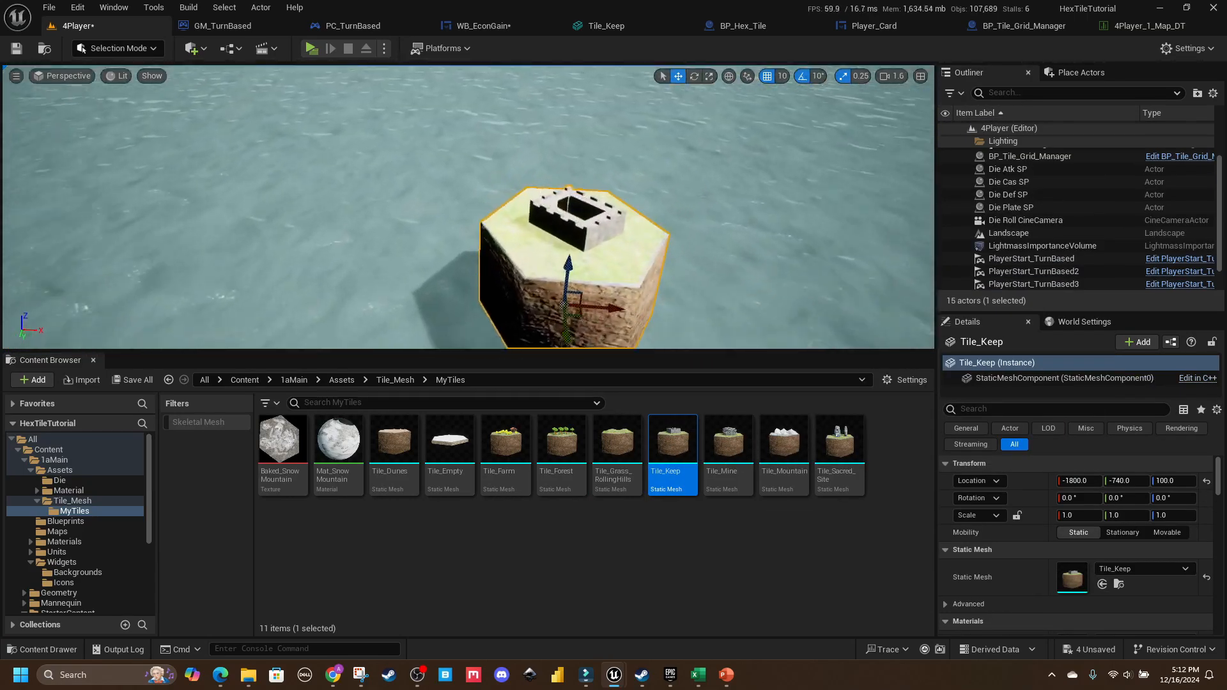
Step: Rotate the placed keep tile about 150° around its vertical axis
key("e")
left_click_drag(450, 324, 358, 335)
right_click_drag(449, 324, 432, 333)
right_click_drag(499, 208, 540, 208)
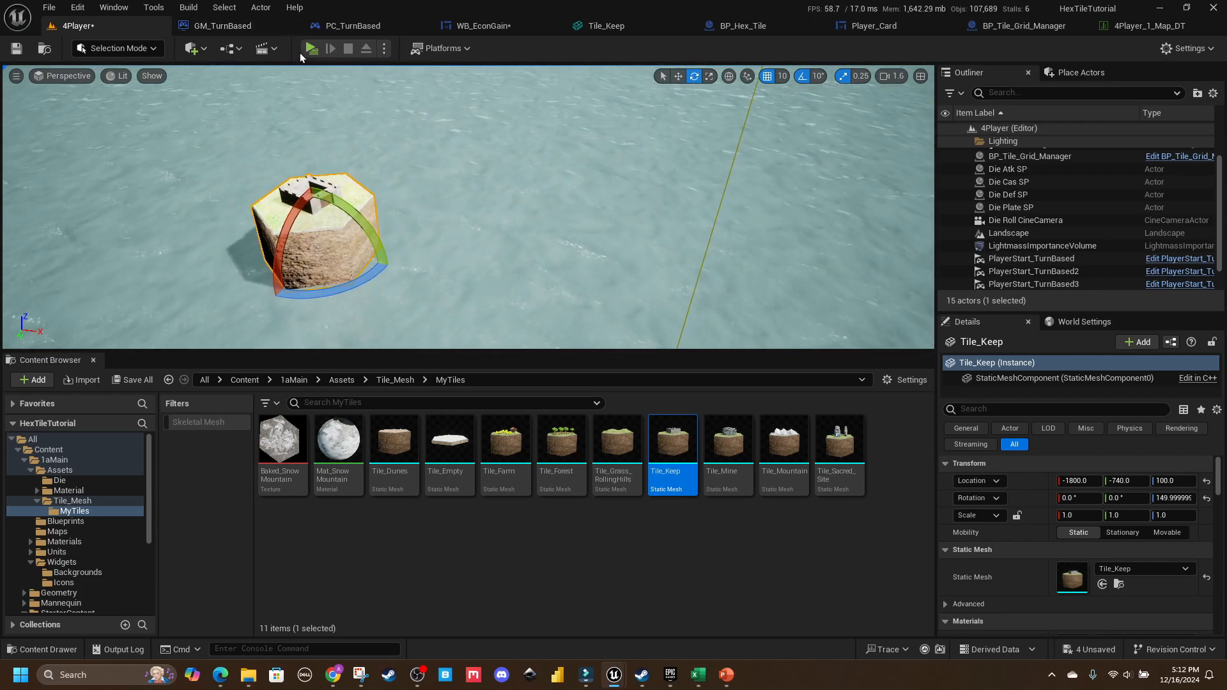
Step: Start the game preview and capture a snip of the keep with Snipping Tool
left_click(311, 49)
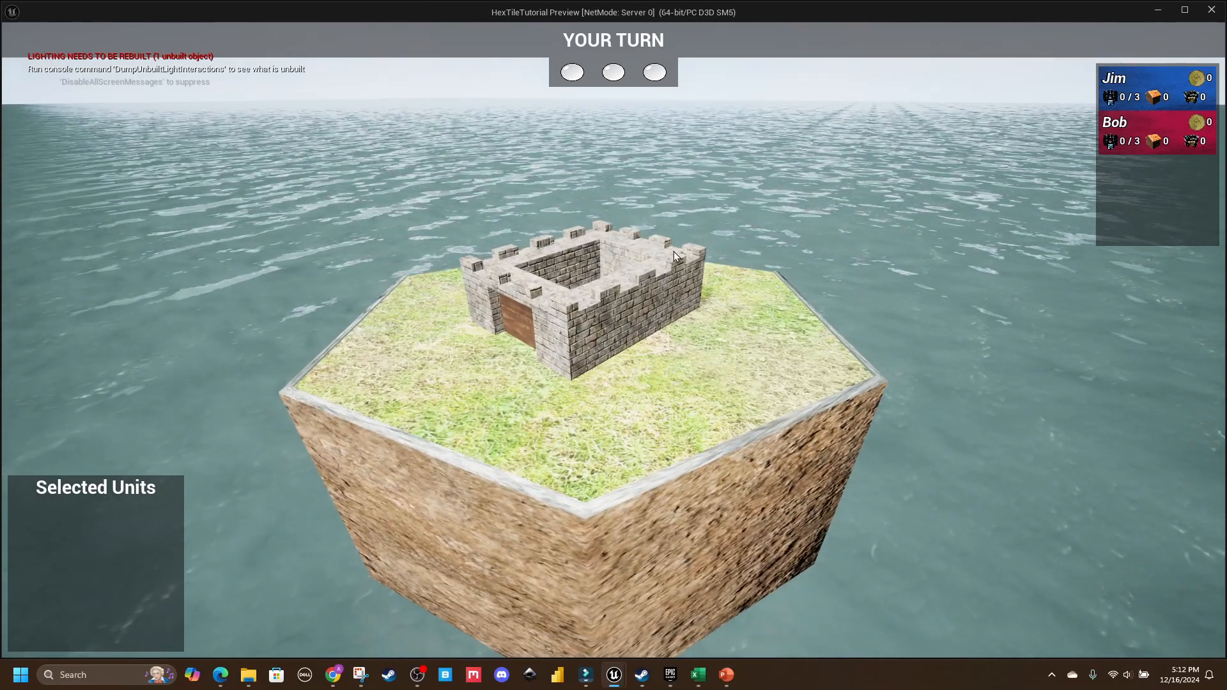
key("super")
type("snipping Tool")
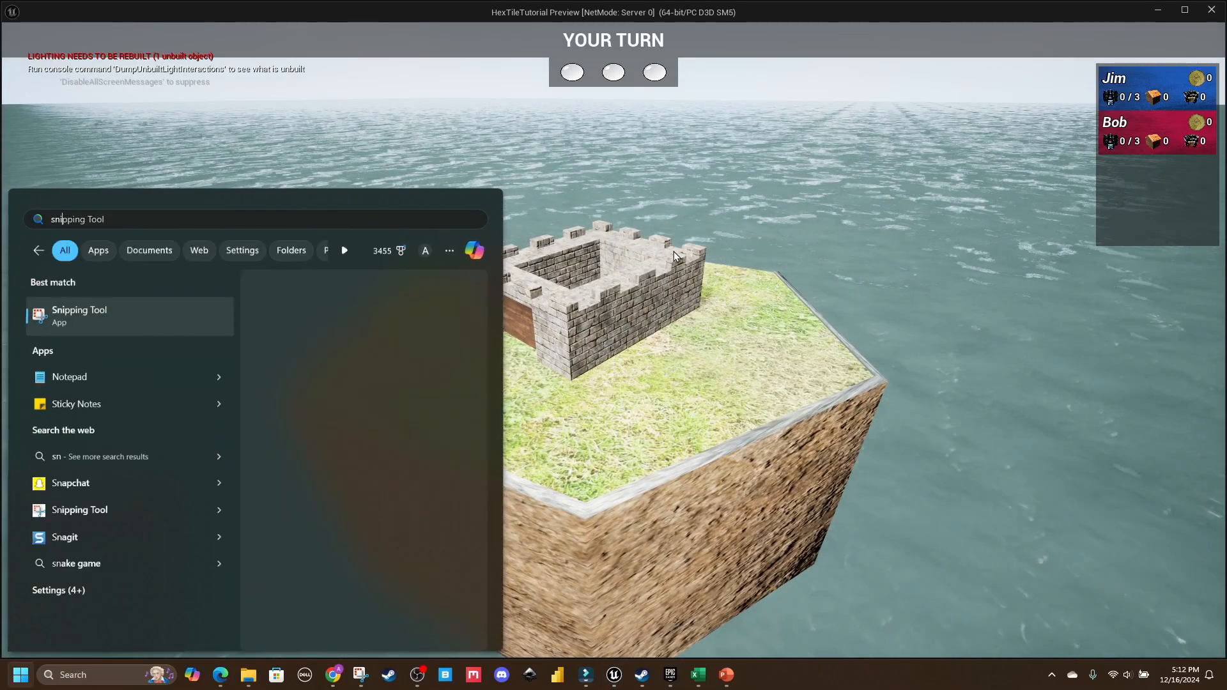
key("Return")
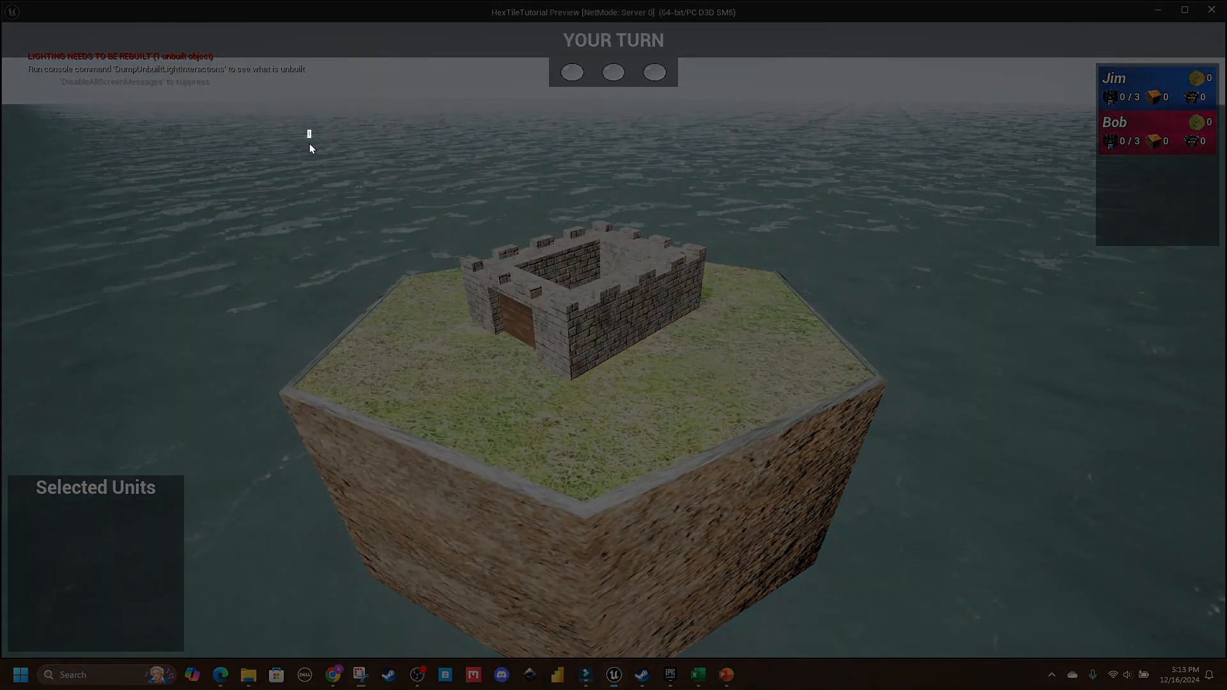
mouse_move(309, 130)
left_mouse_down()
mouse_move(804, 464)
mouse_move(833, 467)
left_mouse_up()
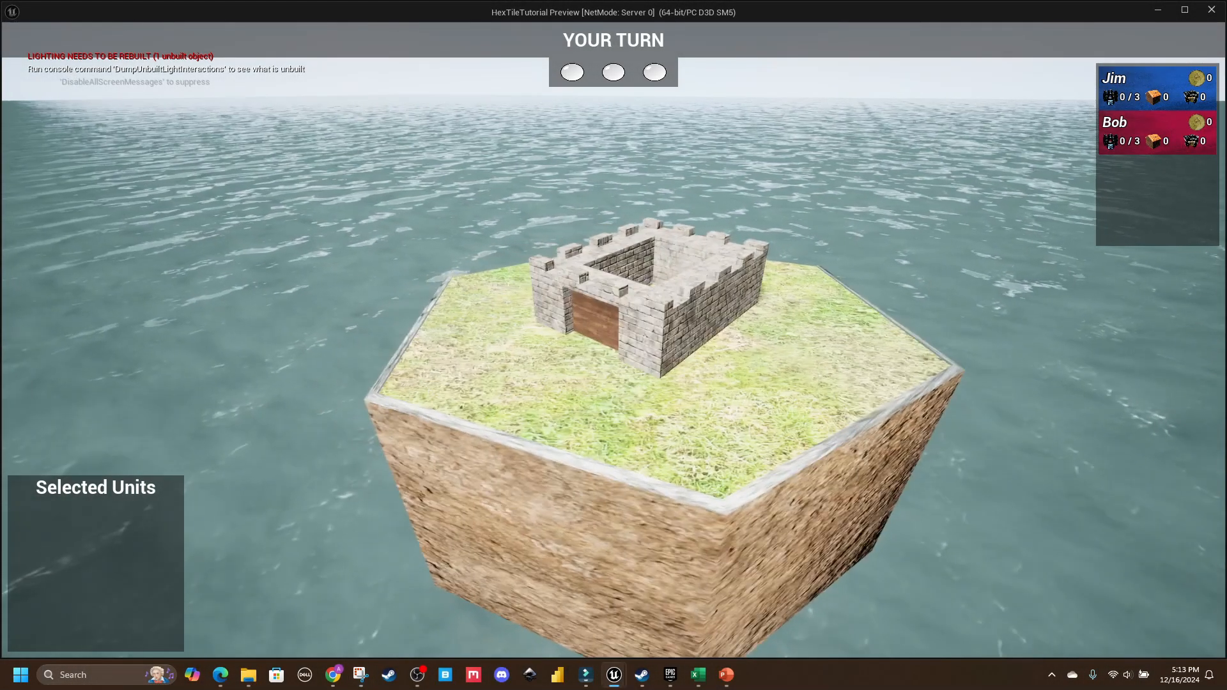
Step: Reframe the preview camera toward the keep's gate and snip the keep area again
middle_click_drag(211, 230, 3, 258)
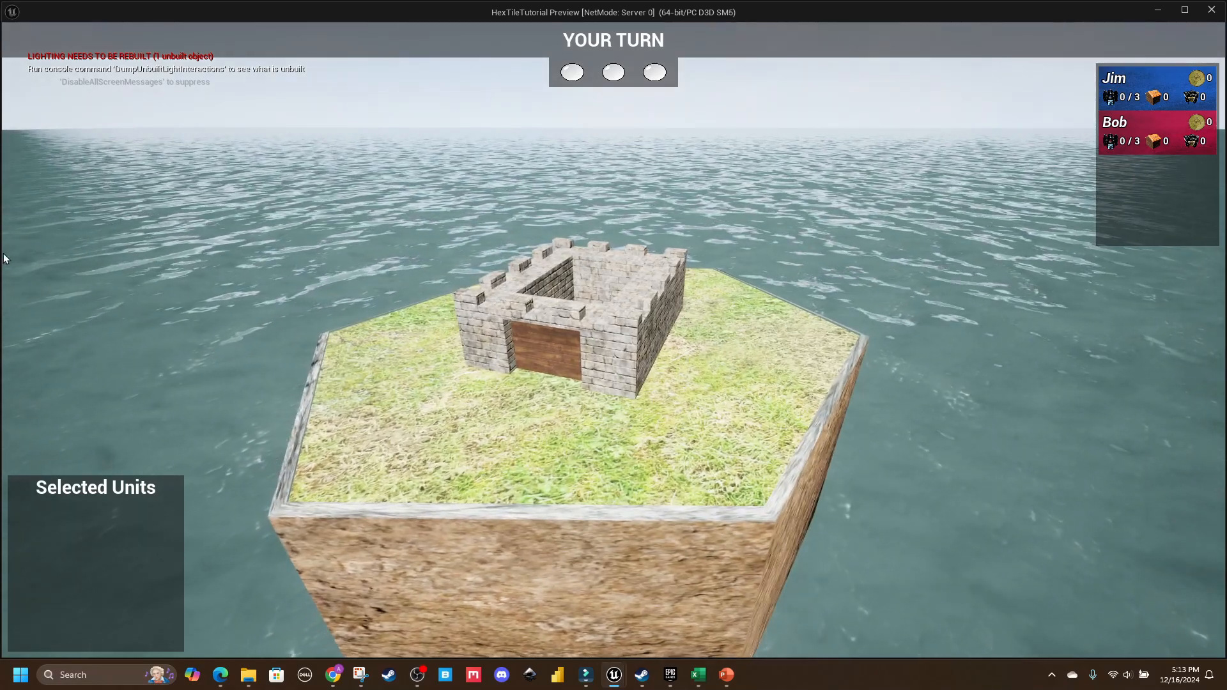
mouse_move(1013, 355)
middle_mouse_down()
mouse_move(913, 356)
mouse_move(1022, 345)
middle_mouse_up()
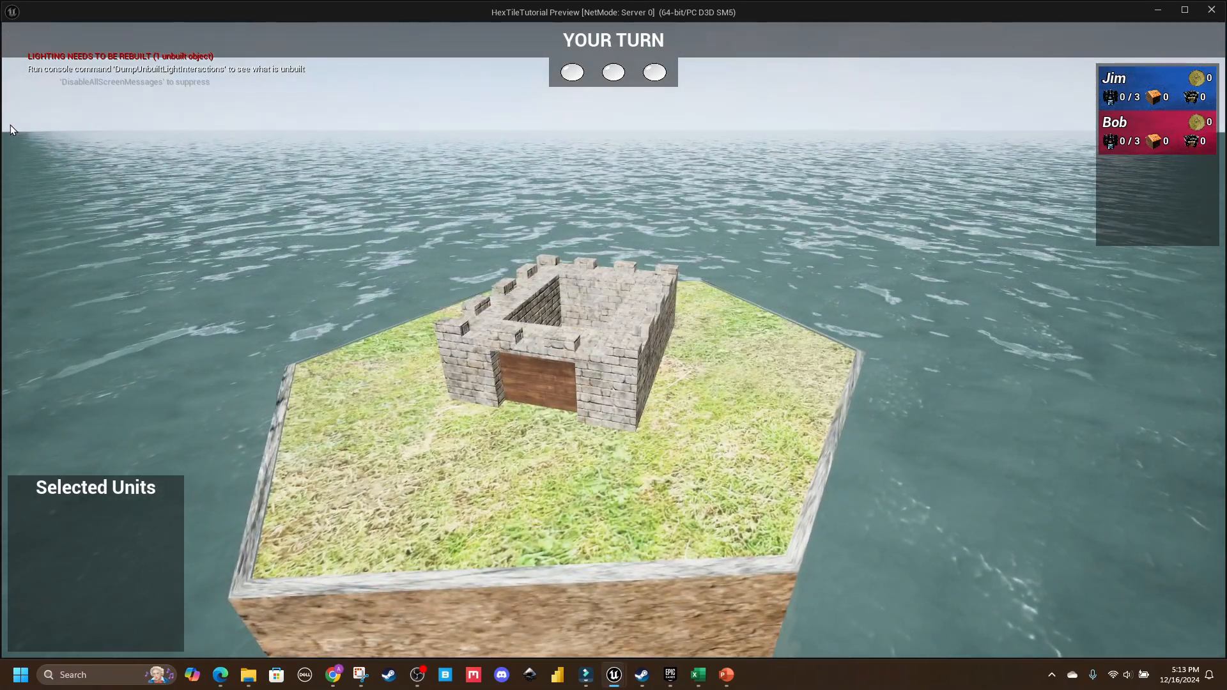
key("super+shift+s")
left_click_drag(358, 154, 749, 477)
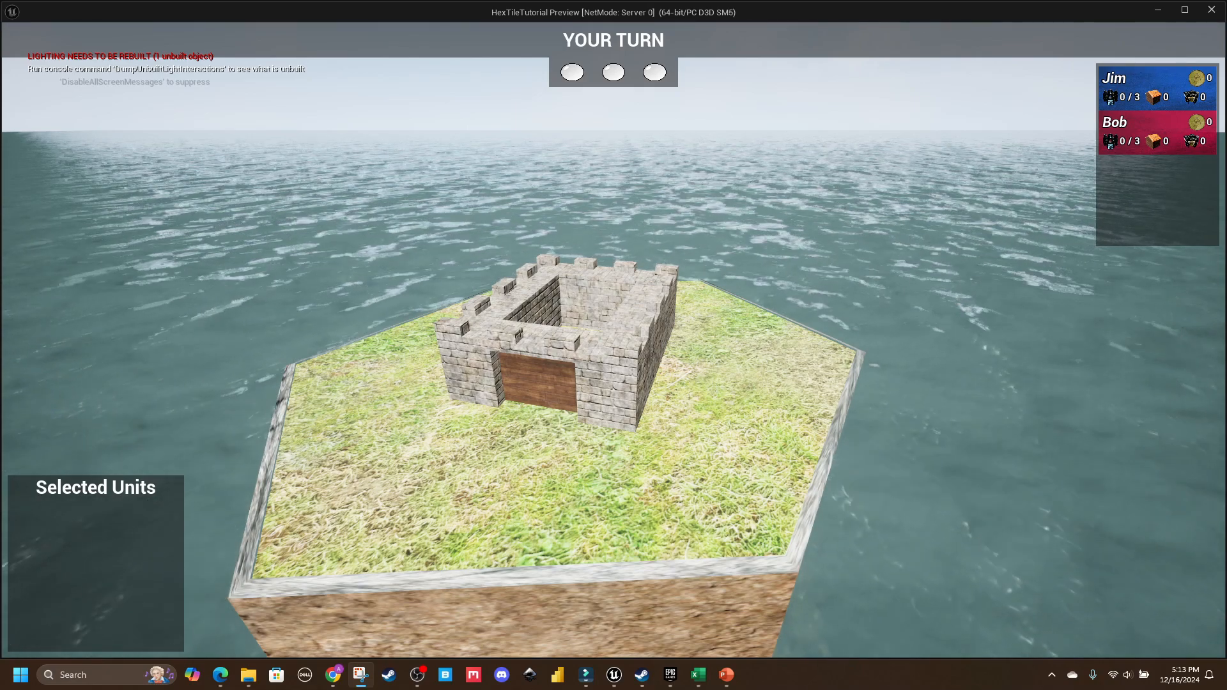
Step: Save the snip as a PNG named Icon_Keep in the Board Game folder, replacing the existing file
key("ctrl+s")
left_click(692, 363)
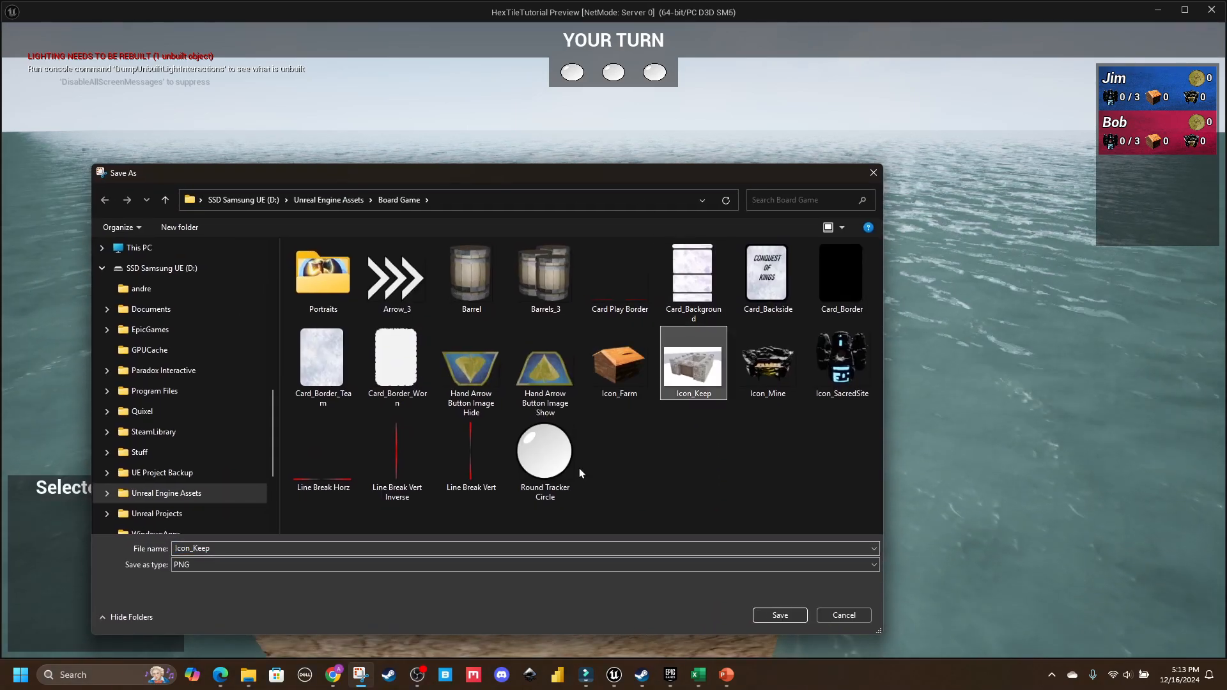
left_click(791, 613)
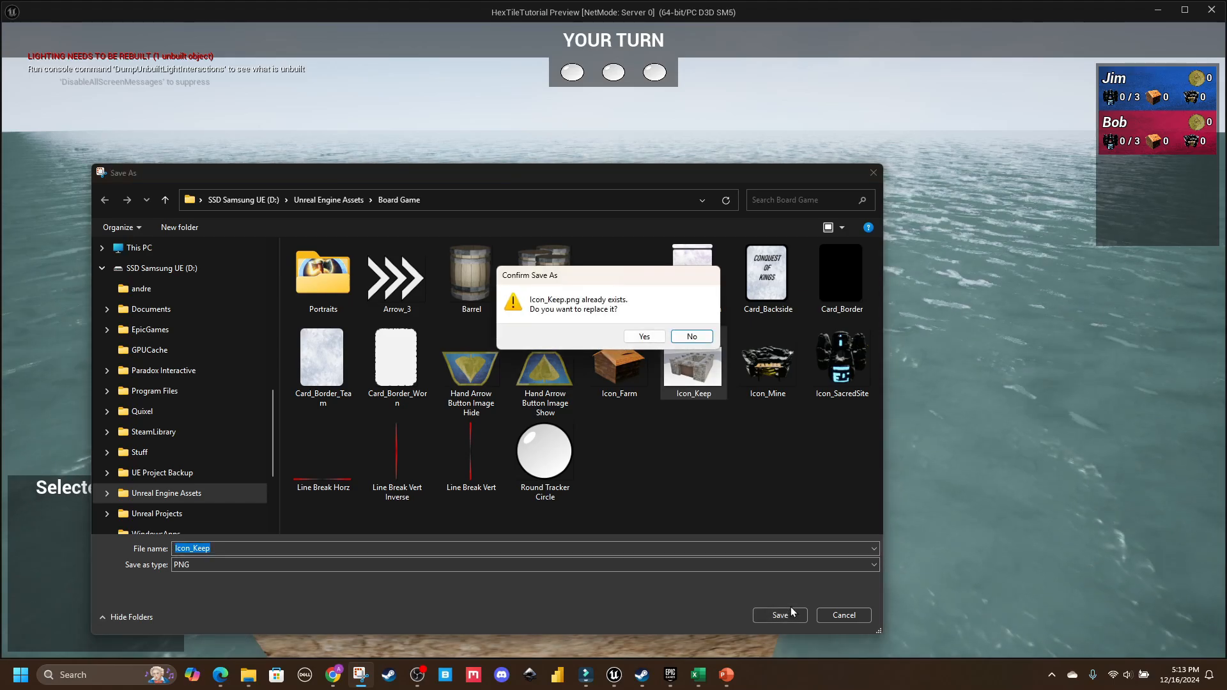
left_click(644, 336)
Step: End the game preview and delete the keep tile from the level
key("Escape")
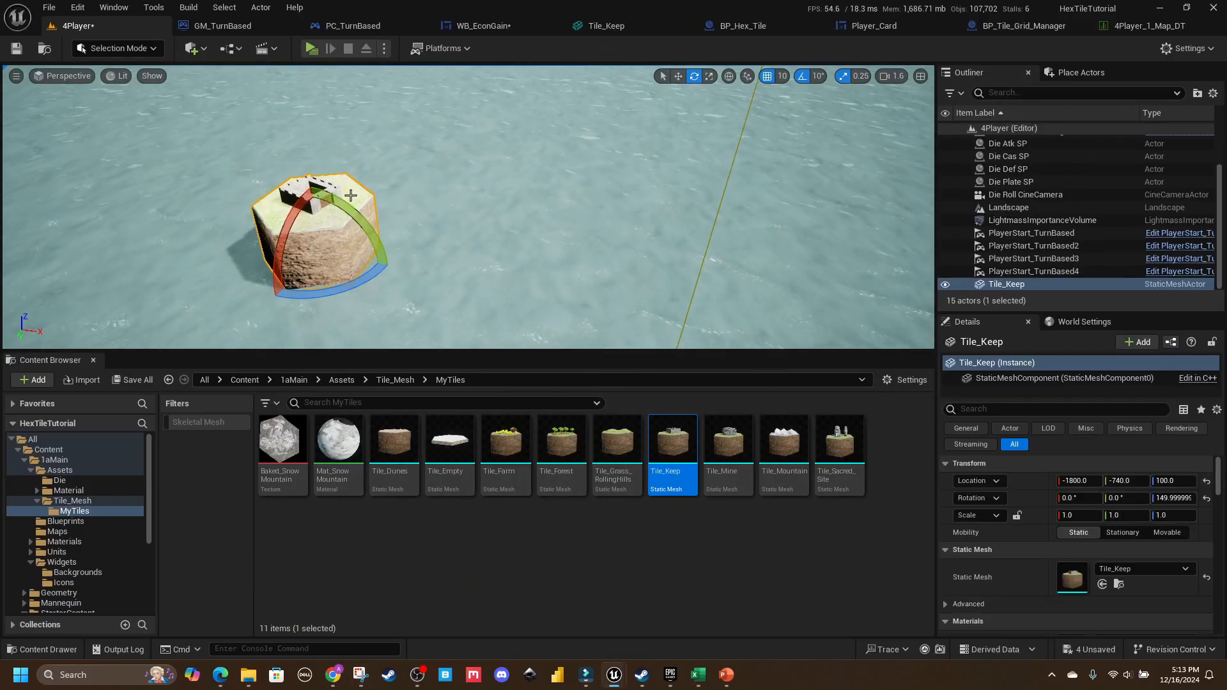
key("Delete")
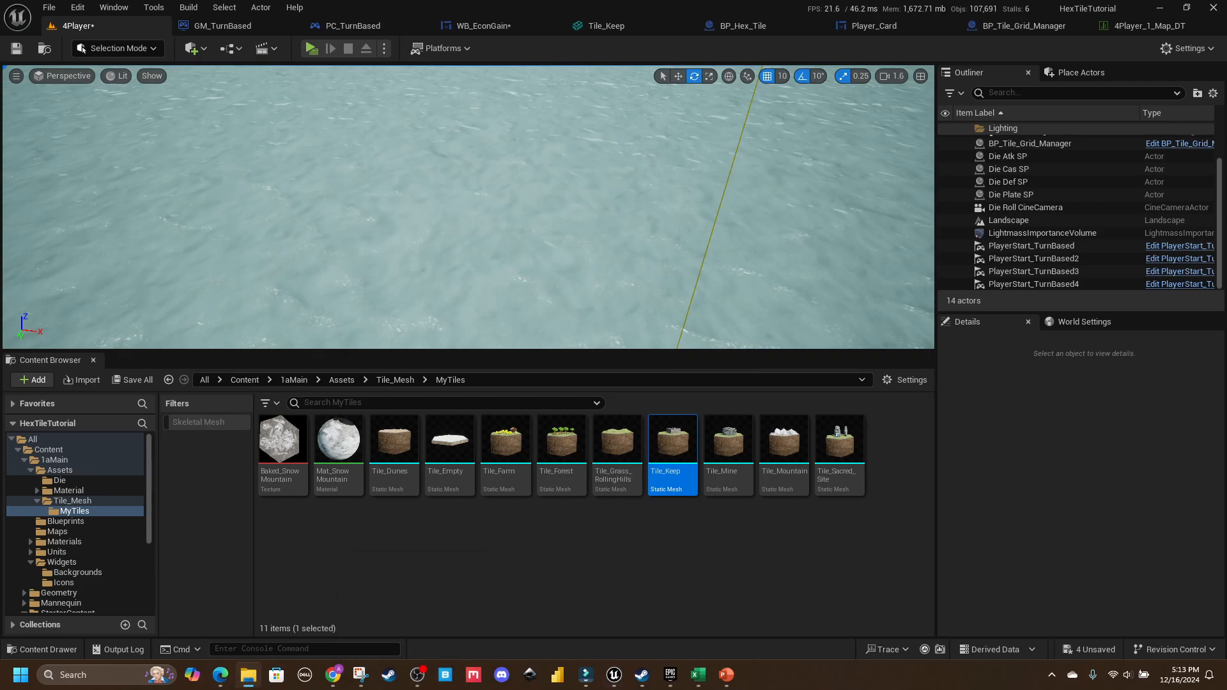
Step: Switch to File Explorer's Board Game folder and select the Icon_Keep image
left_click(247, 675)
left_click(353, 294)
left_click(282, 211)
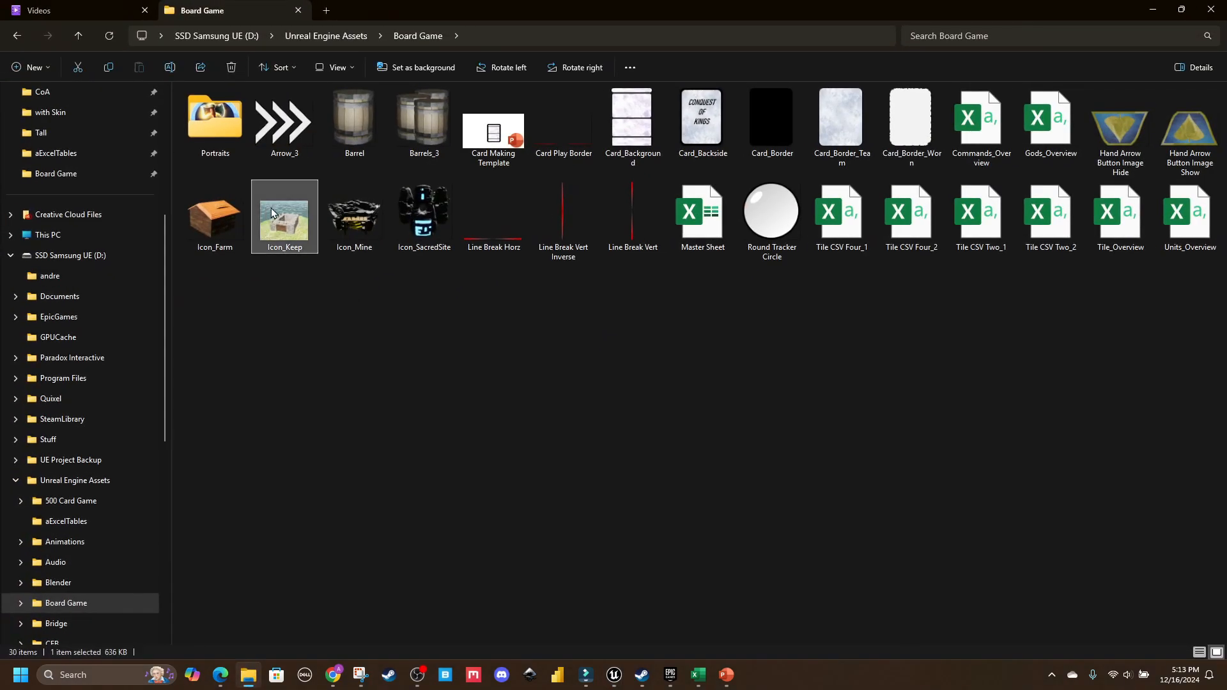
Step: Try removing the Icon_Keep image's background in Paint, closing it without saving
right_click(284, 211)
mouse_move(409, 279)
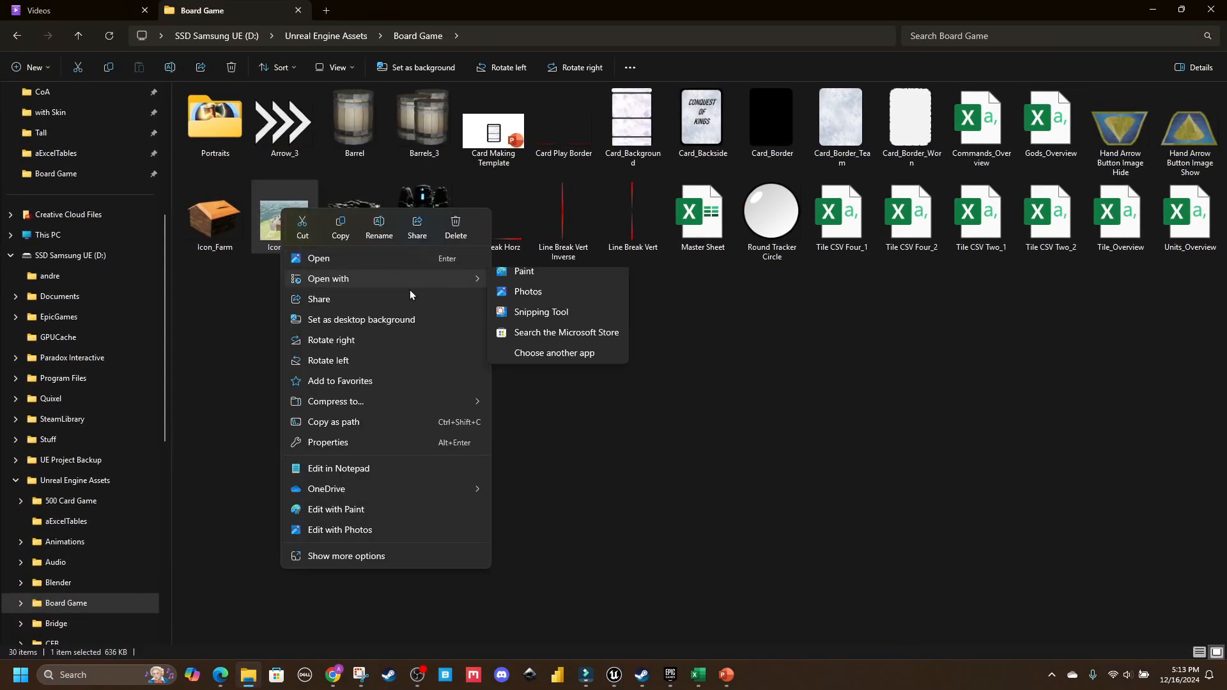
left_click(530, 281)
left_click(64, 84)
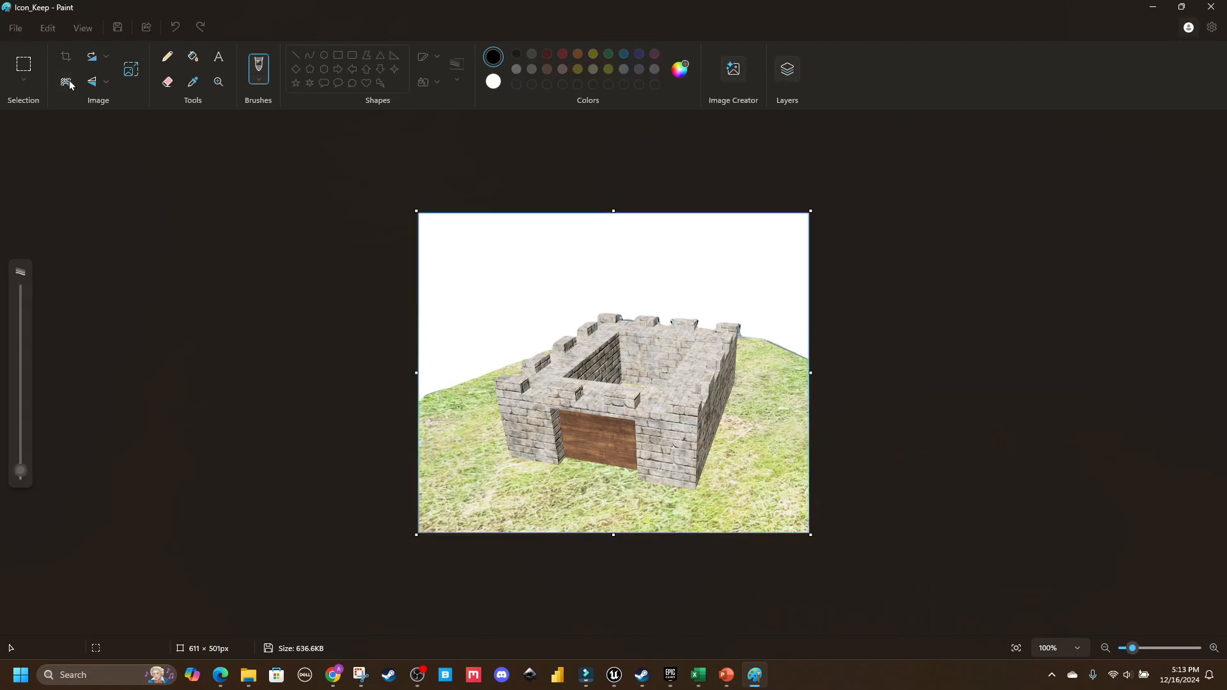
left_click(1210, 7)
left_click(623, 391)
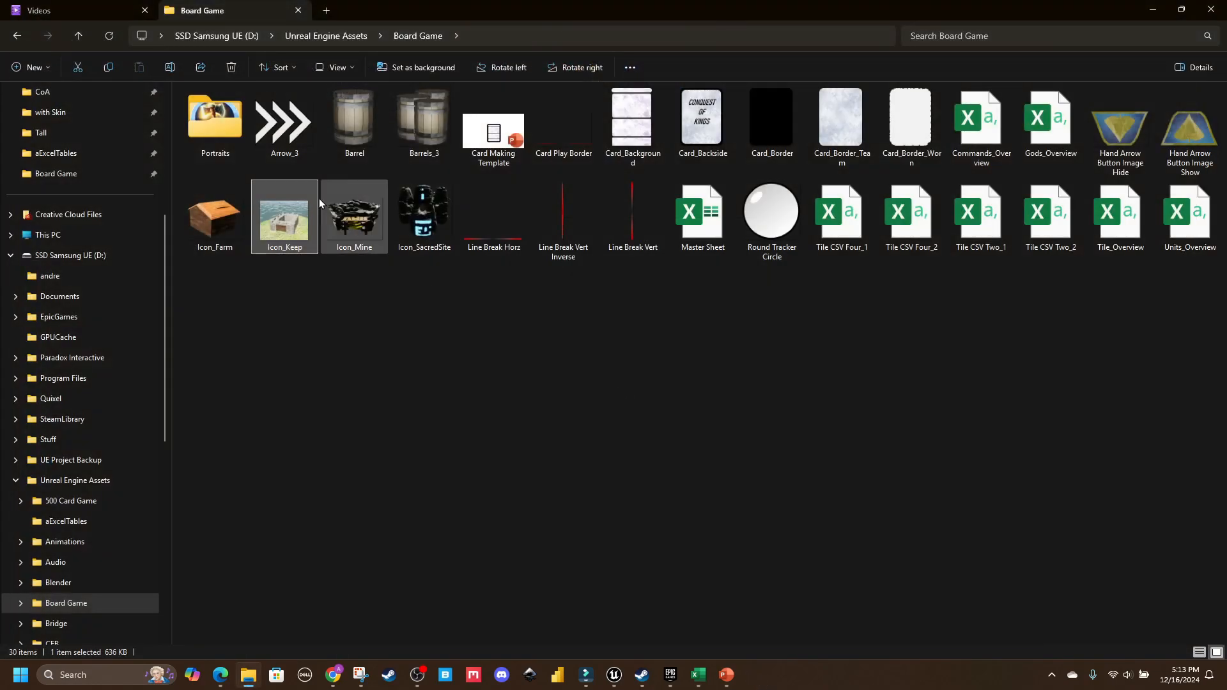
Step: Open Icon_Keep.png in Photos and remove its background
double_click(304, 226)
left_click(338, 115)
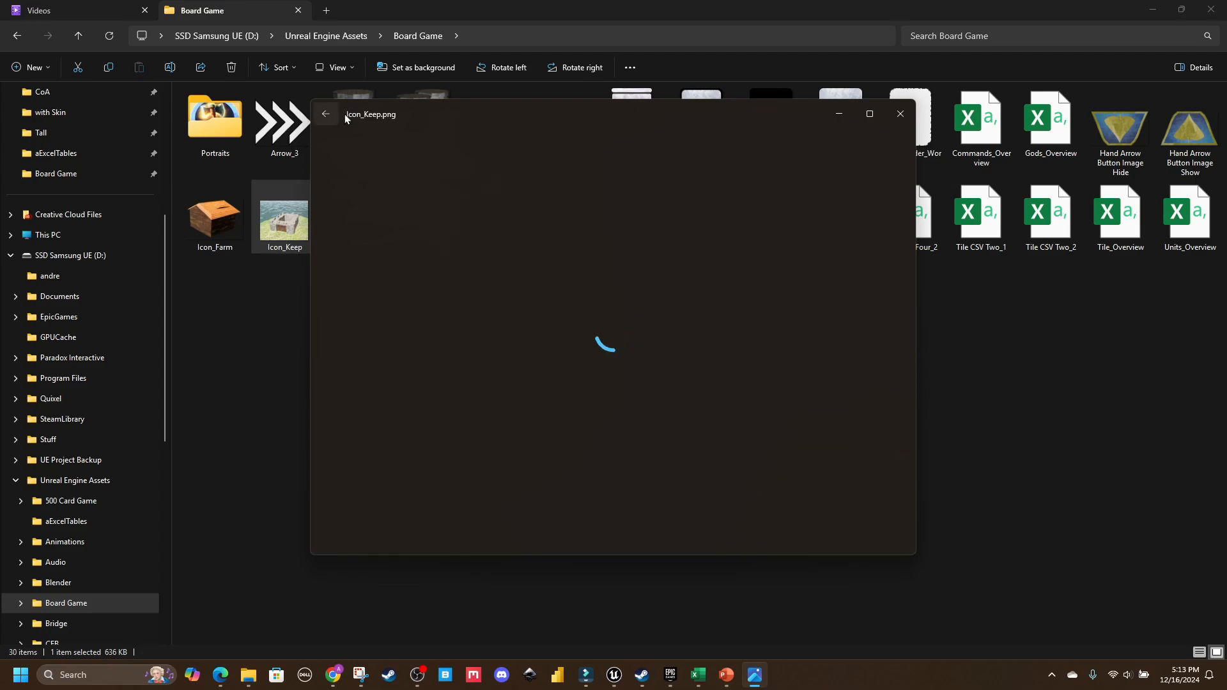
left_click(697, 154)
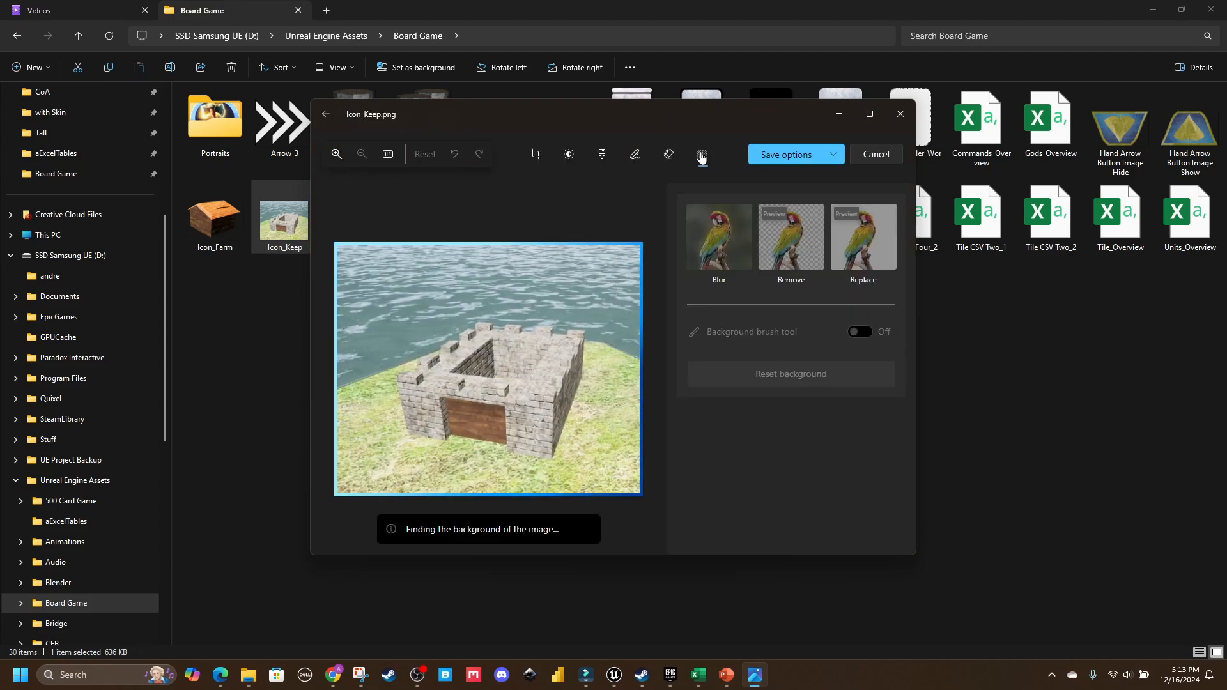
left_click(789, 241)
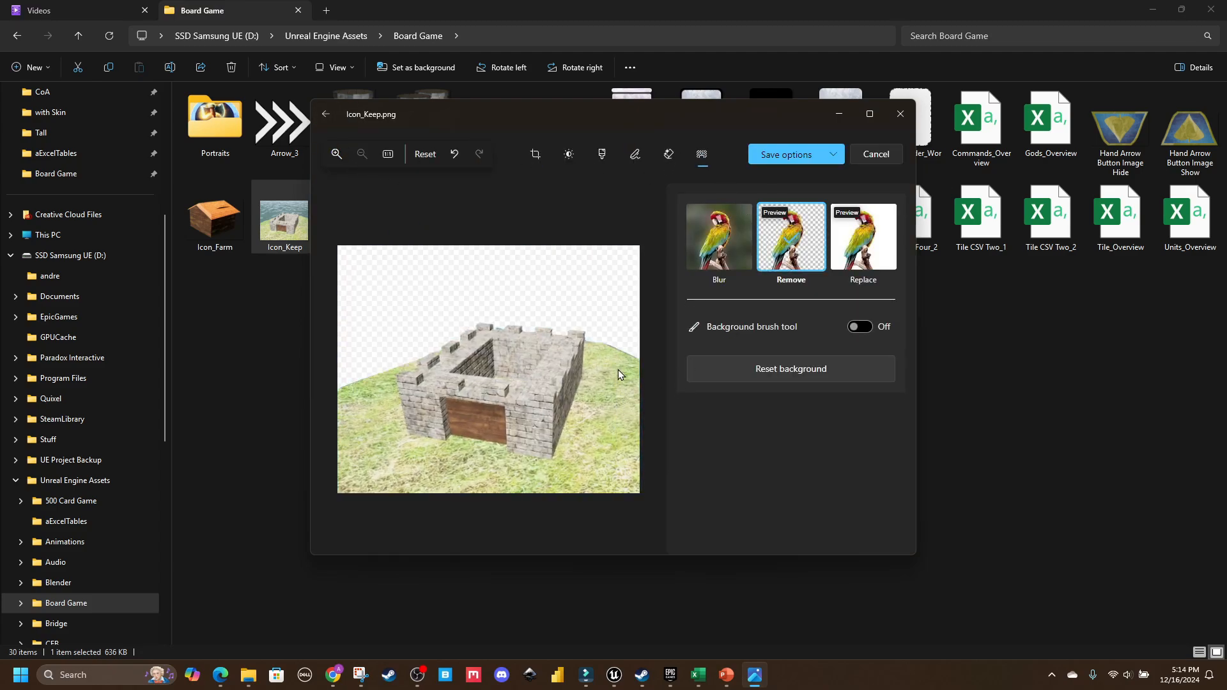
Step: Save the background-free image over the original Icon_Keep.png and close Photos
left_click(892, 327)
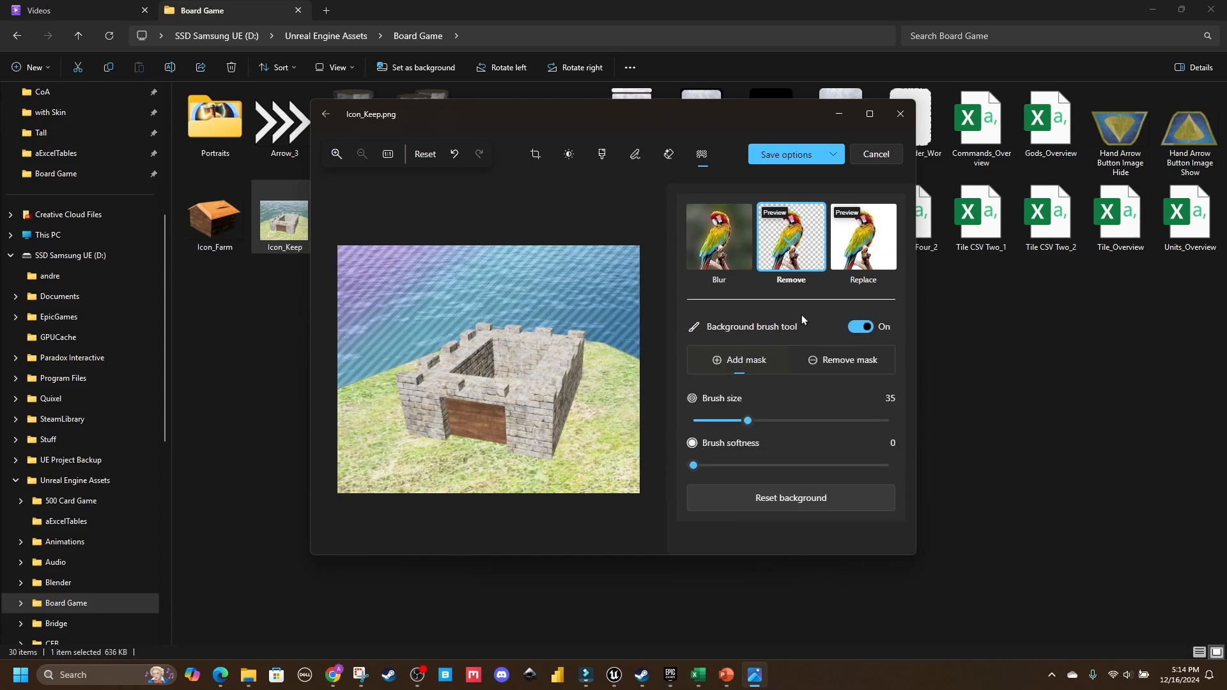
left_click(721, 248)
left_click(779, 272)
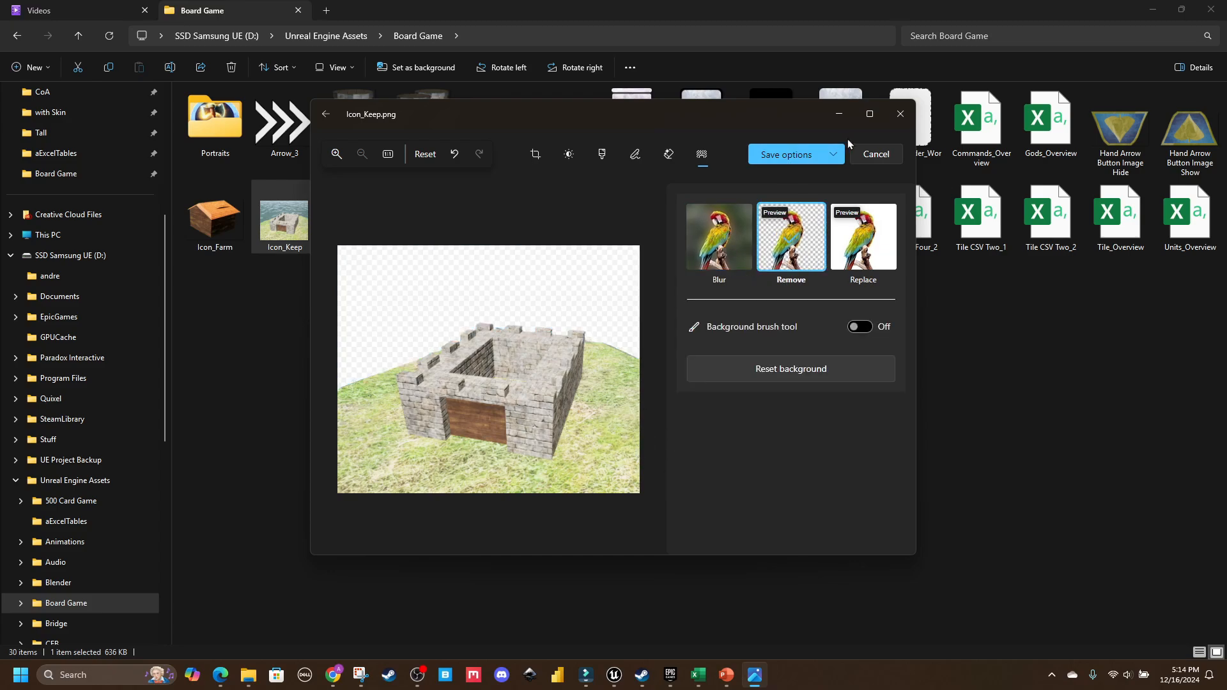
left_click(832, 154)
left_click(767, 190)
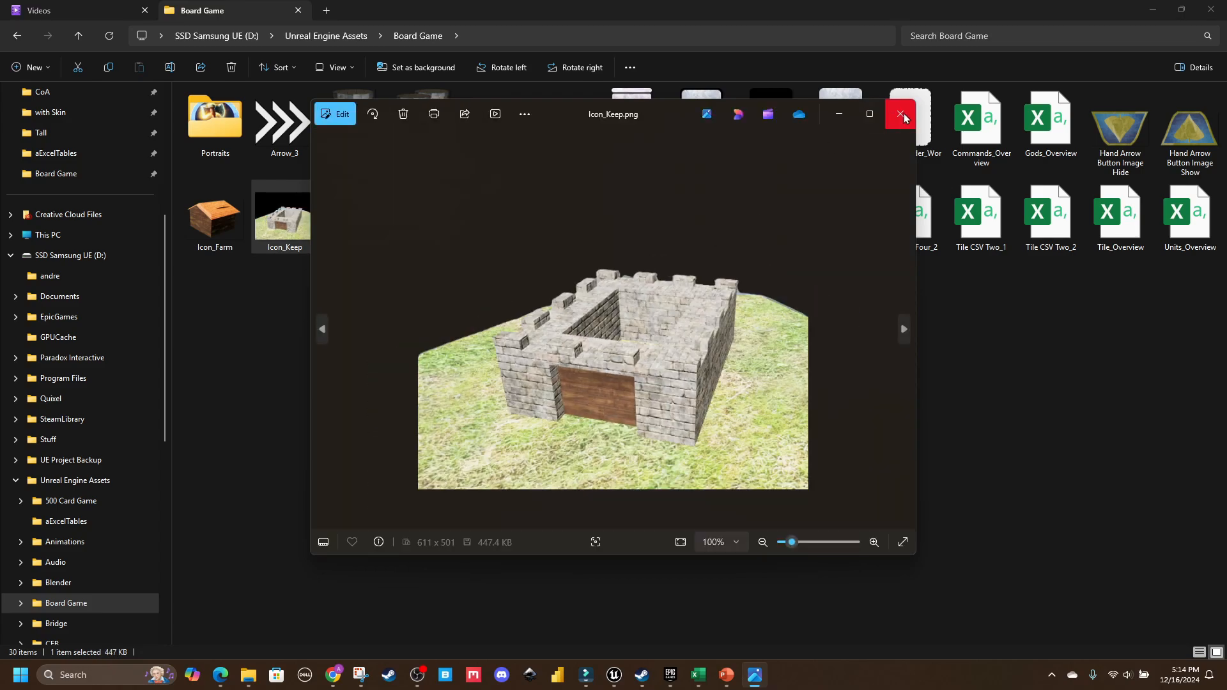
left_click(902, 115)
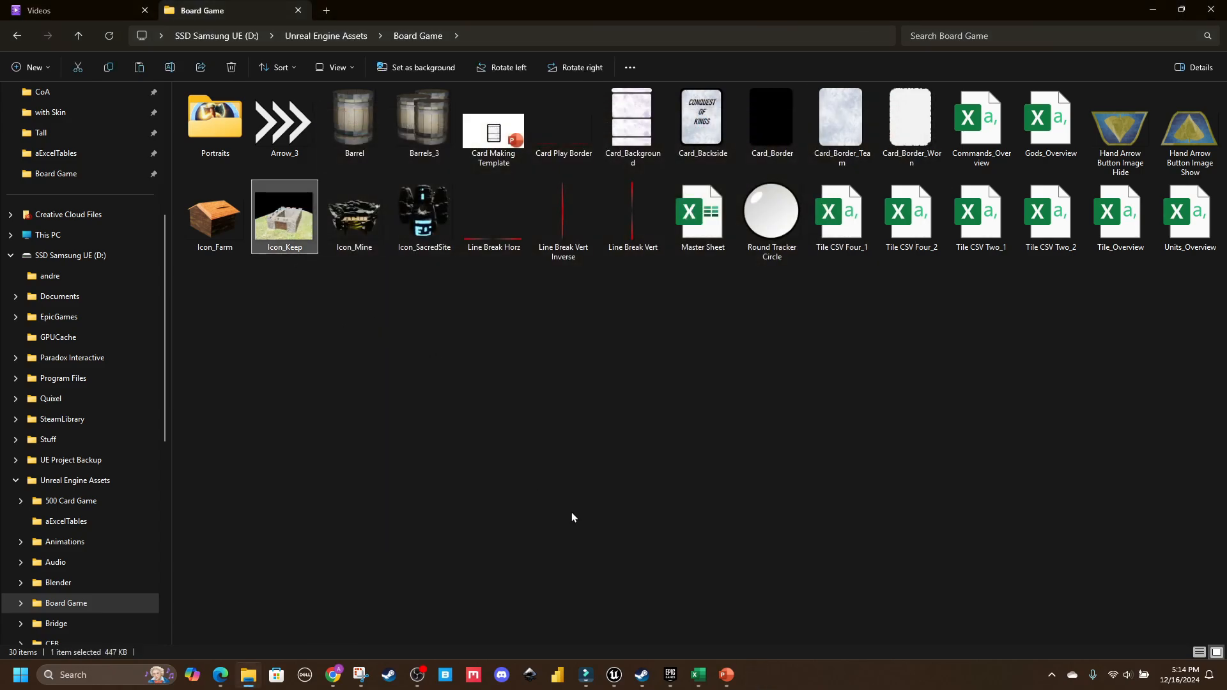
Step: Switch to PowerPoint and replace the old keep picture on slide 2 with the newly edited Icon_Keep image
left_click(726, 674)
left_click(714, 352)
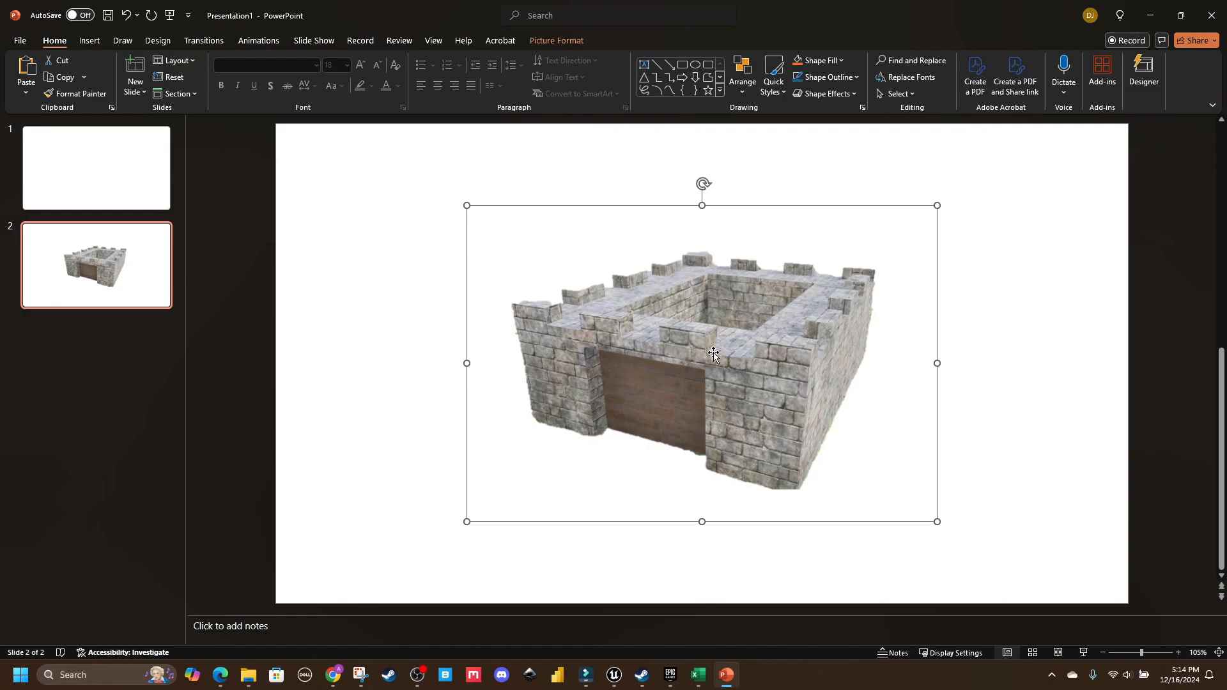
key("Delete")
right_click(654, 274)
left_click(684, 323)
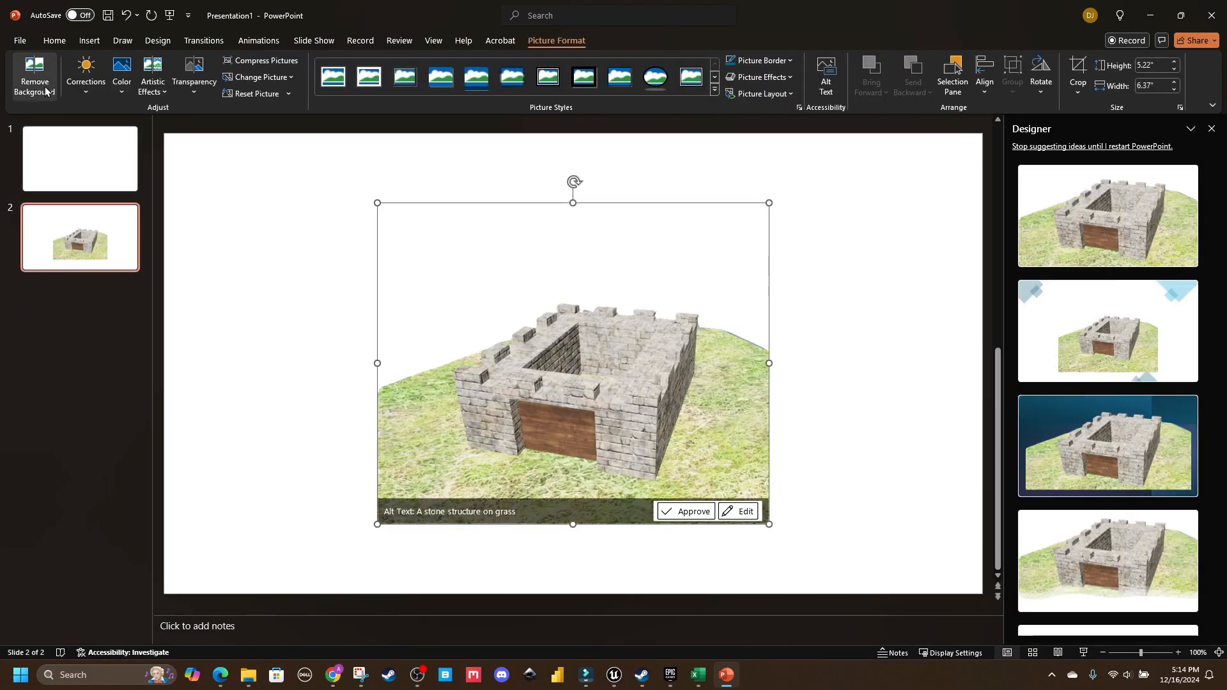
Step: Remove the grass background from the pasted keep picture, refining the areas to keep around its walls, and keep the changes
left_click(35, 72)
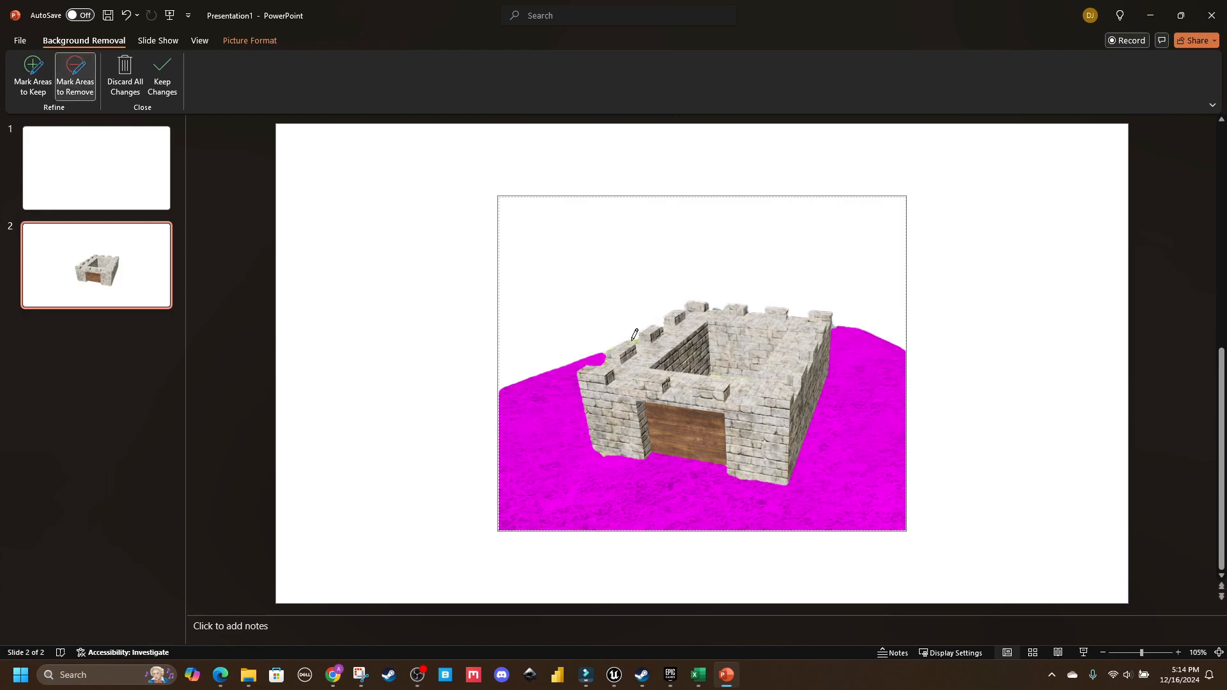
scroll(635, 336, "up", 5, "ctrl")
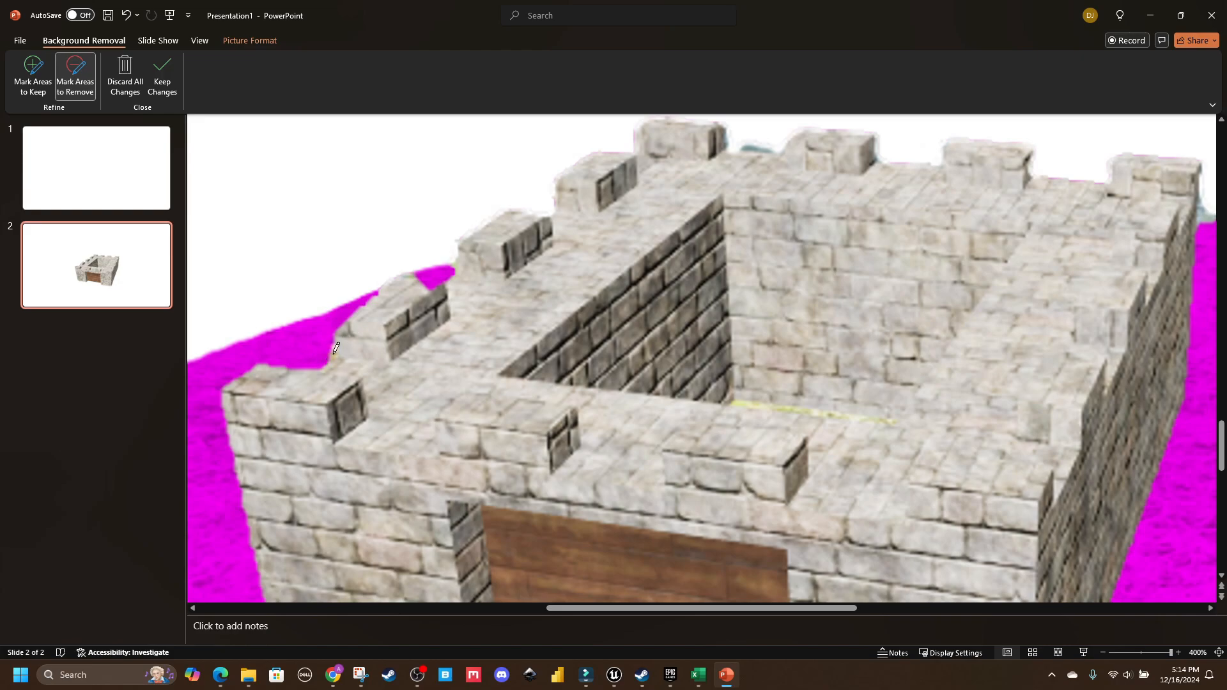
scroll(664, 327, "down", 1, "ctrl")
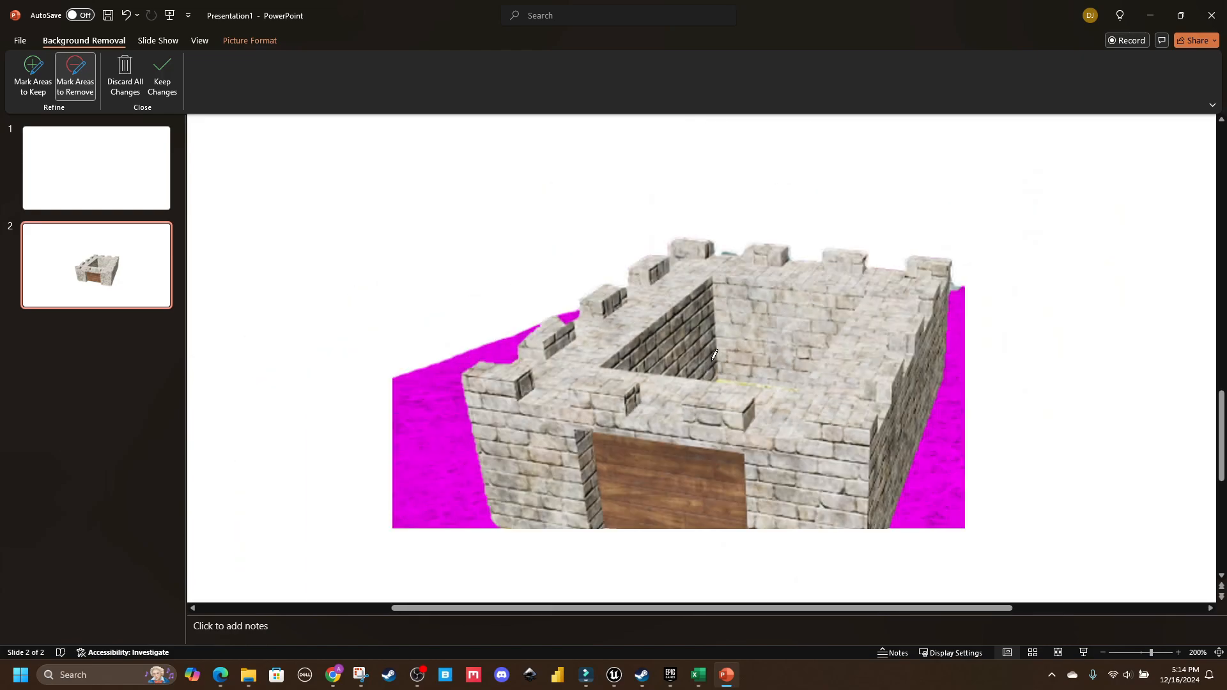
scroll(745, 386, "up", 1, "ctrl")
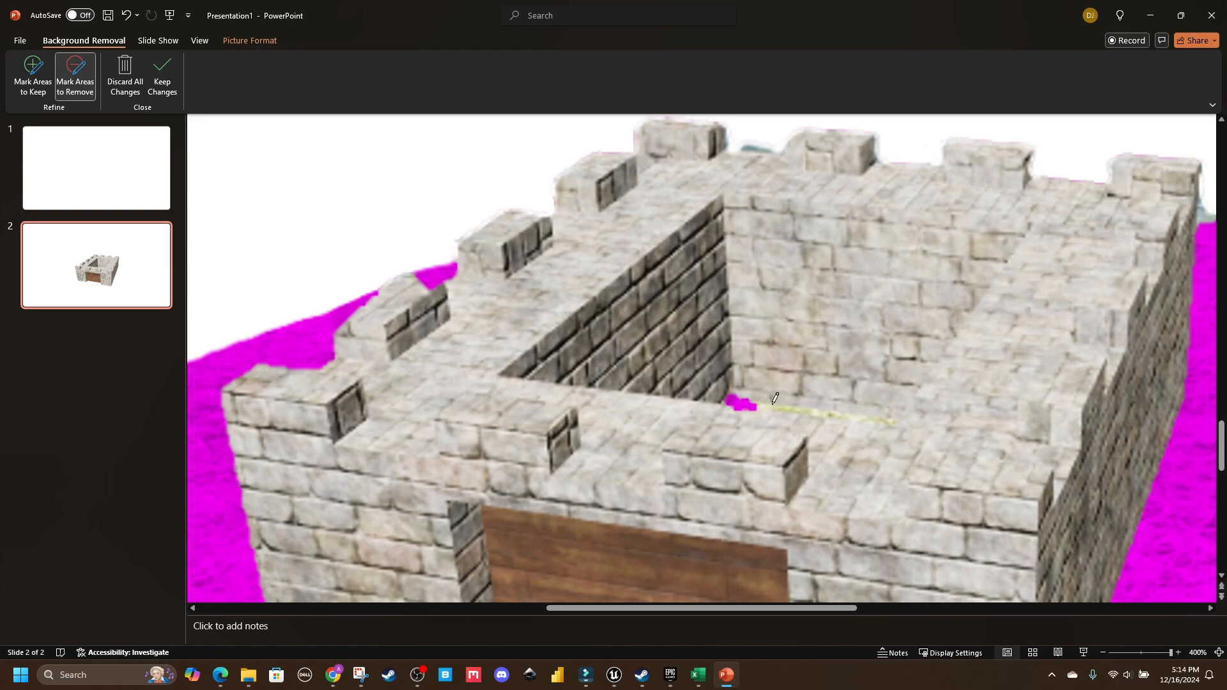
left_click(52, 82)
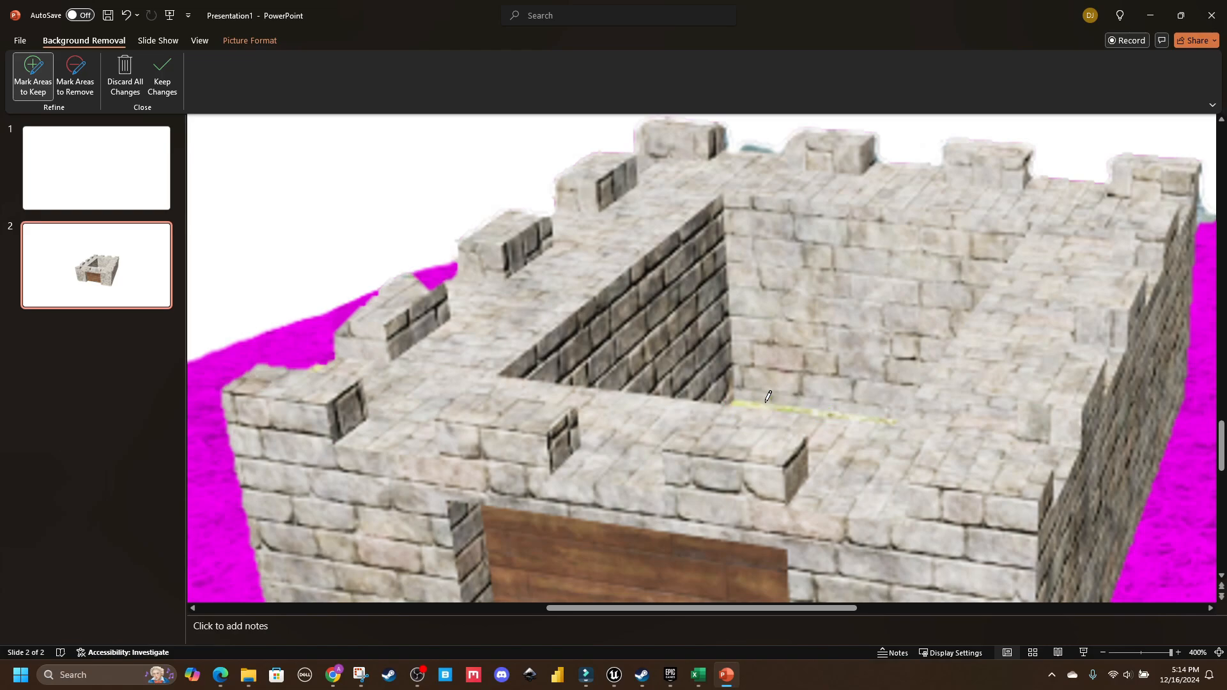
scroll(787, 403, "down", 3, "ctrl")
left_click(167, 93)
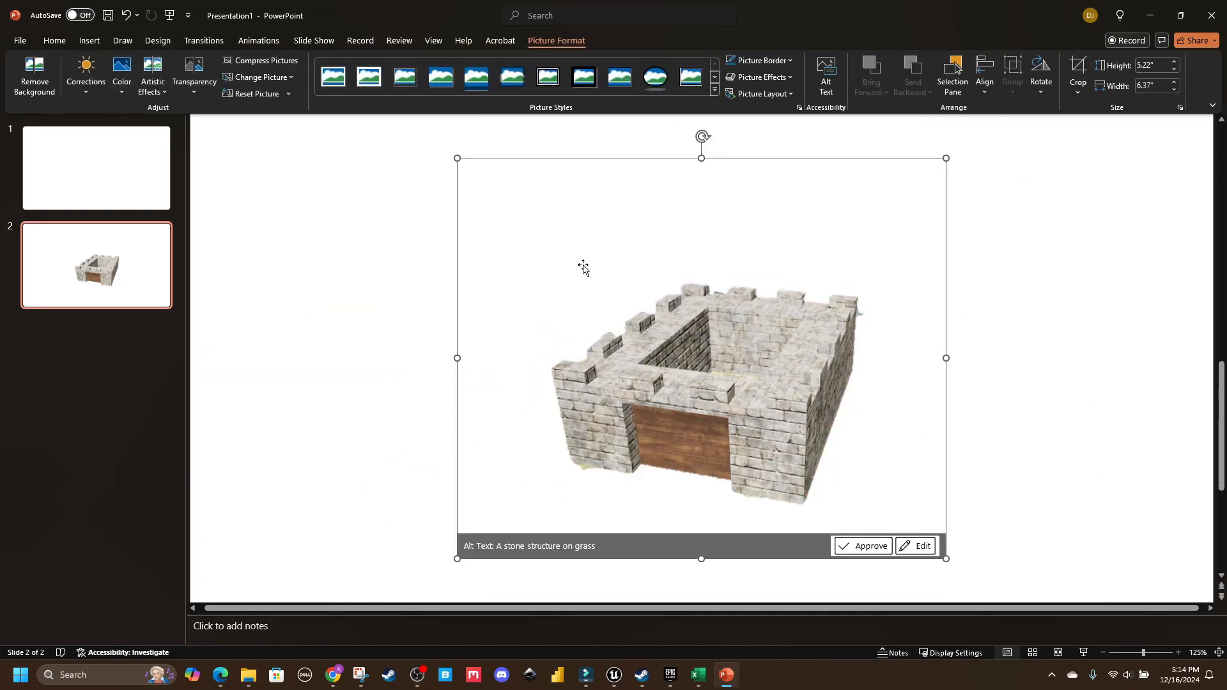
Step: Reopen the keep picture's background removal, mark the leftover fragment beside the rear wall corner for removal, and keep the changes
left_click(35, 77)
left_click(72, 80)
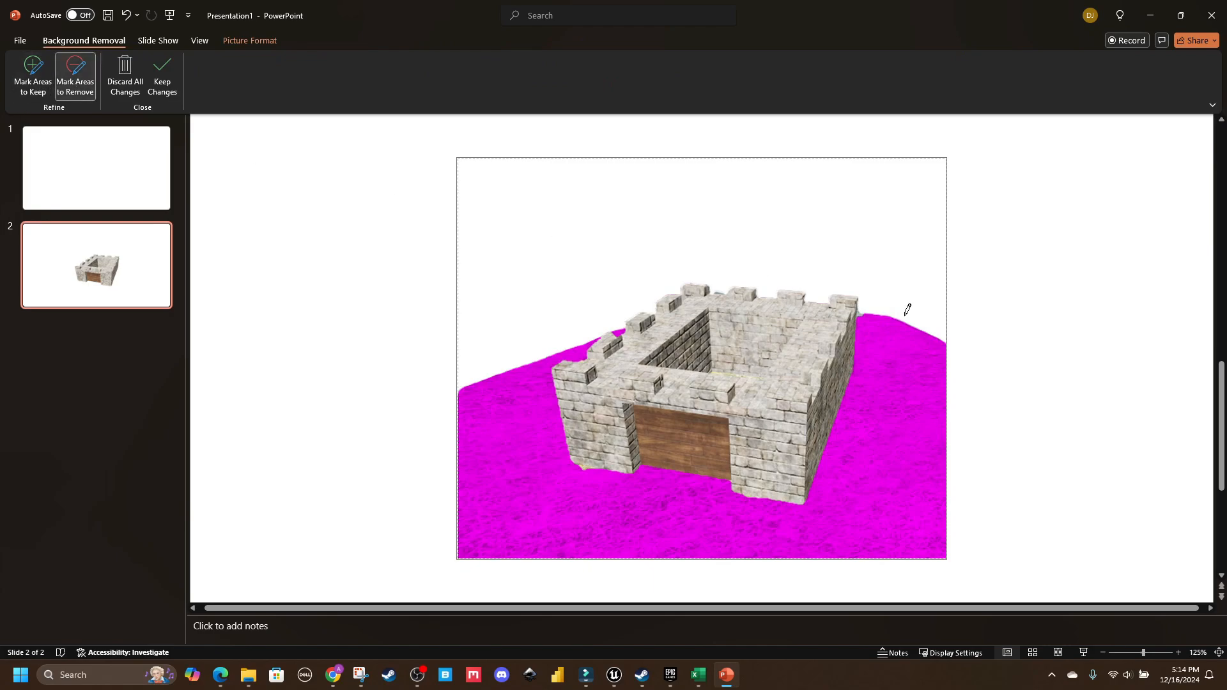
scroll(847, 306, "up", 3, "ctrl")
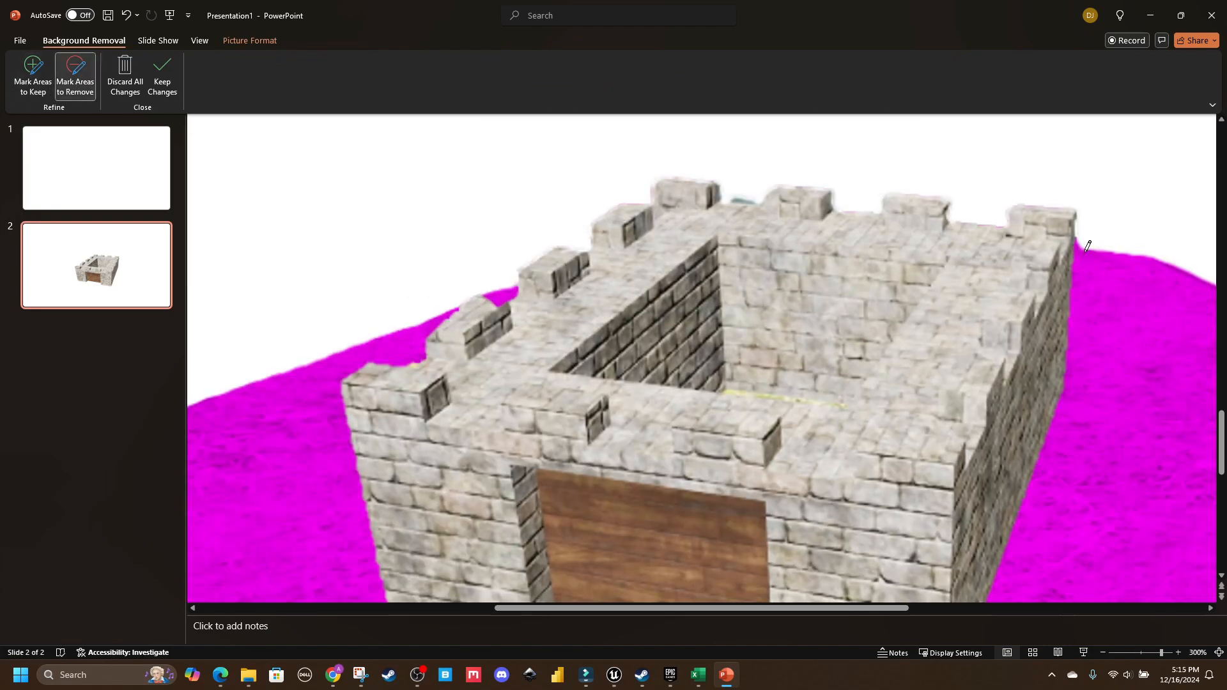
left_click(169, 86)
Step: Crop the empty margins around the keep picture to about 4.13" high by 5.32" wide
right_click(687, 359)
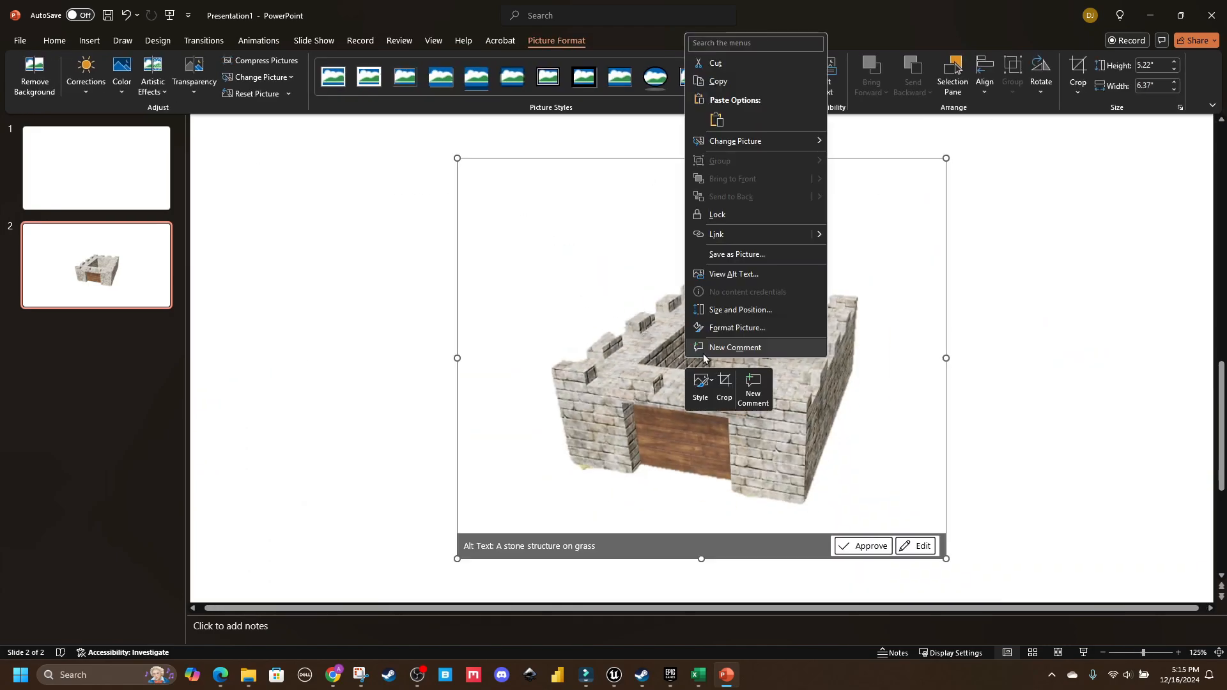
left_click(730, 393)
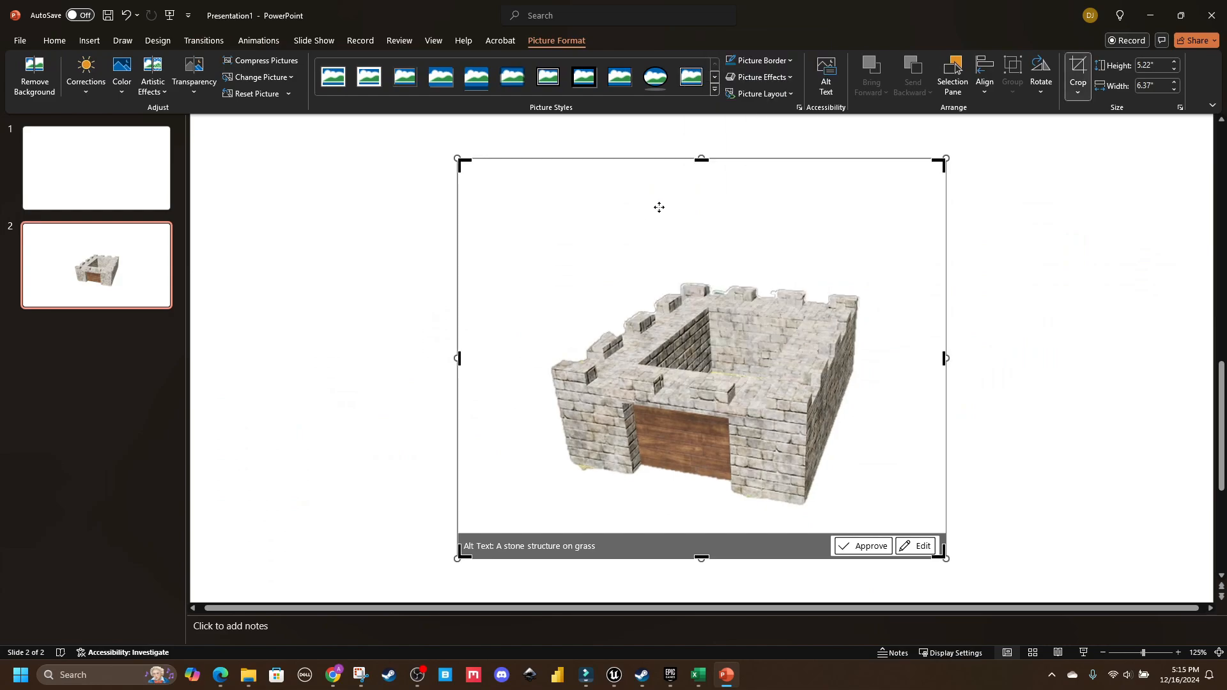
left_click_drag(700, 160, 703, 234)
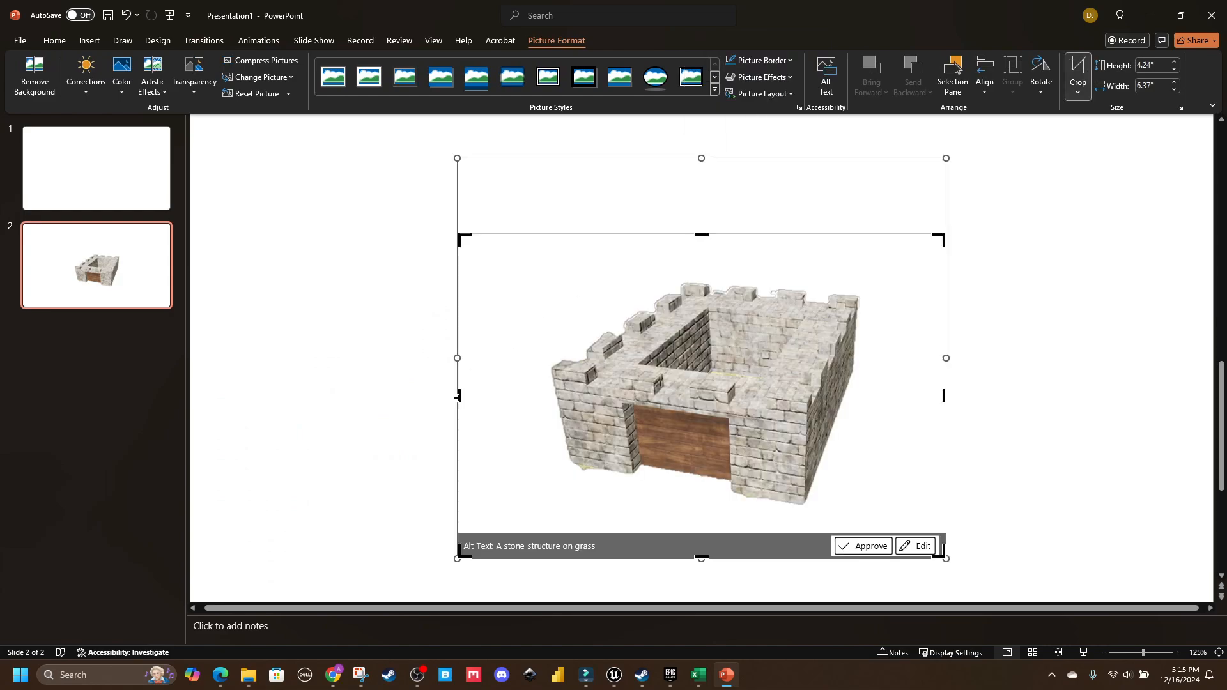
left_click_drag(459, 401, 521, 406)
left_click_drag(943, 392, 926, 394)
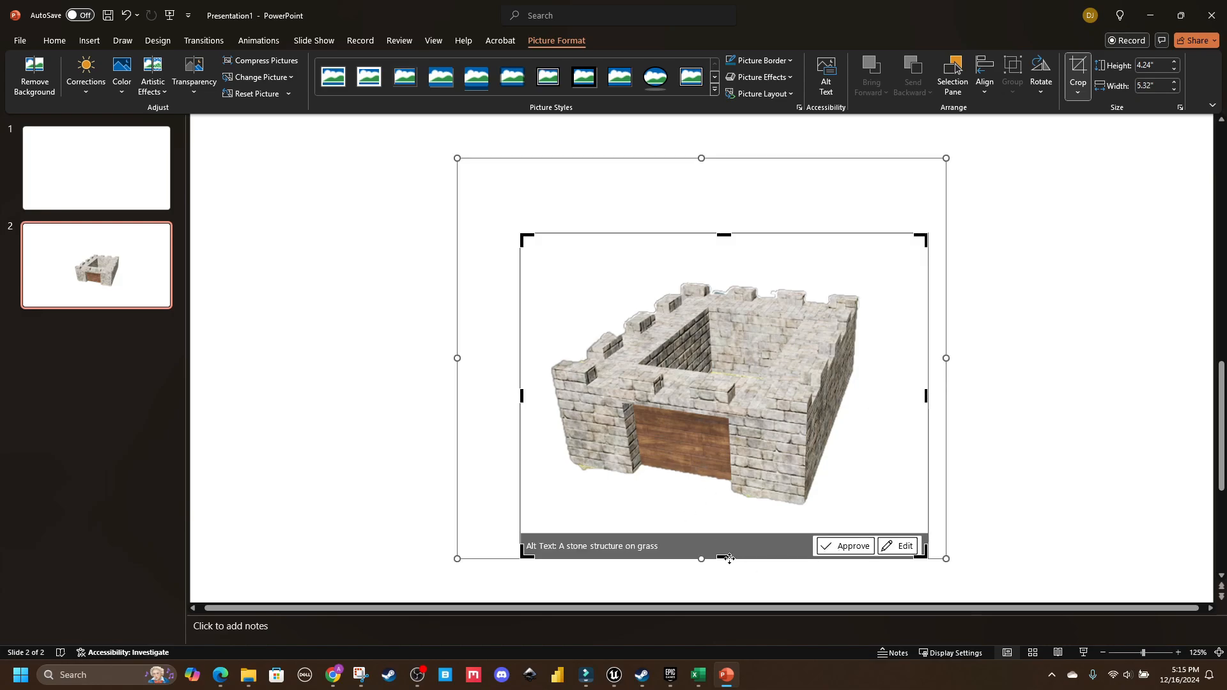
left_click_drag(729, 559, 728, 550)
left_click(1026, 404)
Step: Save the cropped keep picture as a PNG over Icon_Keep in the Unreal Engine Assets\Board Game folder
right_click(783, 351)
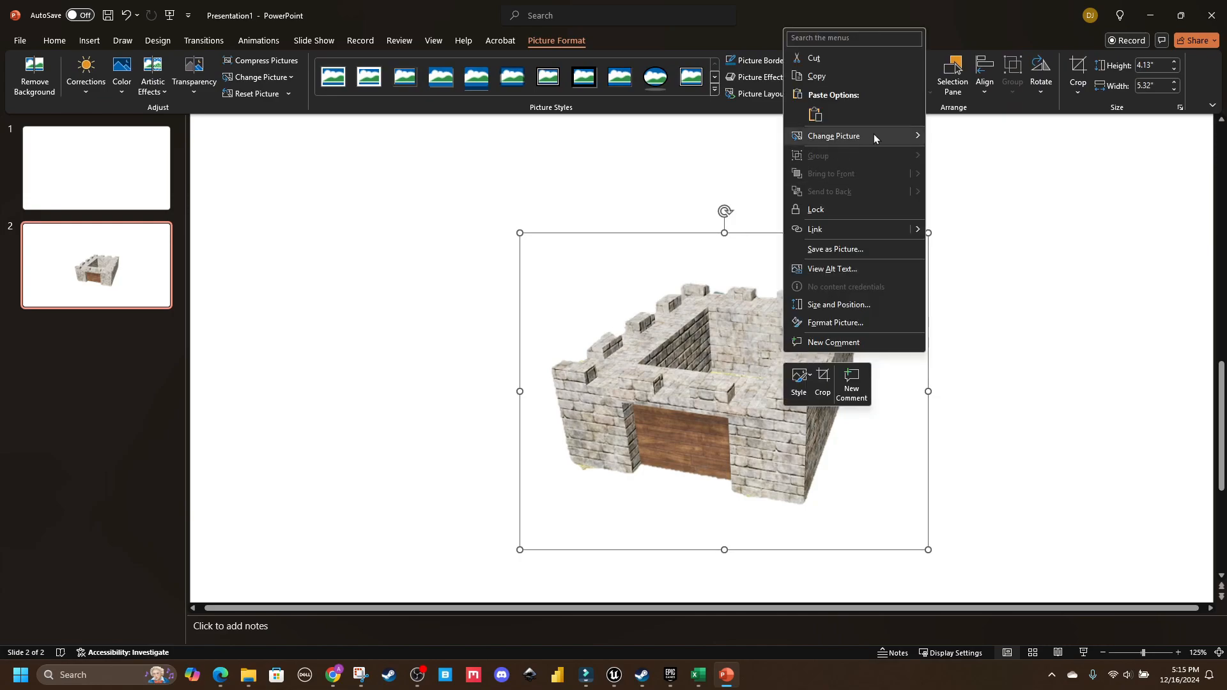
left_click(834, 249)
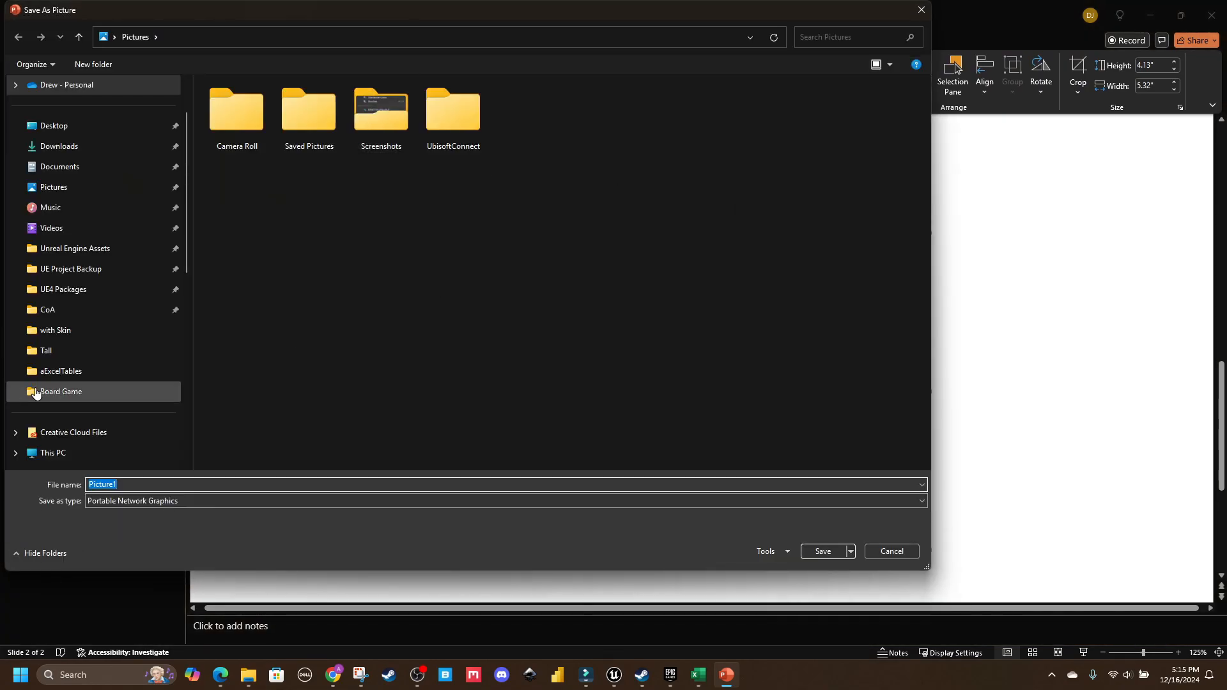
left_click(91, 251)
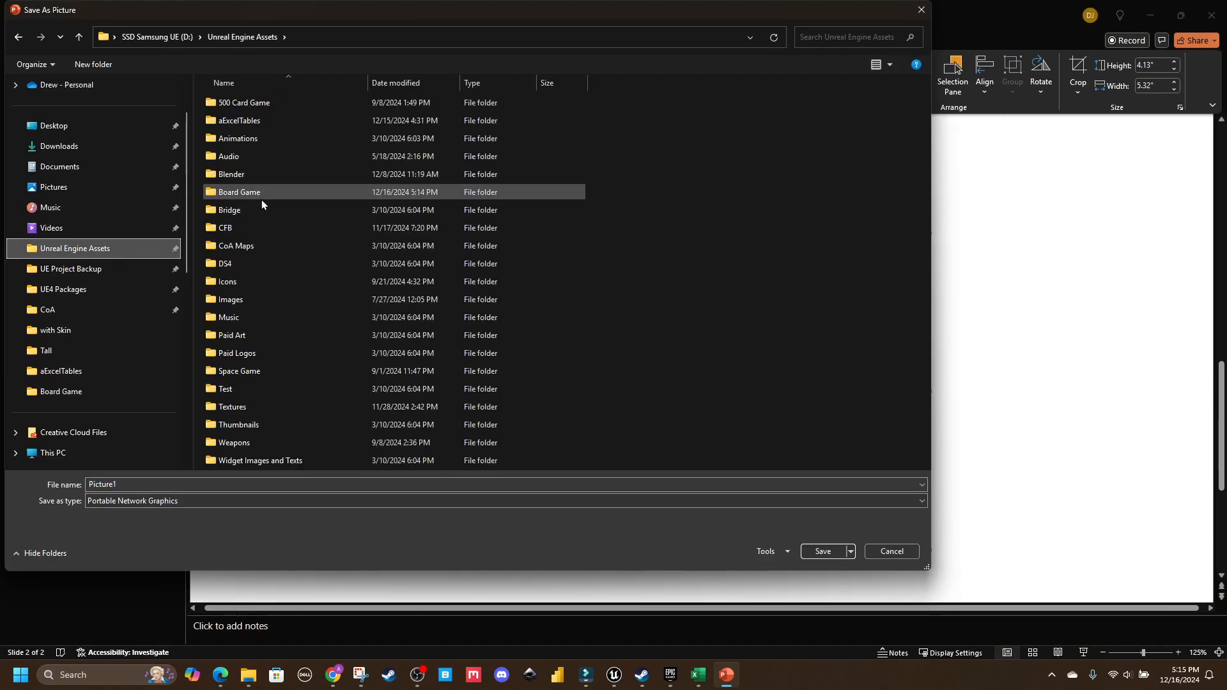
double_click(262, 194)
left_click(452, 198)
left_click(824, 552)
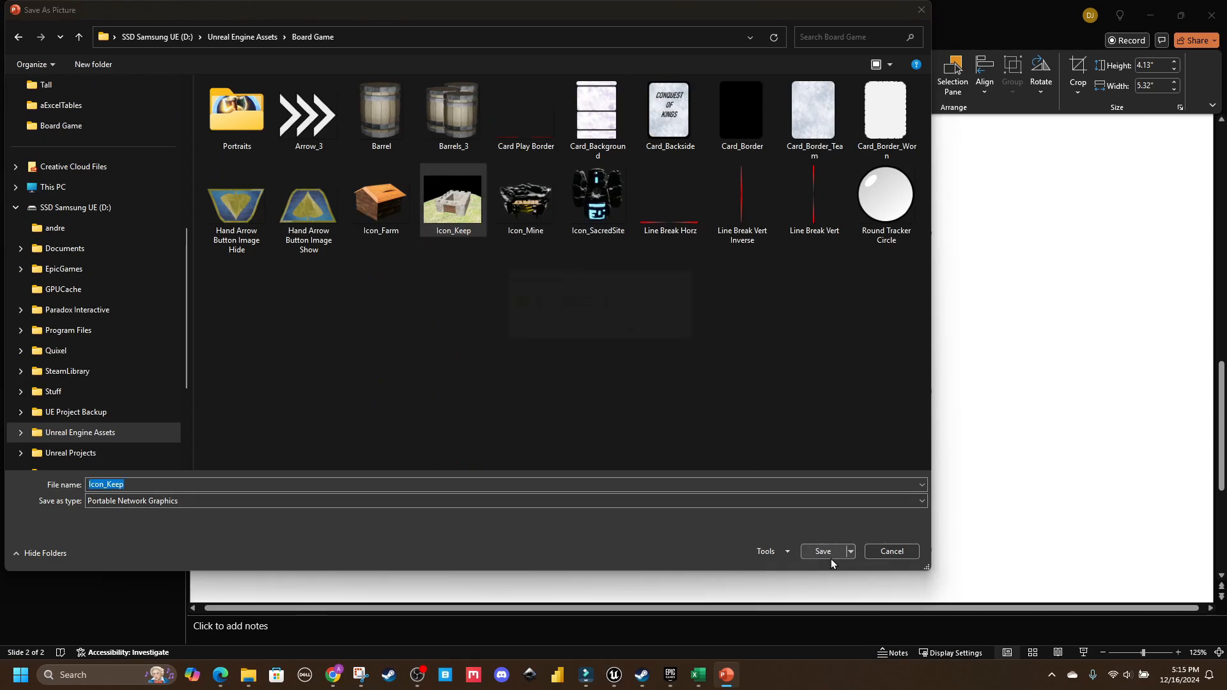
left_click(644, 337)
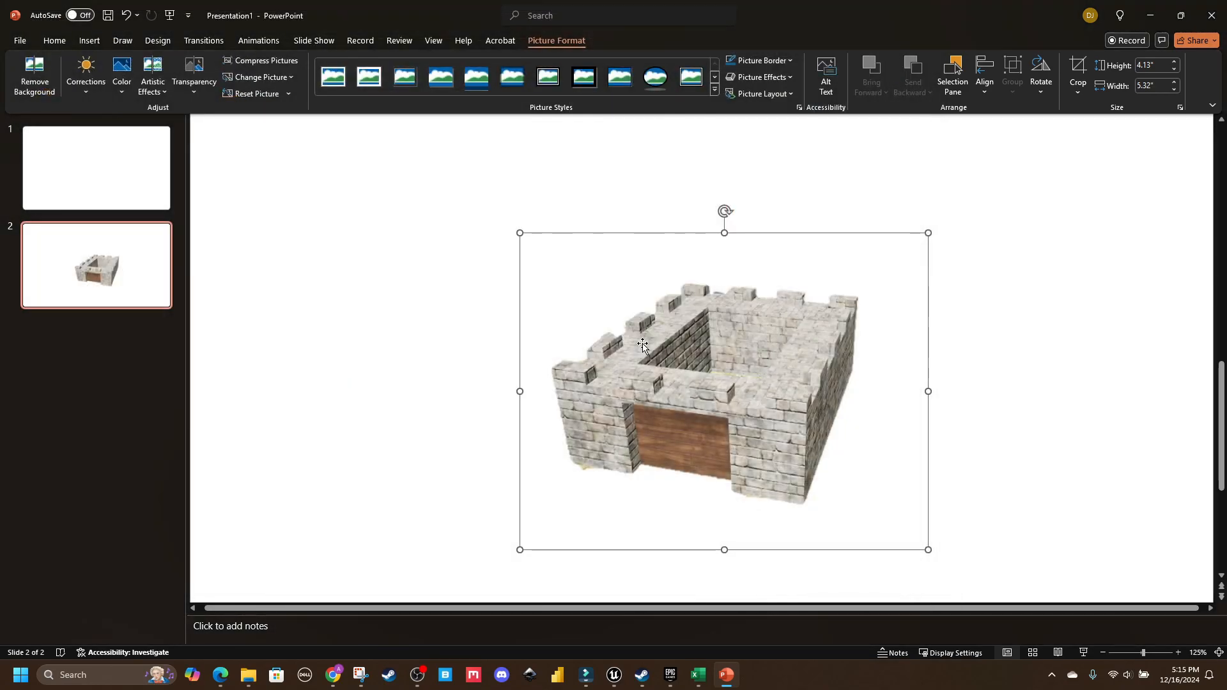
Step: Switch to Unreal Editor, locate the Widgets/Icons folder through Player_Card's farm image, and import Icon_Keep there from File Explorer
left_click(615, 676)
left_click(547, 623)
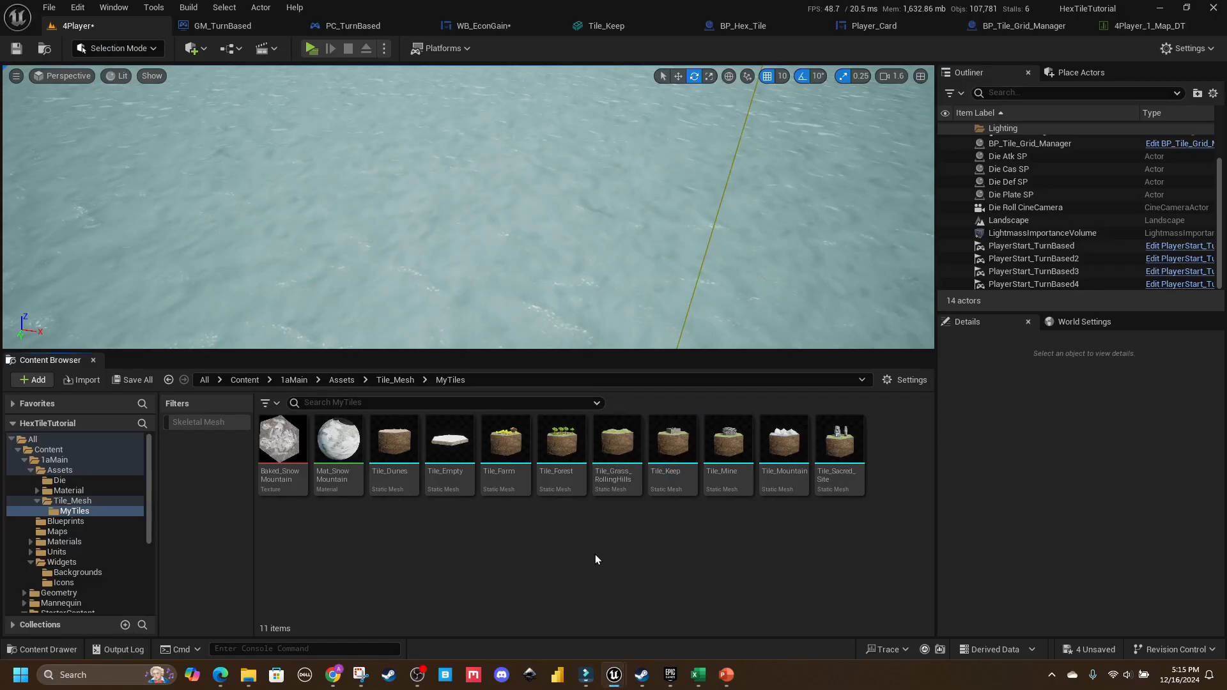
left_click(874, 25)
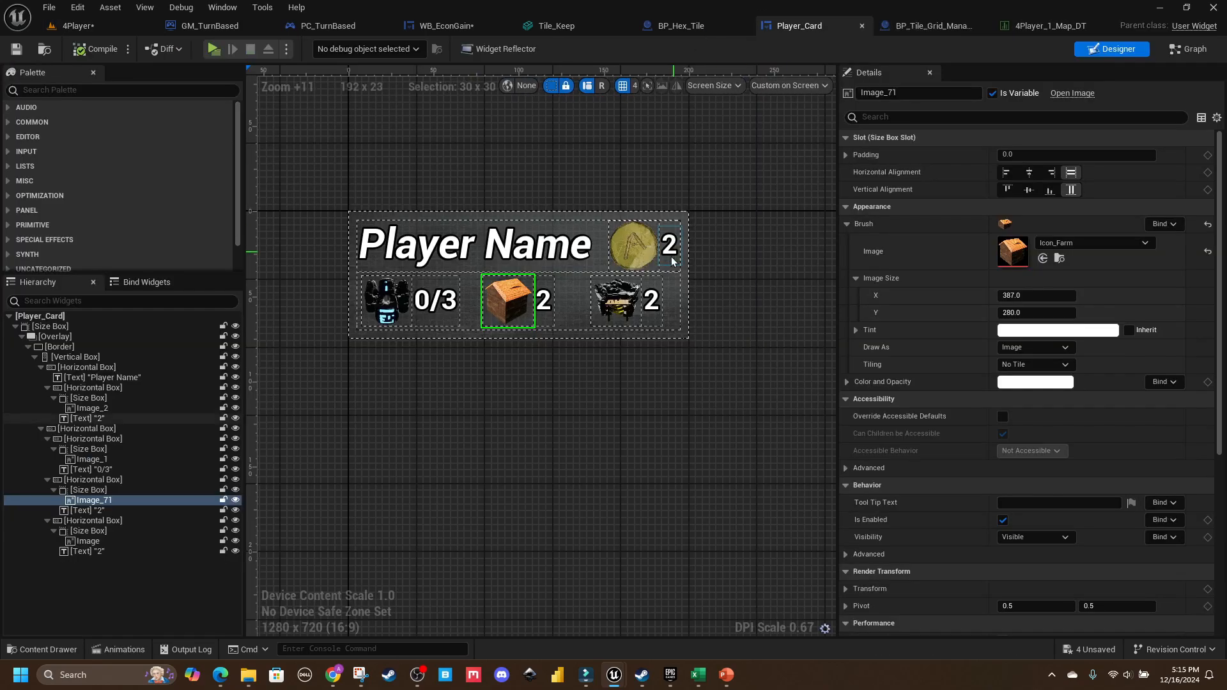
left_click(1060, 260)
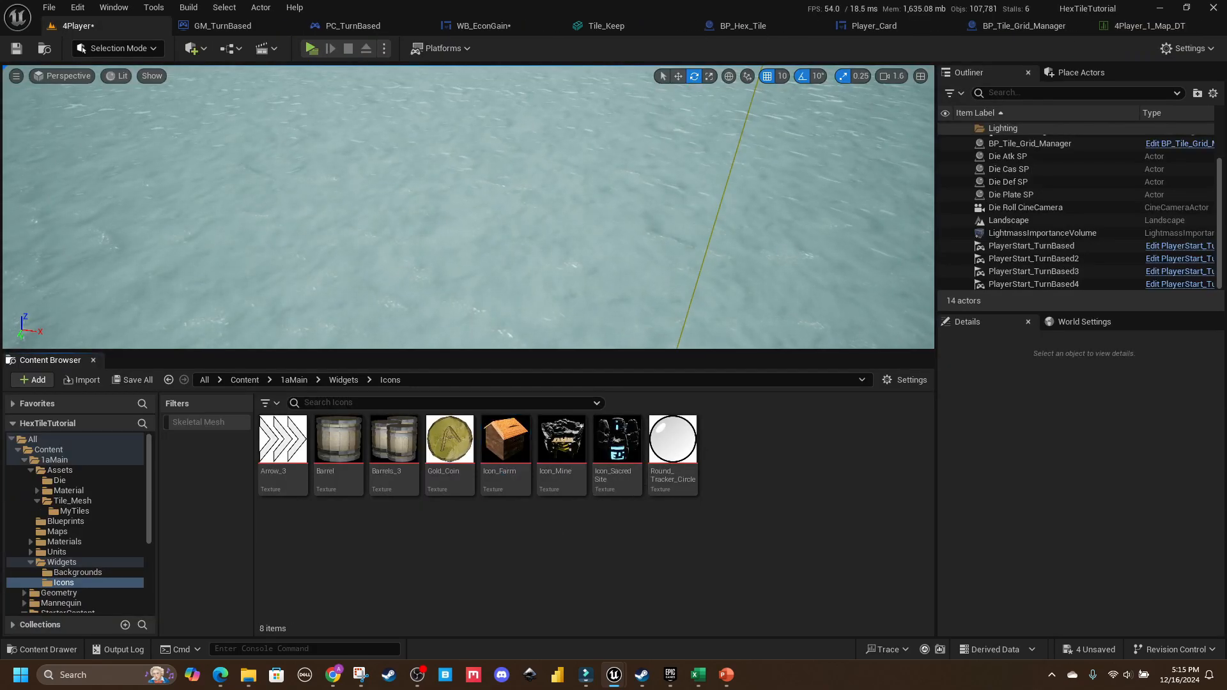
key("alt+Tab")
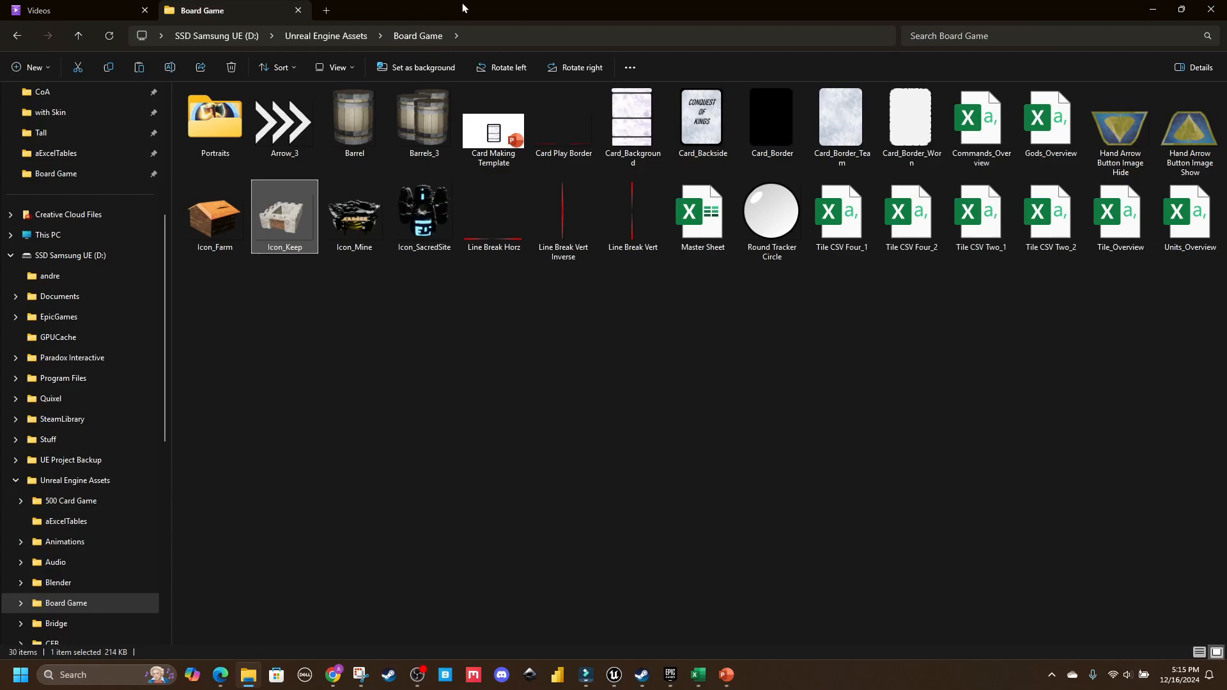
key("alt+Tab")
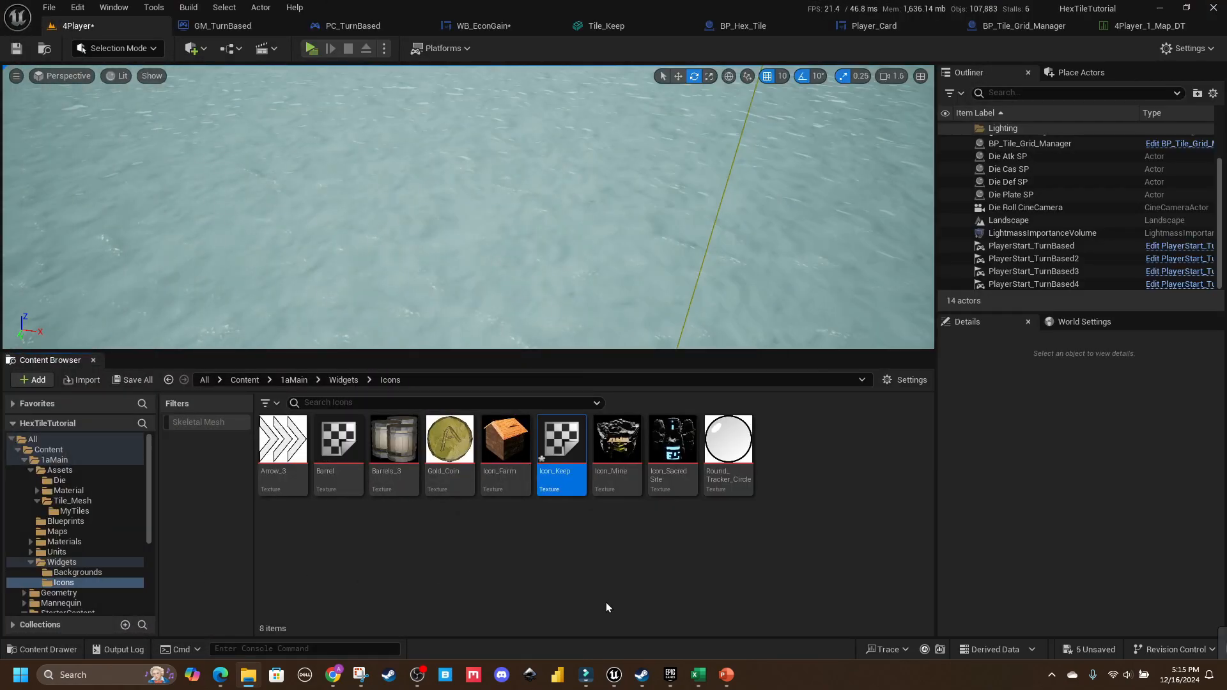
left_click(615, 572)
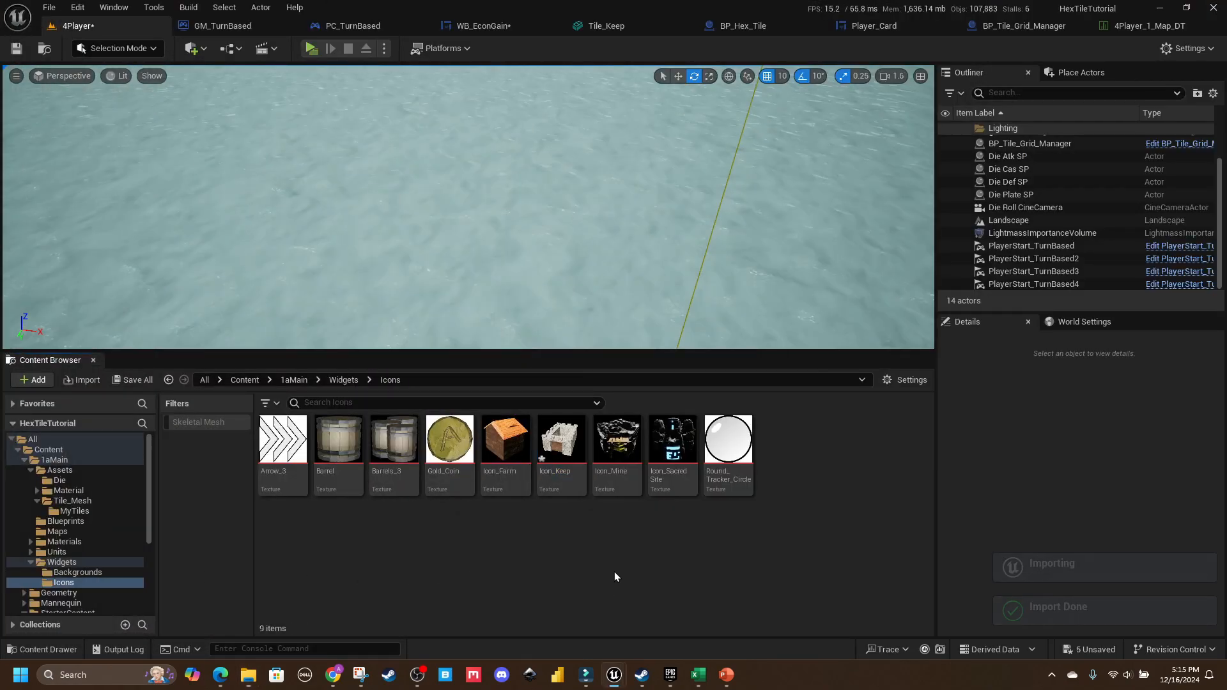
Step: Save the 4Player level and close the 4Player_1_Map_DT data table
left_click(17, 50)
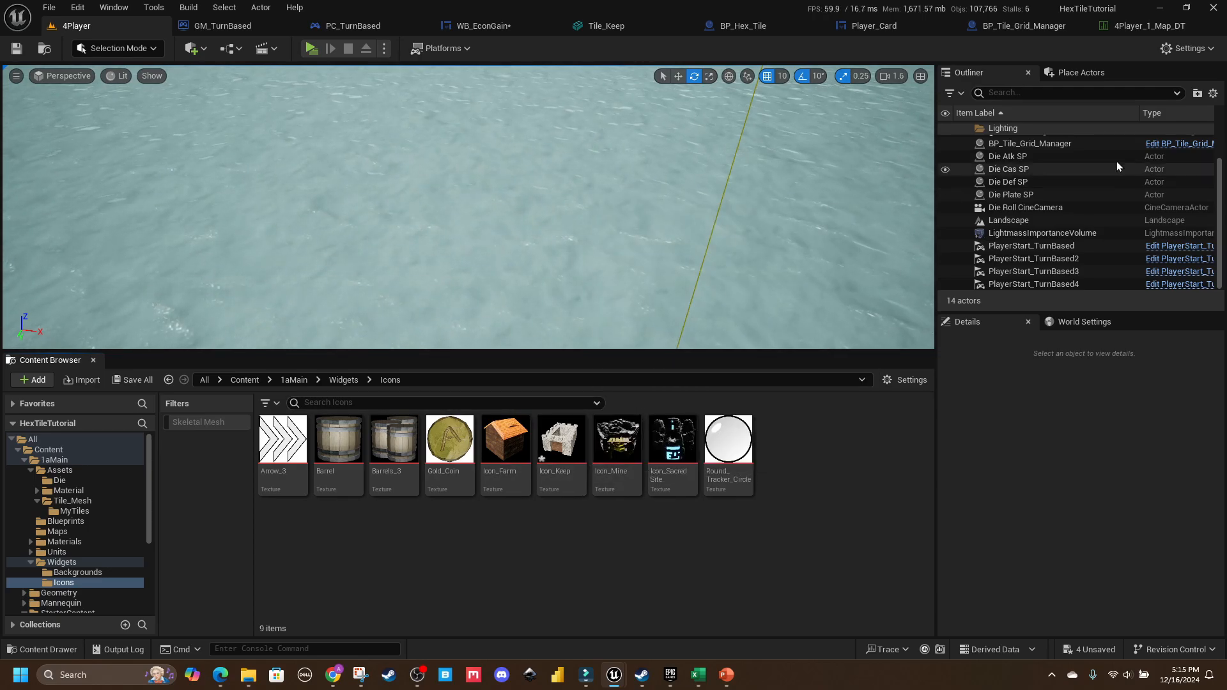
left_click(1211, 27)
right_click_drag(833, 143, 652, 168)
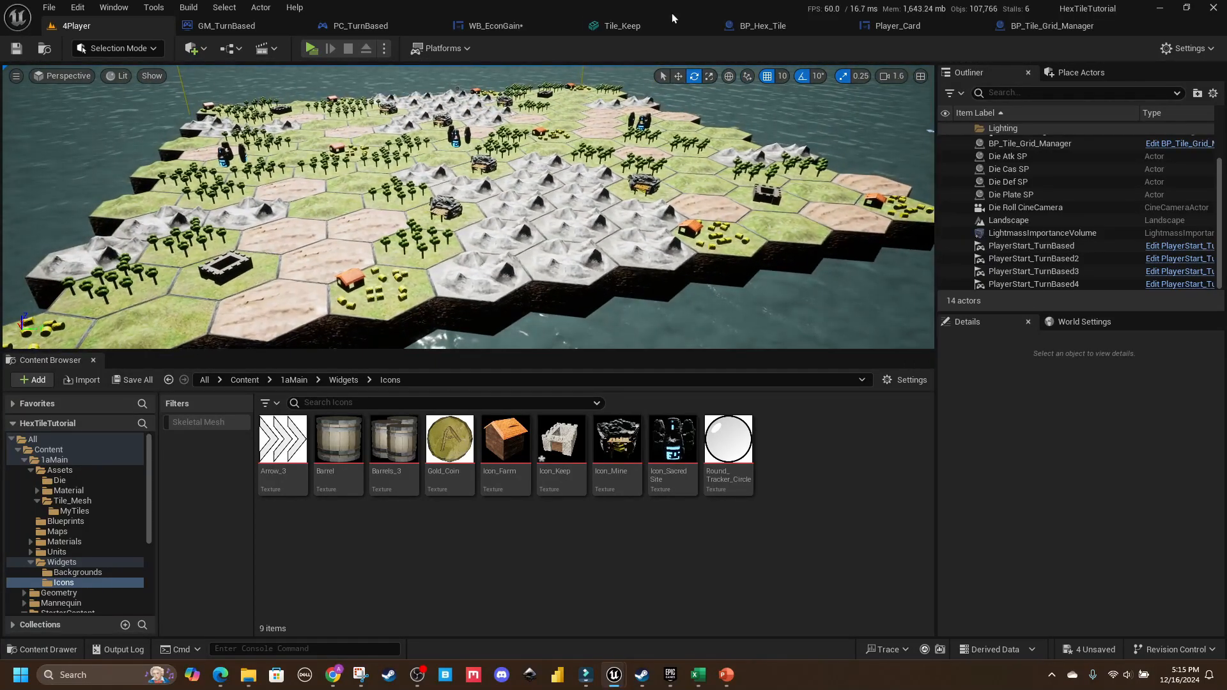
Step: In WB_EconGain, change the third row's farm image to Icon_Keep and save the widget
left_click(924, 26)
left_click(591, 384)
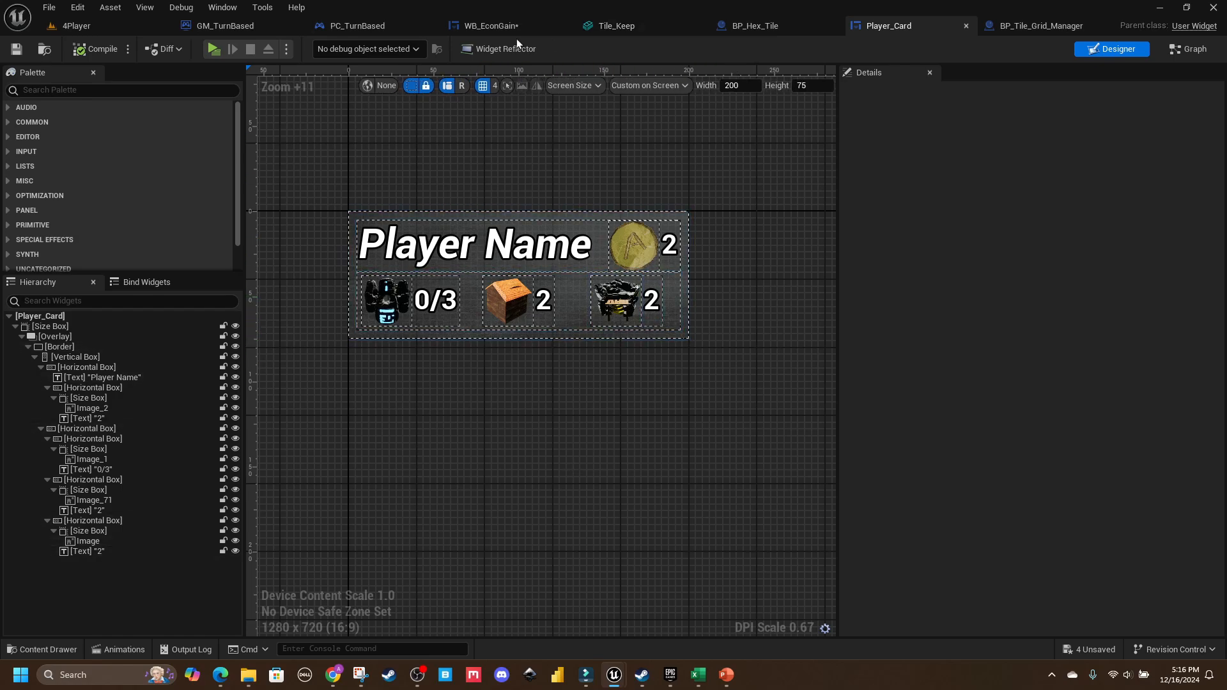
left_click(491, 26)
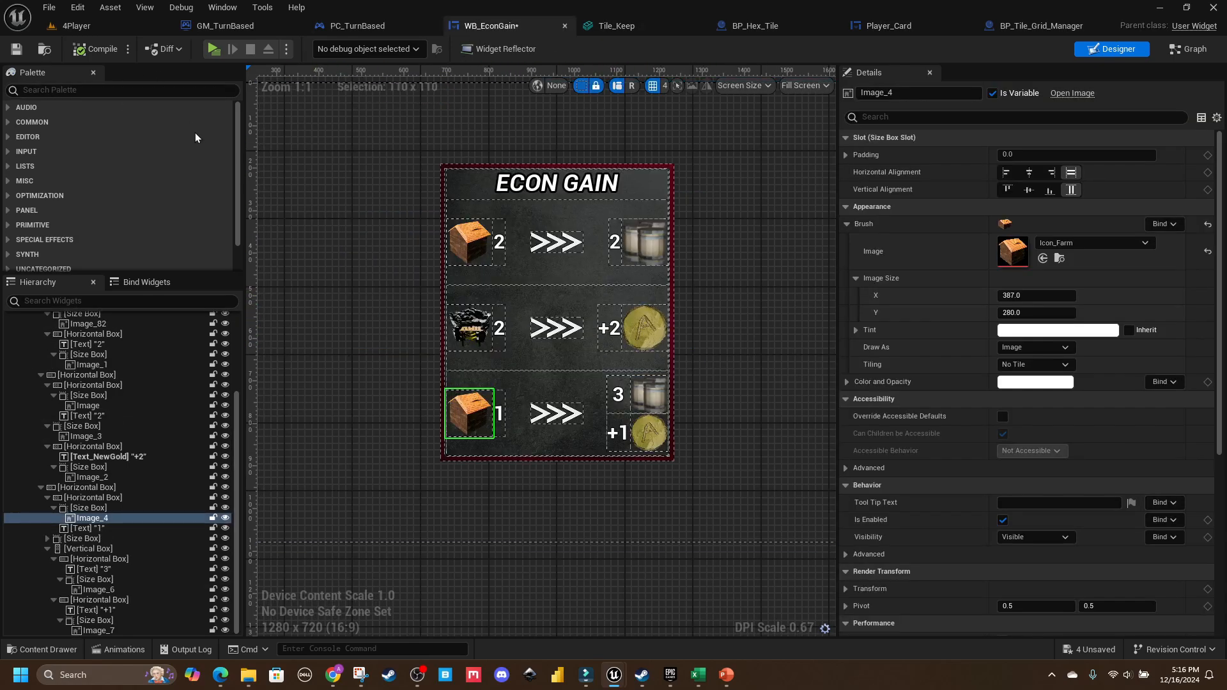
left_click(1056, 244)
left_click(1132, 480)
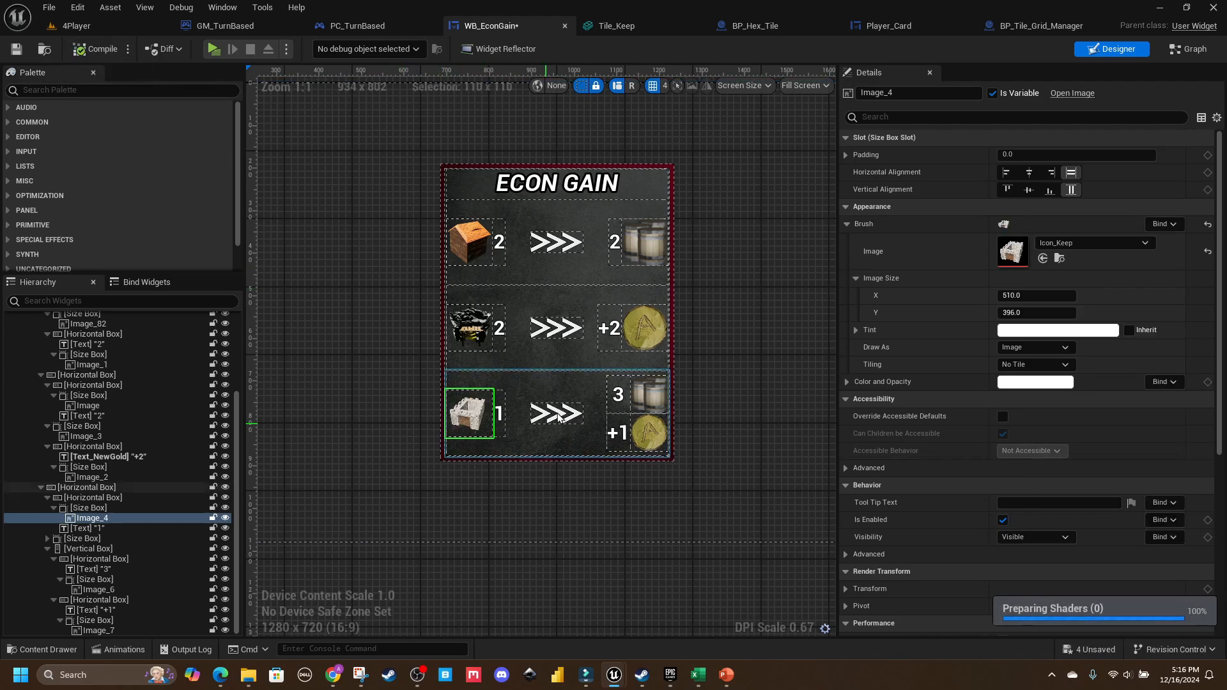
scroll(466, 415, "up", 6)
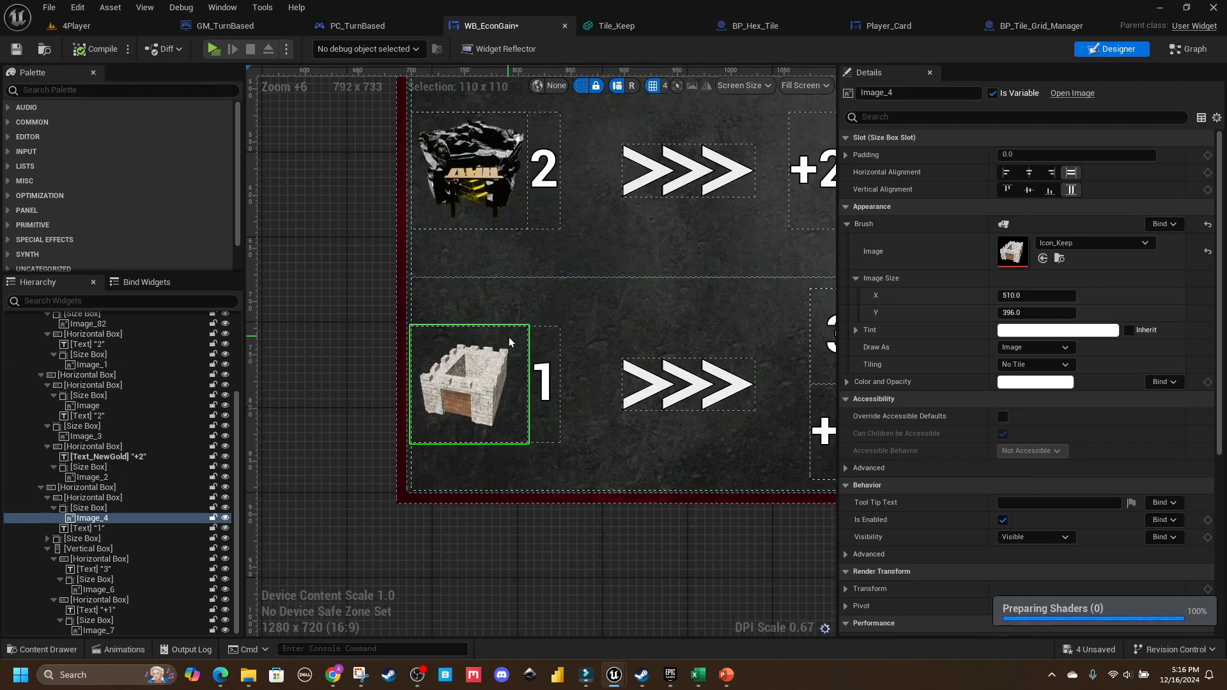
scroll(508, 336, "down", 6)
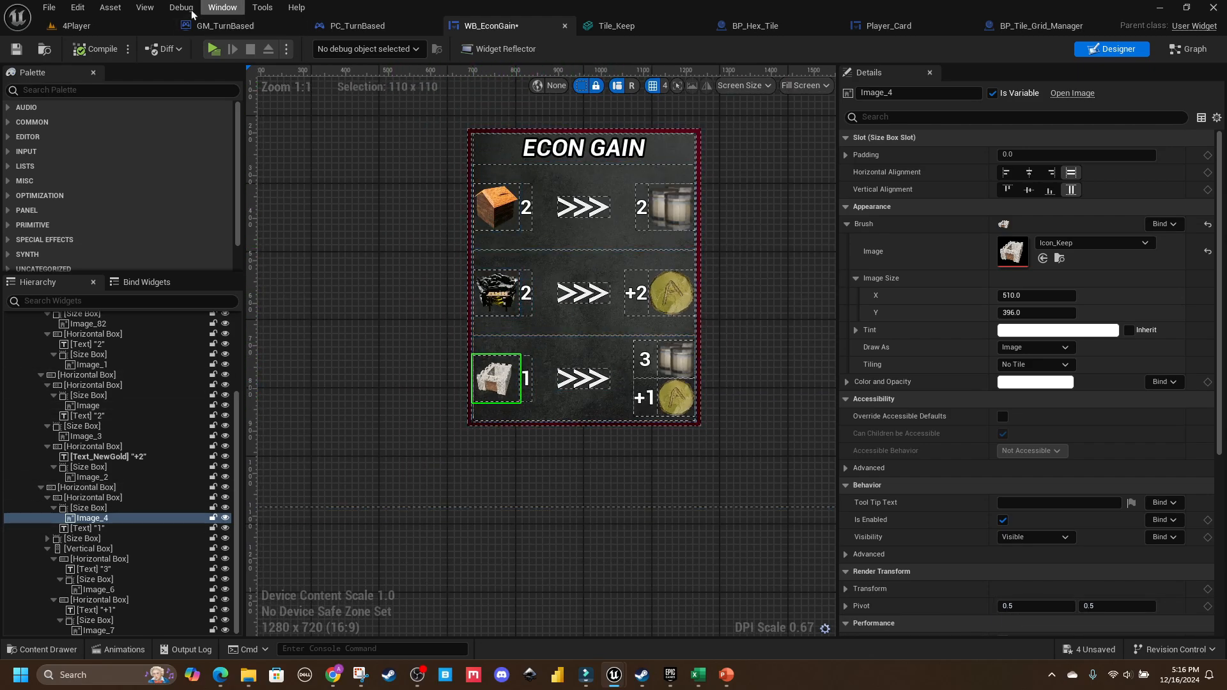
key("ctrl+s")
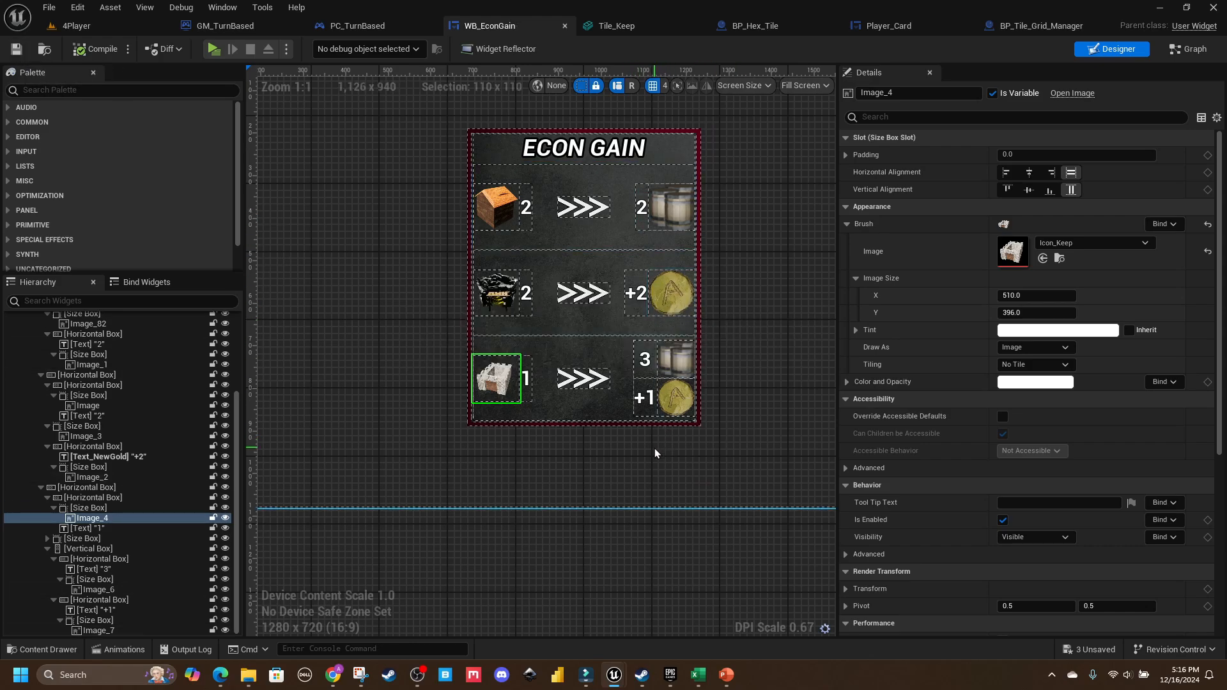